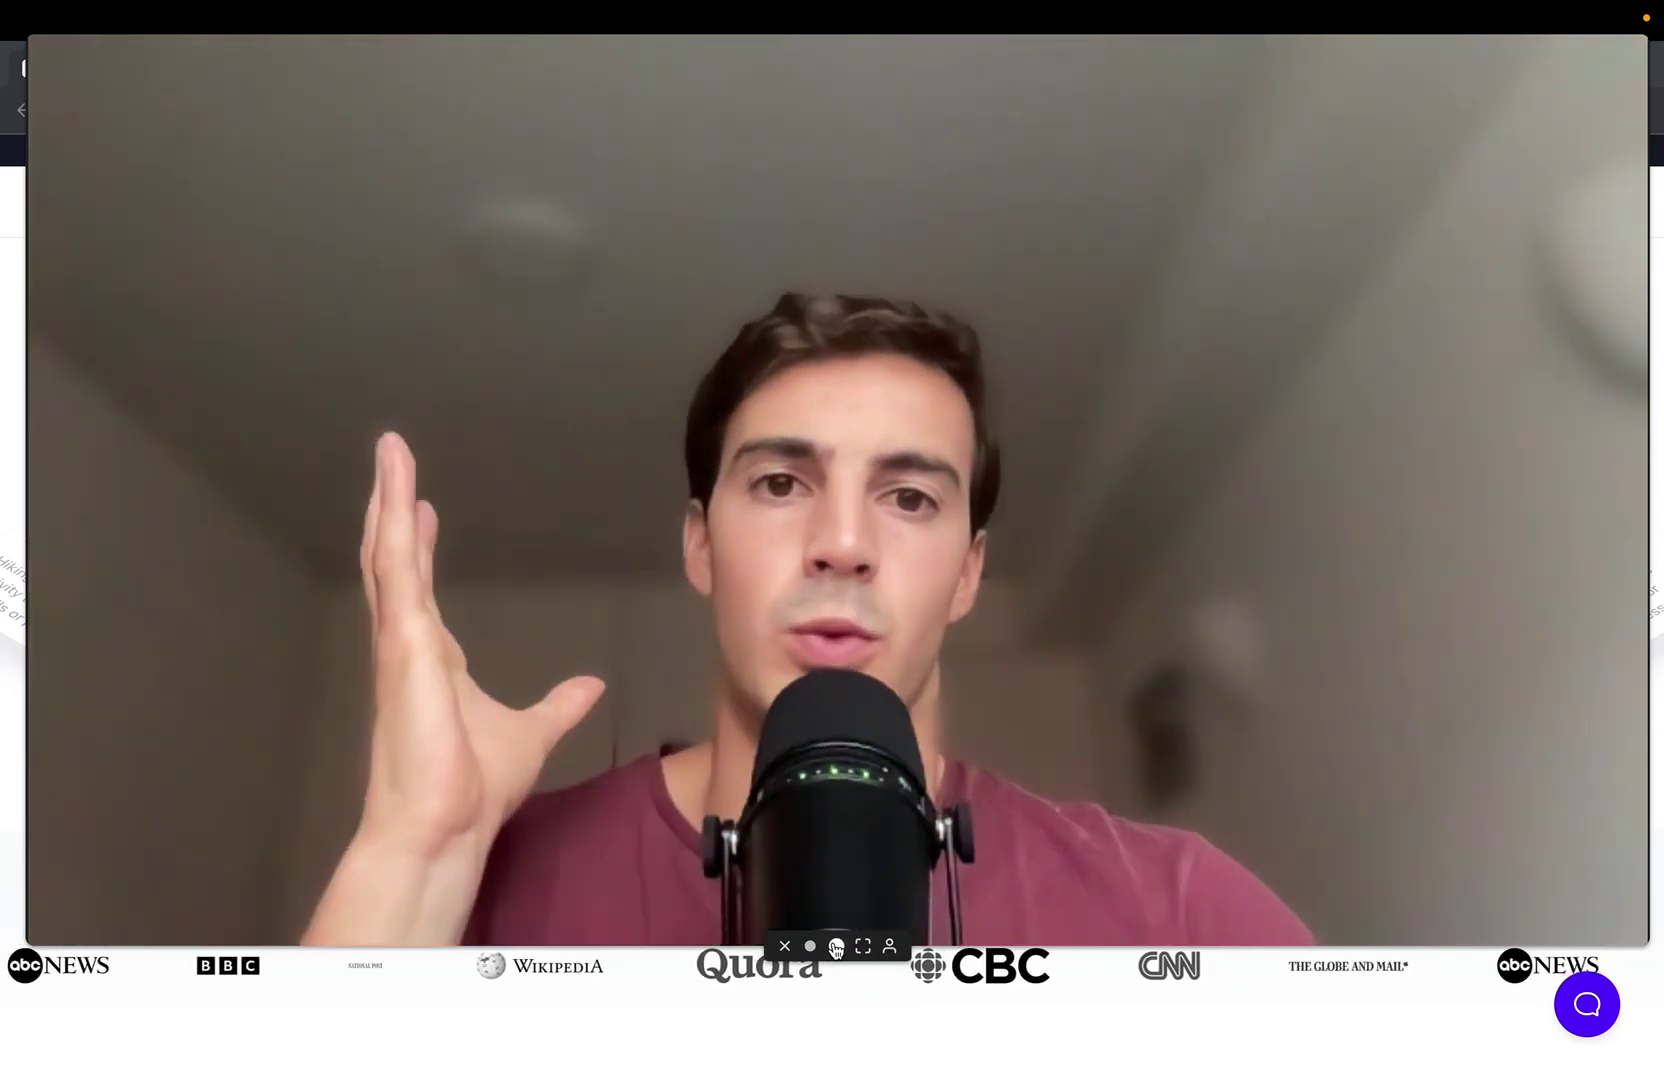
{"action": "left_click", "coordinate": [836, 947]}
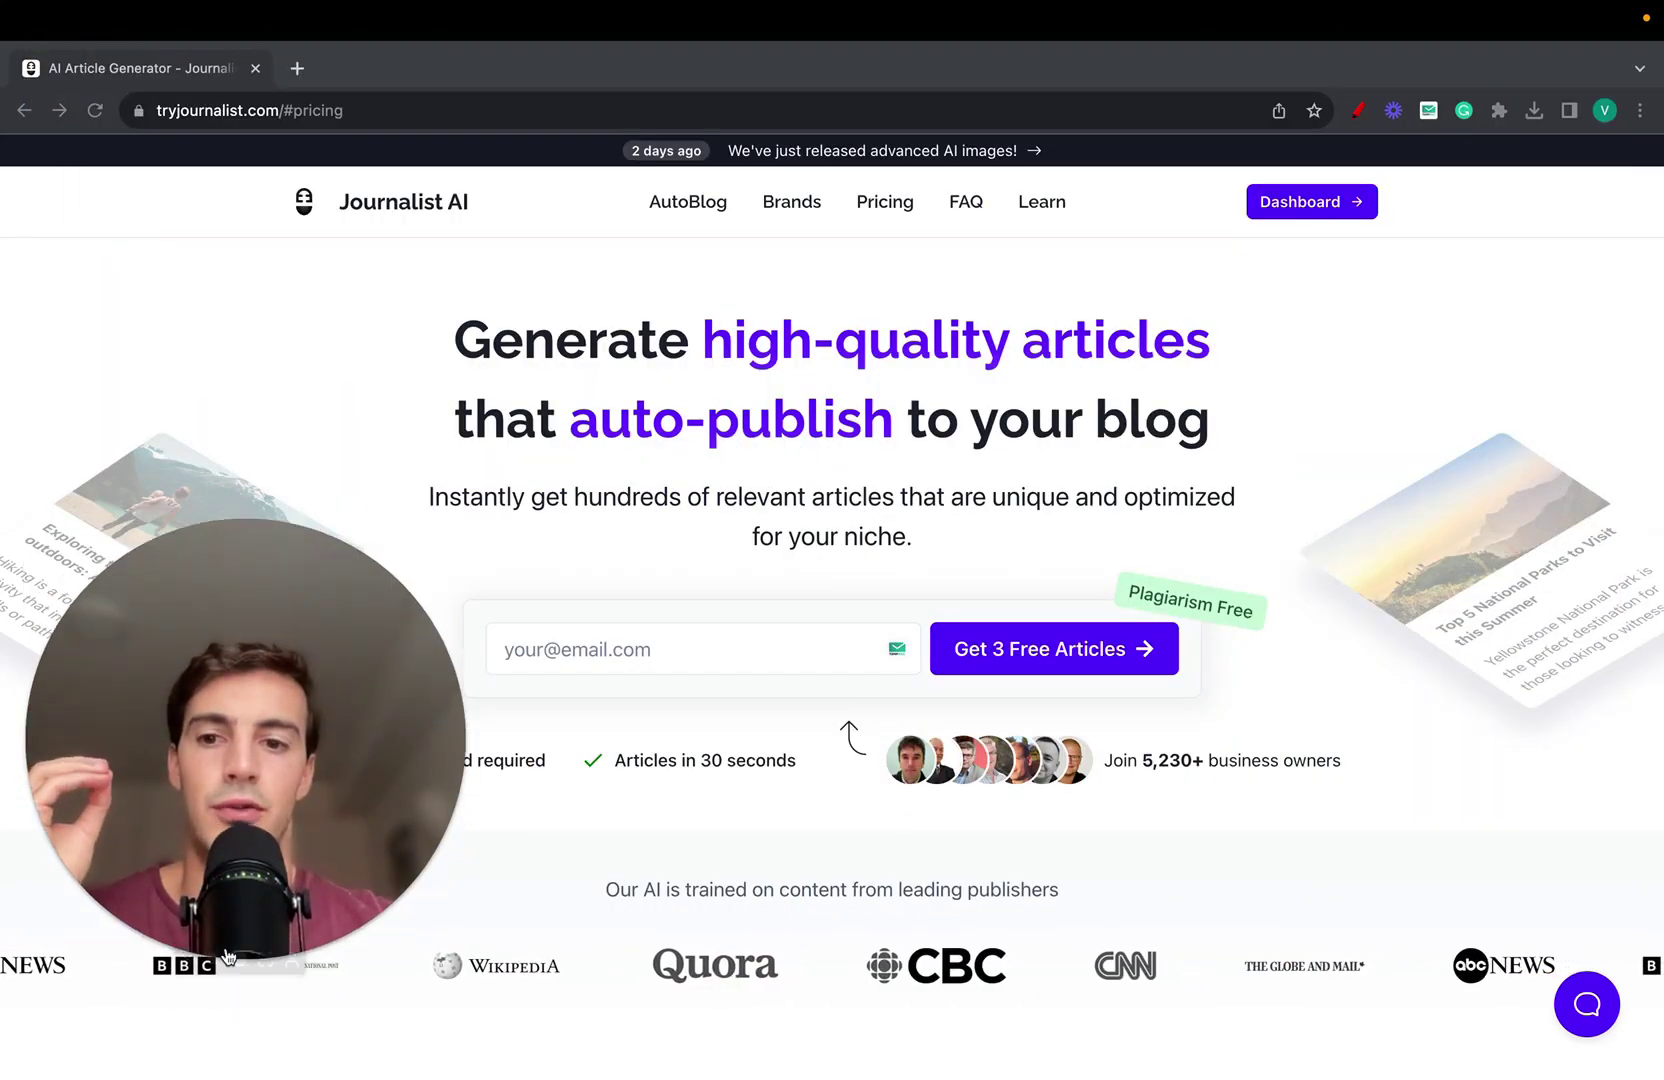
{"action": "left_click", "coordinate": [229, 990]}
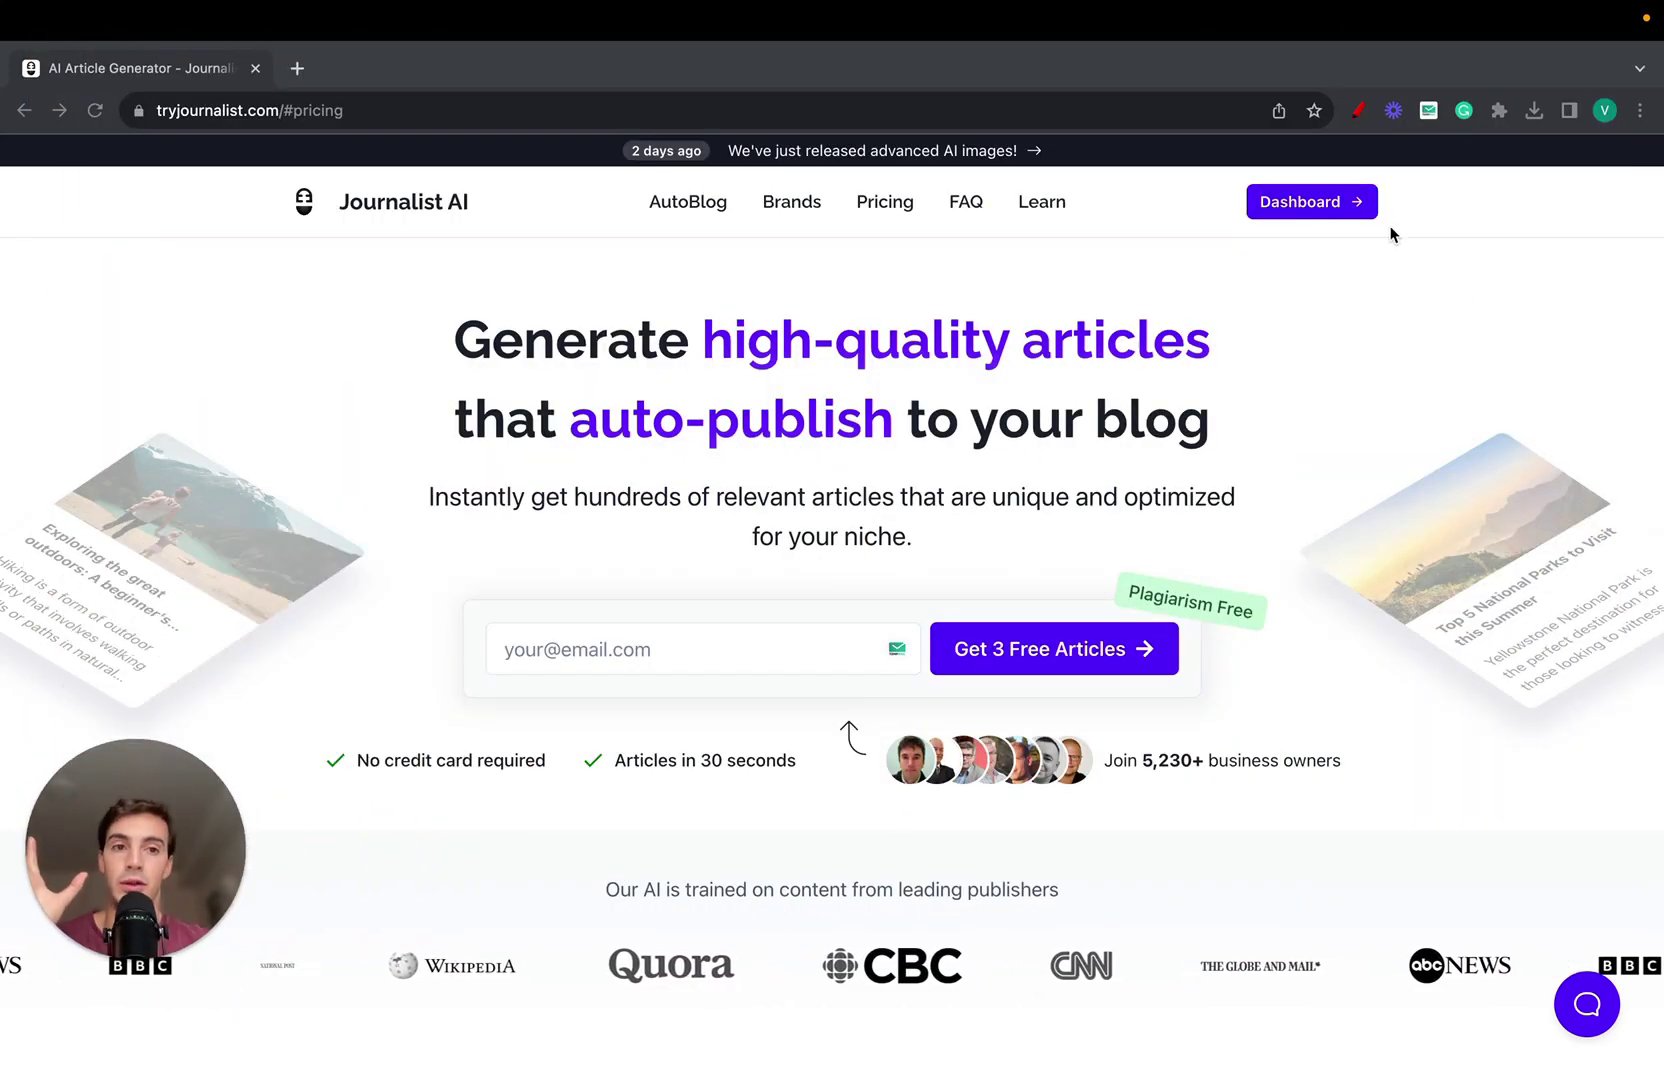
Start the page annotation tool and draw a red box with a W above it using the pencil.
{"action": "left_click", "coordinate": [1357, 110]}
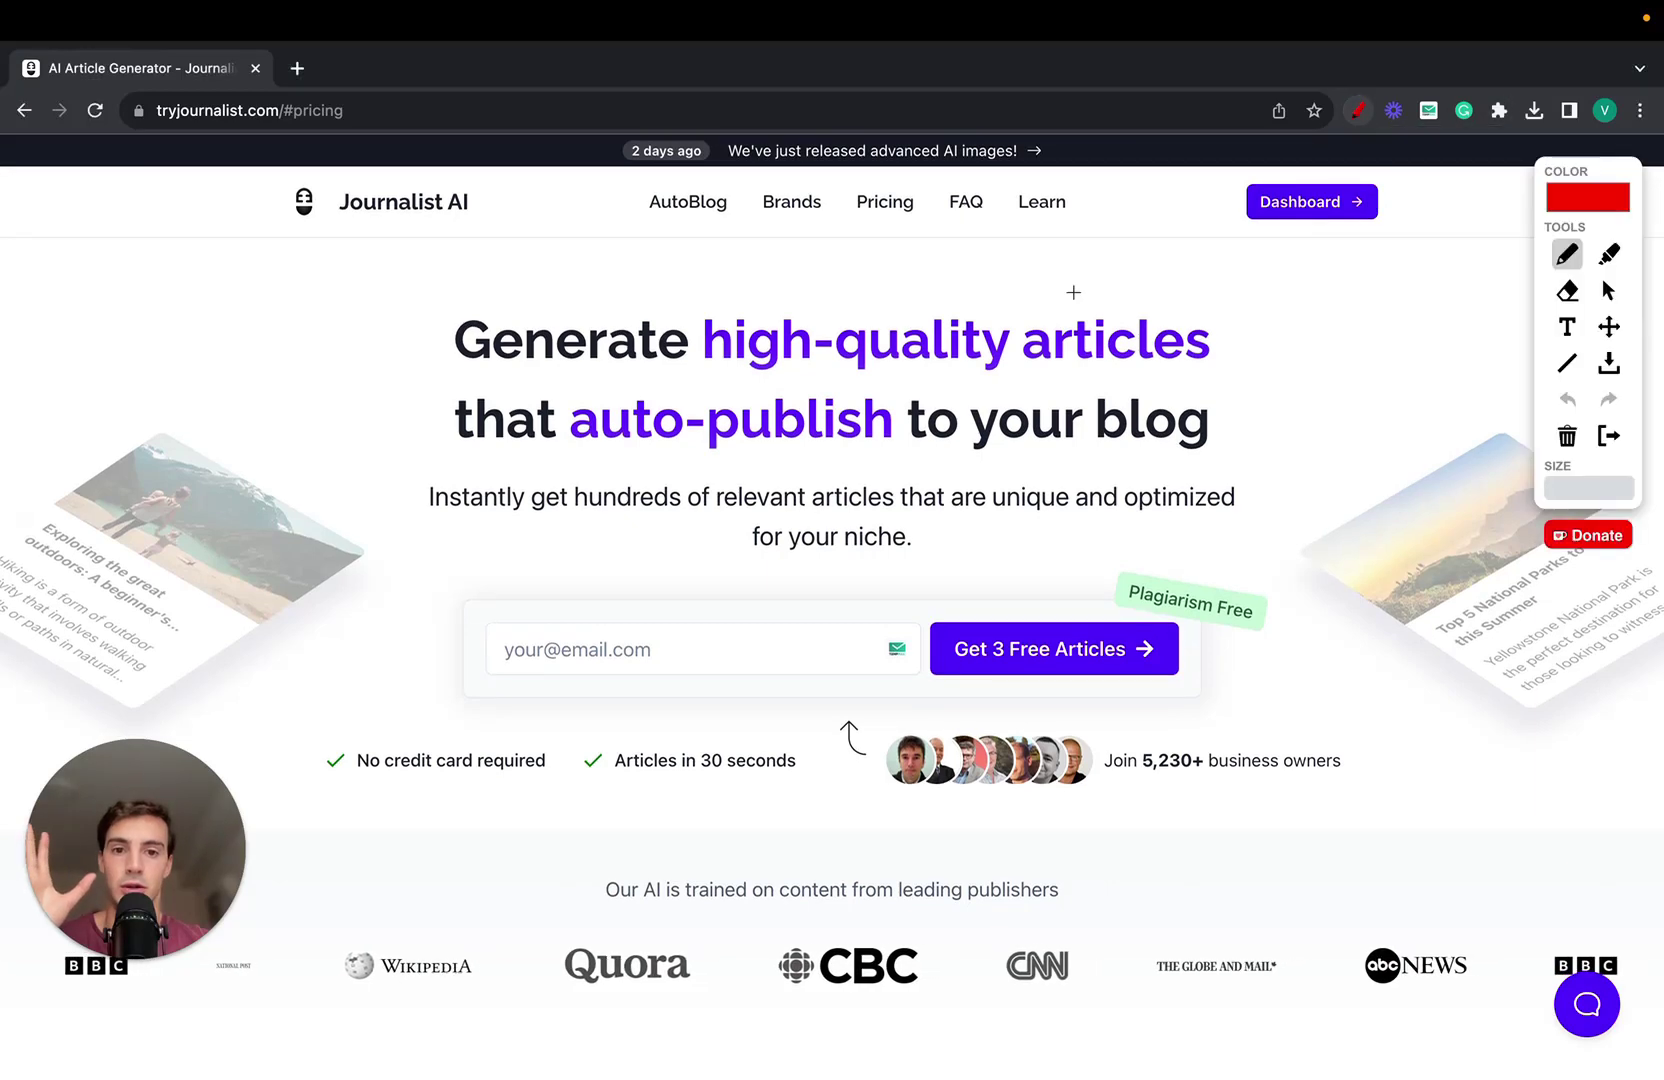
{"action": "scroll", "coordinate": [521, 603], "scroll_direction": "up", "scroll_amount": 5}
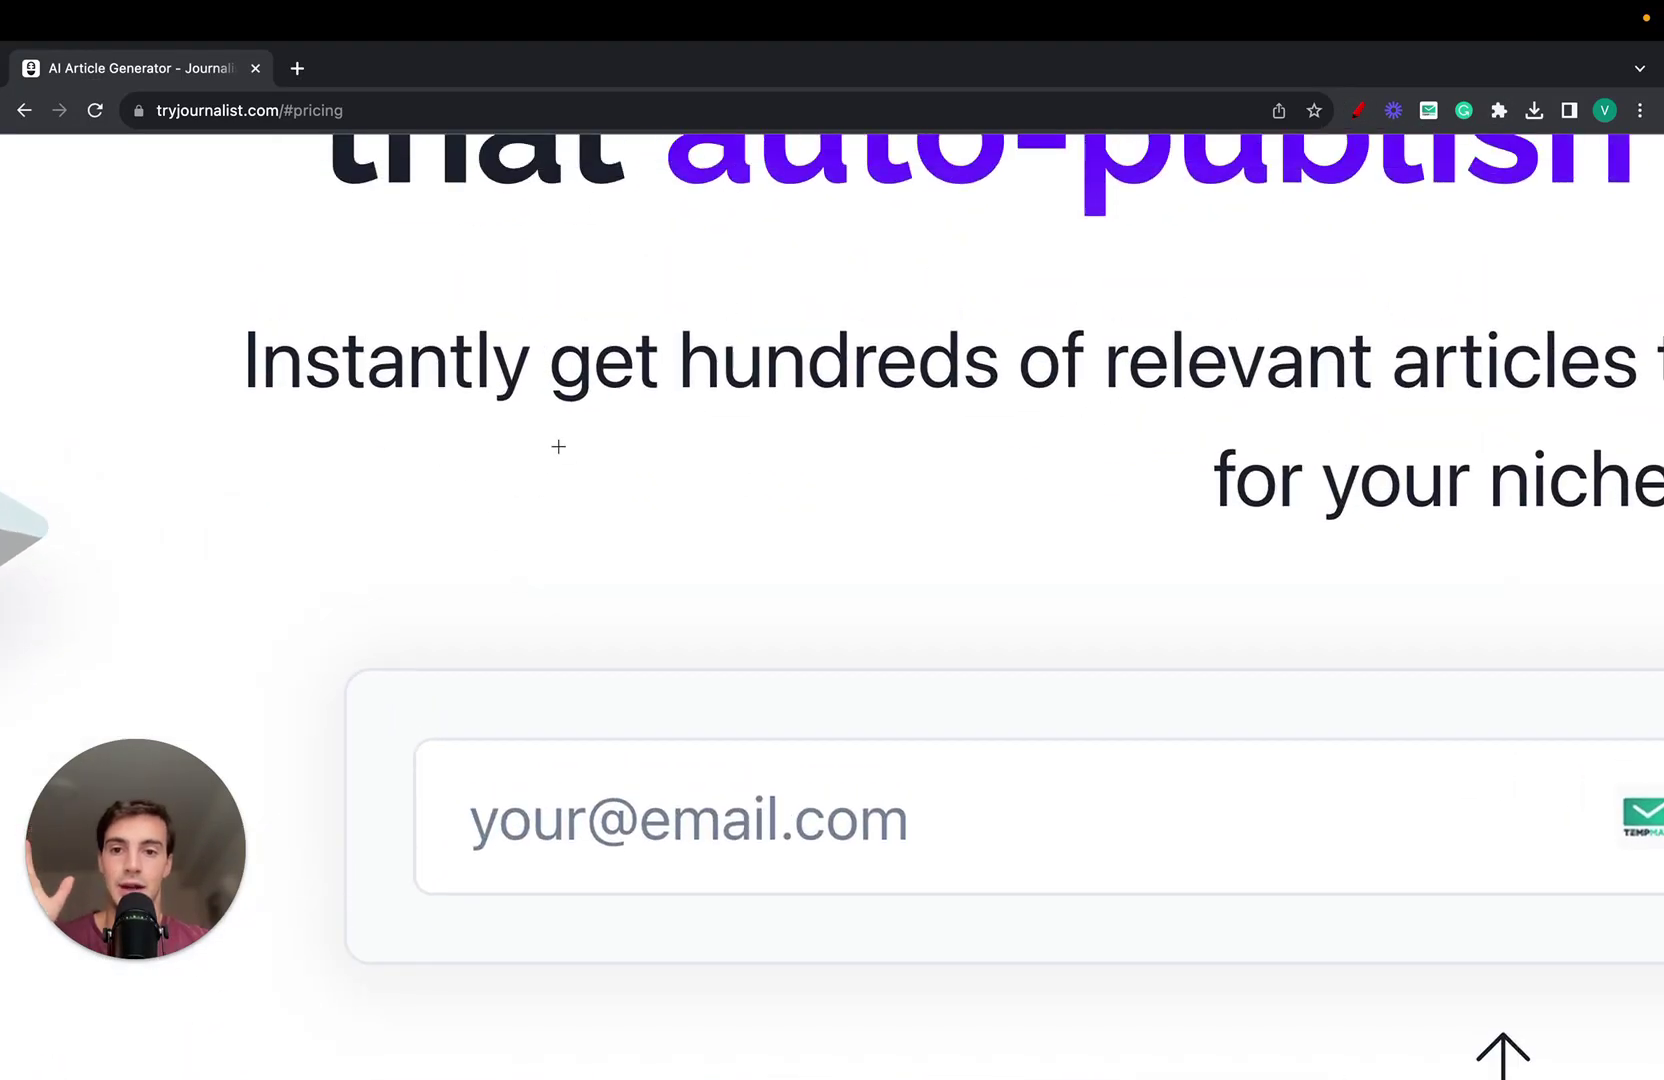
{"action": "mouse_move", "coordinate": [558, 446]}
{"action": "left_mouse_down"}
{"action": "mouse_move", "coordinate": [550, 702]}
{"action": "mouse_move", "coordinate": [847, 706]}
{"action": "mouse_move", "coordinate": [827, 346]}
{"action": "mouse_move", "coordinate": [601, 330]}
{"action": "mouse_move", "coordinate": [558, 483]}
{"action": "left_mouse_up"}
{"action": "mouse_move", "coordinate": [625, 238]}
{"action": "left_mouse_down"}
{"action": "mouse_move", "coordinate": [660, 314]}
{"action": "mouse_move", "coordinate": [743, 309]}
{"action": "mouse_move", "coordinate": [795, 208]}
{"action": "left_mouse_up"}
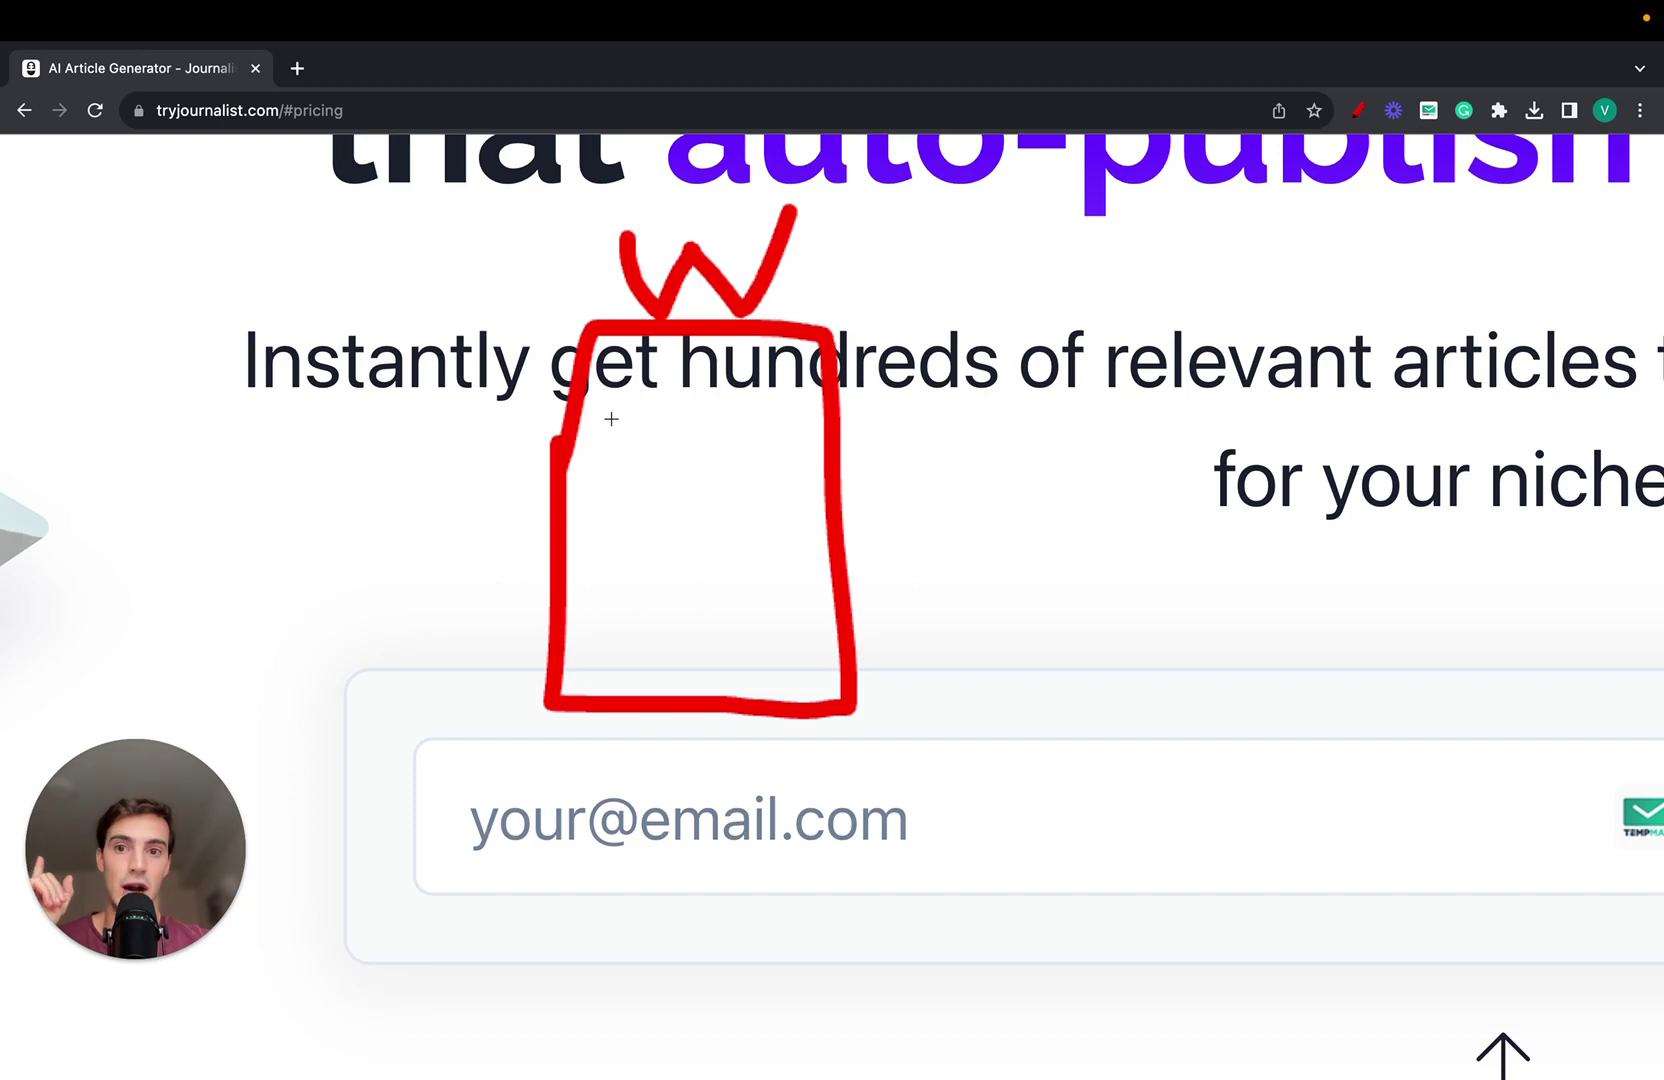
Fill the red box with four rows of three dots.
{"action": "left_click", "coordinate": [720, 417]}
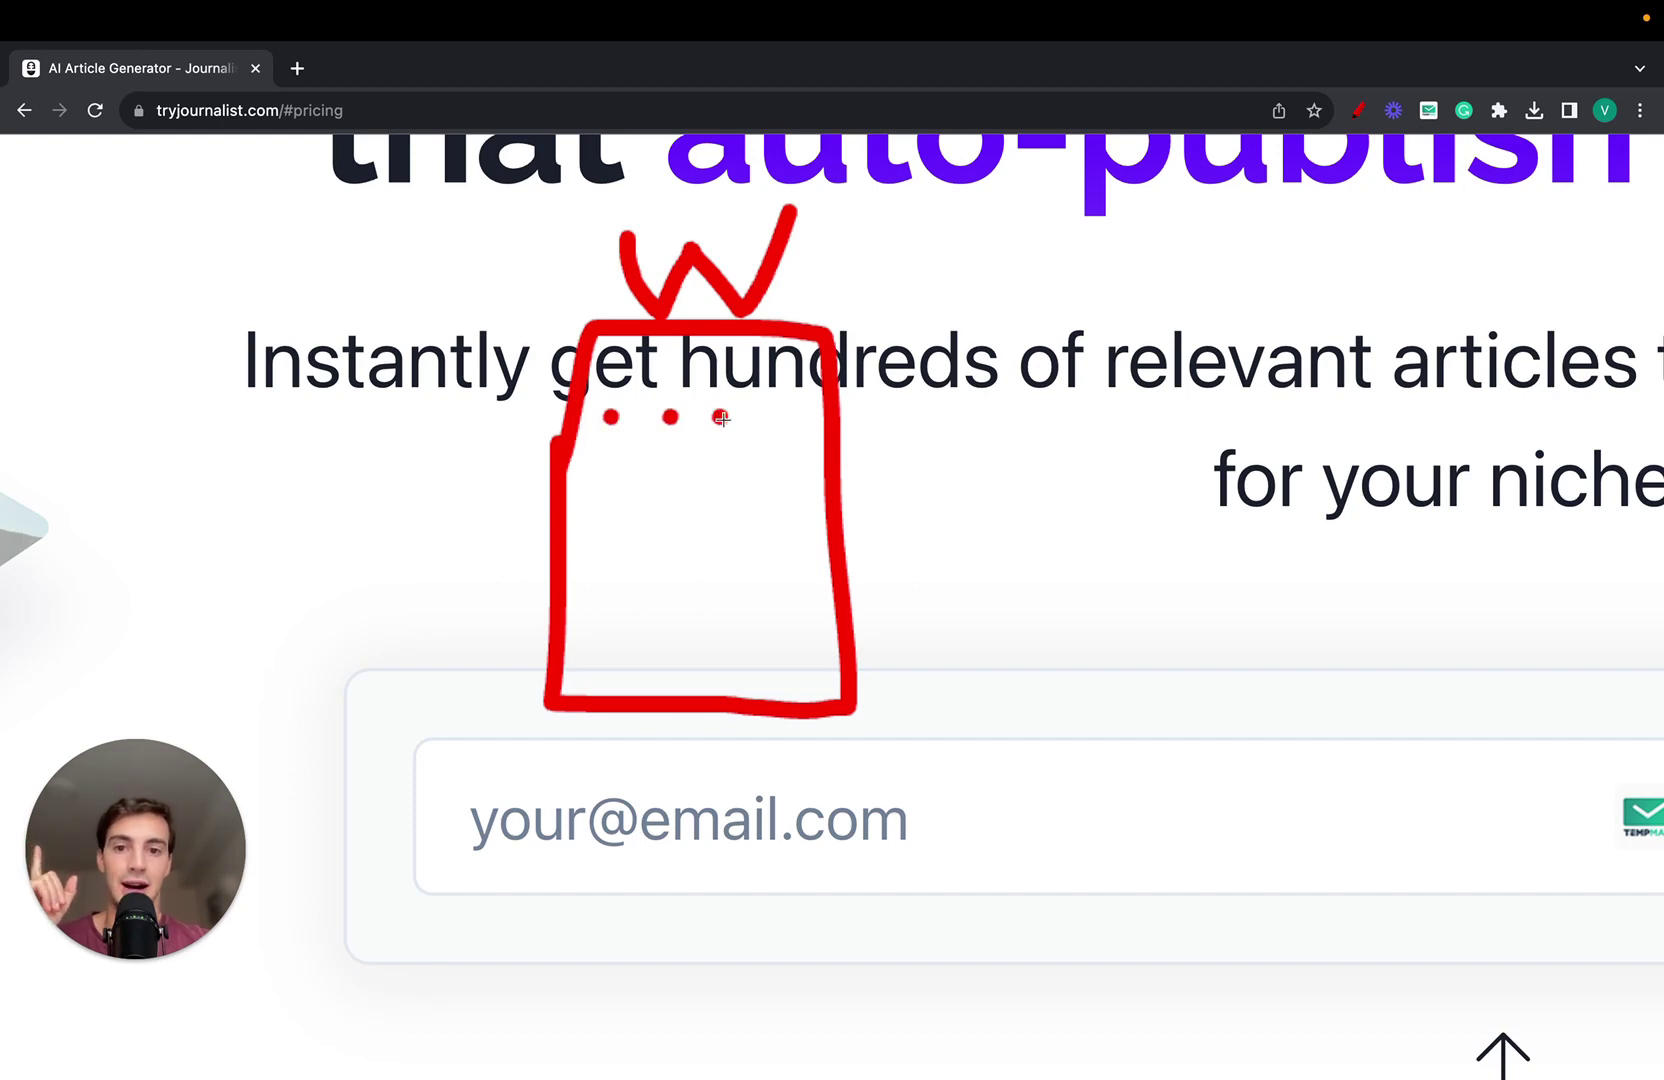
{"action": "left_click", "coordinate": [603, 477]}
{"action": "left_click", "coordinate": [673, 480]}
{"action": "left_click", "coordinate": [752, 480]}
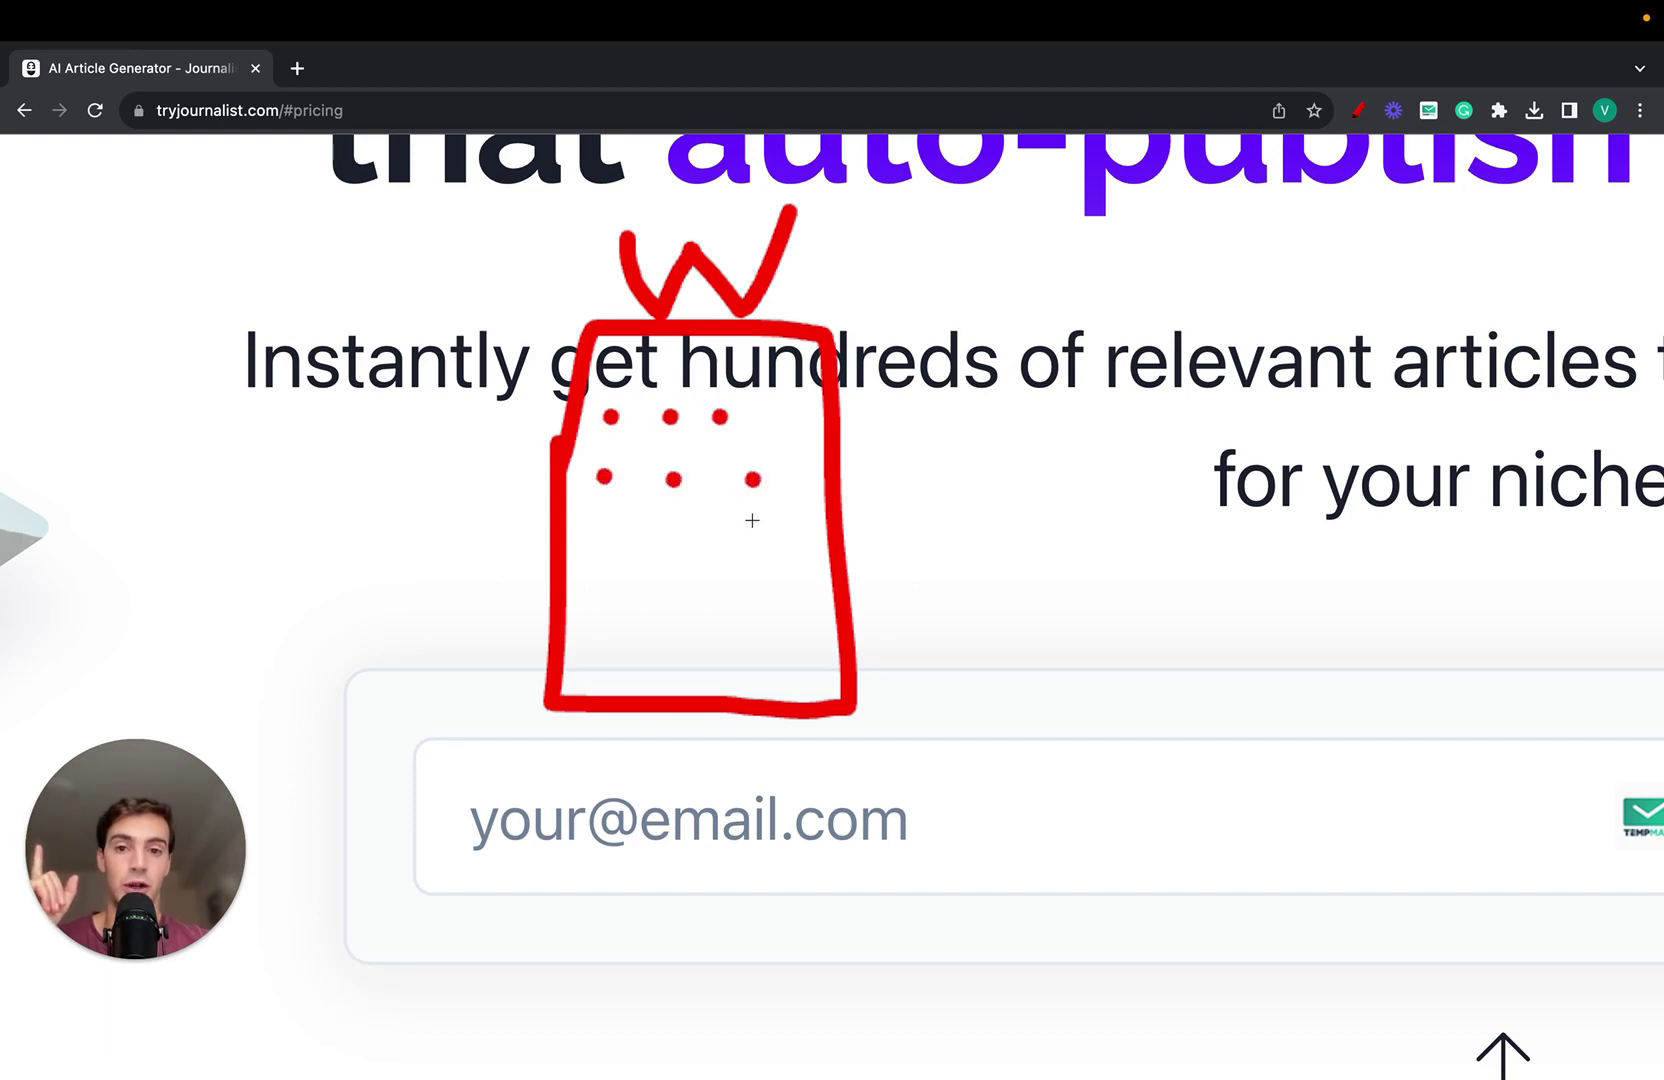
{"action": "left_click", "coordinate": [749, 543]}
{"action": "left_click", "coordinate": [663, 543]}
{"action": "left_click", "coordinate": [597, 549]}
{"action": "left_click", "coordinate": [673, 615]}
{"action": "left_click", "coordinate": [760, 615]}
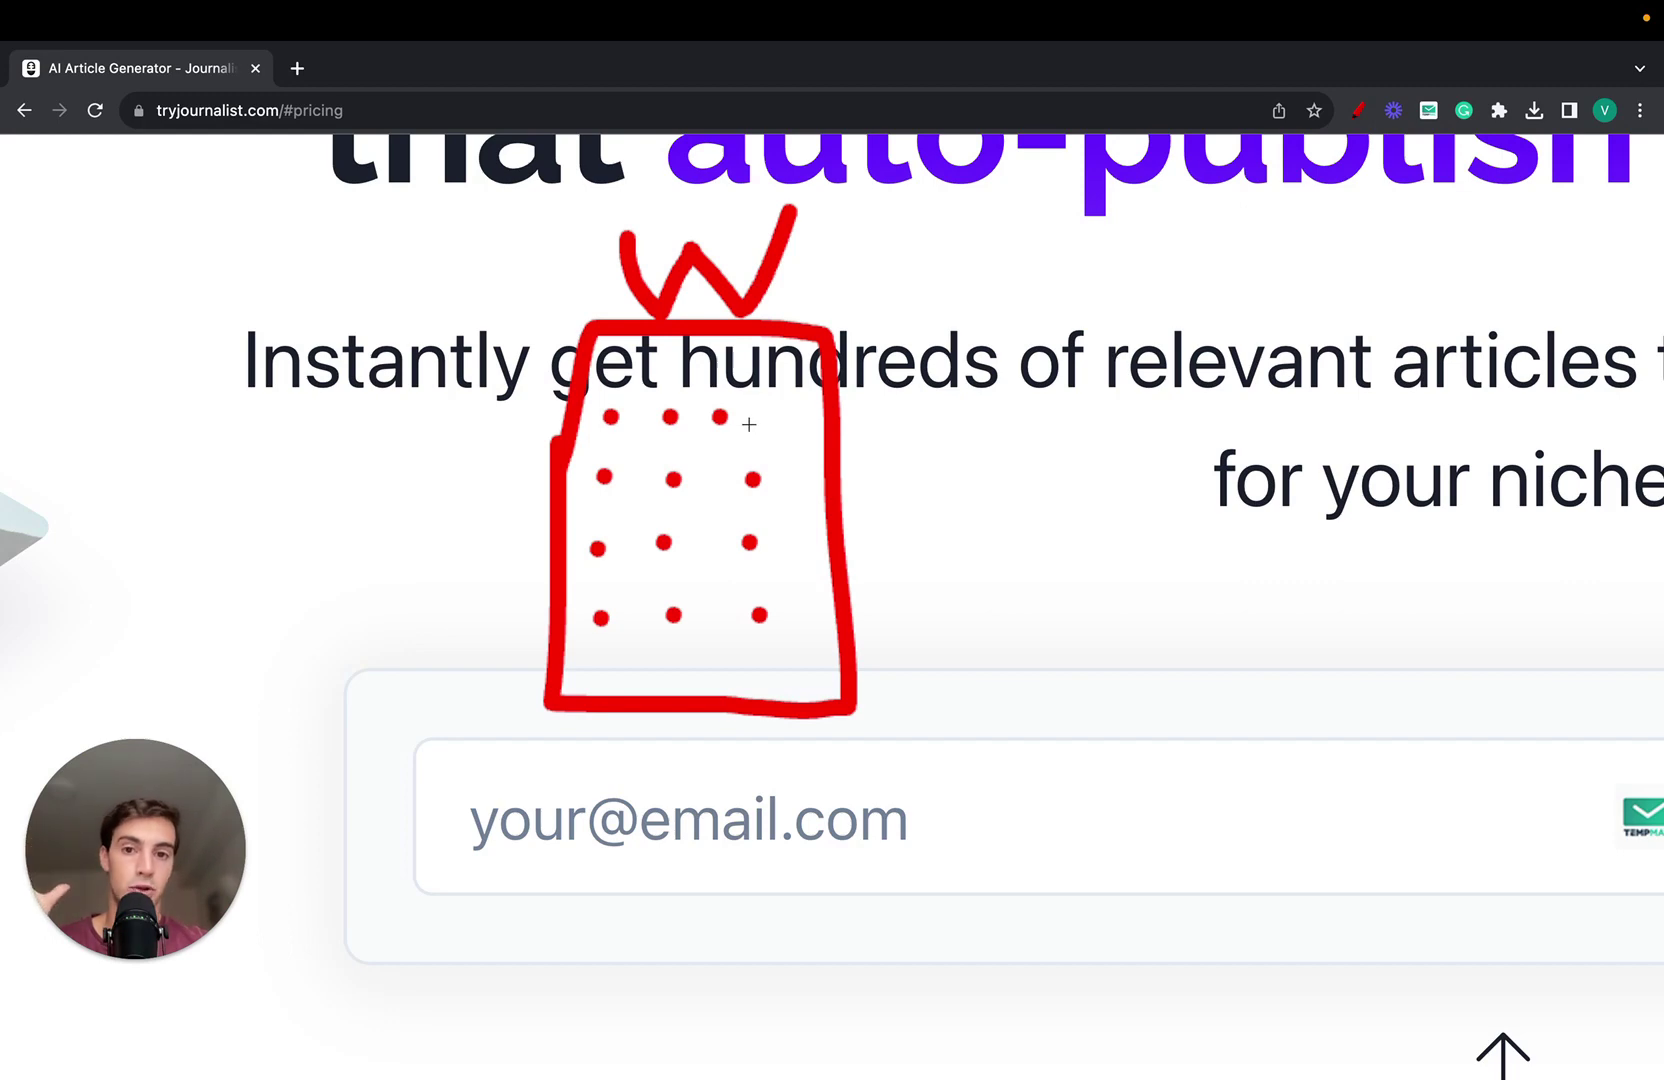
Link dots in the box with curved strokes and draw two diverging lines from one dot out past the box's right edge.
{"action": "mouse_move", "coordinate": [740, 410]}
{"action": "left_mouse_down"}
{"action": "mouse_move", "coordinate": [790, 452]}
{"action": "mouse_move", "coordinate": [645, 515]}
{"action": "mouse_move", "coordinate": [663, 541]}
{"action": "left_mouse_up"}
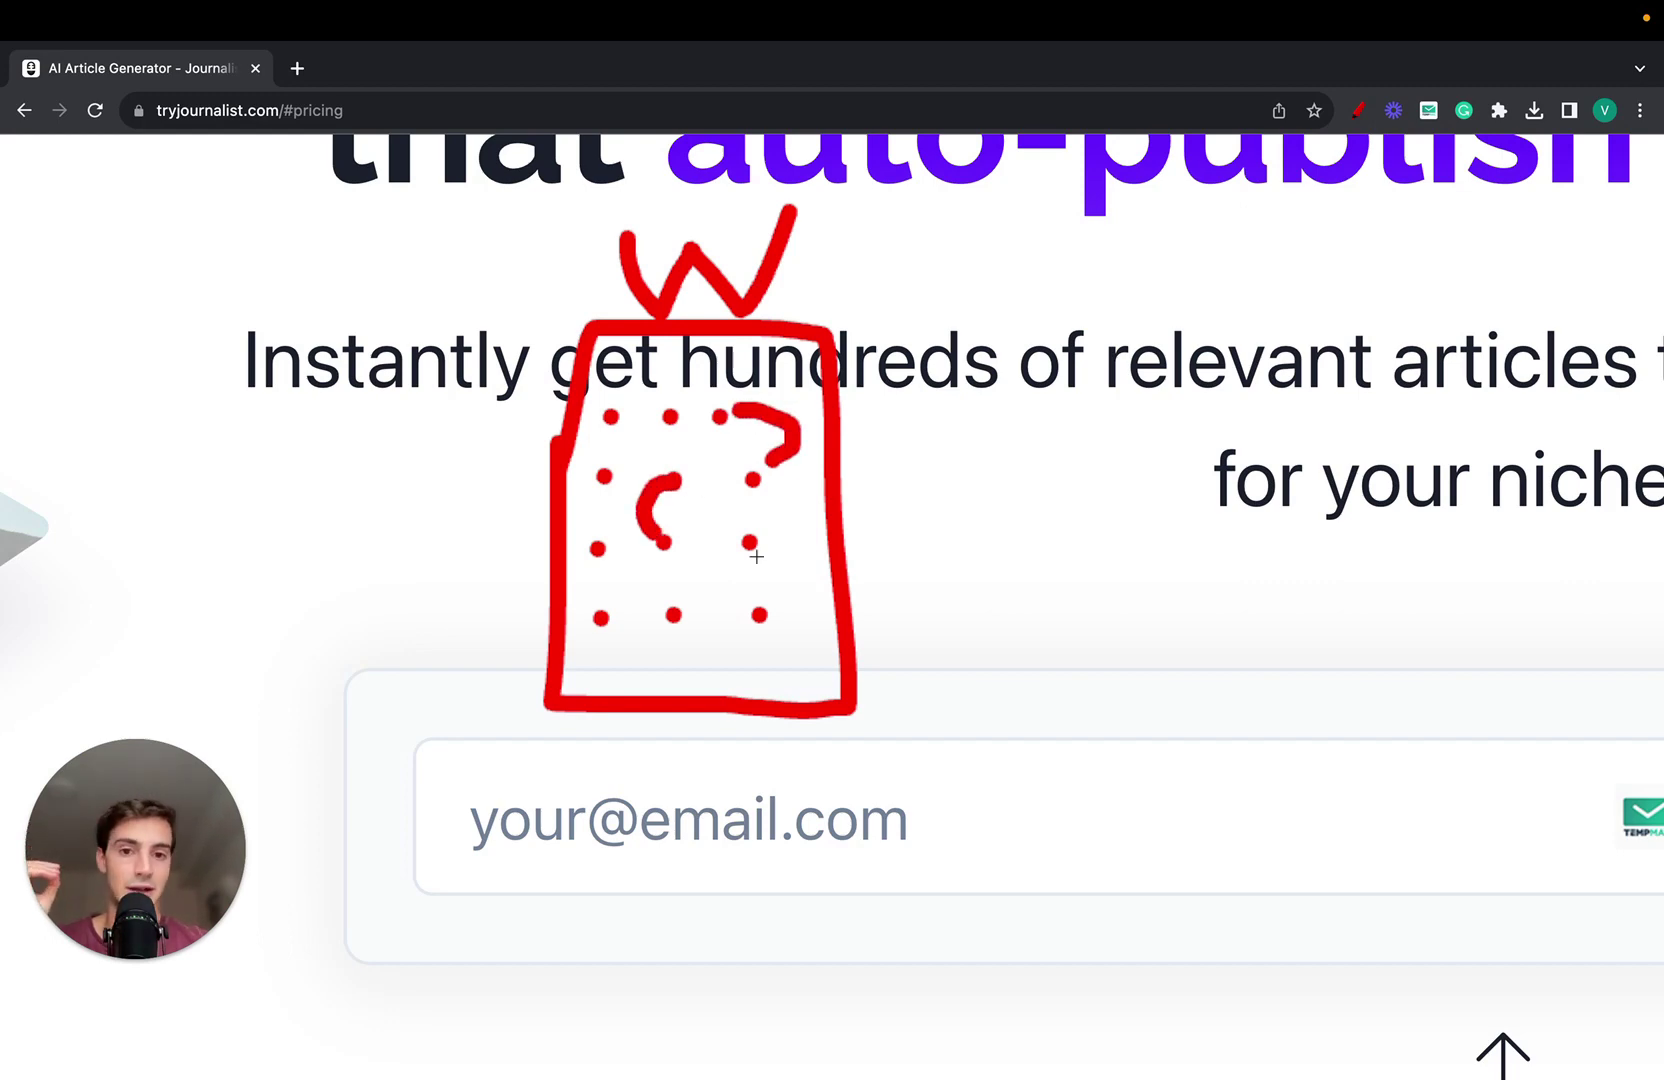
{"action": "left_click_drag", "start_coordinate": [765, 540], "coordinate": [1038, 407]}
{"action": "left_click_drag", "start_coordinate": [757, 553], "coordinate": [1192, 678]}
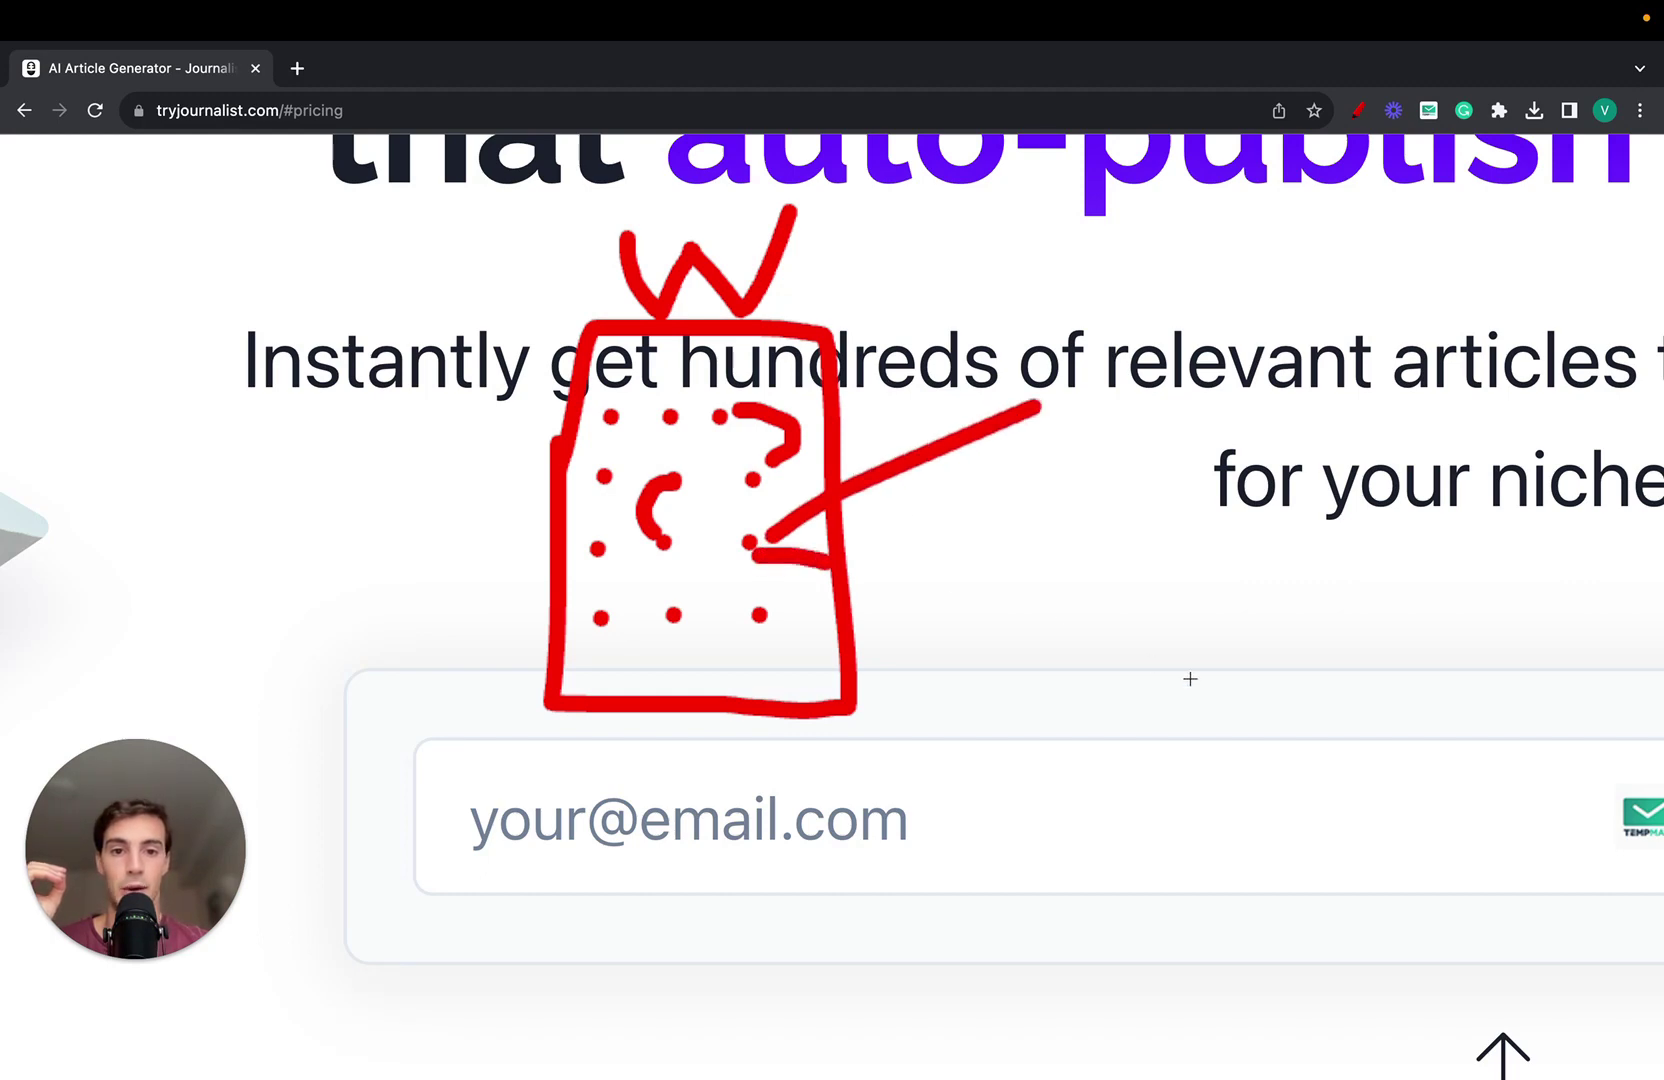
Sketch a second box beside the first as a page layout, with image blocks, text lines and a stroke leading outward from its right edge.
{"action": "mouse_move", "coordinate": [1062, 400]}
{"action": "left_mouse_down"}
{"action": "mouse_move", "coordinate": [1064, 589]}
{"action": "mouse_move", "coordinate": [1333, 706]}
{"action": "mouse_move", "coordinate": [1352, 331]}
{"action": "mouse_move", "coordinate": [1070, 345]}
{"action": "mouse_move", "coordinate": [1146, 410]}
{"action": "mouse_move", "coordinate": [1278, 405]}
{"action": "mouse_move", "coordinate": [1252, 345]}
{"action": "mouse_move", "coordinate": [1145, 352]}
{"action": "left_mouse_up"}
{"action": "left_click_drag", "start_coordinate": [1124, 443], "coordinate": [1288, 443]}
{"action": "mouse_move", "coordinate": [1113, 492]}
{"action": "left_mouse_down"}
{"action": "mouse_move", "coordinate": [1190, 522]}
{"action": "mouse_move", "coordinate": [1120, 482]}
{"action": "left_mouse_up"}
{"action": "mouse_move", "coordinate": [1140, 556]}
{"action": "left_mouse_down"}
{"action": "mouse_move", "coordinate": [1142, 590]}
{"action": "mouse_move", "coordinate": [1210, 548]}
{"action": "mouse_move", "coordinate": [1376, 585]}
{"action": "left_mouse_up"}
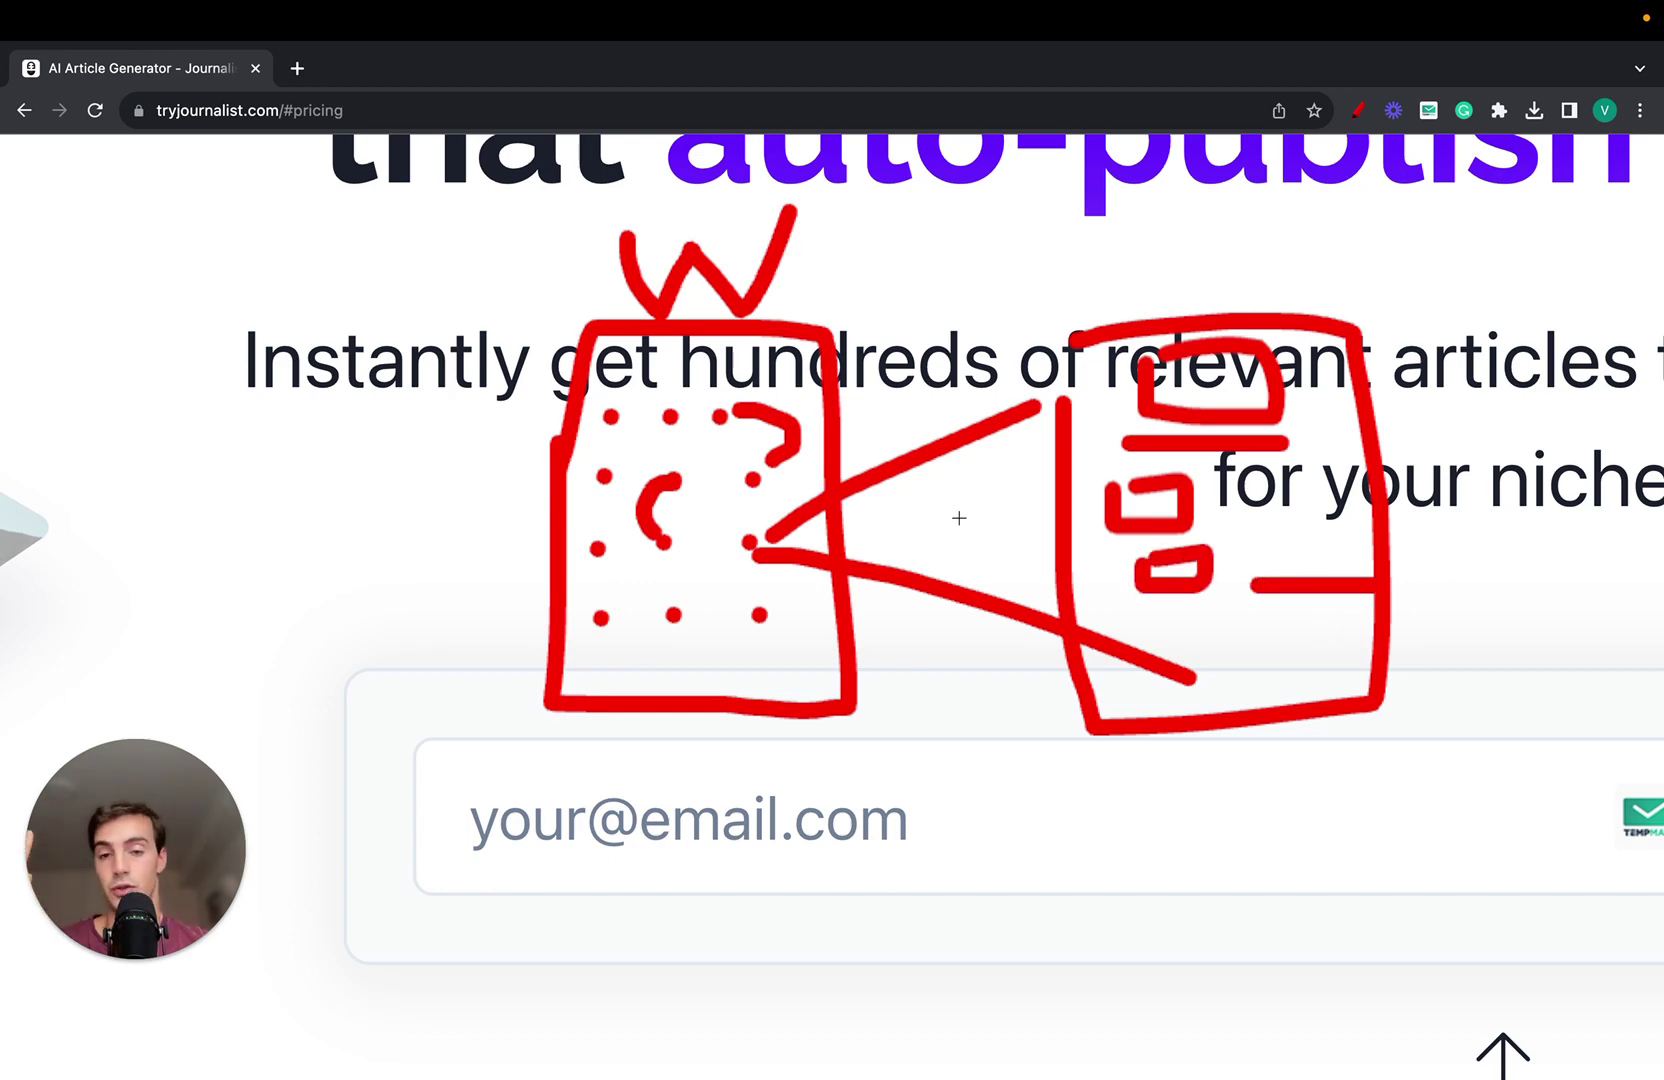
{"action": "left_click_drag", "start_coordinate": [1262, 658], "coordinate": [1390, 658]}
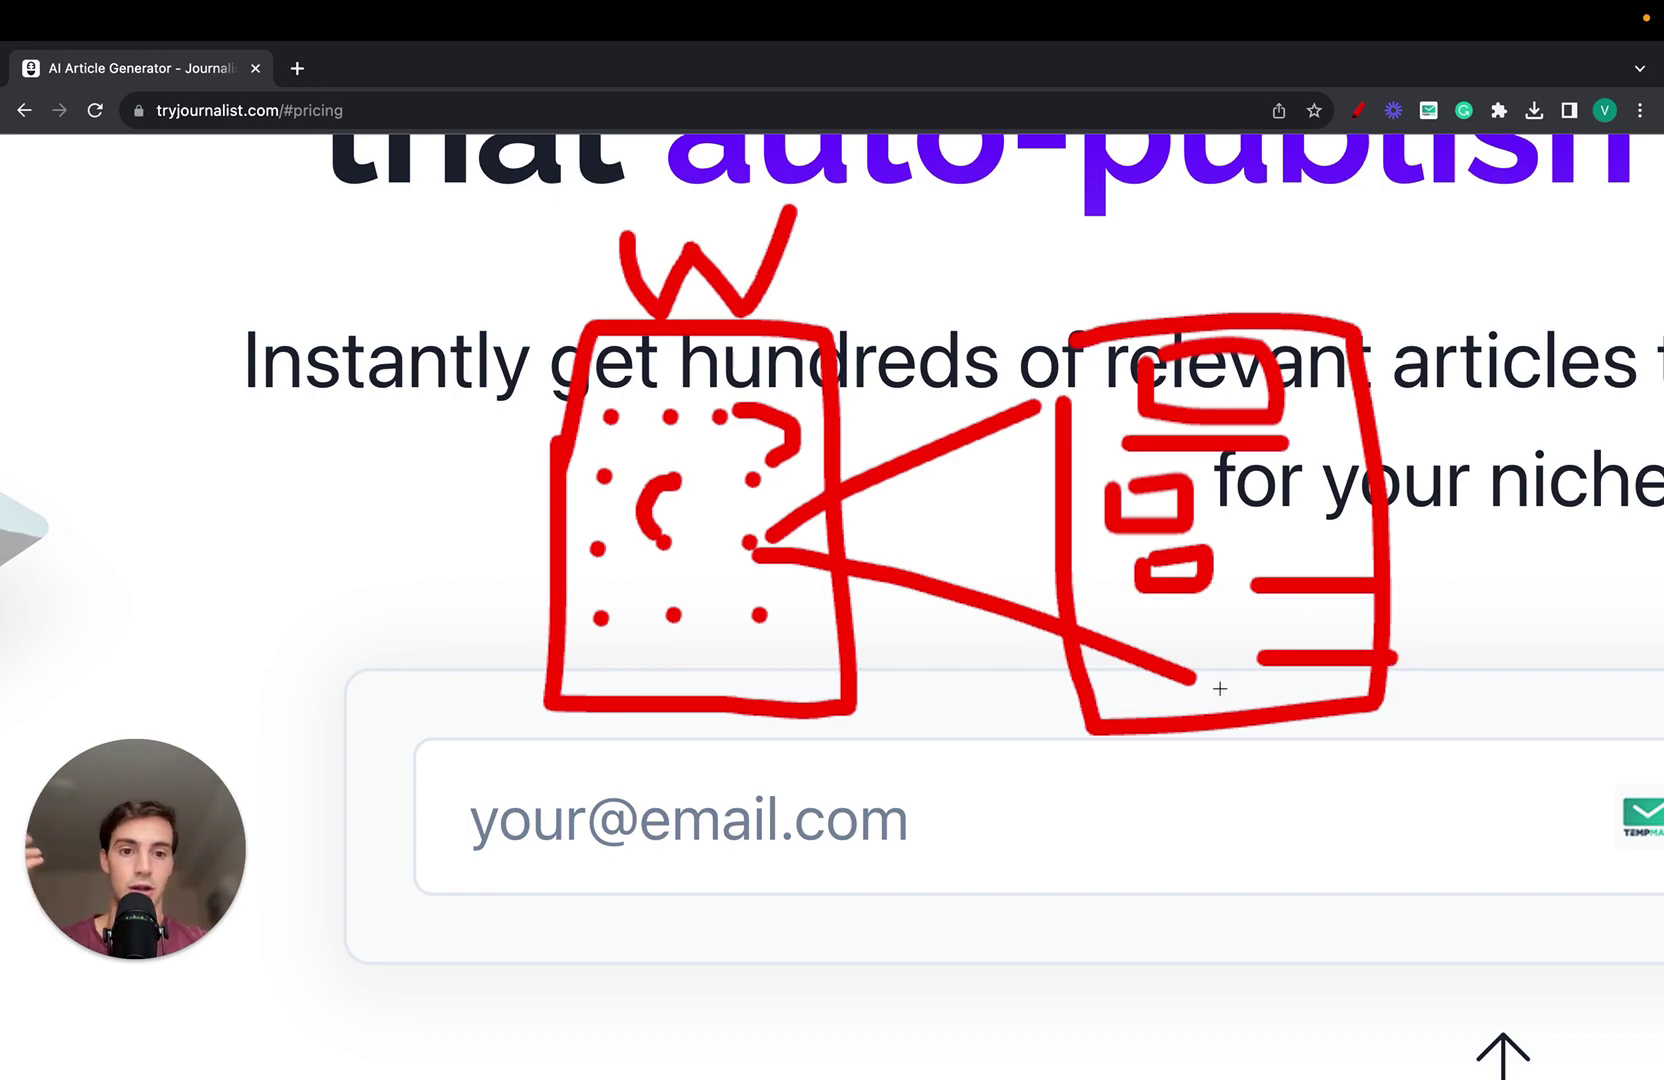
{"action": "mouse_move", "coordinate": [1262, 530]}
{"action": "left_mouse_down"}
{"action": "mouse_move", "coordinate": [1404, 528]}
{"action": "mouse_move", "coordinate": [1474, 431]}
{"action": "left_mouse_up"}
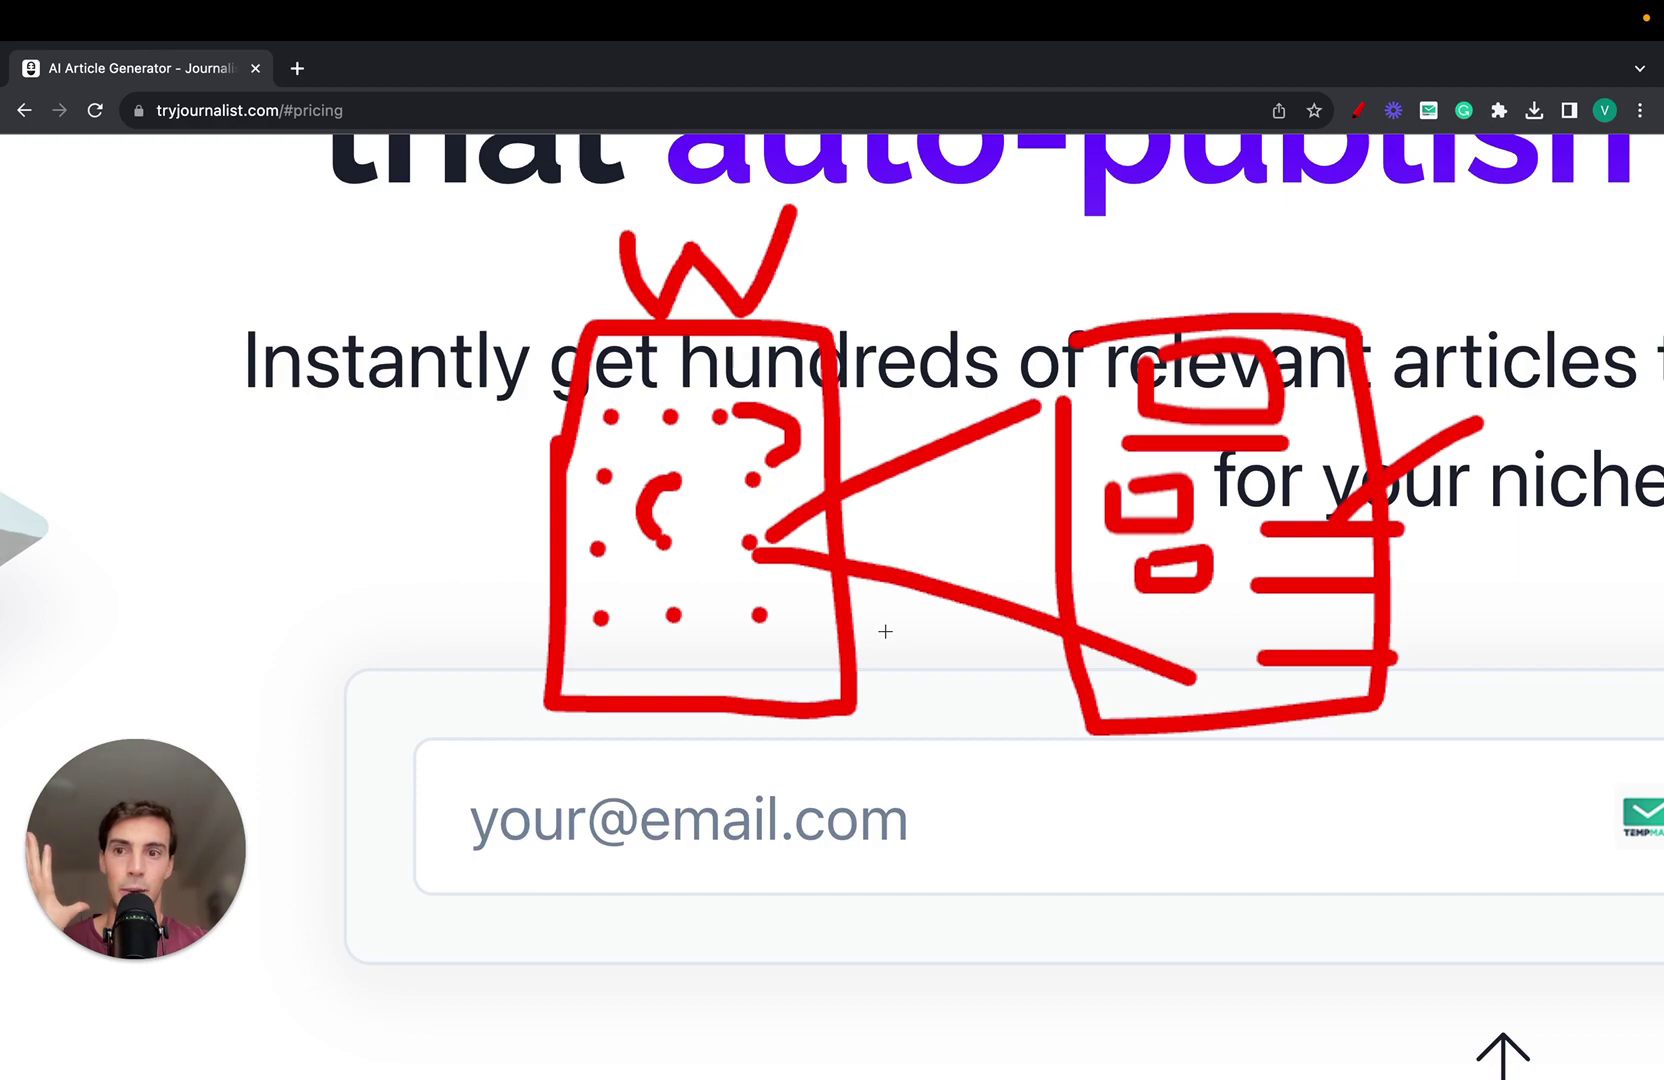
Exit the annotation overlay and open the Journalist AI dashboard.
{"action": "scroll", "coordinate": [885, 631], "scroll_direction": "down", "scroll_amount": 5}
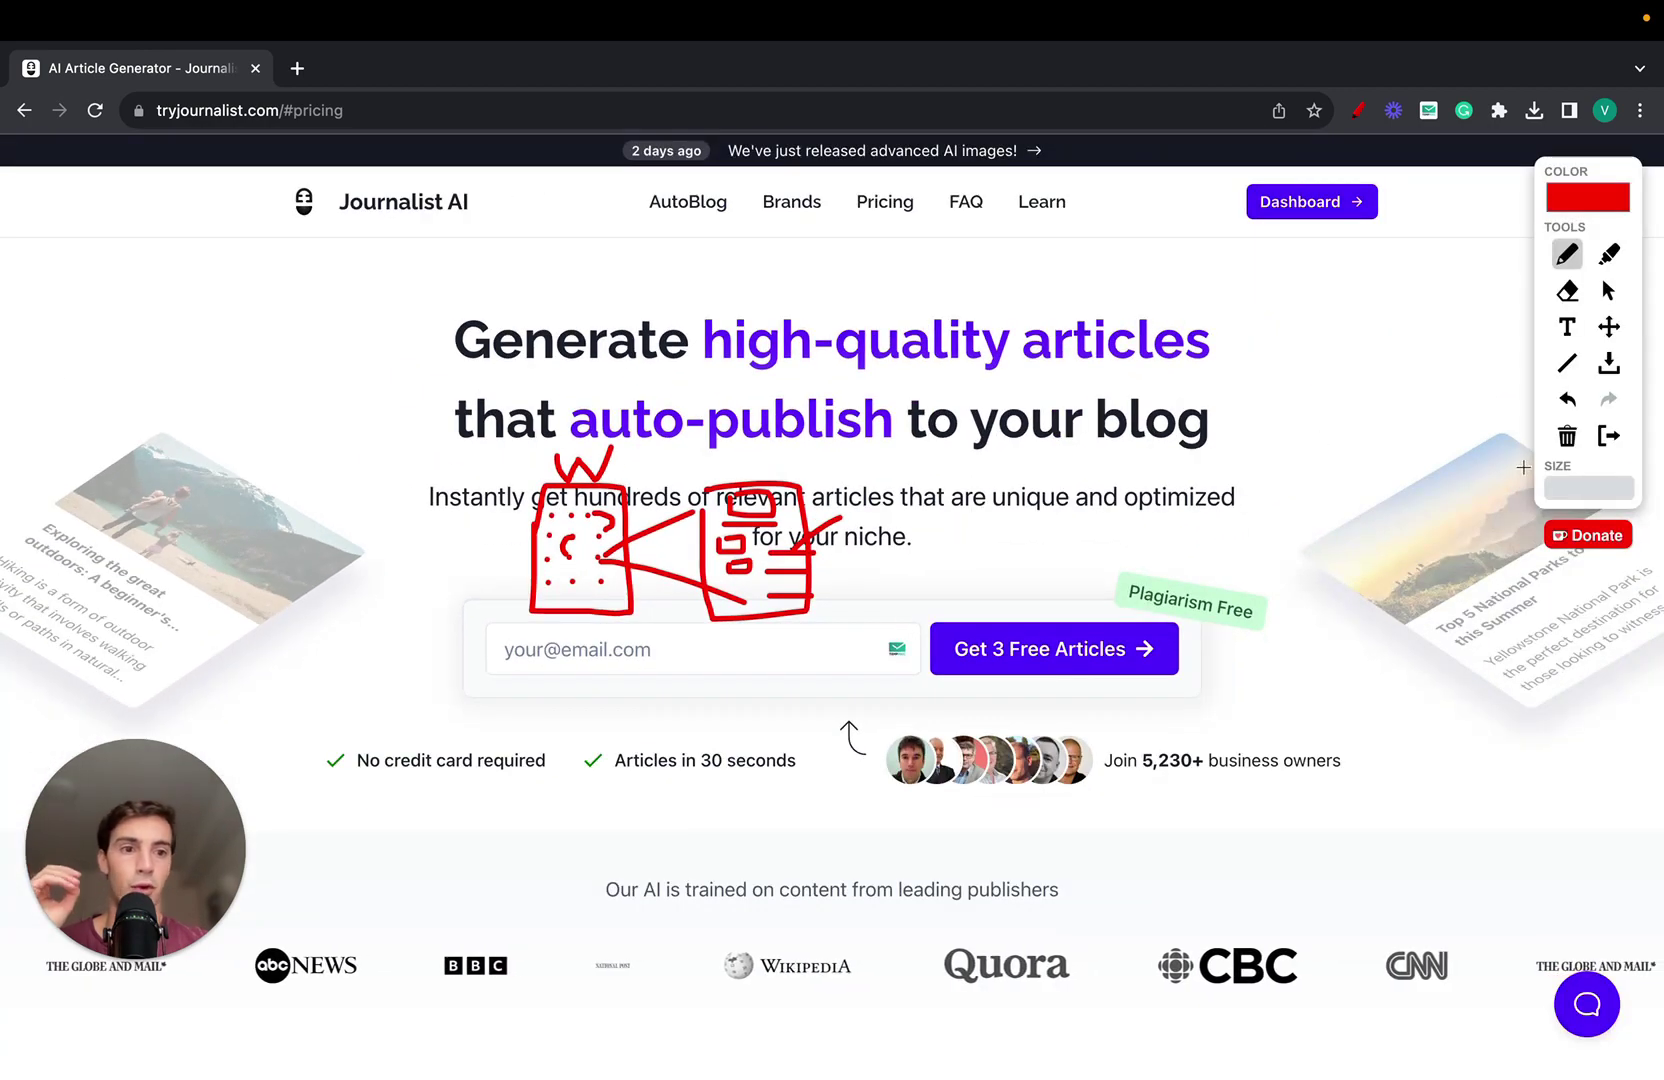
{"action": "left_click", "coordinate": [1608, 435]}
{"action": "left_click", "coordinate": [1292, 210]}
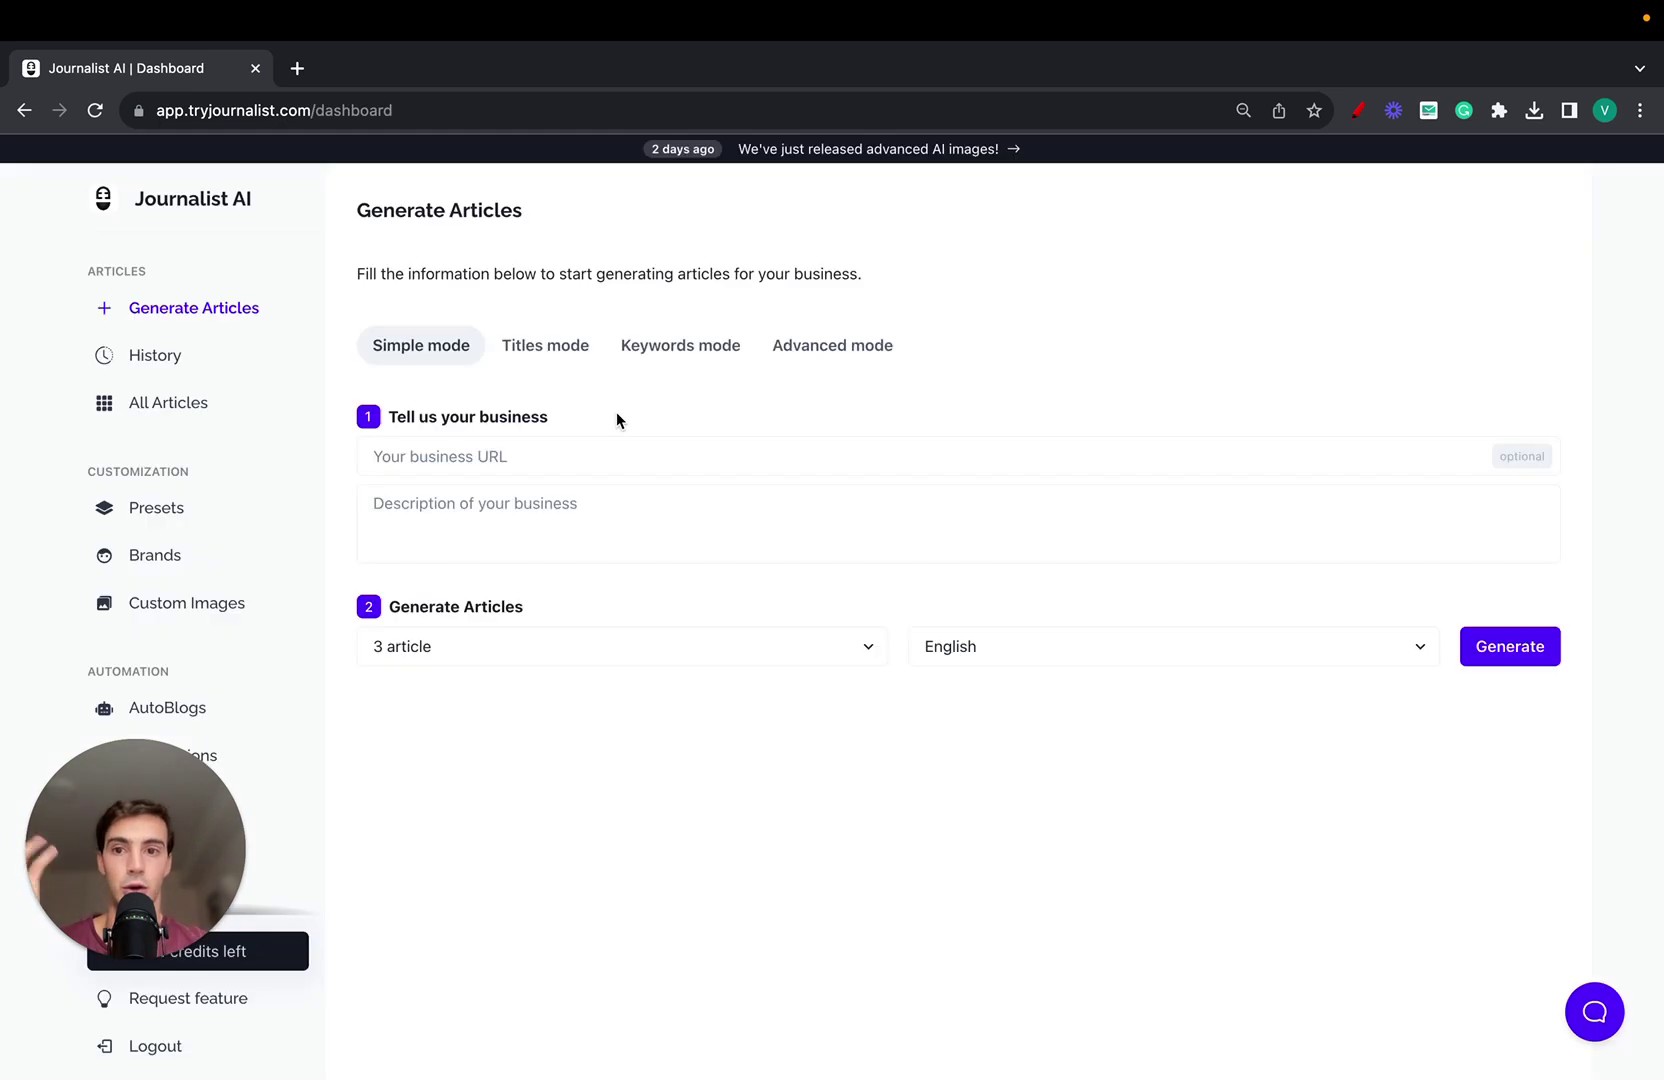
Open the garden-titles batch with five articles from the history and view its first article.
{"action": "left_click", "coordinate": [202, 374]}
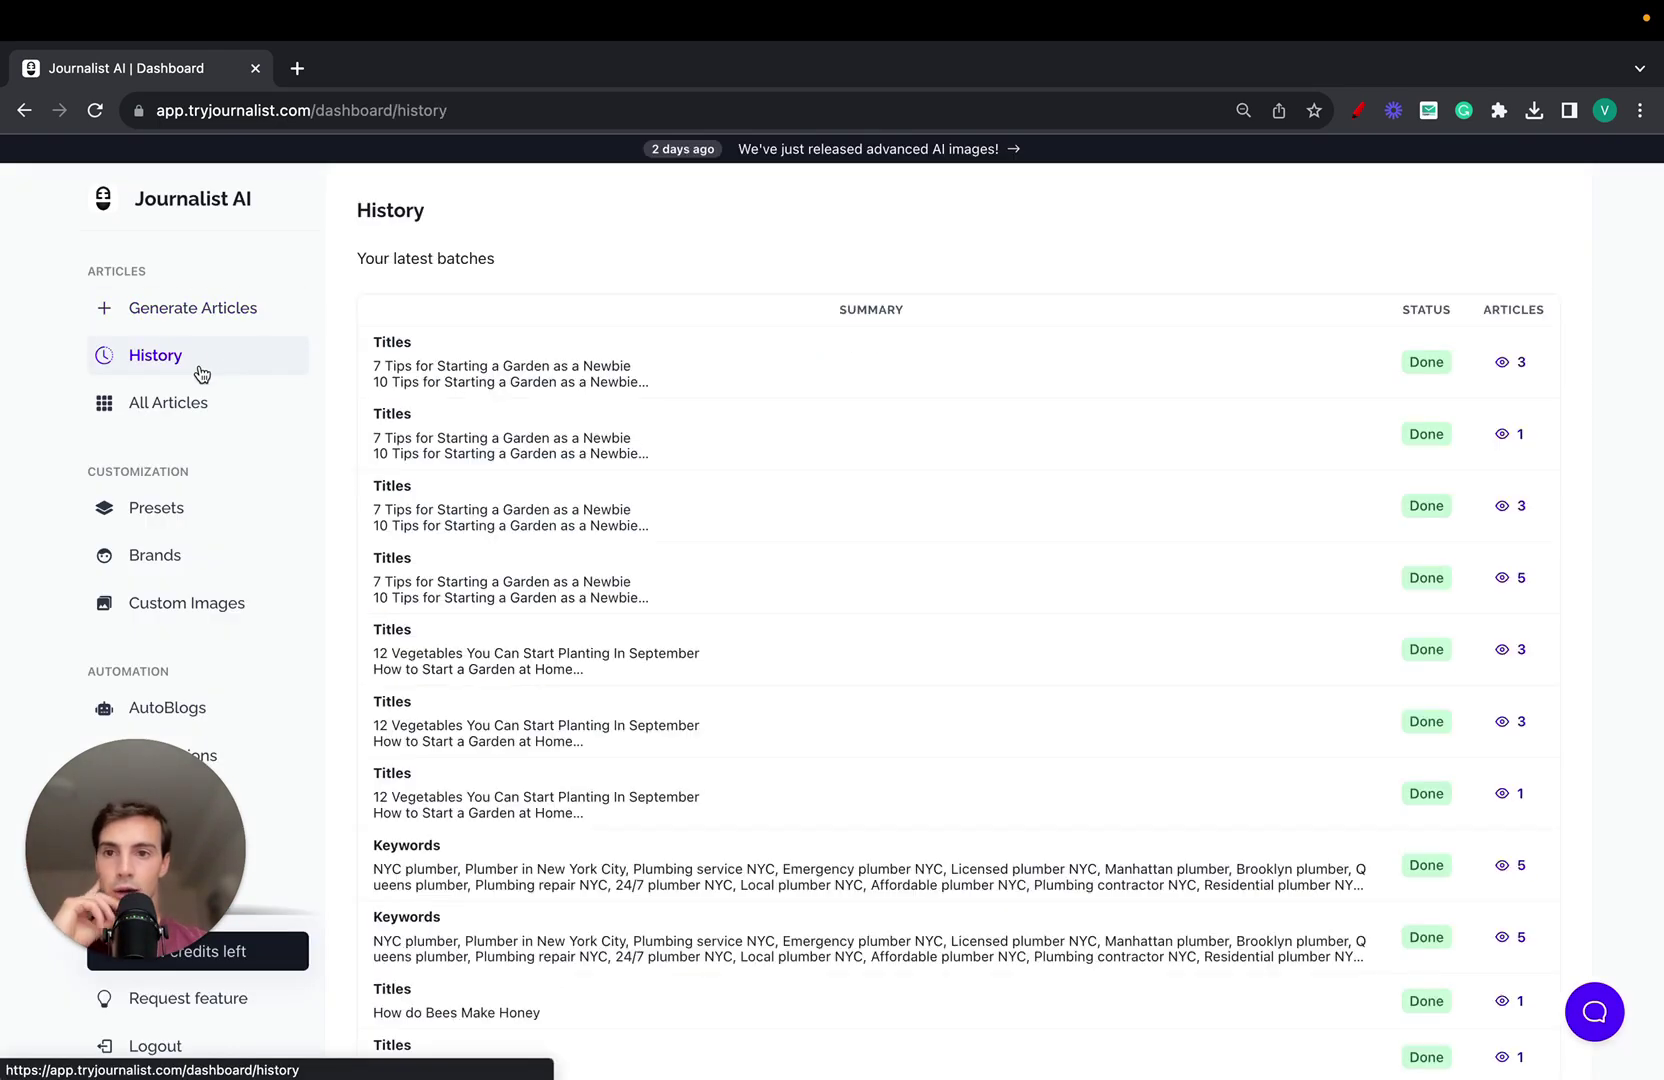
{"action": "left_click", "coordinate": [1500, 588]}
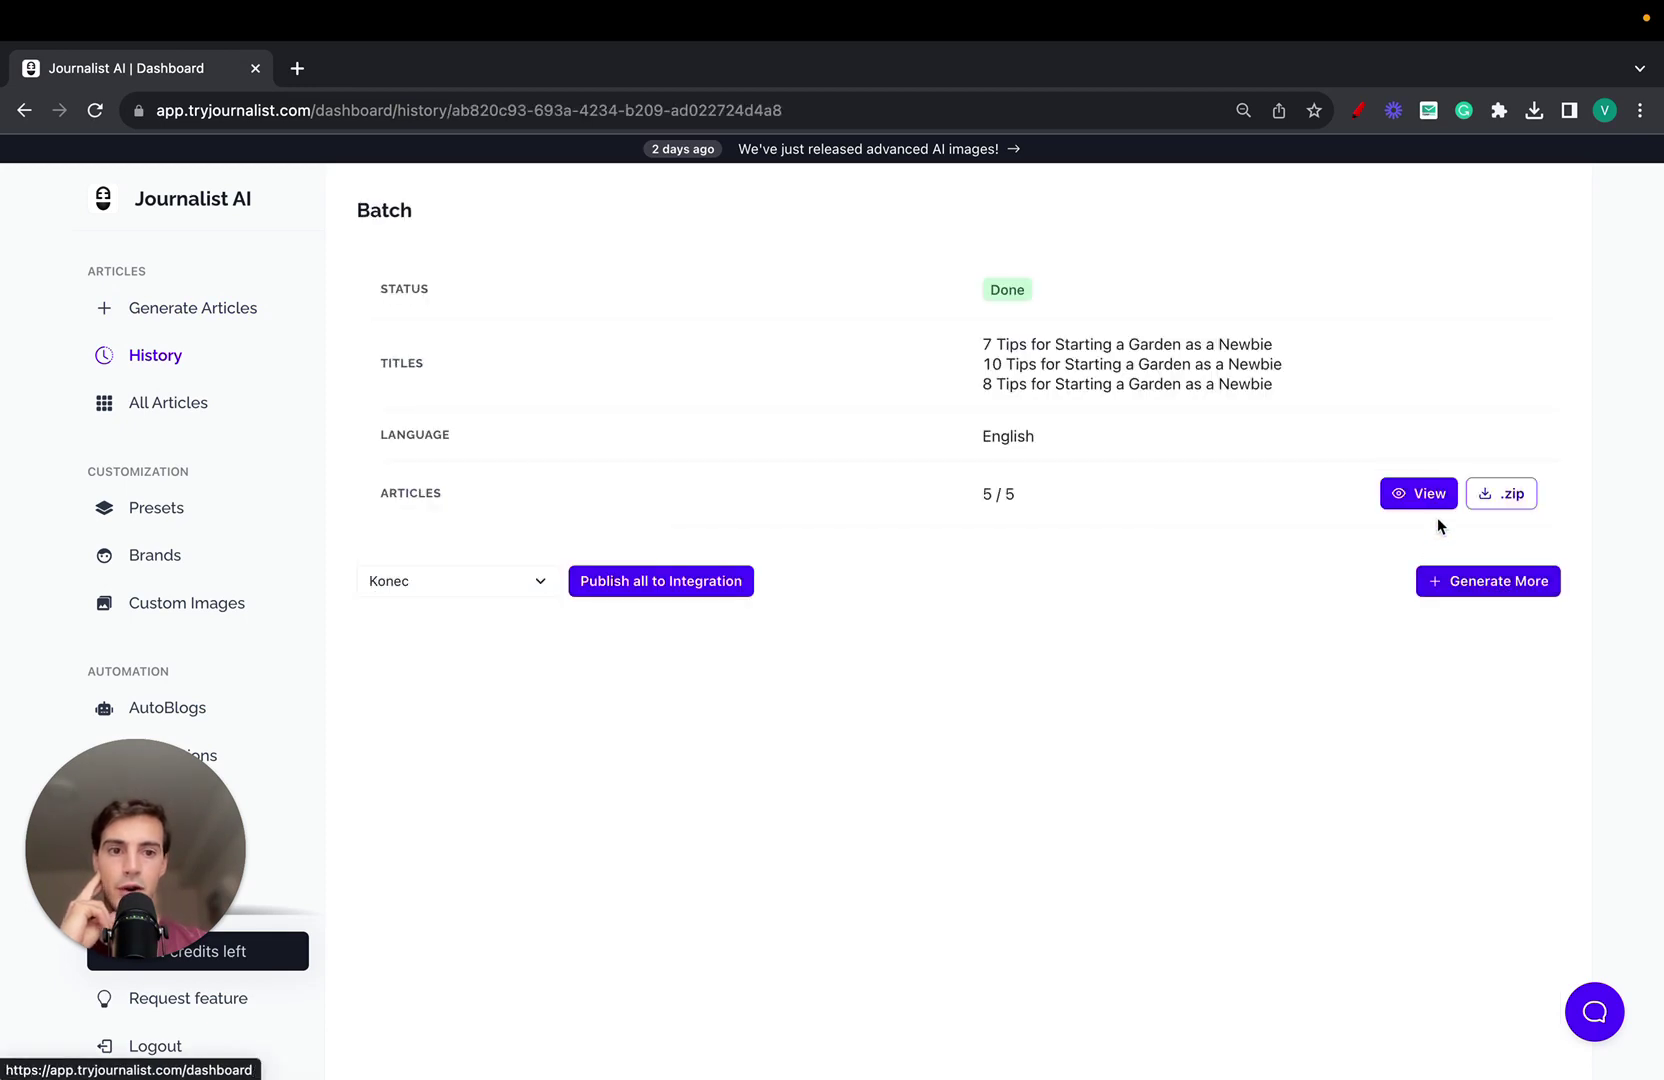
{"action": "left_click", "coordinate": [1424, 500]}
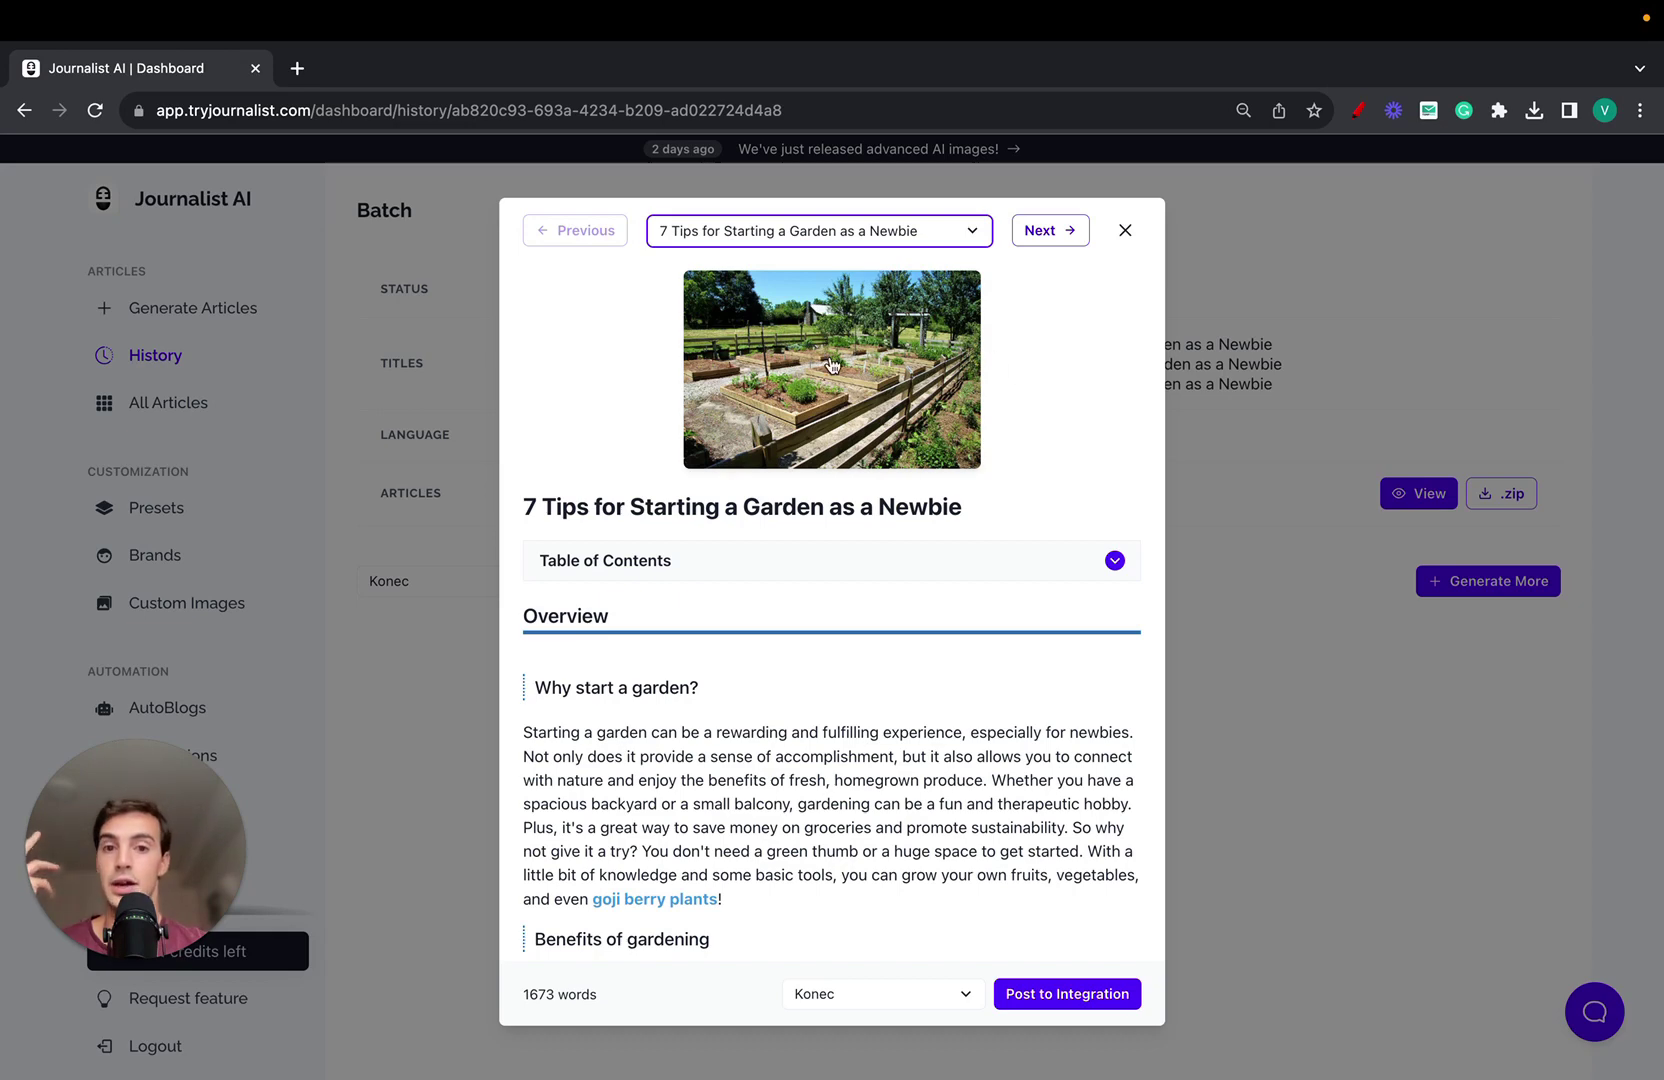
Expand the article's table of contents and jump to the "Why start a garden?" section.
{"action": "left_click", "coordinate": [895, 565]}
{"action": "left_click", "coordinate": [860, 562]}
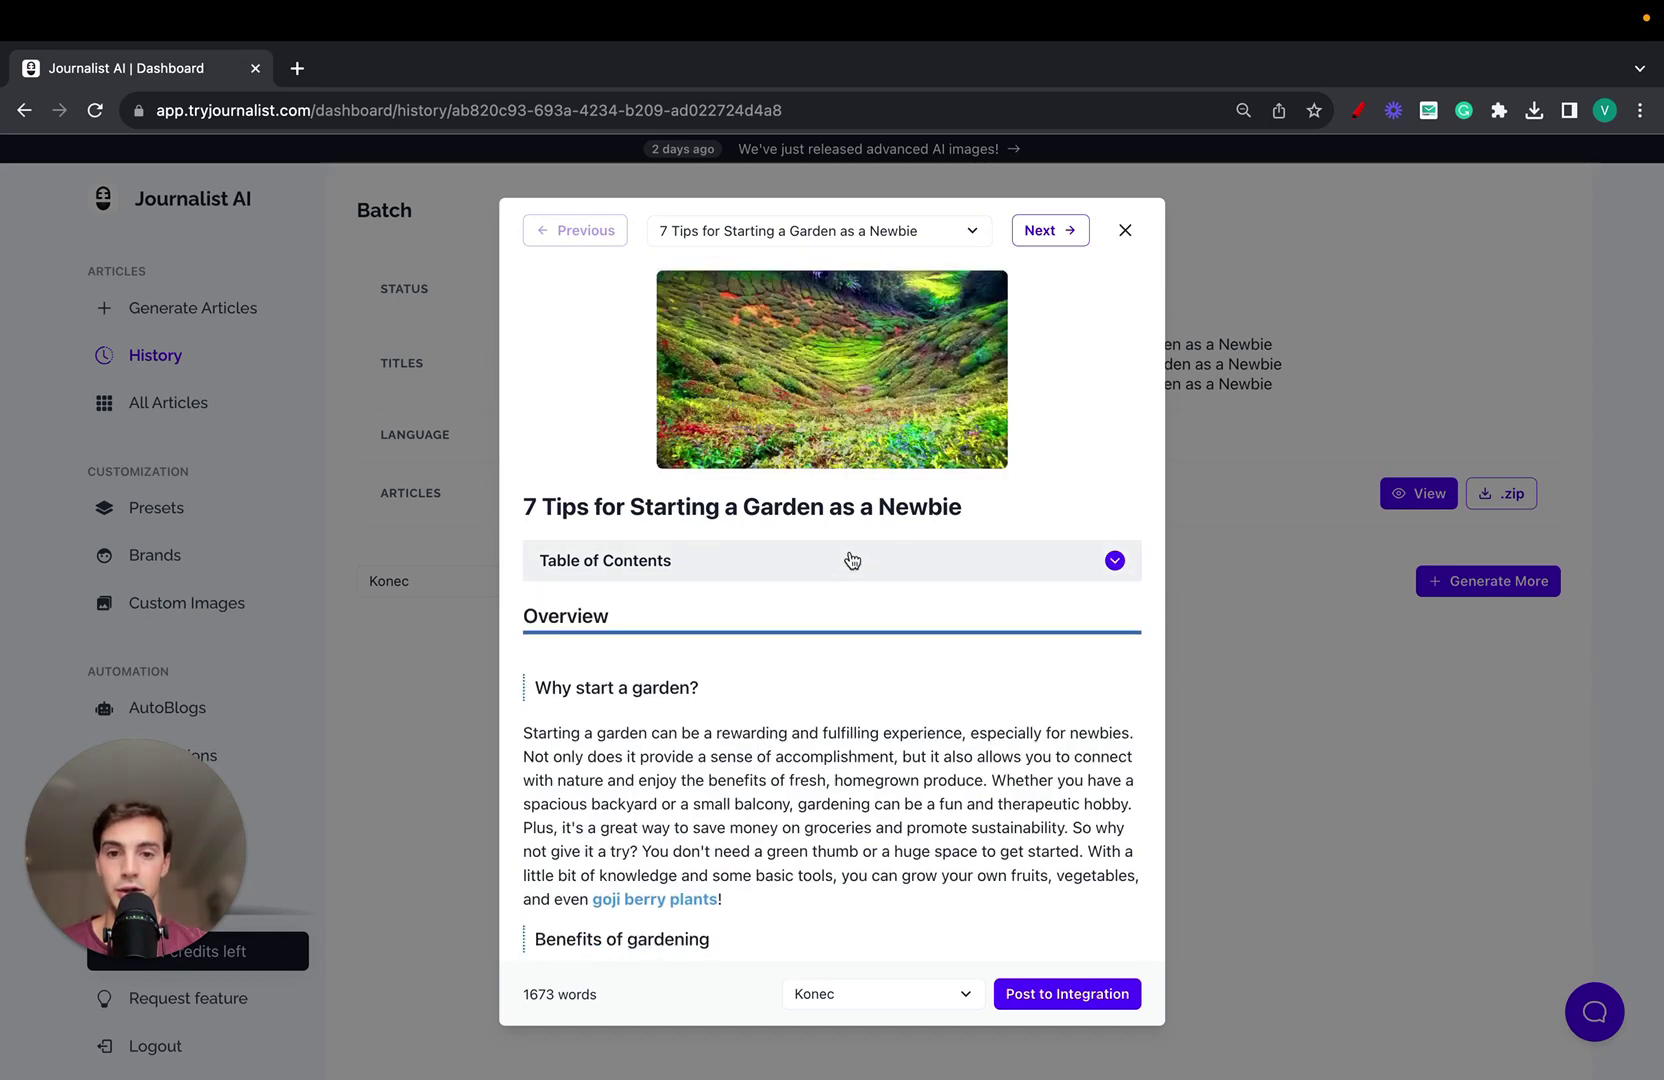
{"action": "left_click", "coordinate": [775, 557]}
{"action": "left_click", "coordinate": [683, 636]}
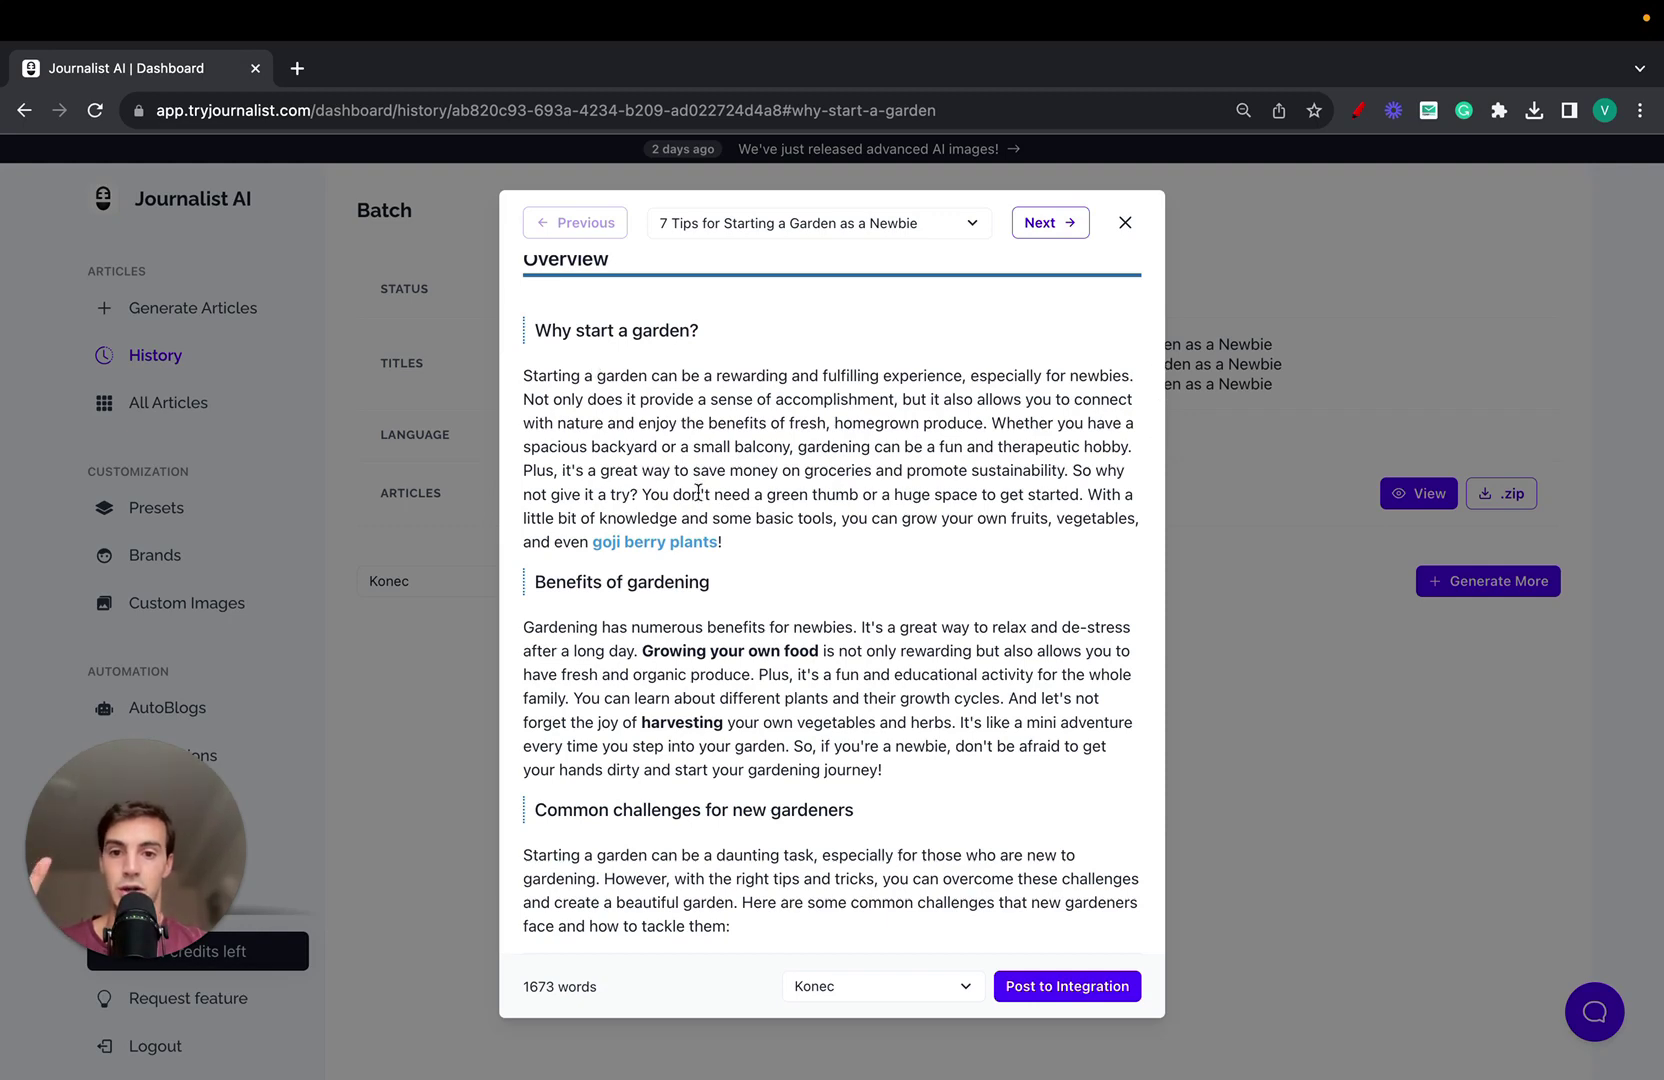
Read through the generated article, examining its table, images, links, lists and embedded video, and return to its beginning.
{"action": "scroll", "coordinate": [800, 540], "scroll_direction": "down", "scroll_amount": 3}
{"action": "scroll", "coordinate": [815, 472], "scroll_direction": "down", "scroll_amount": 2}
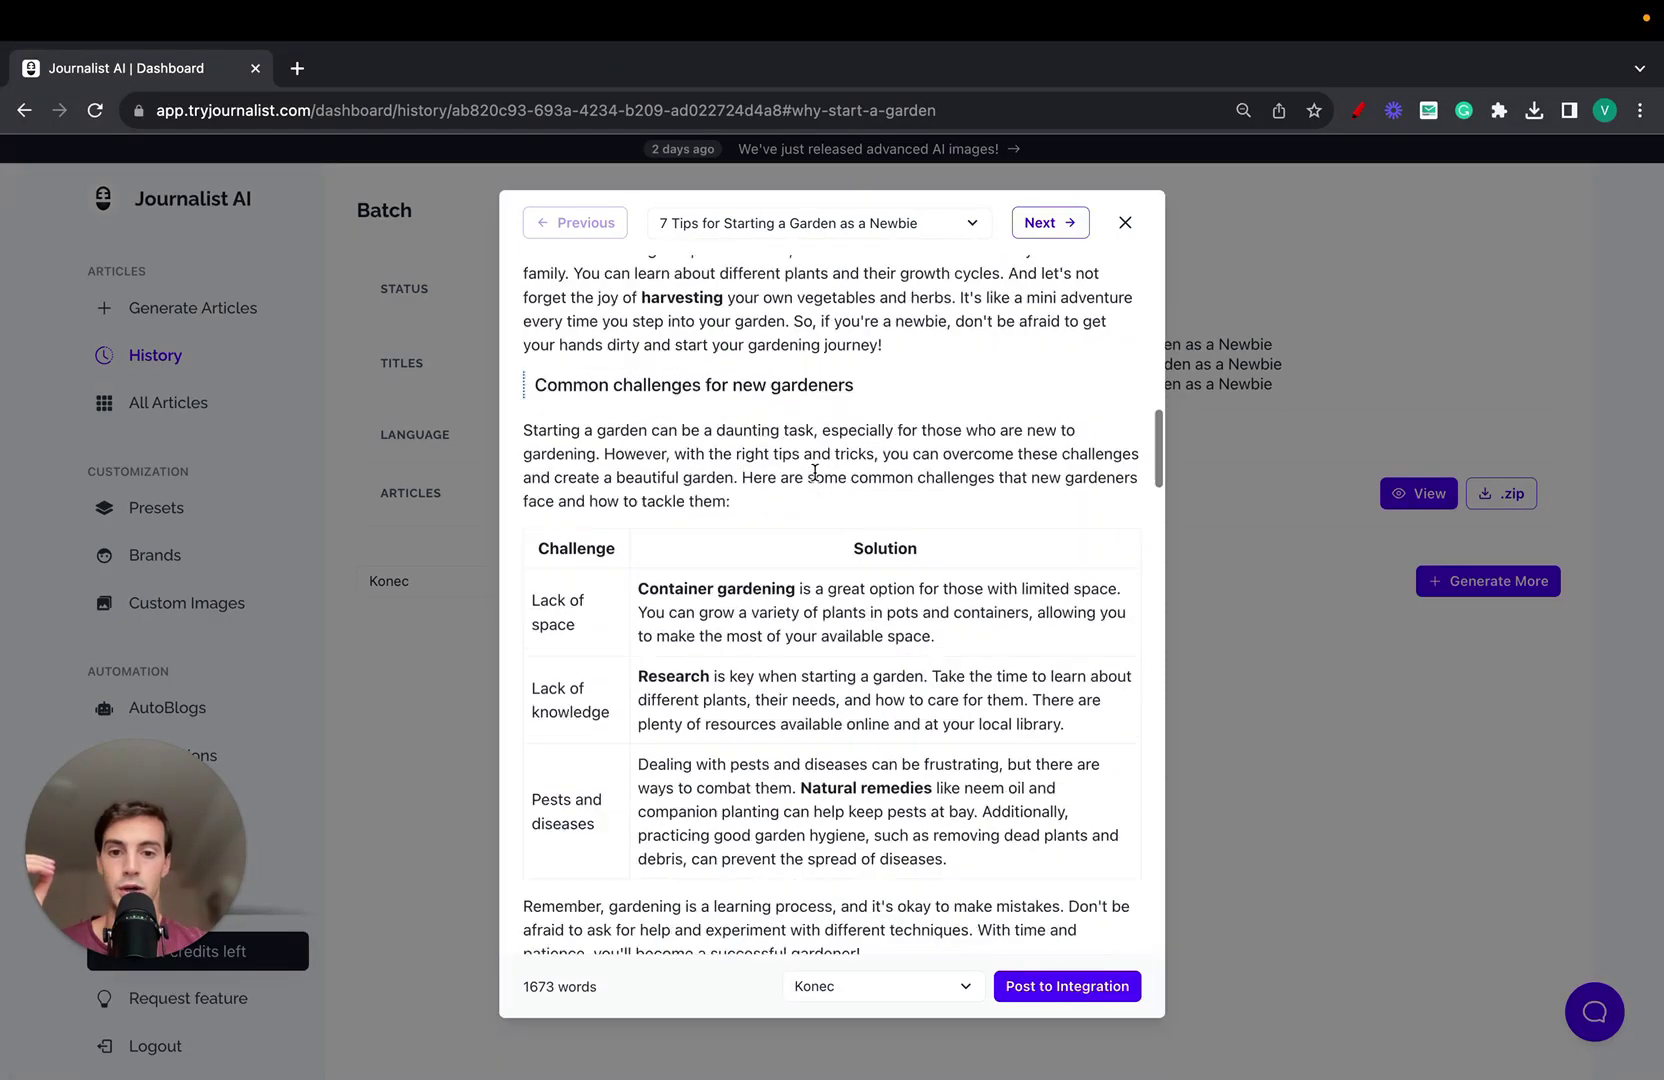
{"action": "scroll", "coordinate": [815, 472], "scroll_direction": "down", "scroll_amount": 3}
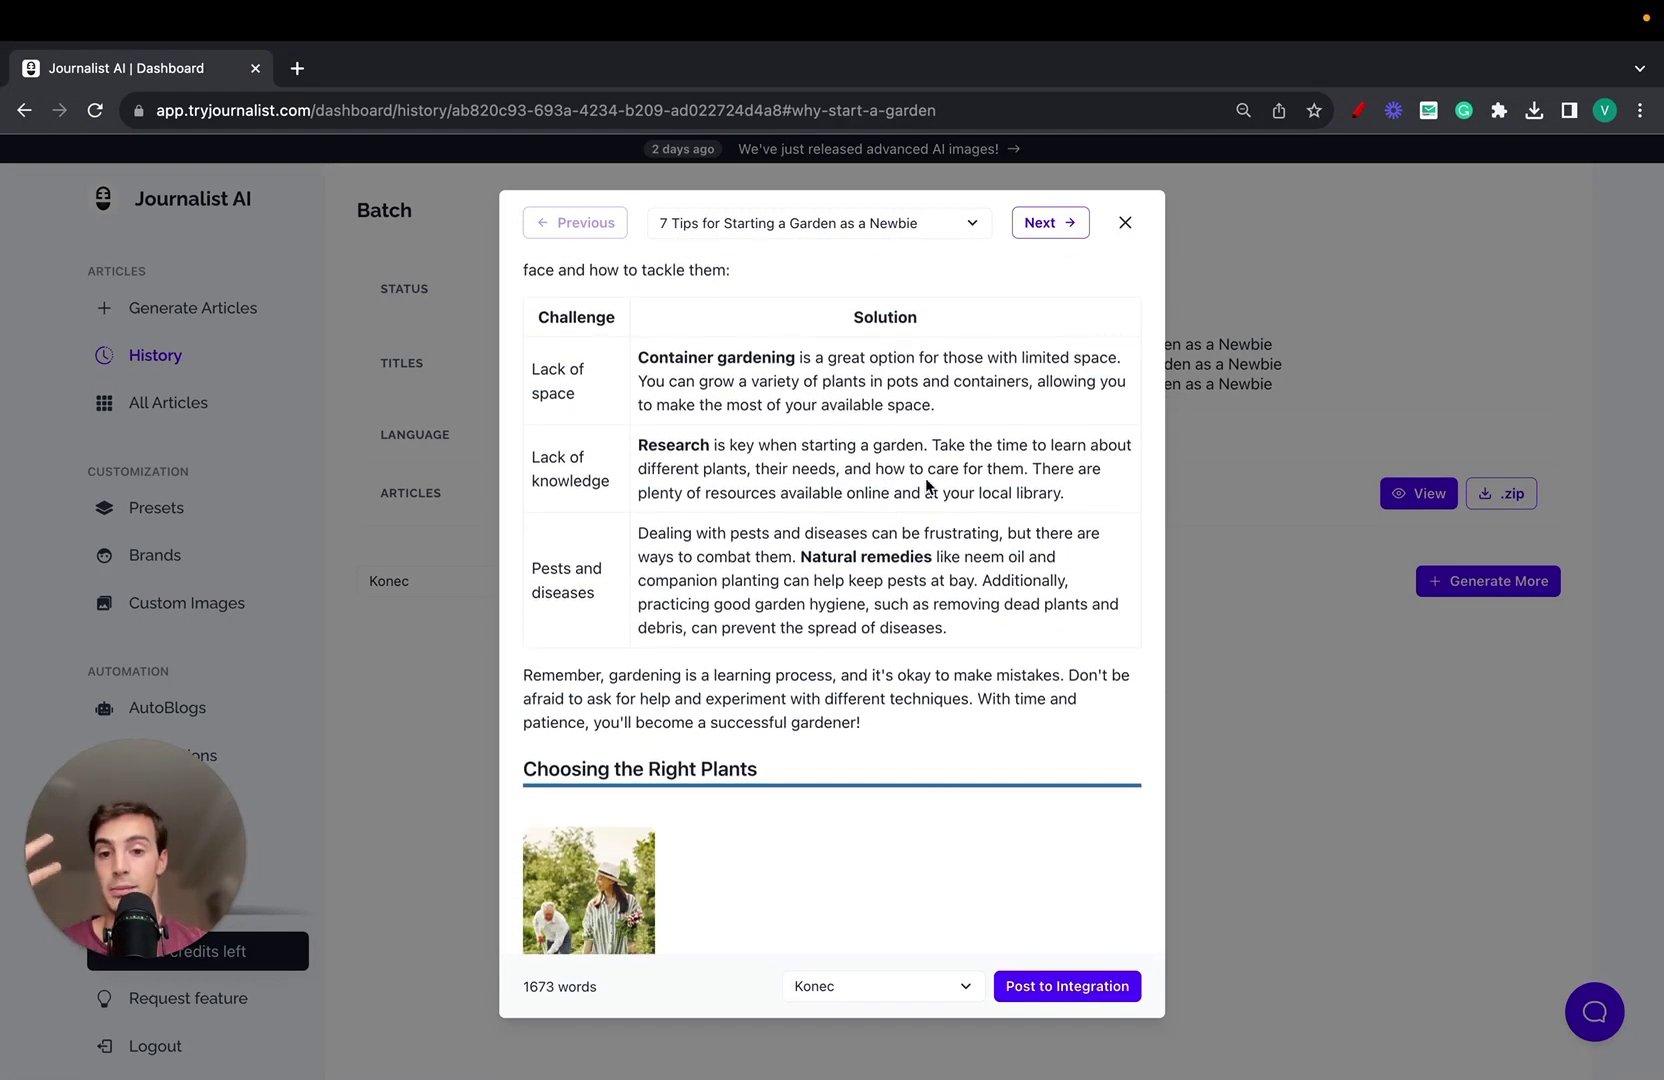
{"action": "scroll", "coordinate": [594, 596], "scroll_direction": "down", "scroll_amount": 10}
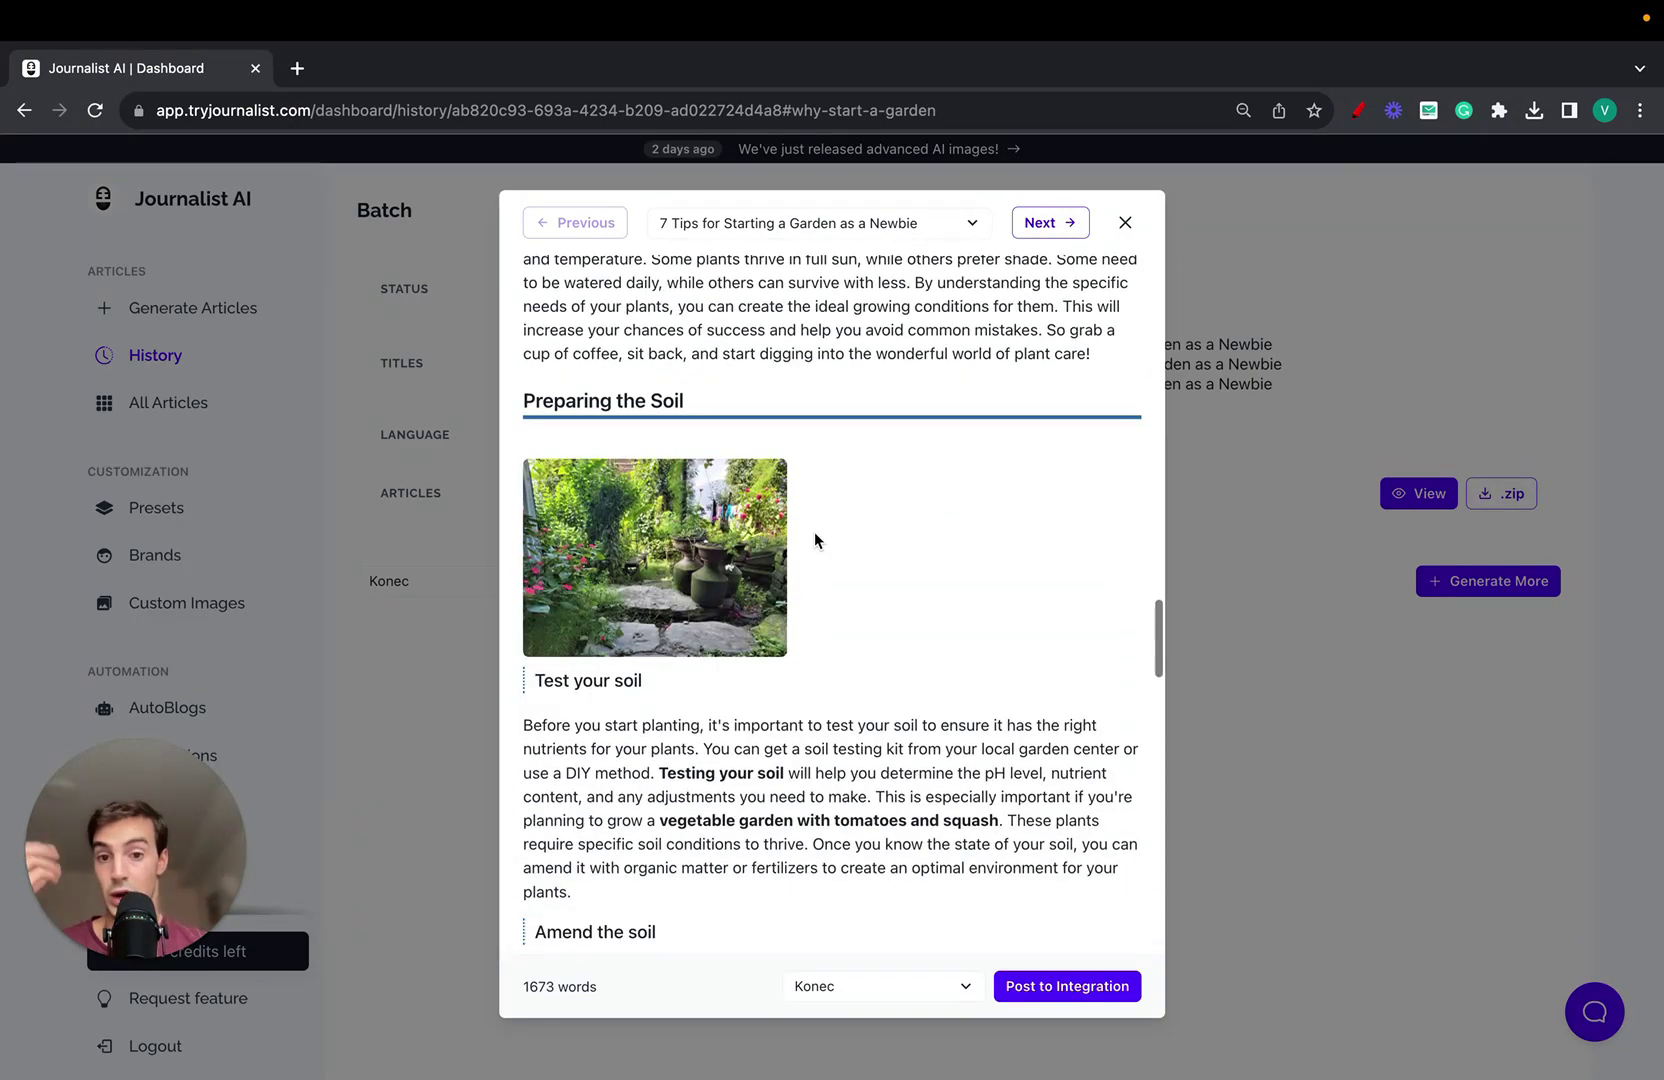
{"action": "scroll", "coordinate": [815, 540], "scroll_direction": "down", "scroll_amount": 6}
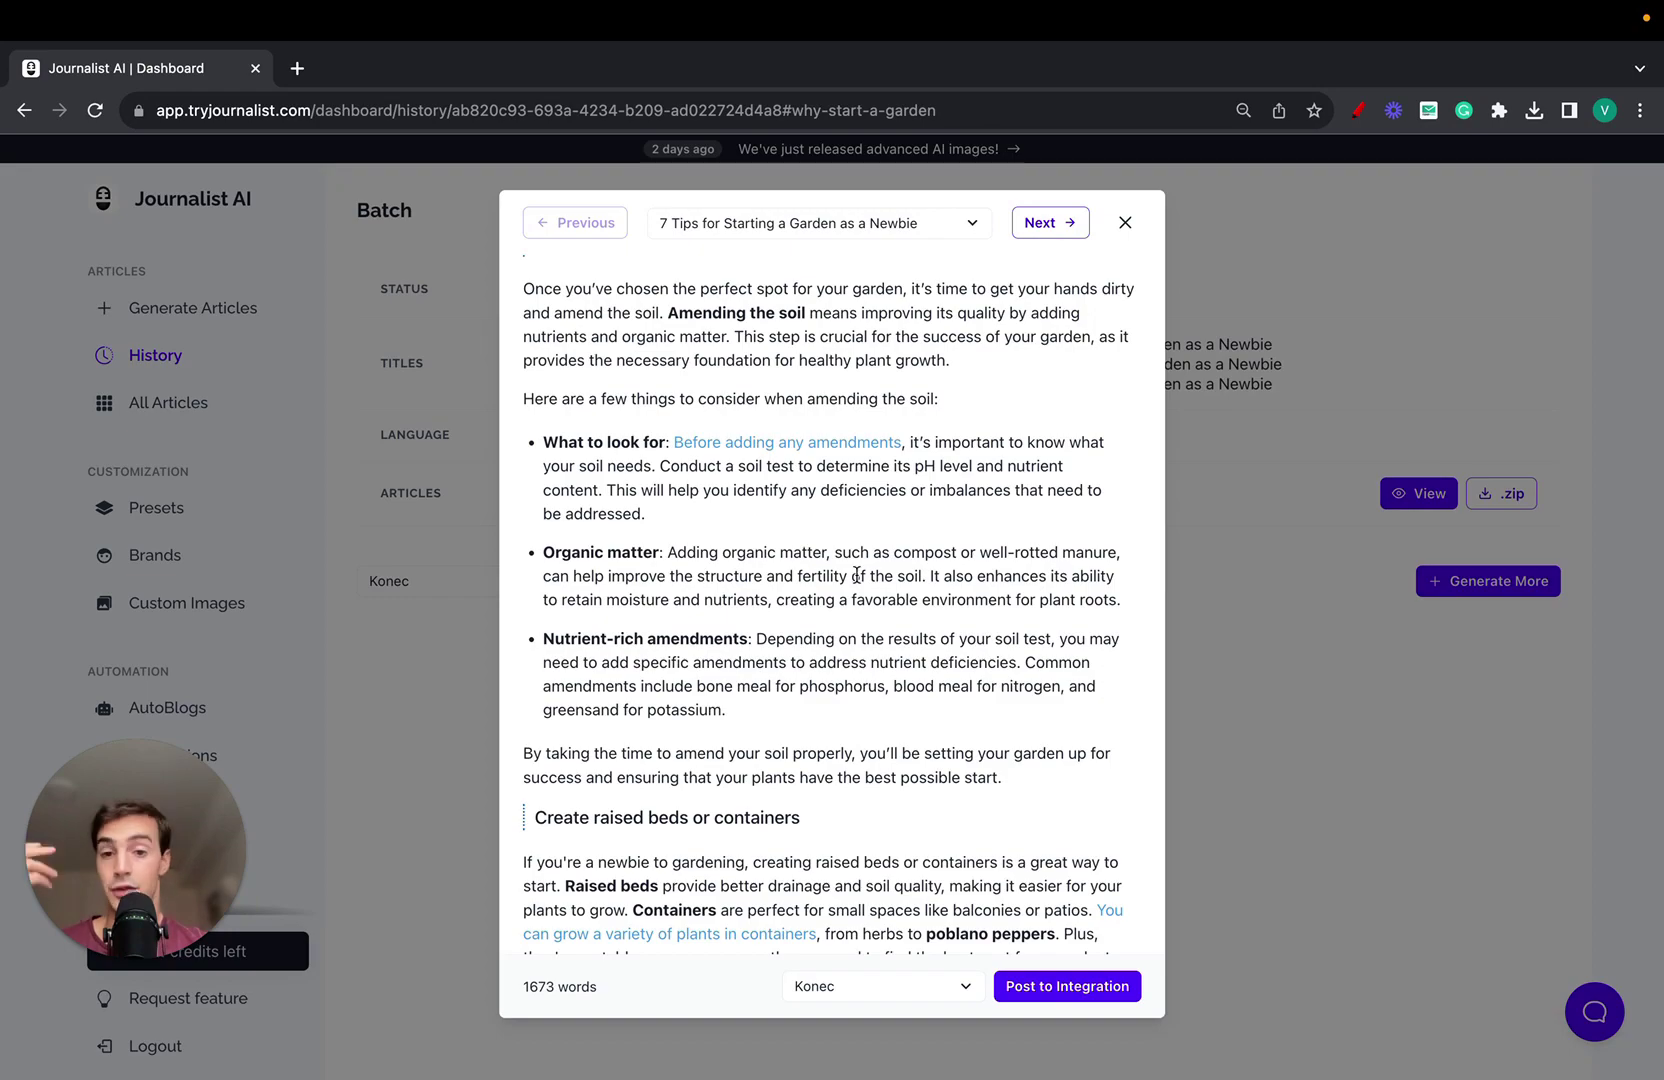
{"action": "scroll", "coordinate": [823, 615], "scroll_direction": "down", "scroll_amount": 3}
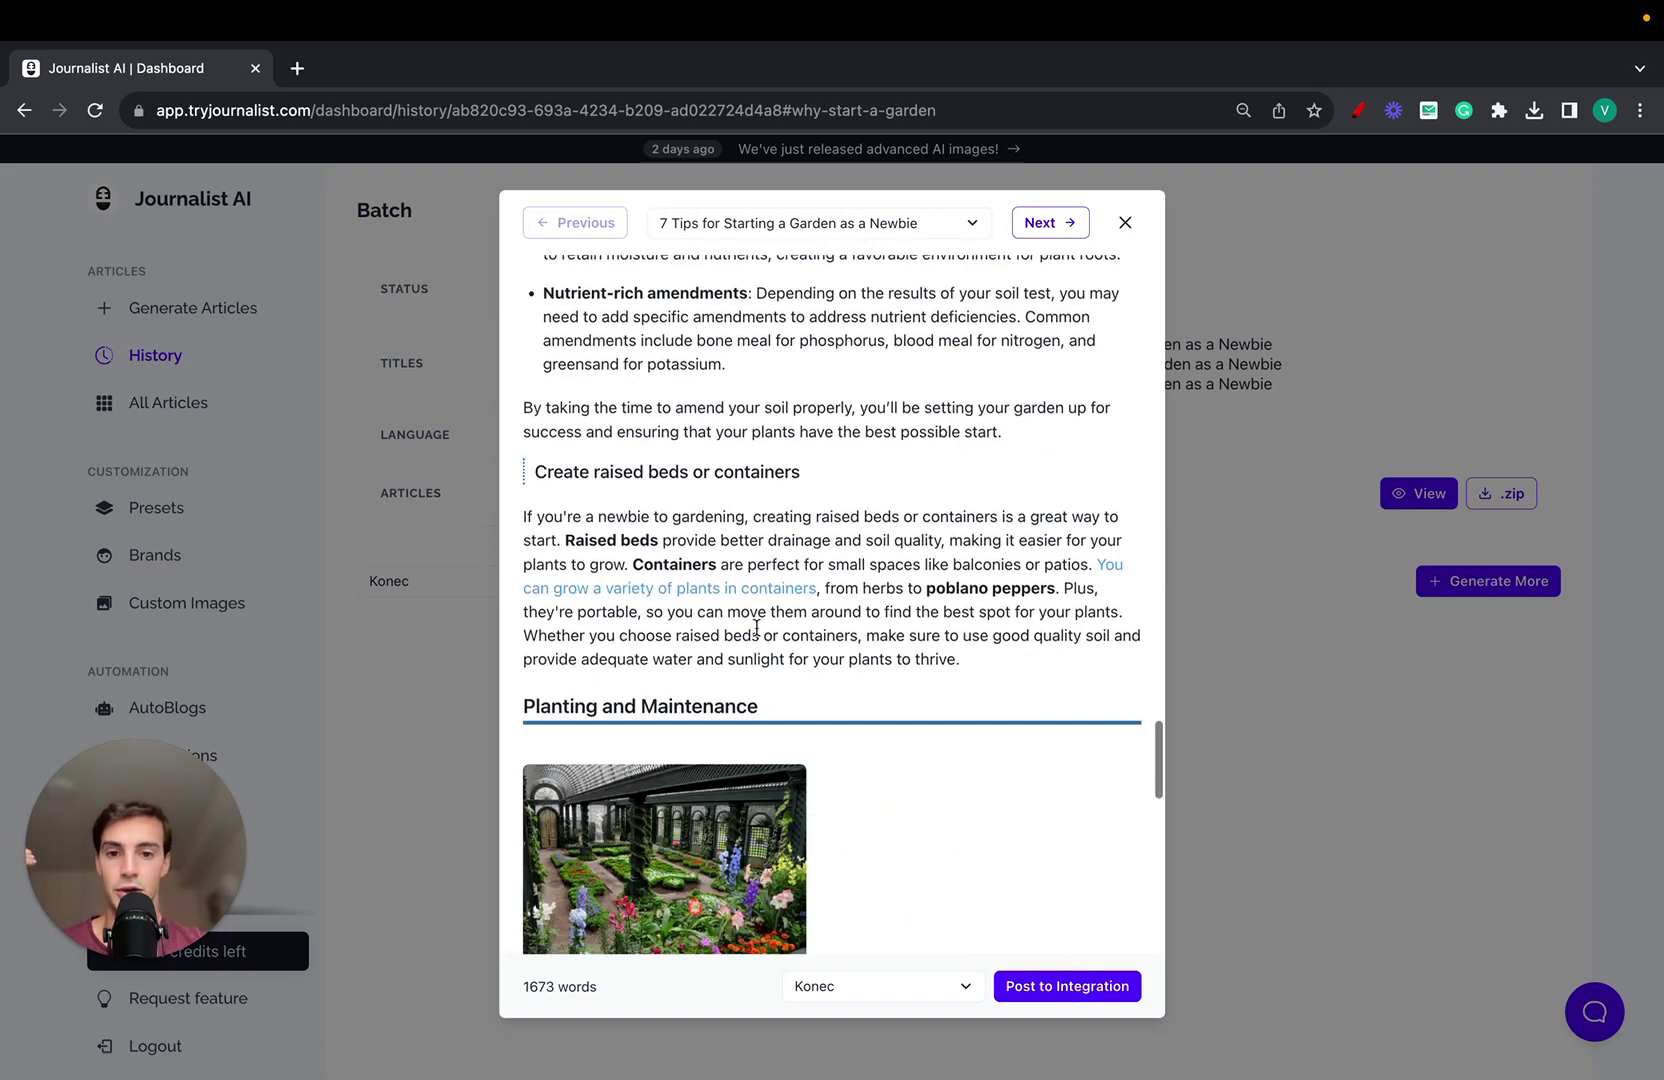
{"action": "scroll", "coordinate": [756, 627], "scroll_direction": "down", "scroll_amount": 15}
{"action": "scroll", "coordinate": [899, 377], "scroll_direction": "up", "scroll_amount": 1}
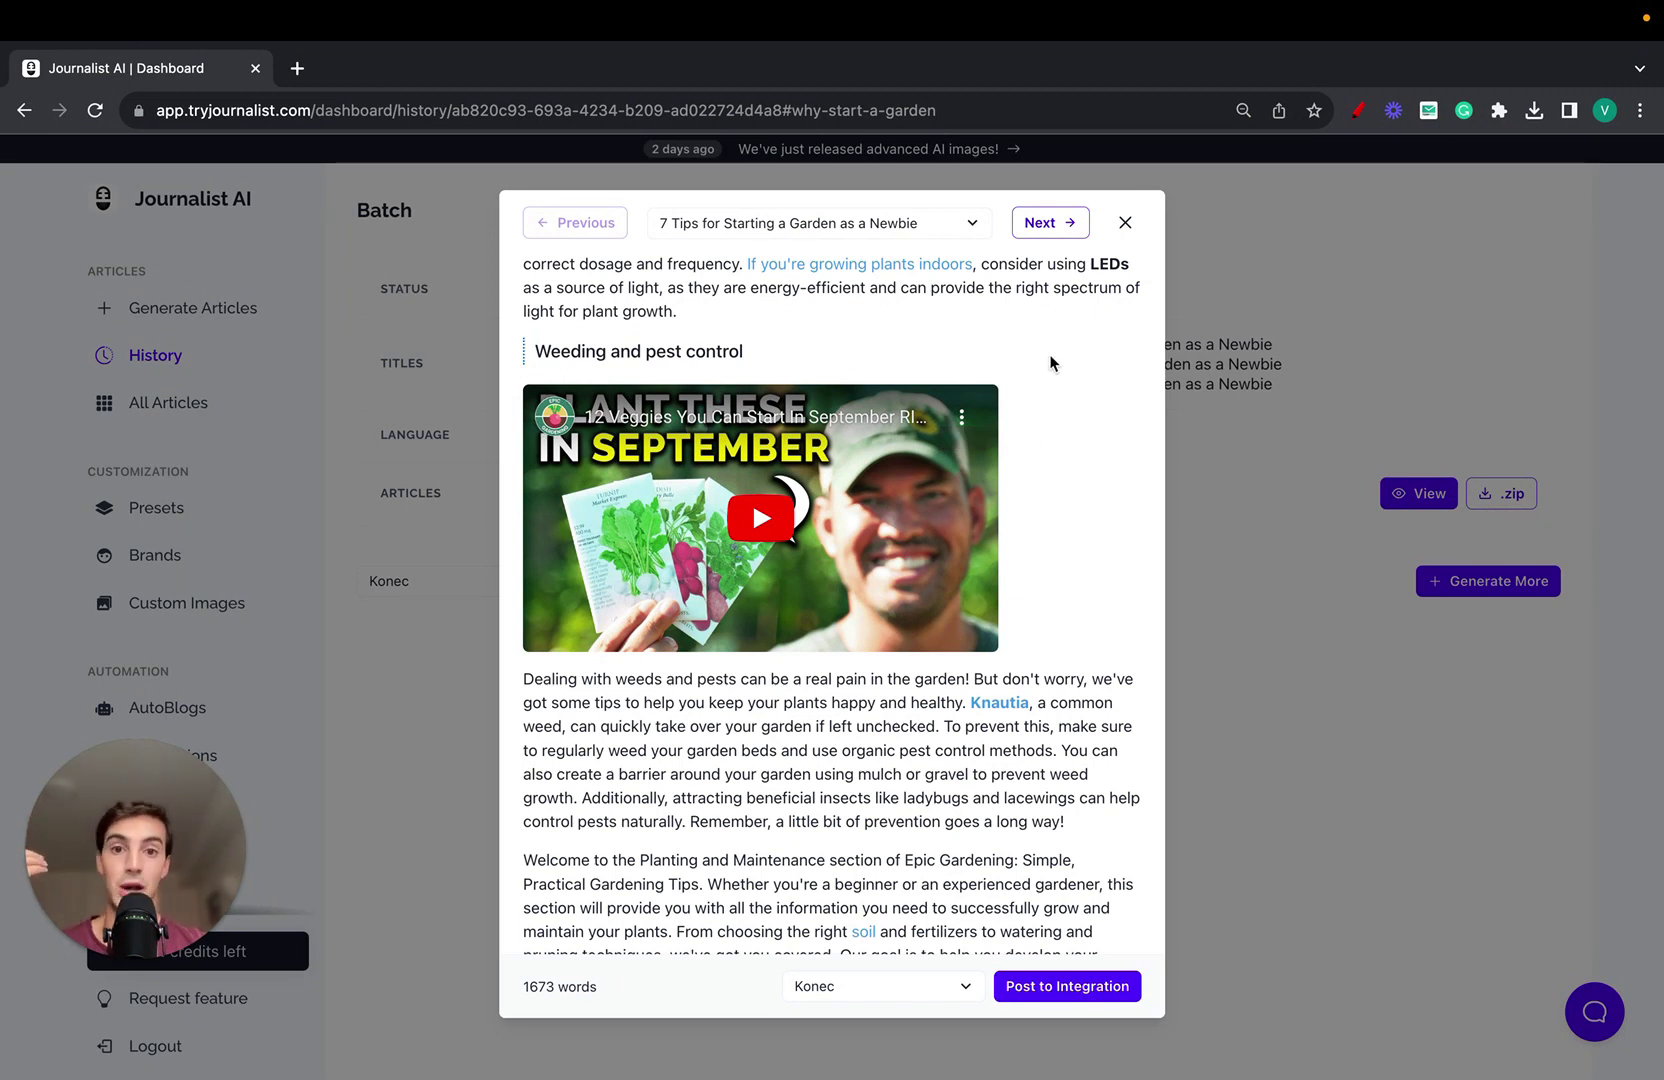
{"action": "scroll", "coordinate": [1049, 363], "scroll_direction": "up", "scroll_amount": 3}
{"action": "scroll", "coordinate": [952, 826], "scroll_direction": "down", "scroll_amount": 4}
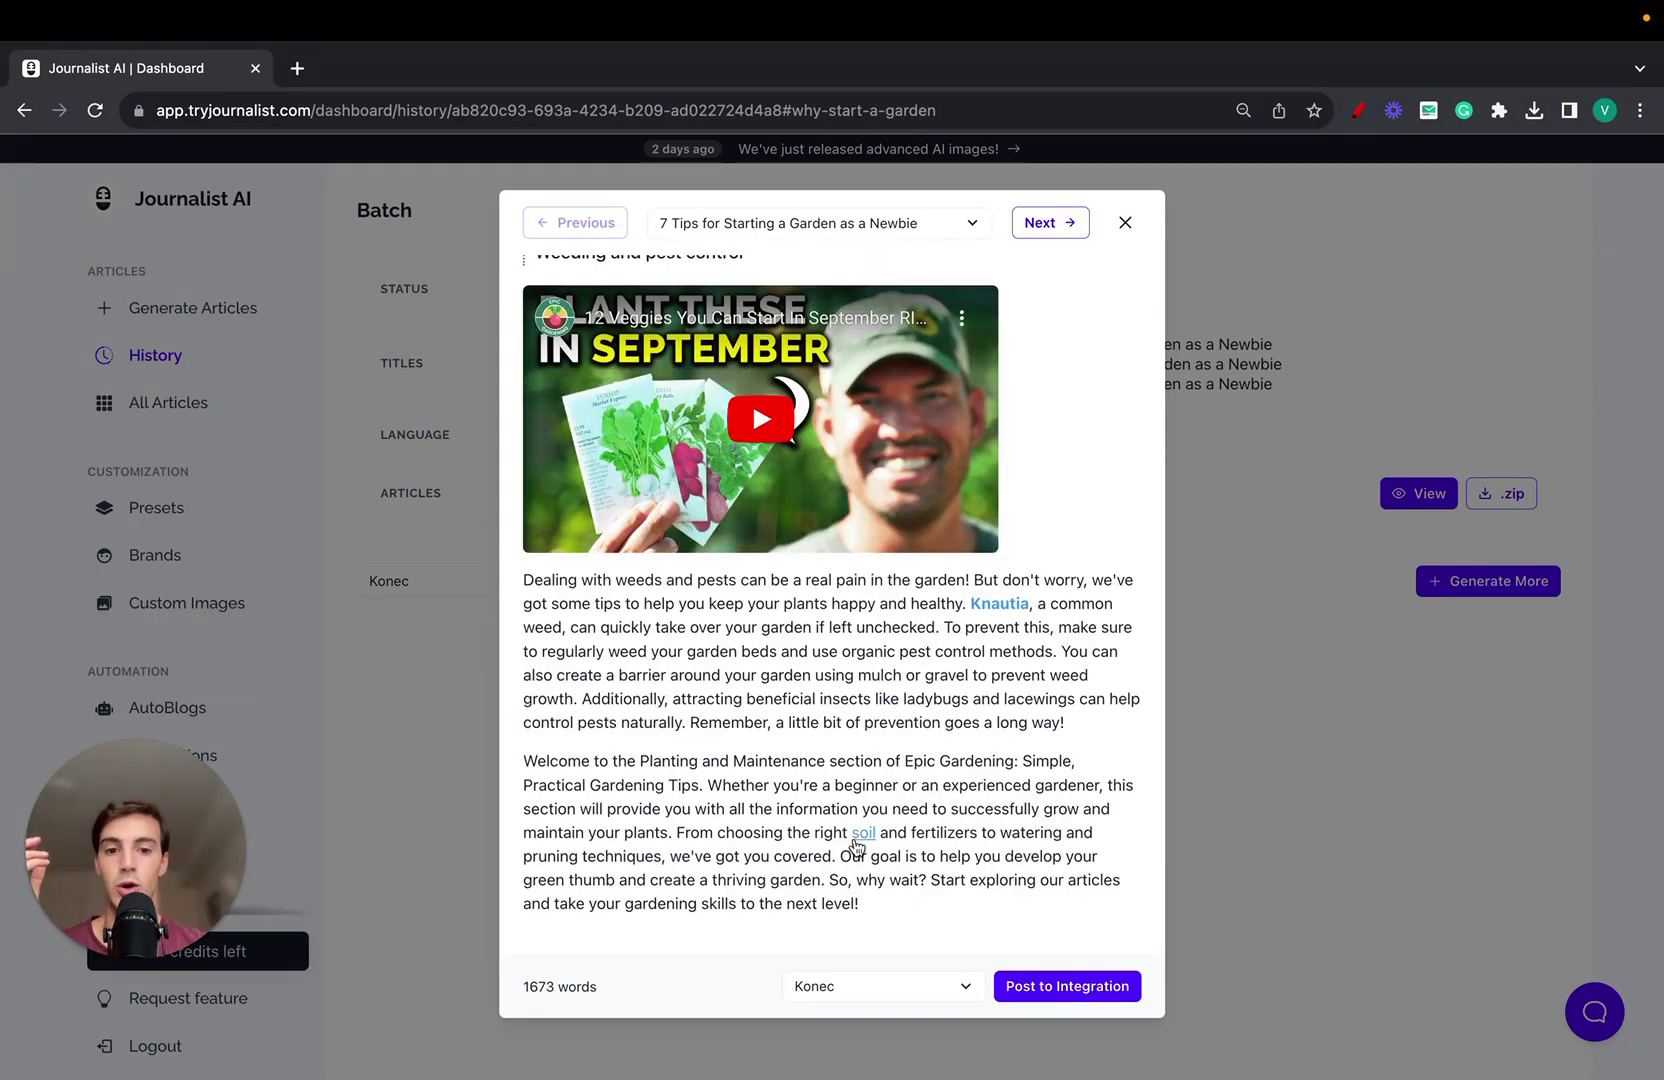
{"action": "scroll", "coordinate": [980, 800], "scroll_direction": "up", "scroll_amount": 20}
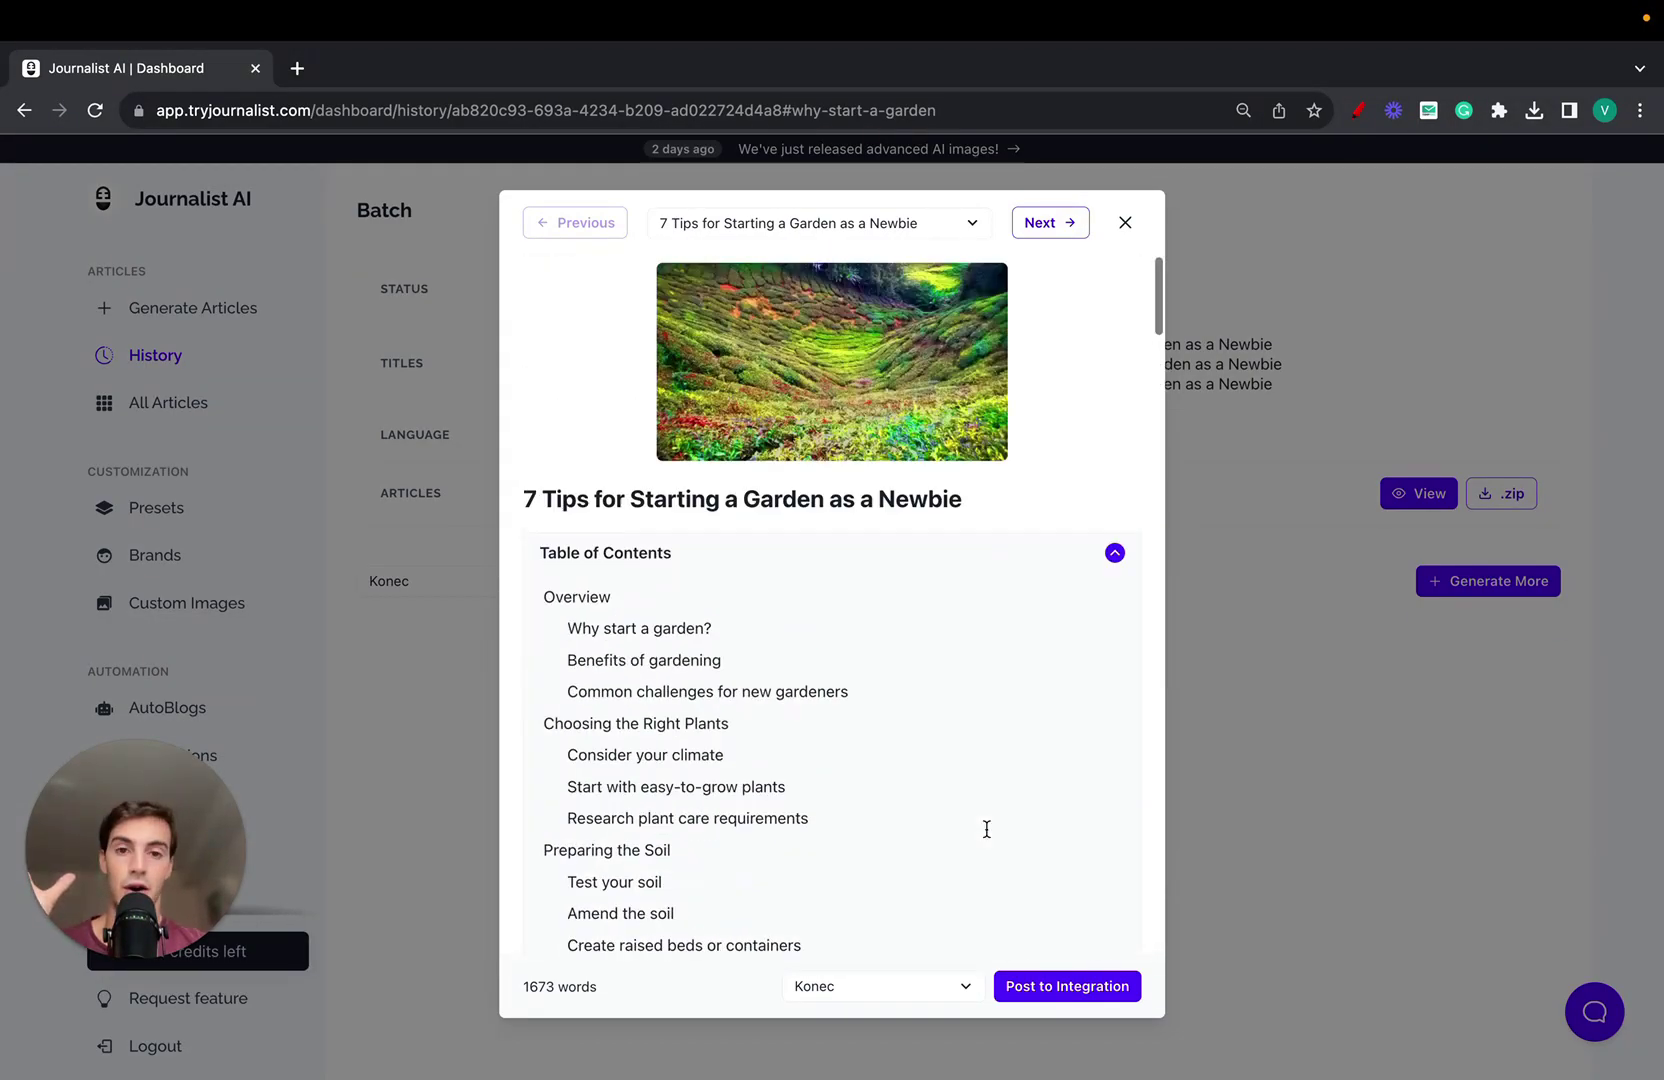
Collapse the table of contents and close the article preview.
{"action": "left_click", "coordinate": [1044, 560]}
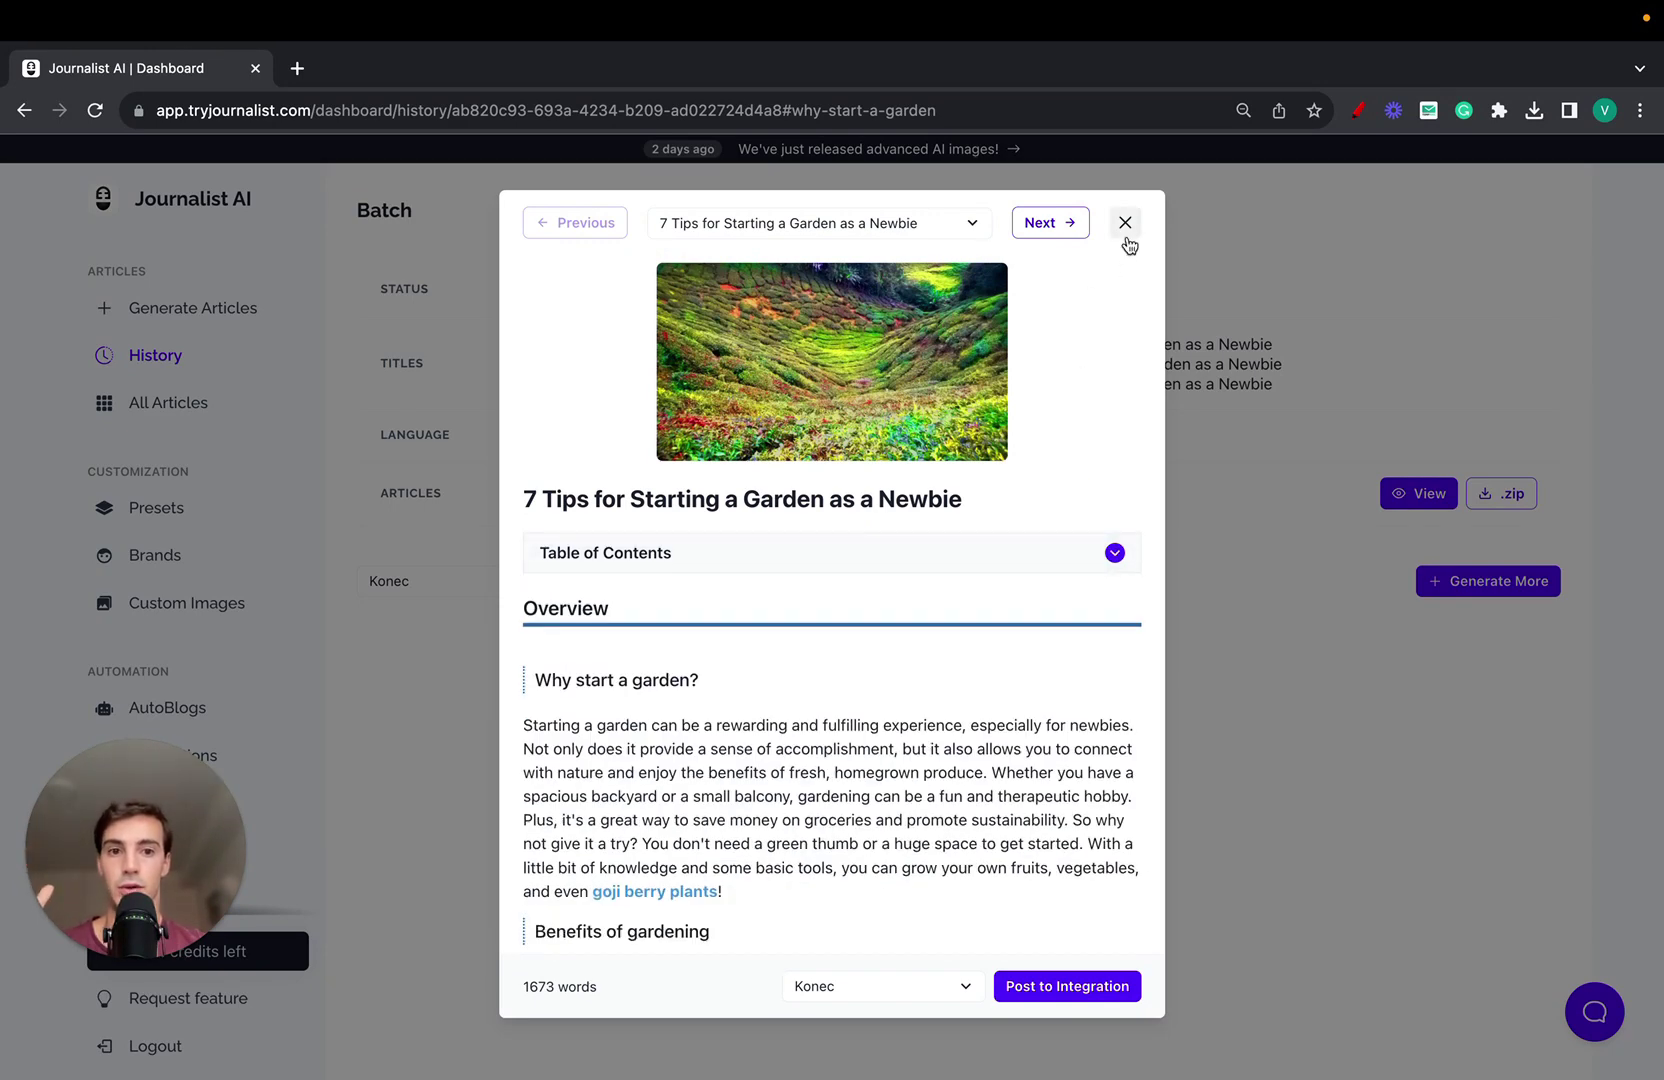
{"action": "scroll", "coordinate": [1051, 487], "scroll_direction": "down", "scroll_amount": 2}
{"action": "scroll", "coordinate": [1018, 530], "scroll_direction": "up", "scroll_amount": 2}
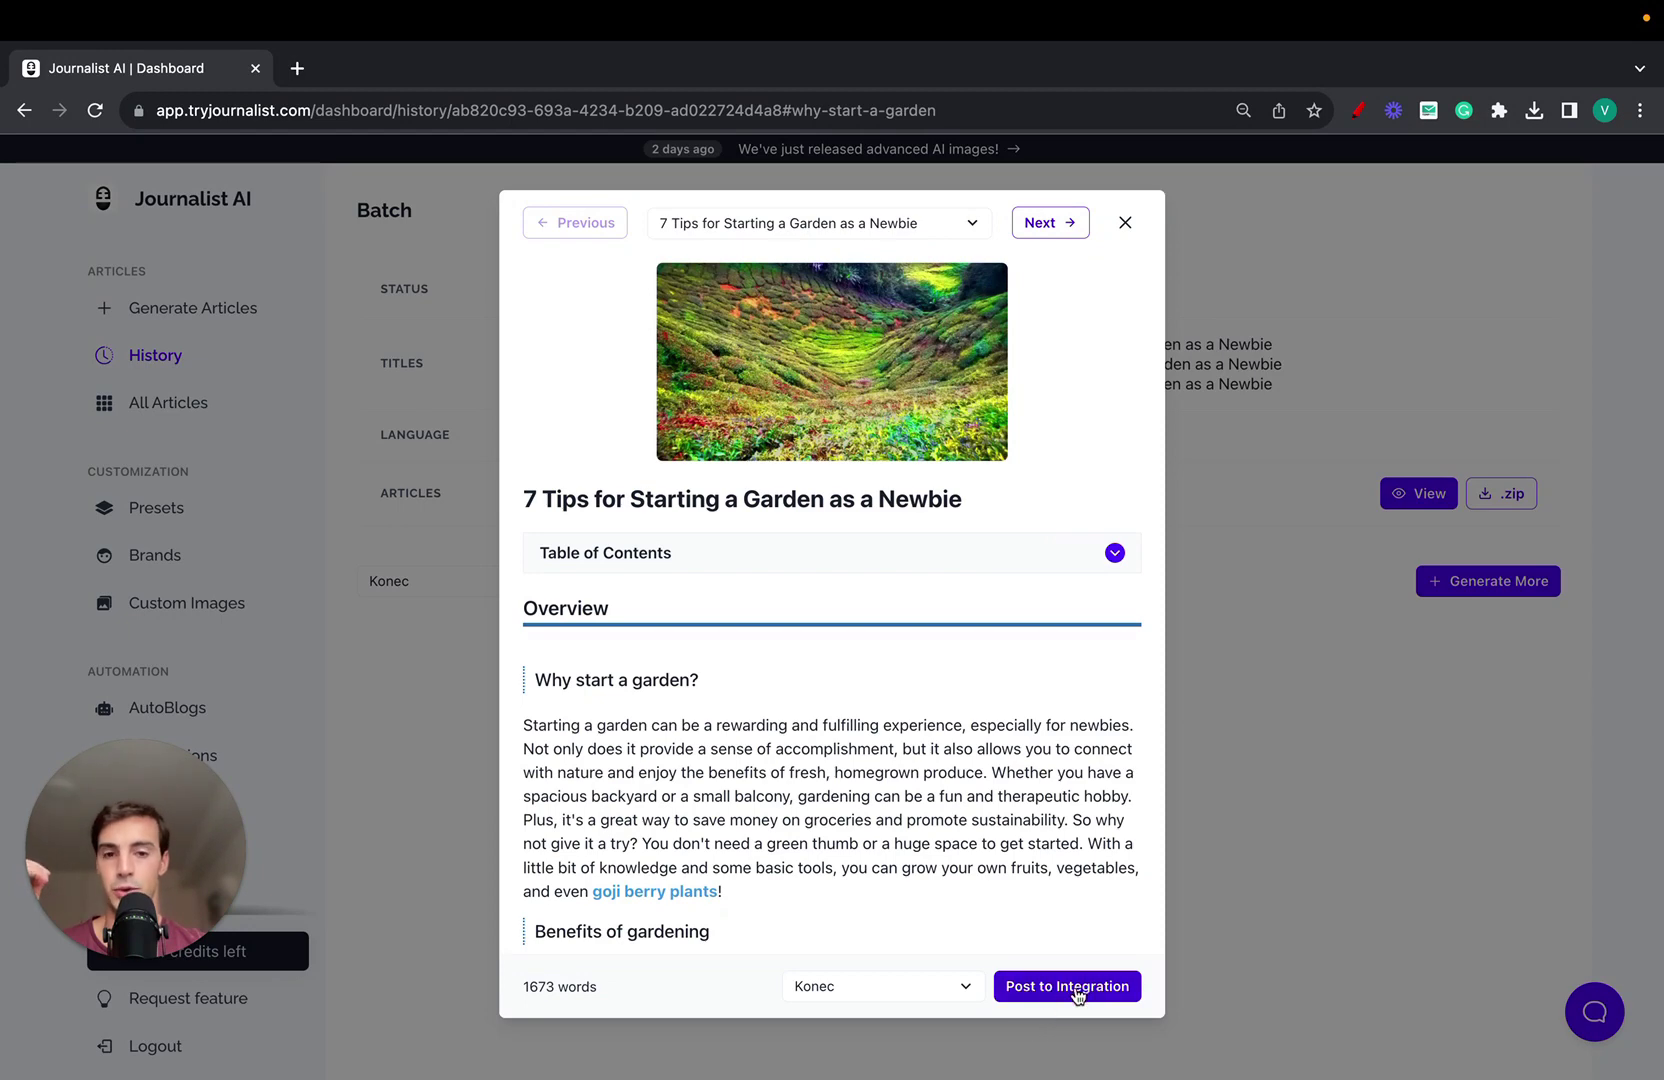
{"action": "left_click", "coordinate": [1199, 712]}
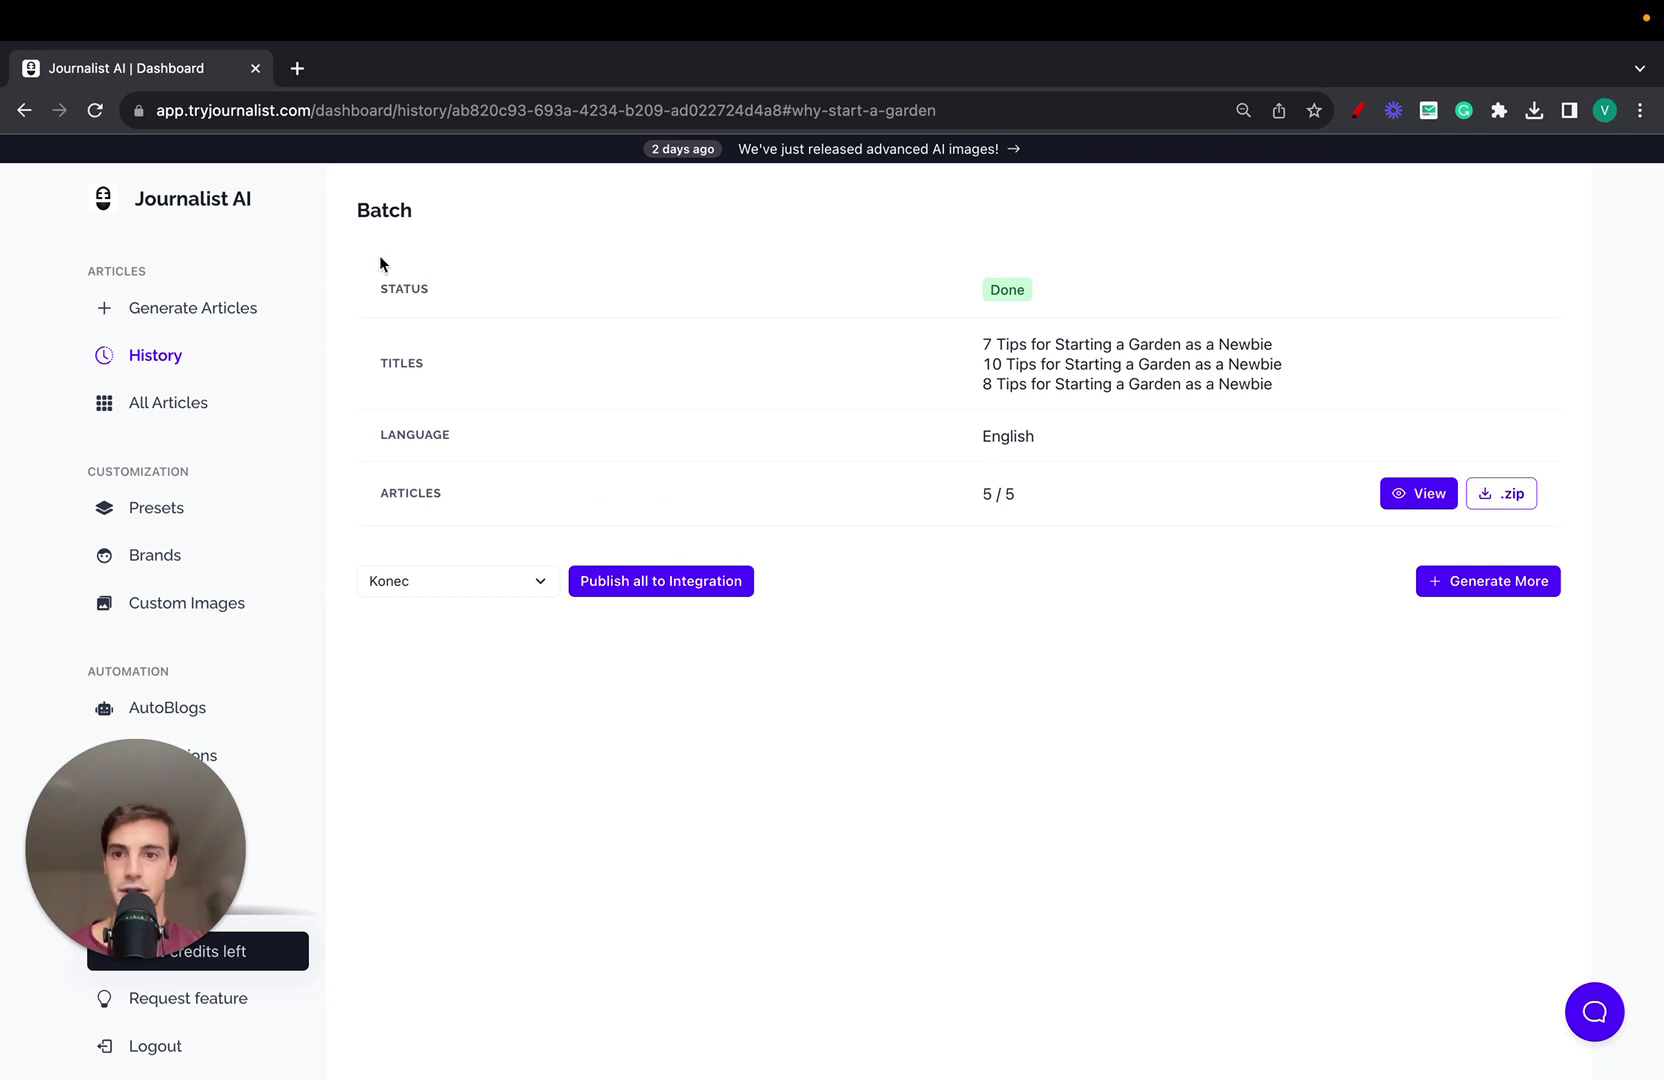
{"action": "left_click_drag", "start_coordinate": [202, 110], "coordinate": [117, 120]}
{"action": "type", "text": "ttps://"}
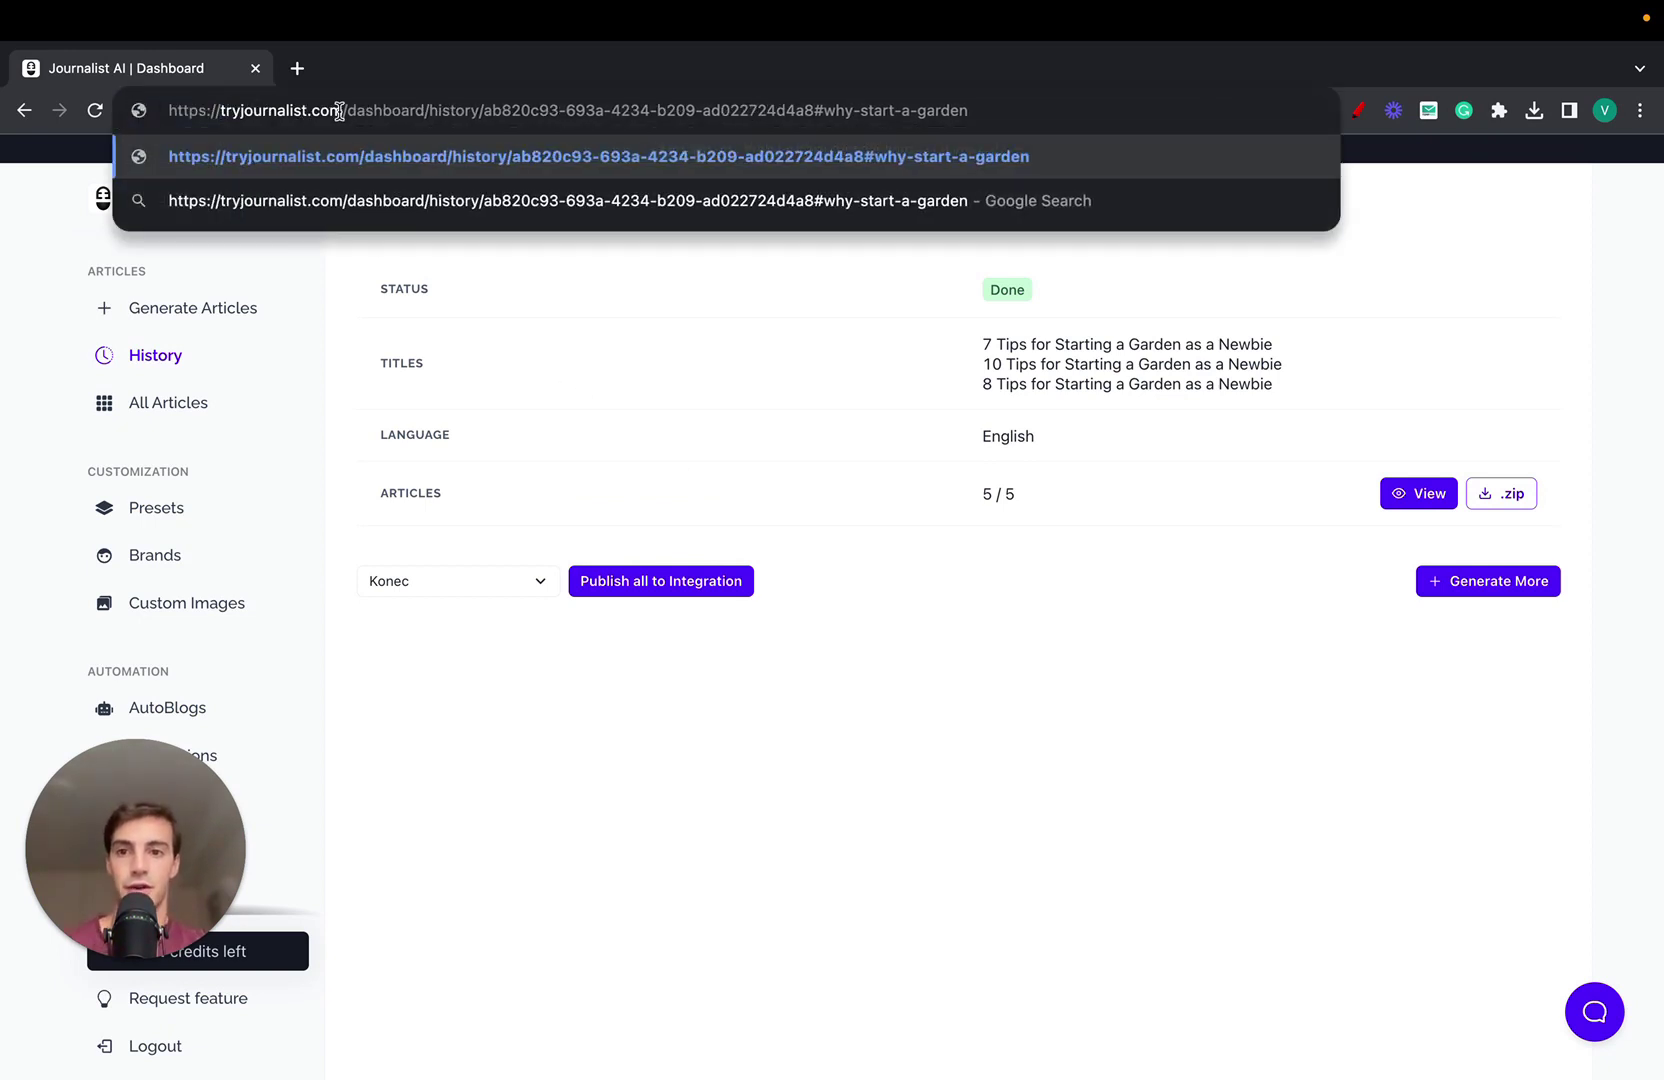
{"action": "left_click_drag", "start_coordinate": [343, 110], "coordinate": [940, 208]}
{"action": "key", "text": "BackSpace"}
{"action": "key", "text": "Return"}
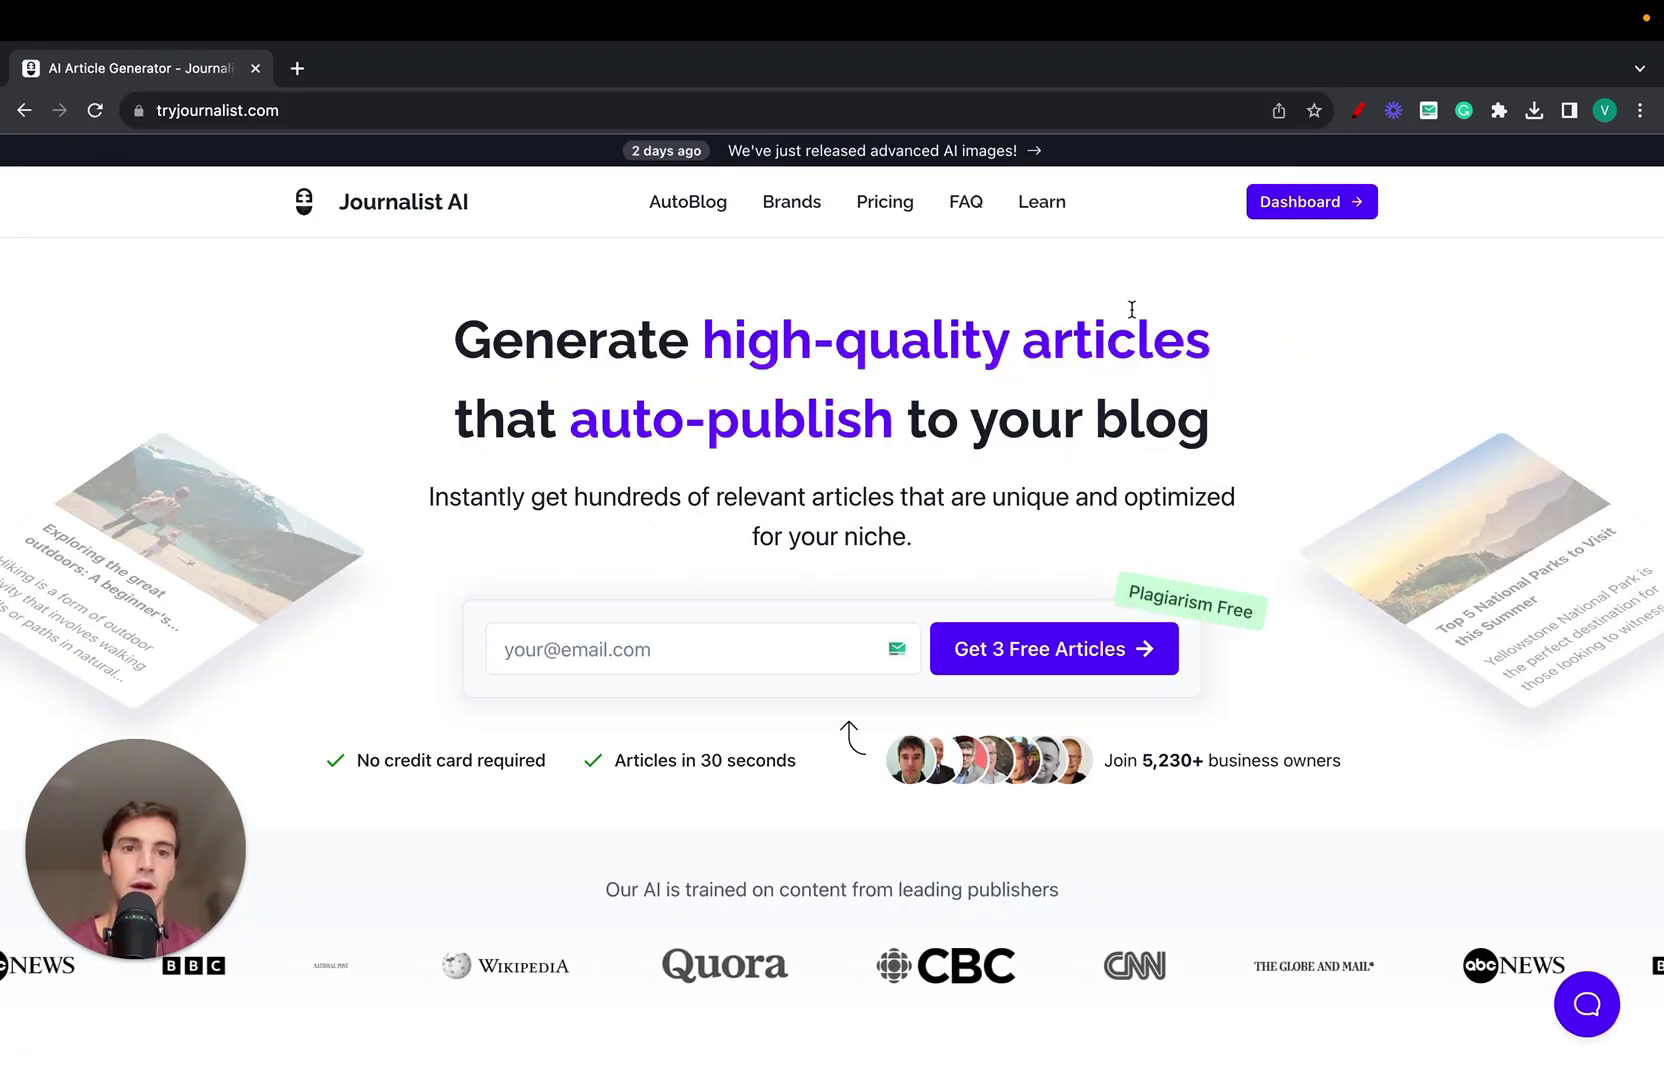
Open the dashboard from the home page and go to the Integrations page.
{"action": "left_click", "coordinate": [1278, 215]}
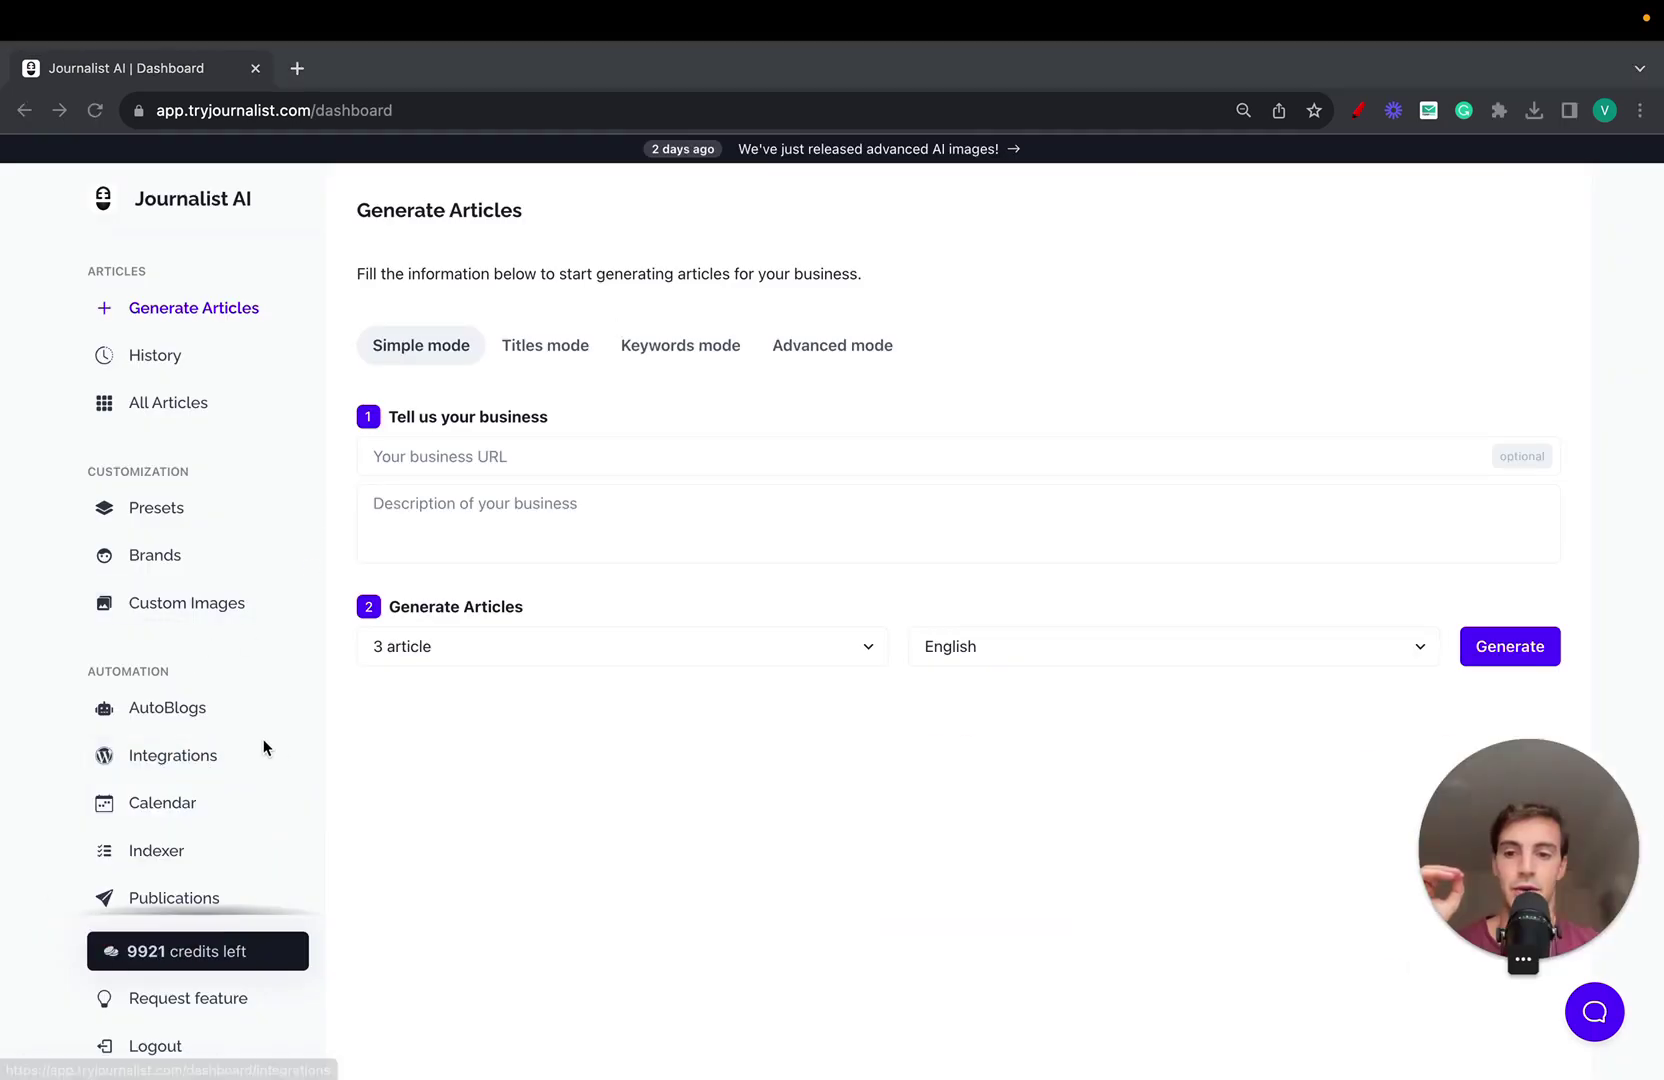
{"action": "left_click", "coordinate": [191, 760]}
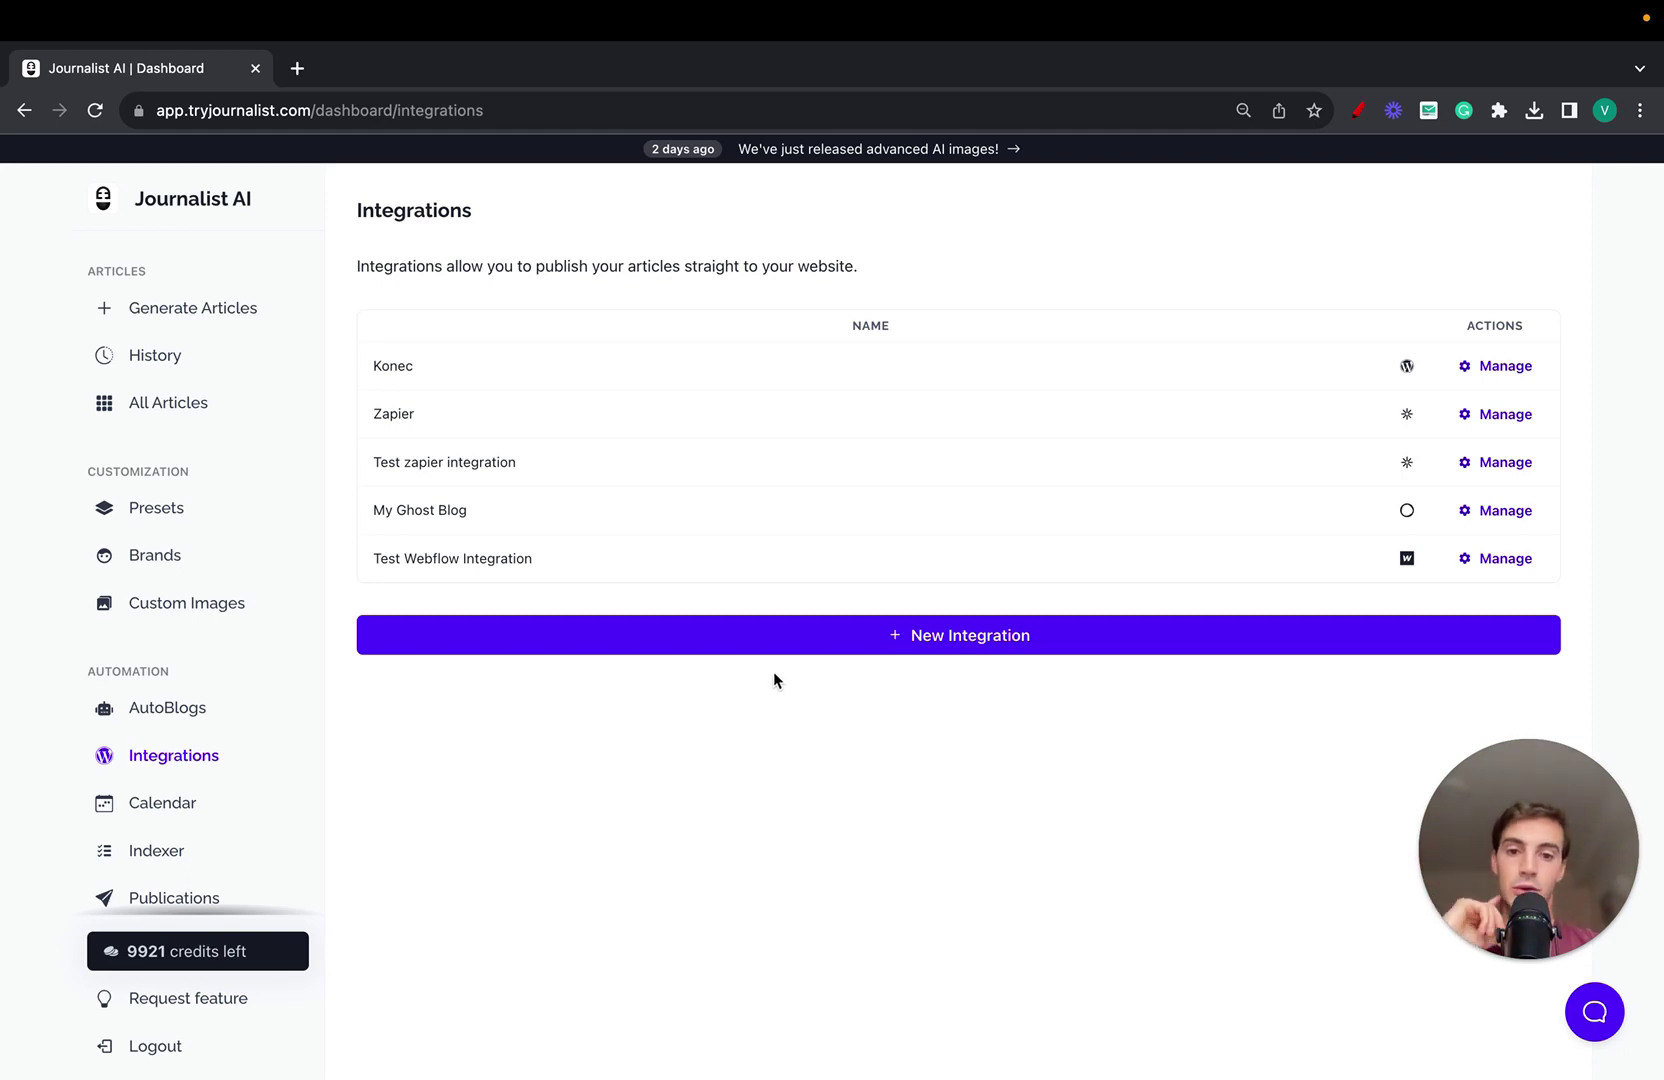
Start a new Wordpress integration and name it "My Wordpress site".
{"action": "left_click", "coordinate": [781, 640]}
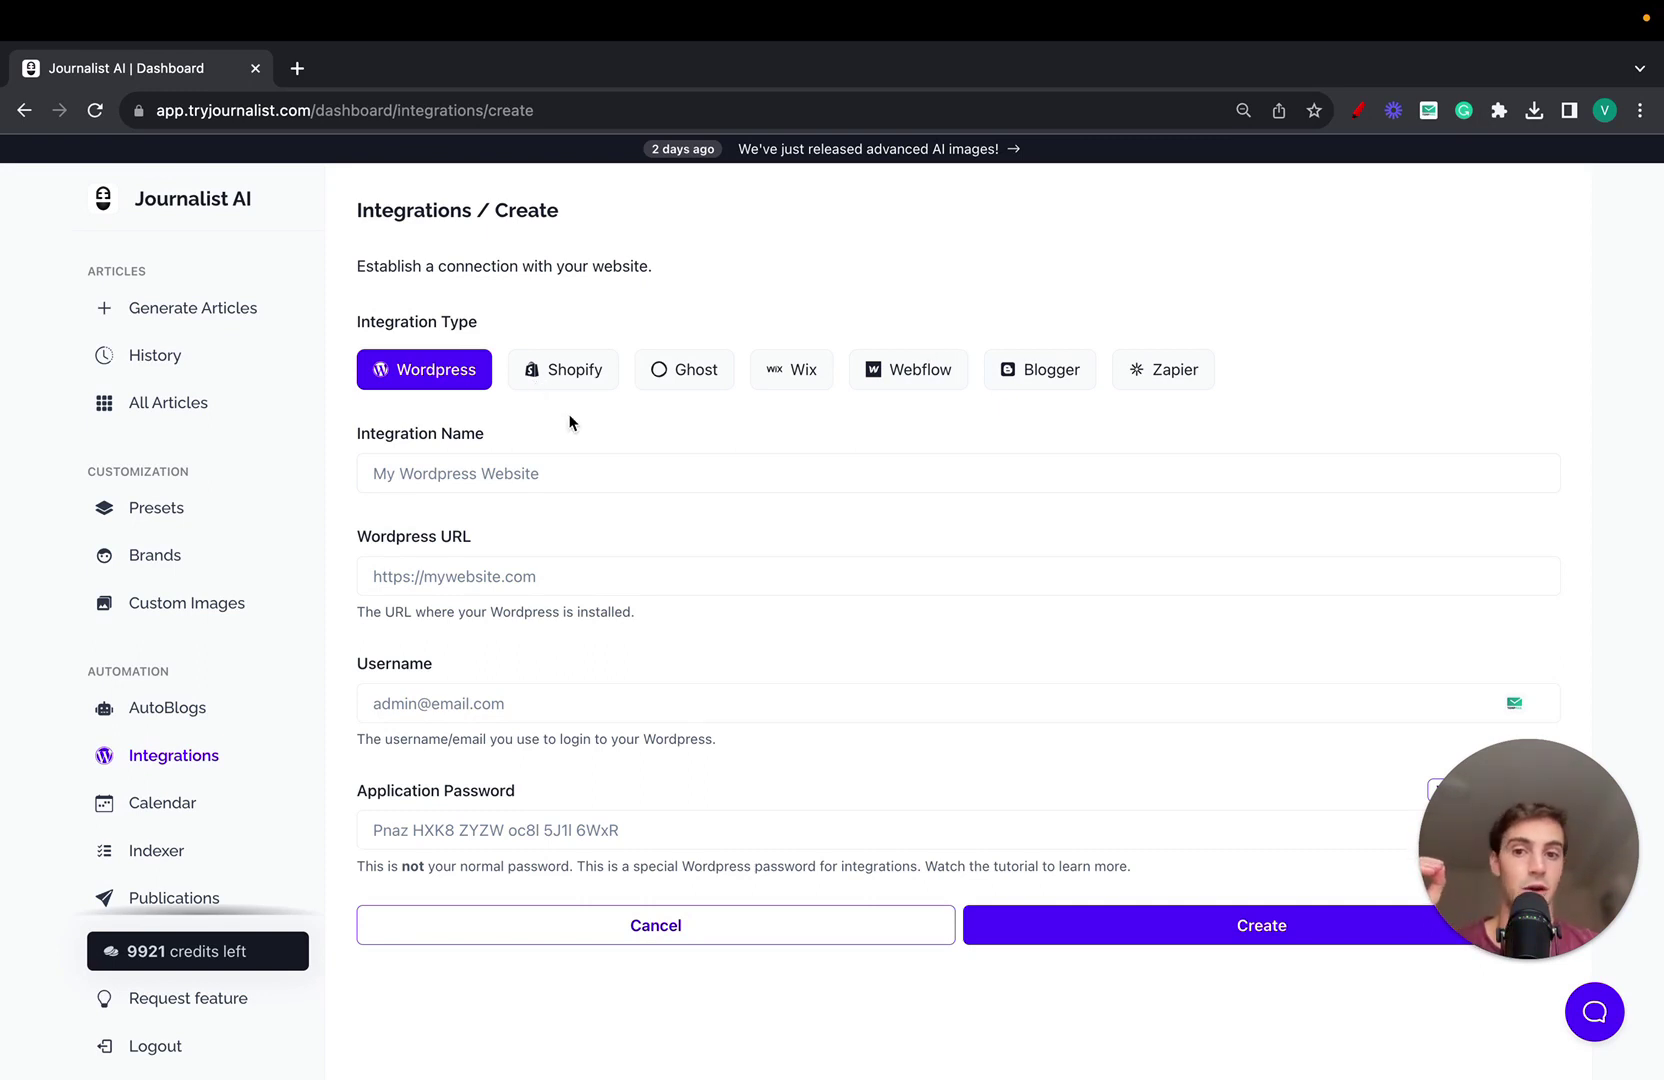
{"action": "left_click", "coordinate": [551, 466]}
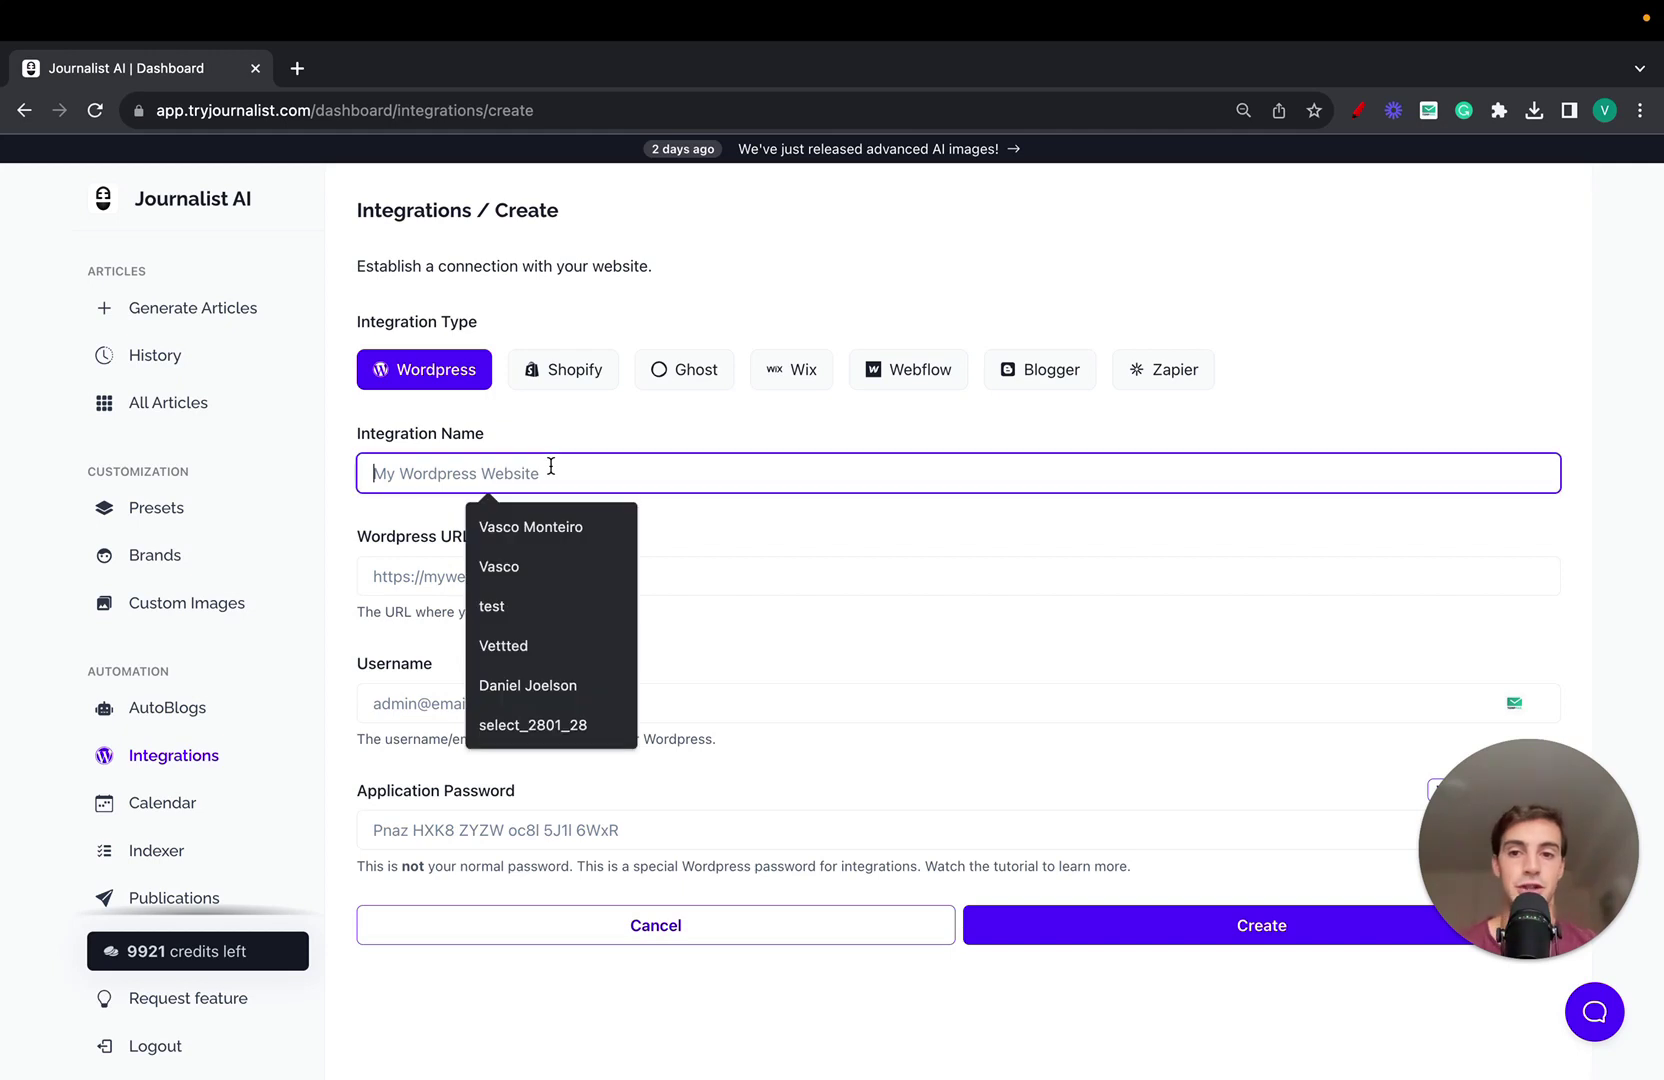
{"action": "type", "text": "My "}
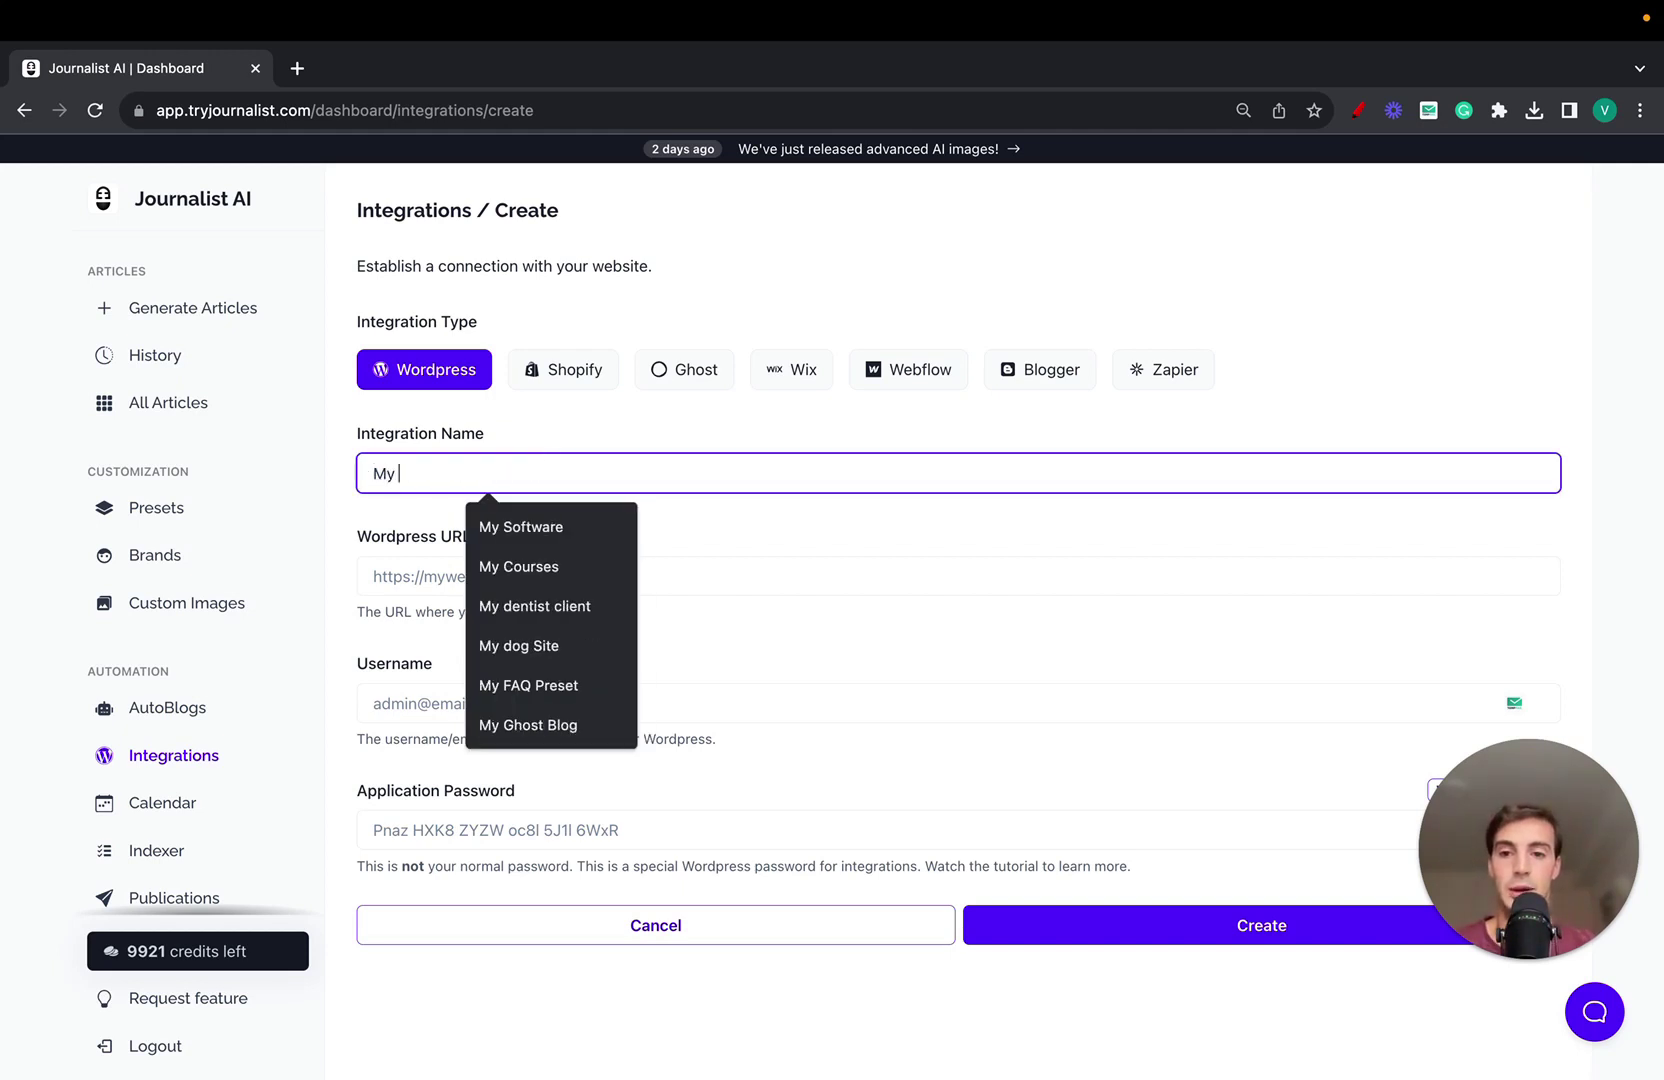
{"action": "type", "text": "Wordp"}
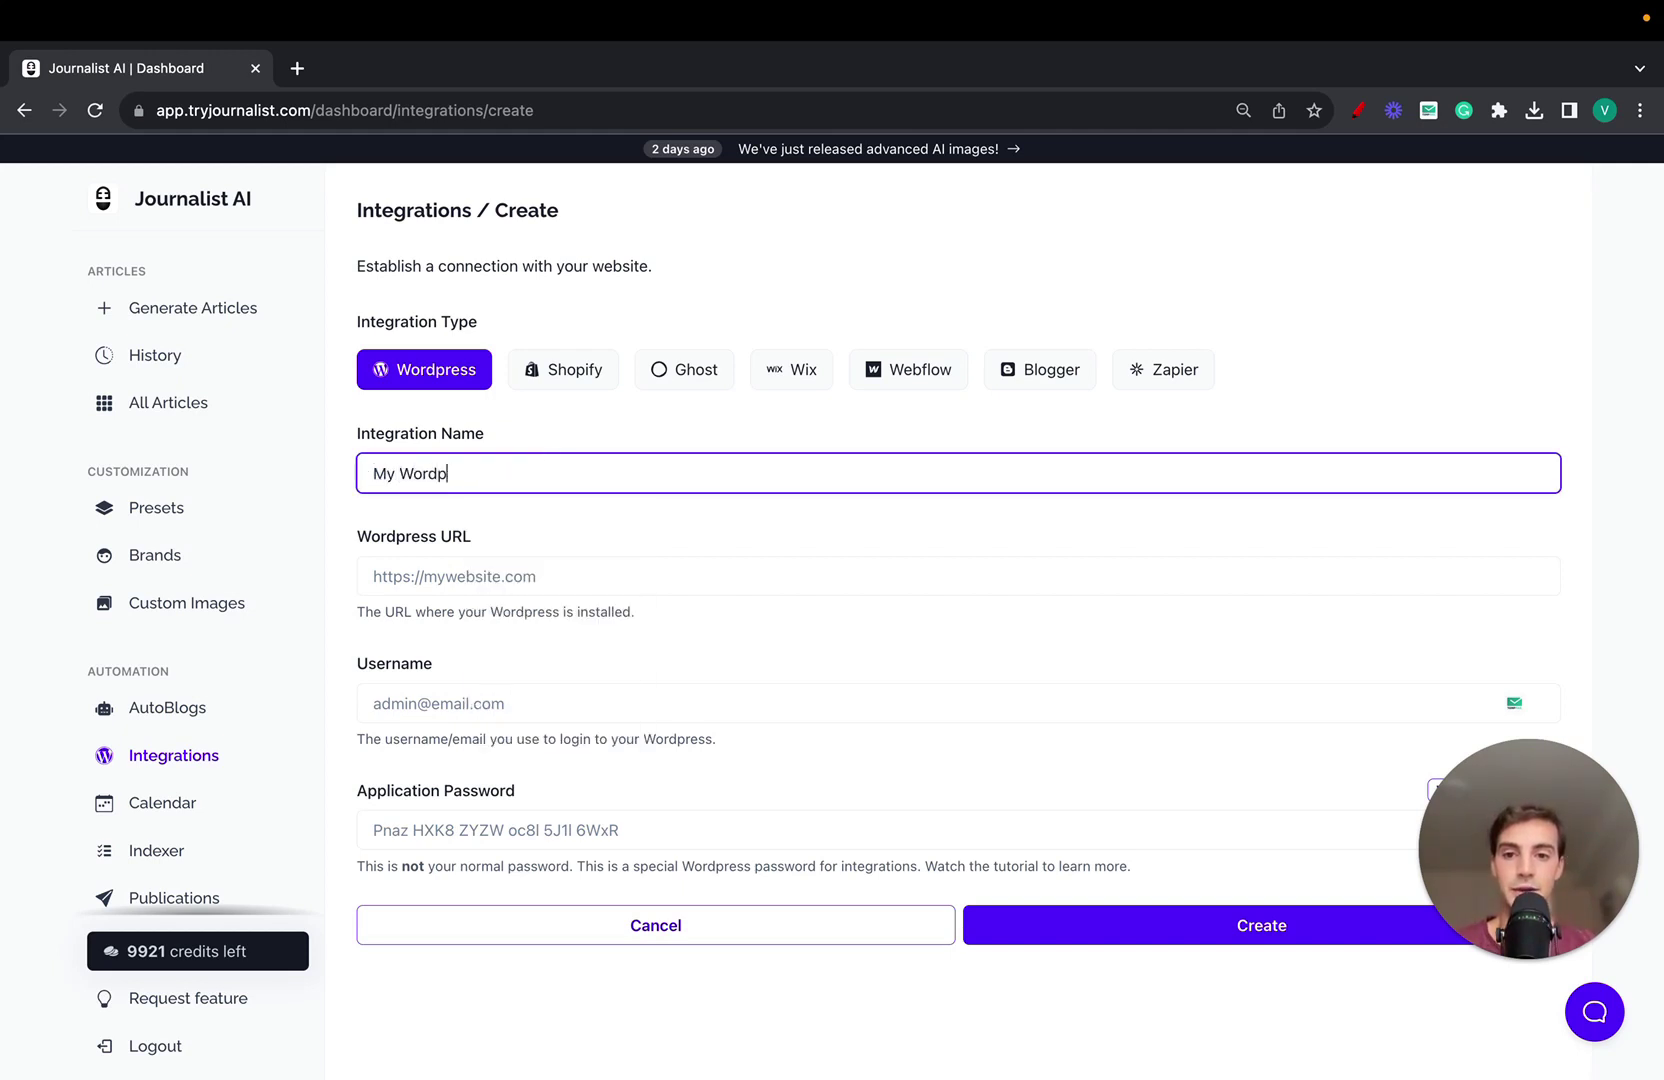
{"action": "type", "text": "ress site"}
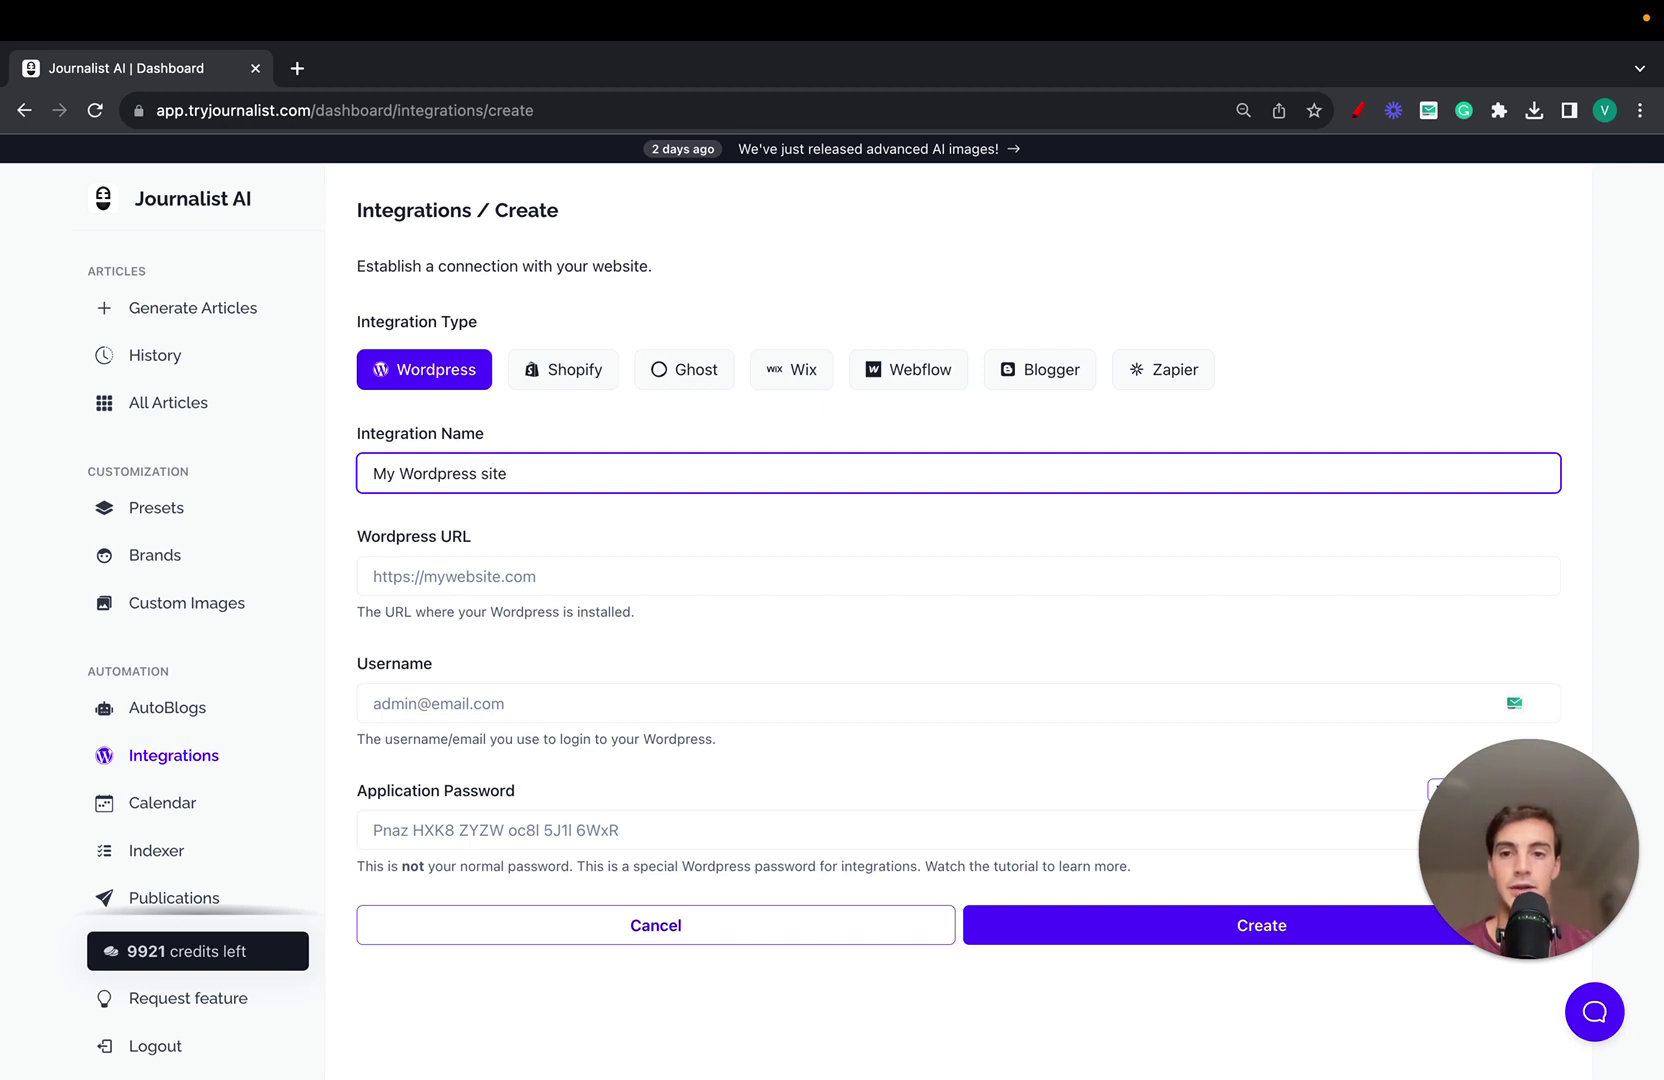
{"action": "left_click", "coordinate": [520, 535]}
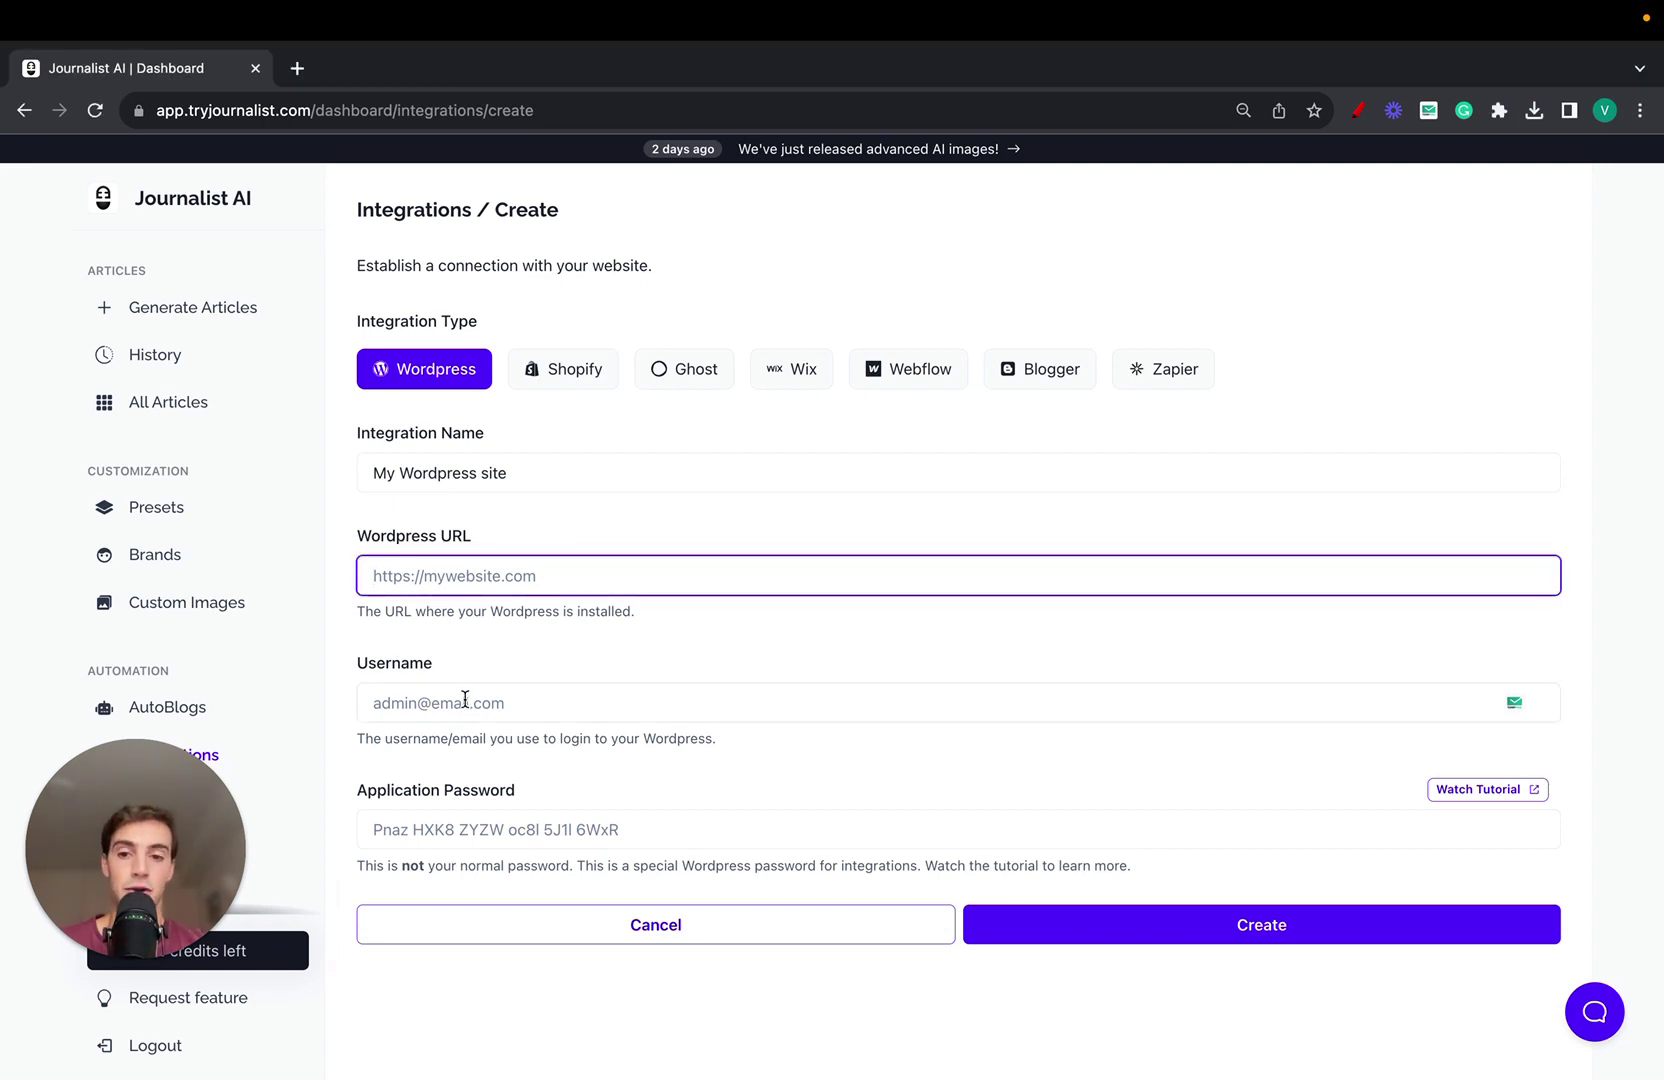
{"action": "left_click_drag", "start_coordinate": [323, 531], "coordinate": [638, 858]}
{"action": "left_click", "coordinate": [750, 778]}
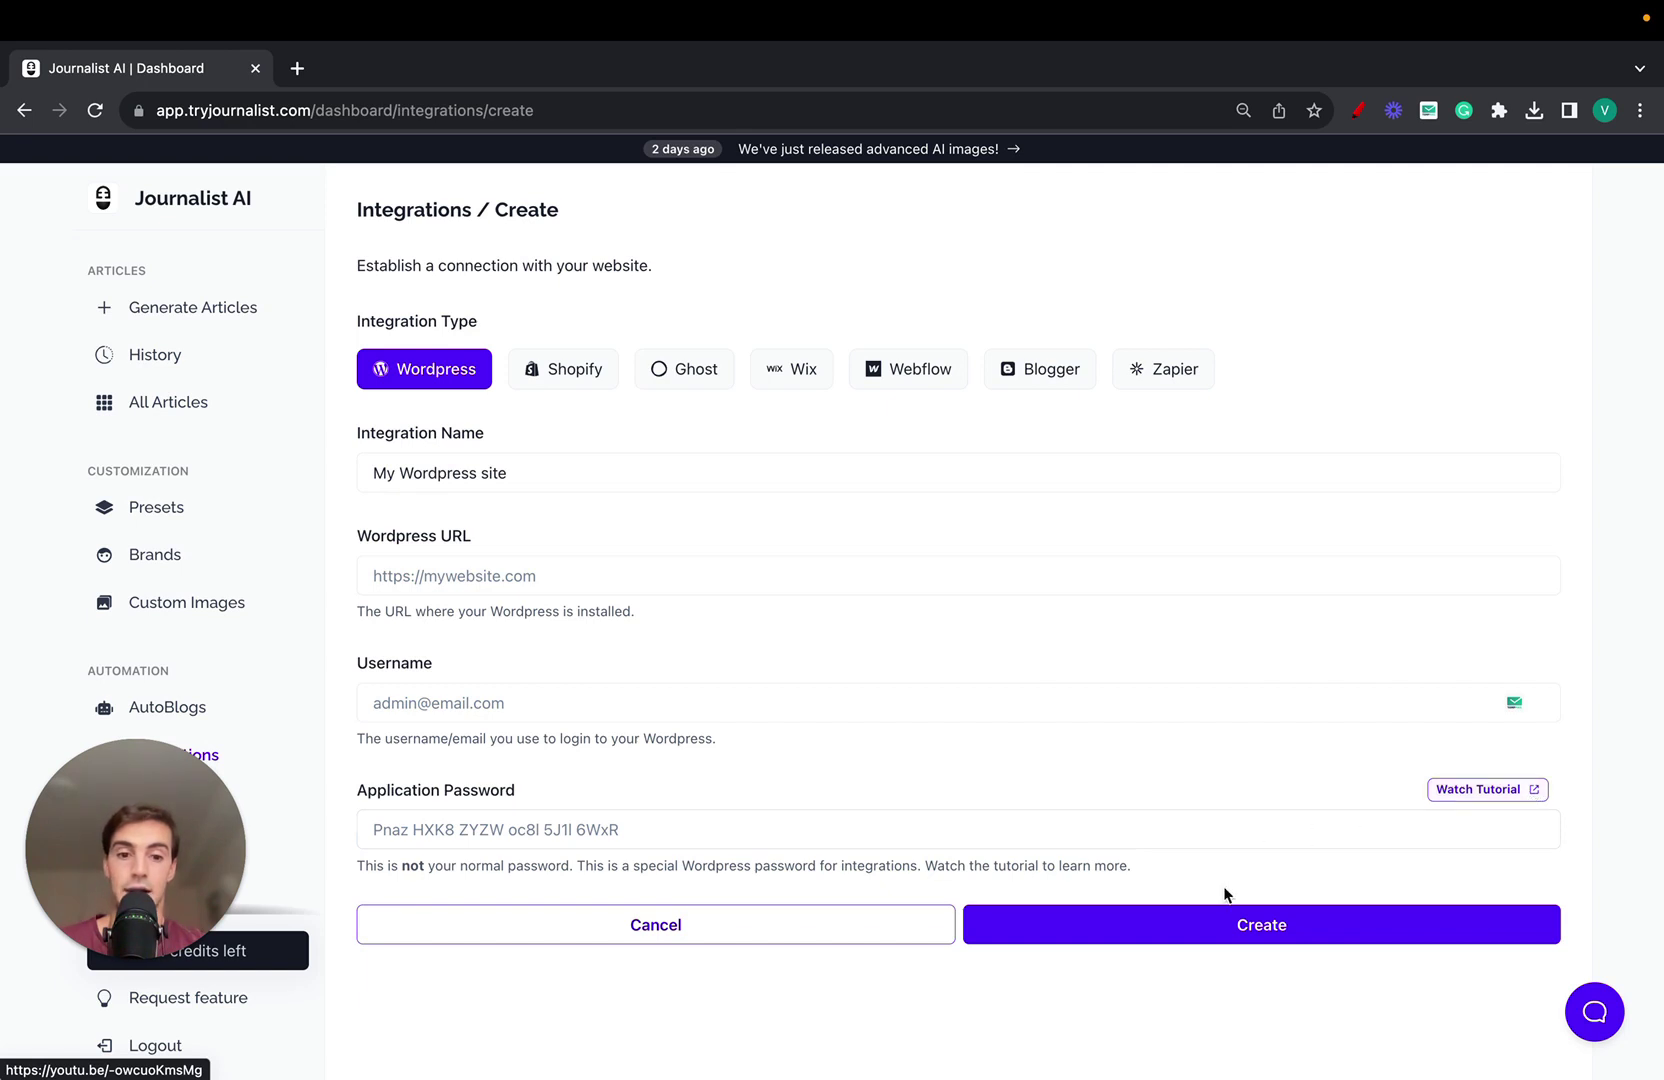
{"action": "left_click_drag", "start_coordinate": [115, 818], "coordinate": [1538, 819]}
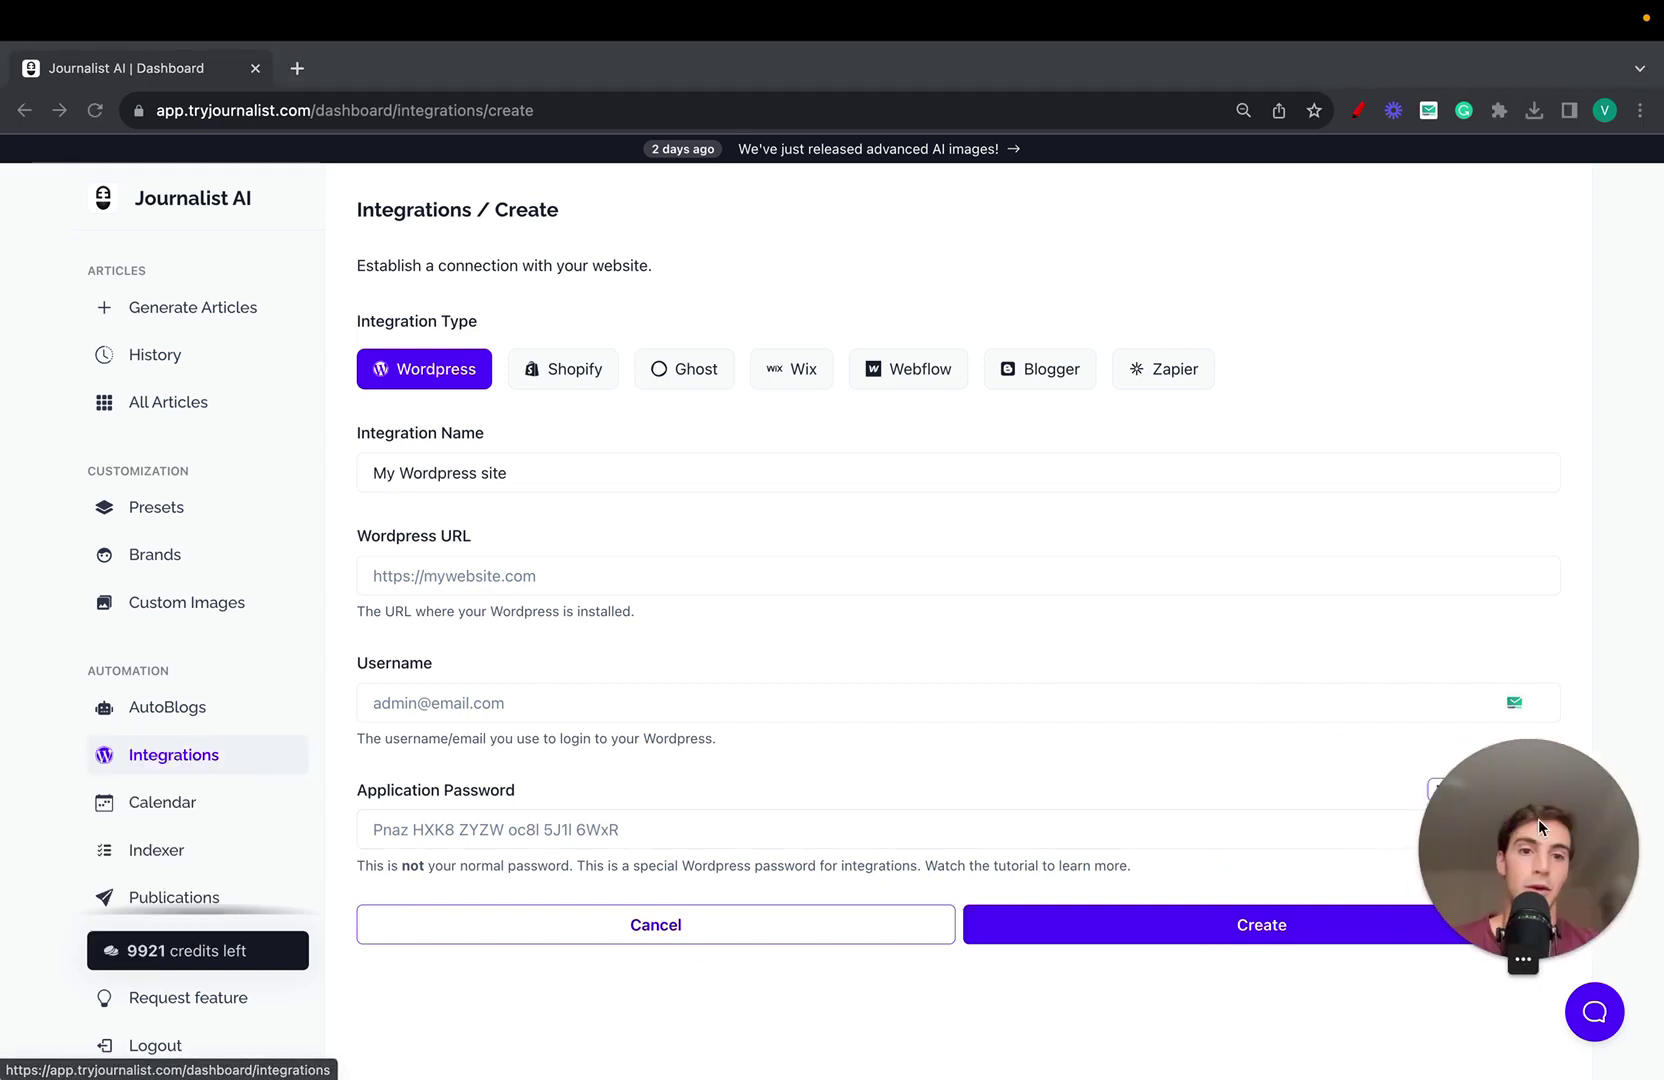
Return to the integrations list and open the settings of the Konec Wordpress integration.
{"action": "left_click", "coordinate": [193, 764]}
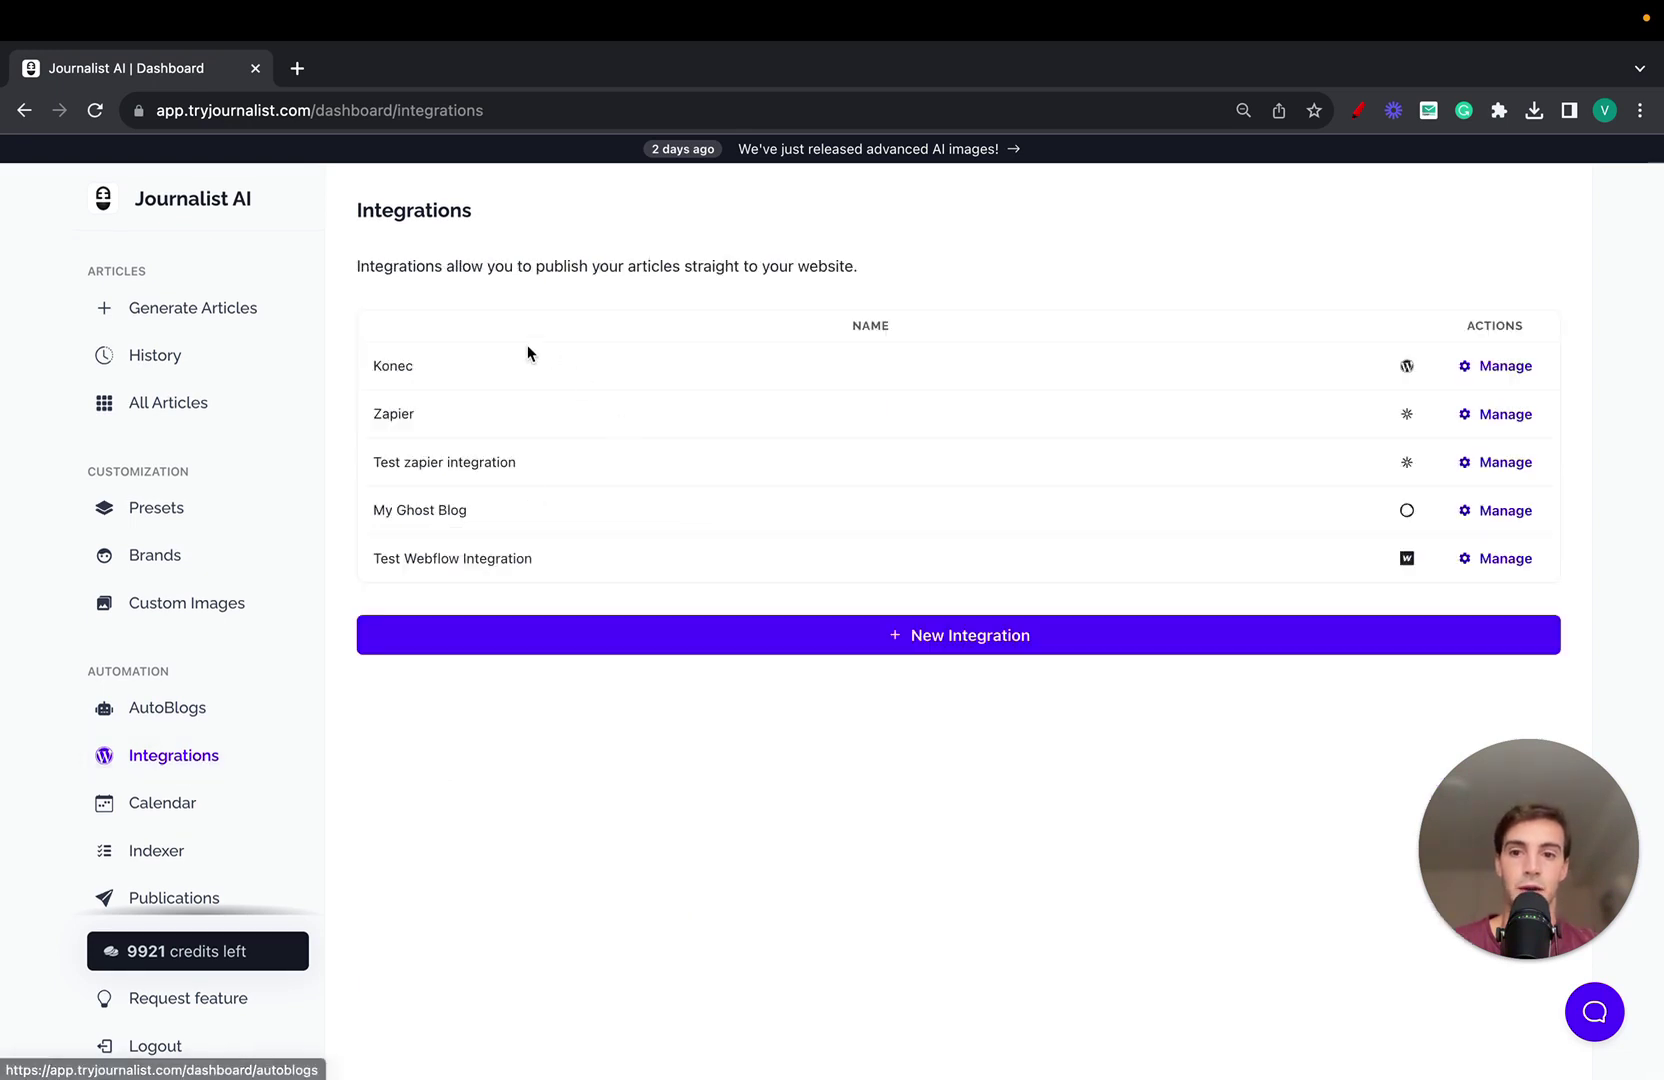
{"action": "left_click_drag", "start_coordinate": [368, 367], "coordinate": [602, 371]}
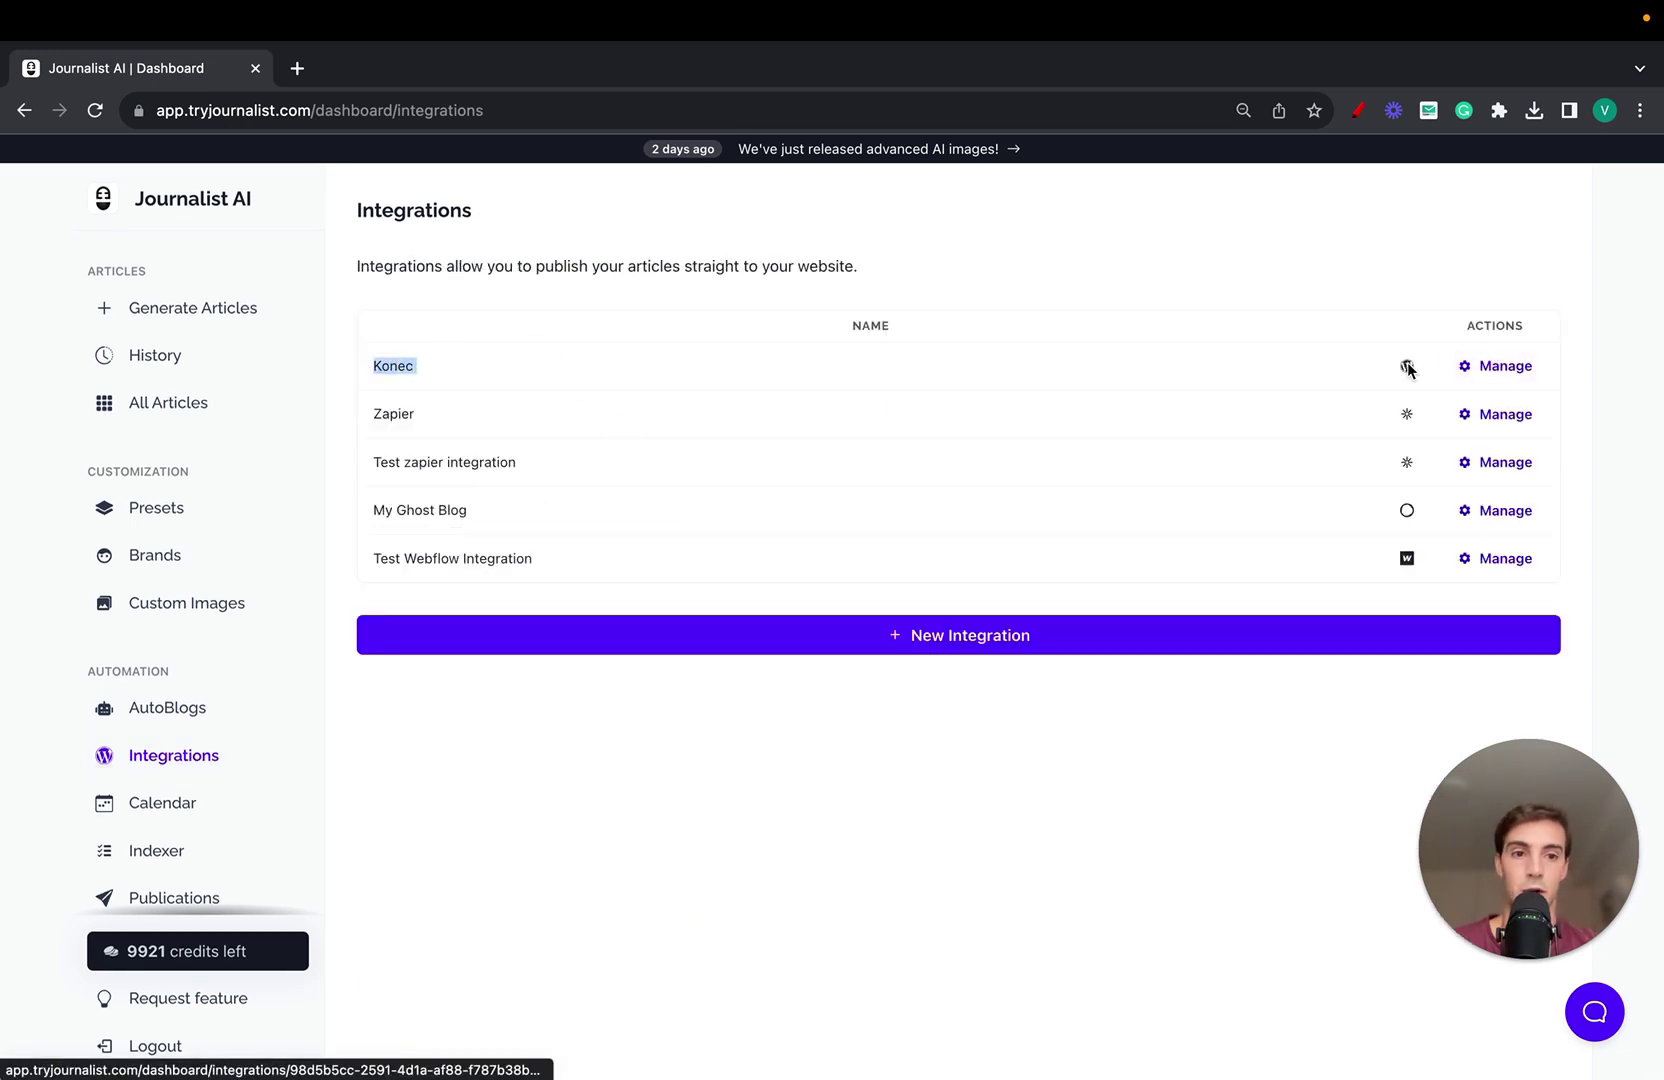
{"action": "left_click", "coordinate": [1474, 370]}
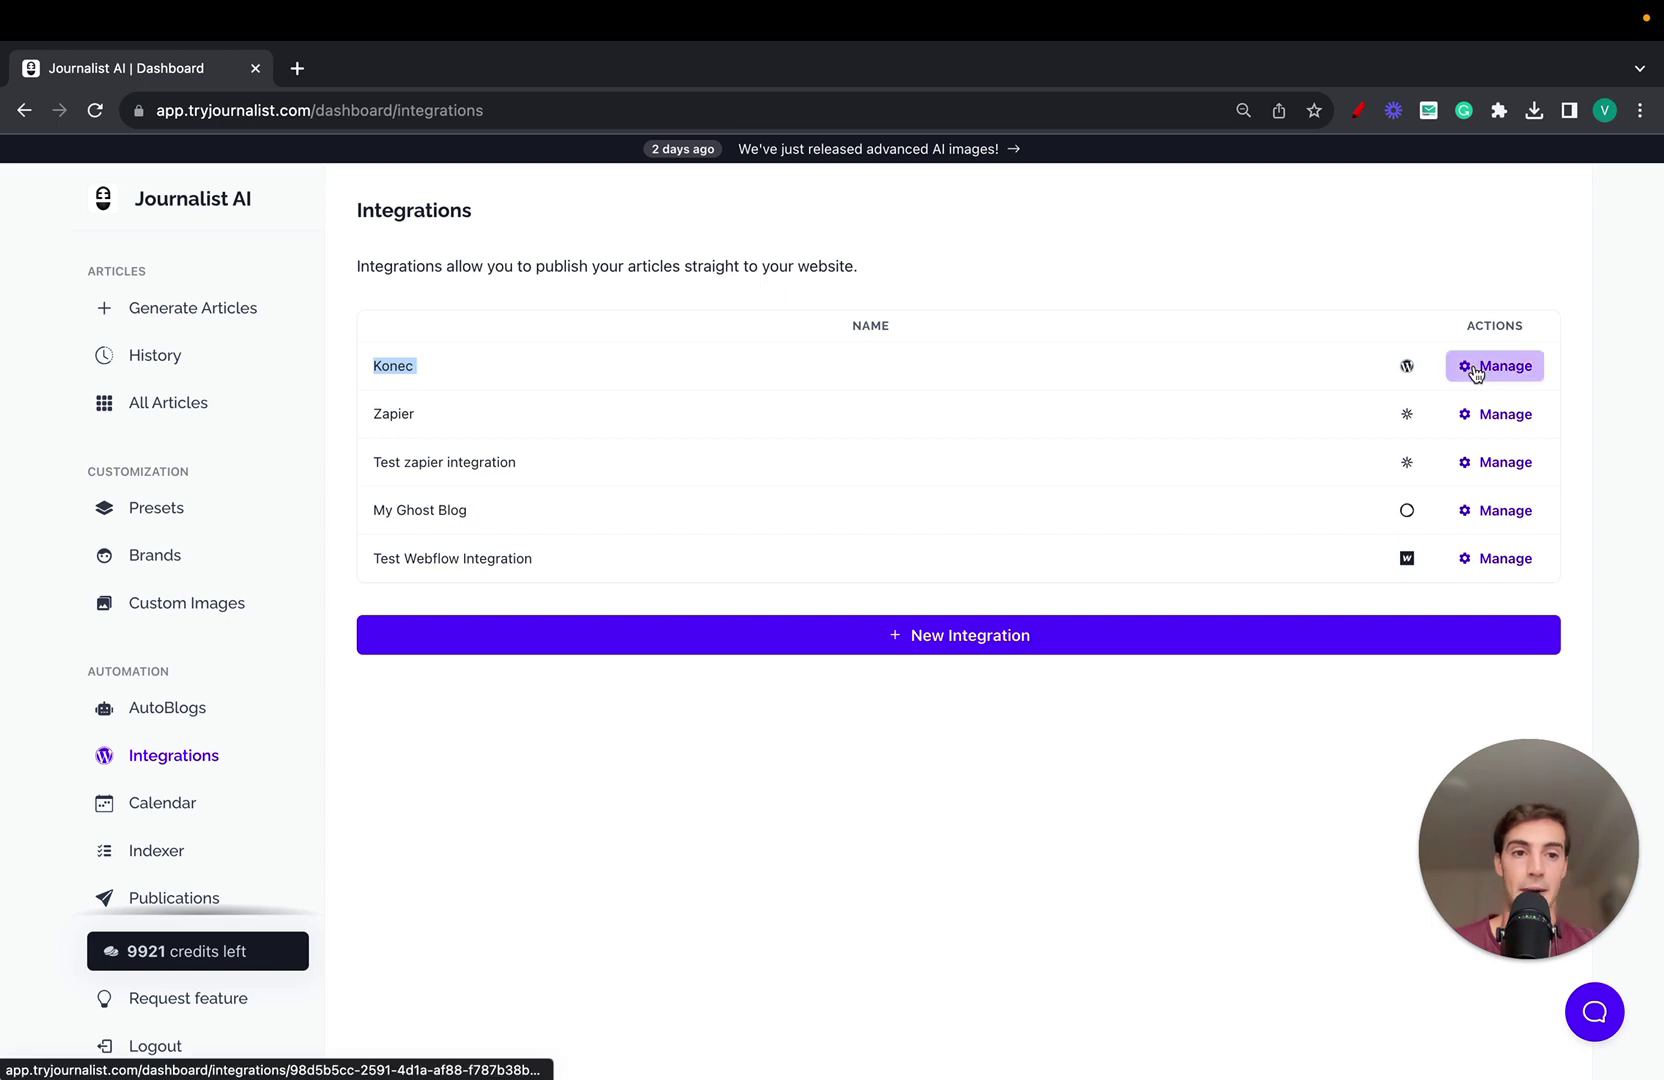
{"action": "key", "text": "Return"}
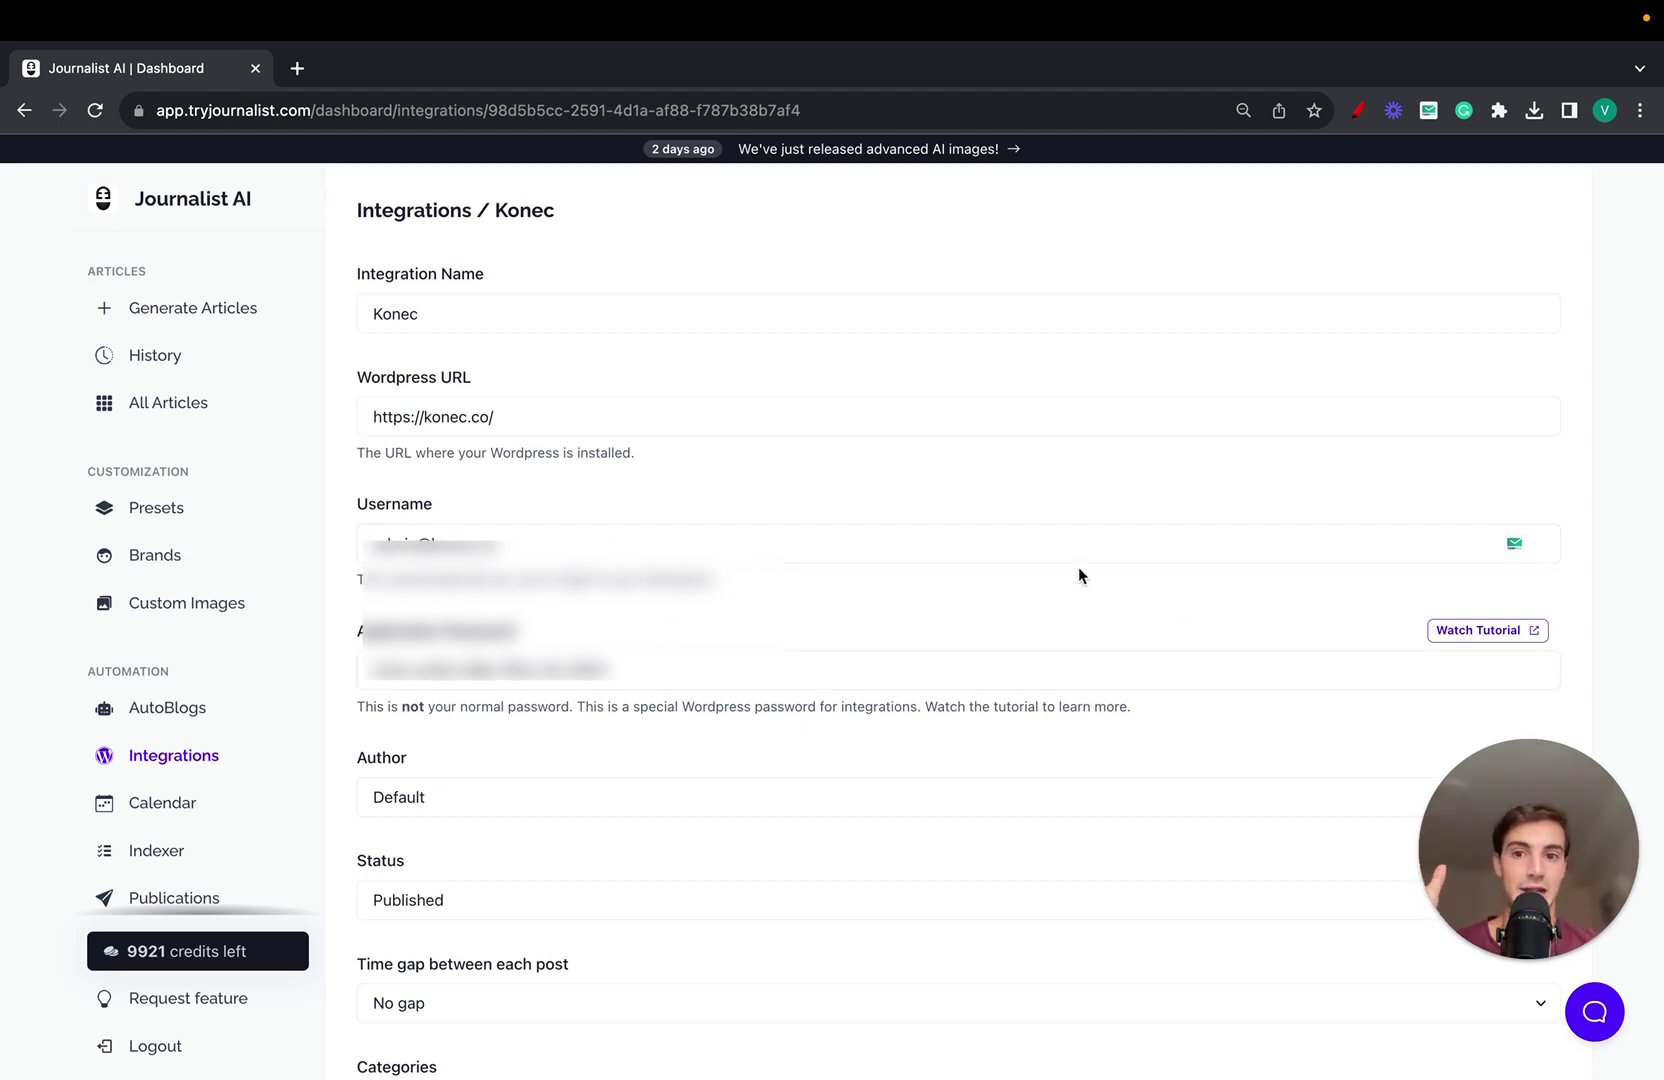
Set the Konec integration's post author to admin.
{"action": "scroll", "coordinate": [1000, 650], "scroll_direction": "down", "scroll_amount": 4}
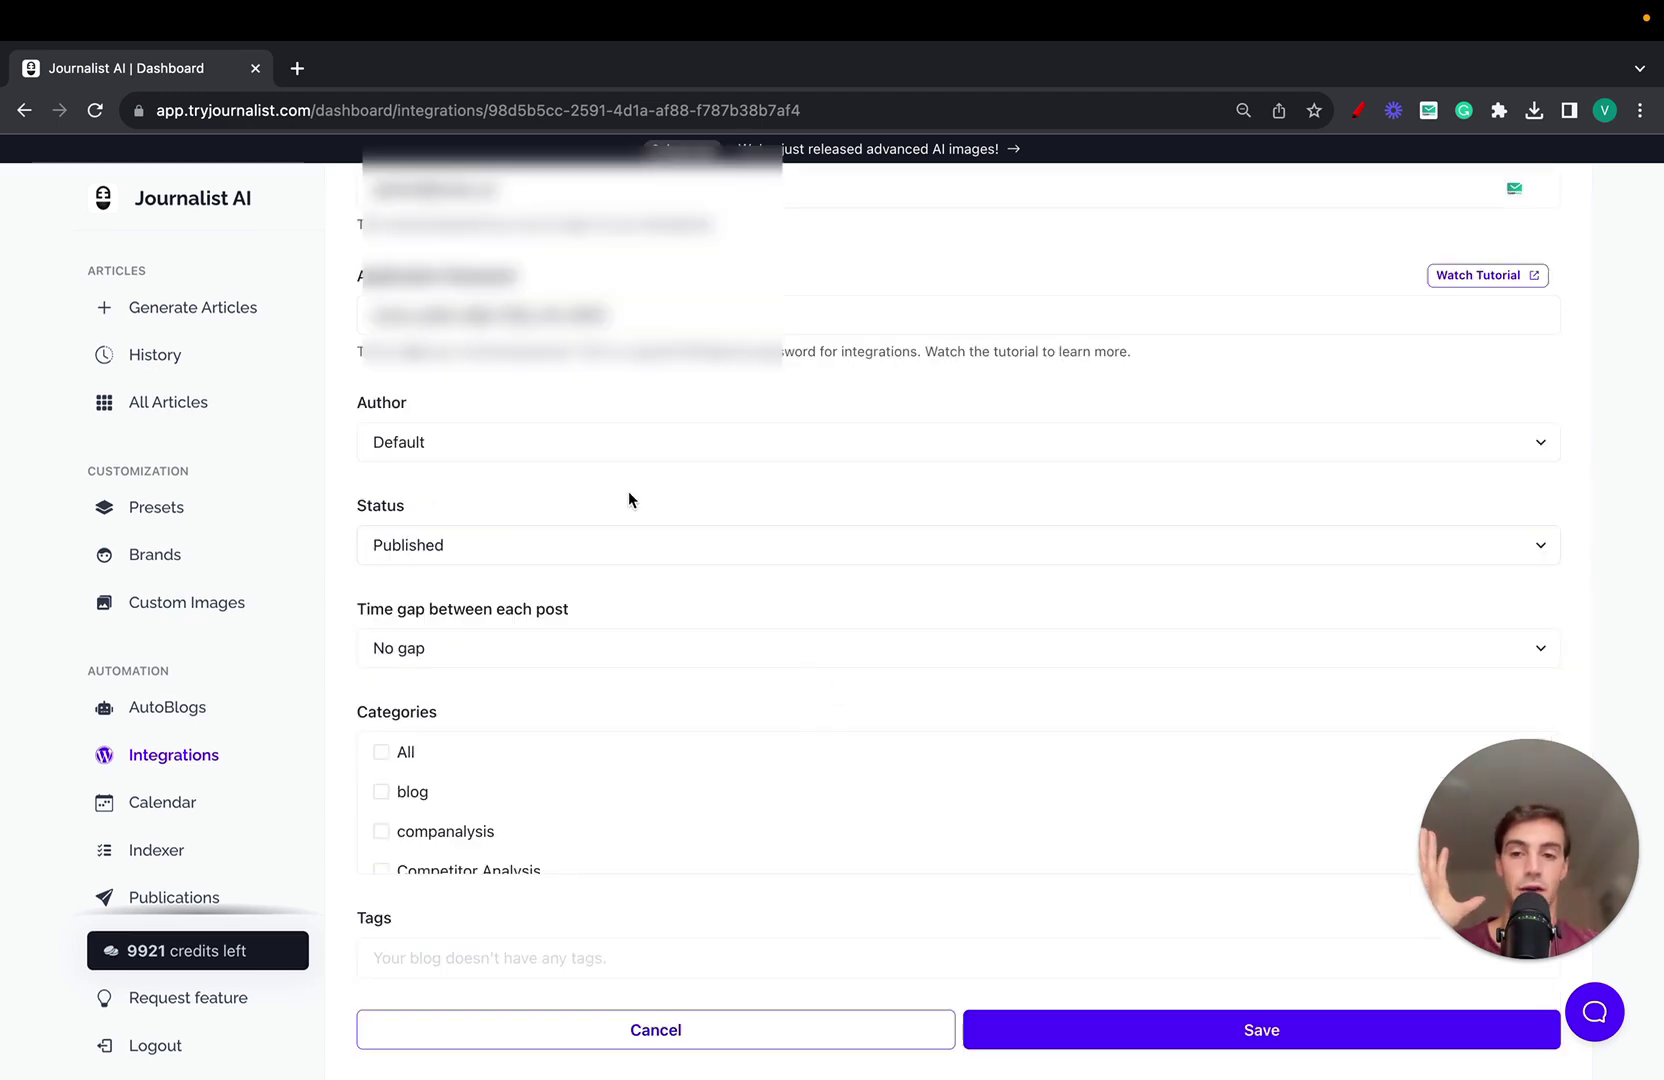
{"action": "left_click", "coordinate": [582, 455]}
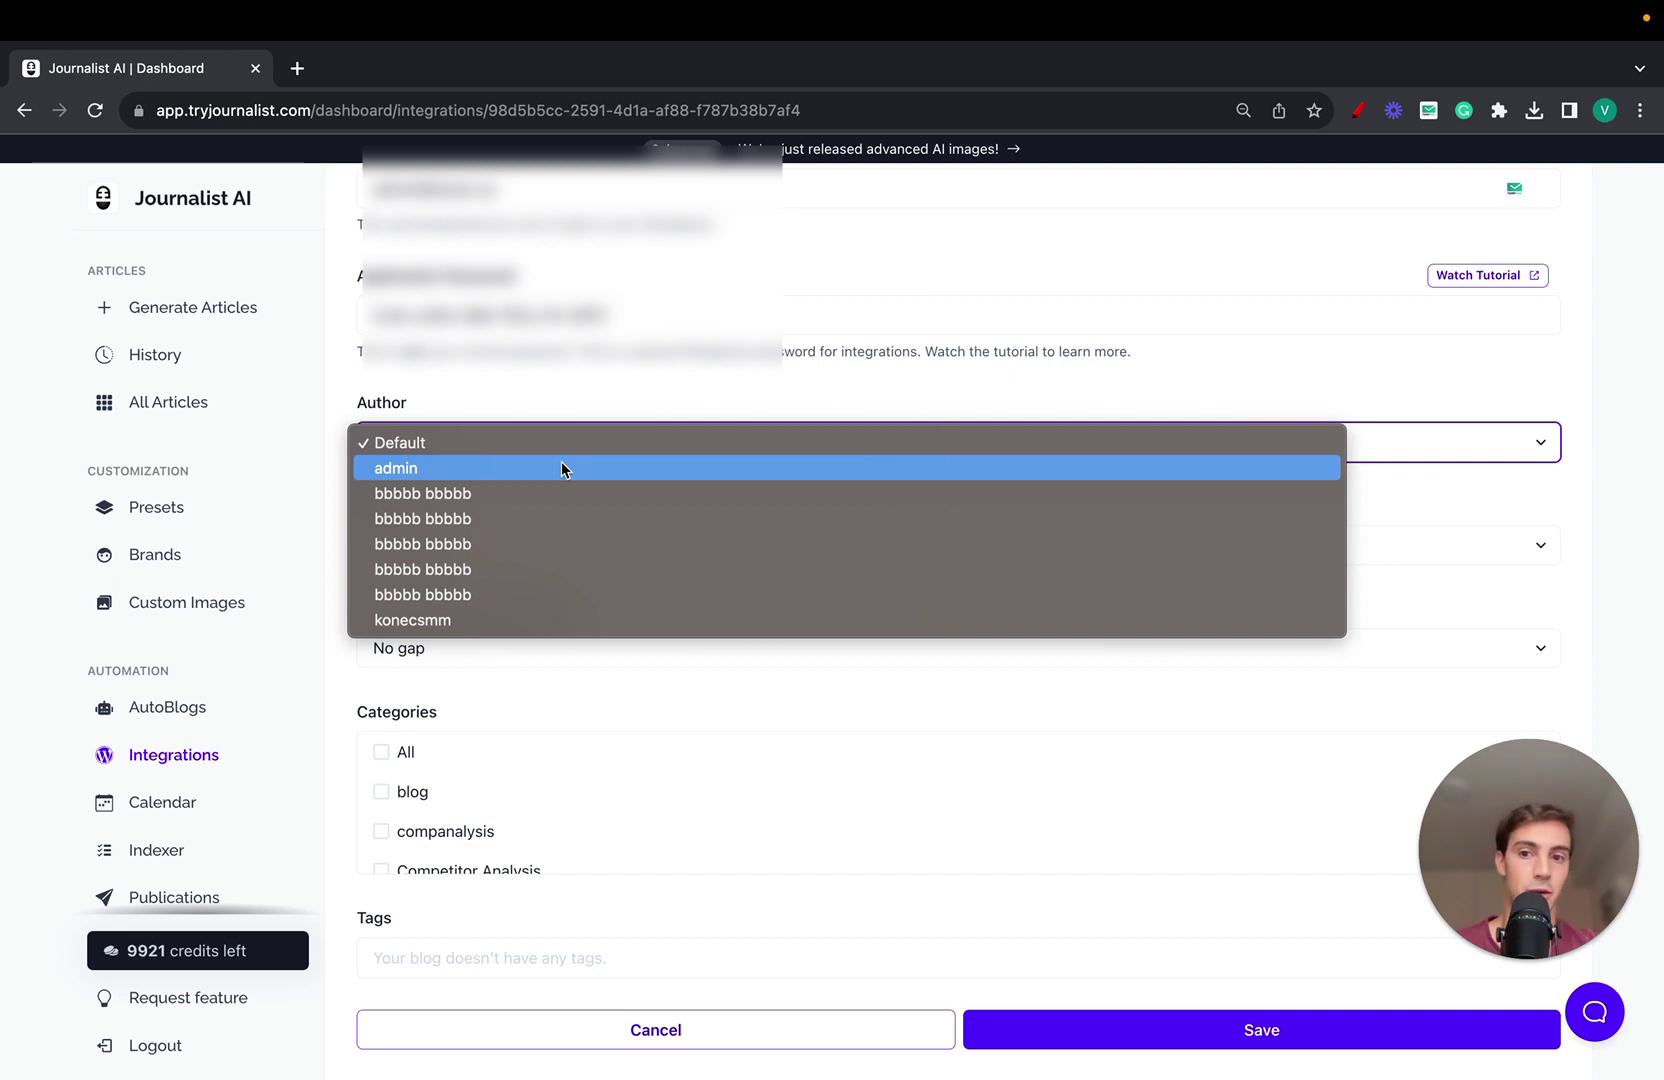
{"action": "left_click", "coordinate": [561, 468]}
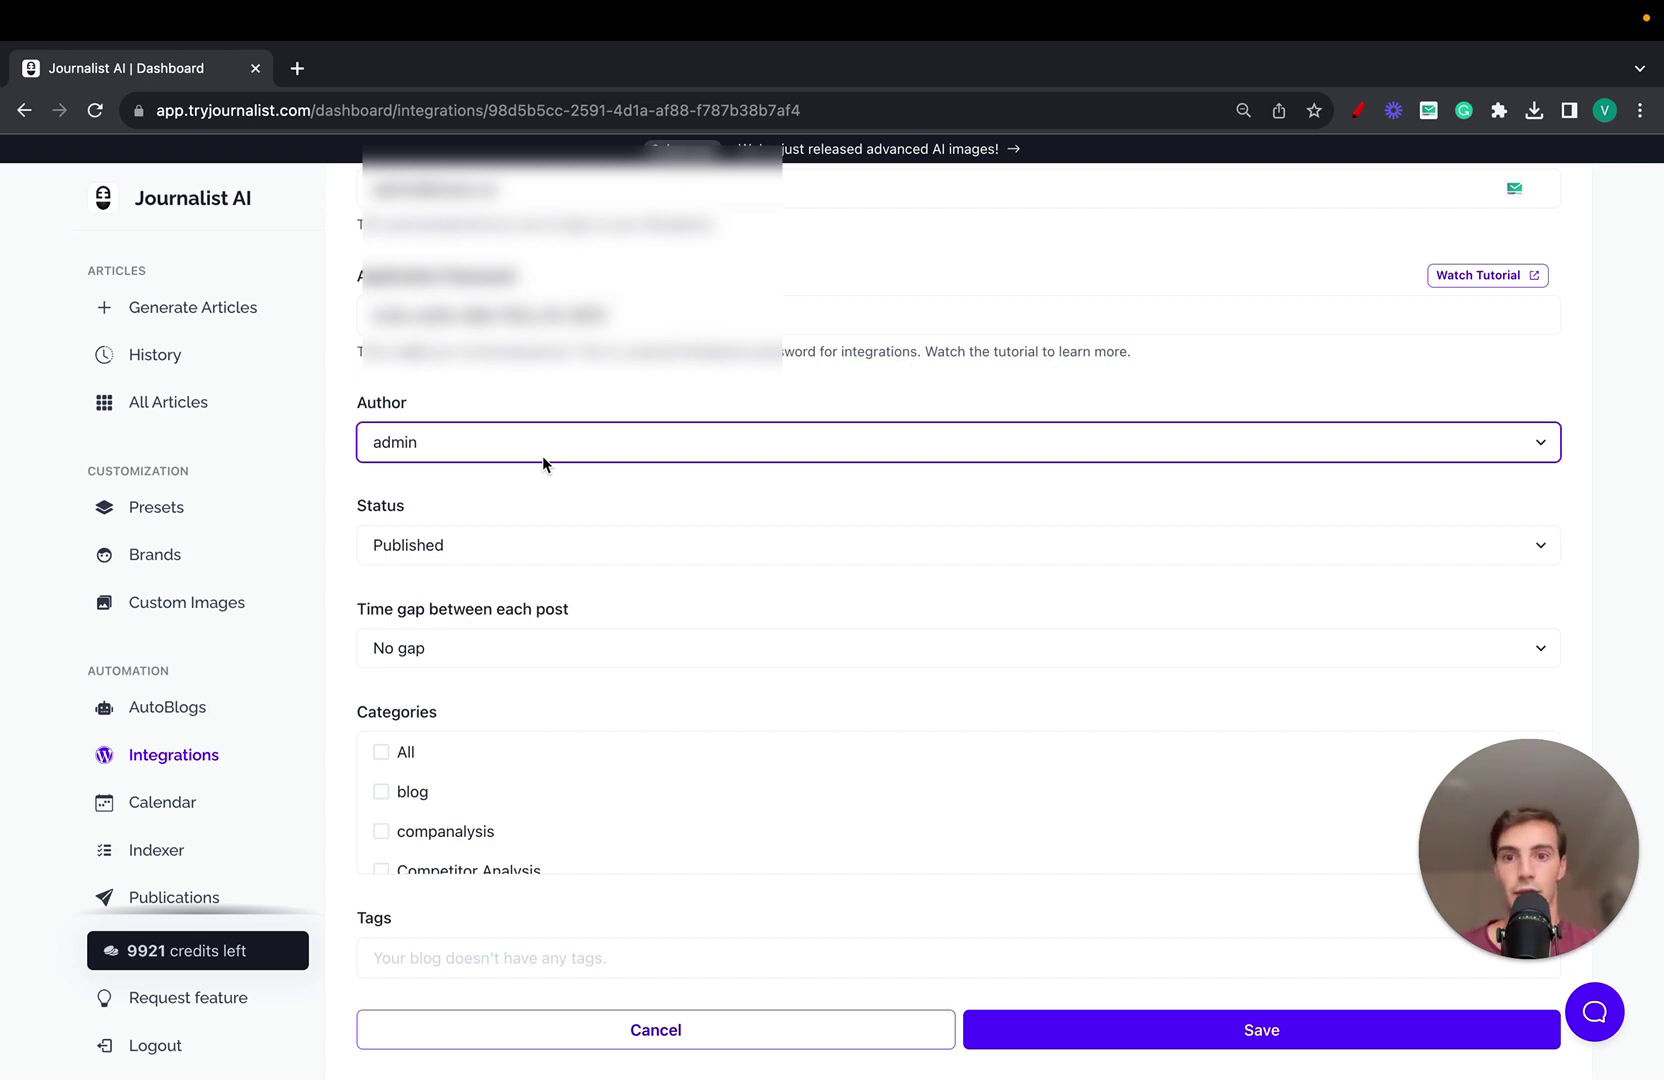
{"action": "left_click", "coordinate": [542, 455]}
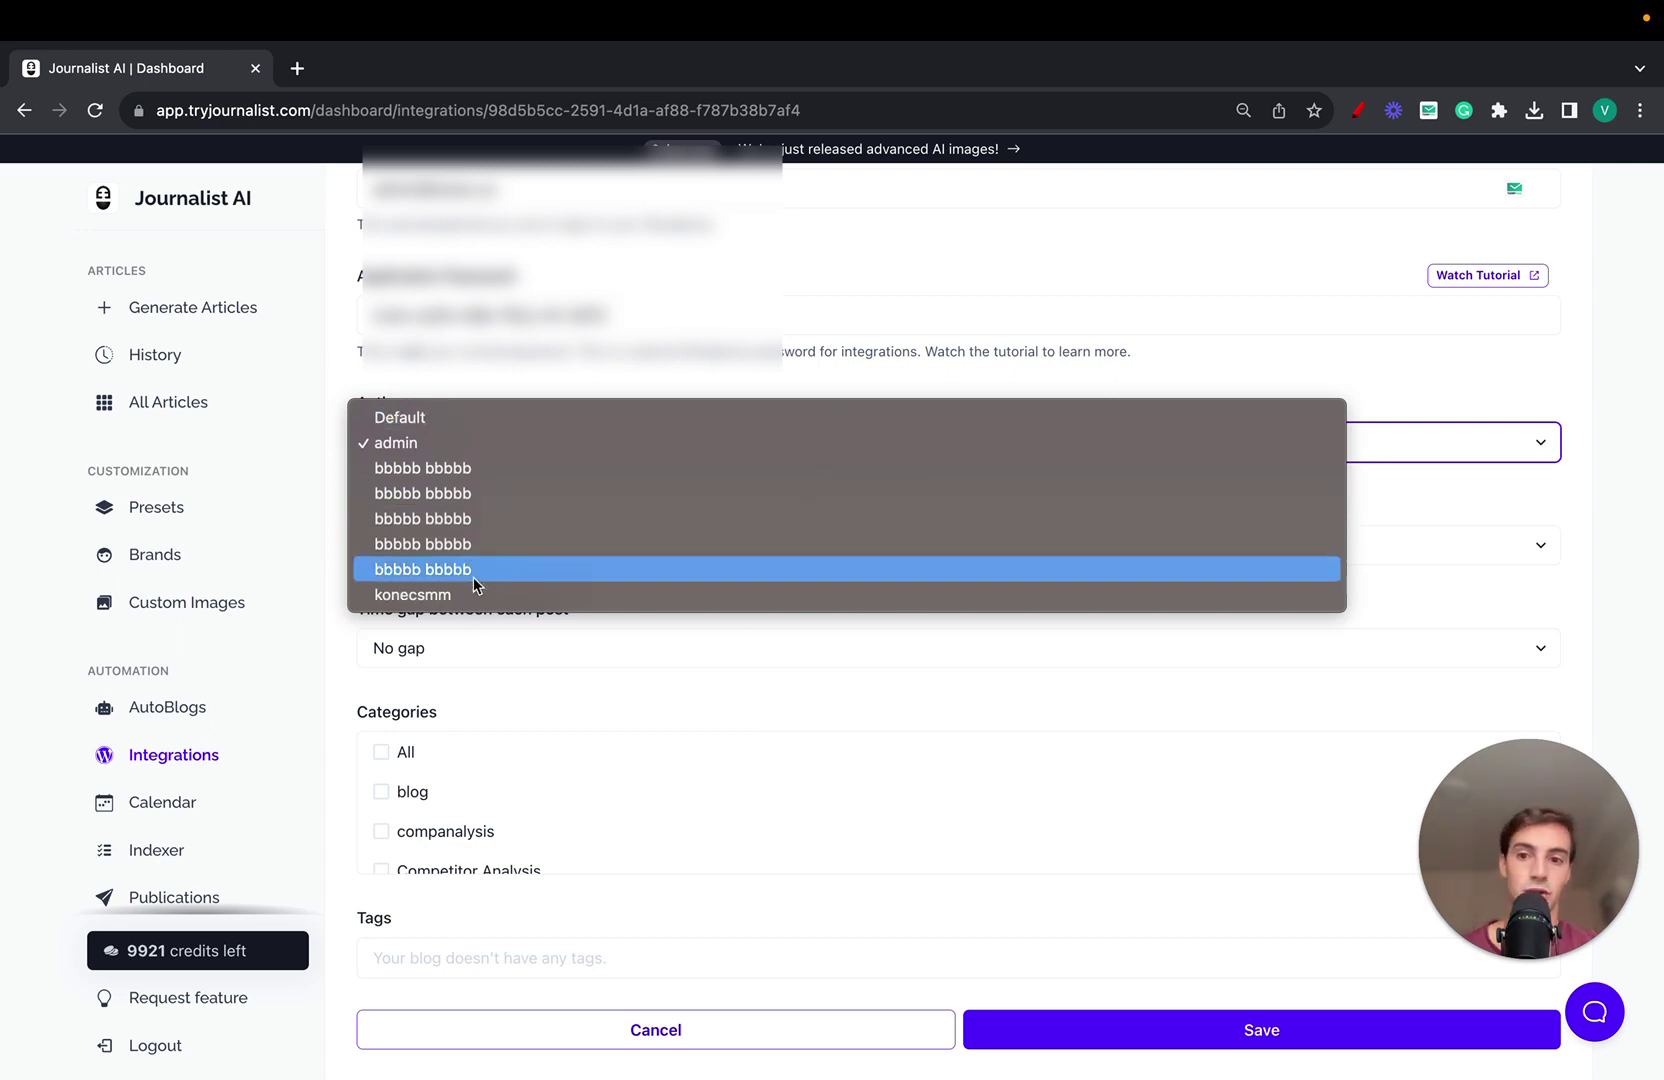
{"action": "left_click", "coordinate": [329, 485]}
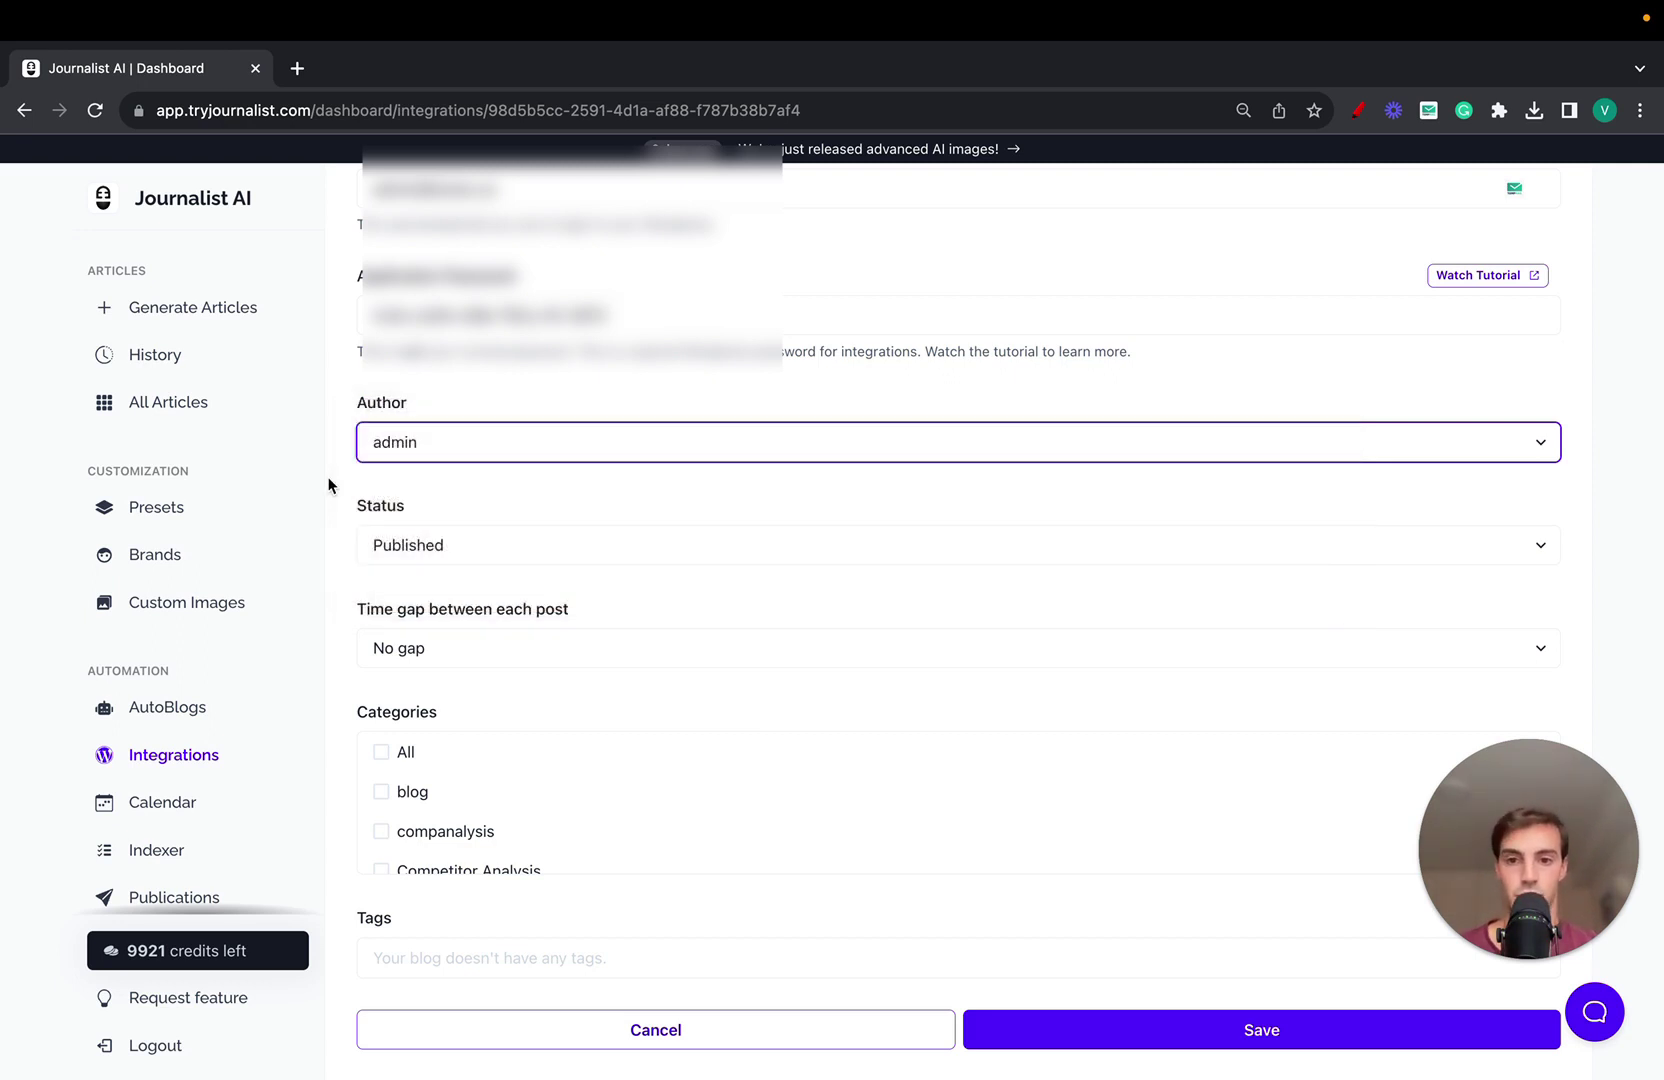
Choose Published as the post status and set the time gap between each post to 15 minutes.
{"action": "left_click", "coordinate": [435, 560]}
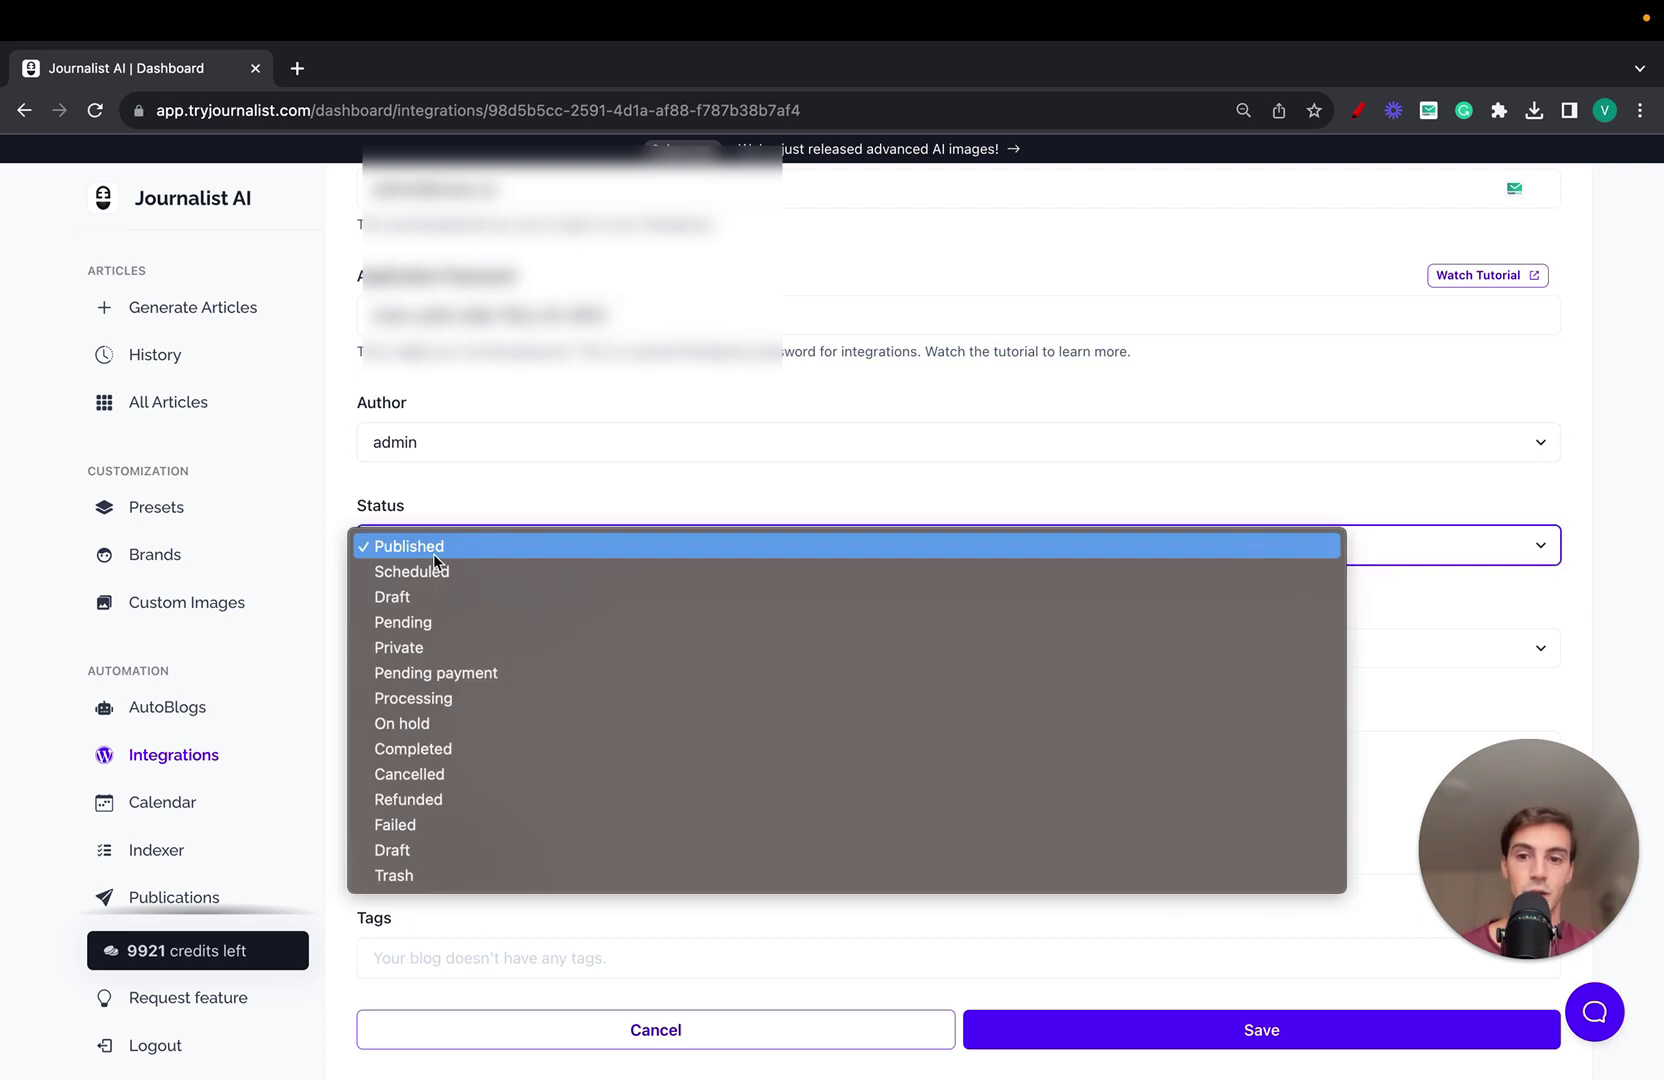
{"action": "left_click", "coordinate": [434, 556]}
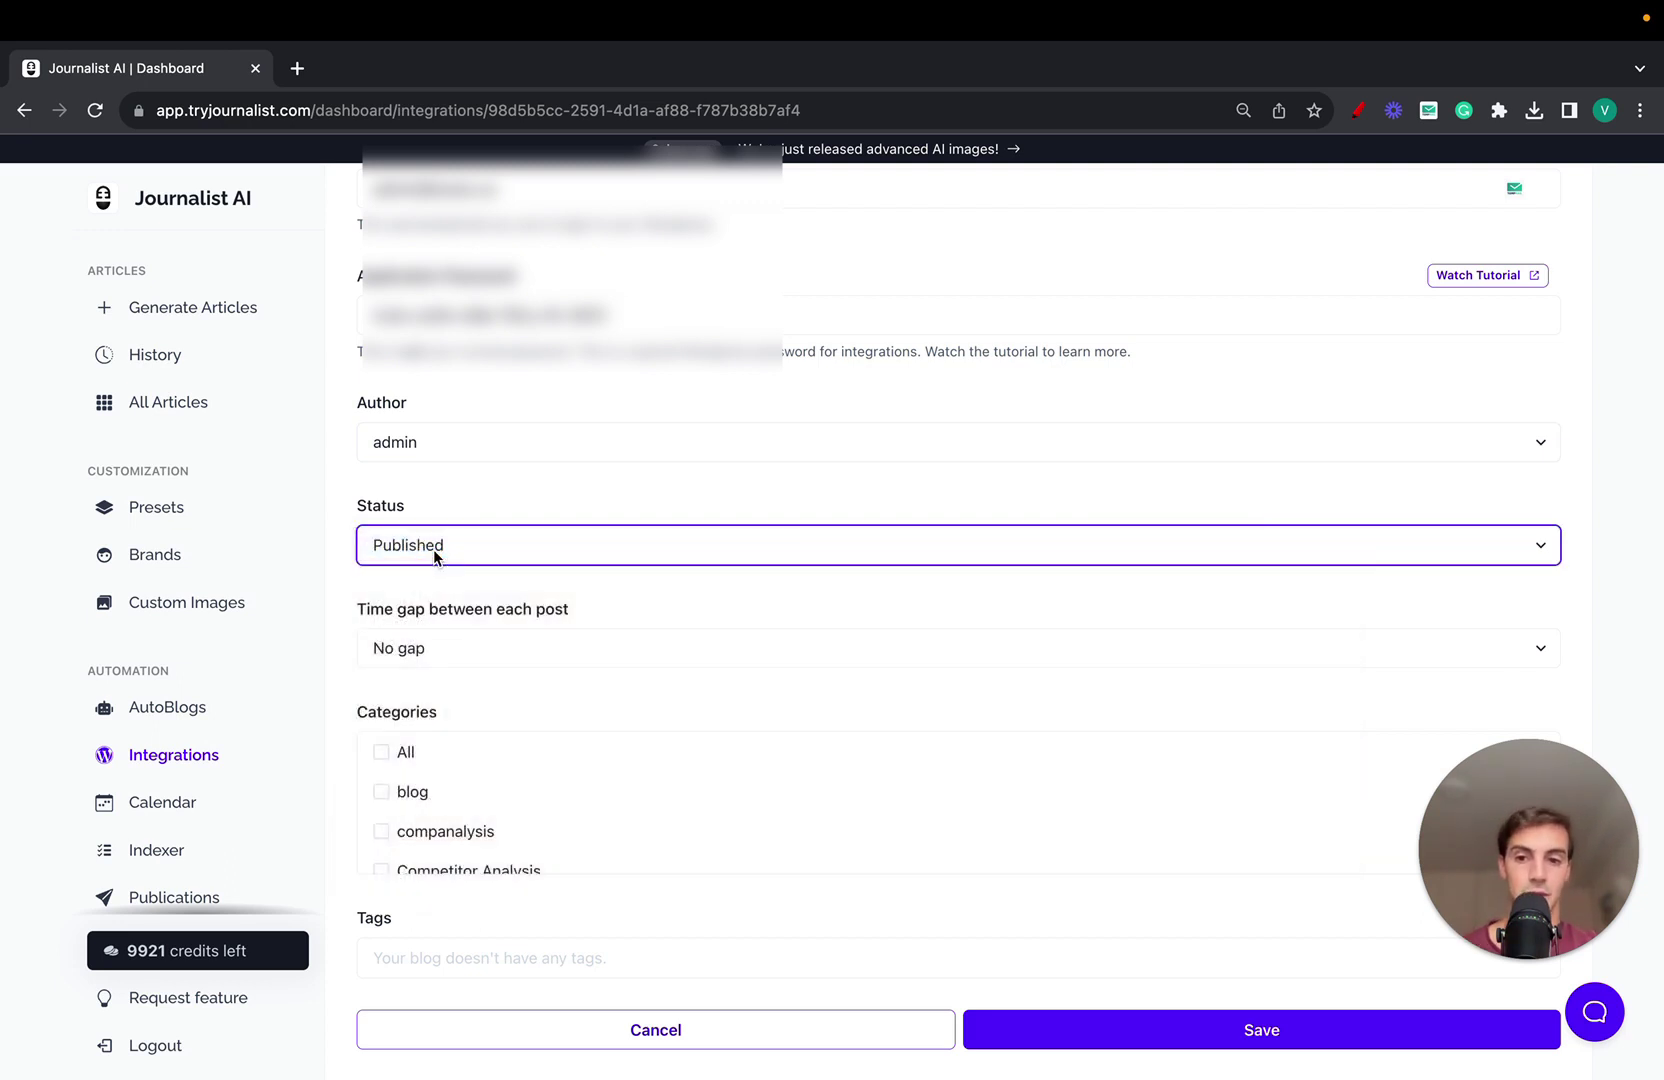
{"action": "left_click", "coordinate": [497, 651]}
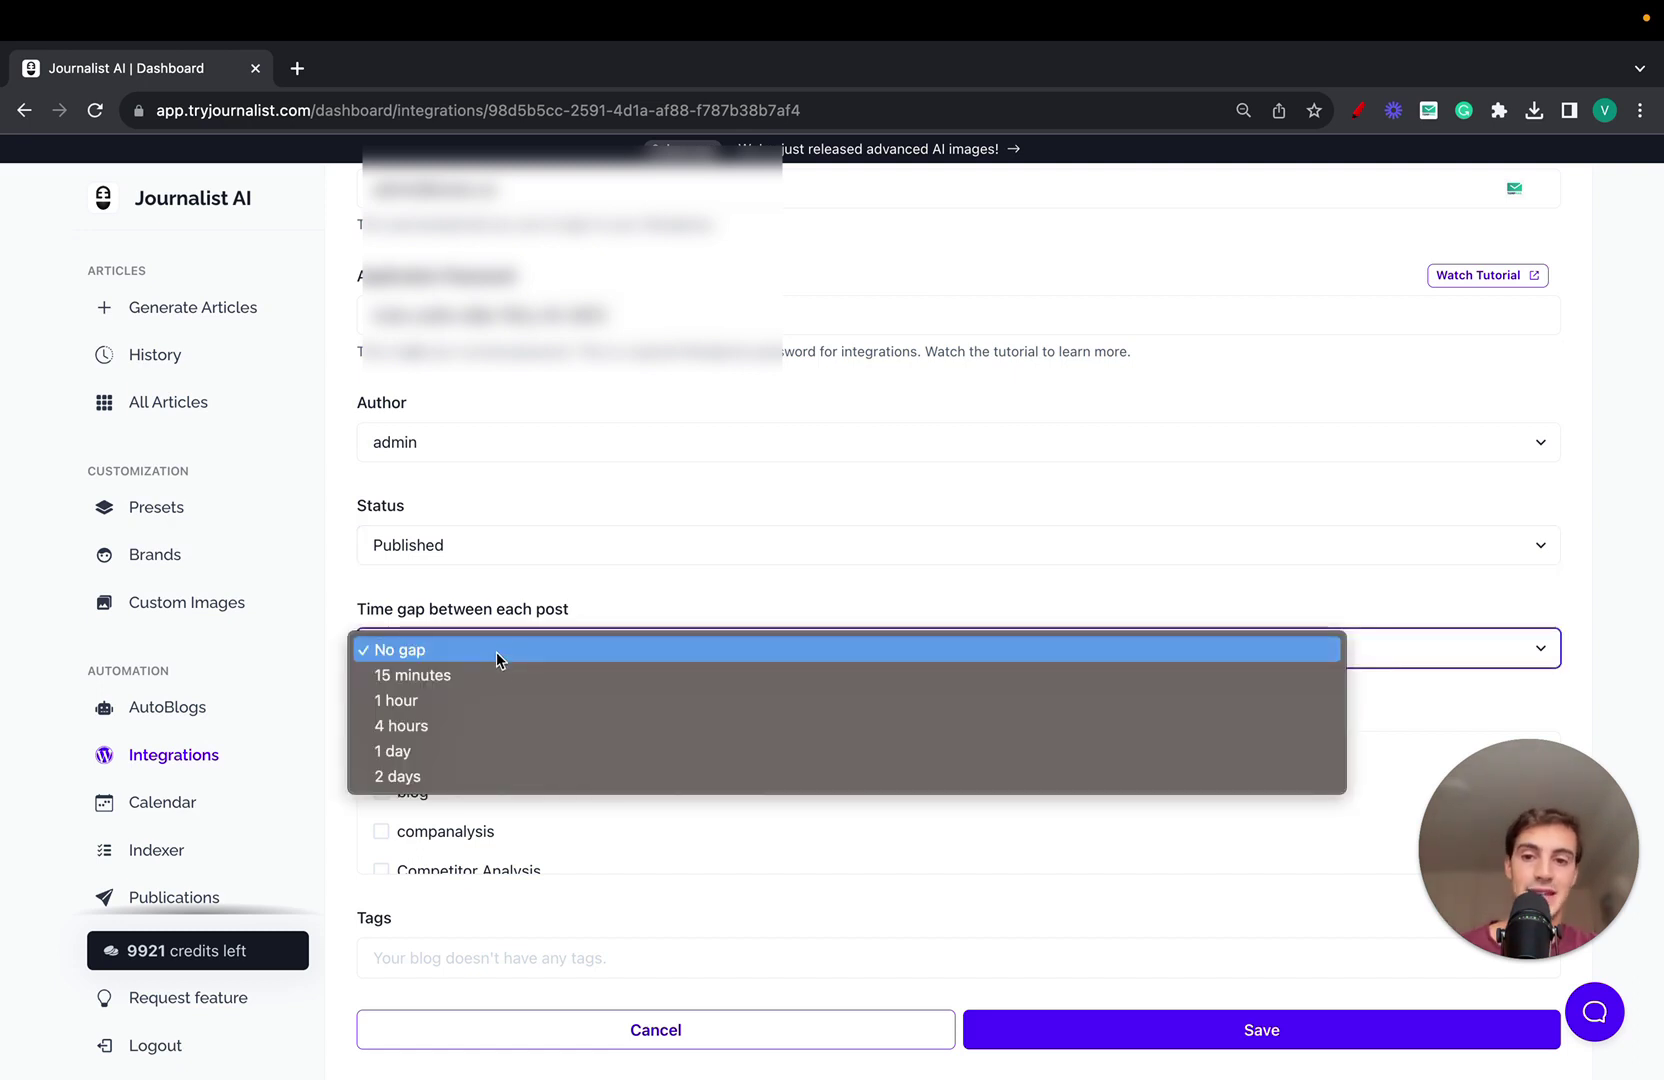
{"action": "left_click", "coordinate": [477, 750]}
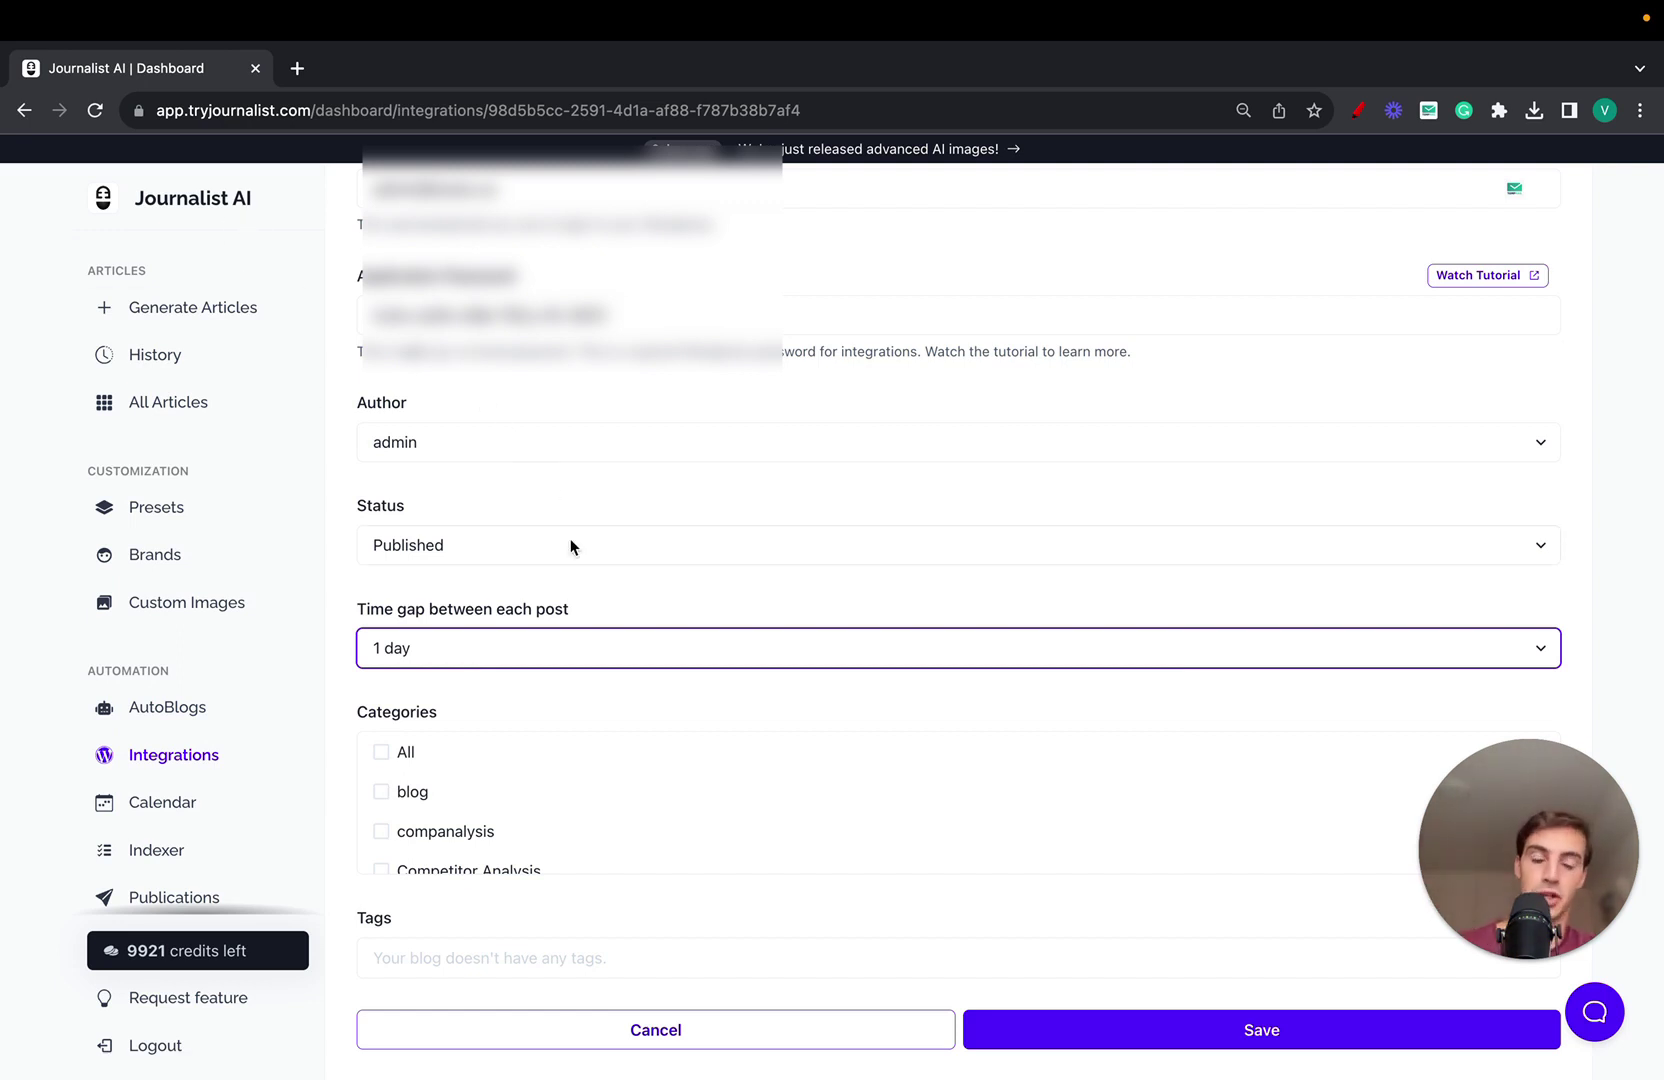
{"action": "left_click", "coordinate": [572, 654]}
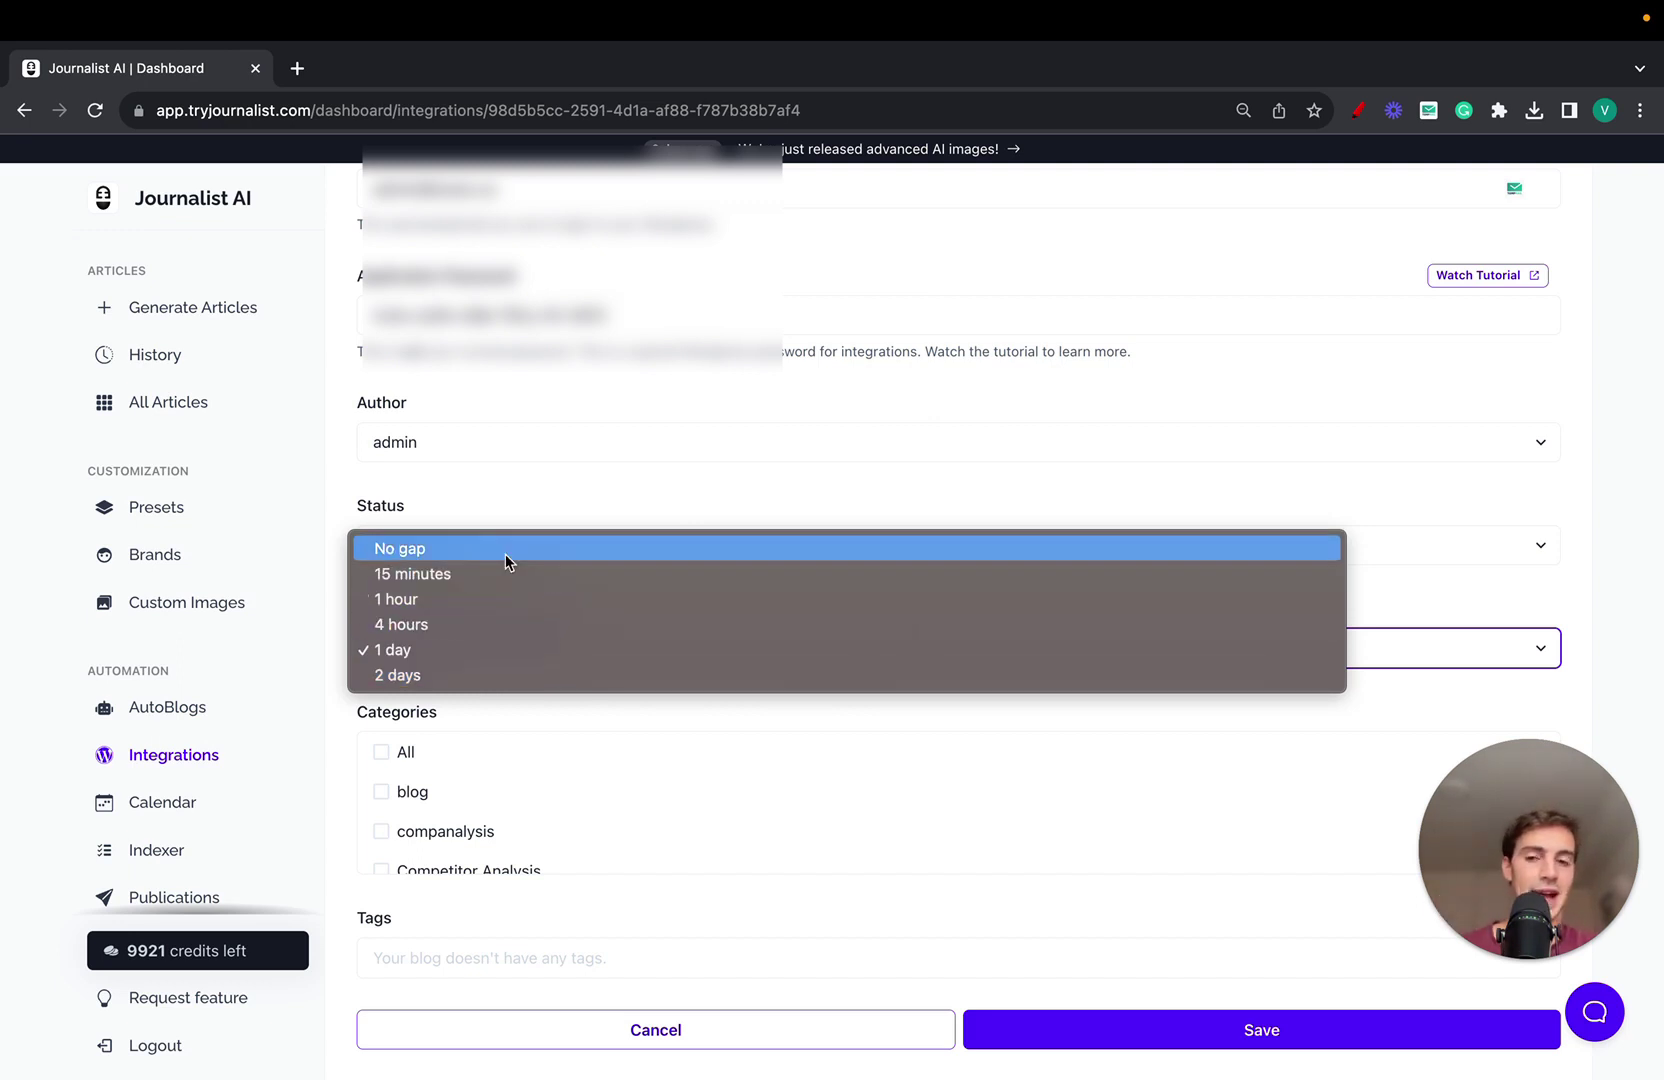
{"action": "left_click", "coordinate": [463, 578]}
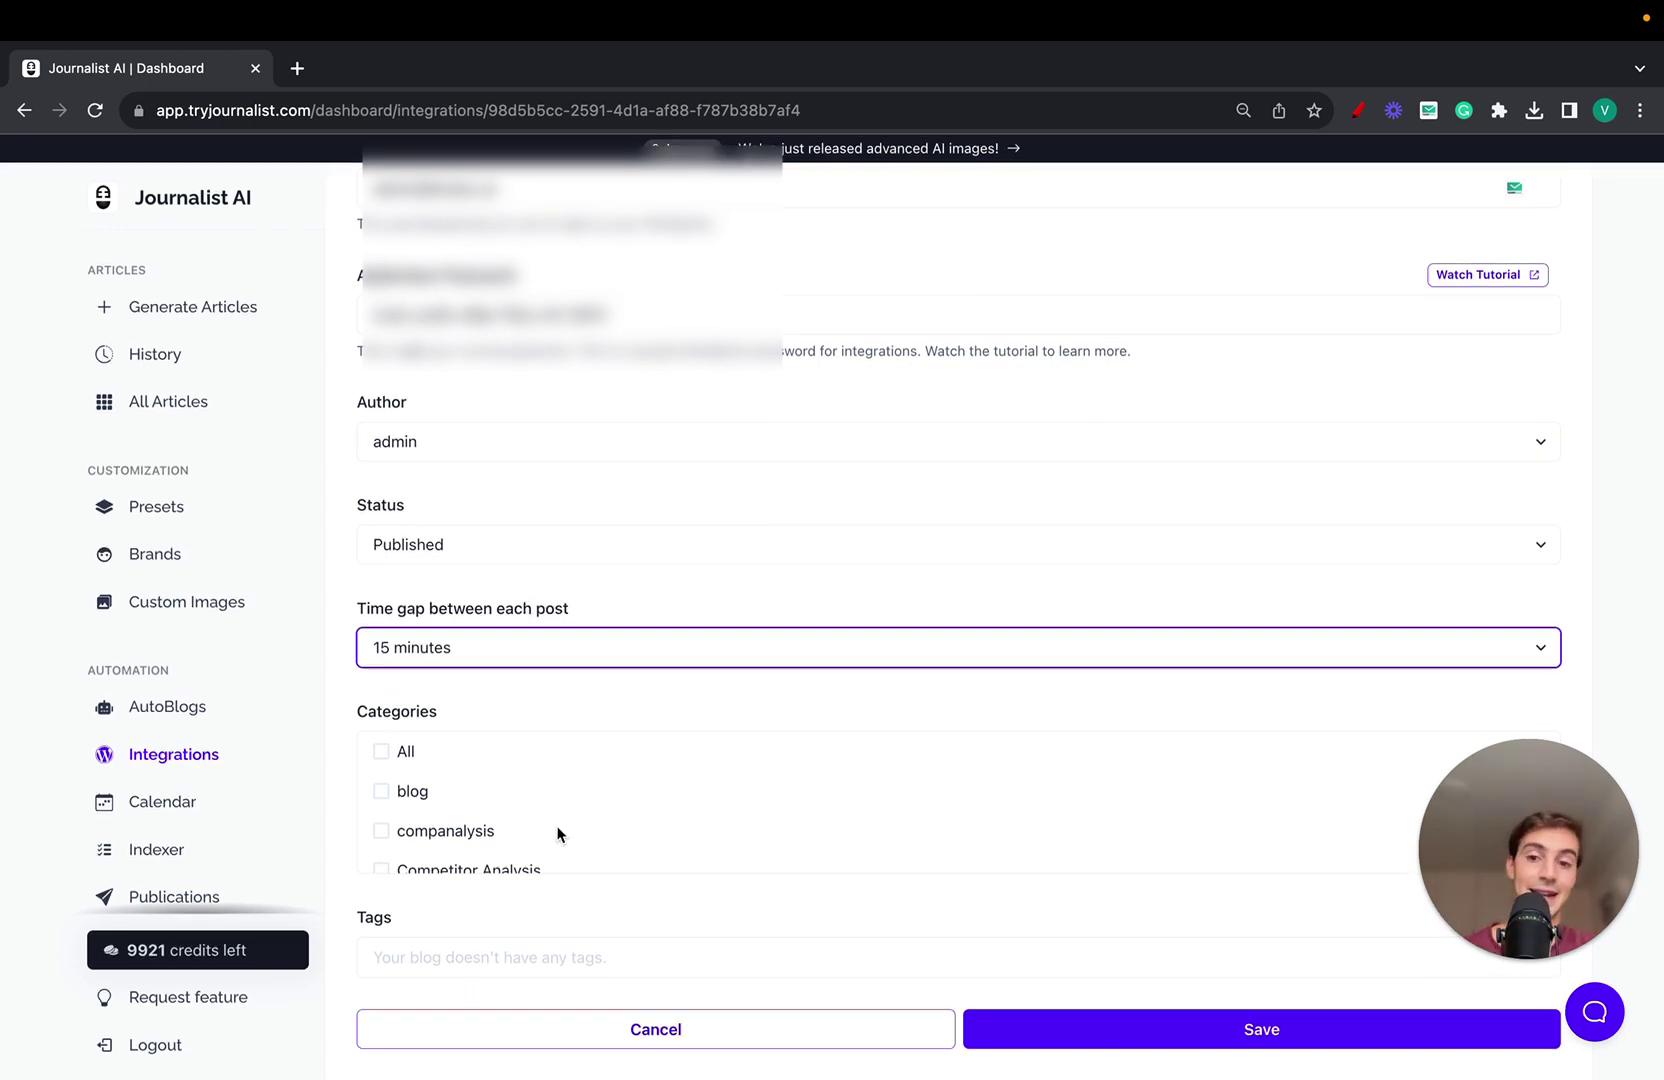
Look through the available categories and tick gmaps for the integration's posts.
{"action": "scroll", "coordinate": [557, 833], "scroll_direction": "down", "scroll_amount": 1}
{"action": "scroll", "coordinate": [557, 833], "scroll_direction": "down", "scroll_amount": 2}
{"action": "scroll", "coordinate": [557, 833], "scroll_direction": "up", "scroll_amount": 3}
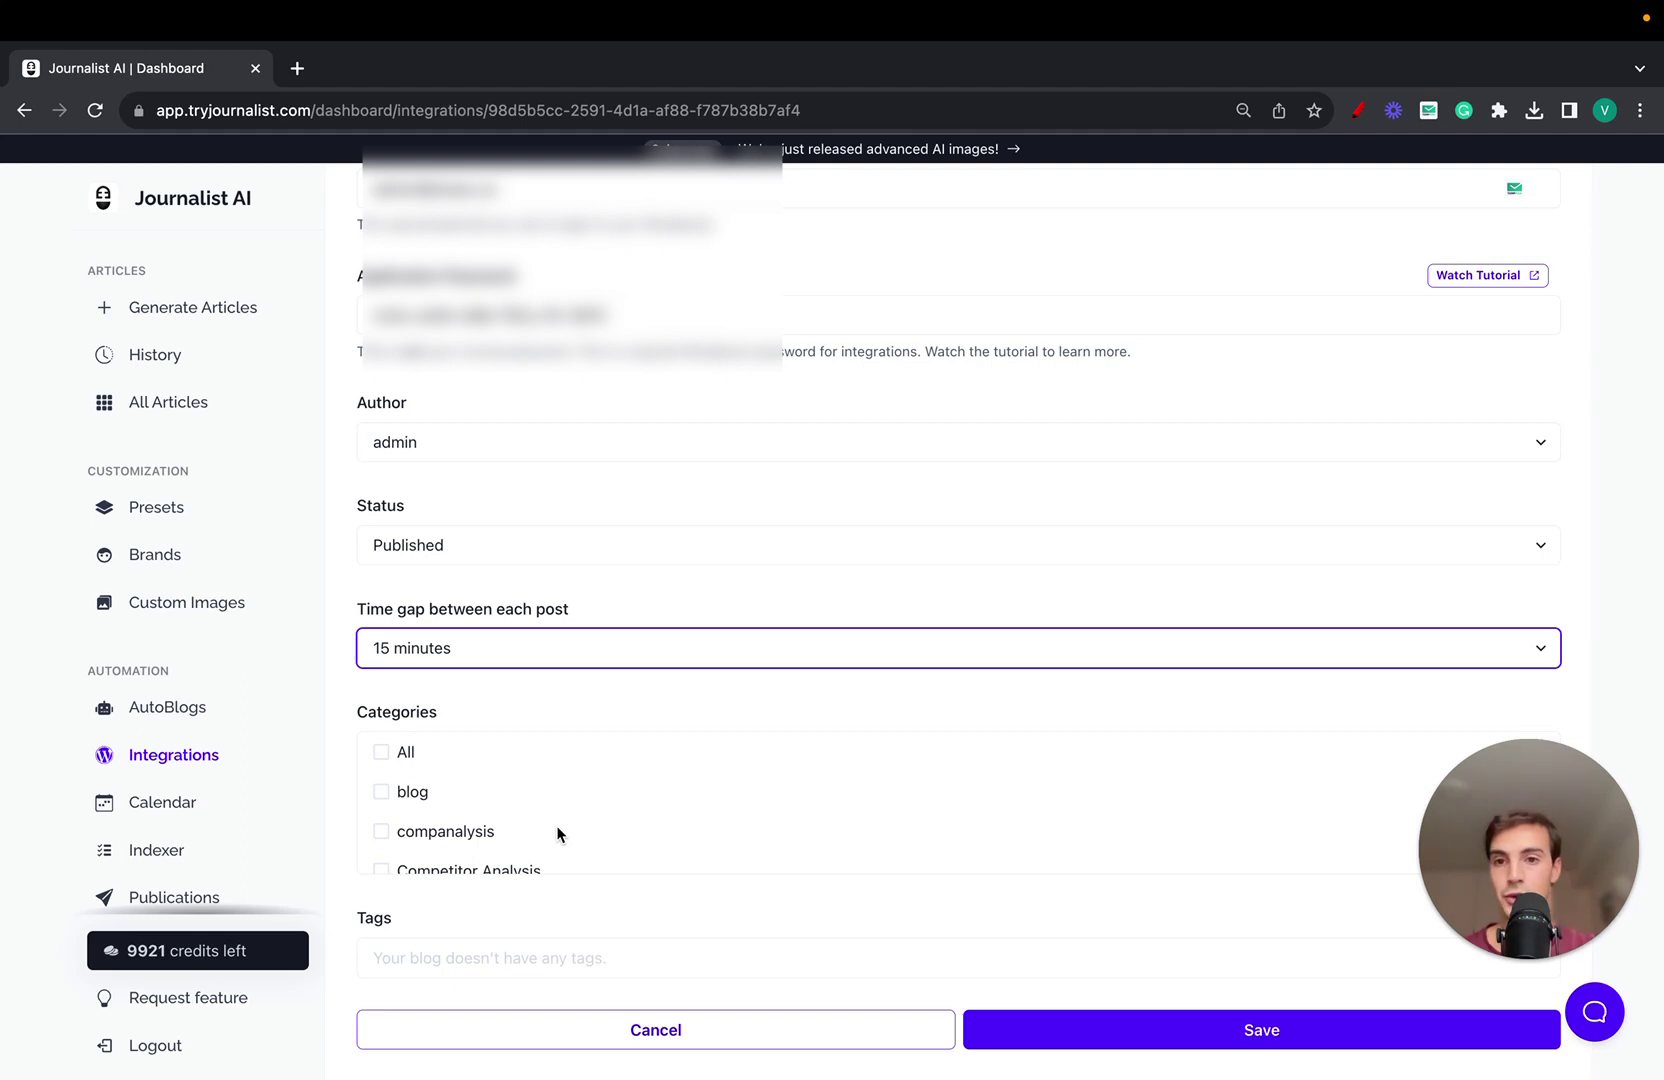
{"action": "scroll", "coordinate": [556, 826], "scroll_direction": "down", "scroll_amount": 5}
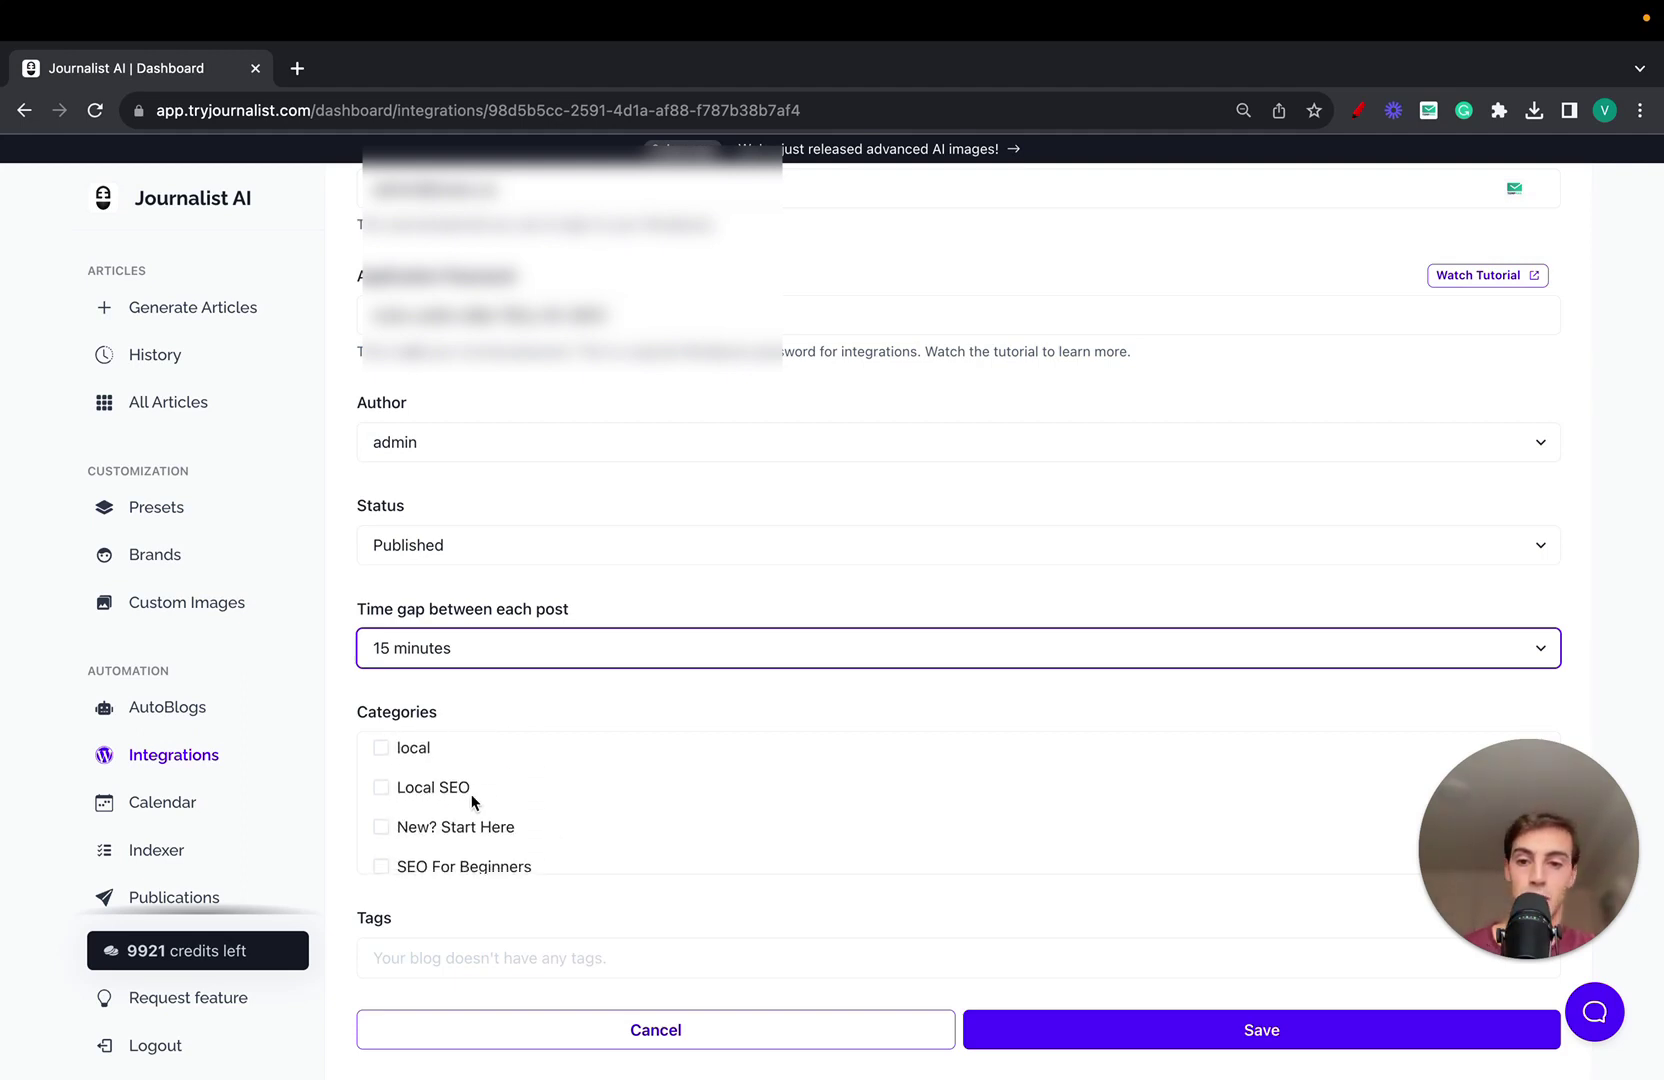
{"action": "scroll", "coordinate": [472, 800], "scroll_direction": "up", "scroll_amount": 6}
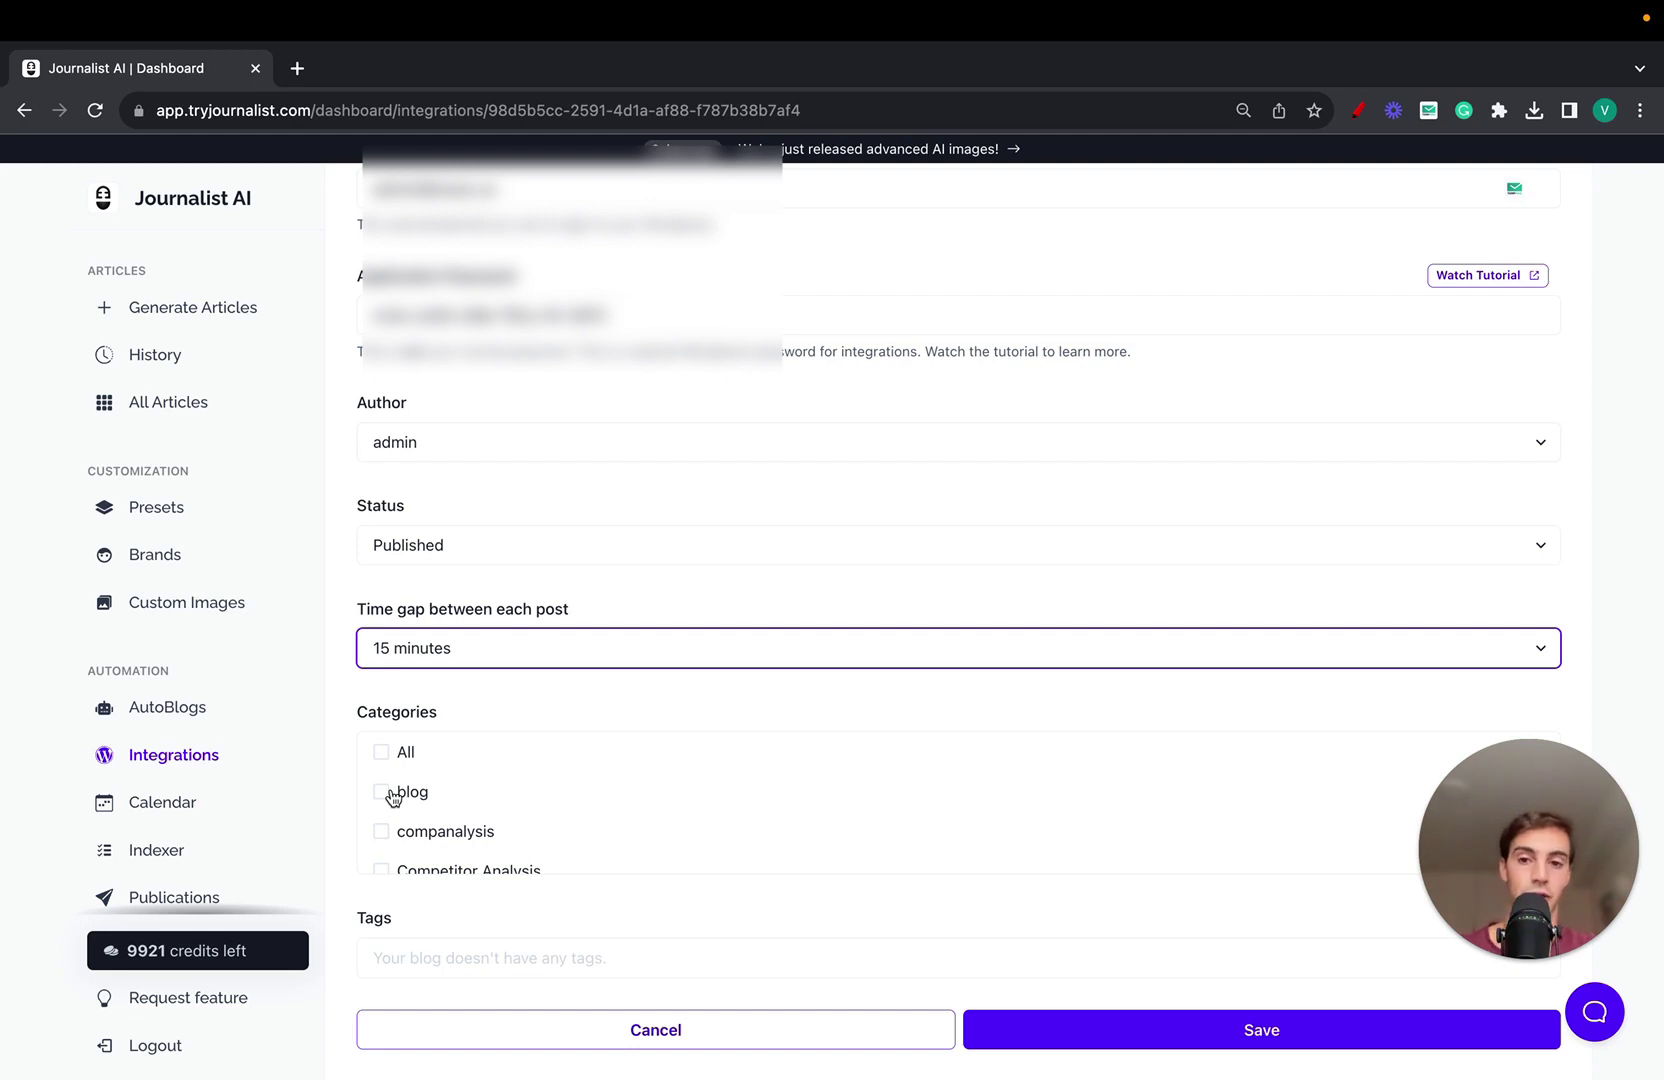
{"action": "left_click", "coordinate": [381, 752]}
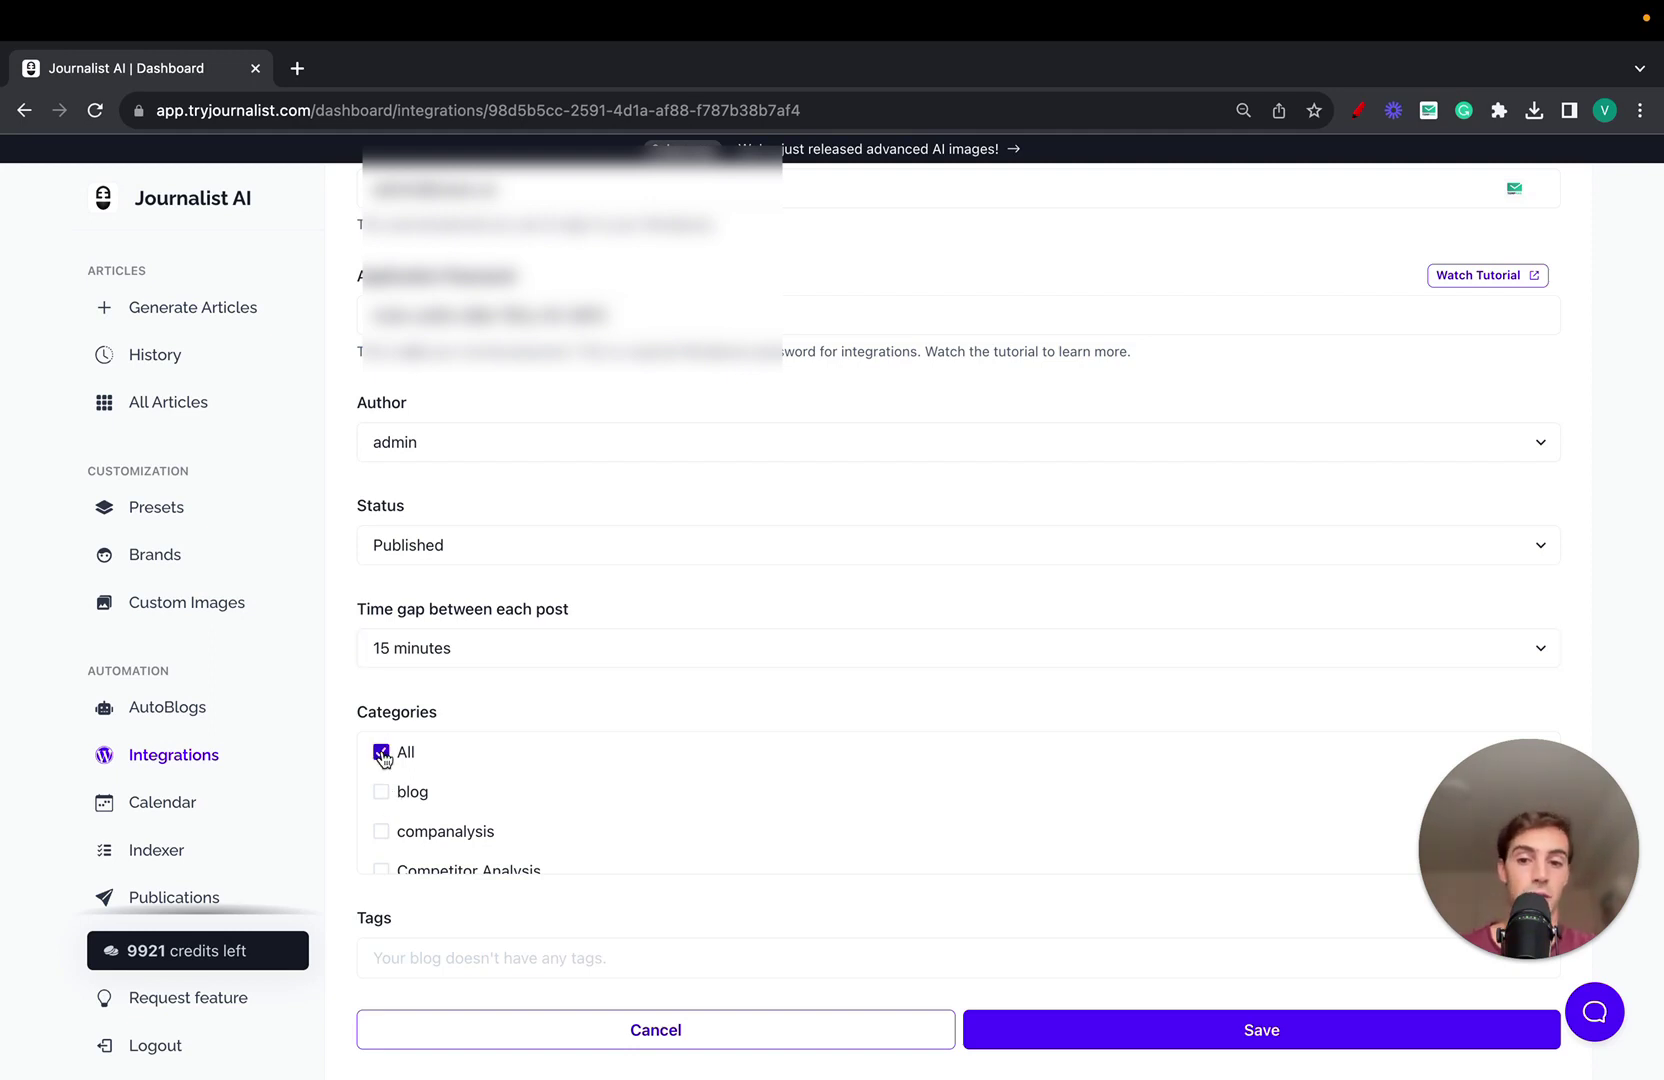
{"action": "left_click", "coordinate": [381, 752]}
{"action": "scroll", "coordinate": [381, 792], "scroll_direction": "down", "scroll_amount": 3}
{"action": "left_click", "coordinate": [382, 805]}
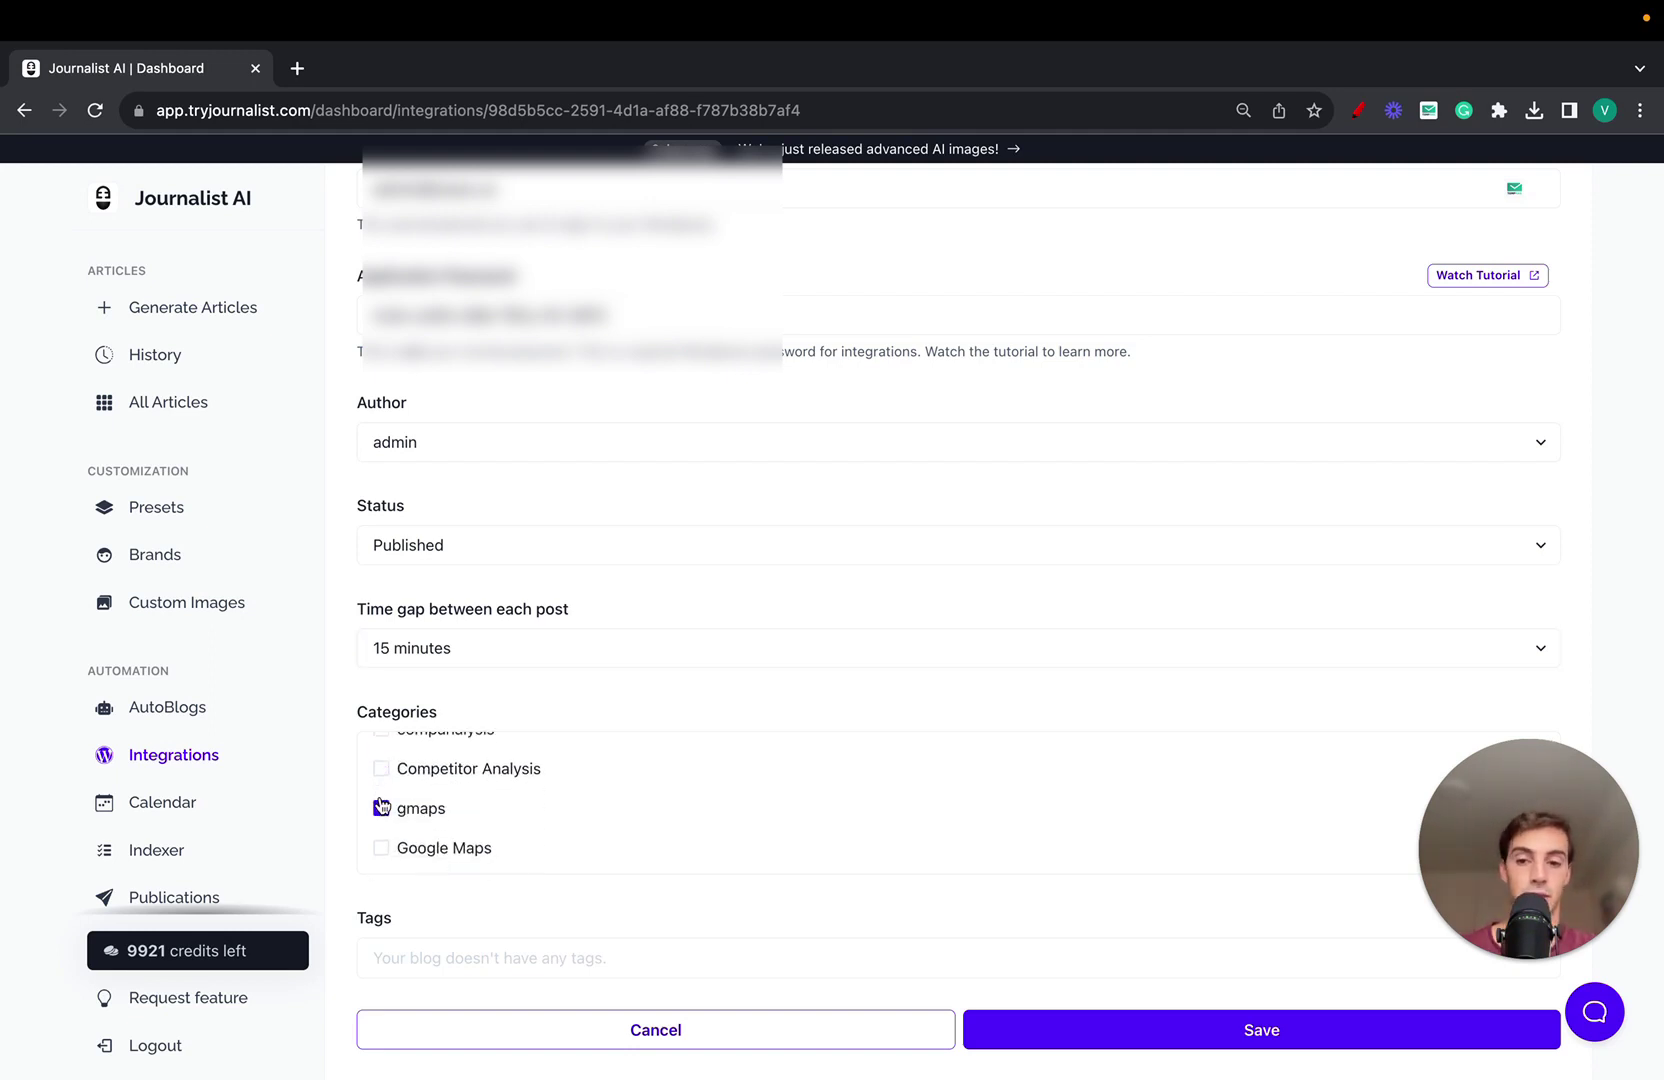
Tick the All category and save the integration settings.
{"action": "scroll", "coordinate": [382, 815], "scroll_direction": "up", "scroll_amount": 1}
{"action": "scroll", "coordinate": [382, 826], "scroll_direction": "up", "scroll_amount": 3}
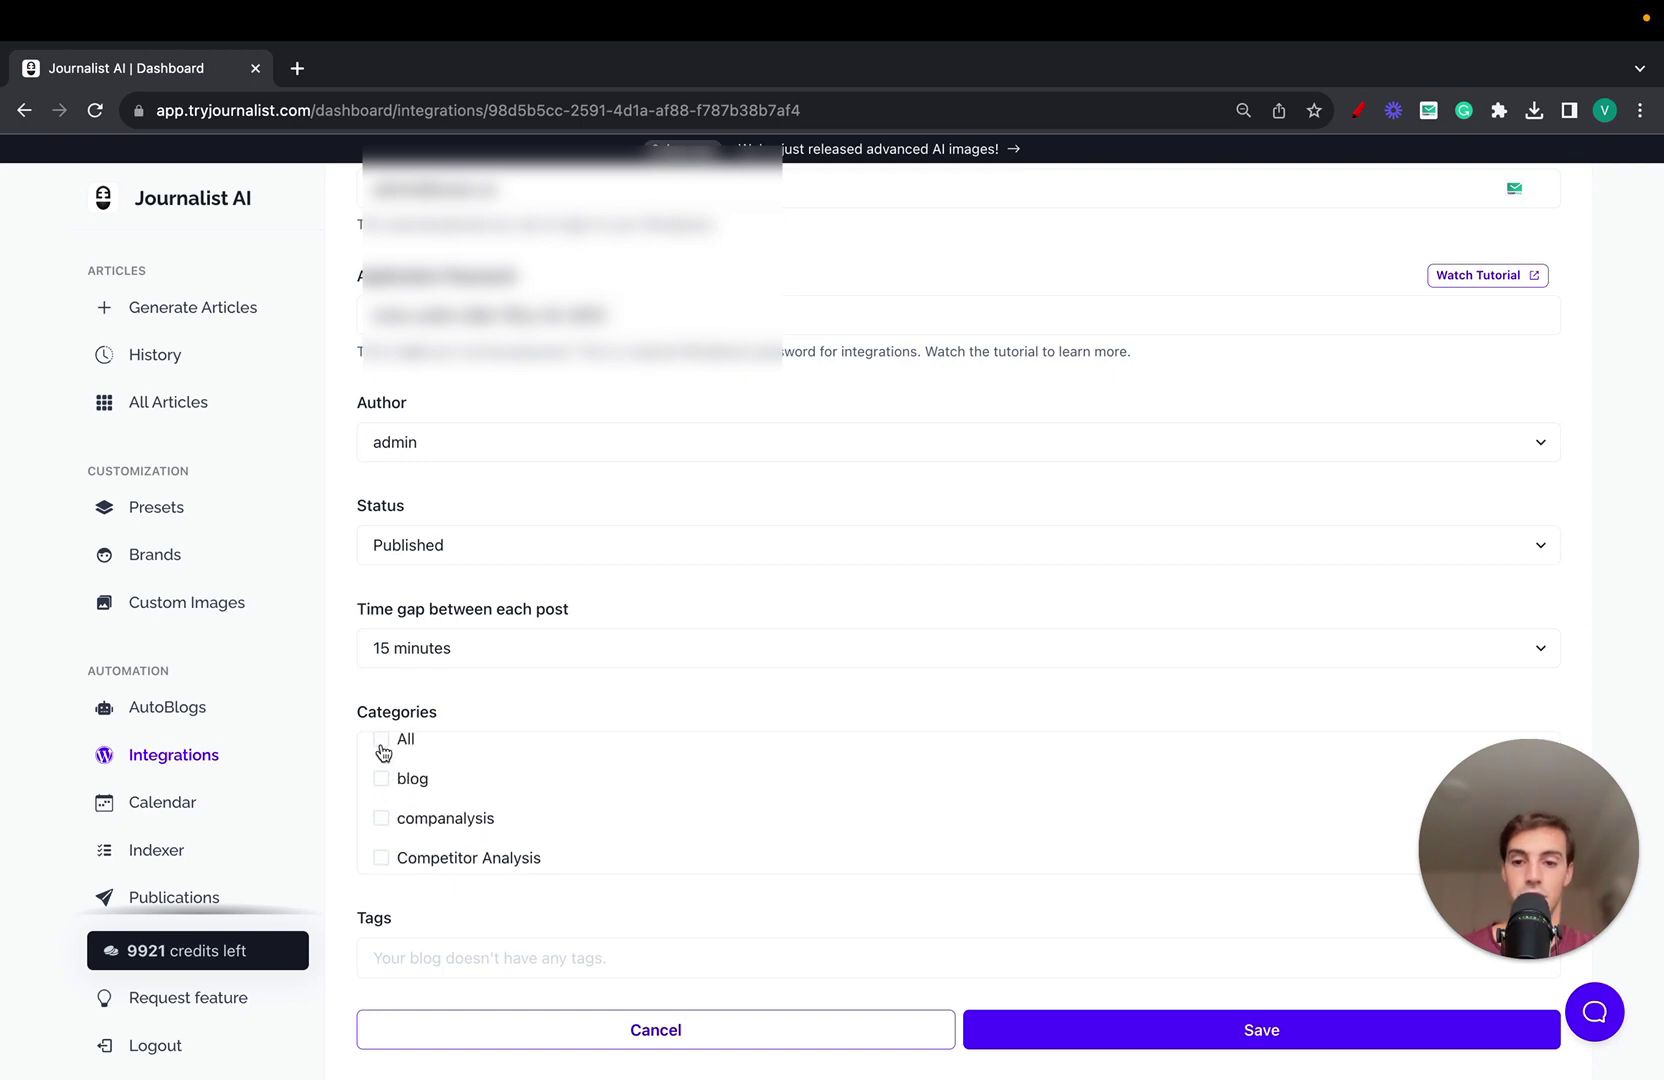
{"action": "left_click", "coordinate": [381, 744]}
{"action": "scroll", "coordinate": [305, 869], "scroll_direction": "down", "scroll_amount": 2}
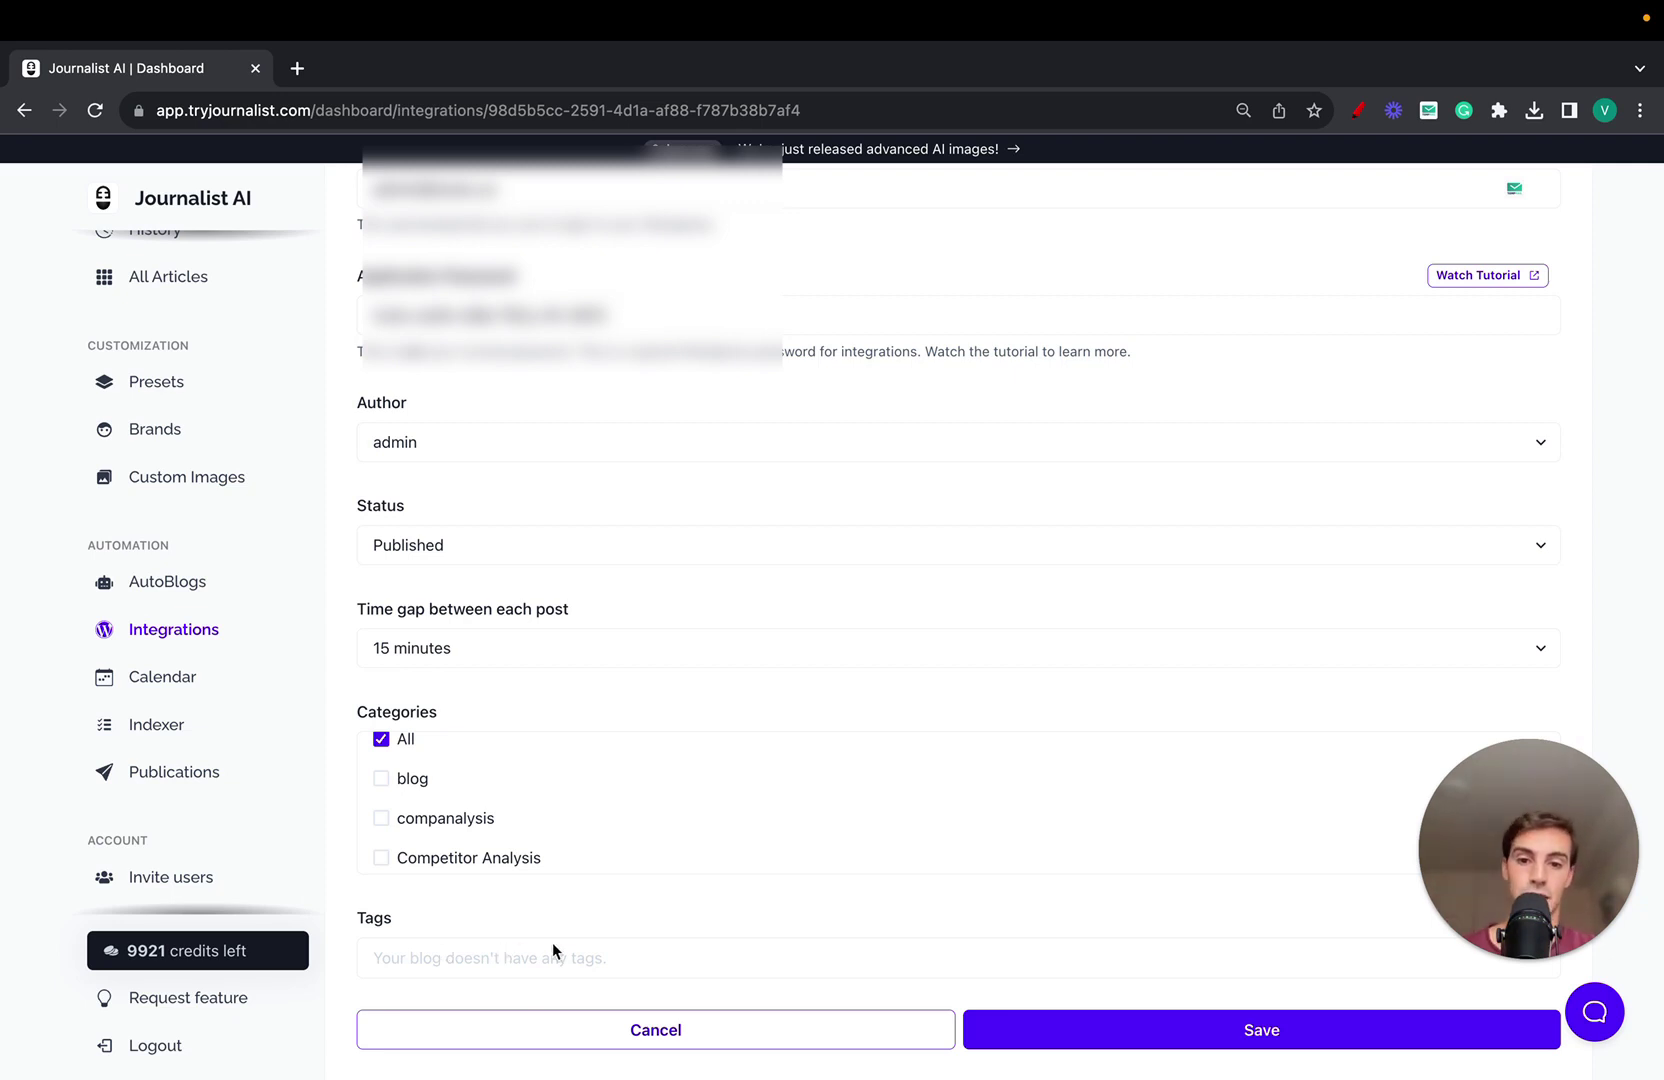
{"action": "left_click", "coordinate": [1066, 1040]}
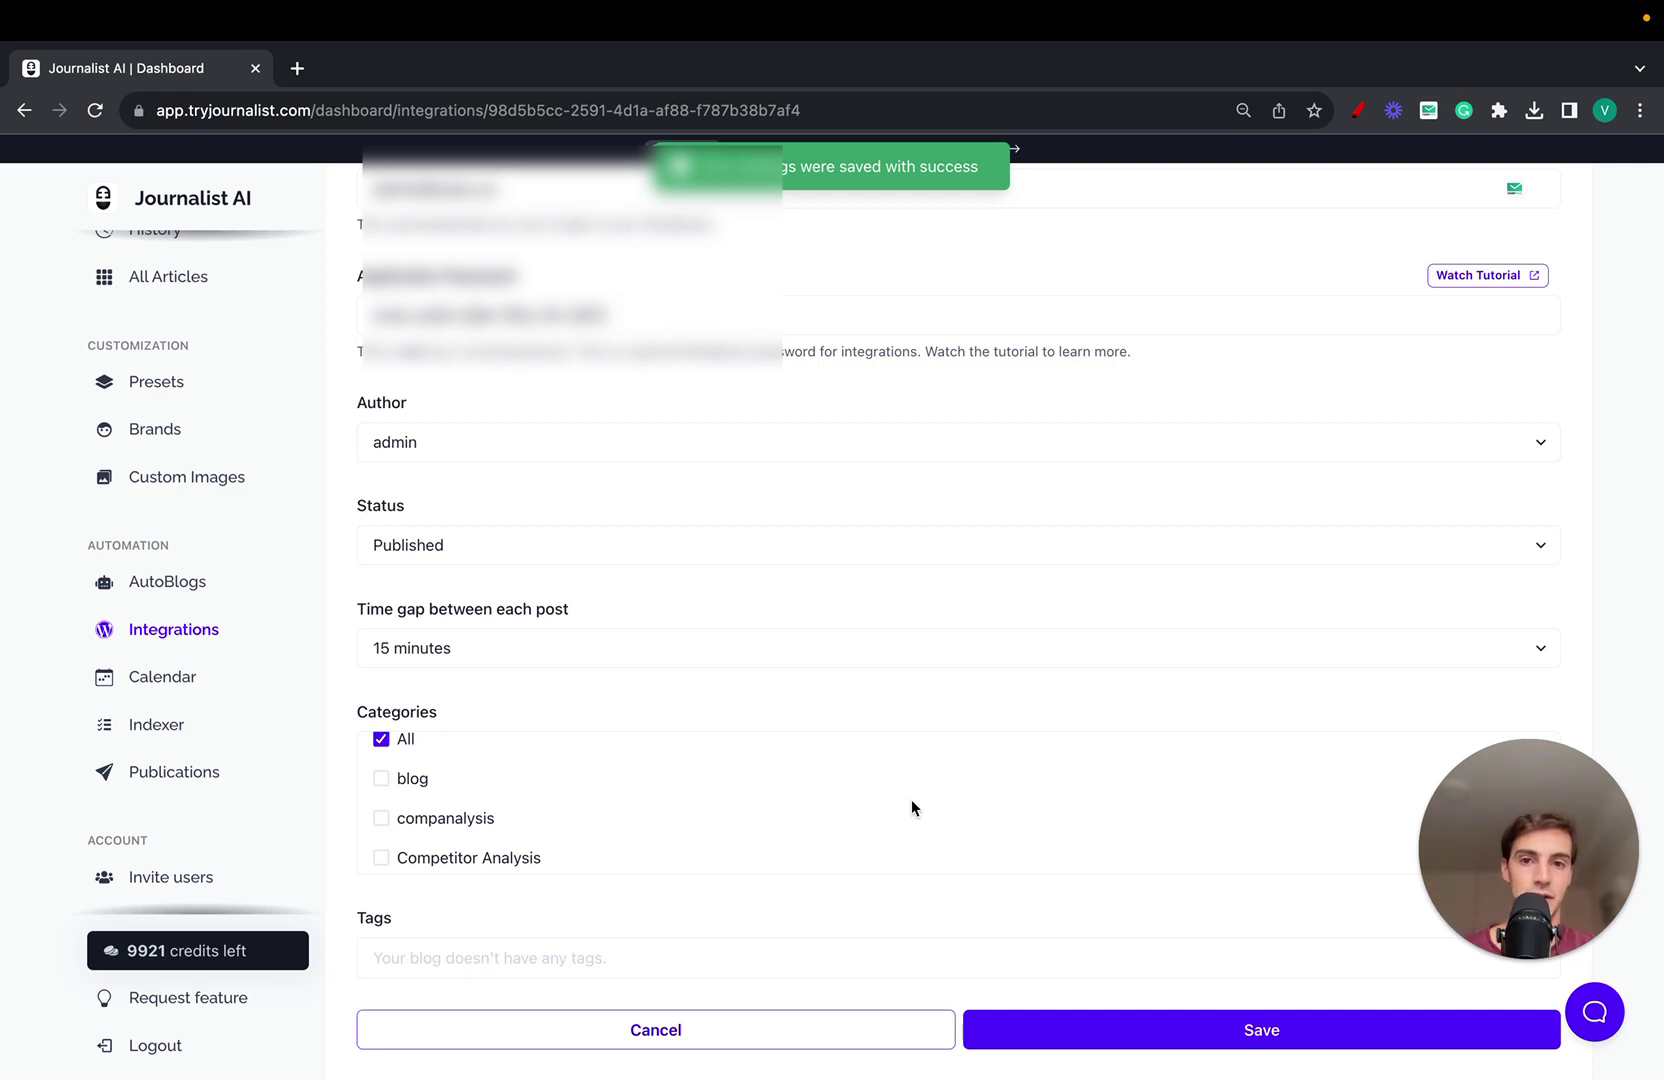
Open the third batch in the History, with three gardening tips titles, and view its articles.
{"action": "scroll", "coordinate": [134, 372], "scroll_direction": "up", "scroll_amount": 2}
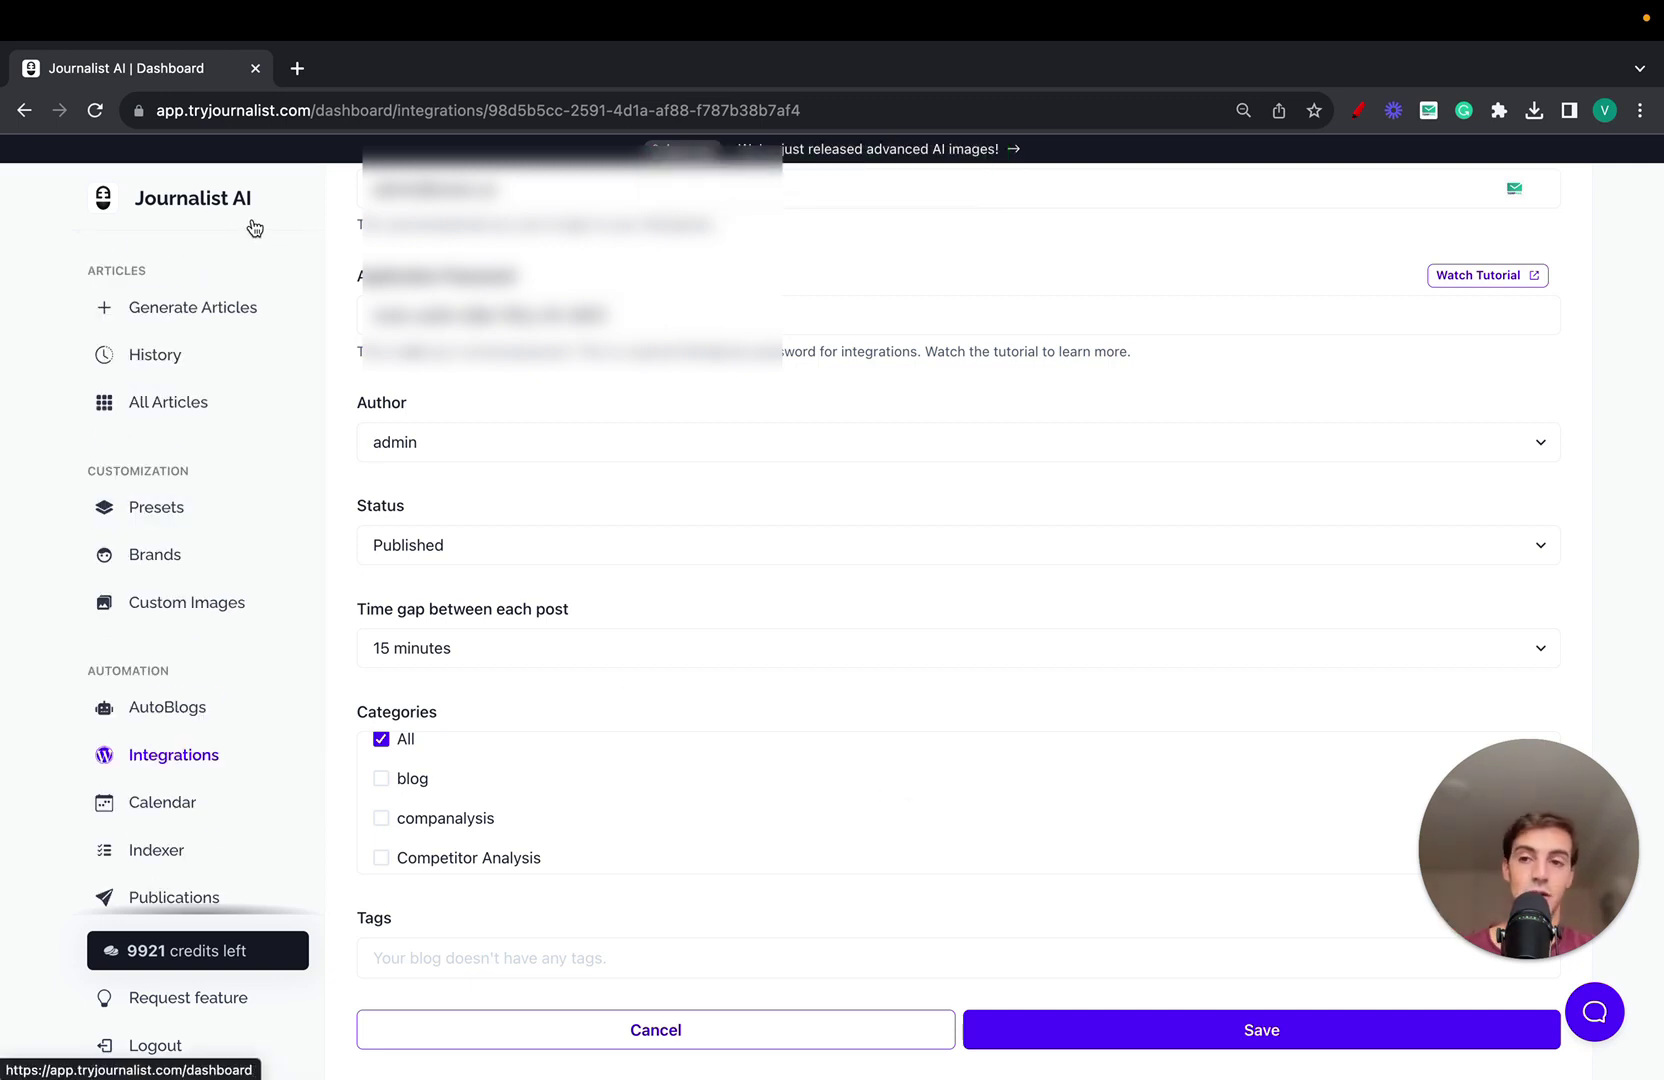
{"action": "left_click", "coordinate": [214, 360]}
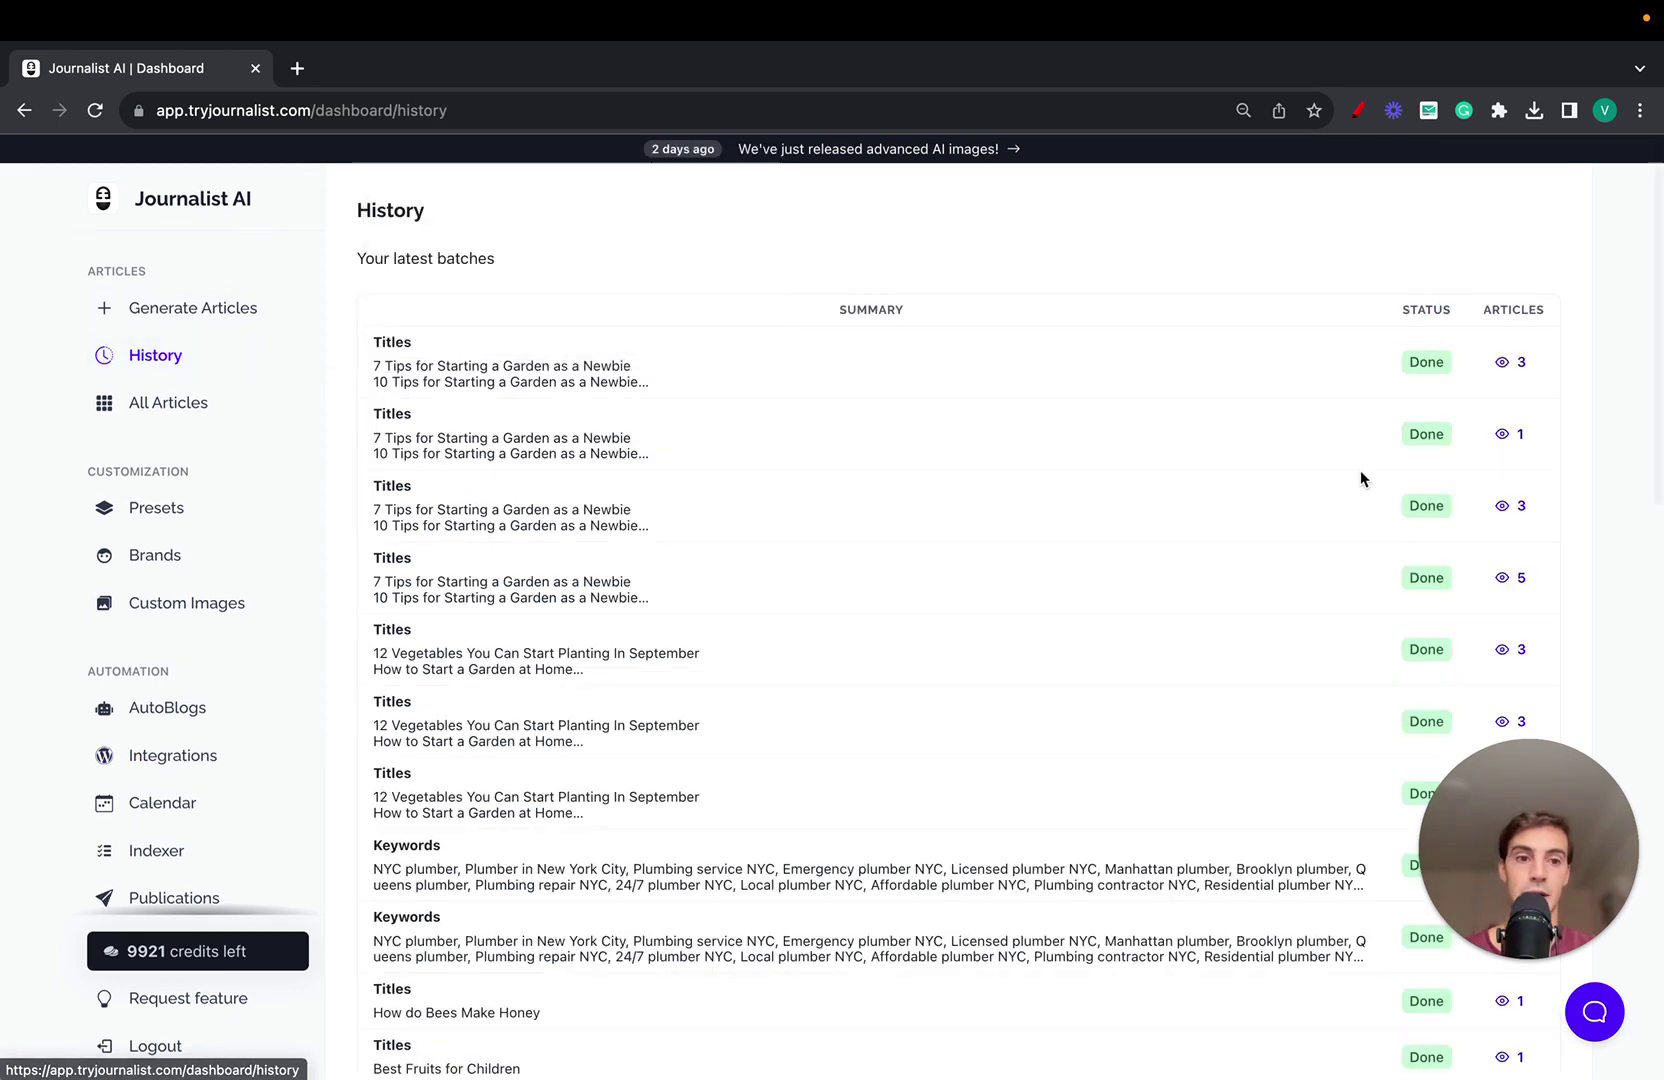
{"action": "left_click", "coordinate": [1513, 507]}
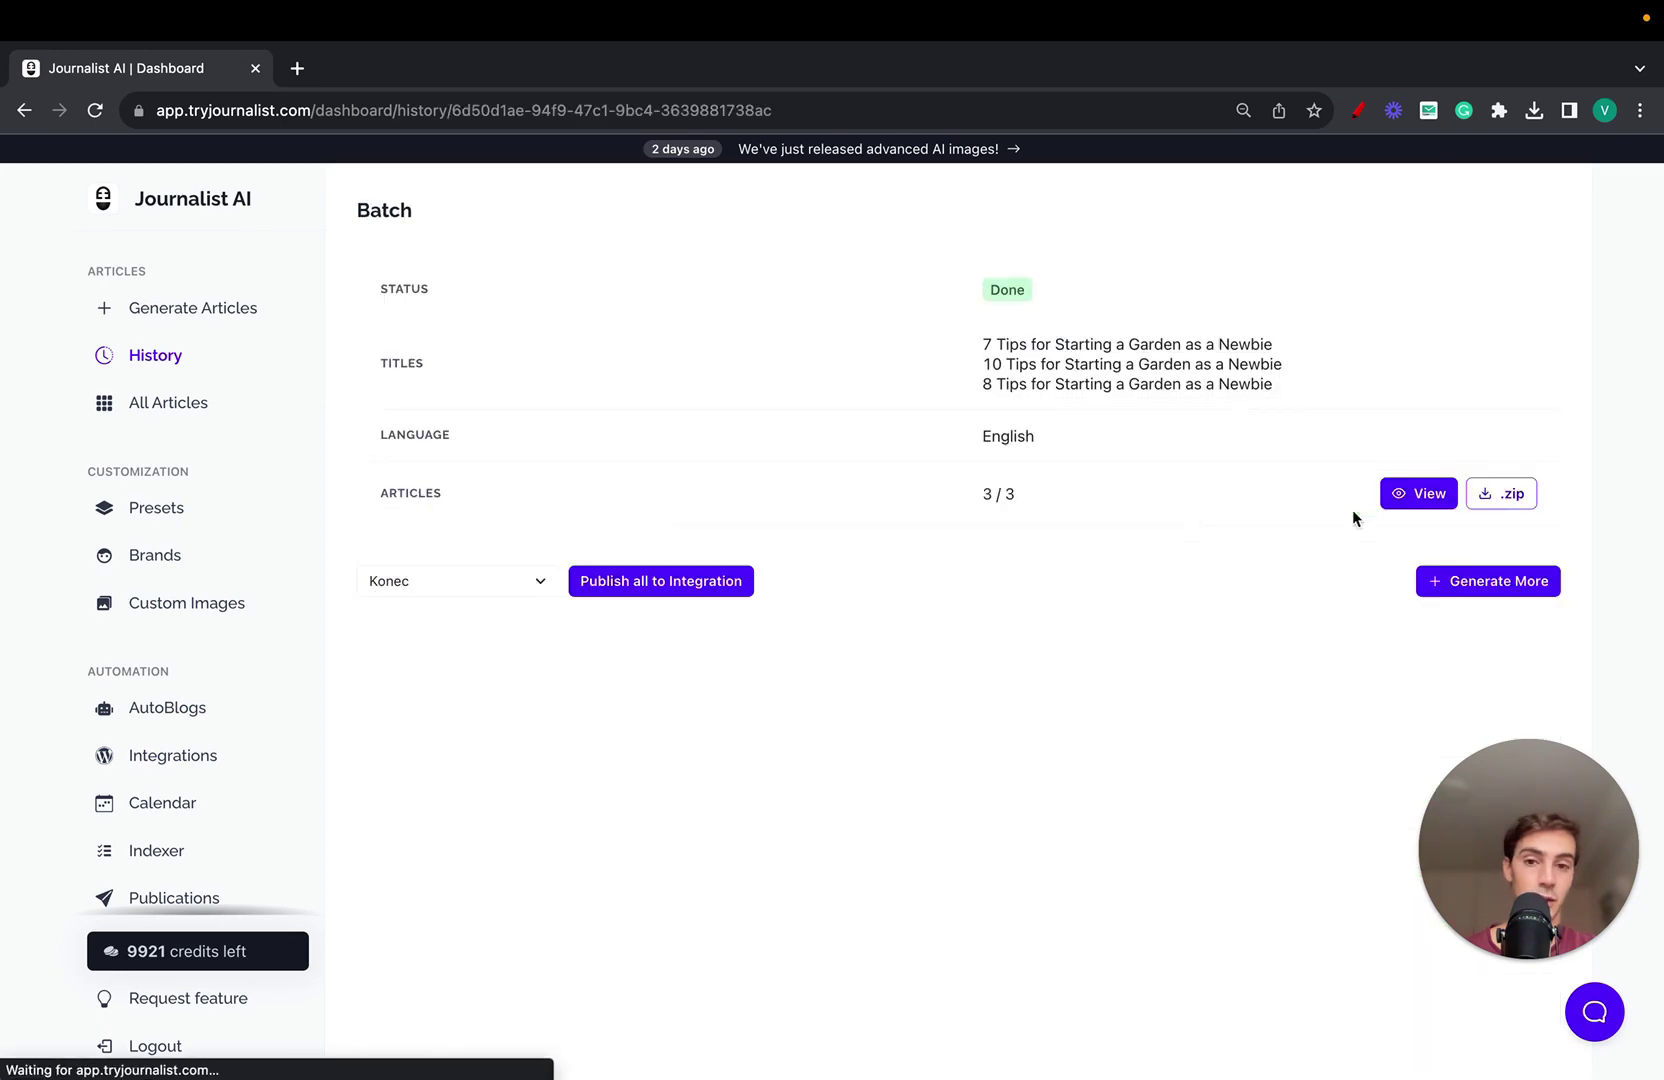
{"action": "left_click", "coordinate": [1419, 493]}
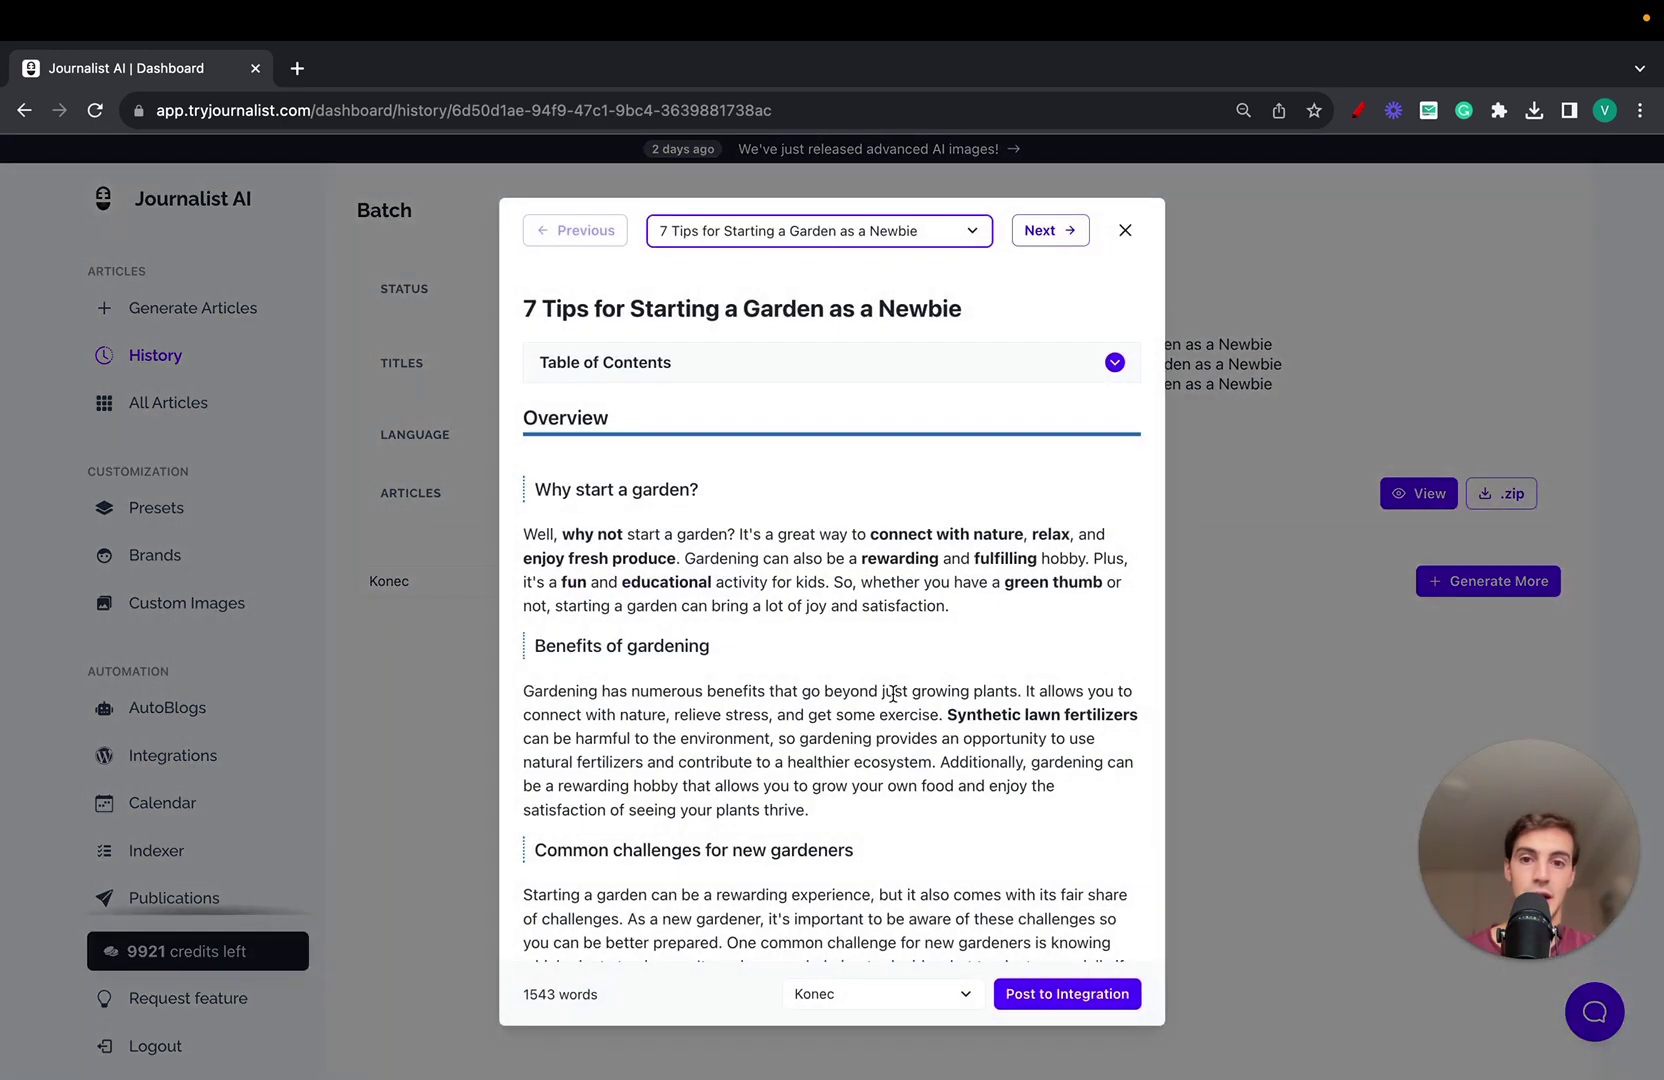
Open the History batch containing five gardening articles, view its first article and keep Konec as the target integration.
{"action": "left_click", "coordinate": [1178, 488]}
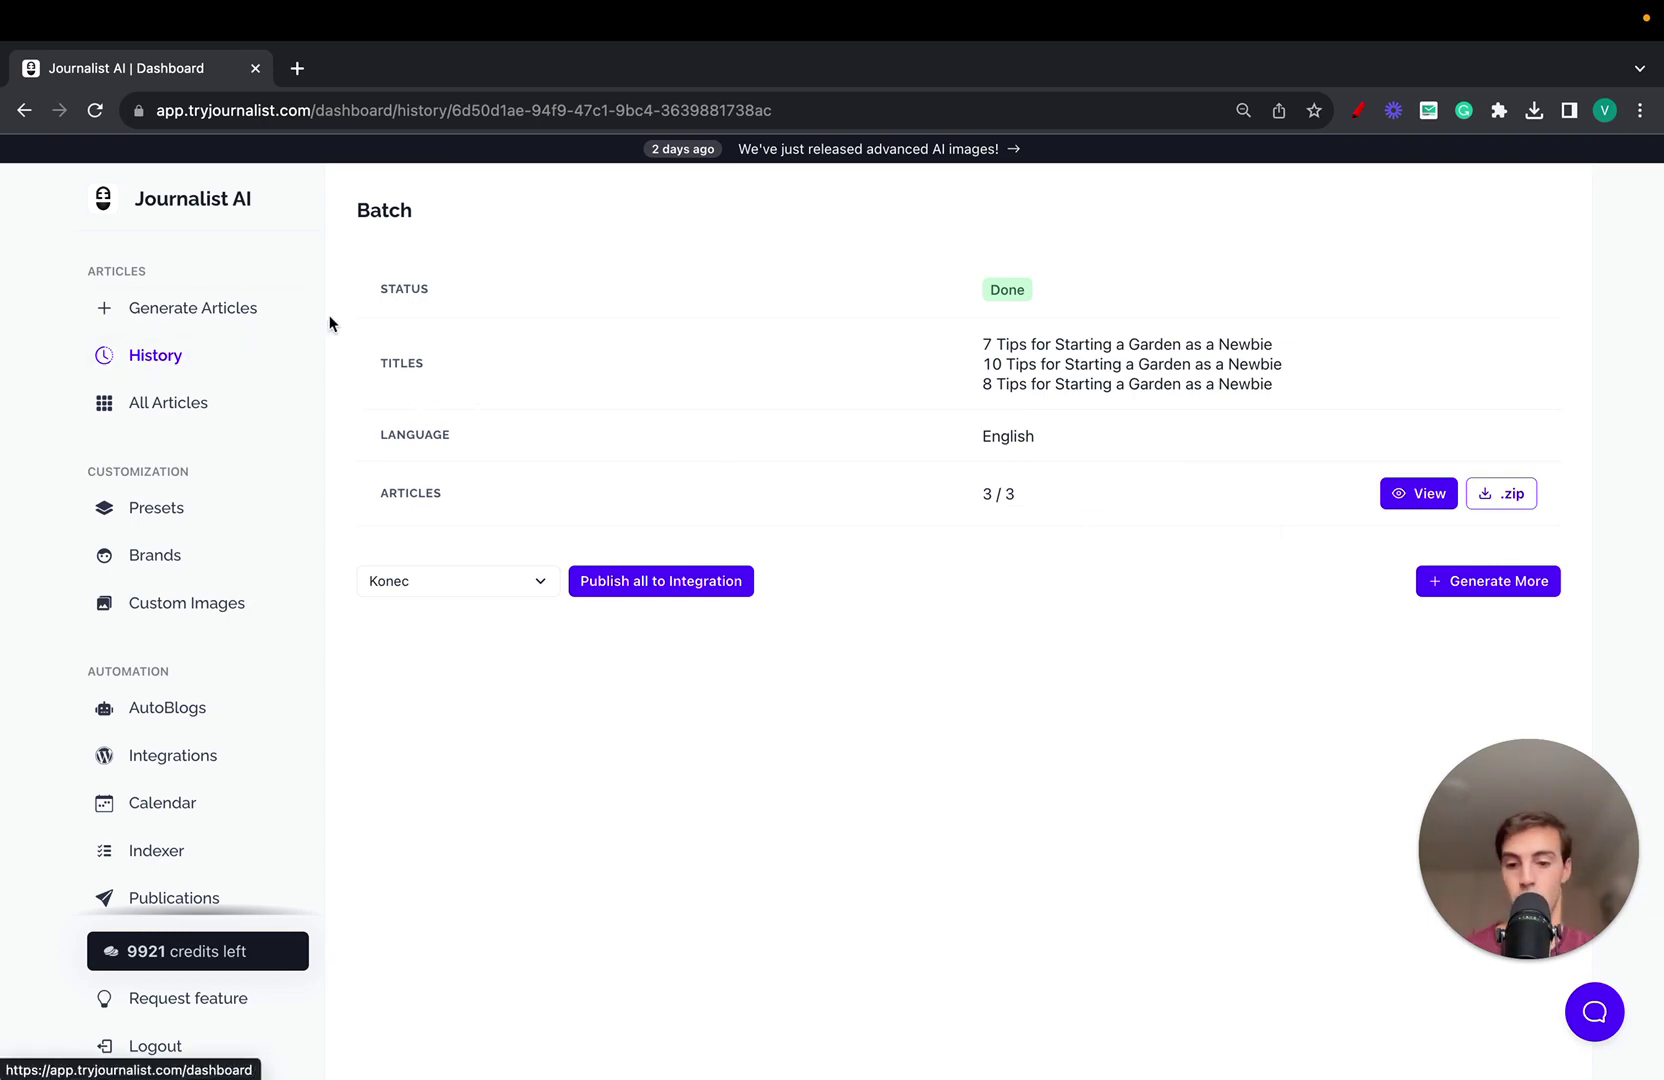
{"action": "left_click", "coordinate": [165, 372]}
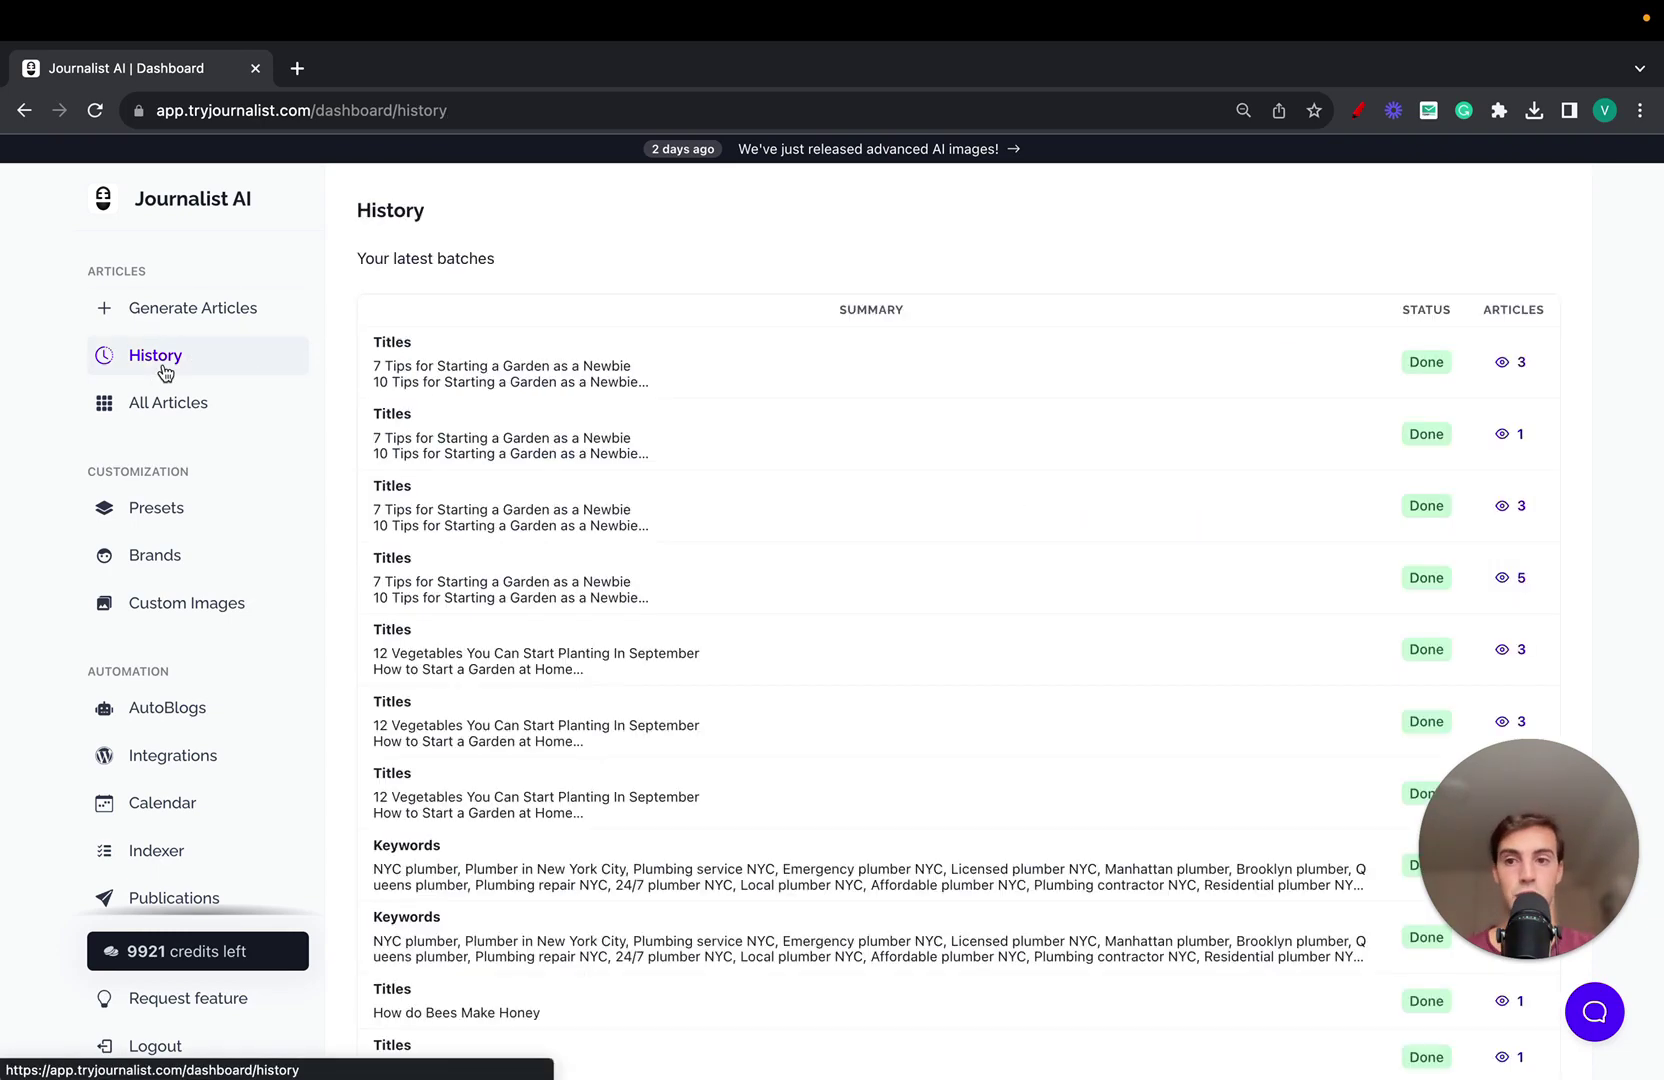
{"action": "scroll", "coordinate": [1124, 474], "scroll_direction": "down", "scroll_amount": 2}
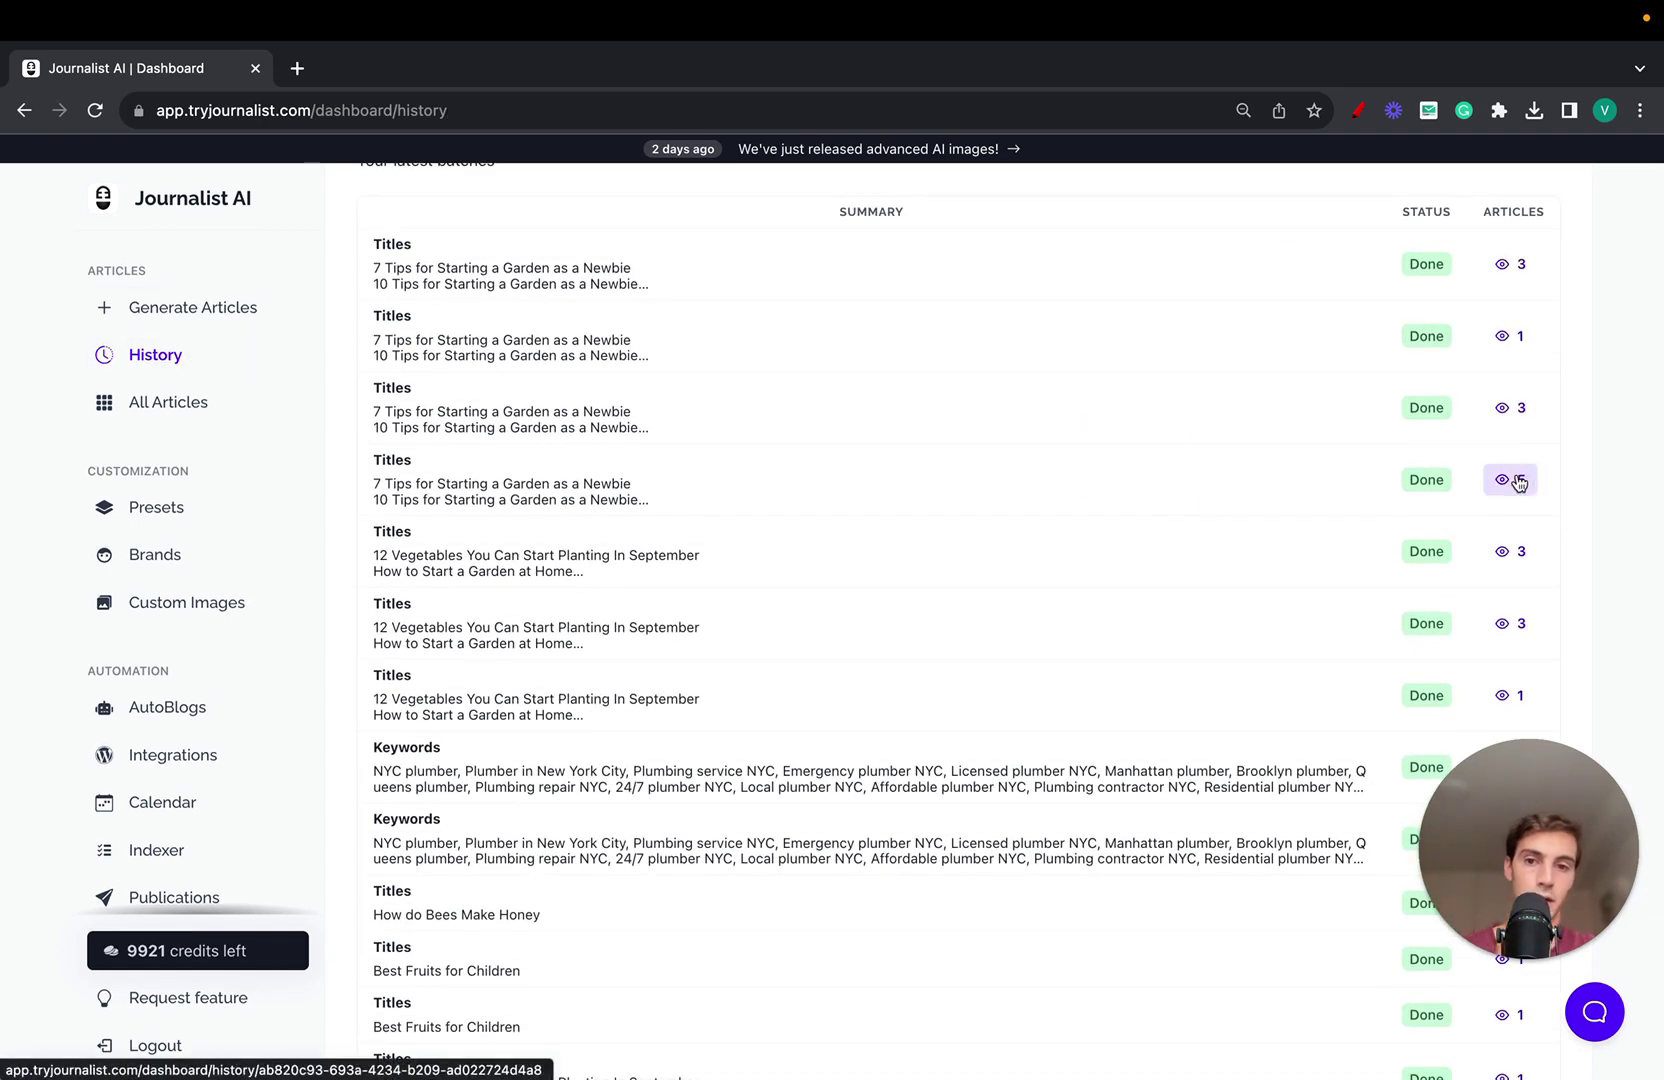
{"action": "left_click", "coordinate": [1518, 483]}
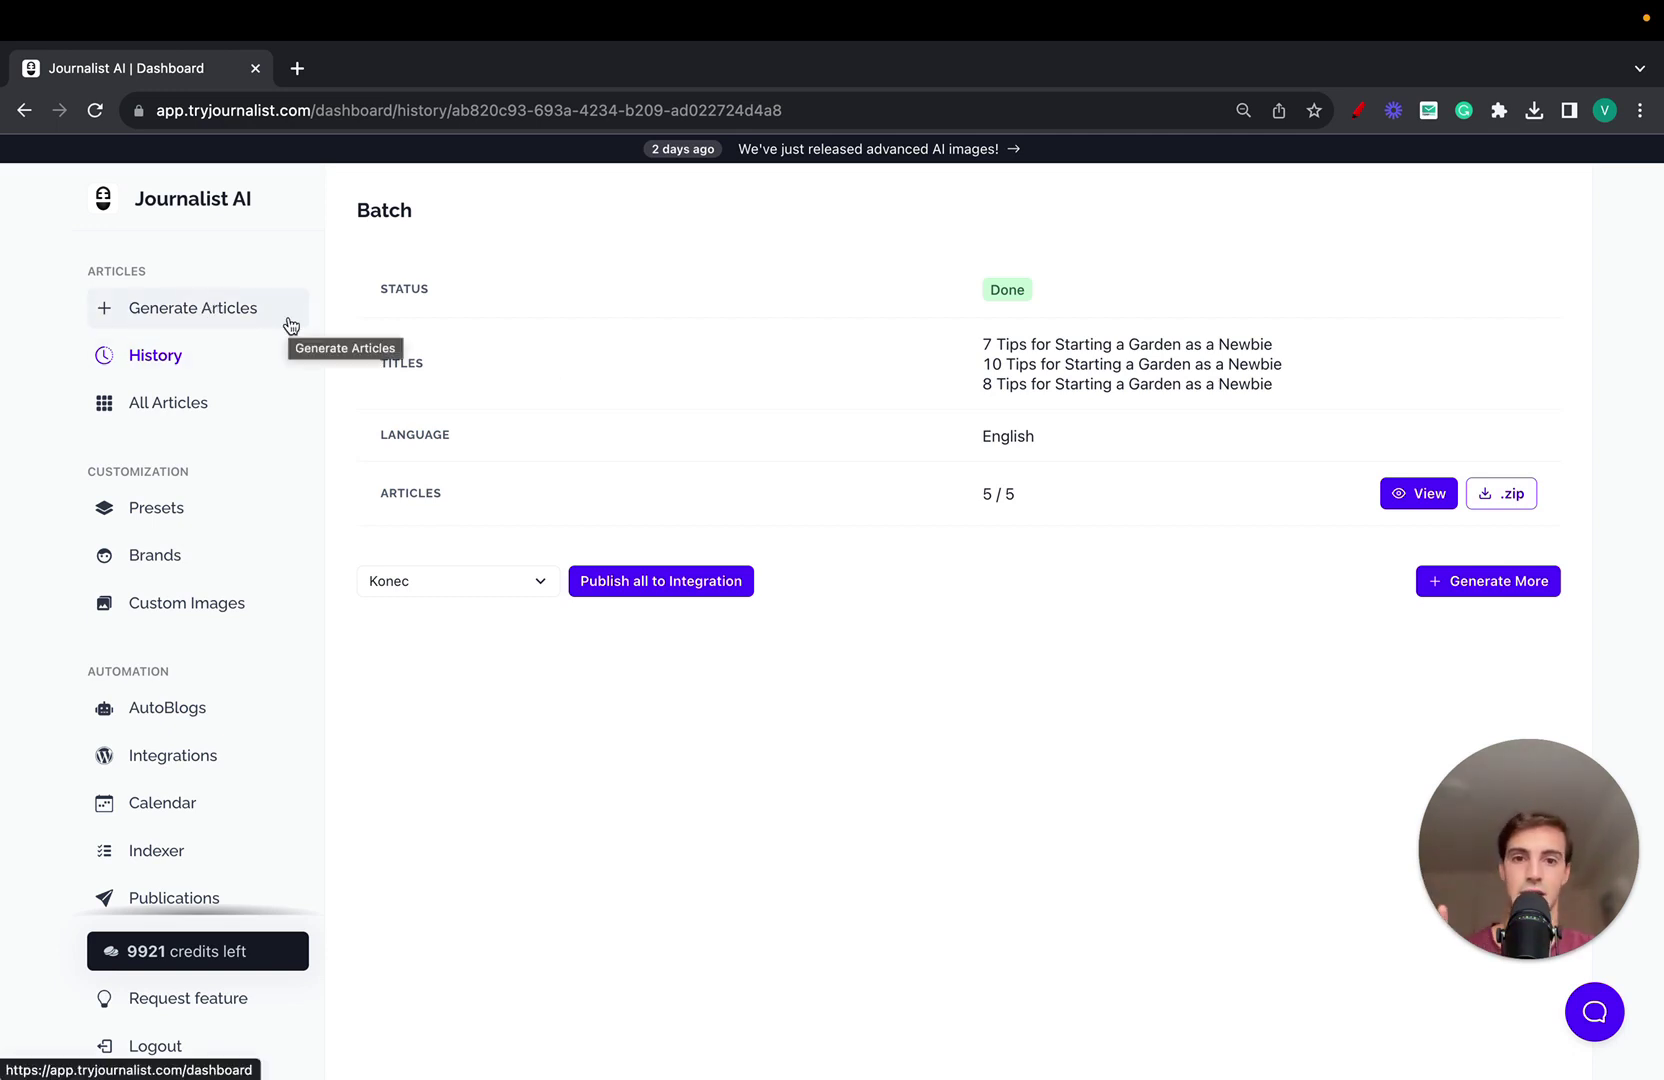
{"action": "left_click", "coordinate": [1388, 492]}
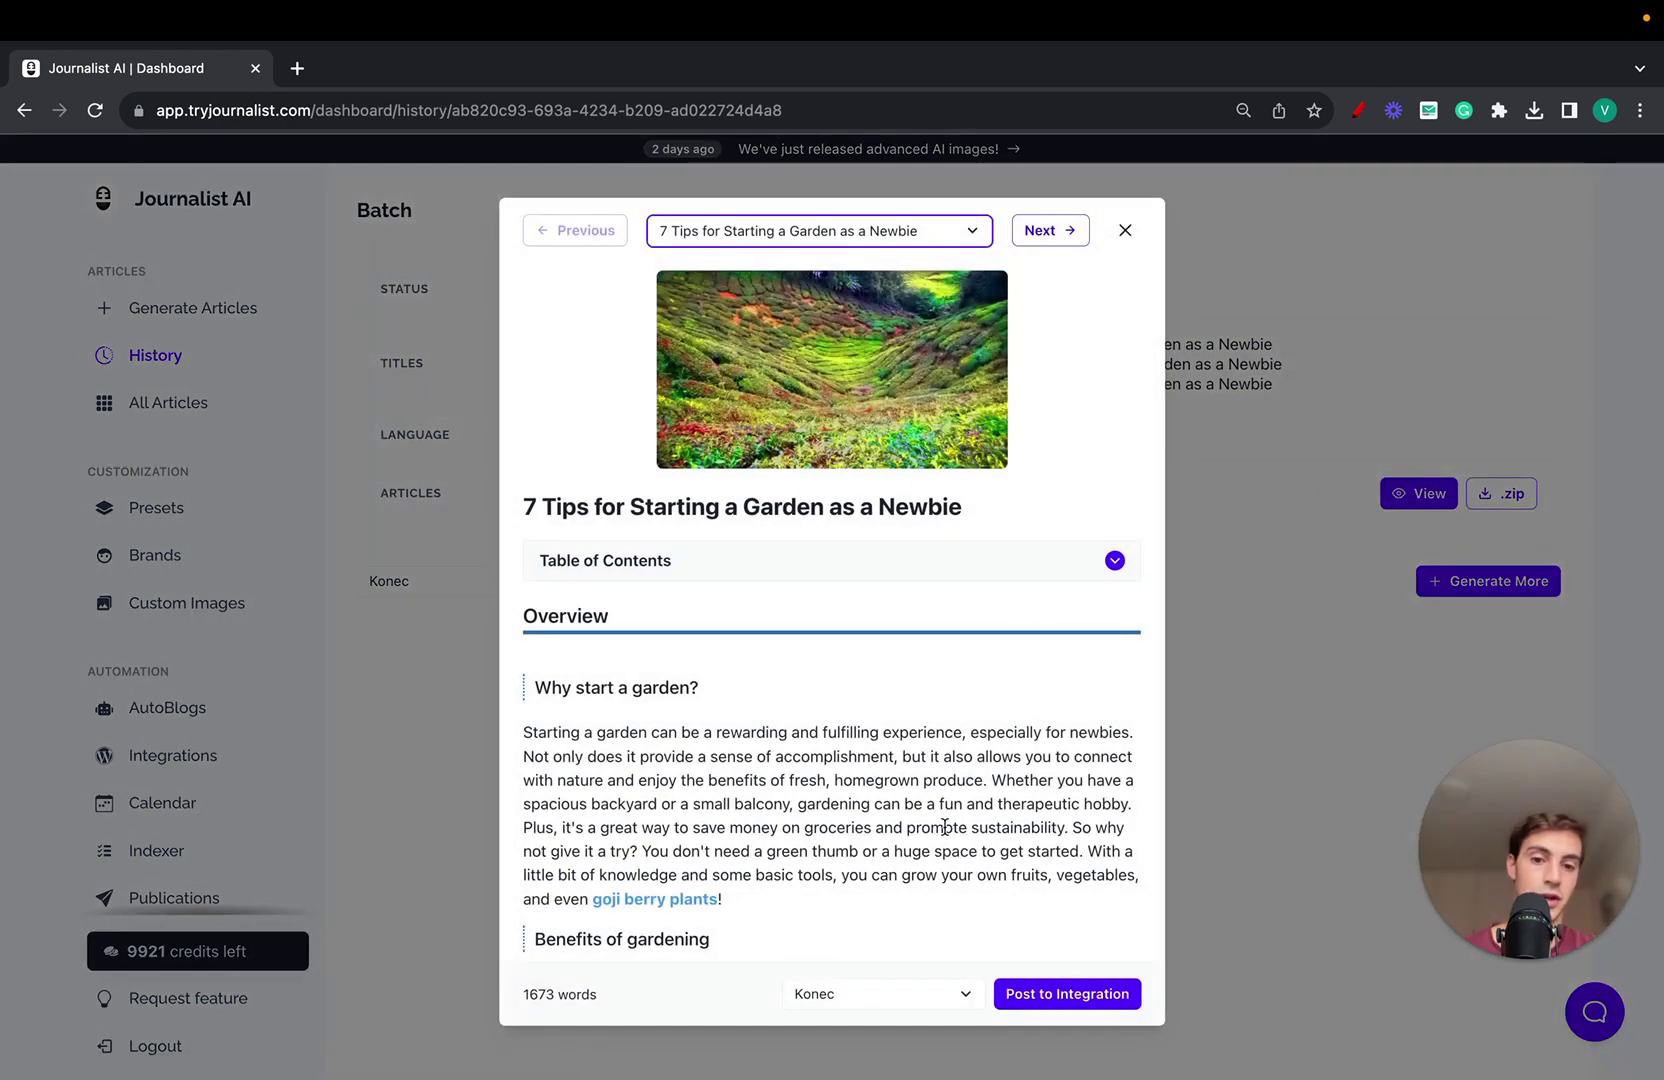
{"action": "left_click", "coordinate": [908, 996]}
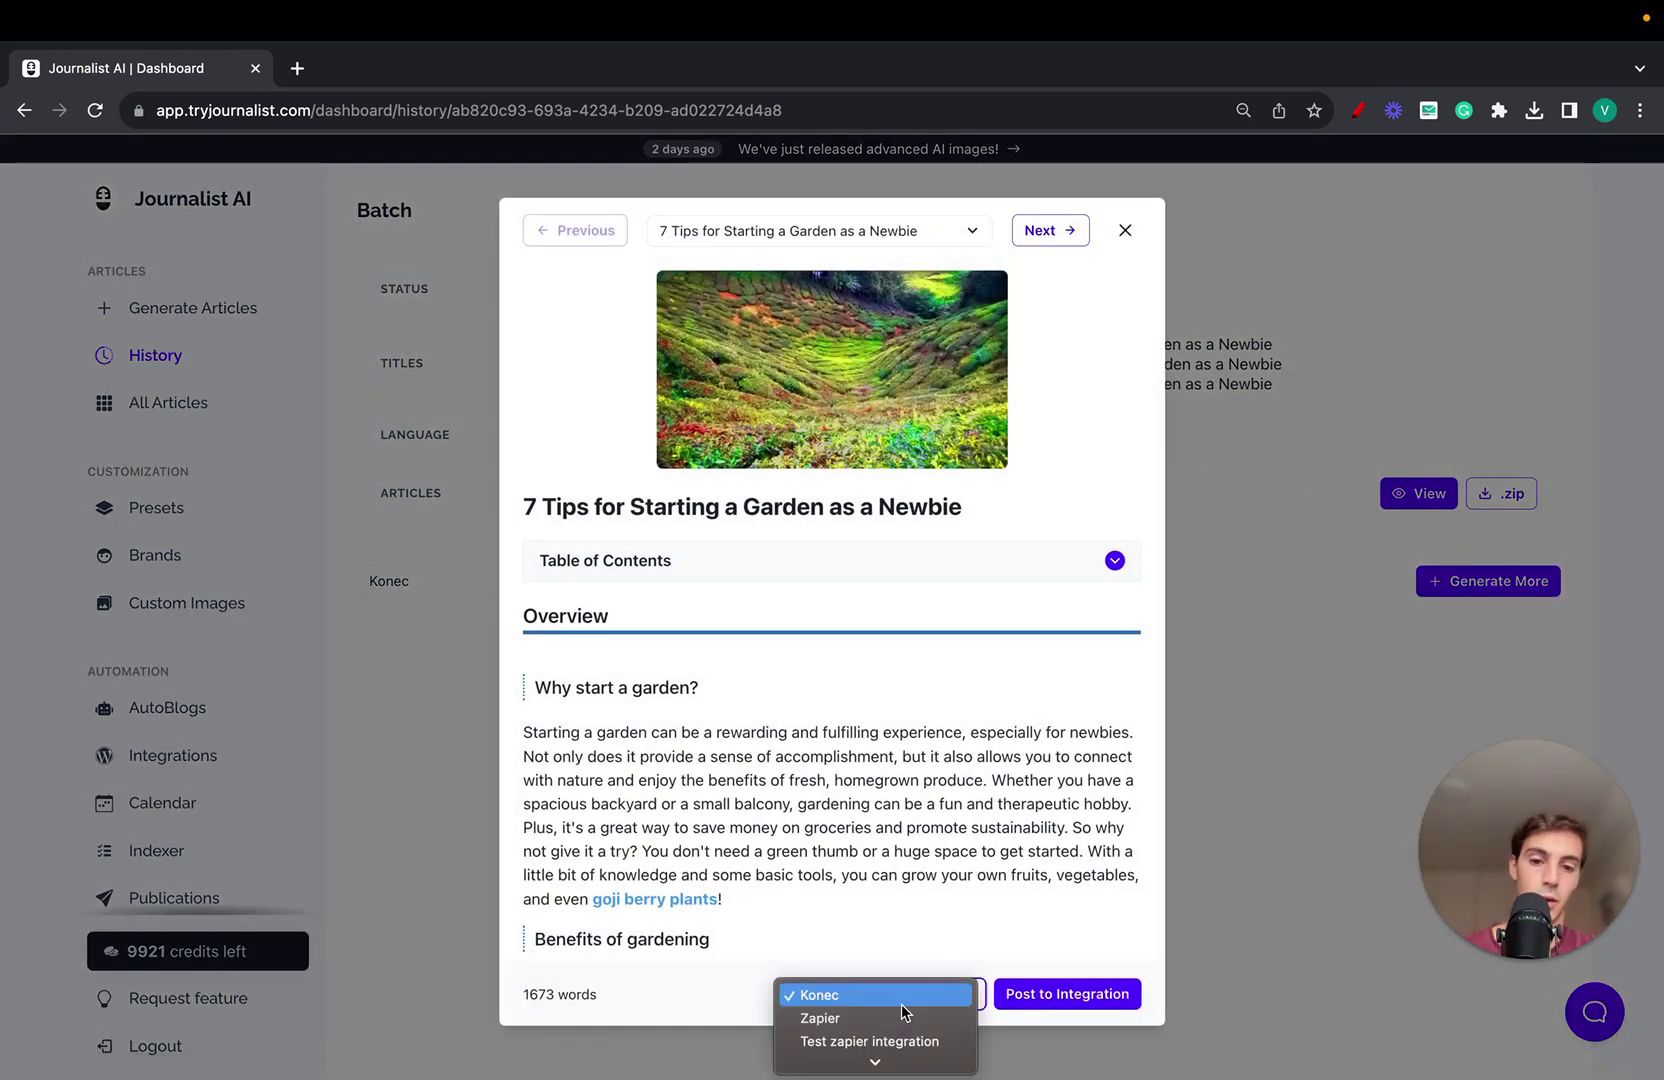
{"action": "left_click", "coordinate": [876, 869]}
Open the Konec website in a new browser tab, go to its /wp-admin page and log in with the saved credentials.
{"action": "key", "text": "super+t"}
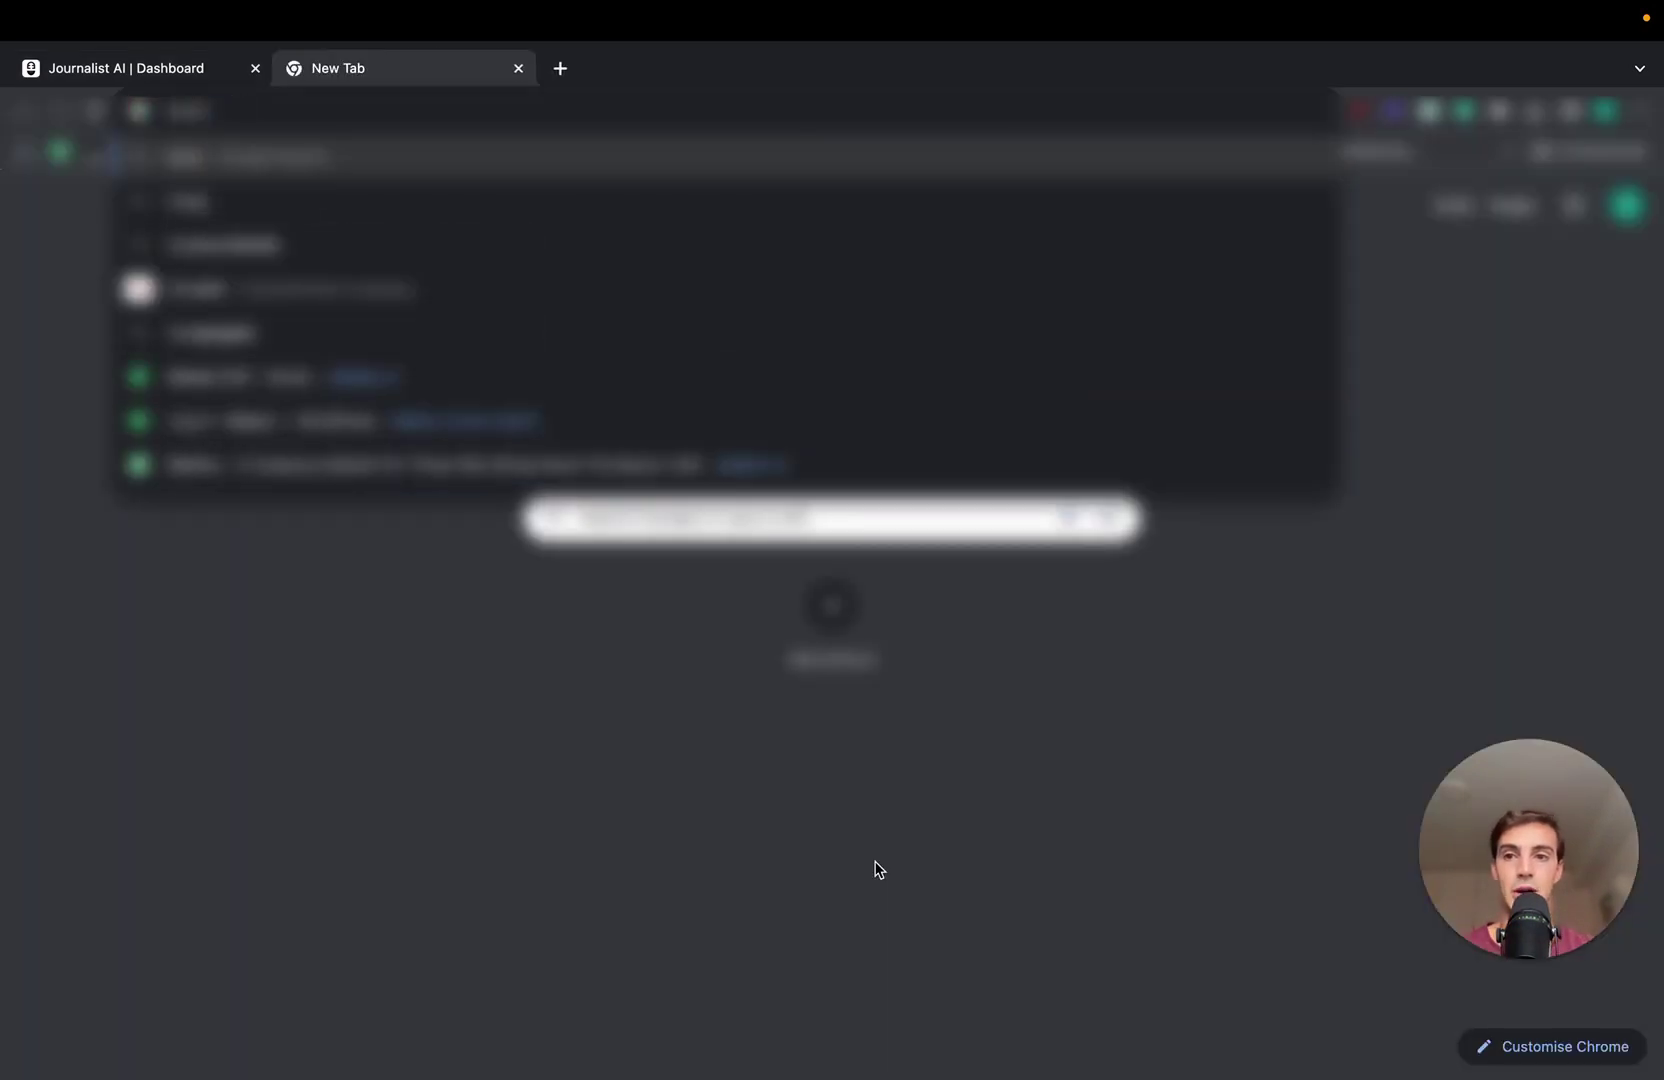
{"action": "key", "text": "Return"}
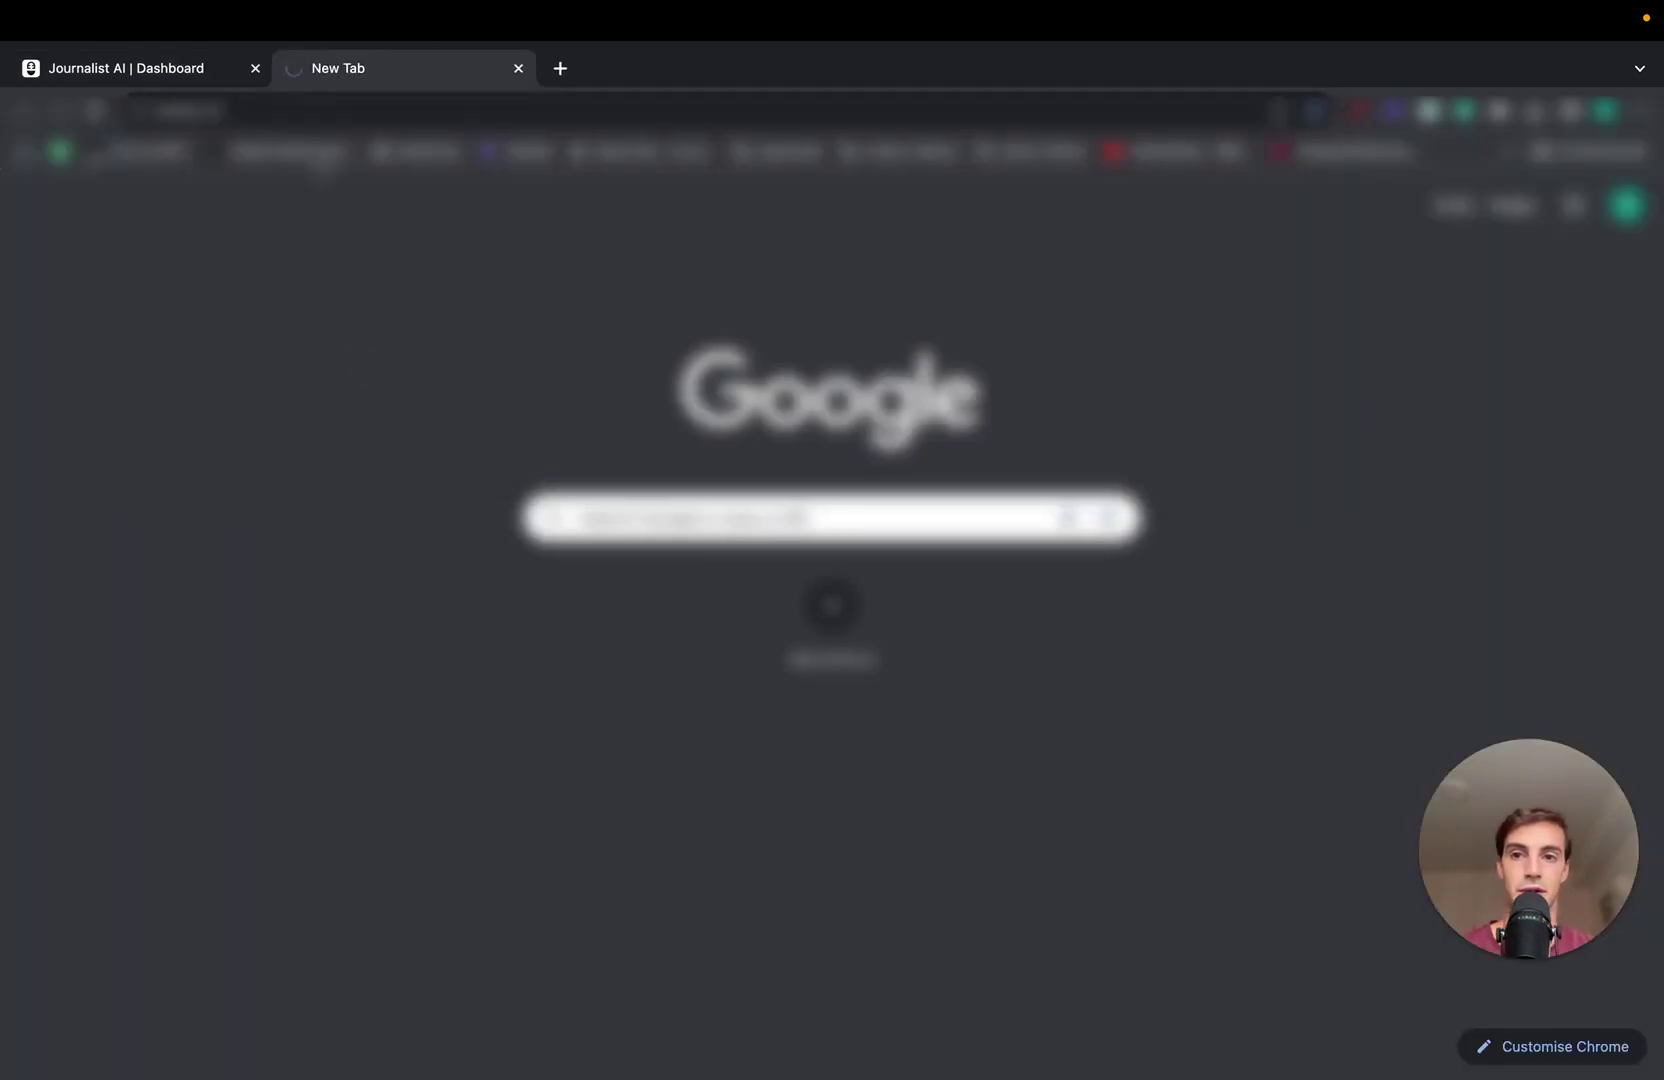
{"action": "left_click", "coordinate": [150, 68]}
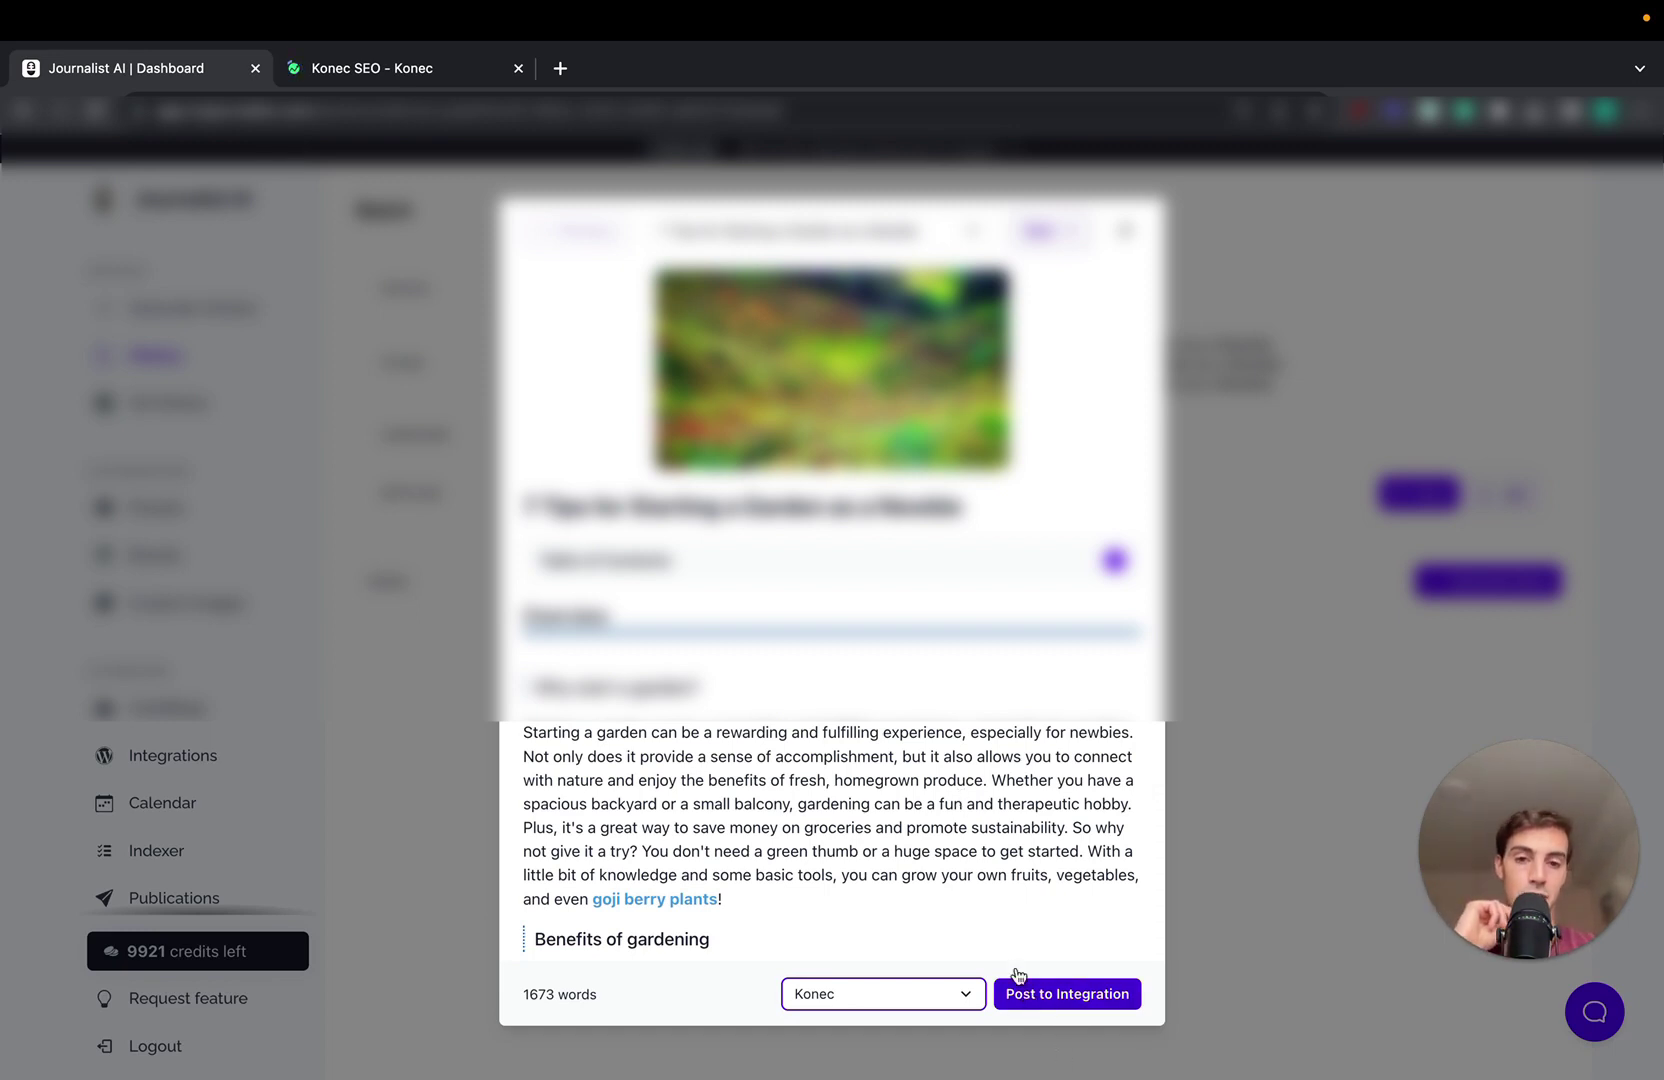
{"action": "left_click", "coordinate": [397, 68]}
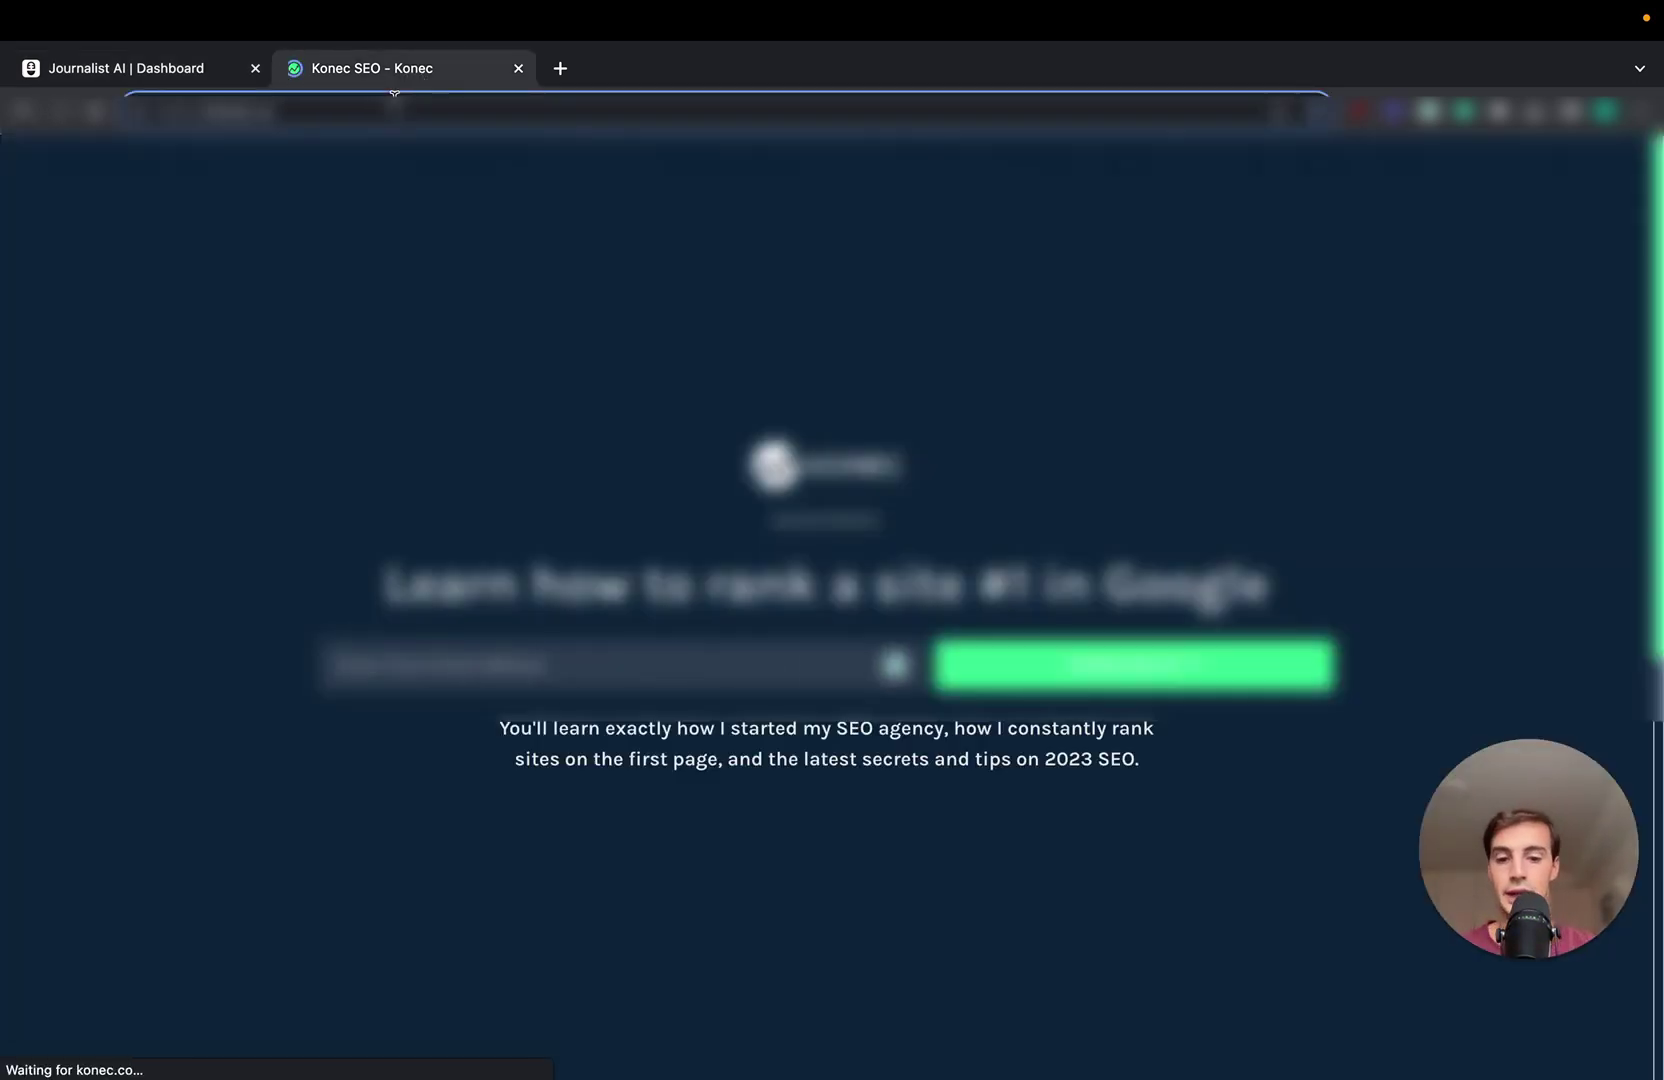
{"action": "type", "text": "/wp-admin"}
{"action": "key", "text": "Return"}
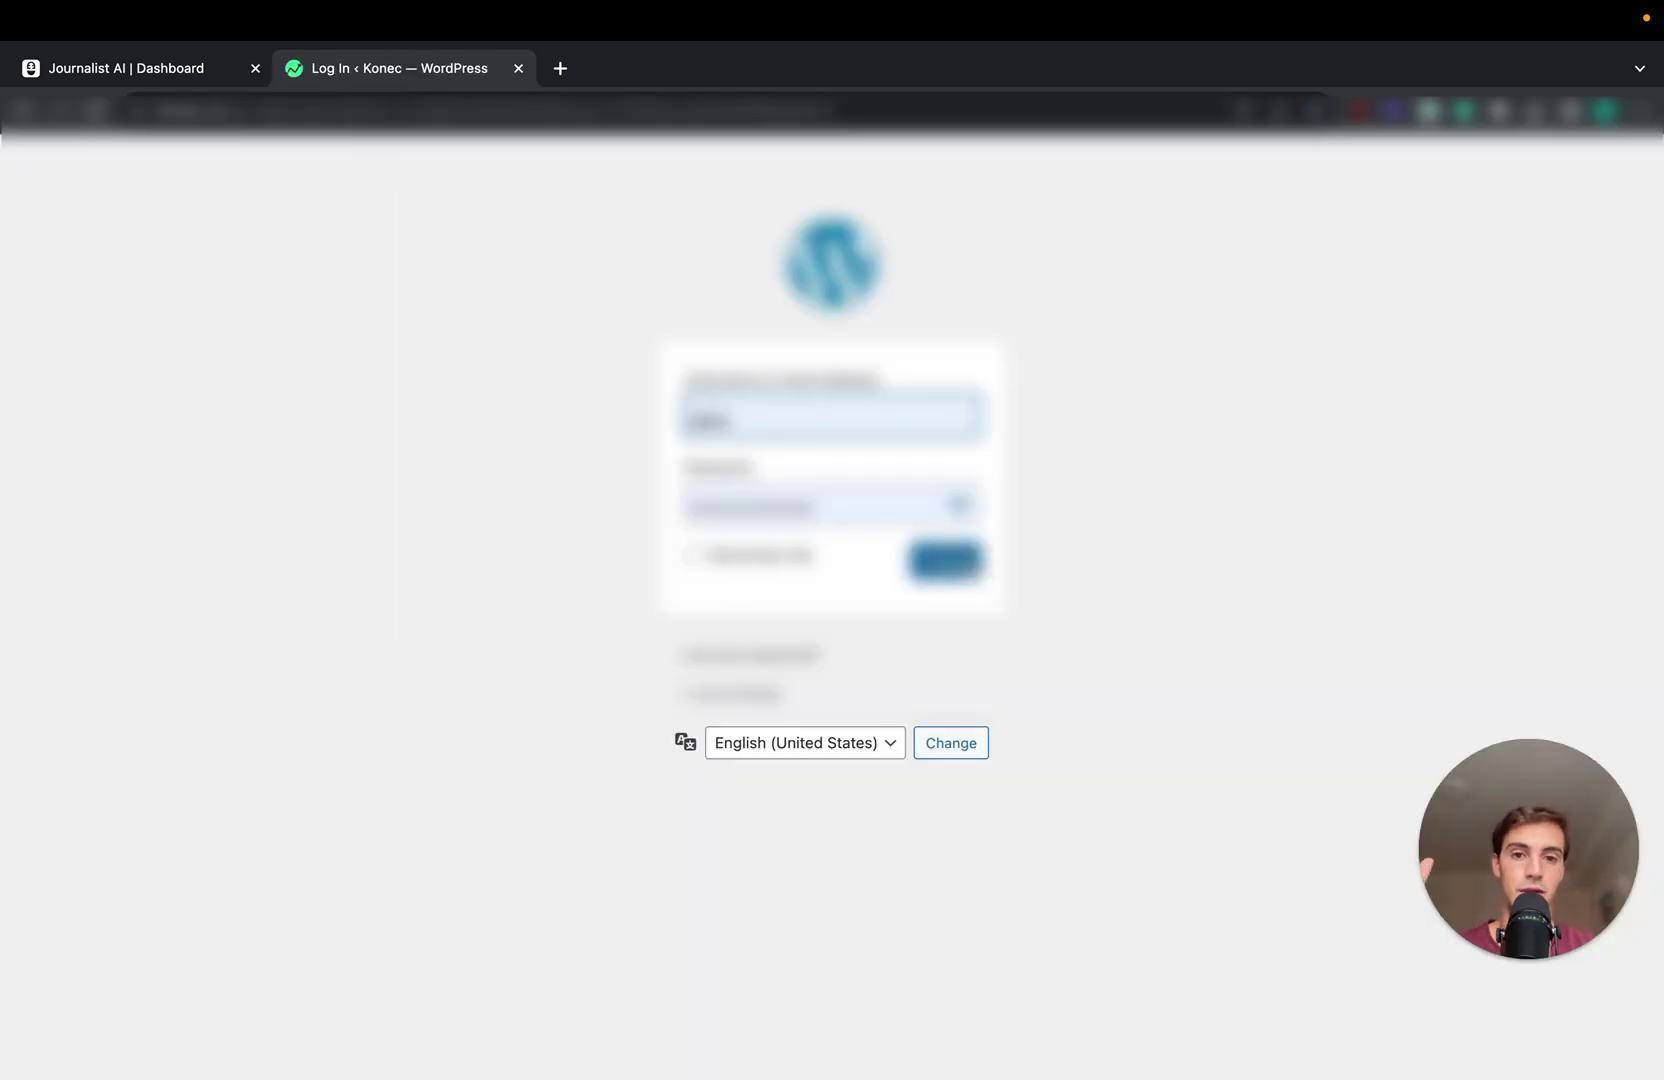
{"action": "key", "text": "Return"}
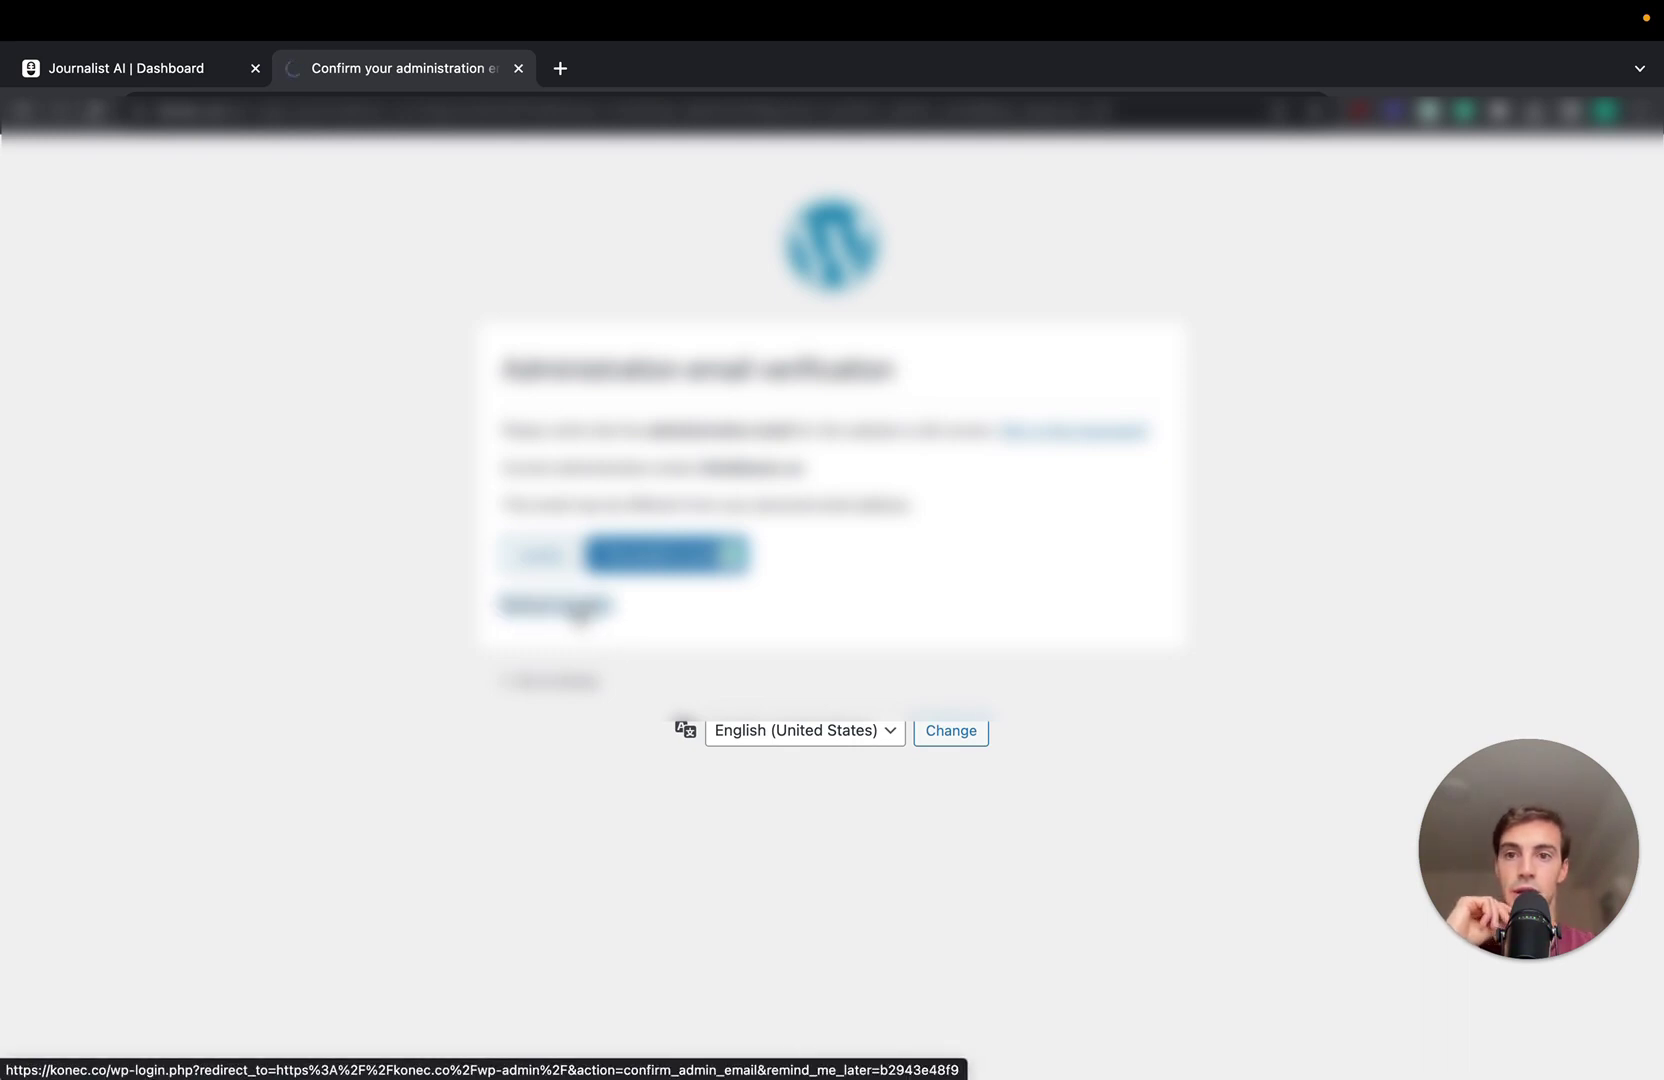
Open the list of all posts in the Konec WordPress admin and sort it by date, newest first.
{"action": "left_click", "coordinate": [203, 84]}
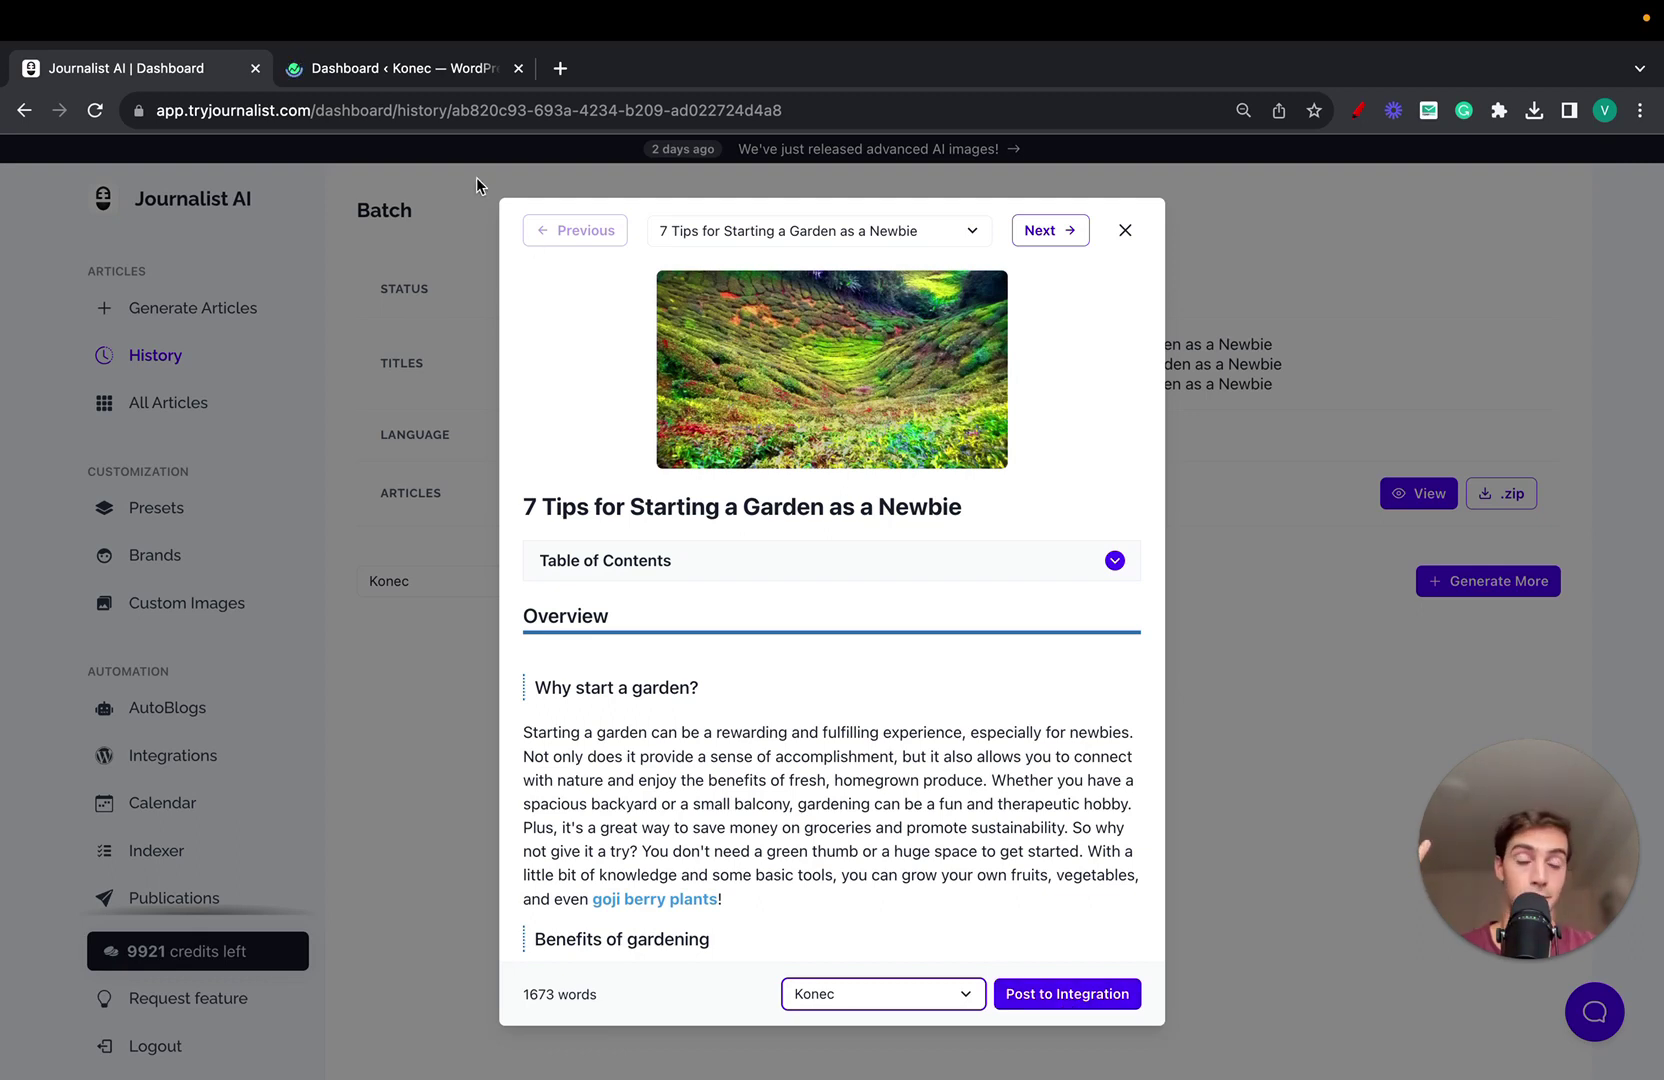
{"action": "left_click", "coordinate": [403, 70]}
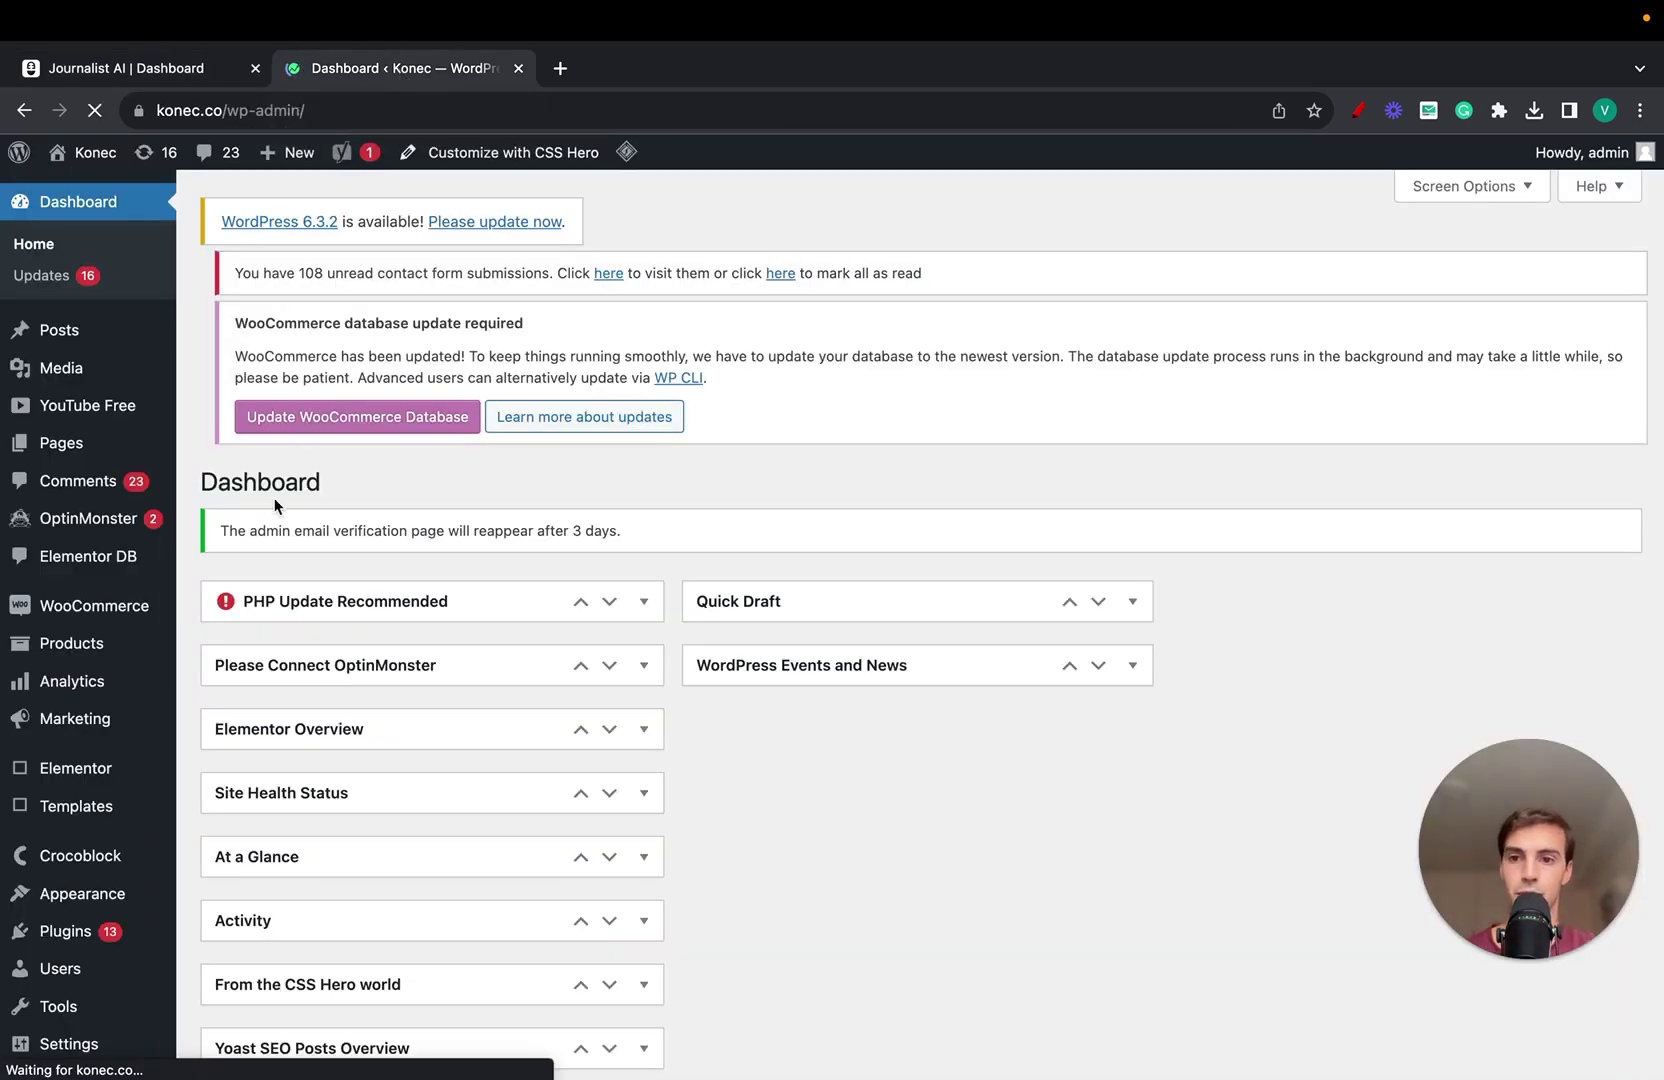
{"action": "mouse_move", "coordinate": [93, 349]}
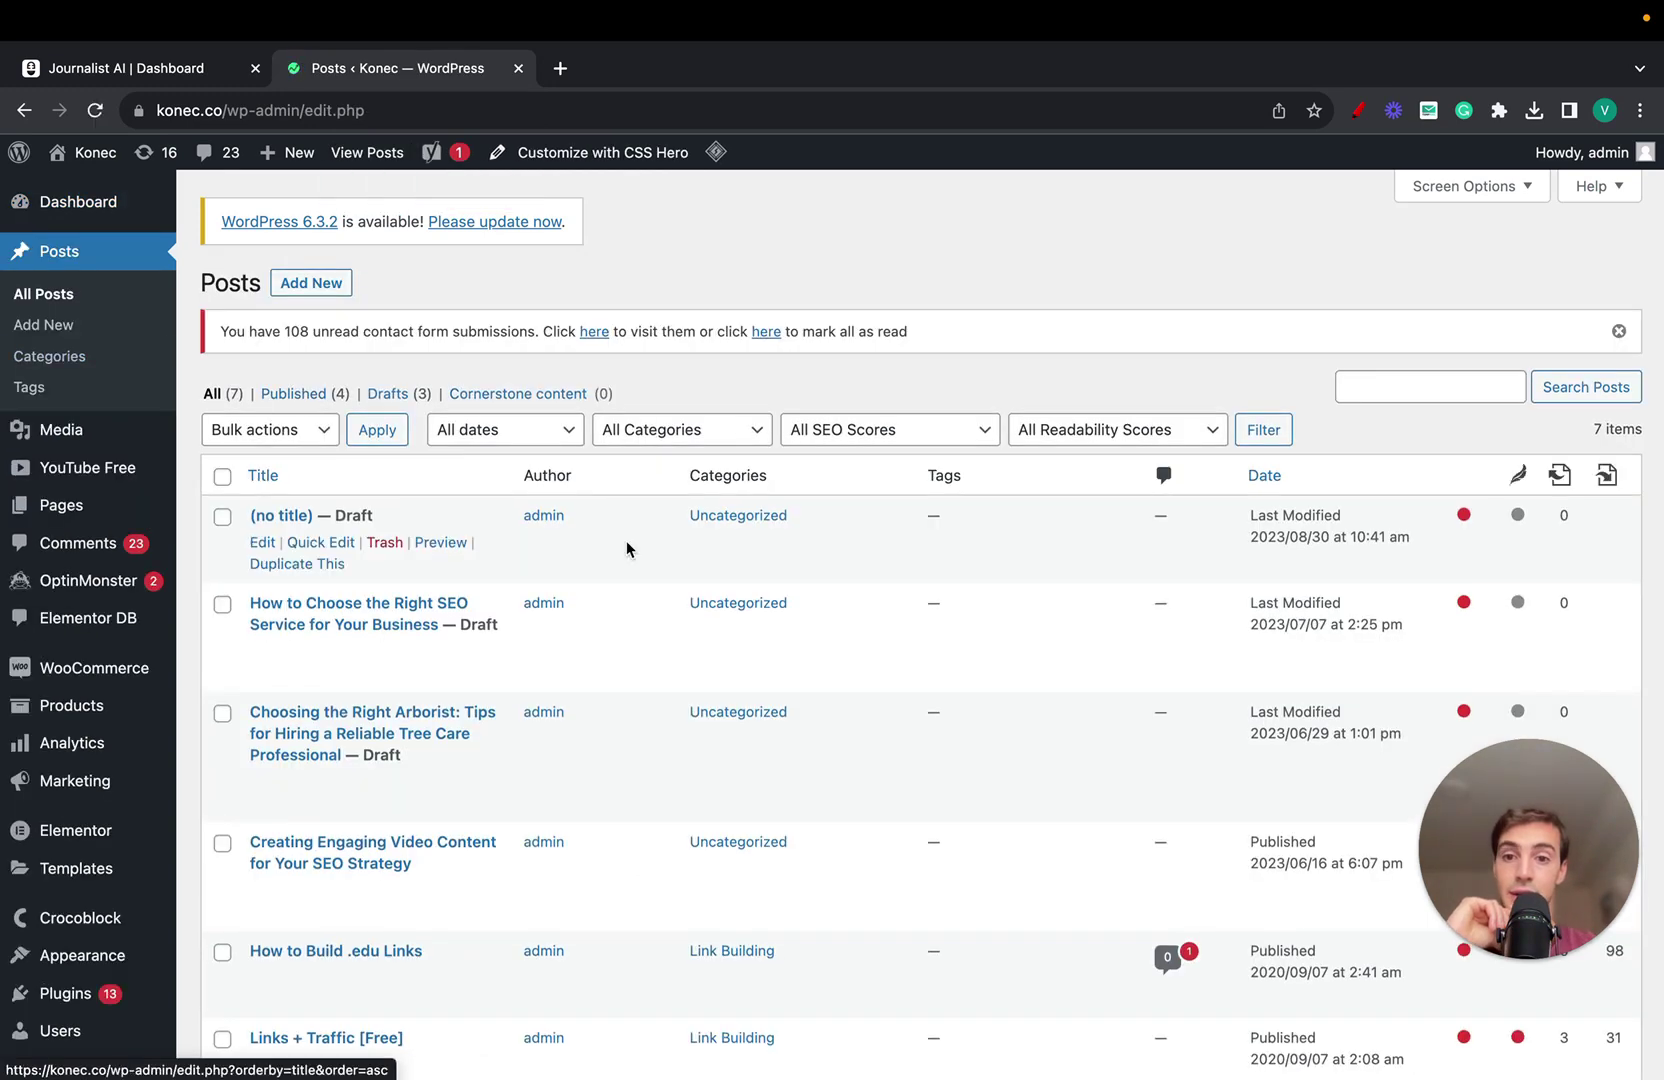
{"action": "left_click", "coordinate": [1272, 482]}
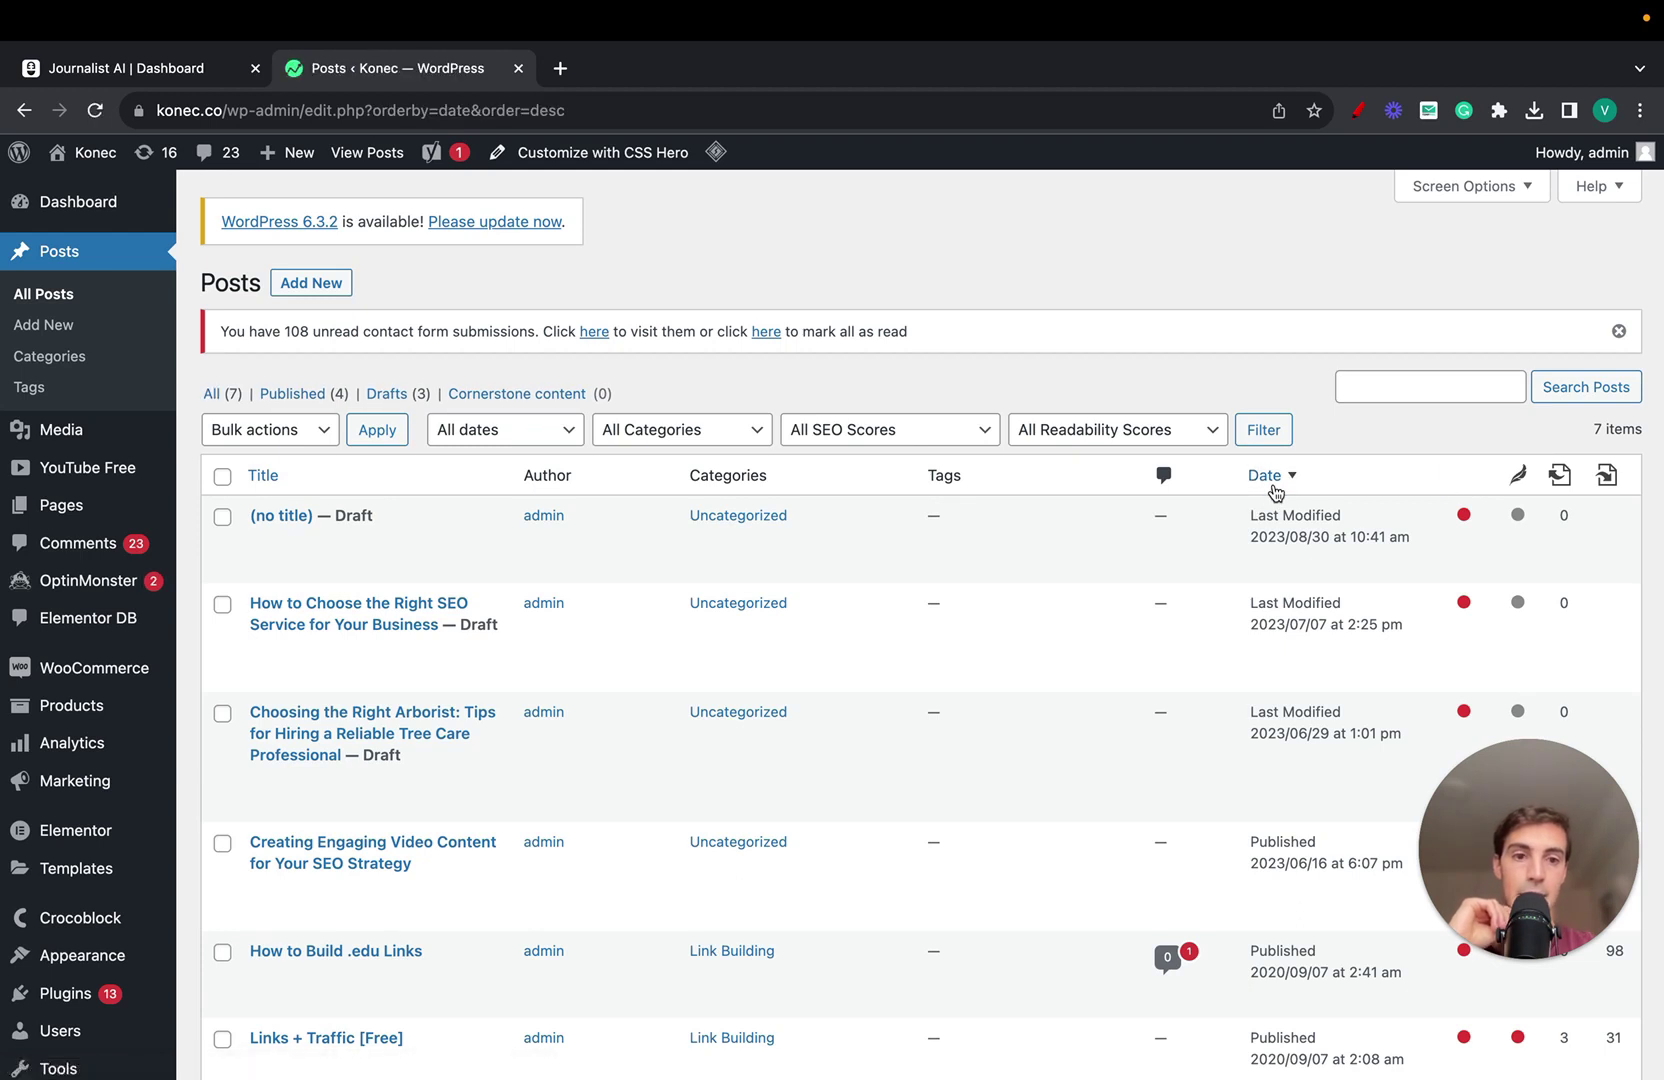
{"action": "left_click", "coordinate": [1272, 486]}
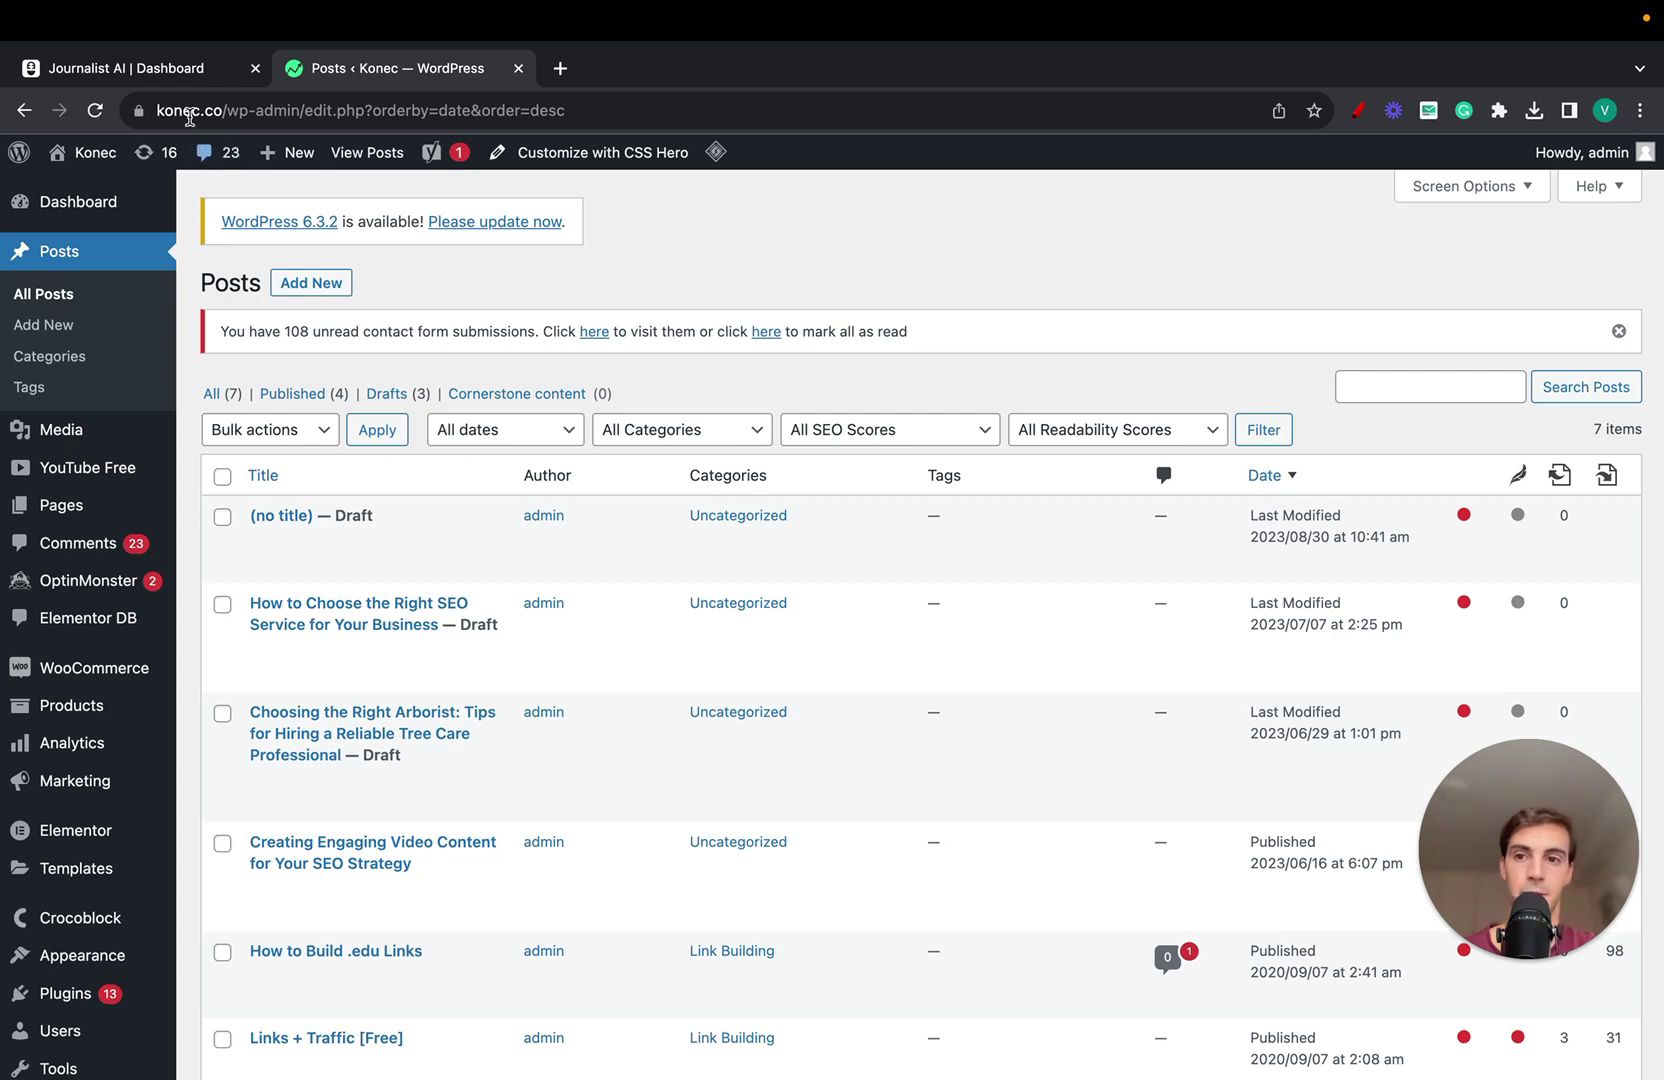
Switch back to Journalist AI, go to the batch's second article and post it to the Konec integration.
{"action": "left_click", "coordinate": [181, 78]}
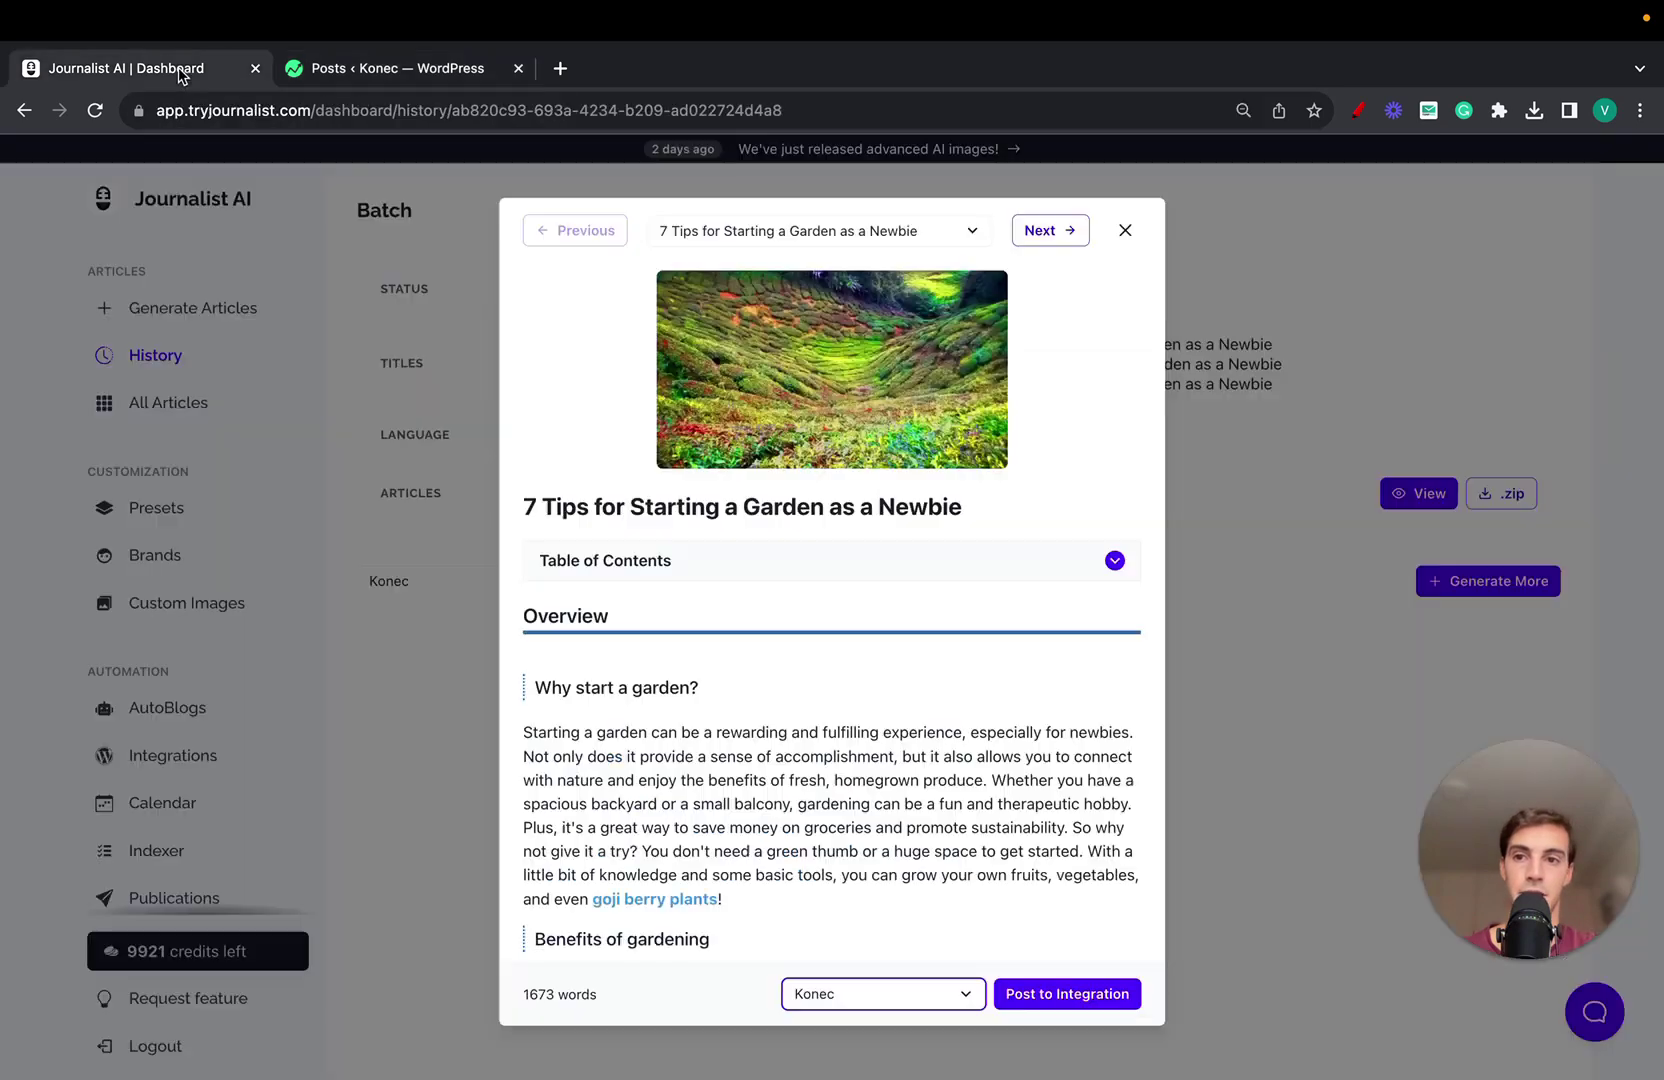
{"action": "left_click", "coordinate": [1050, 230]}
{"action": "left_click", "coordinate": [1077, 997]}
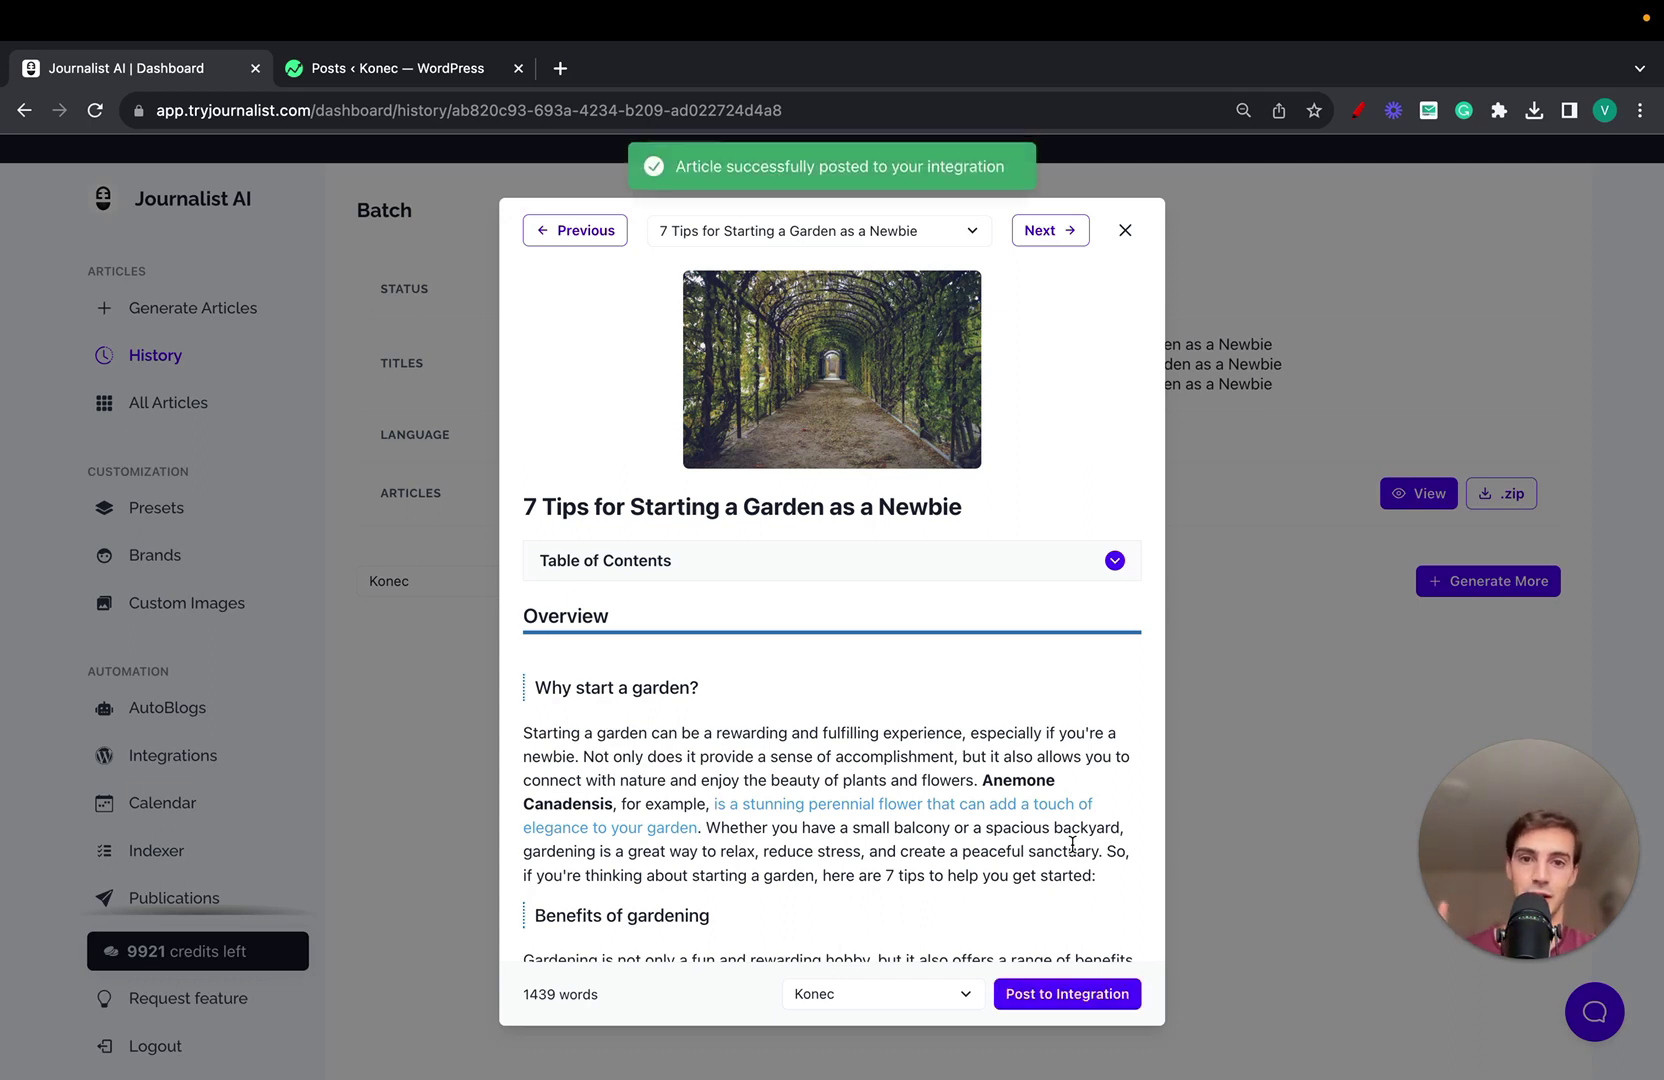
{"action": "left_click_drag", "start_coordinate": [676, 166], "coordinate": [995, 170]}
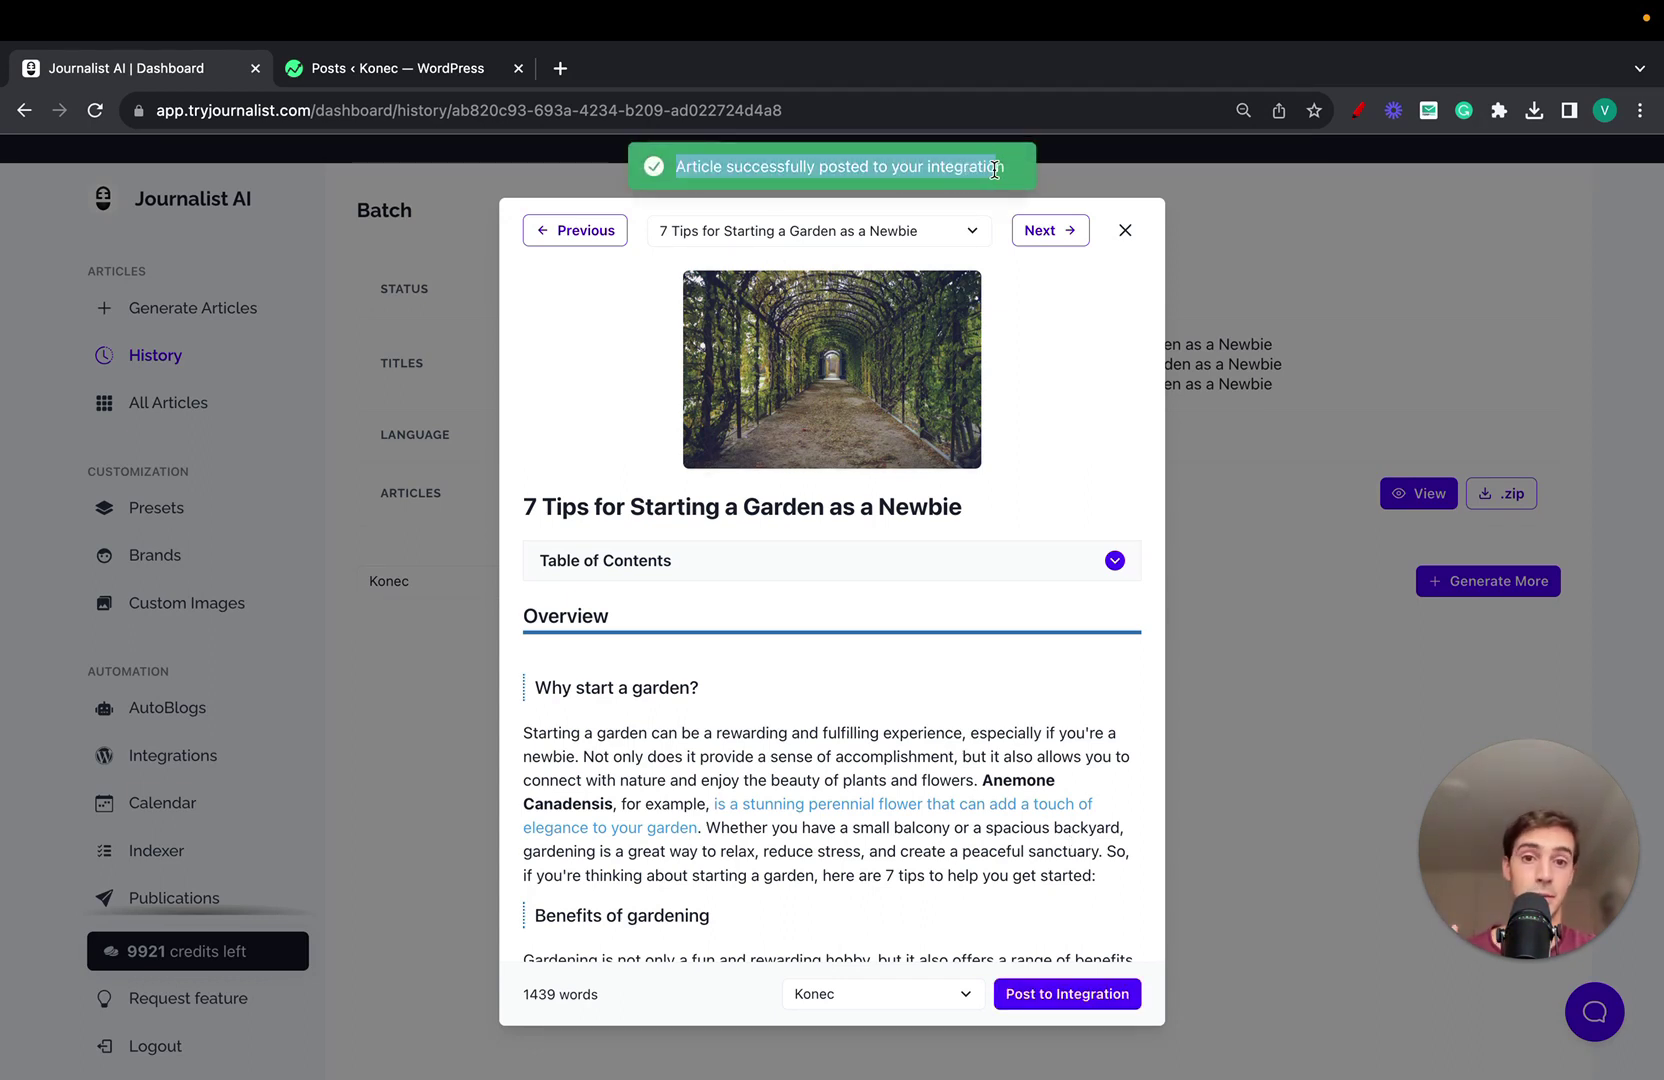
Switch to WordPress, reload the posts list and check the publication status of the newly posted gardening article.
{"action": "left_click", "coordinate": [409, 78]}
{"action": "left_click", "coordinate": [95, 110]}
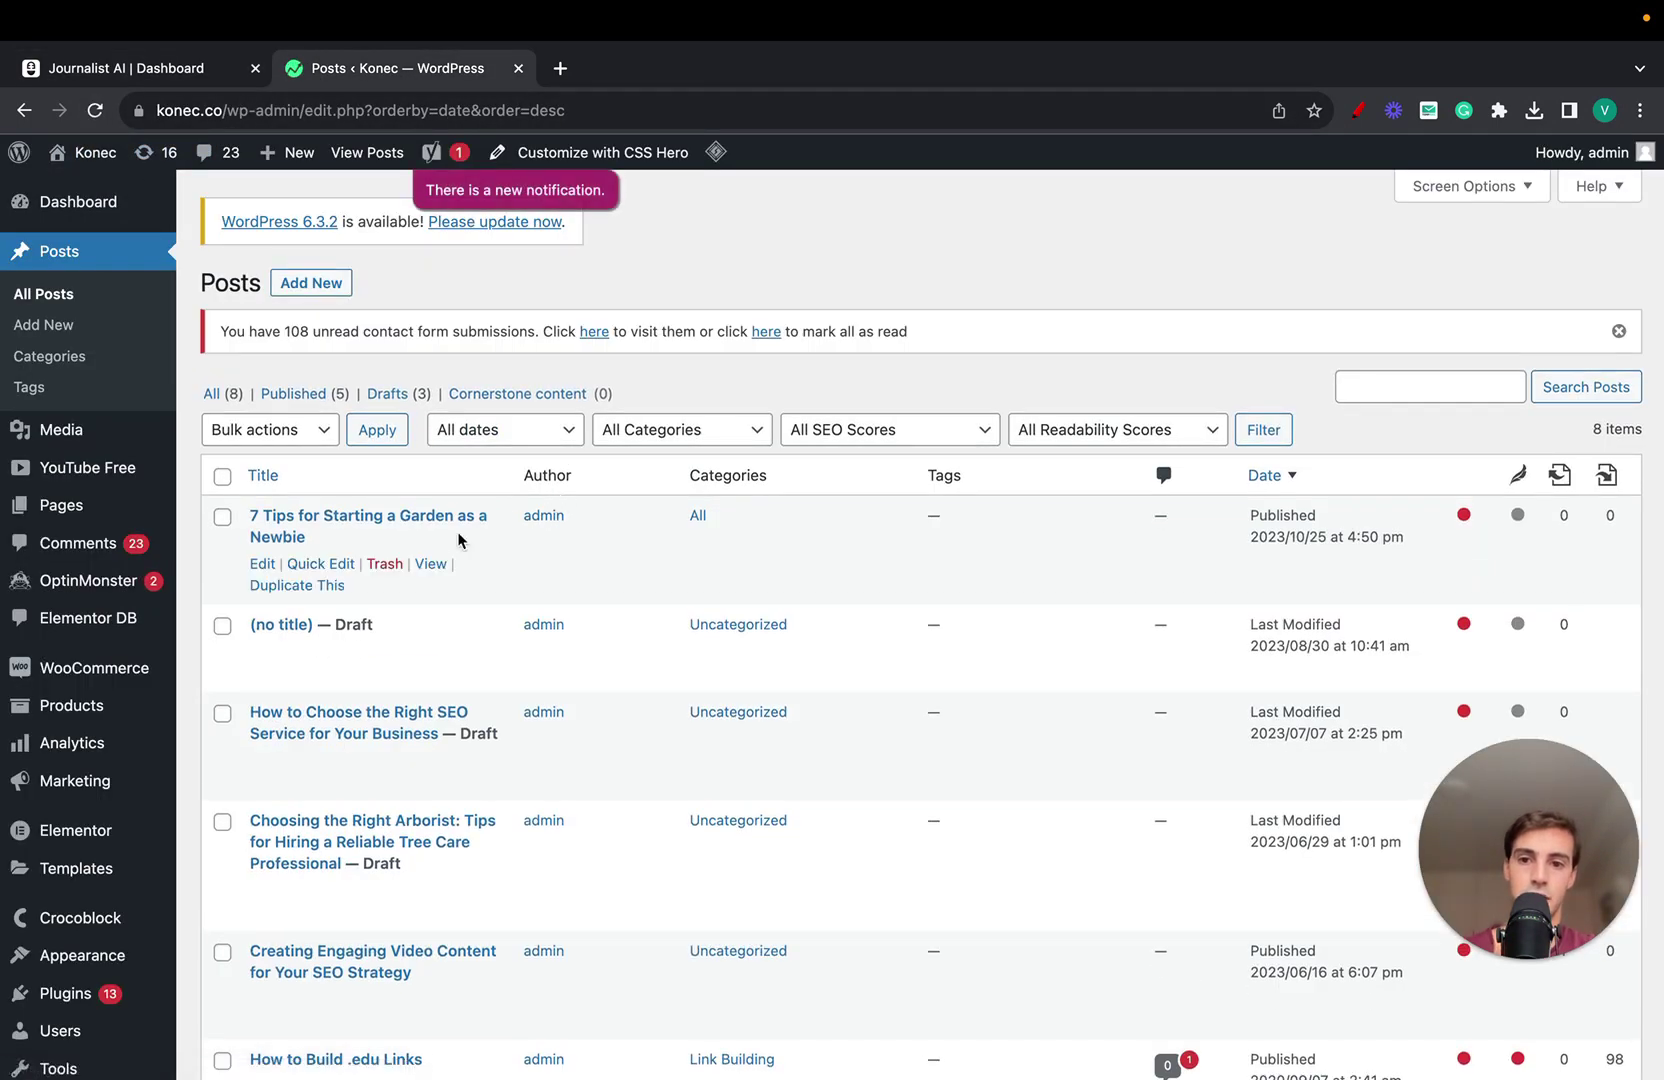
{"action": "double_click", "coordinate": [1256, 512]}
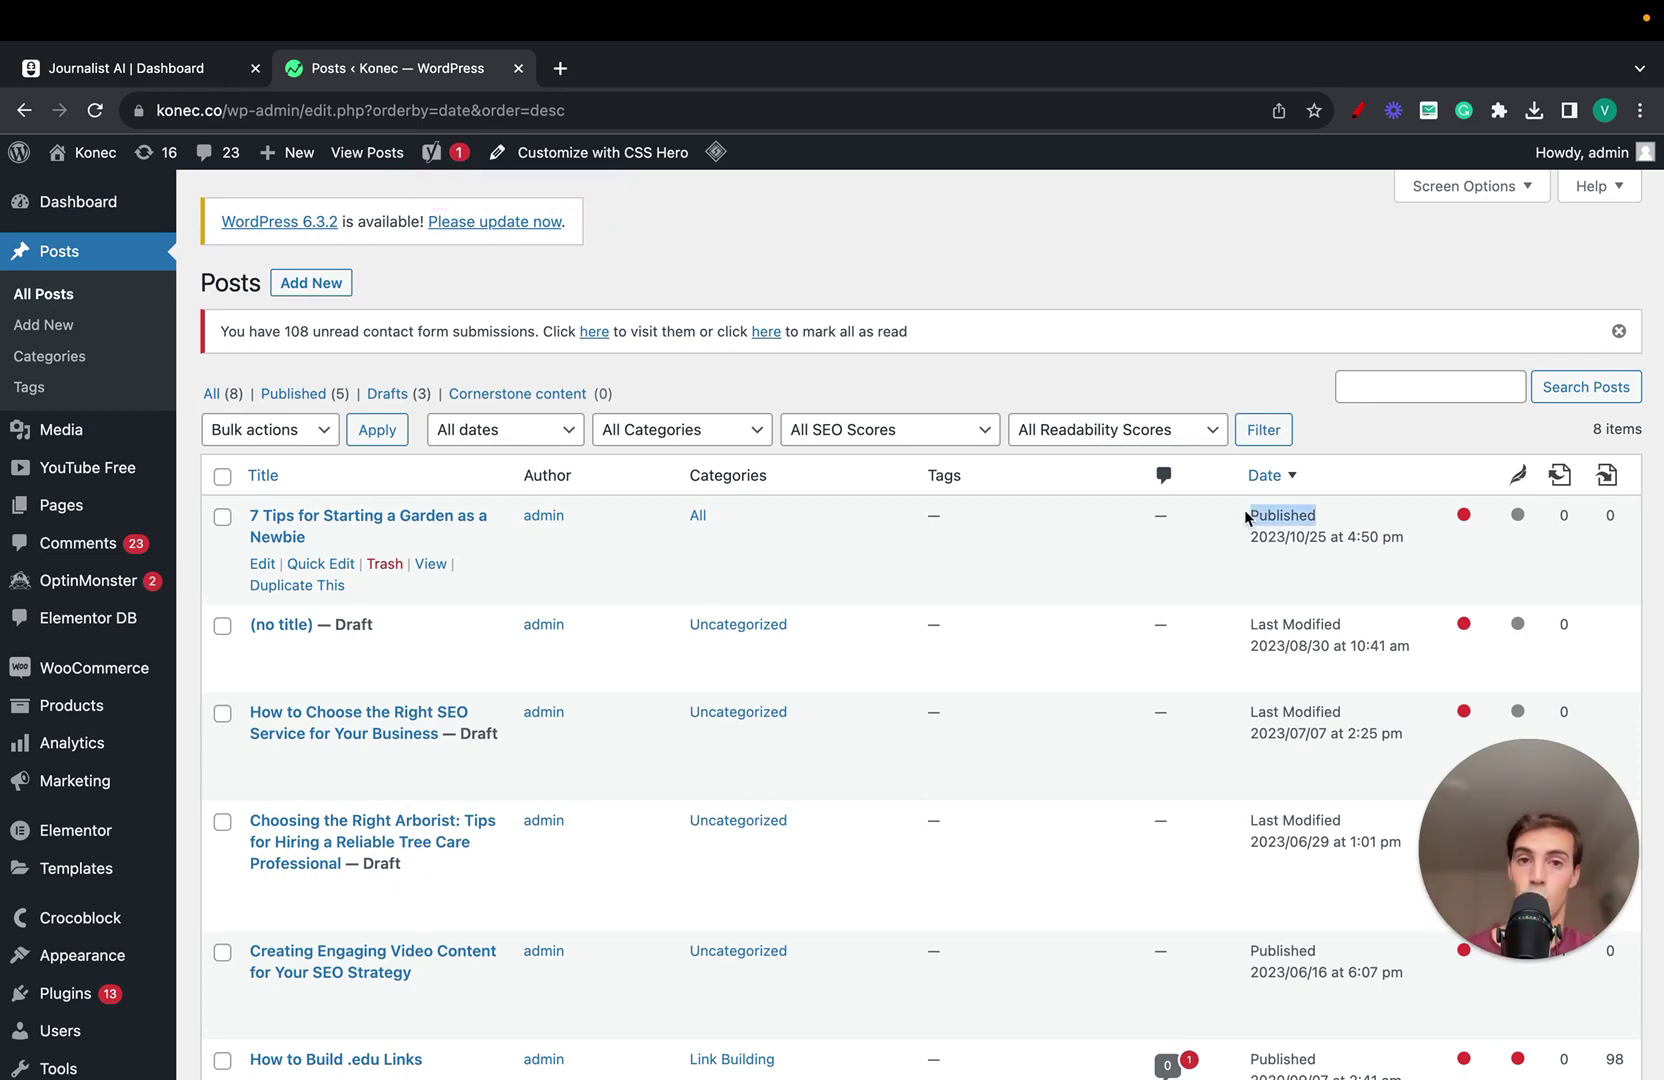
Open the Konec integration's settings in Journalist AI and examine the available post status options without changing the status.
{"action": "left_click", "coordinate": [120, 68]}
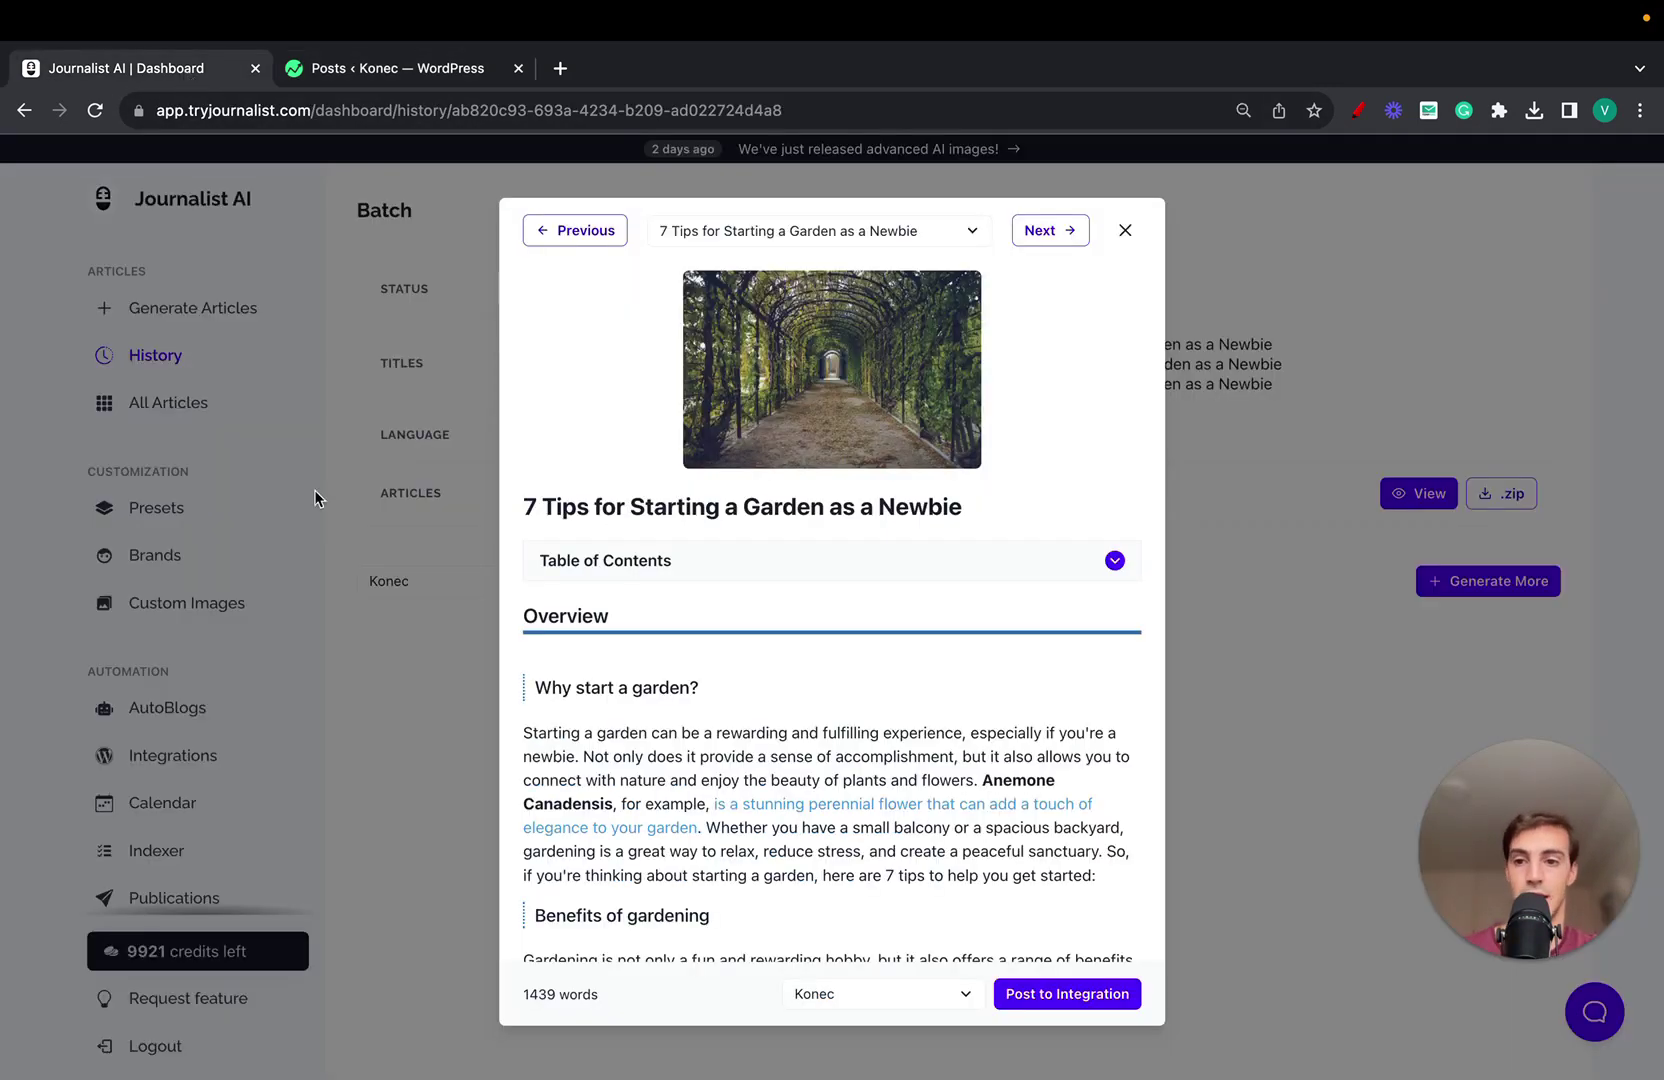
{"action": "left_click", "coordinate": [358, 640]}
{"action": "left_click", "coordinate": [237, 760]}
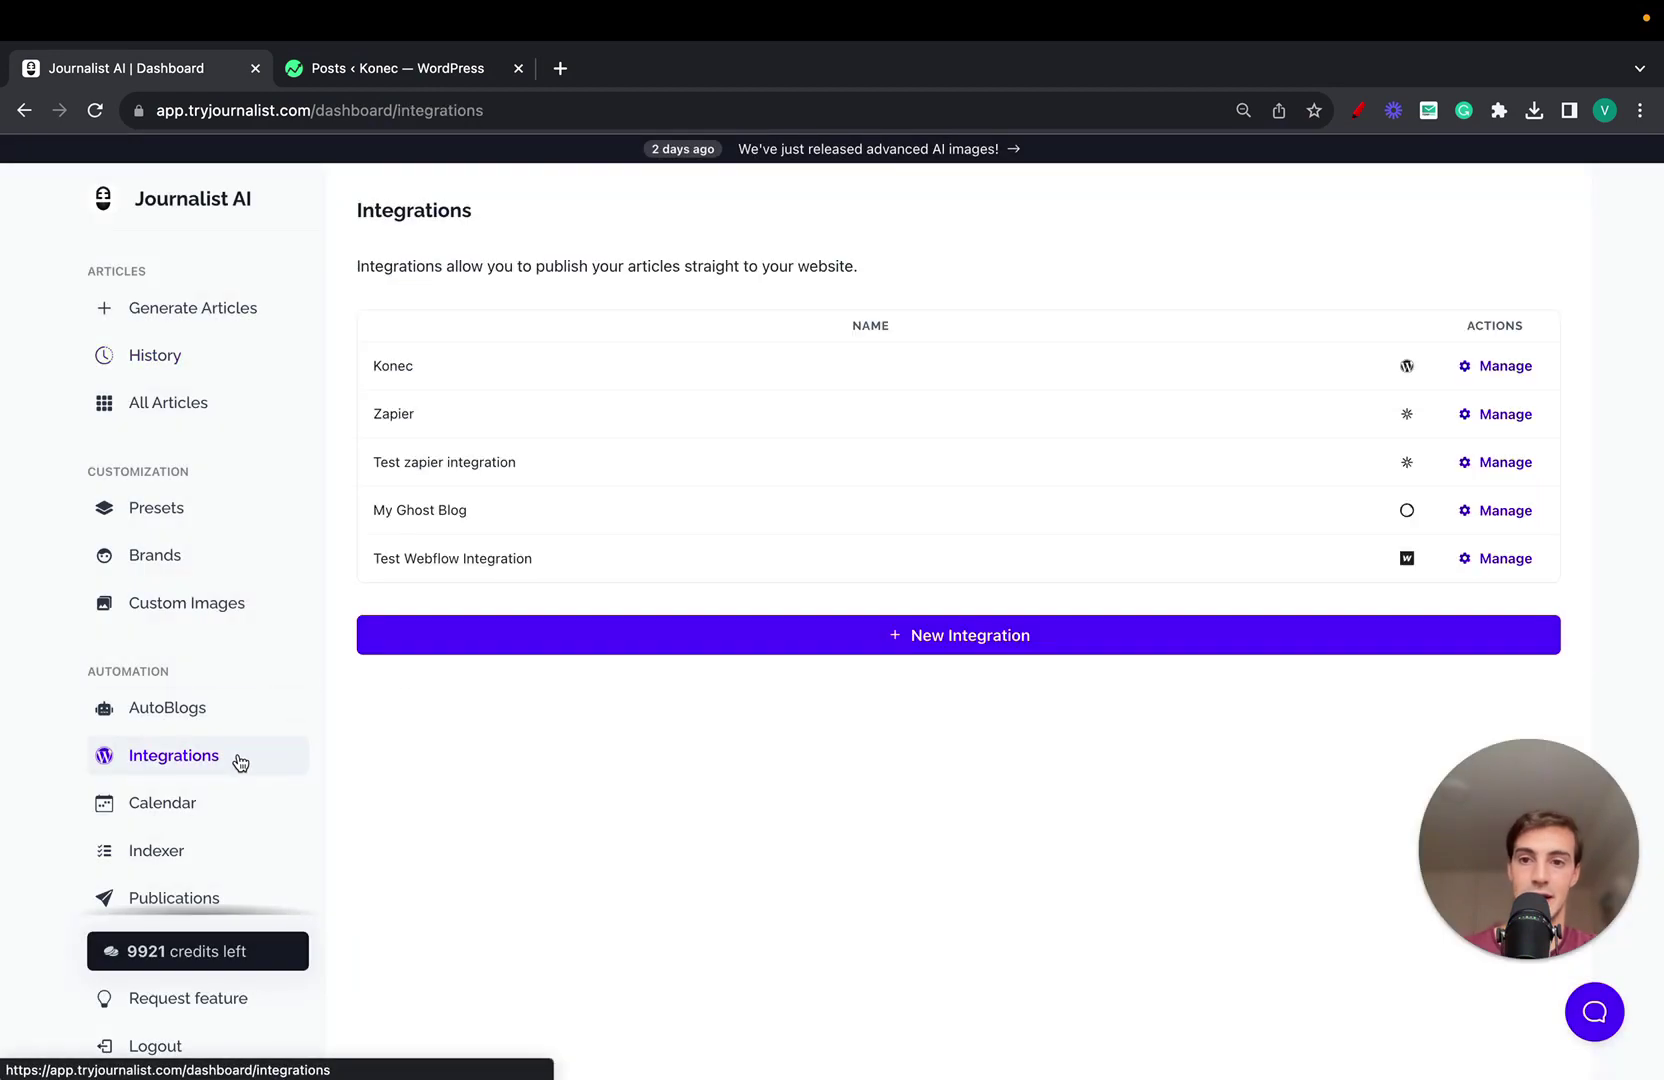
{"action": "left_click", "coordinate": [1499, 366]}
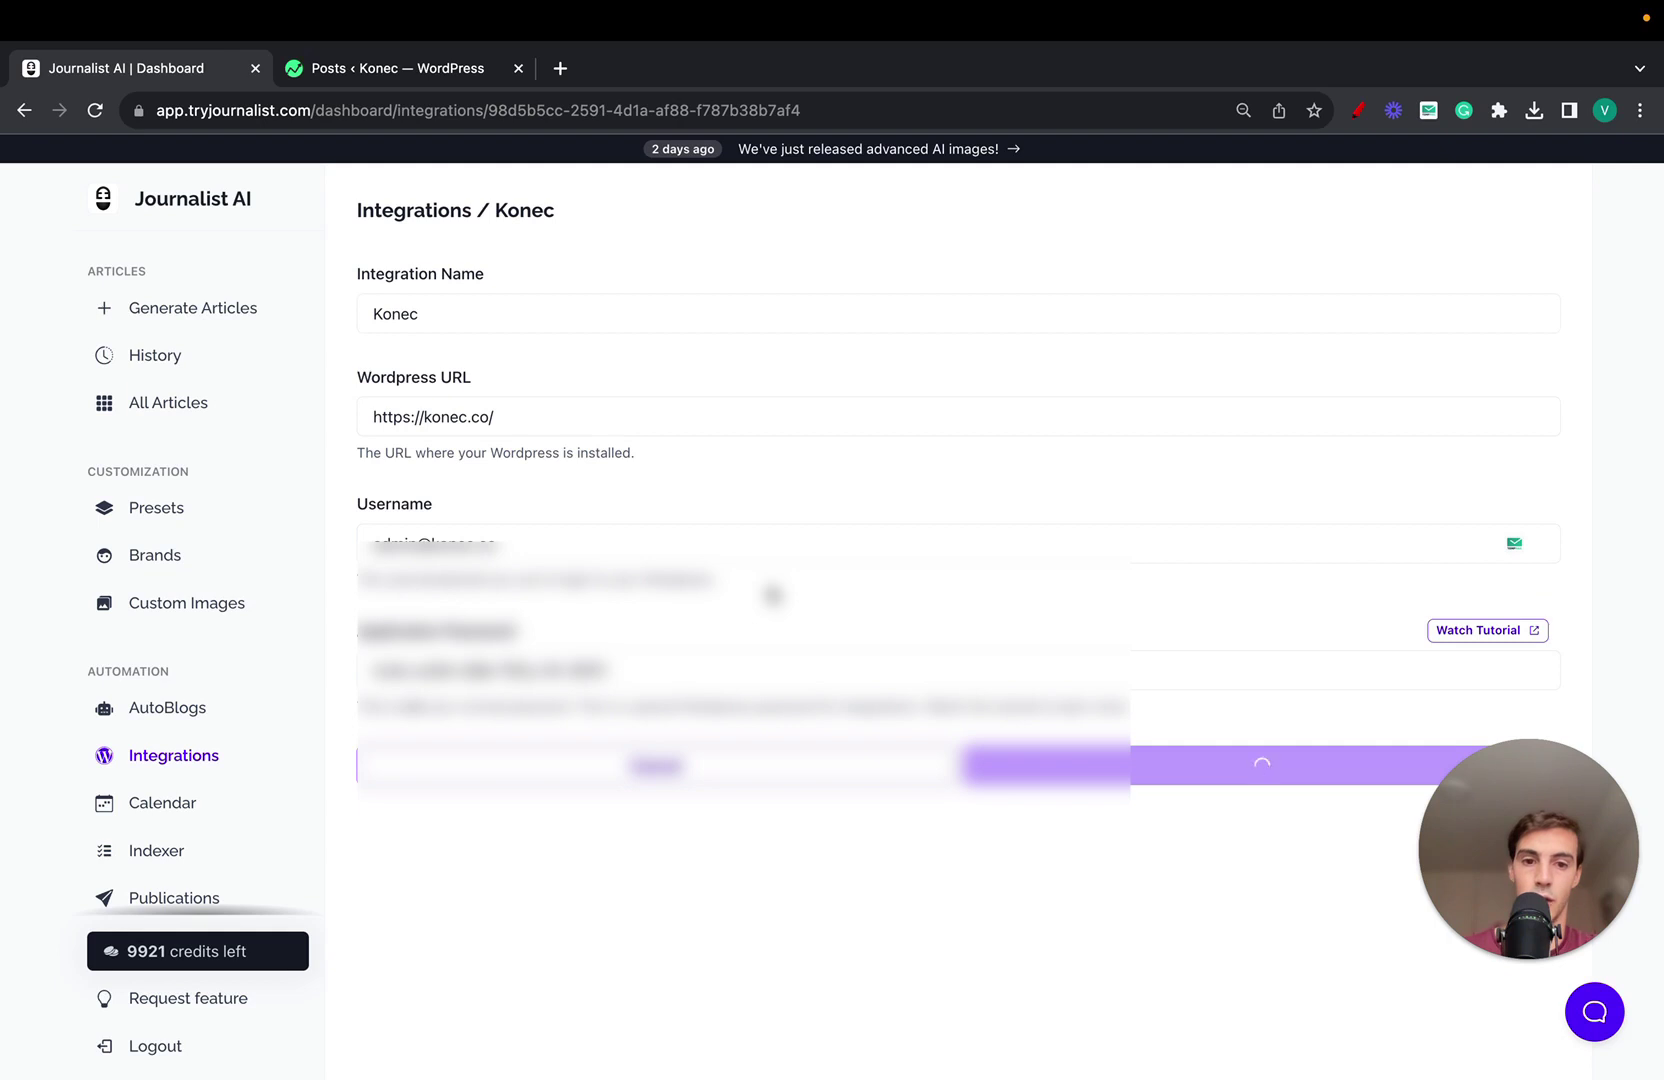
{"action": "scroll", "coordinate": [773, 595], "scroll_direction": "down", "scroll_amount": 4}
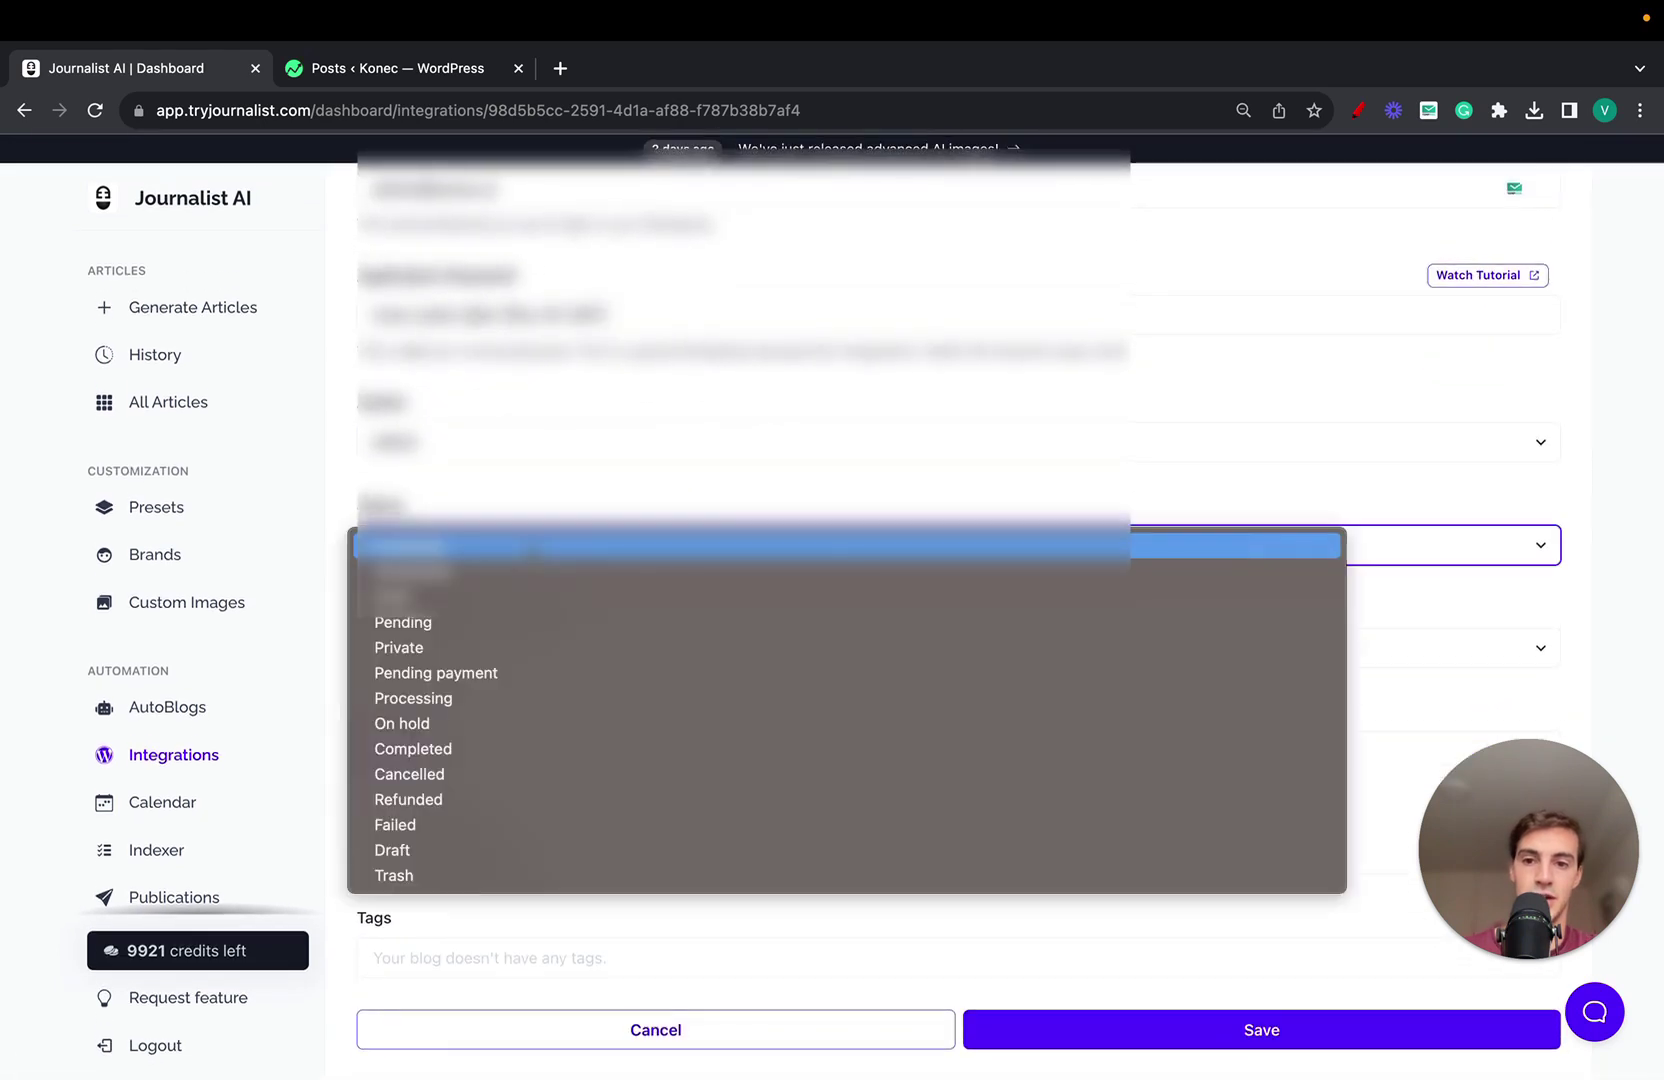
{"action": "left_click", "coordinate": [750, 545]}
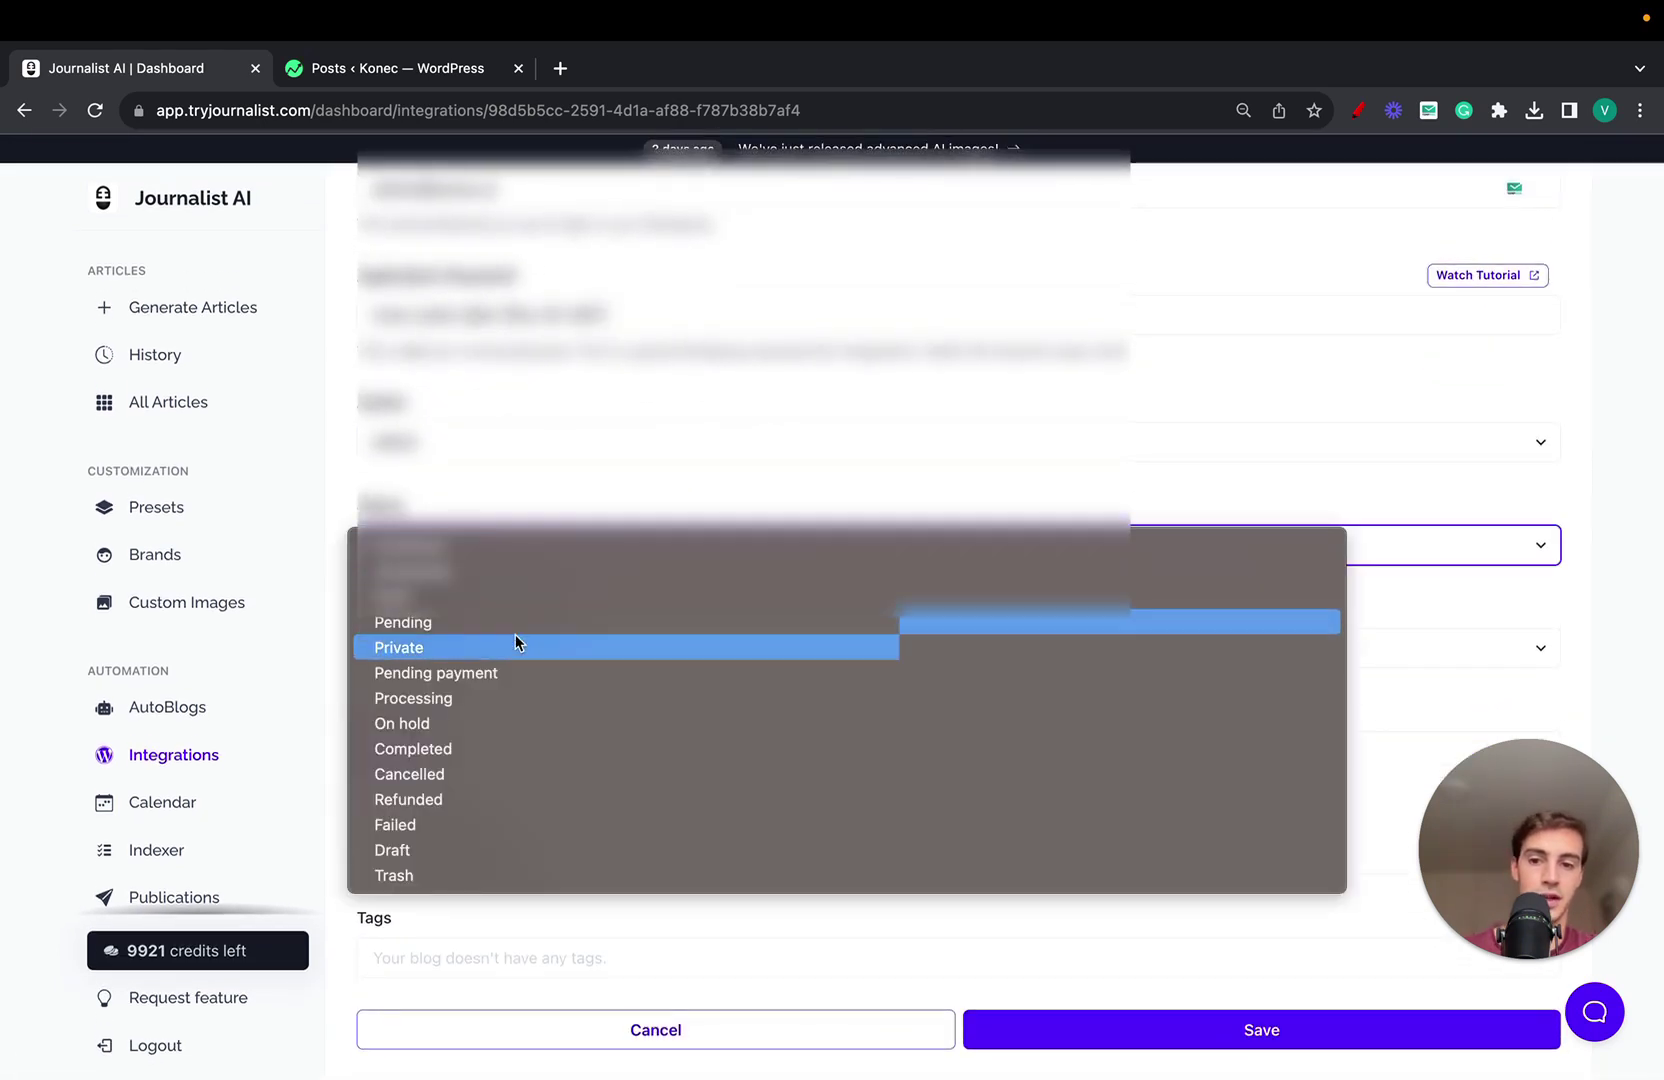
{"action": "left_click", "coordinate": [335, 568]}
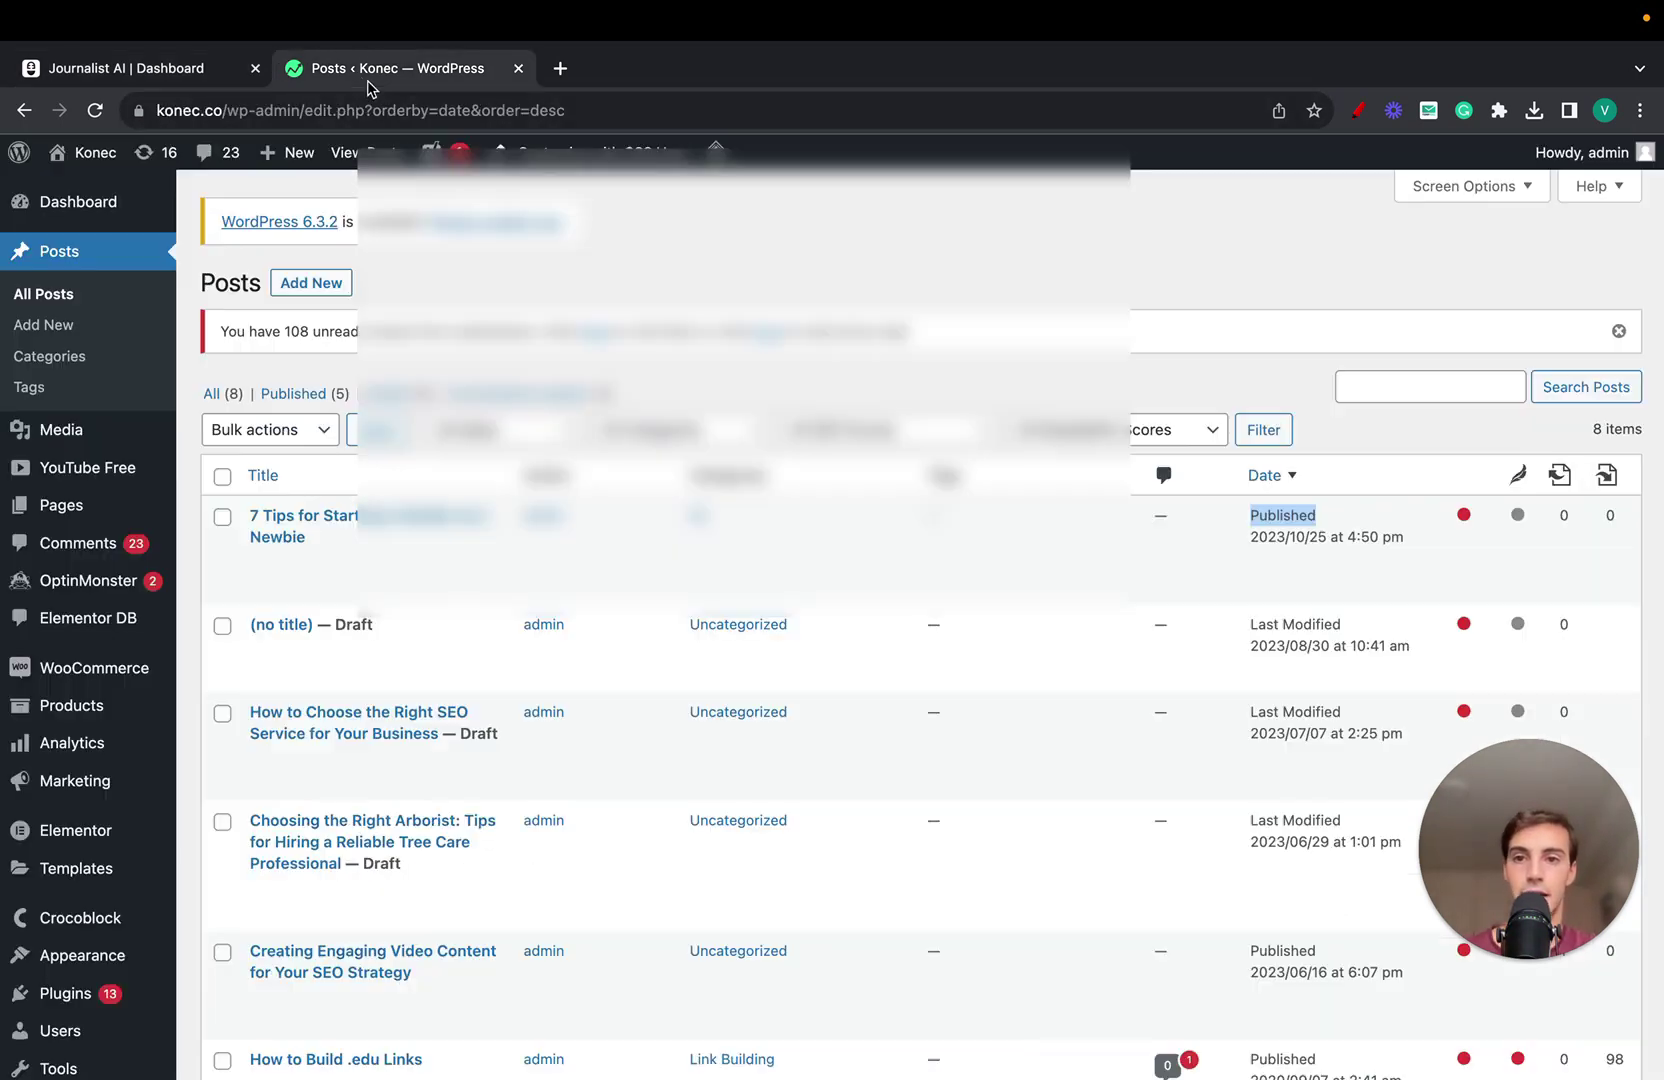
Open the "7 Tips for Starting a Garden as a Newbie" post for editing in WordPress and review its text, video, table and featured image.
{"action": "left_click", "coordinate": [380, 68]}
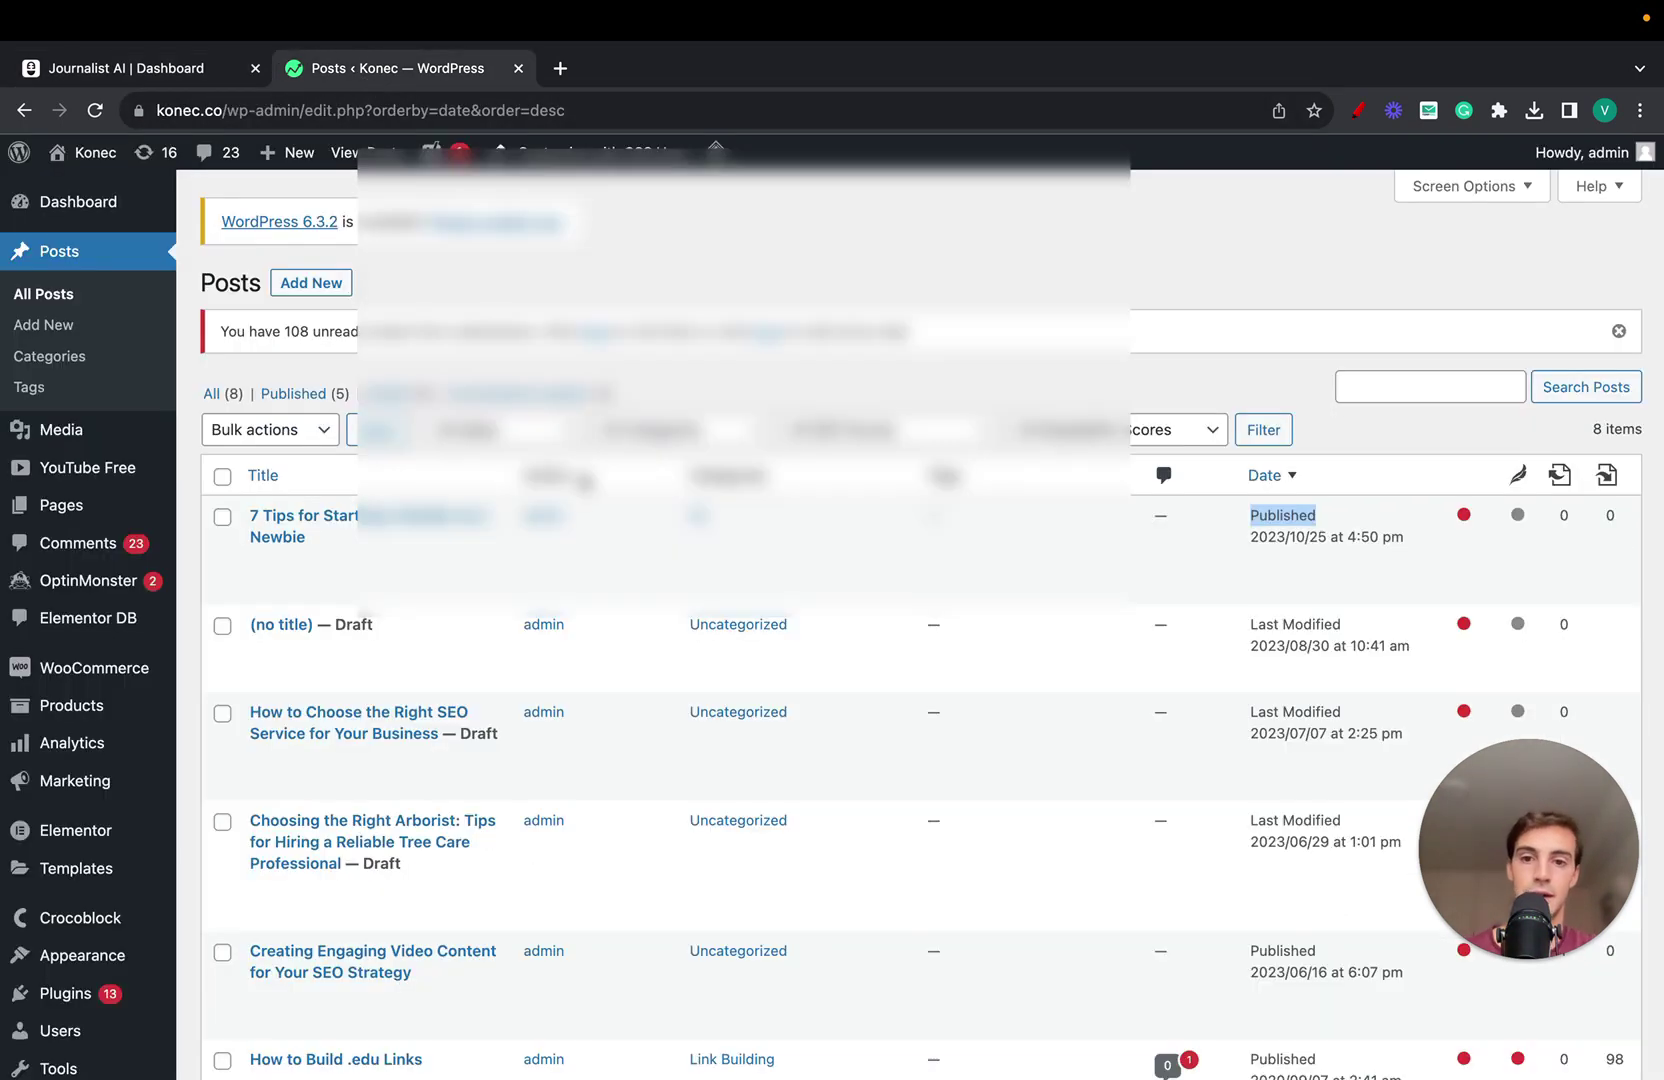
{"action": "left_click", "coordinate": [262, 564]}
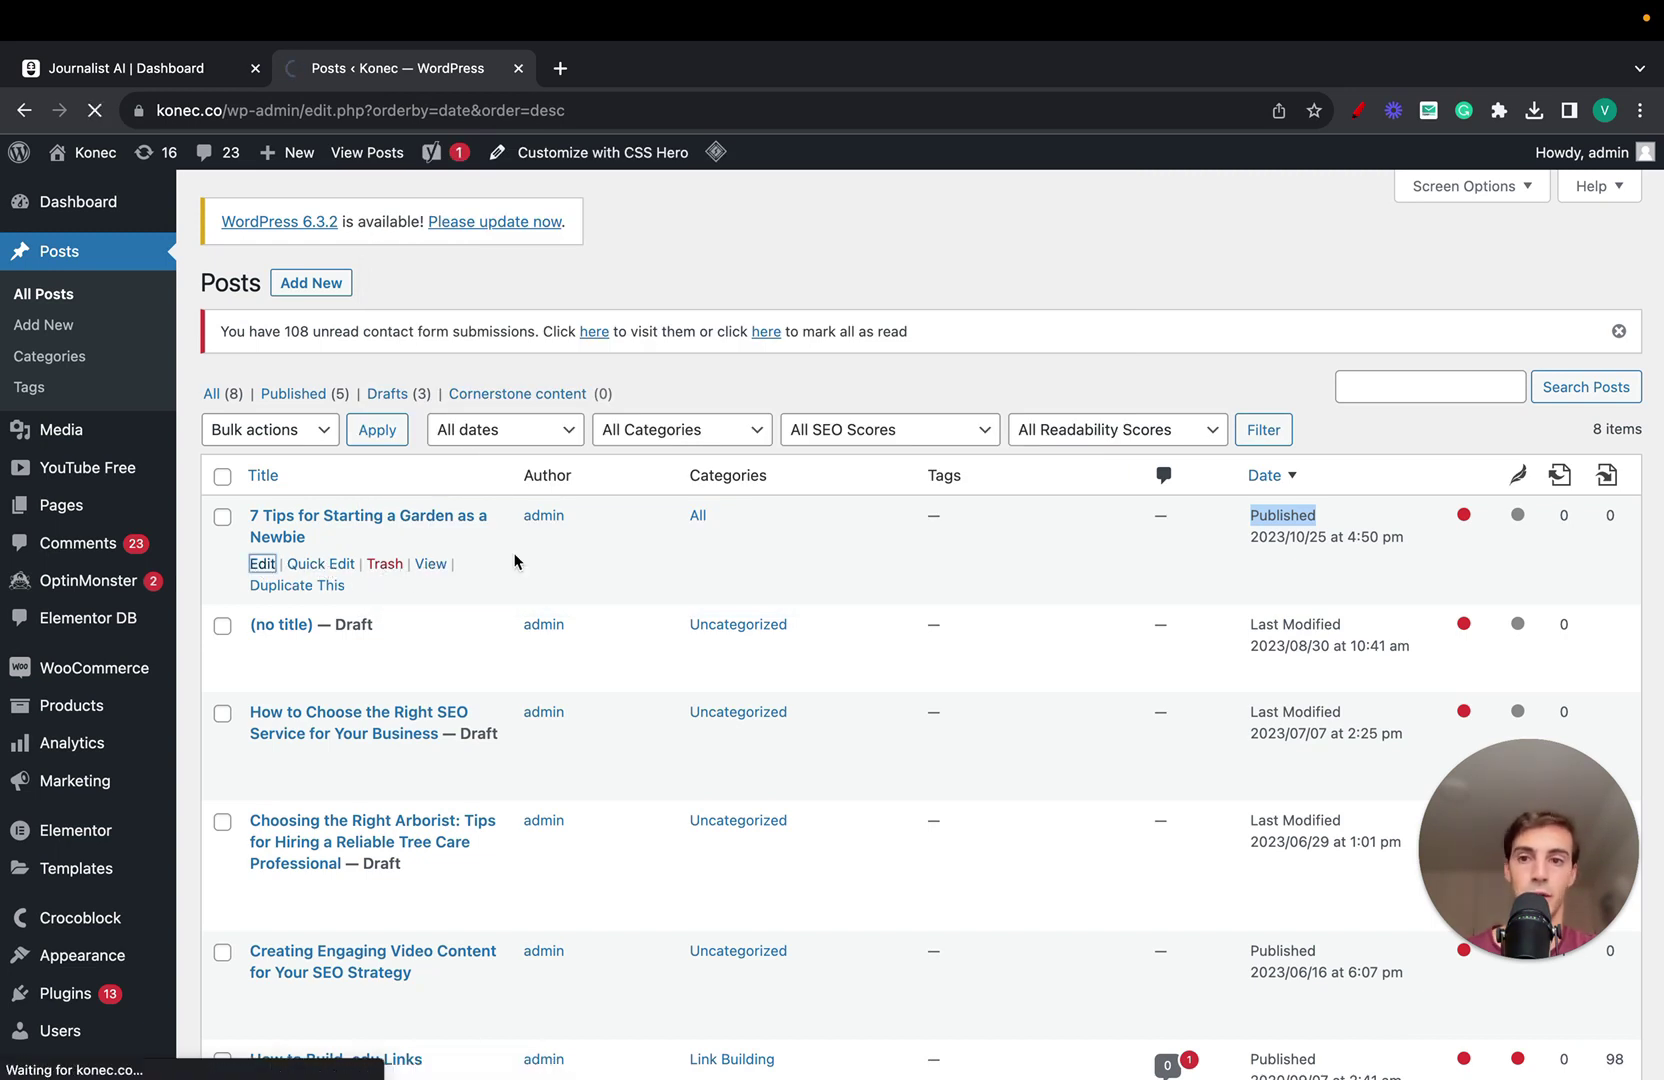
{"action": "left_click", "coordinate": [205, 68]}
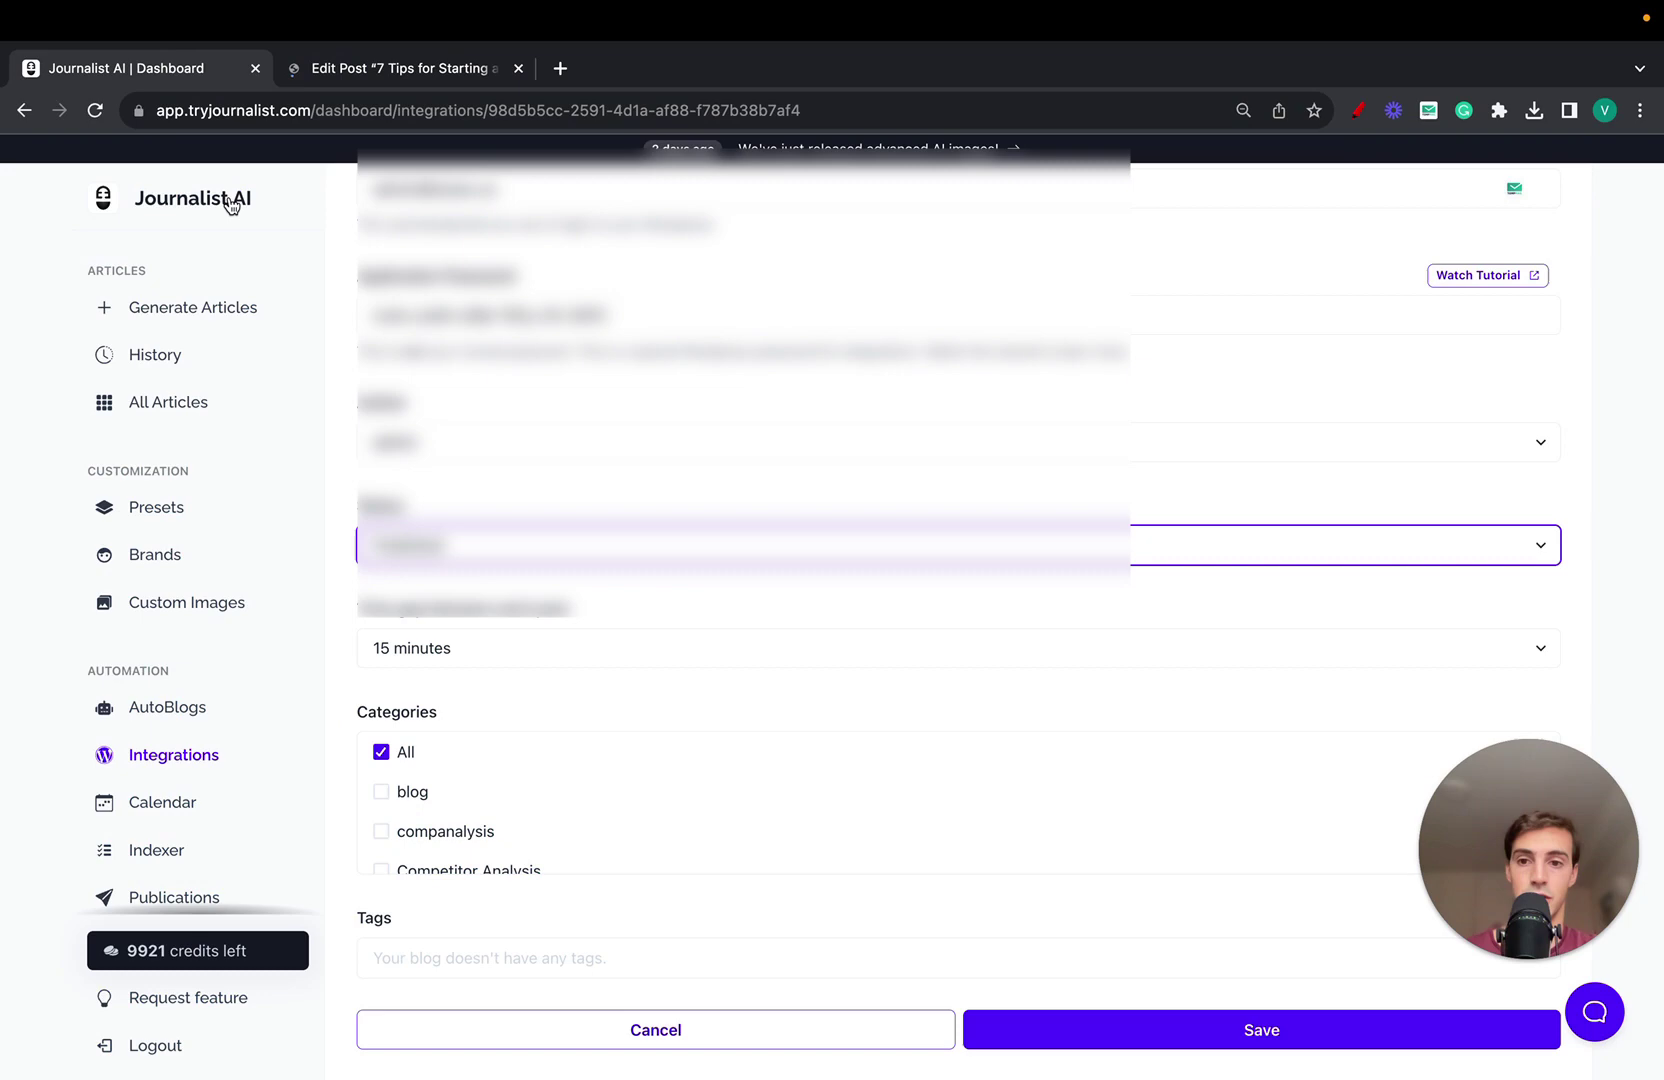
{"action": "left_click", "coordinate": [209, 351]}
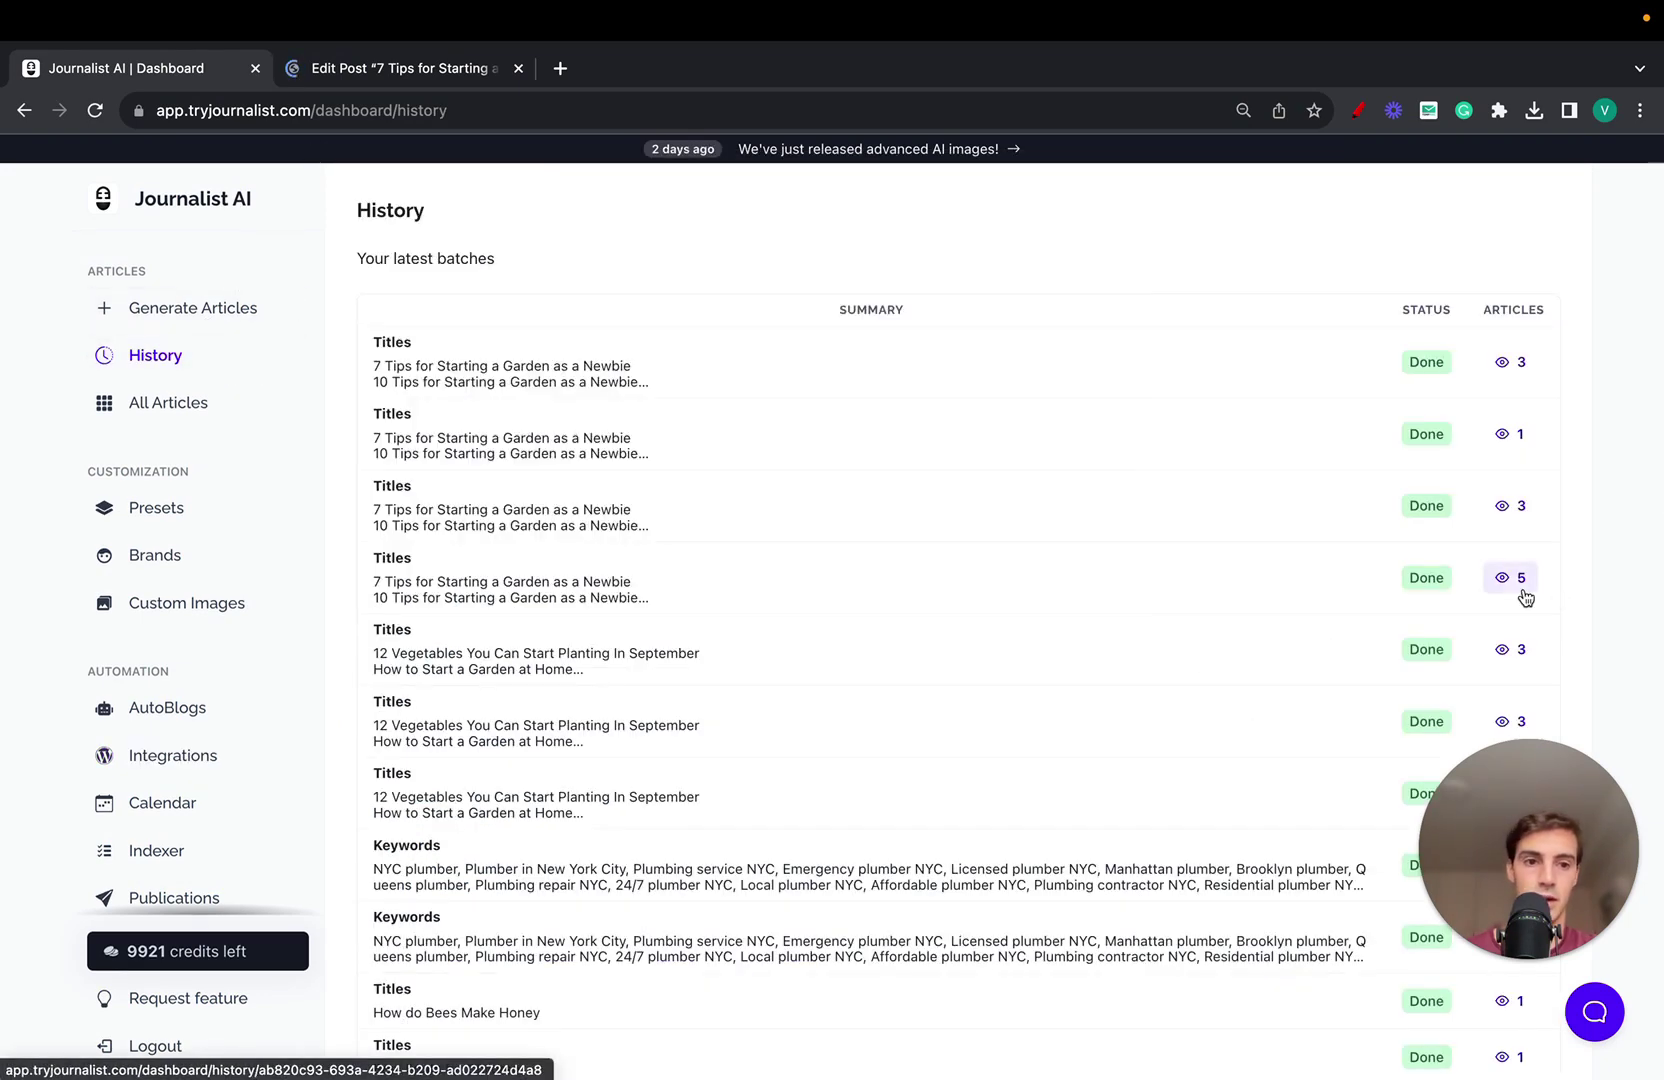
{"action": "left_click", "coordinate": [420, 68]}
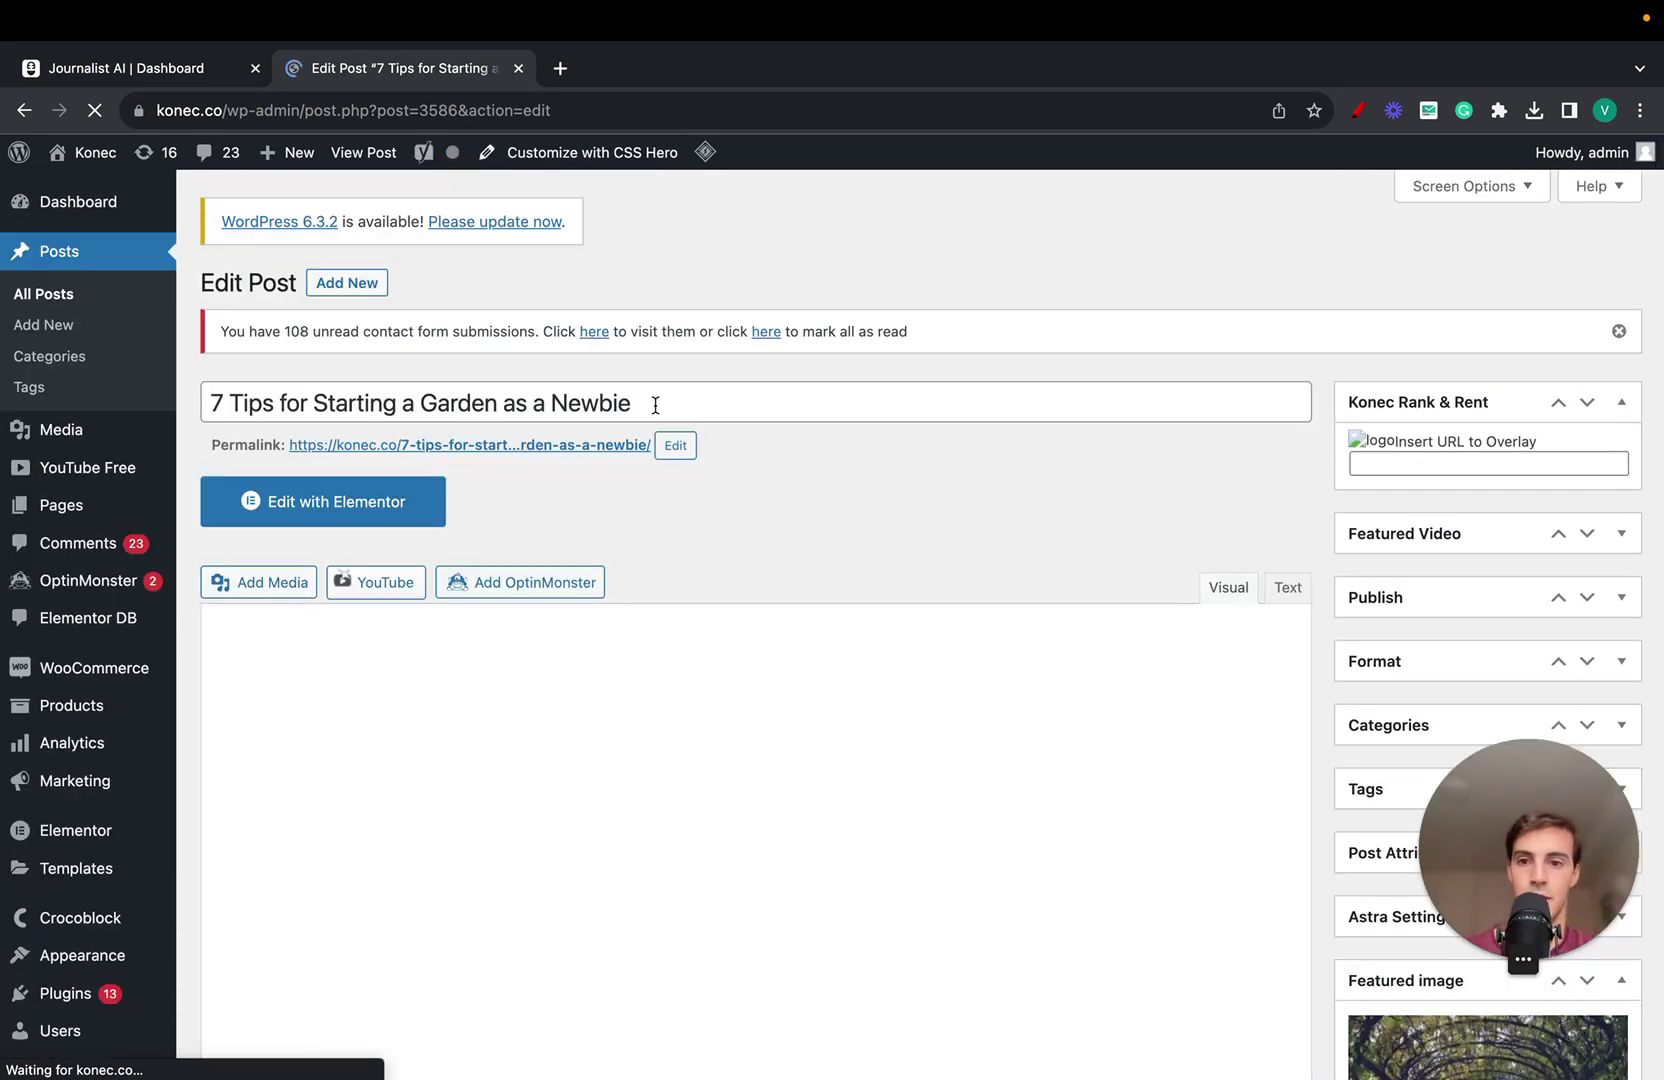
{"action": "scroll", "coordinate": [718, 500], "scroll_direction": "down", "scroll_amount": 3}
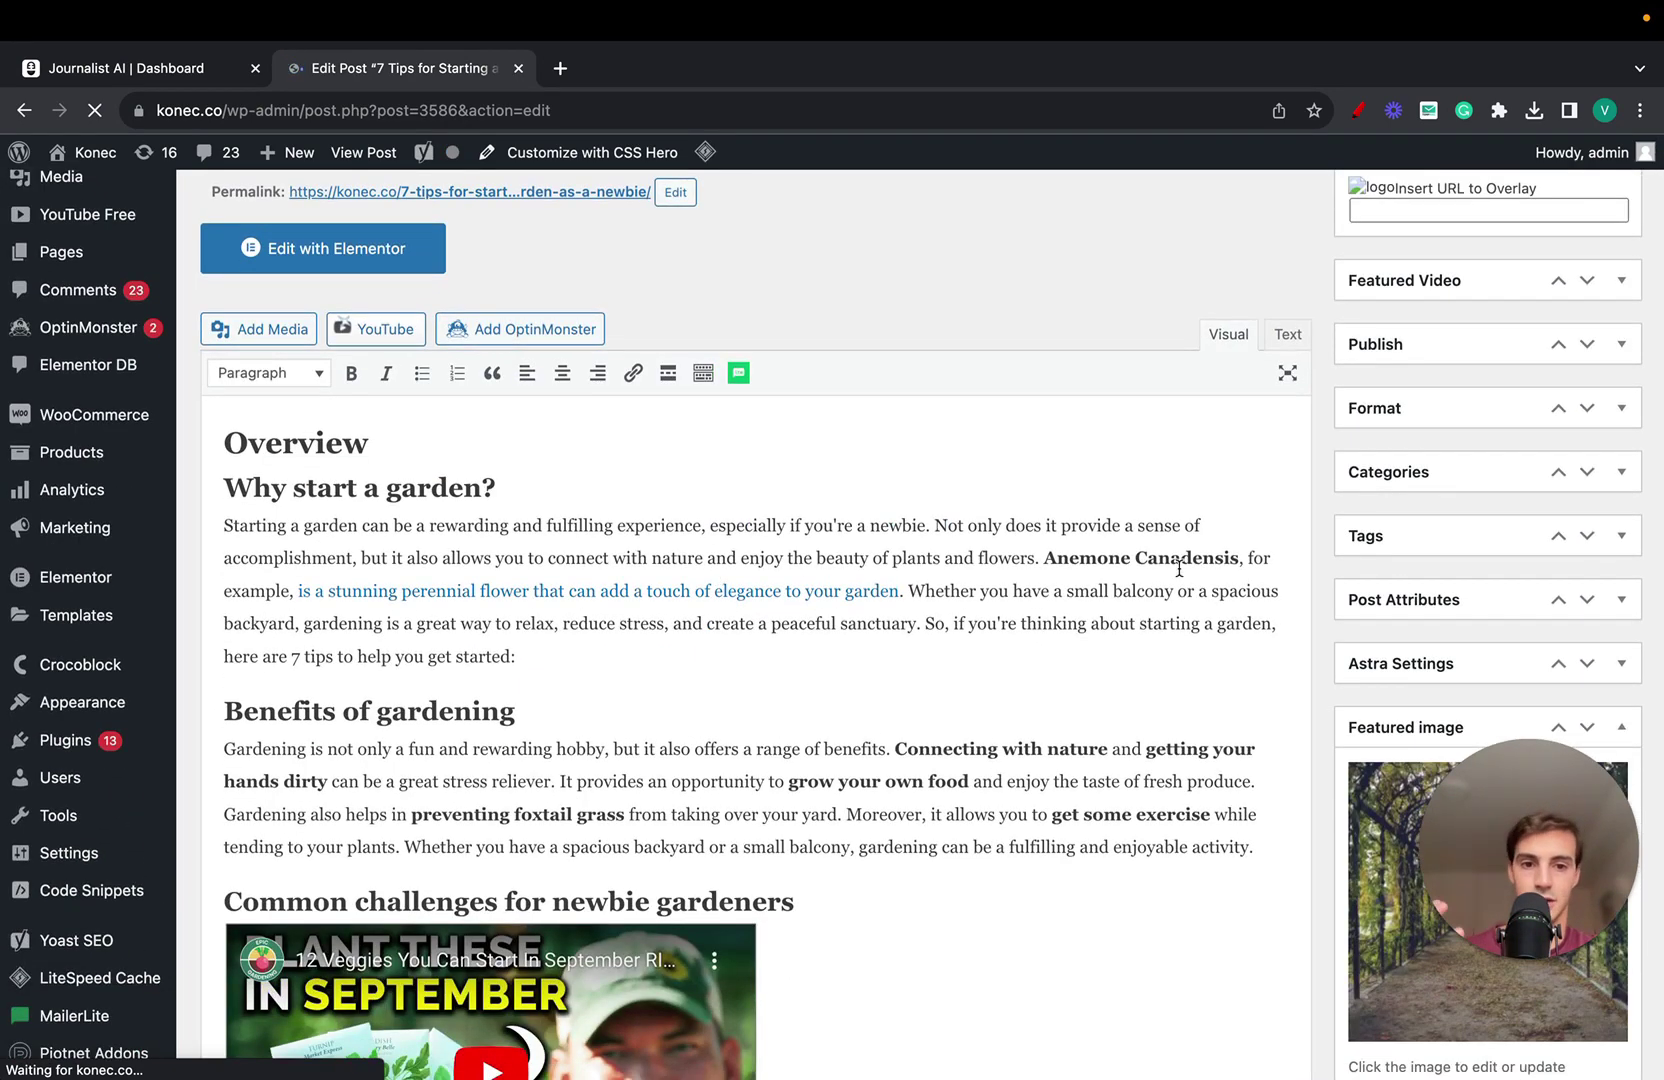
{"action": "scroll", "coordinate": [1005, 627], "scroll_direction": "down", "scroll_amount": 2}
{"action": "scroll", "coordinate": [650, 645], "scroll_direction": "down", "scroll_amount": 15}
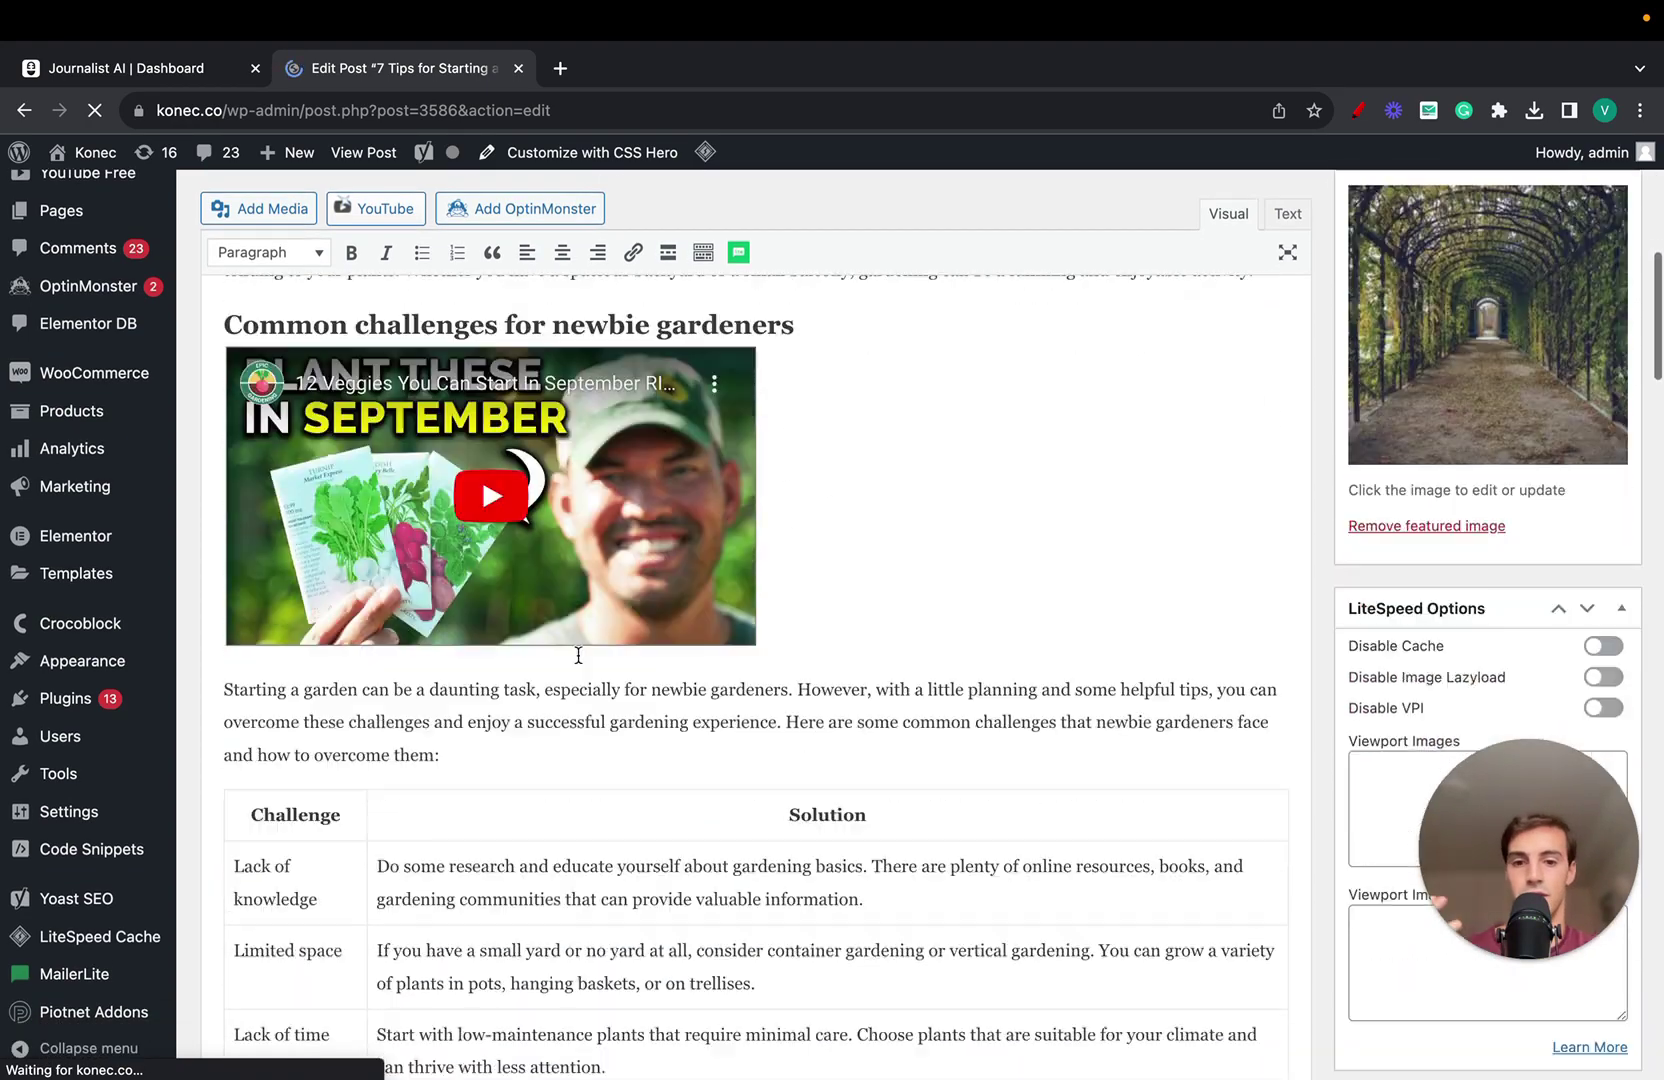
Review the rest of the gardening post in WordPress, and browse the batch's articles and article count back in Journalist AI.
{"action": "scroll", "coordinate": [672, 768], "scroll_direction": "down", "scroll_amount": 10}
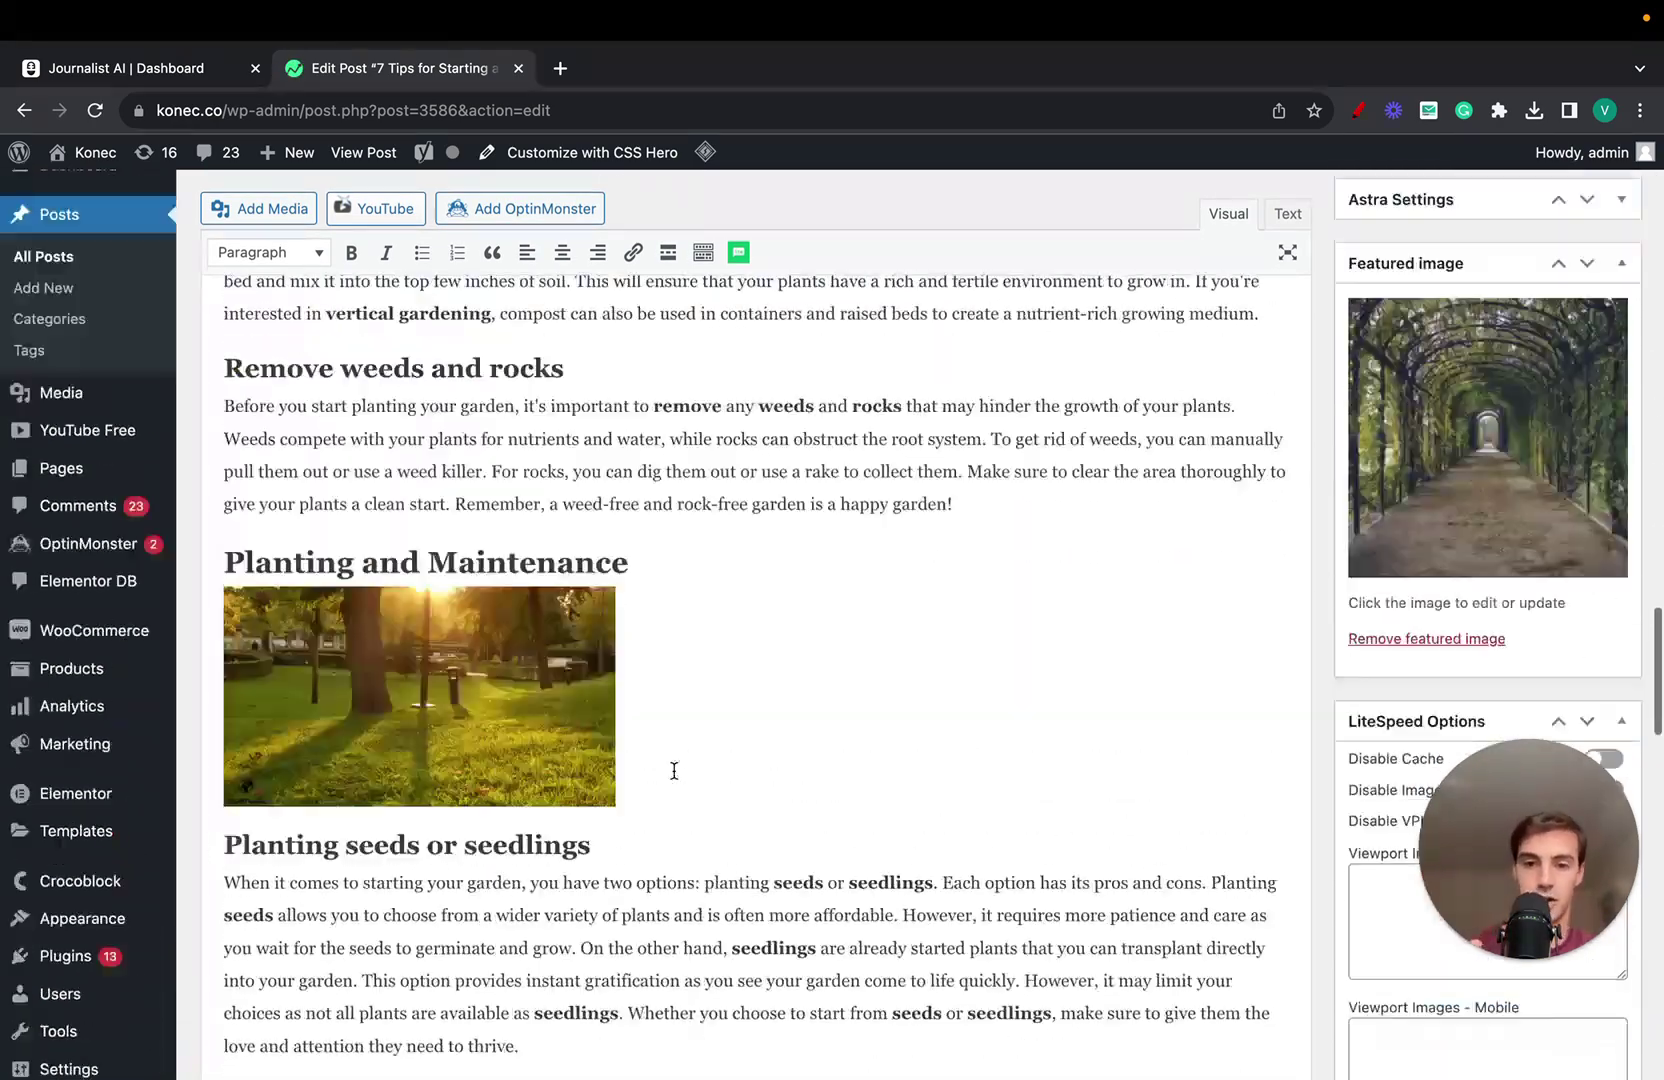
{"action": "scroll", "coordinate": [672, 768], "scroll_direction": "up", "scroll_amount": 10}
{"action": "left_click", "coordinate": [180, 76]}
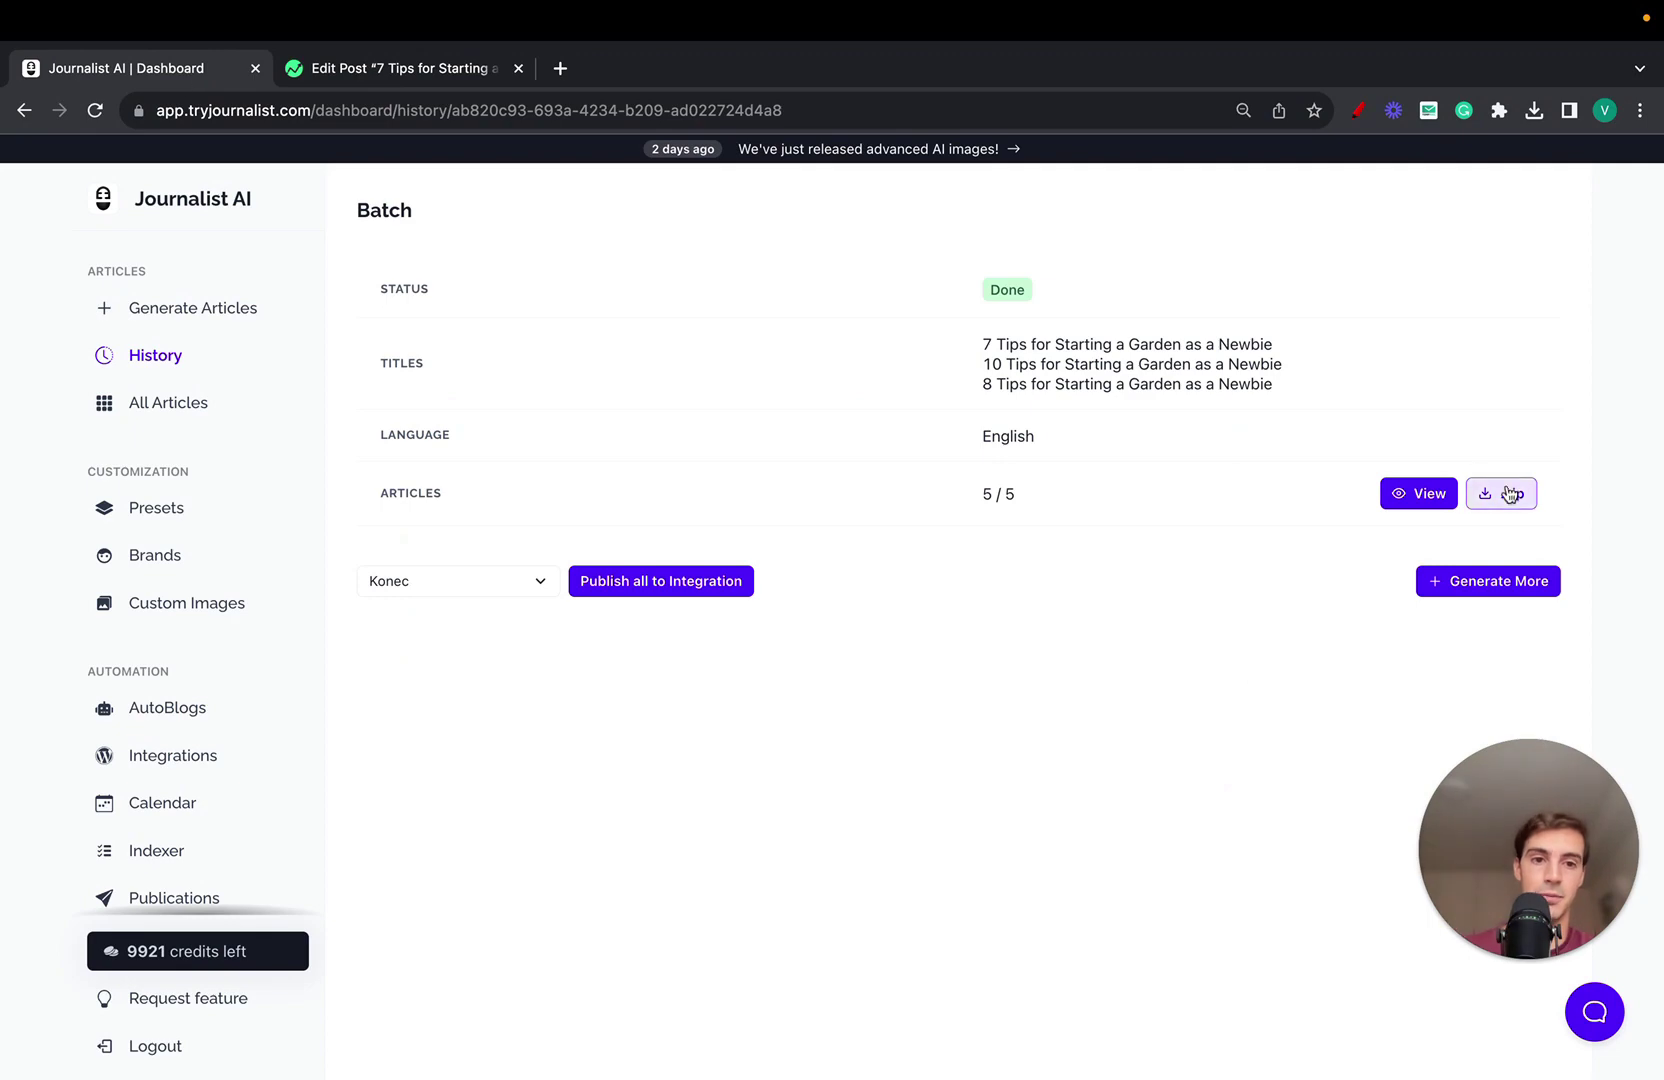
{"action": "left_click", "coordinate": [1418, 493]}
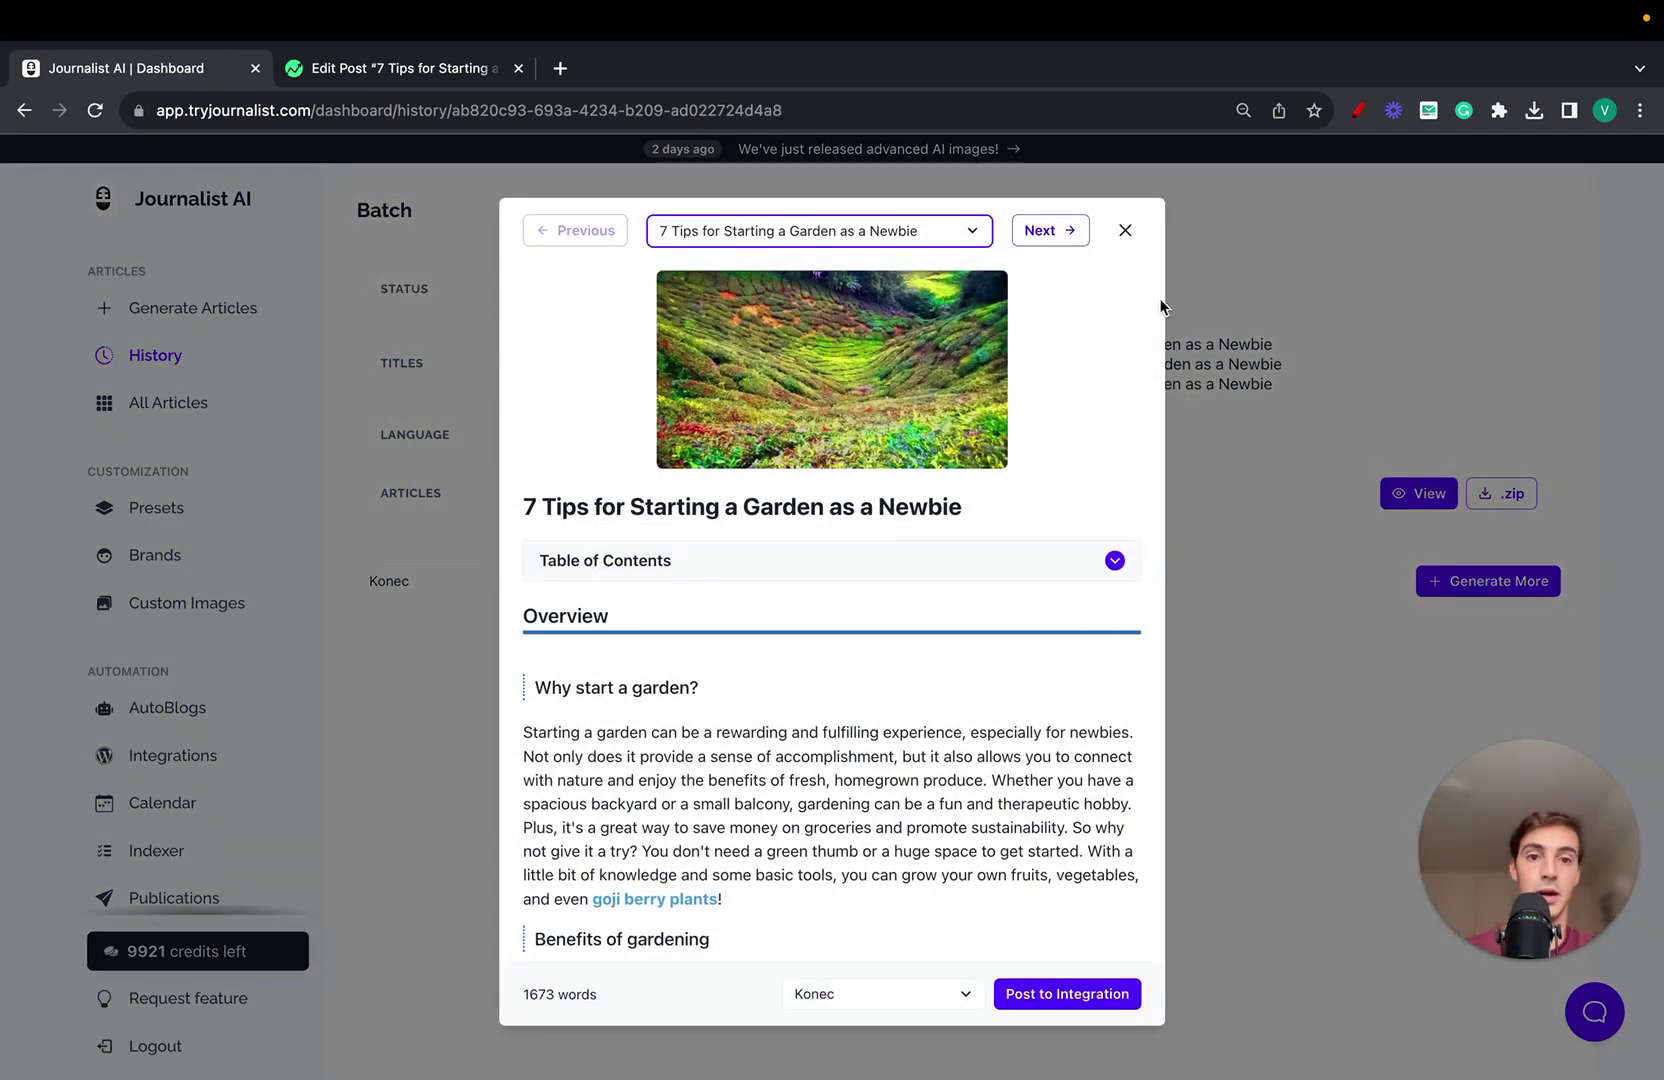
{"action": "left_click", "coordinate": [1050, 240]}
{"action": "left_click", "coordinate": [1050, 240]}
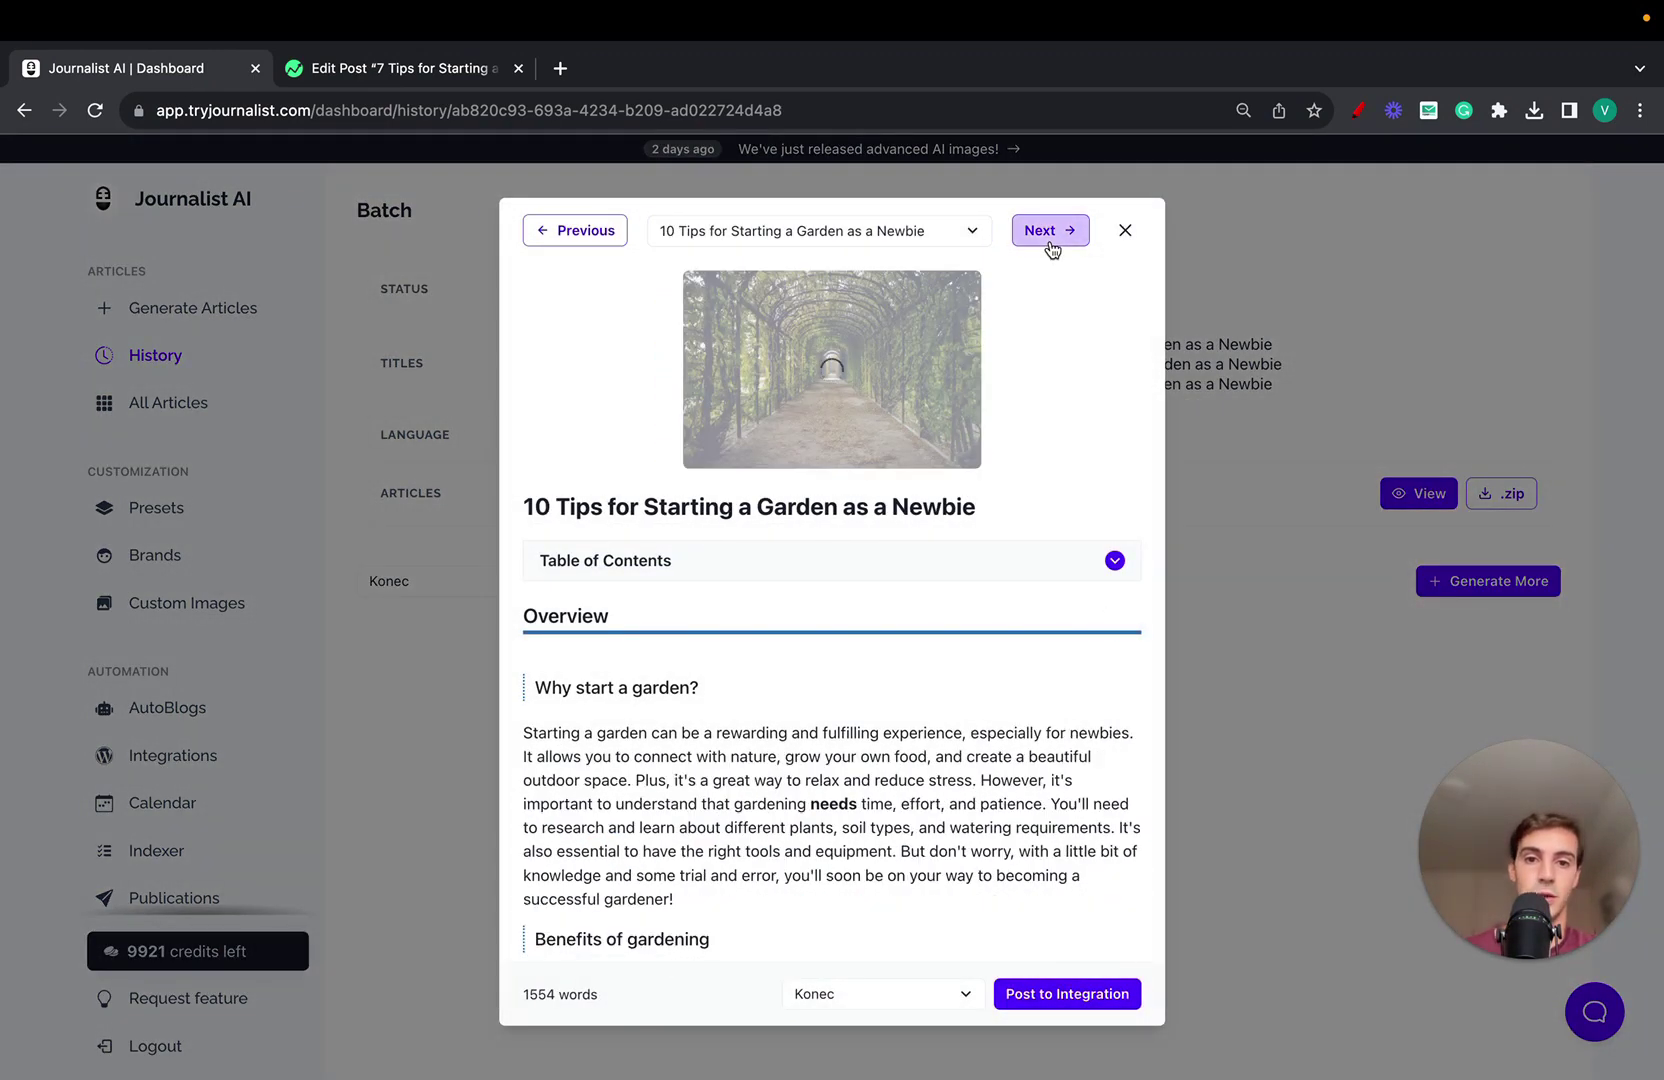
{"action": "left_click", "coordinate": [1050, 240]}
{"action": "left_click", "coordinate": [1124, 231]}
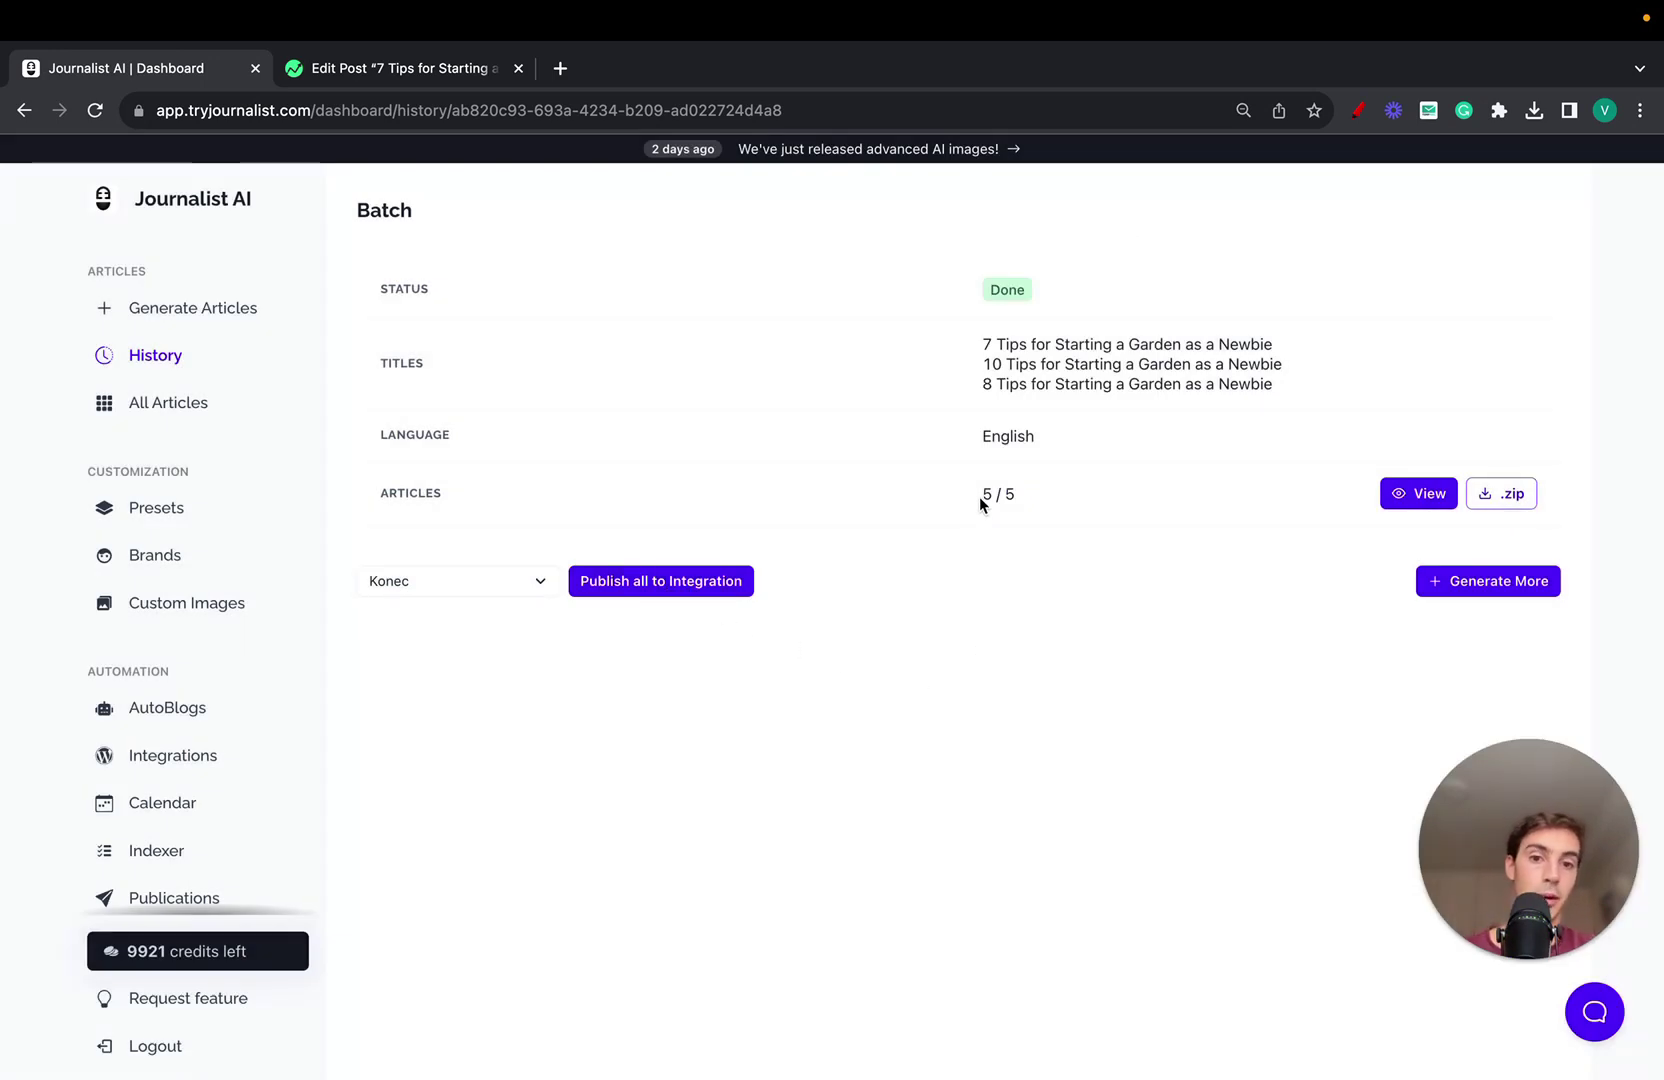
{"action": "left_click_drag", "start_coordinate": [979, 497], "coordinate": [1035, 494]}
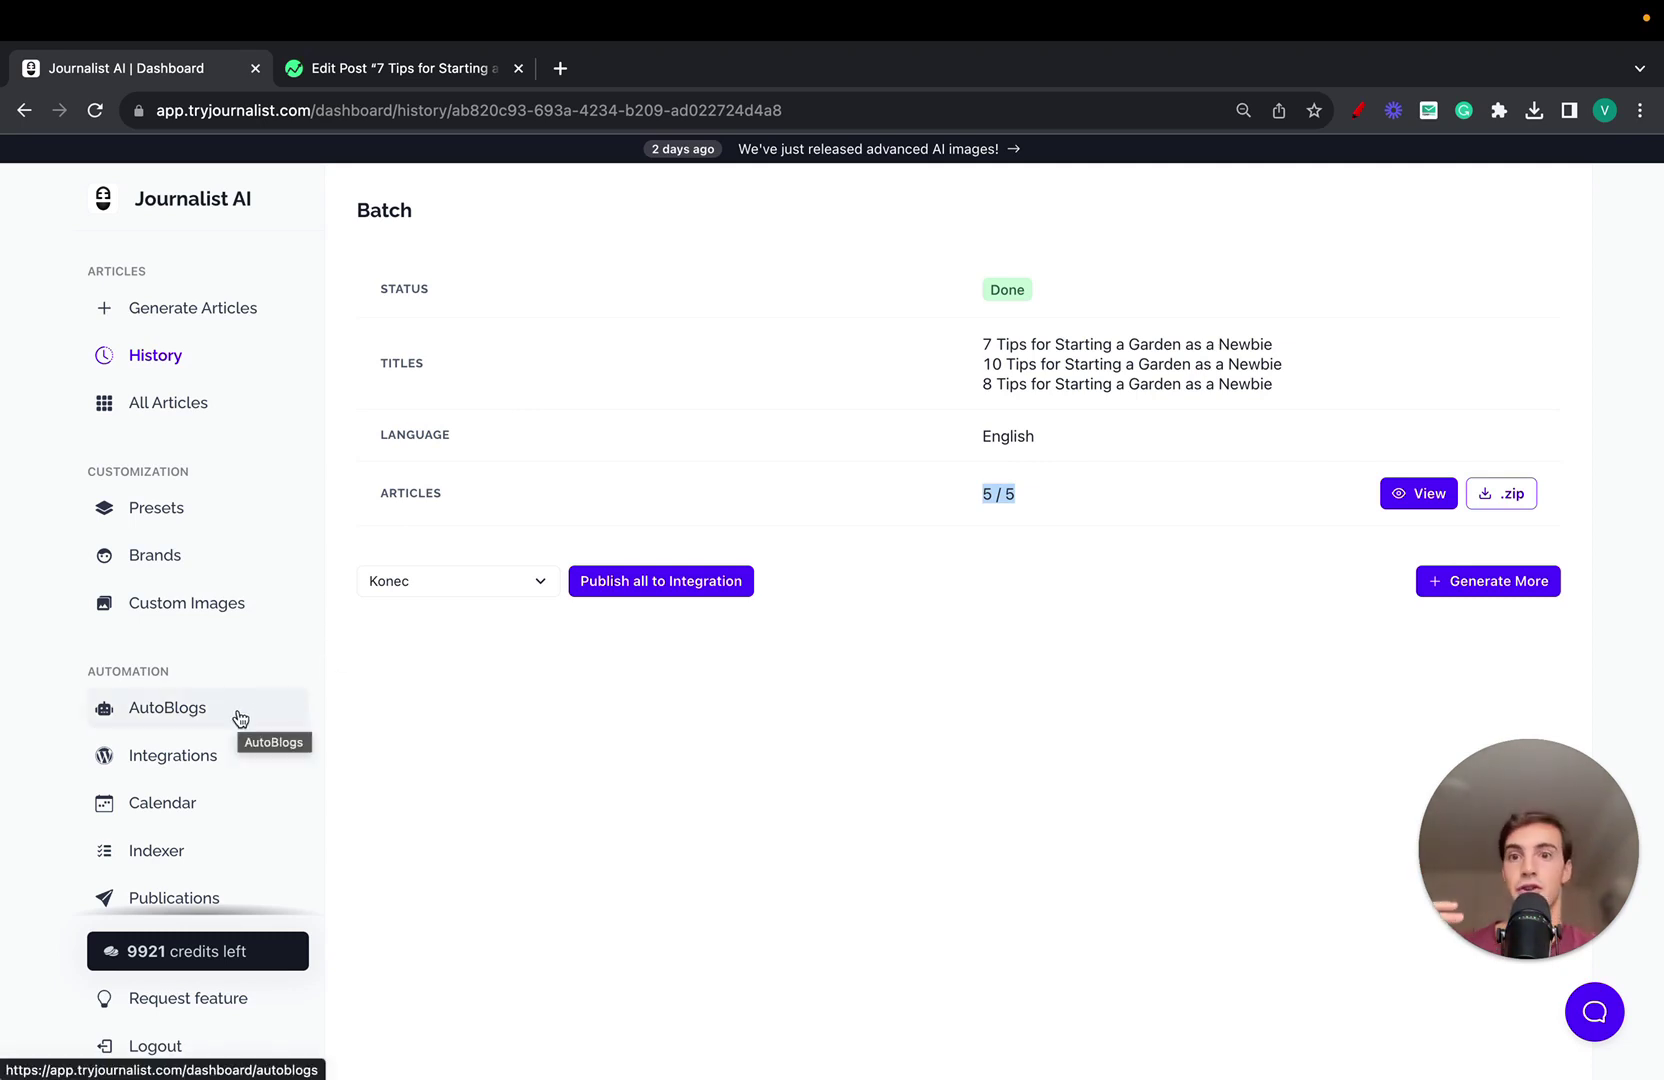
Start a new AutoBlog and name it "test".
{"action": "left_click", "coordinate": [179, 726]}
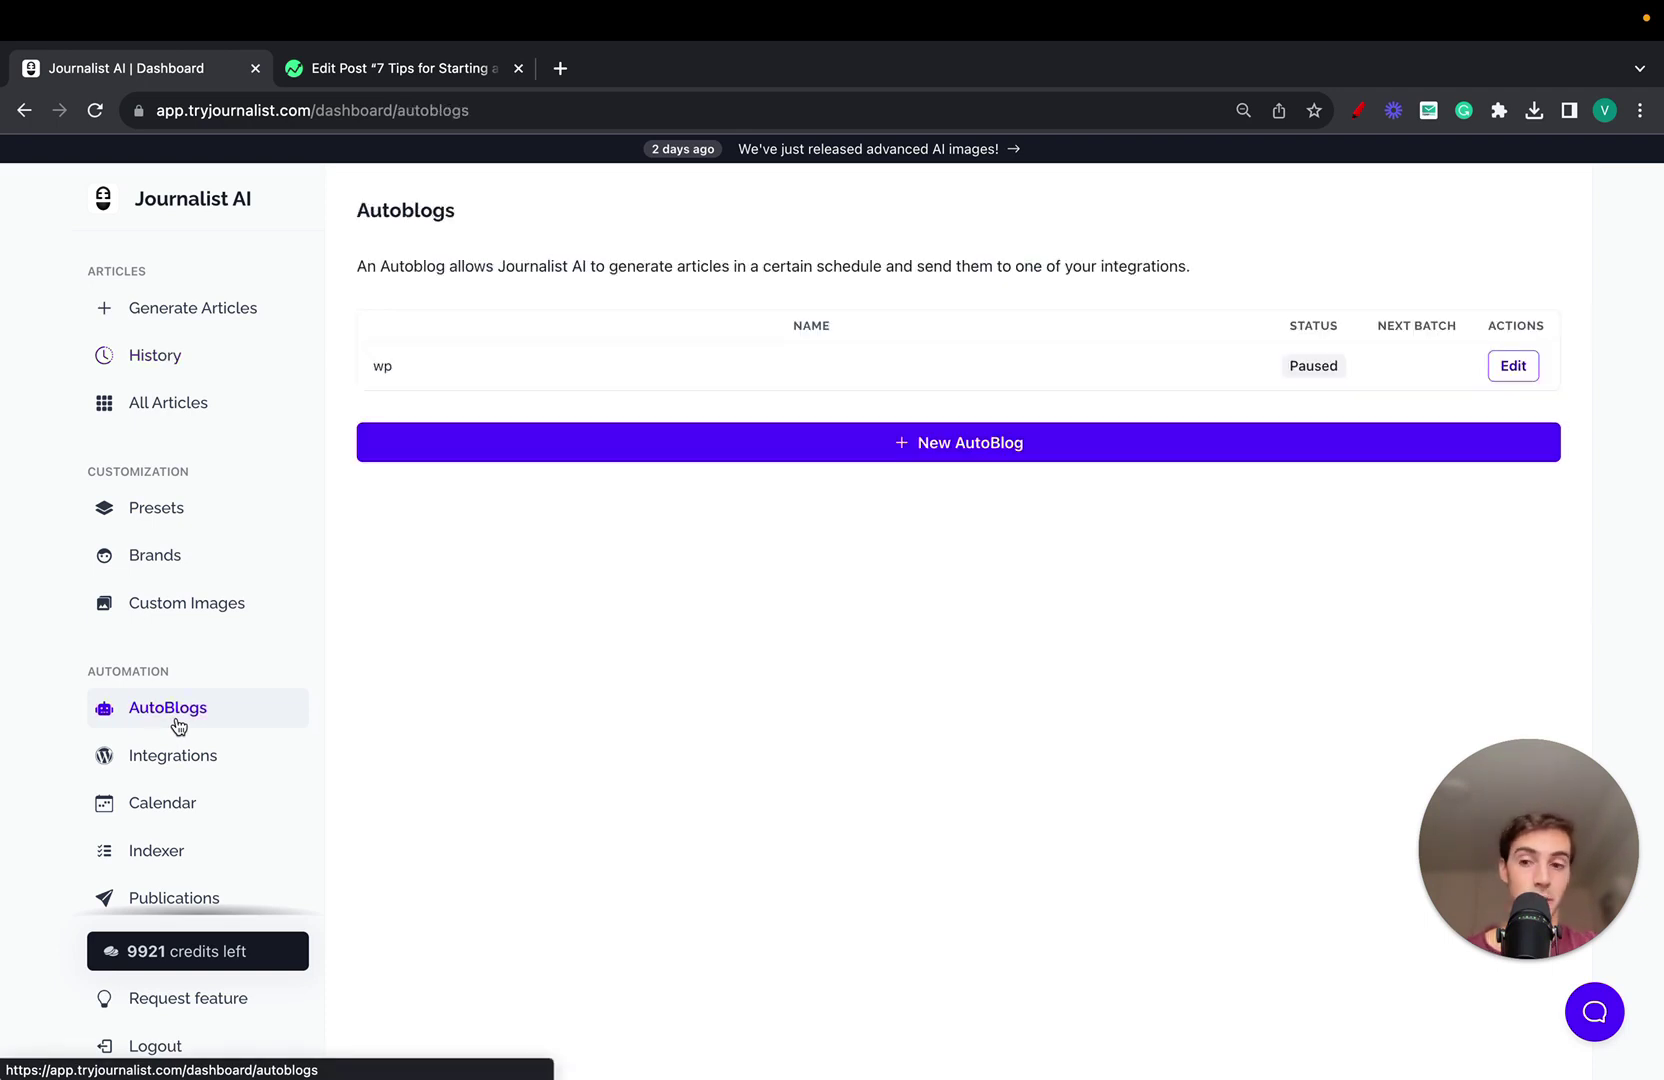
{"action": "left_click", "coordinate": [761, 453]}
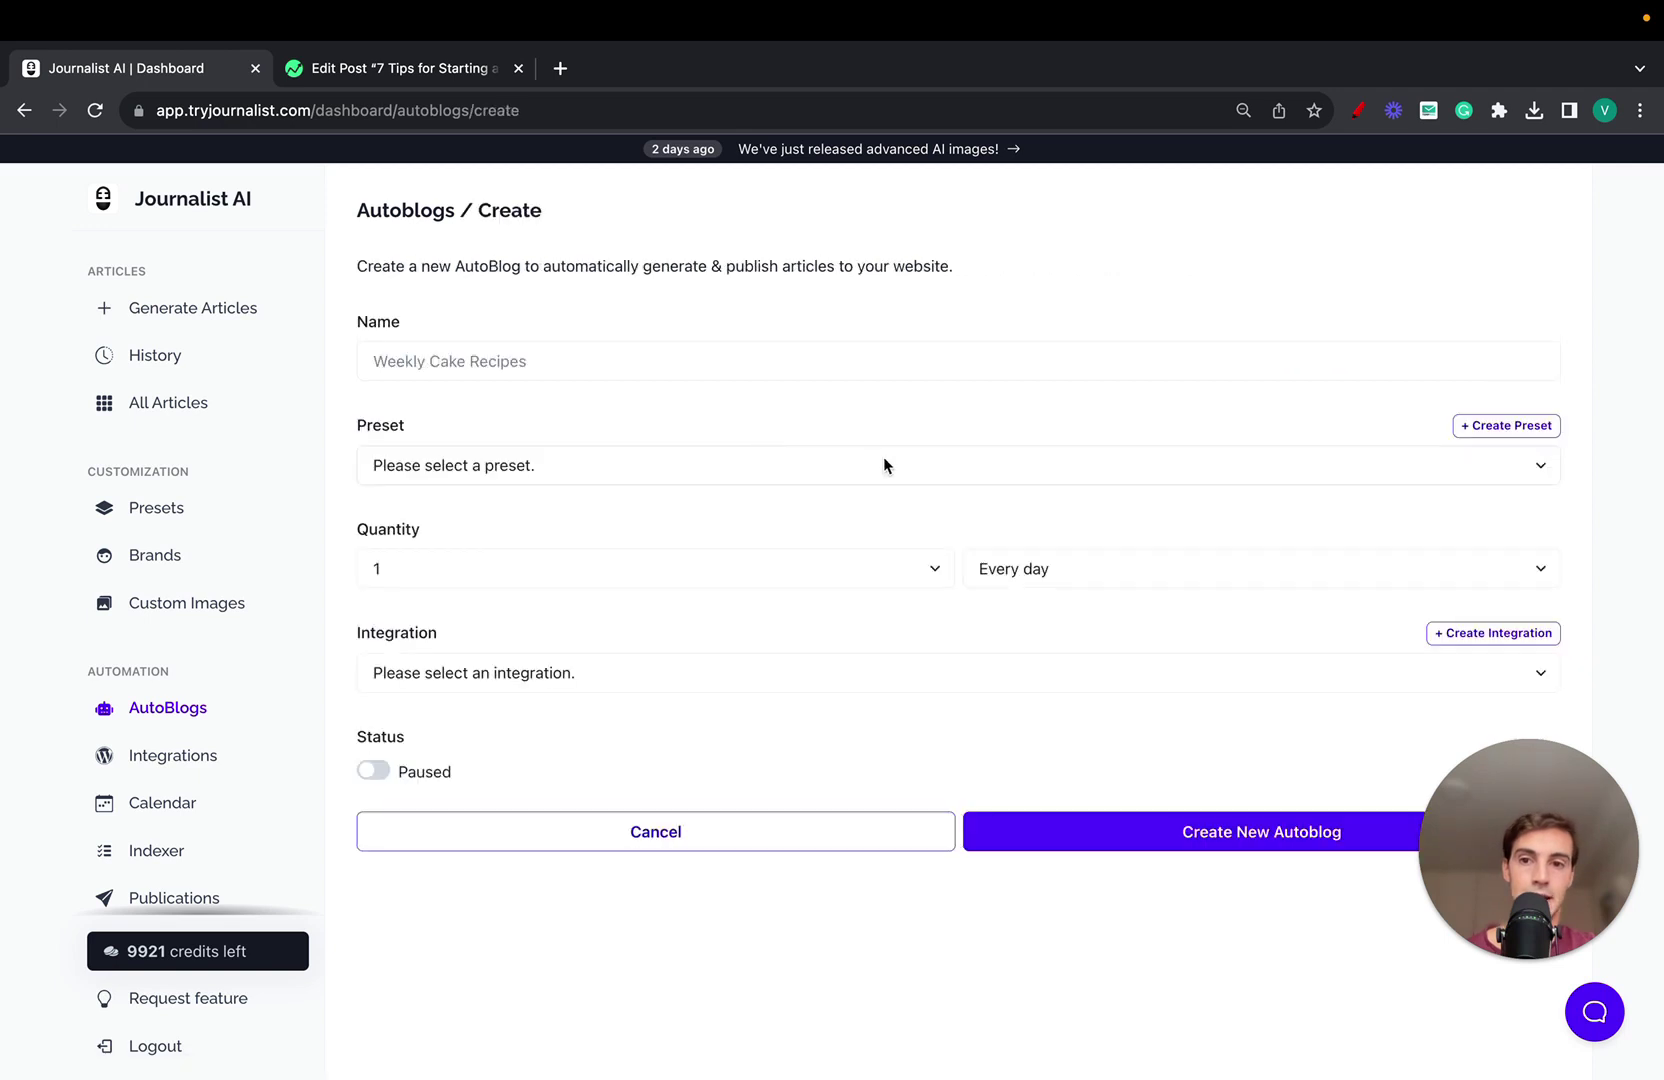
{"action": "left_click", "coordinate": [603, 374]}
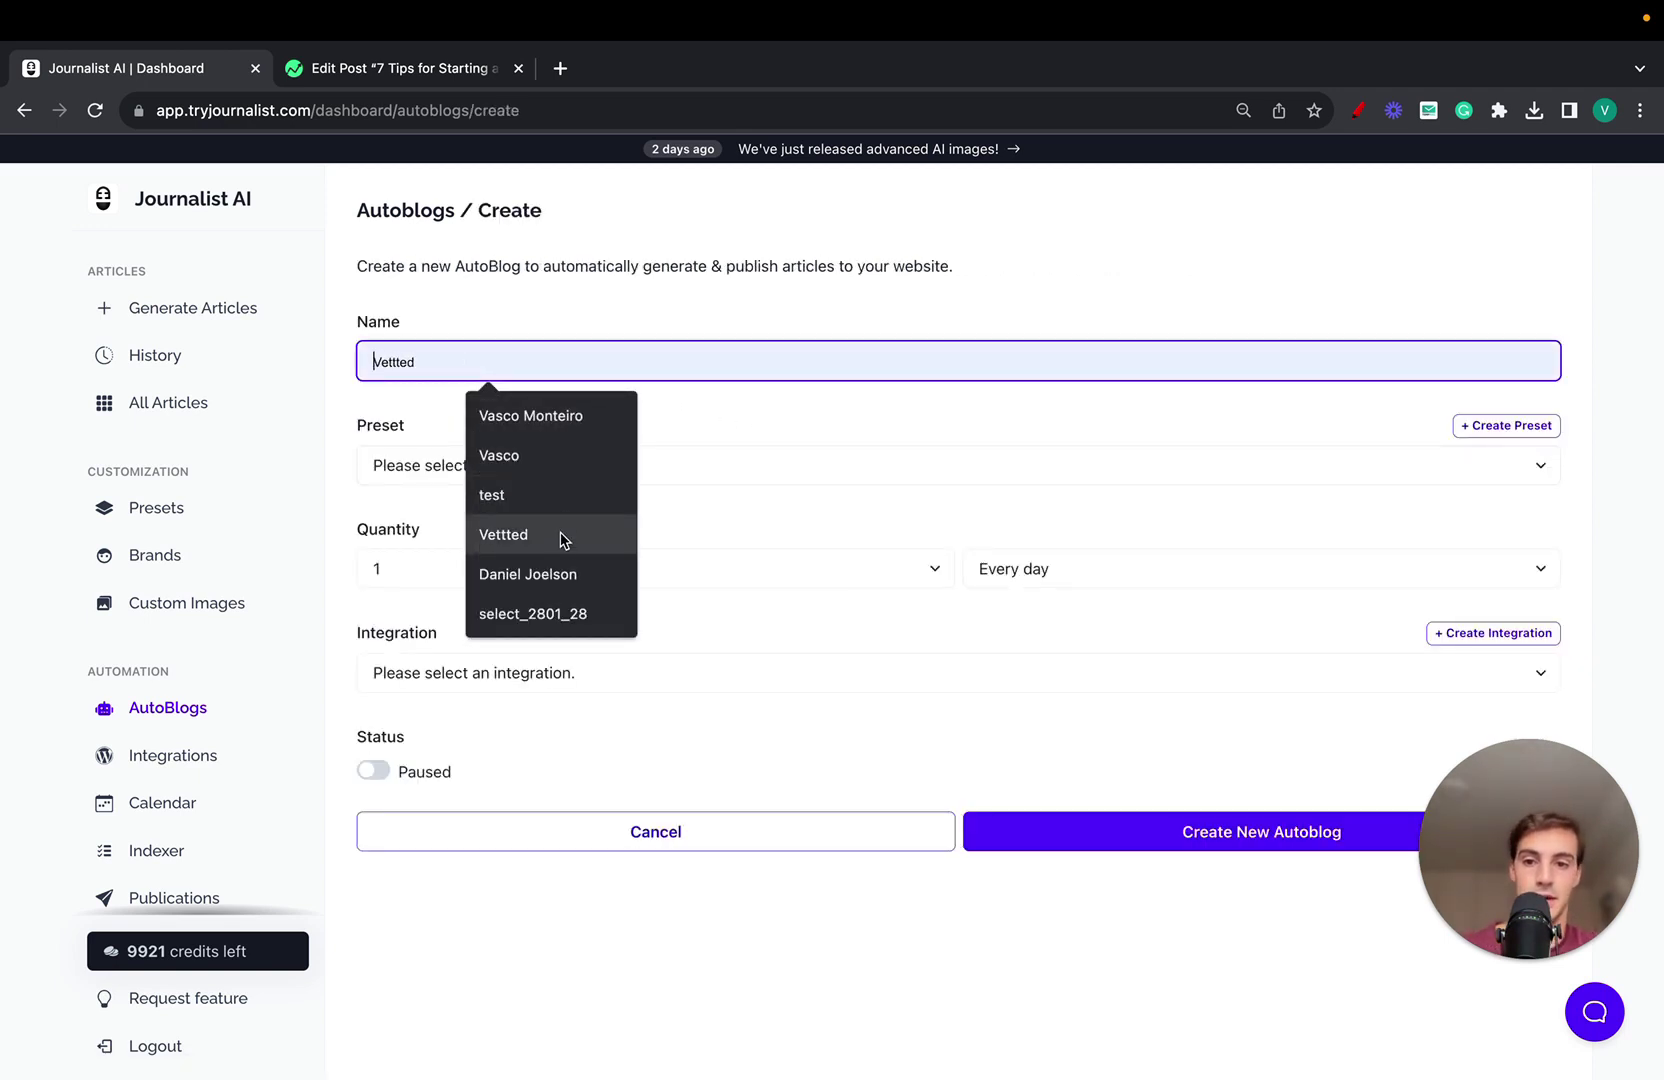
{"action": "type", "text": "tedst"}
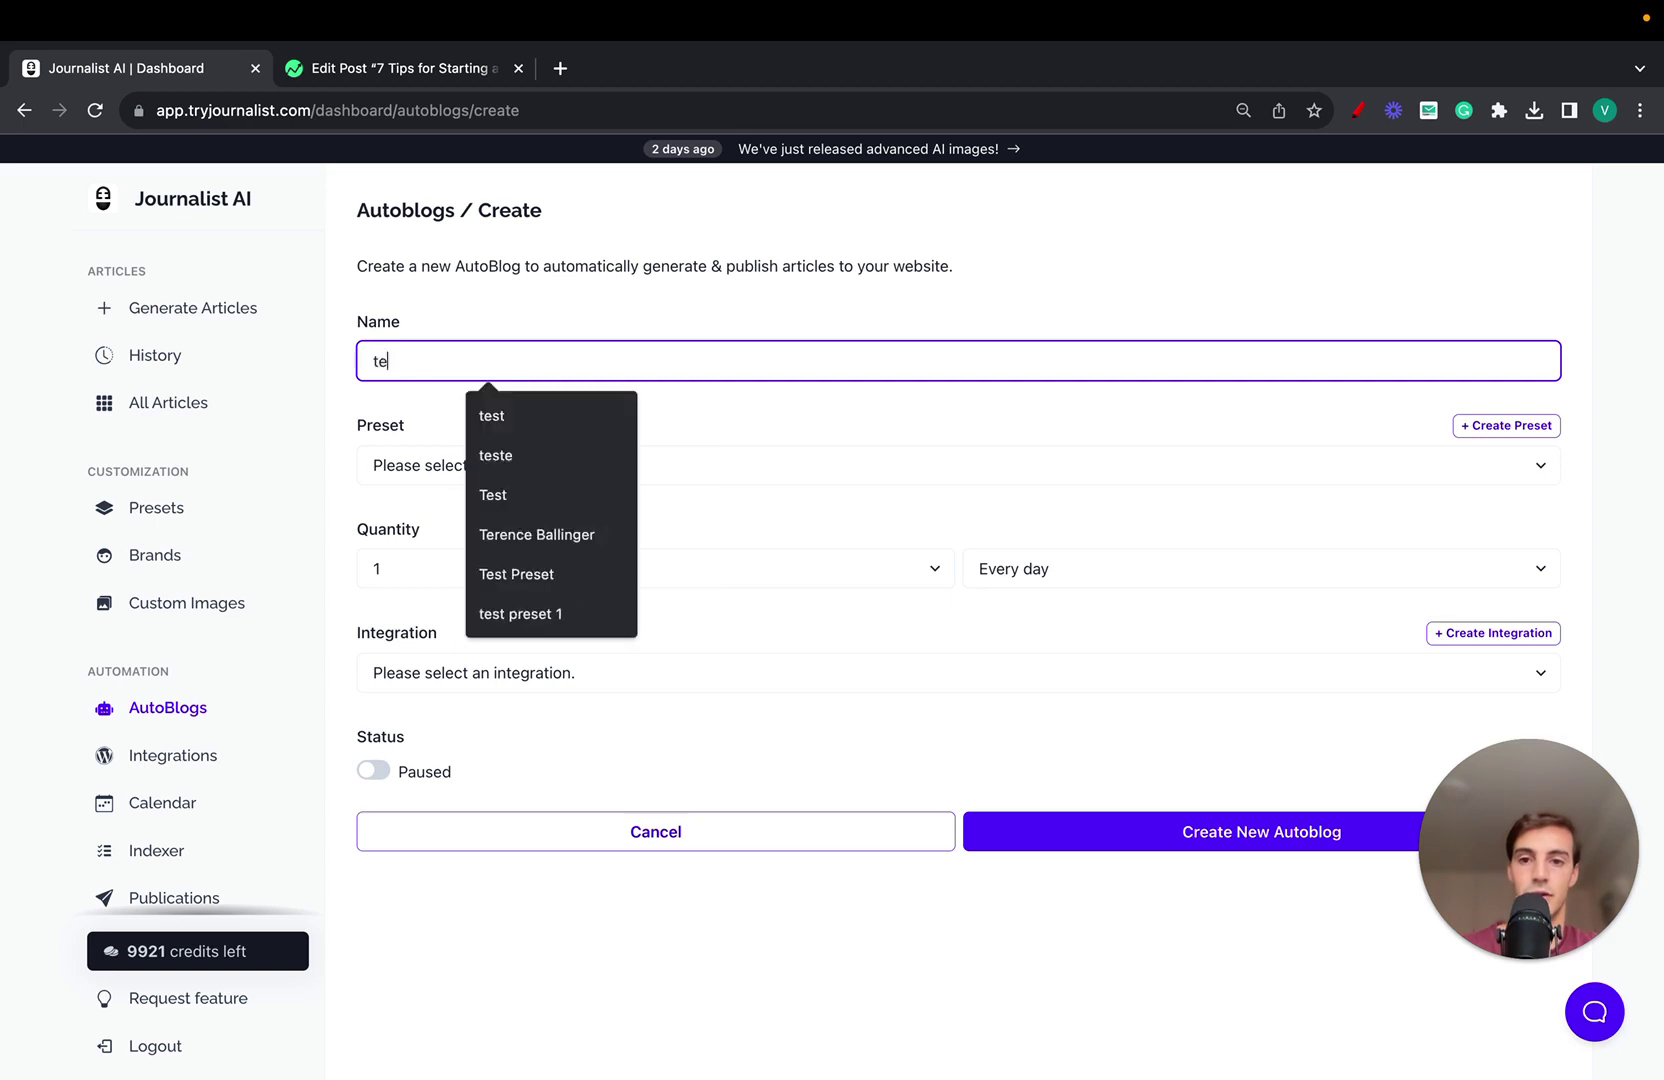
{"action": "key", "text": "BackSpace"}
{"action": "type", "text": "st"}
{"action": "left_click", "coordinate": [810, 433]}
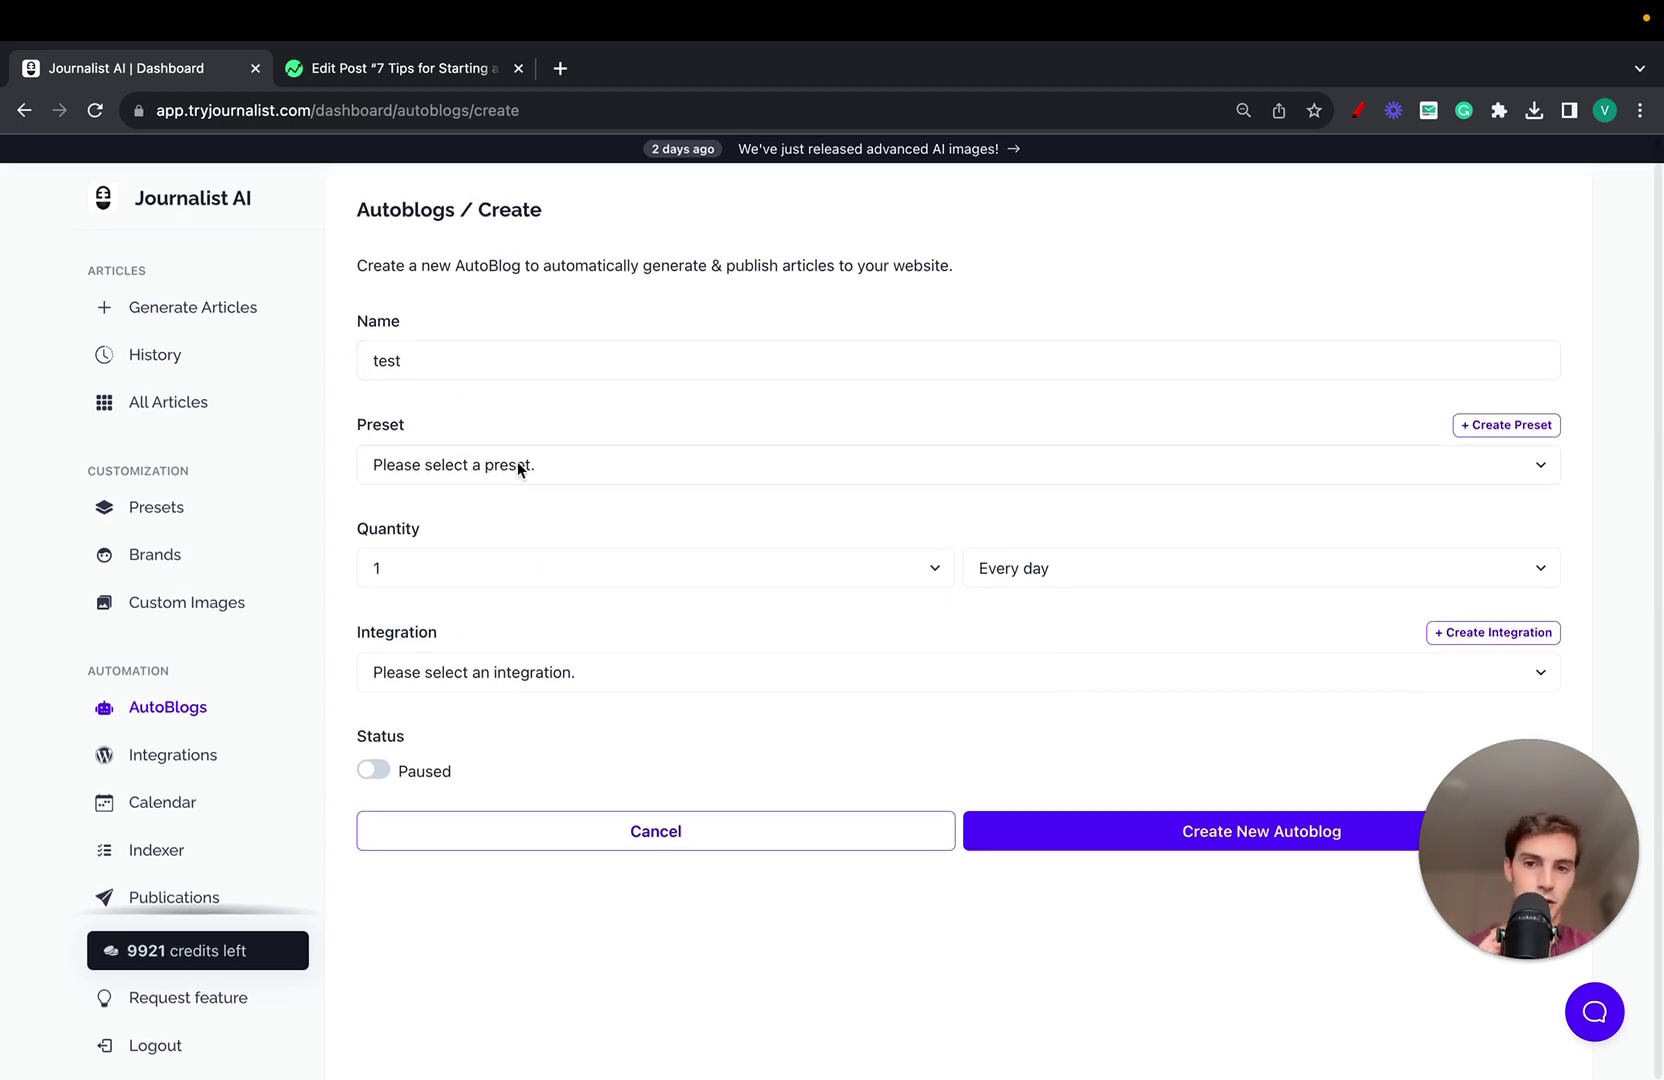
Try different quantities for the new AutoBlog, ending with 5 articles every week.
{"action": "left_click", "coordinate": [552, 568]}
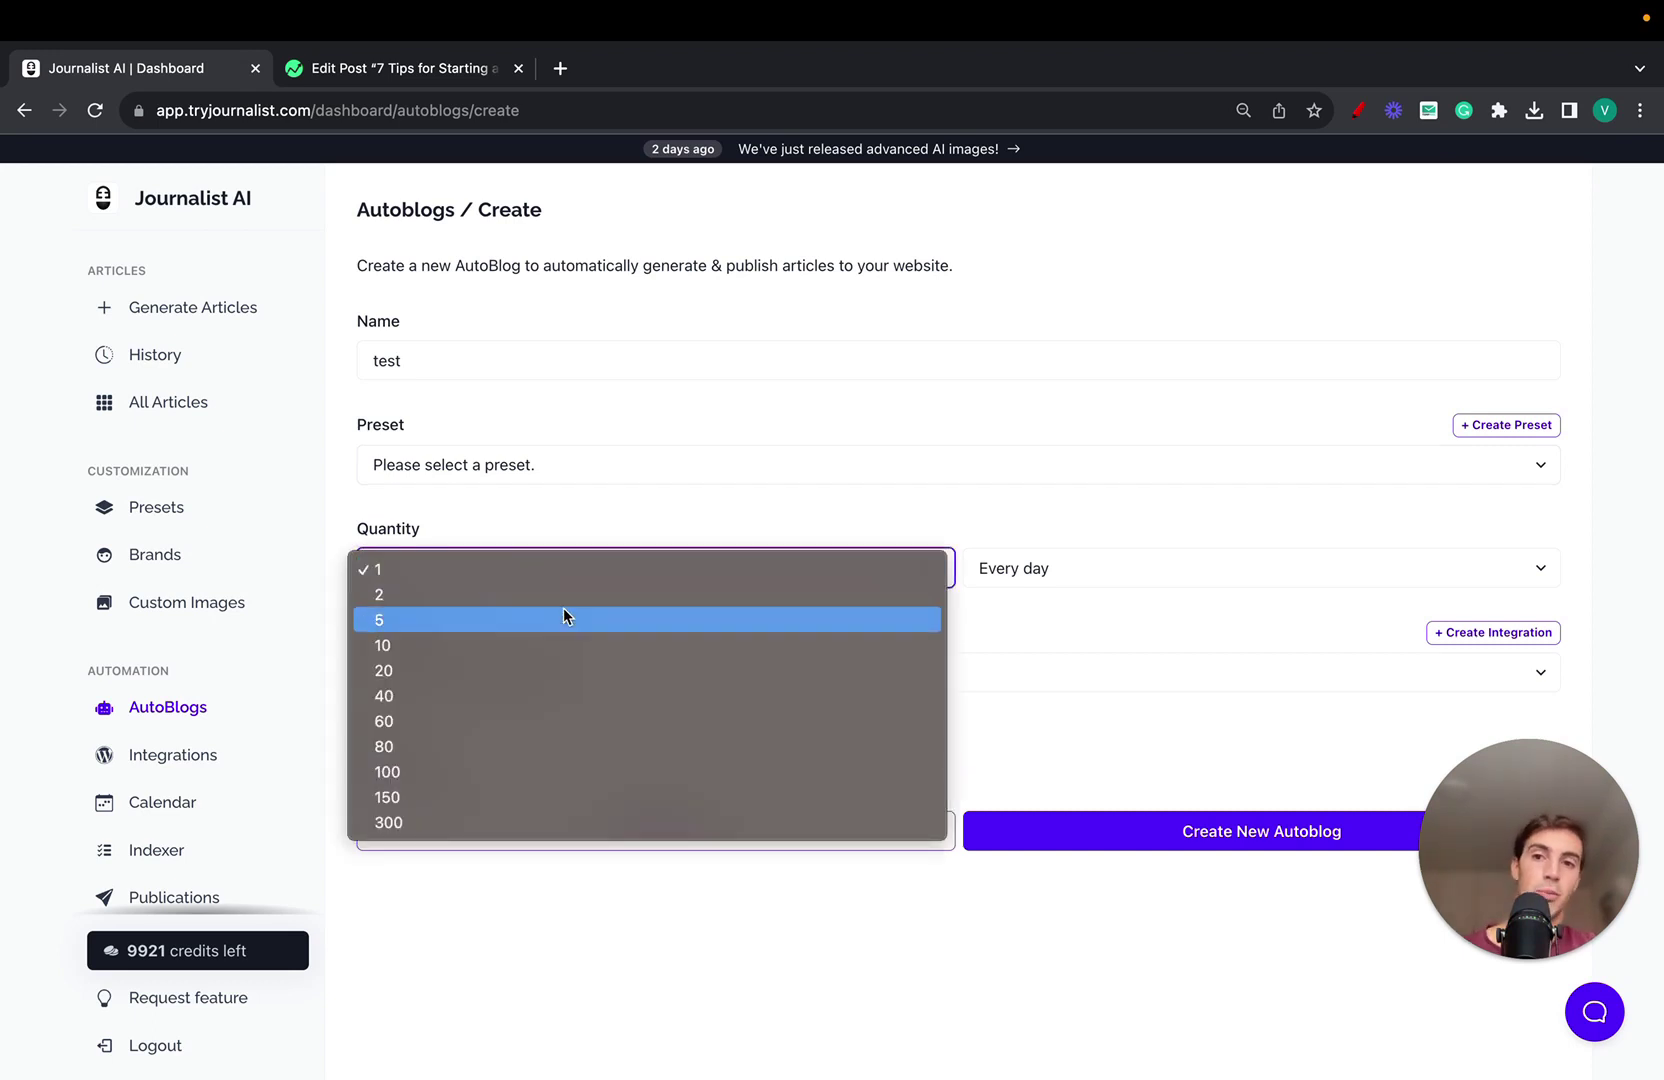
{"action": "left_click", "coordinate": [545, 746]}
{"action": "left_click", "coordinate": [1030, 568]}
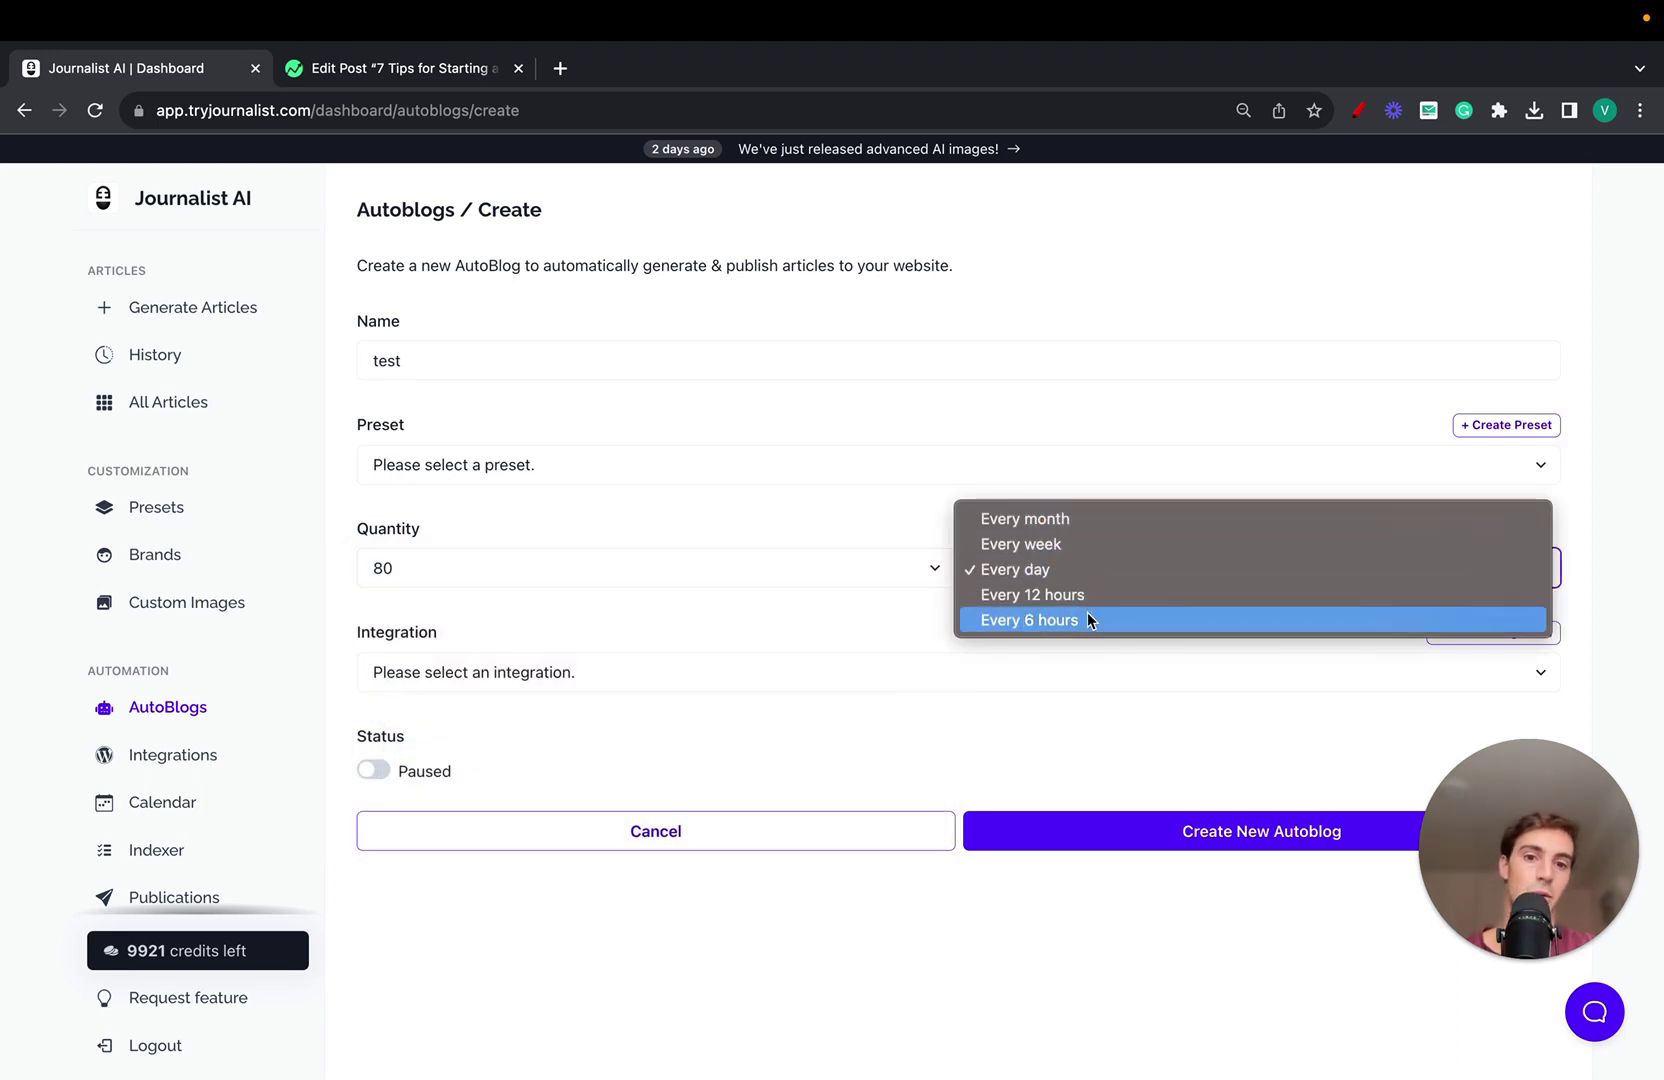
{"action": "left_click", "coordinate": [812, 611]}
{"action": "left_click", "coordinate": [800, 584]}
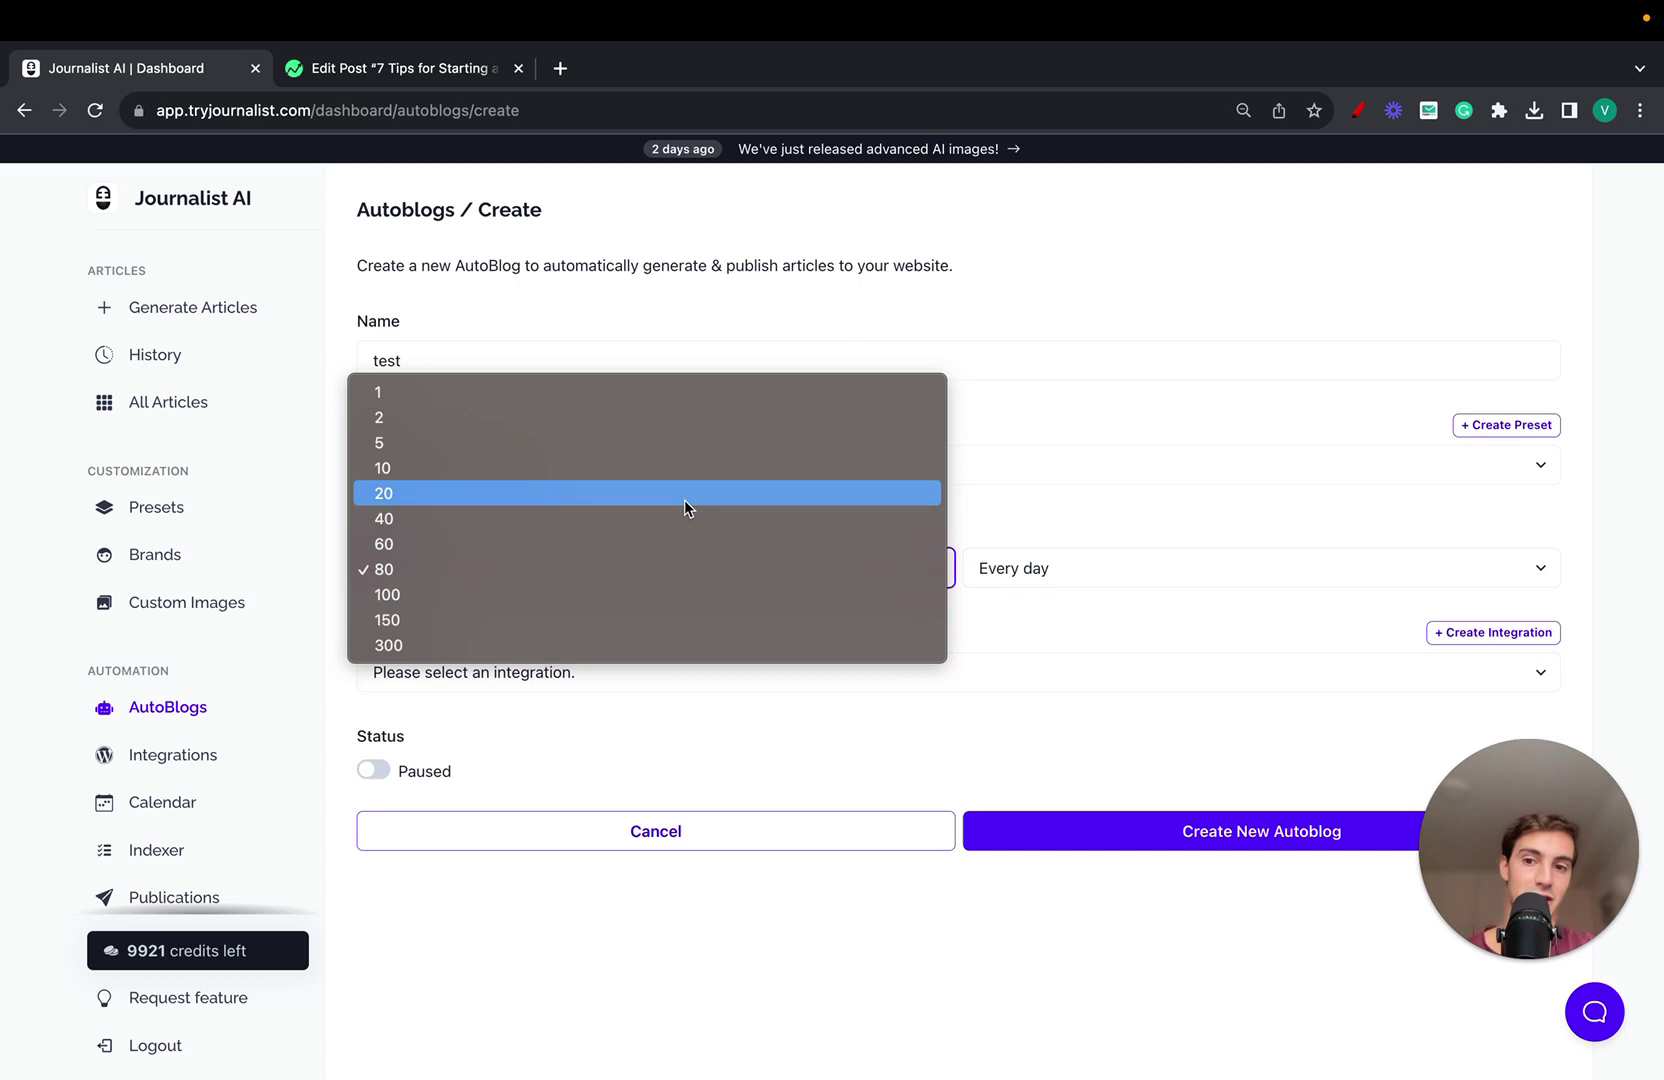
{"action": "left_click", "coordinate": [613, 468]}
{"action": "left_click", "coordinate": [683, 568]}
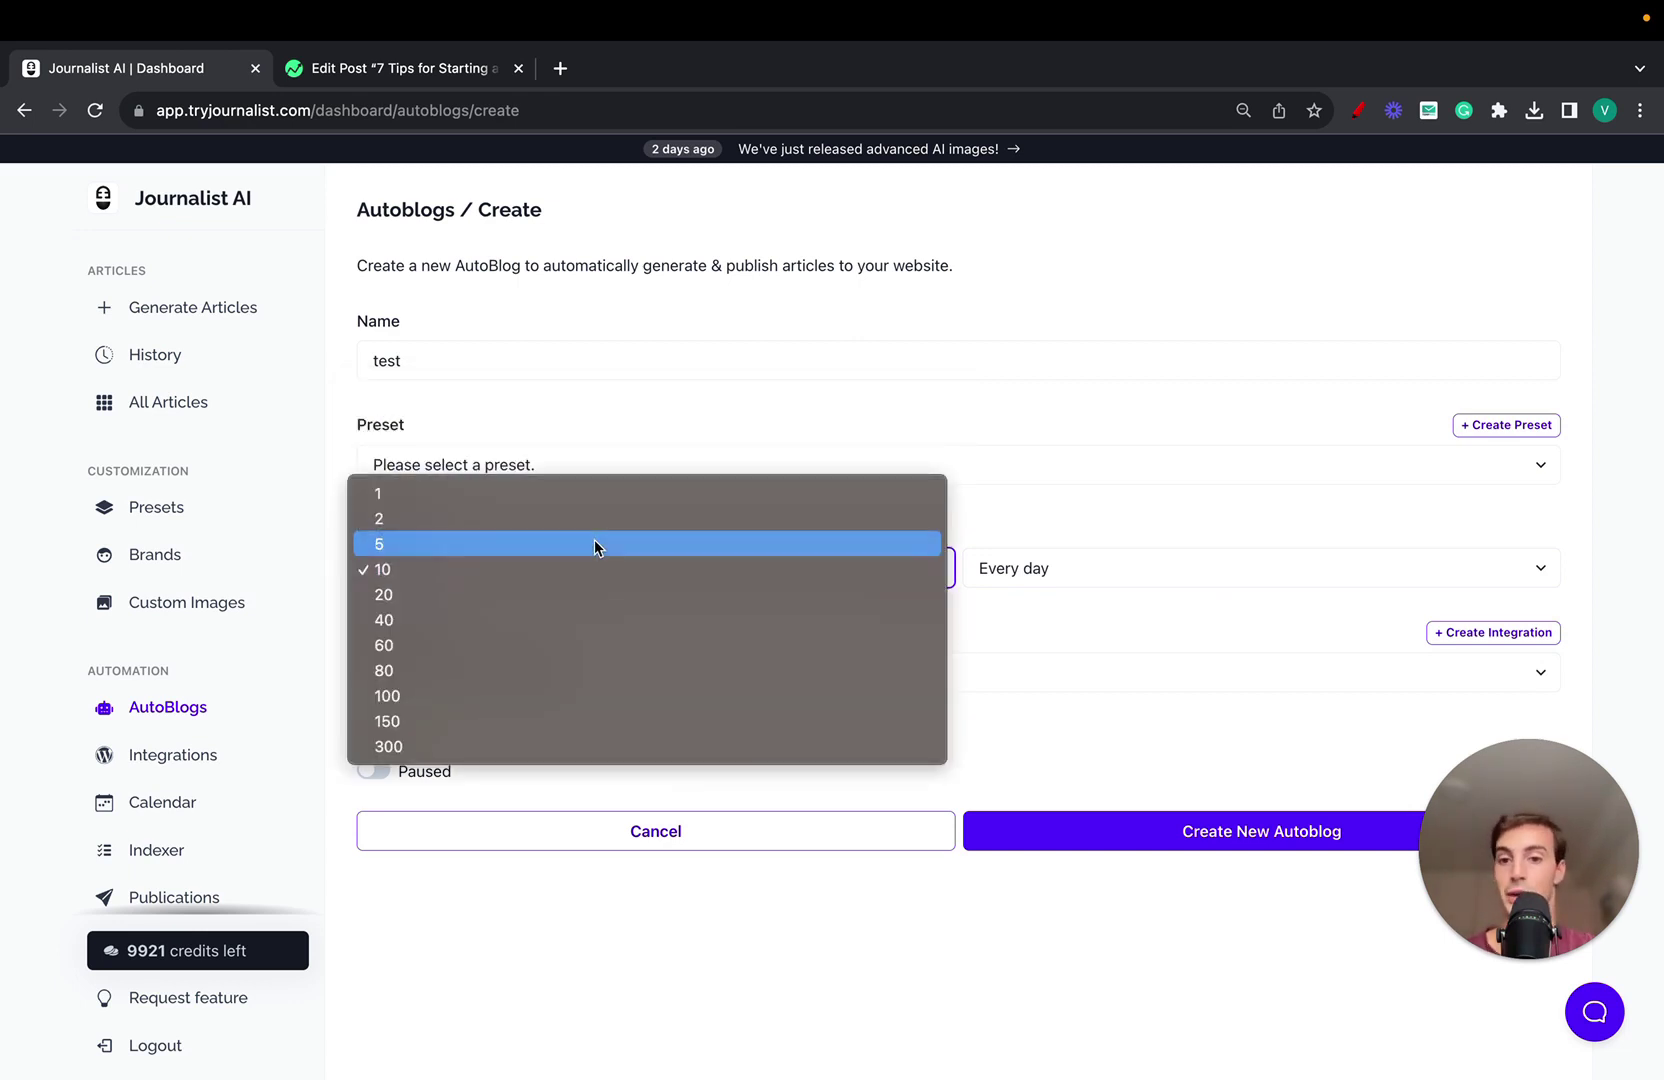
{"action": "left_click", "coordinate": [594, 542]}
{"action": "left_click", "coordinate": [1008, 580]}
{"action": "left_click", "coordinate": [1045, 543]}
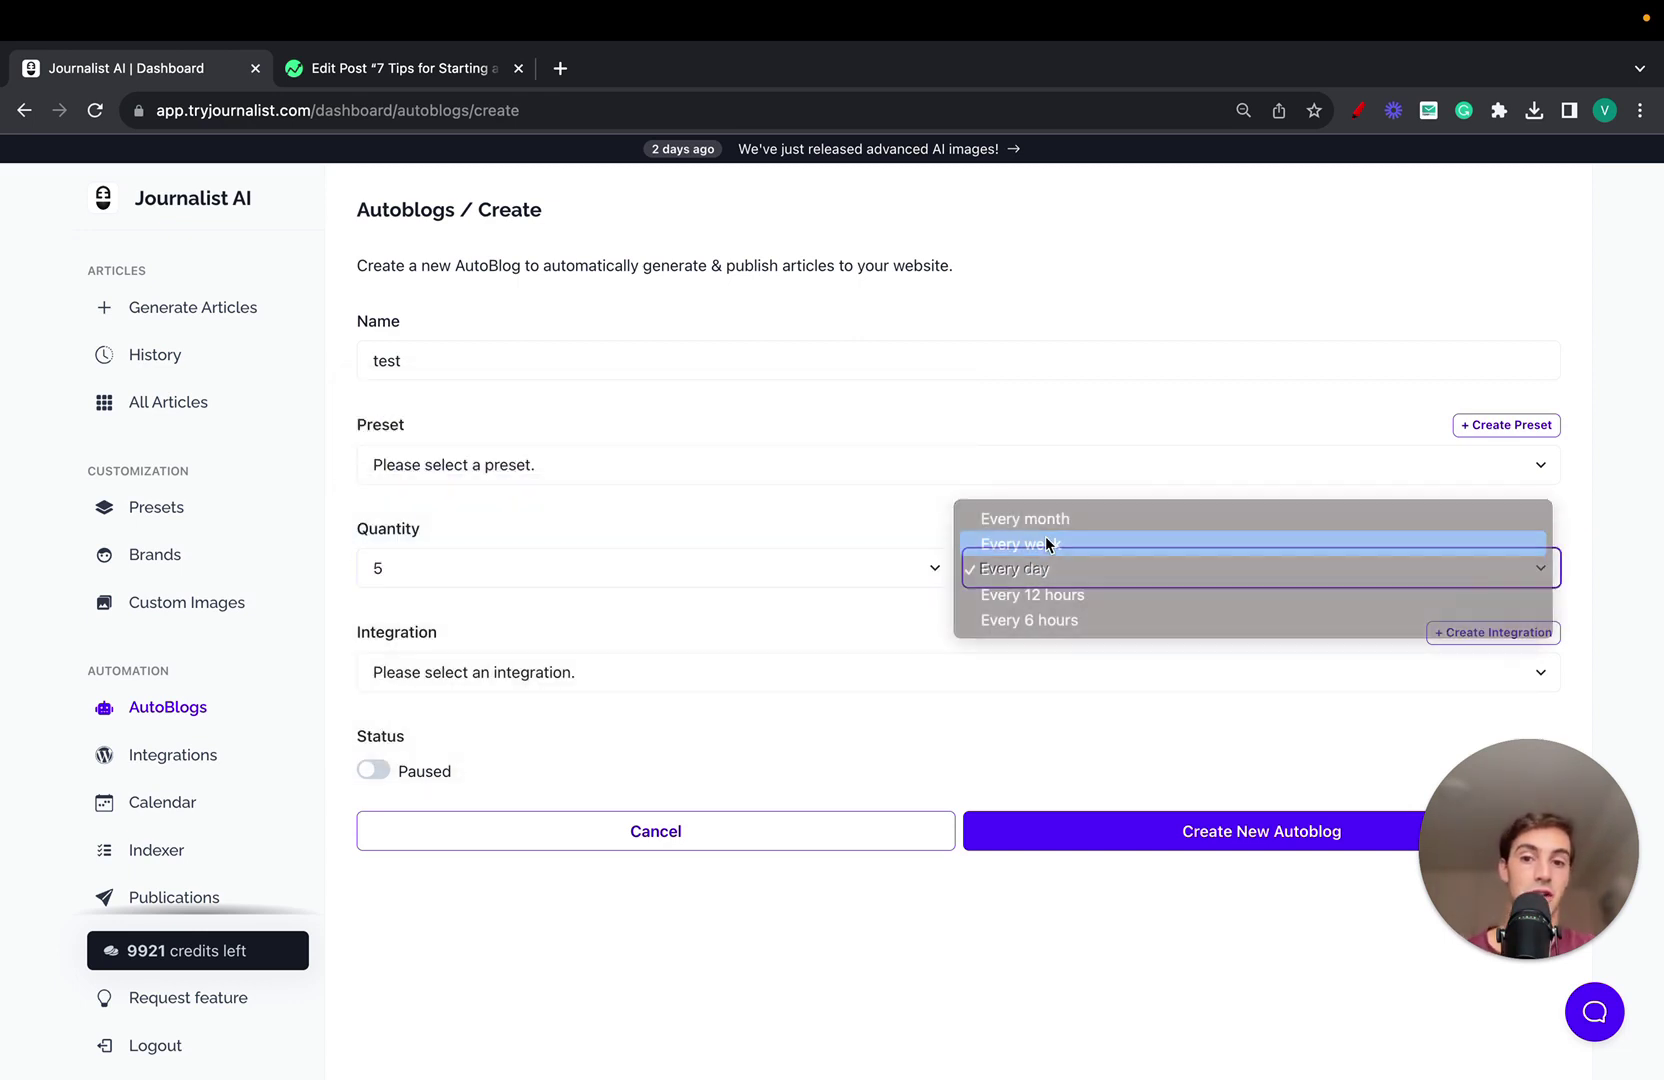
Set the new AutoBlog's quantity to 80 articles every 12 hours and choose Konec as its integration.
{"action": "left_click", "coordinate": [651, 566]}
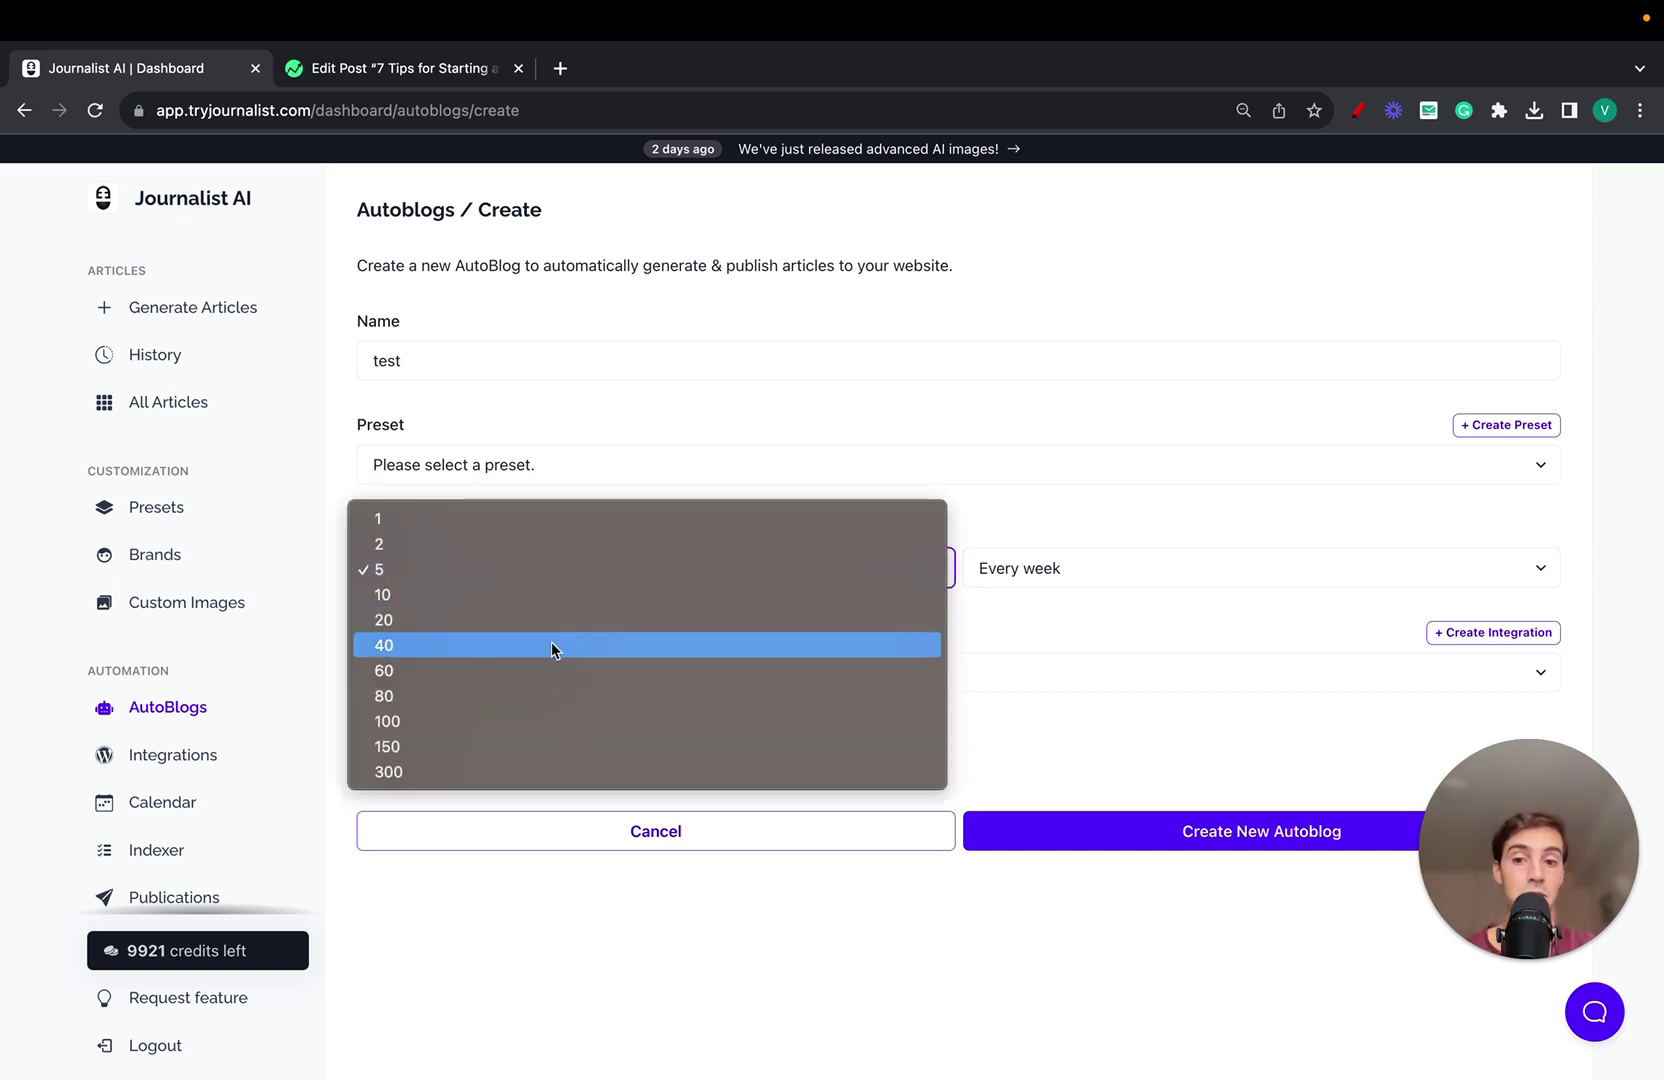
{"action": "left_click", "coordinate": [530, 696]}
{"action": "left_click", "coordinate": [1015, 565]}
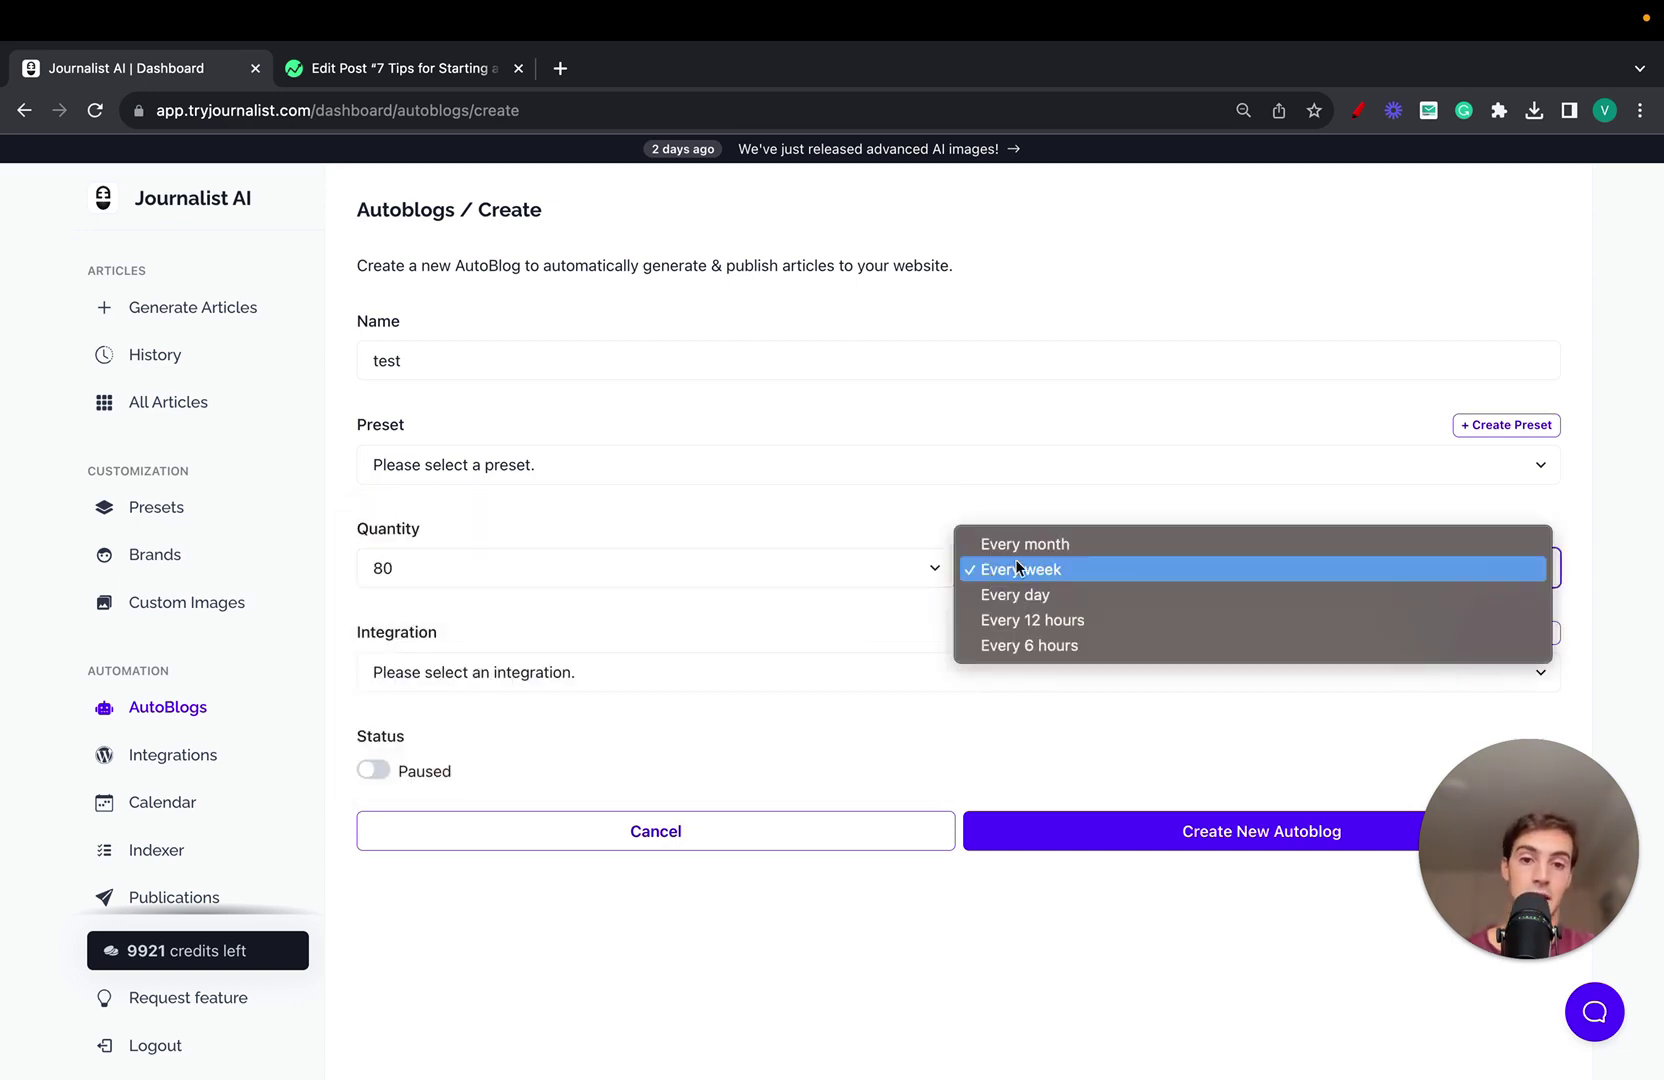
{"action": "left_click", "coordinate": [1058, 557]}
{"action": "left_click", "coordinate": [1064, 567]}
{"action": "left_click", "coordinate": [1053, 632]}
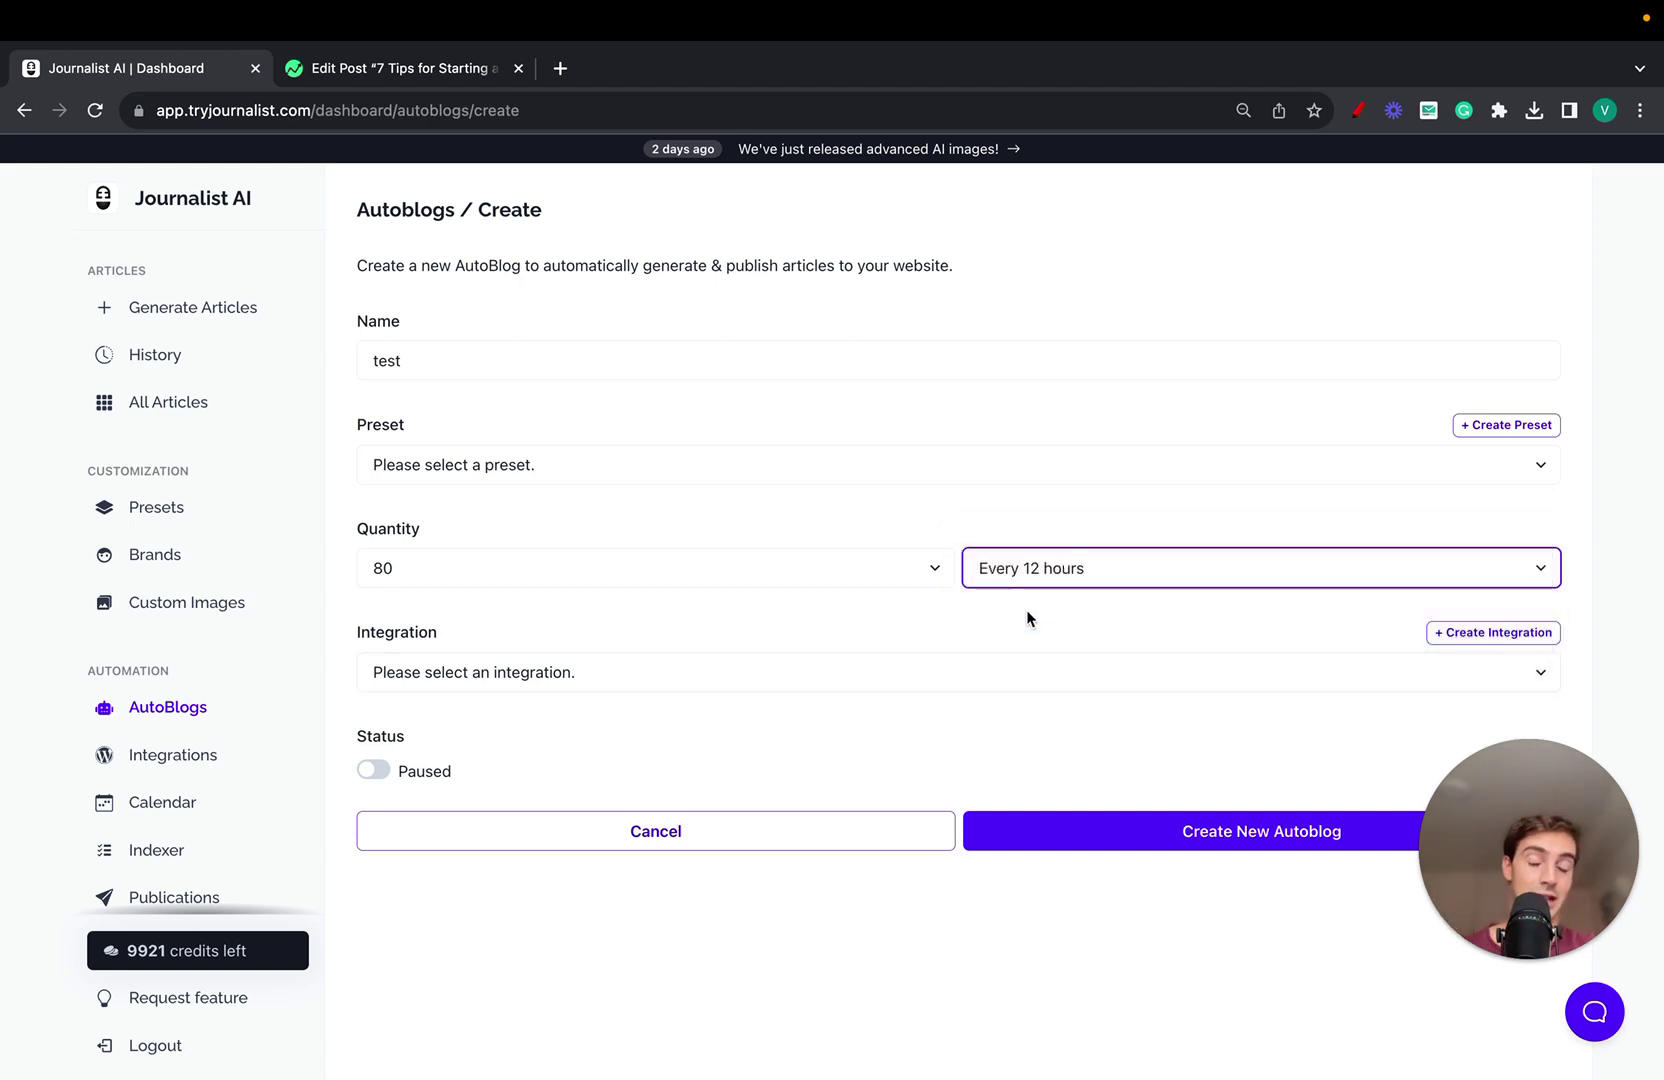
{"action": "left_click", "coordinate": [920, 679]}
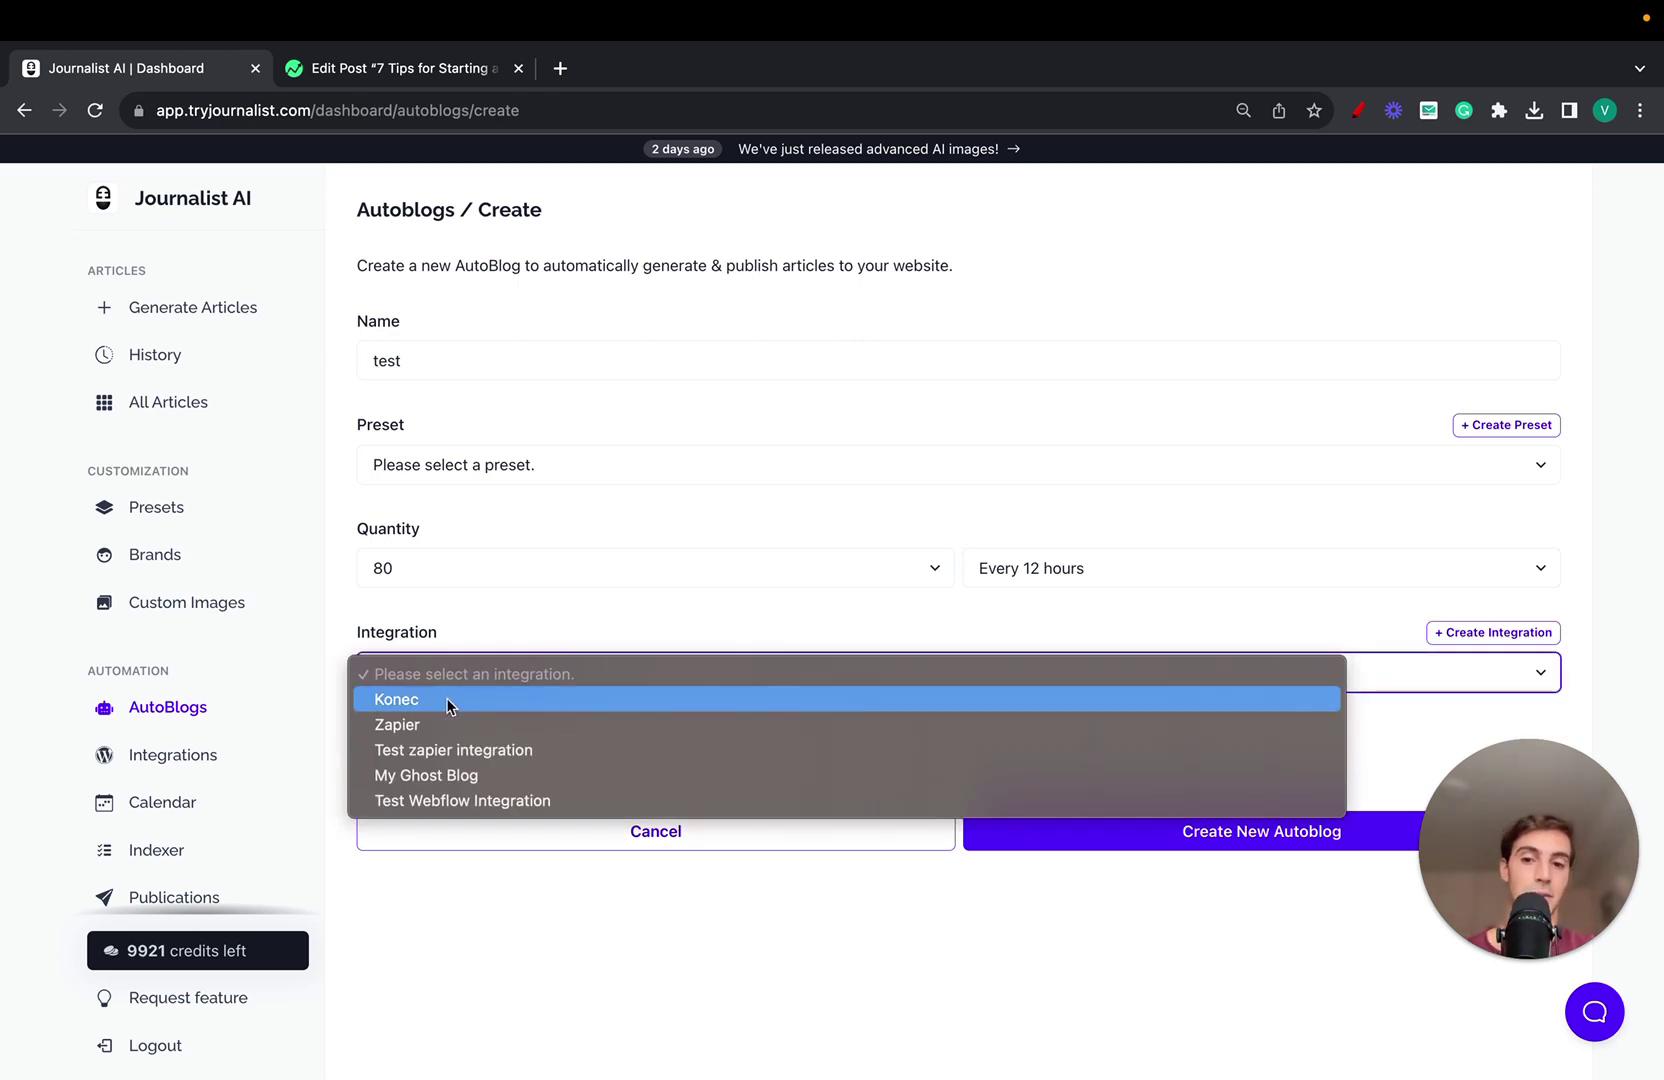
{"action": "left_click", "coordinate": [493, 697]}
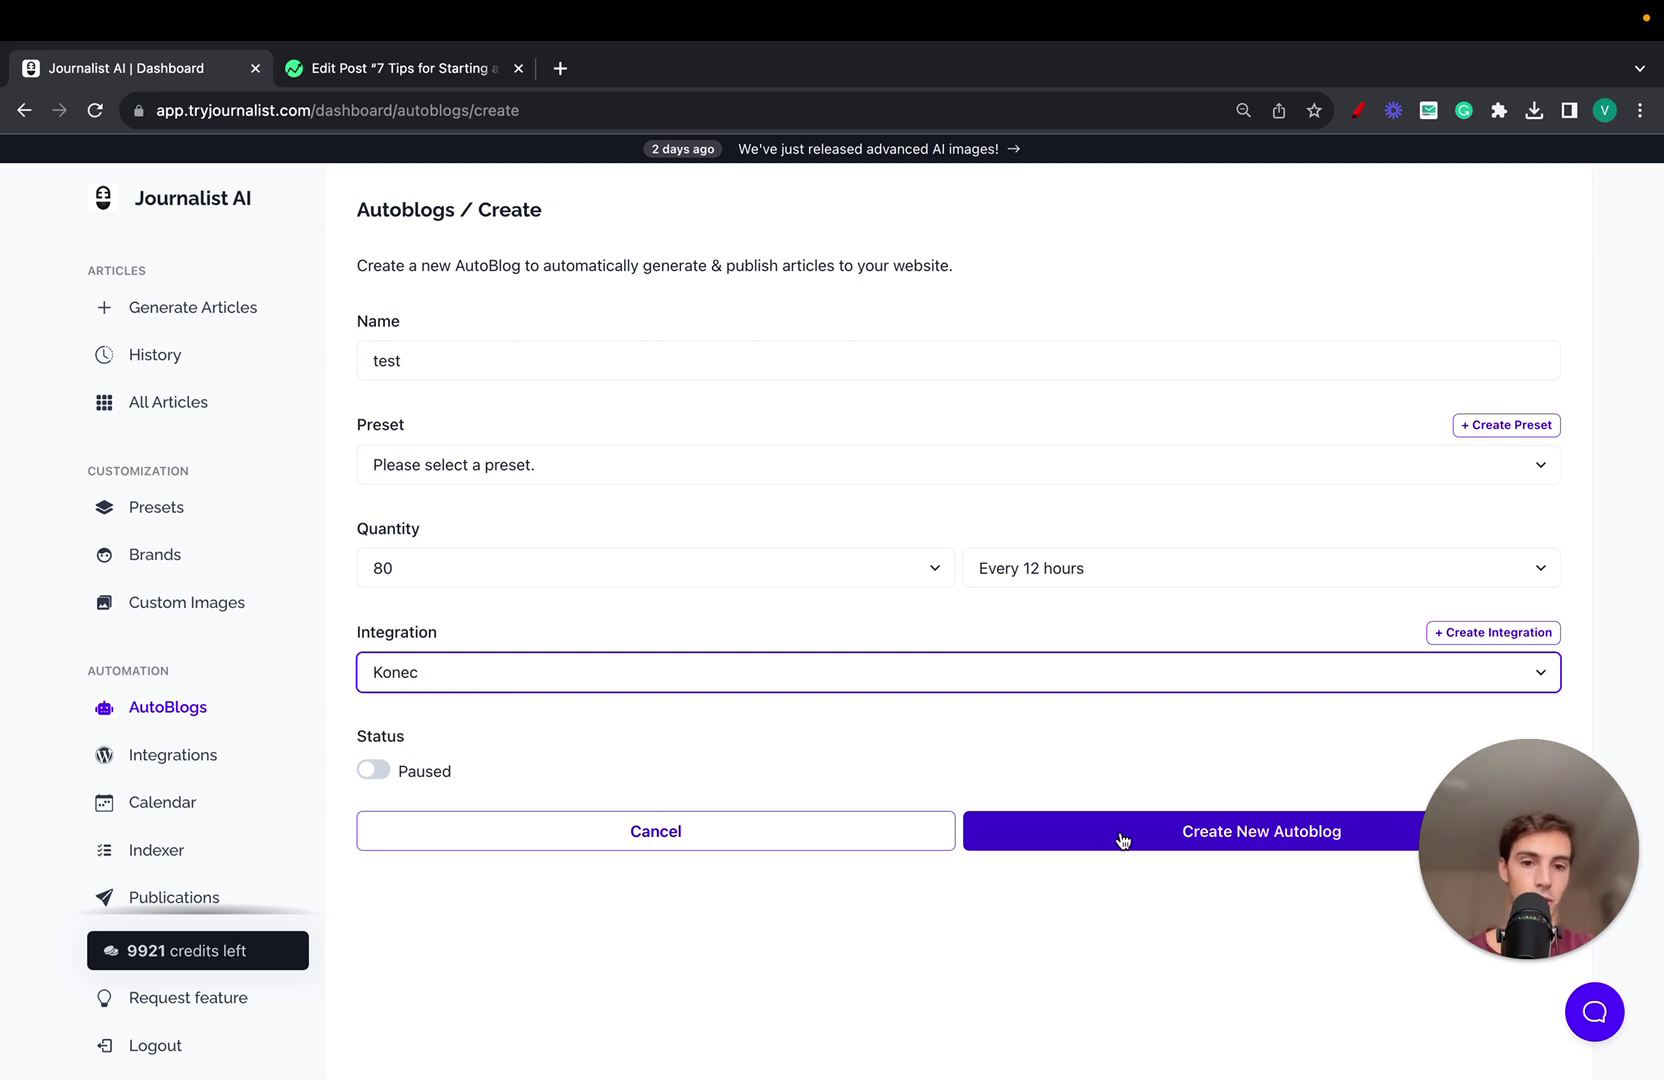
Leave the new AutoBlog form without creating it, open the existing "wp" AutoBlog for editing and switch its status to Active.
{"action": "left_click", "coordinate": [193, 714]}
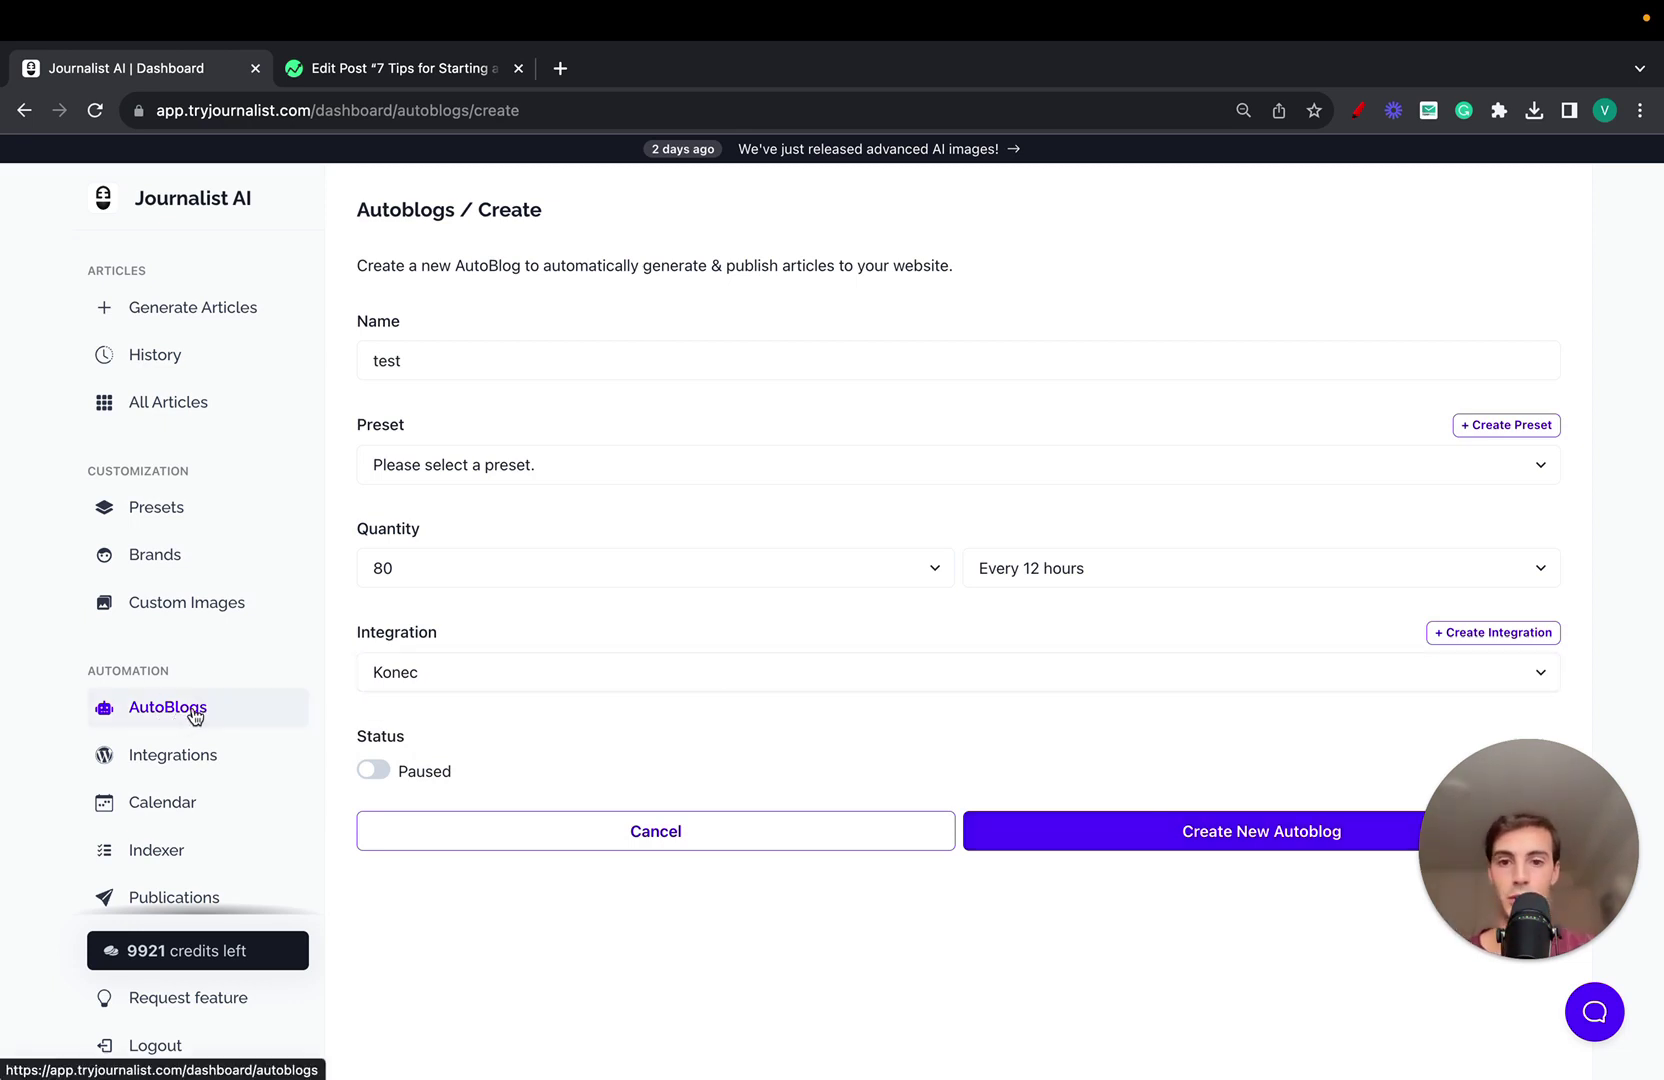
{"action": "left_click_drag", "start_coordinate": [355, 348], "coordinate": [1561, 367]}
{"action": "left_click", "coordinate": [1069, 335]}
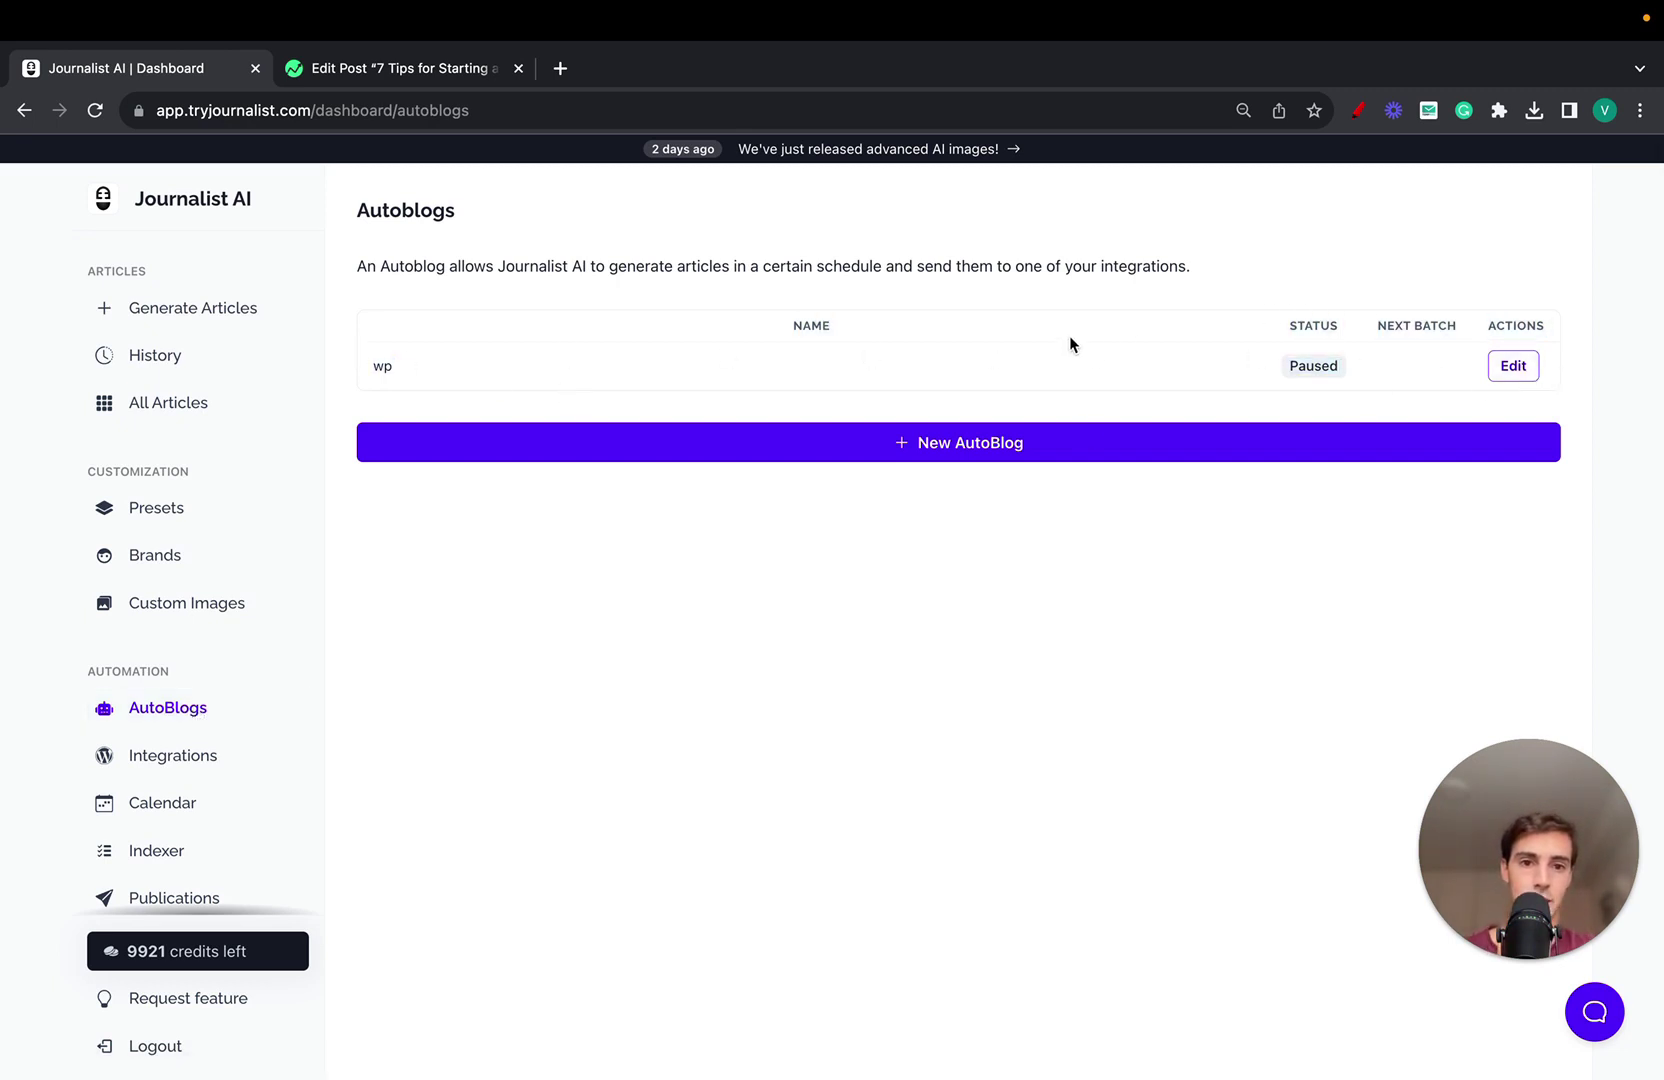
{"action": "left_click", "coordinate": [1514, 366]}
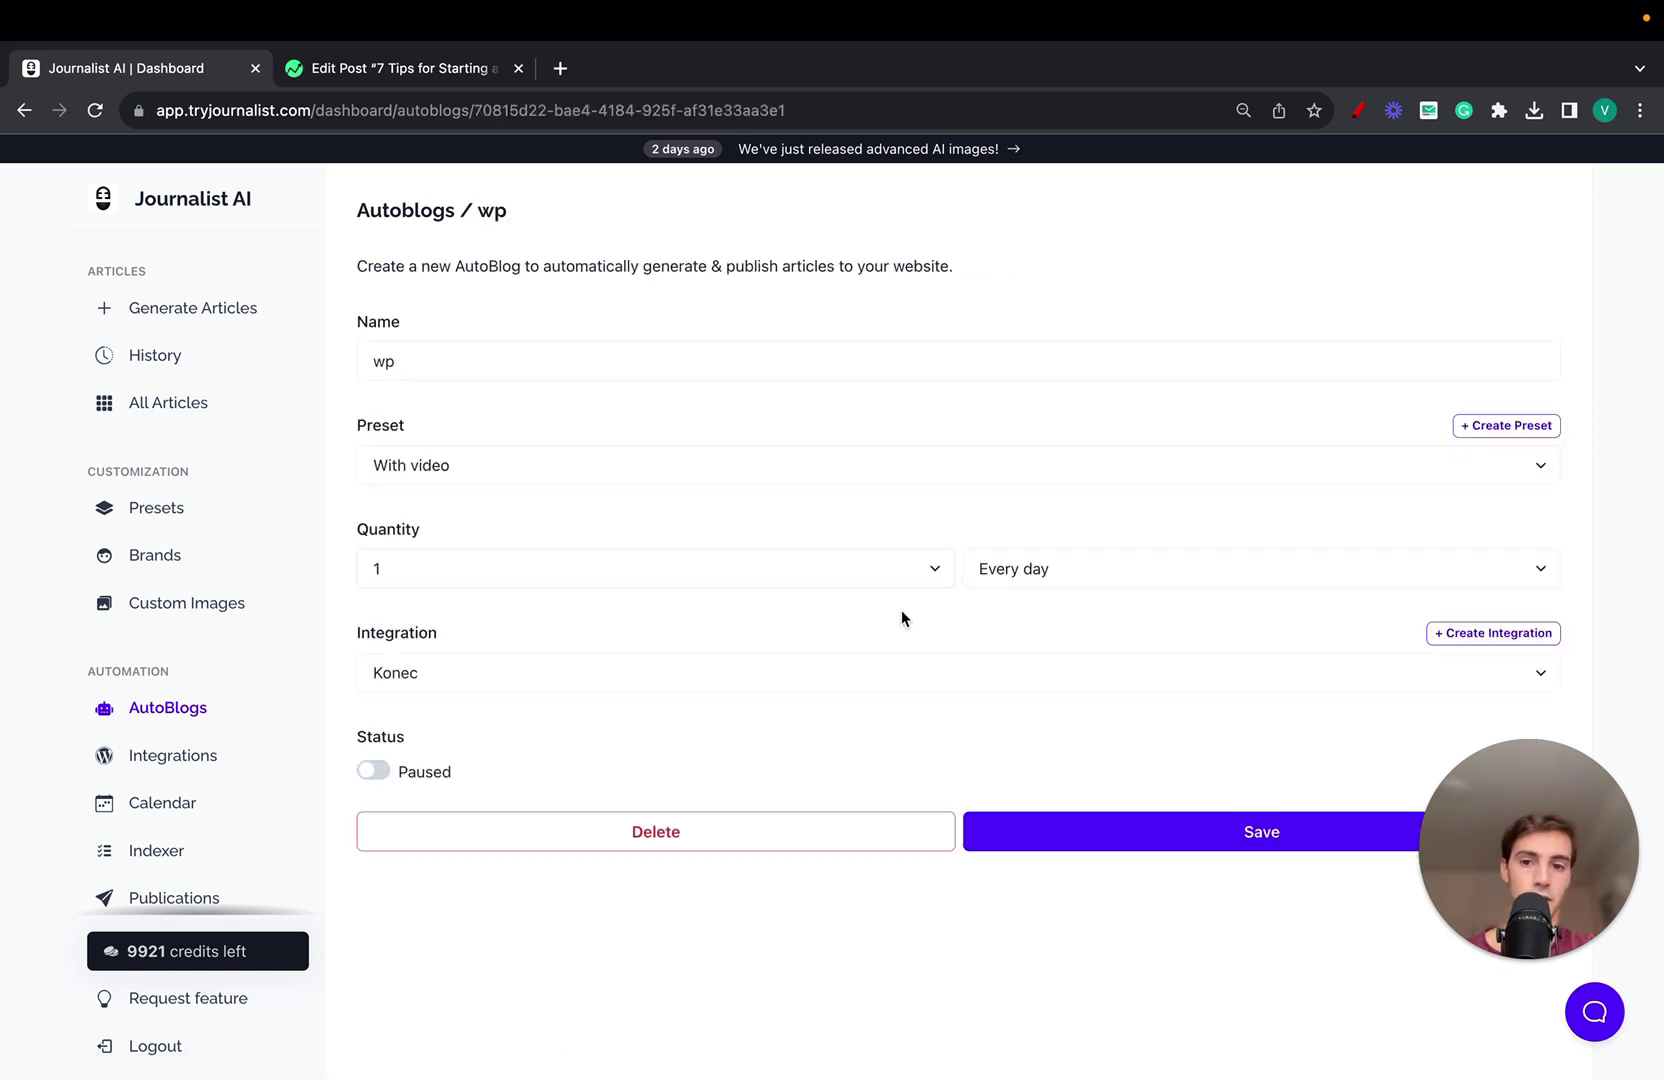
{"action": "left_click", "coordinate": [376, 771]}
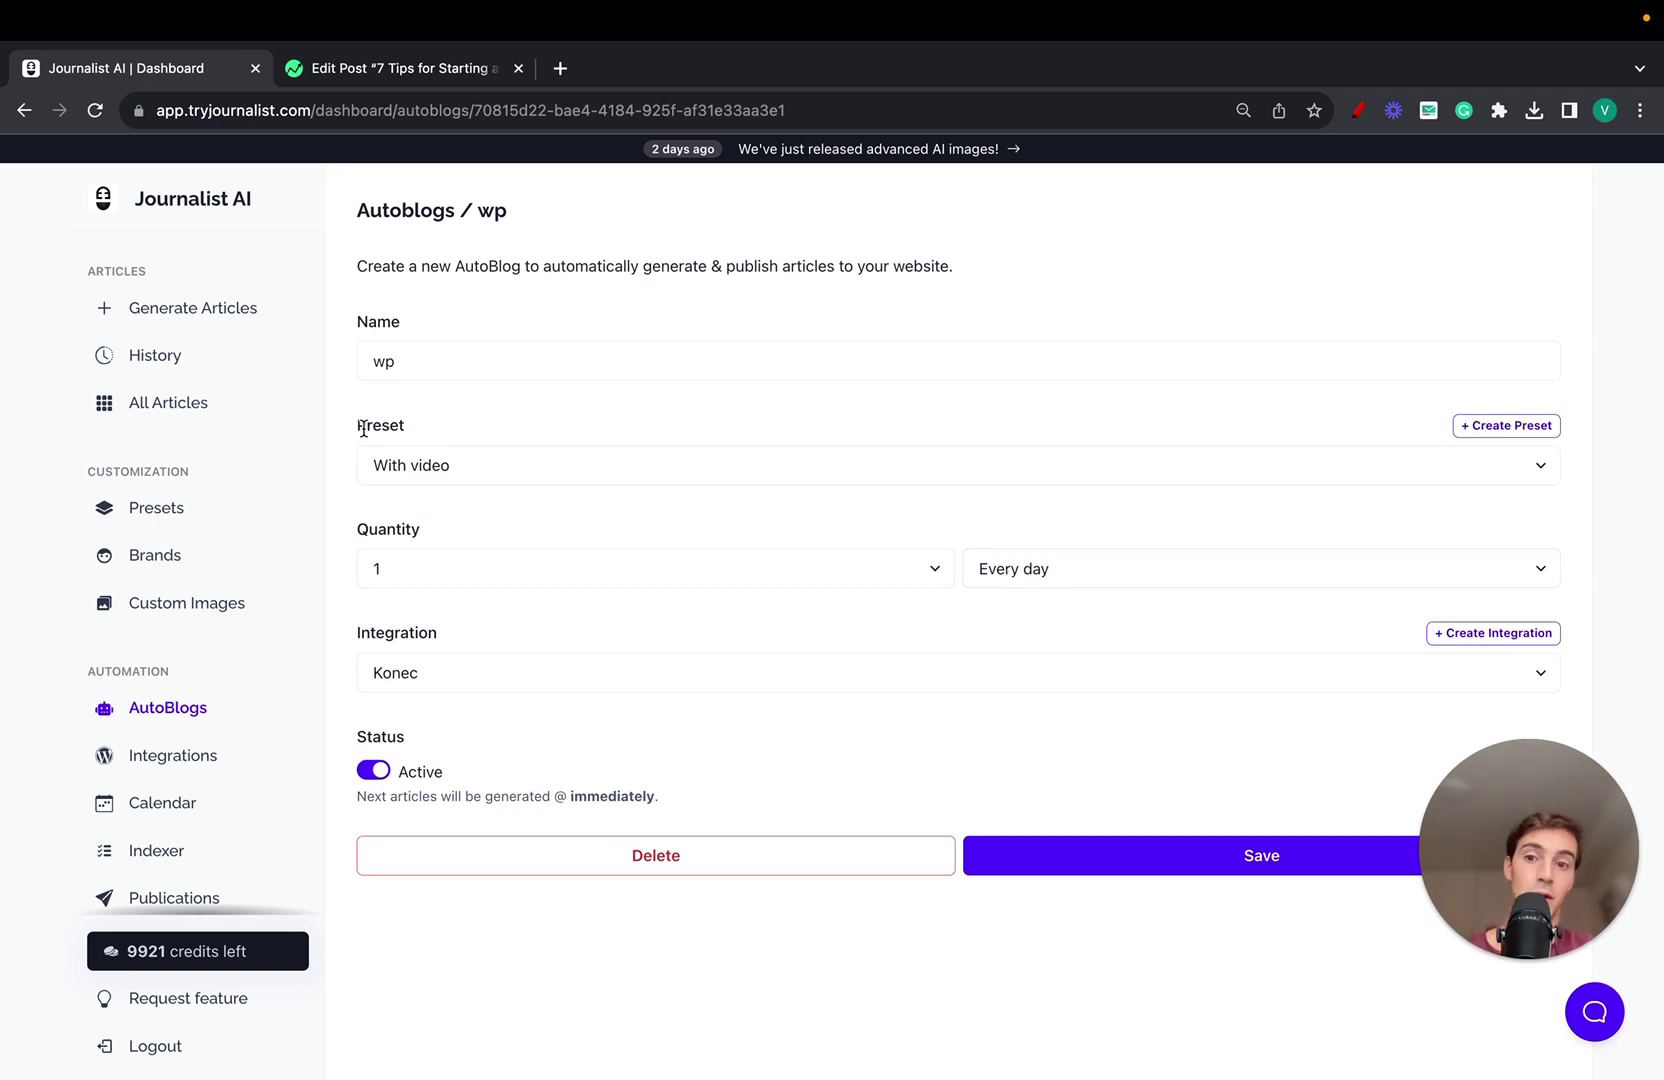
Examine the presets available for the "wp" AutoBlog.
{"action": "left_click_drag", "start_coordinate": [358, 429], "coordinate": [480, 433]}
{"action": "left_click", "coordinate": [540, 468]}
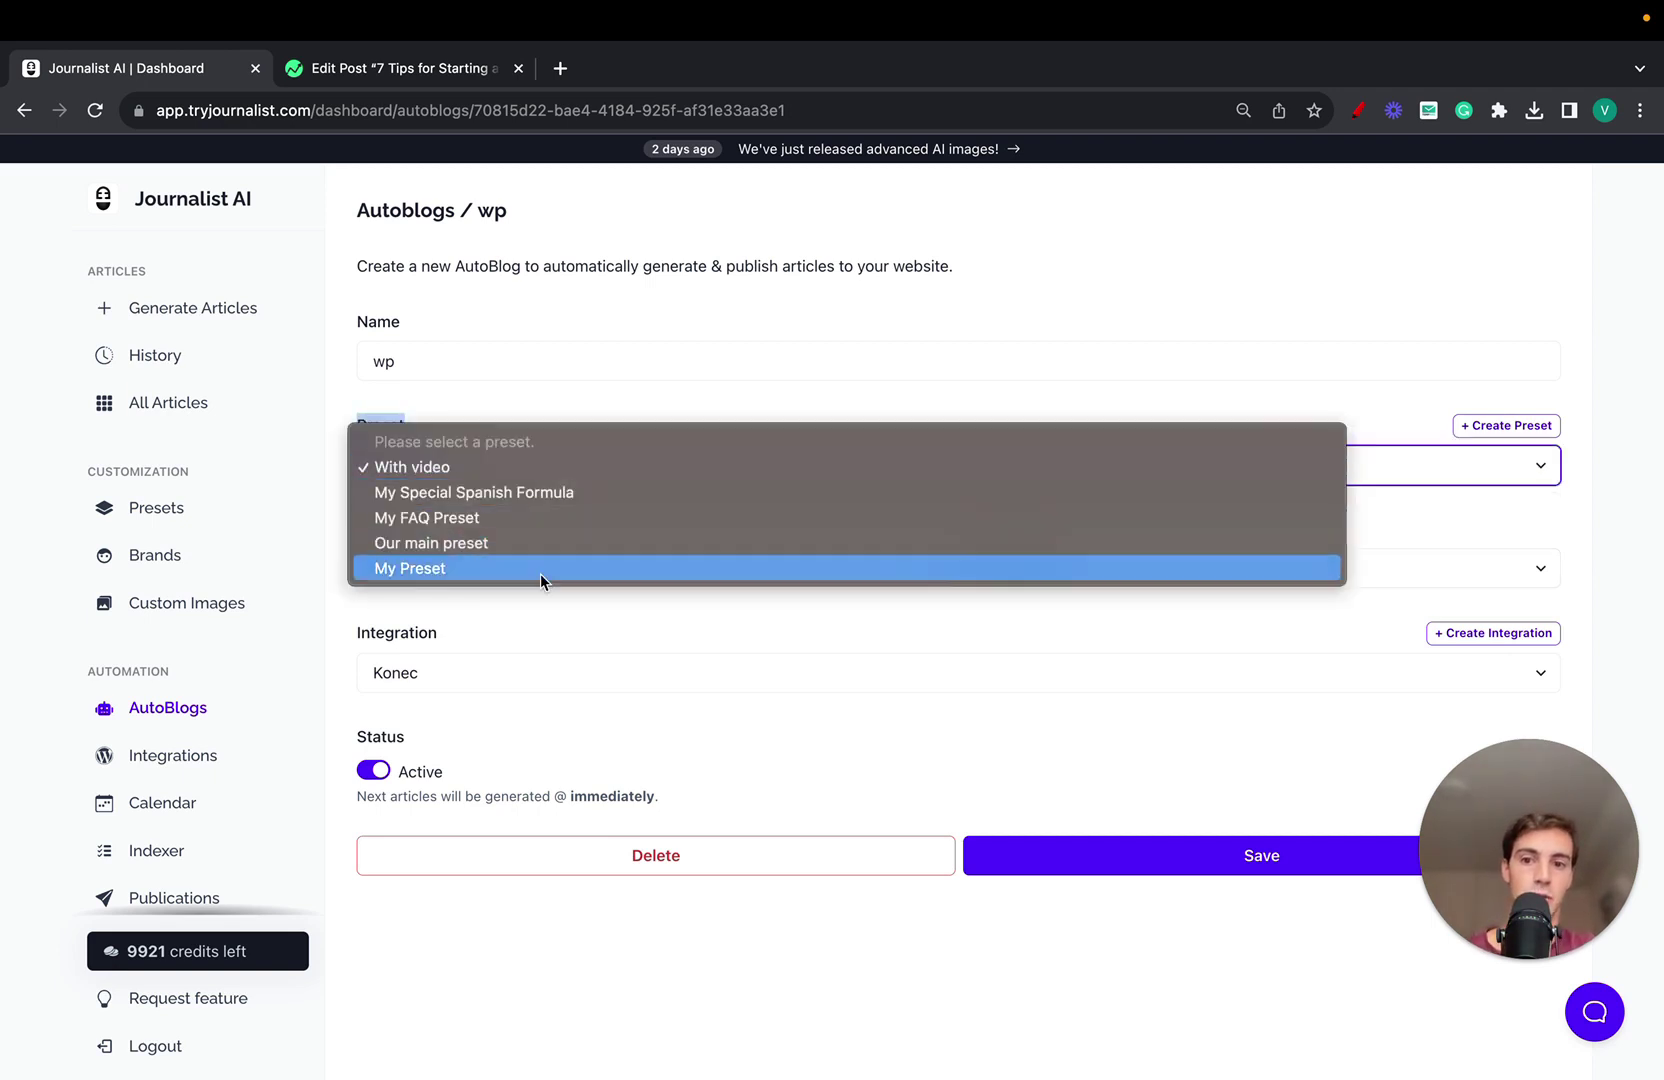
{"action": "left_click", "coordinate": [615, 396]}
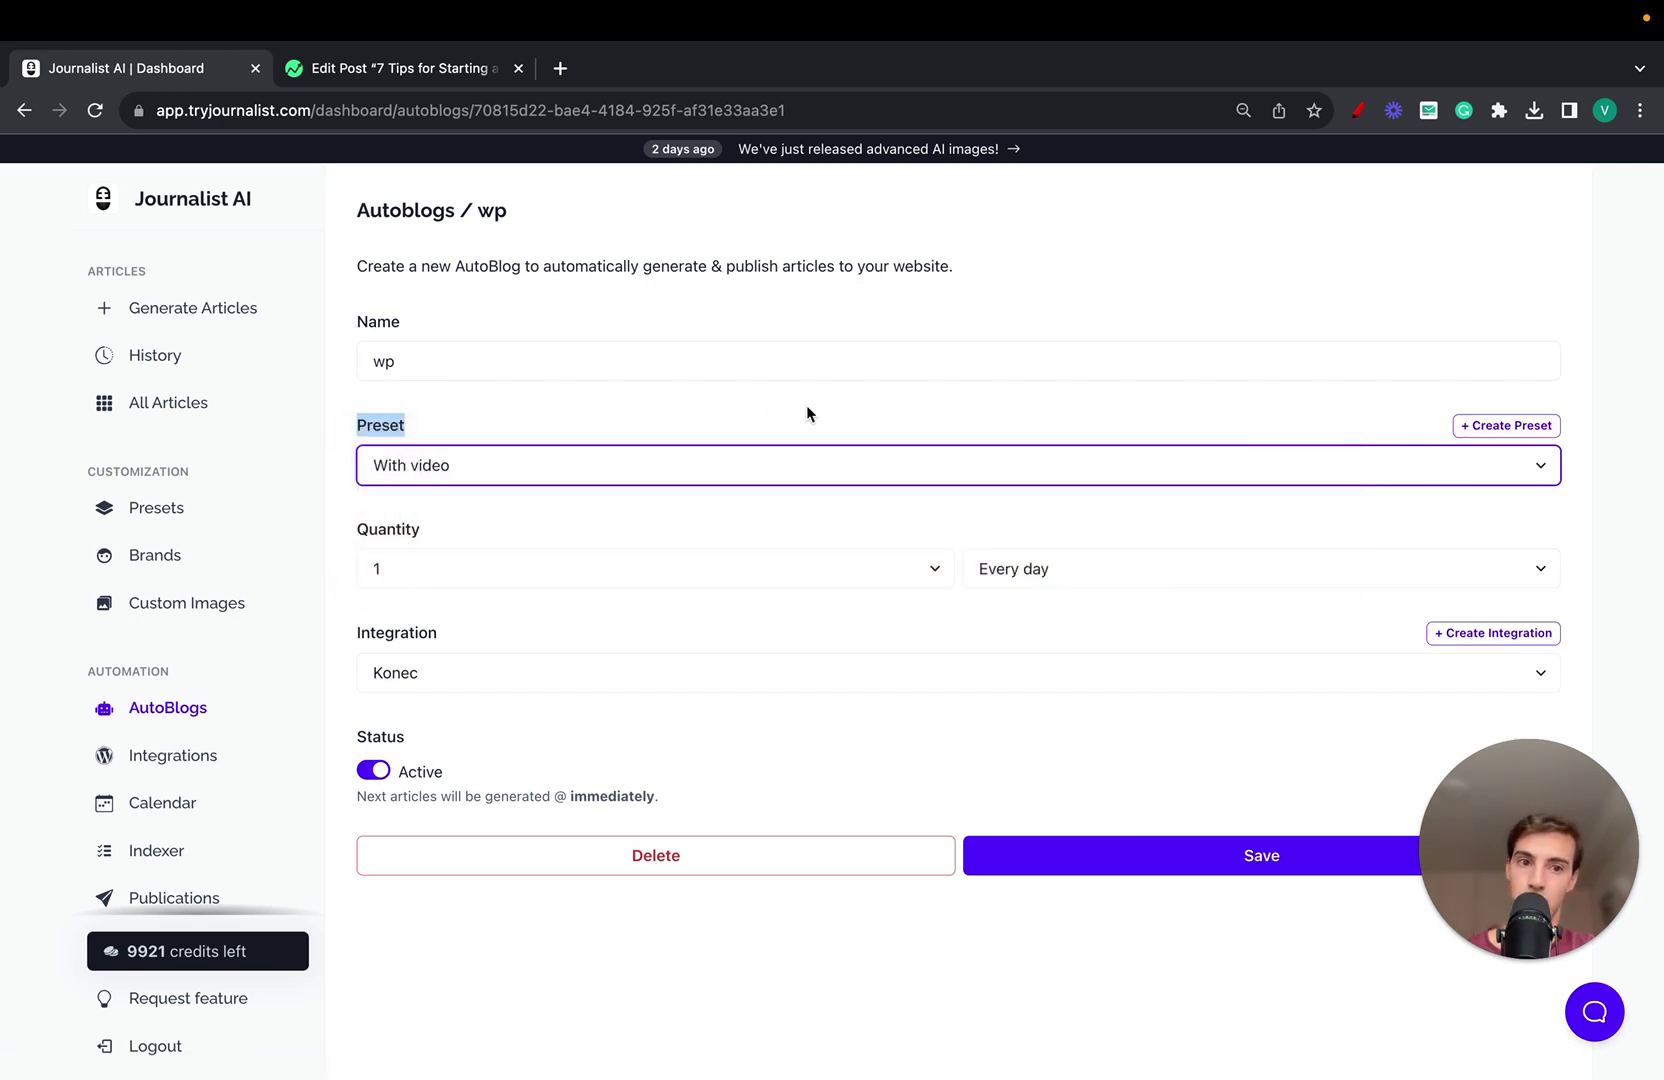
{"action": "left_click", "coordinate": [507, 418]}
Open the article generation form in Simple mode and set the number of articles to 20.
{"action": "left_click", "coordinate": [211, 322]}
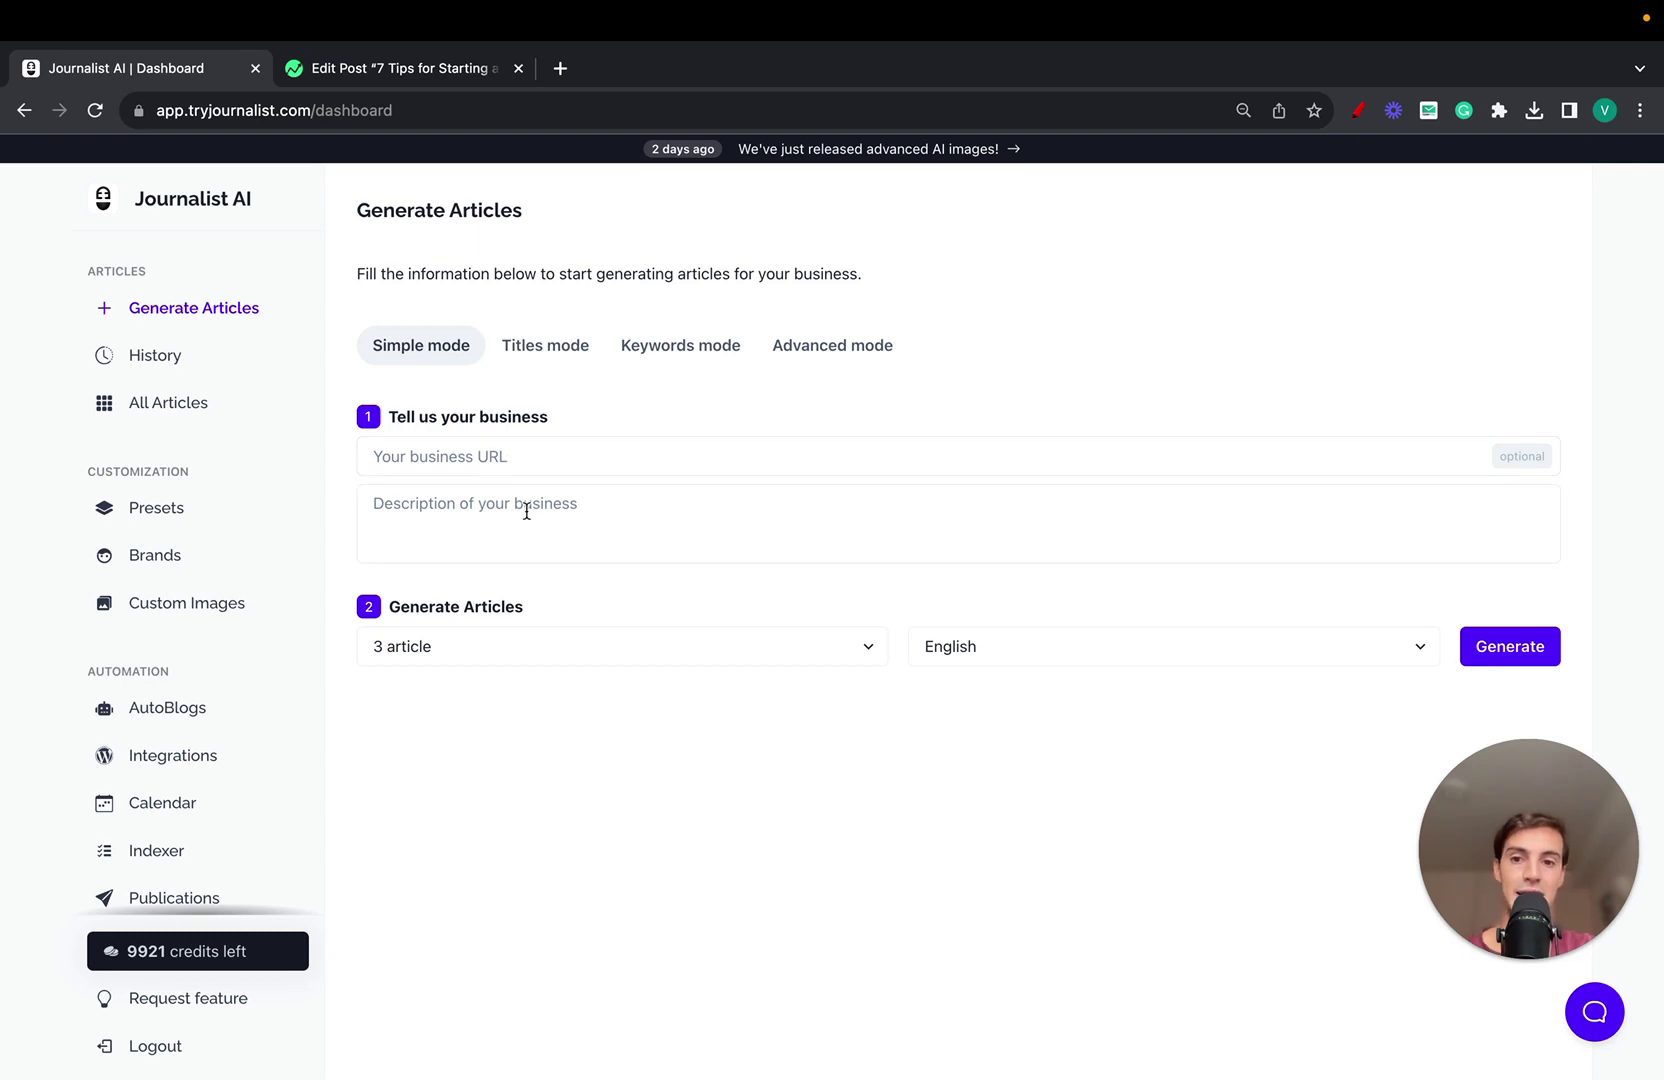
{"action": "left_click", "coordinate": [550, 652]}
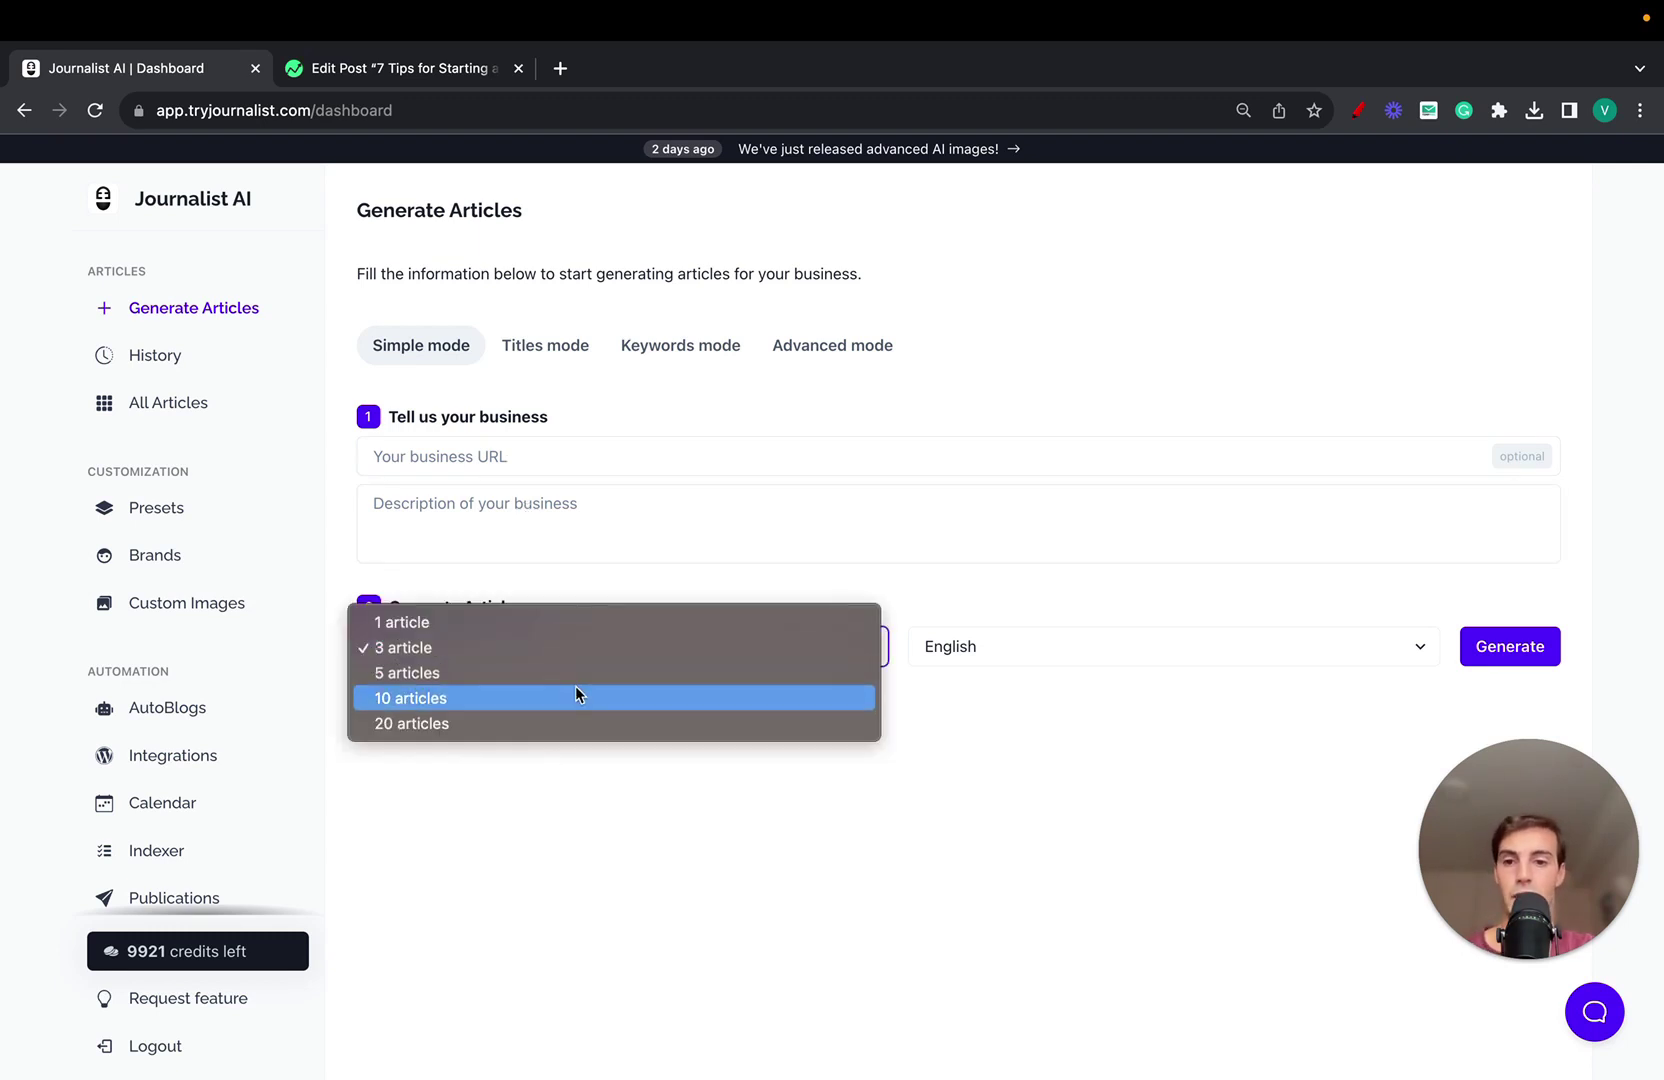
{"action": "left_click", "coordinate": [569, 721]}
Examine the languages available for the generated articles without choosing a different one.
{"action": "left_click", "coordinate": [1040, 641]}
{"action": "scroll", "coordinate": [1050, 847], "scroll_direction": "down", "scroll_amount": 5}
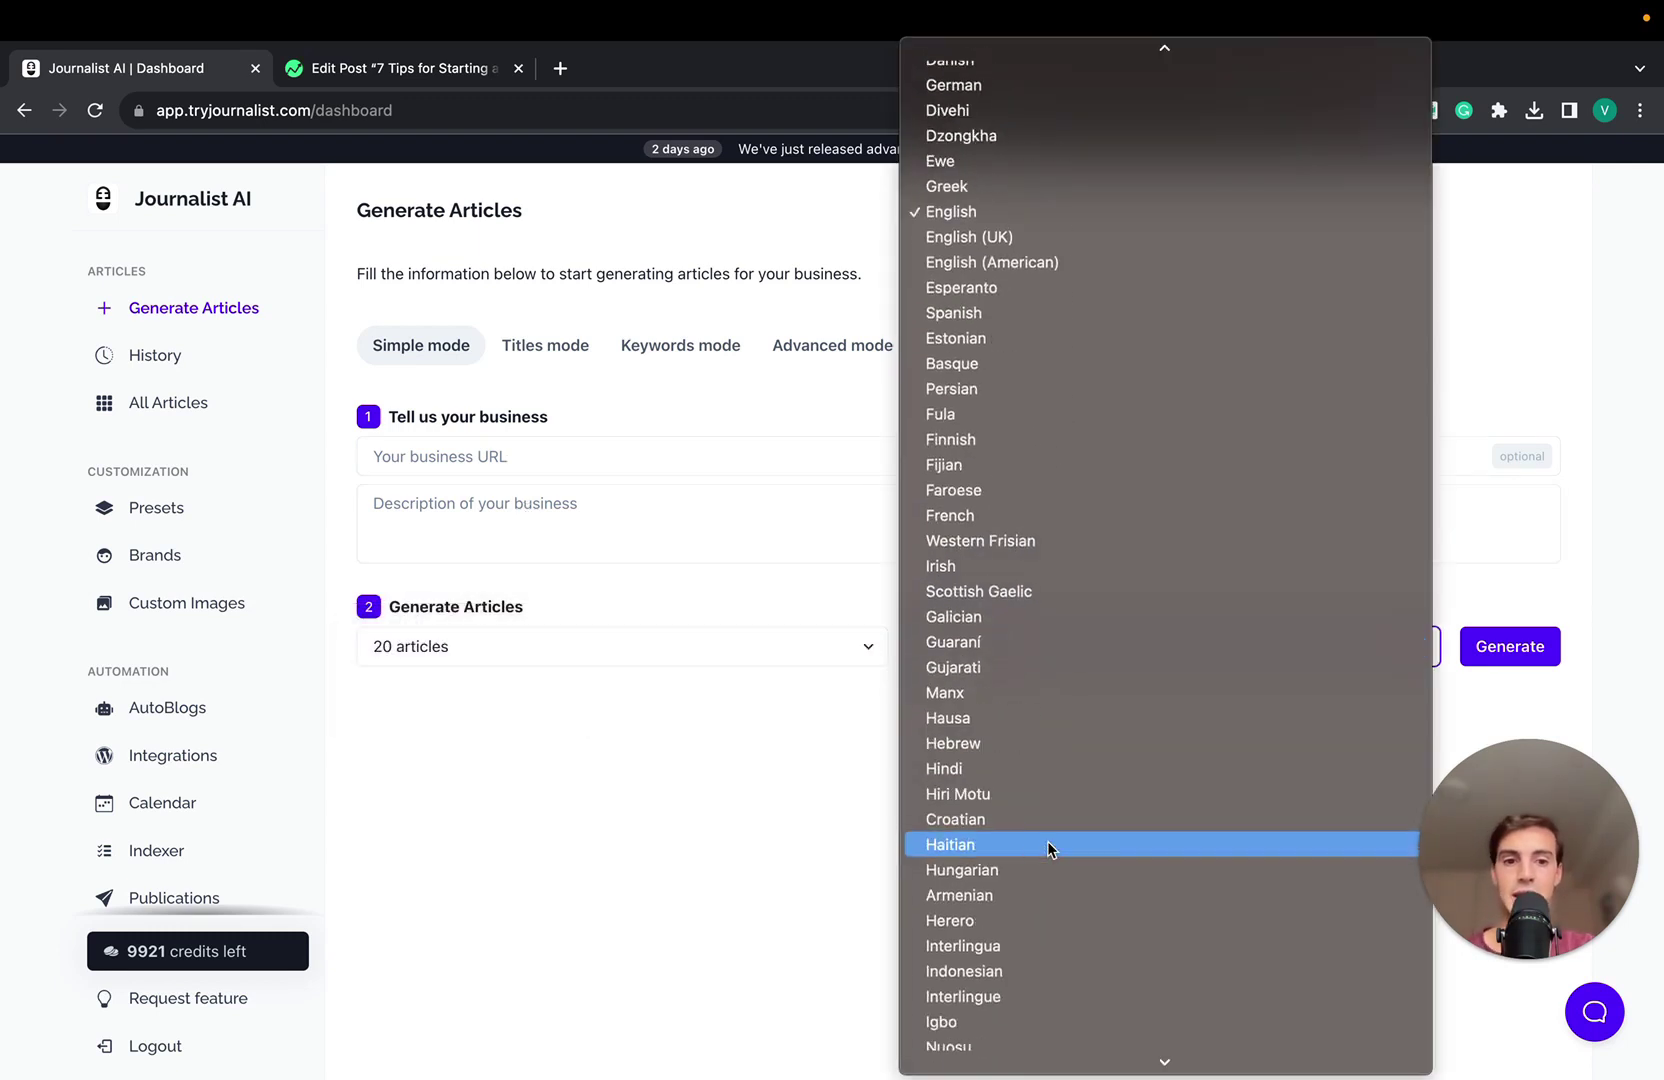
{"action": "left_click", "coordinate": [815, 808]}
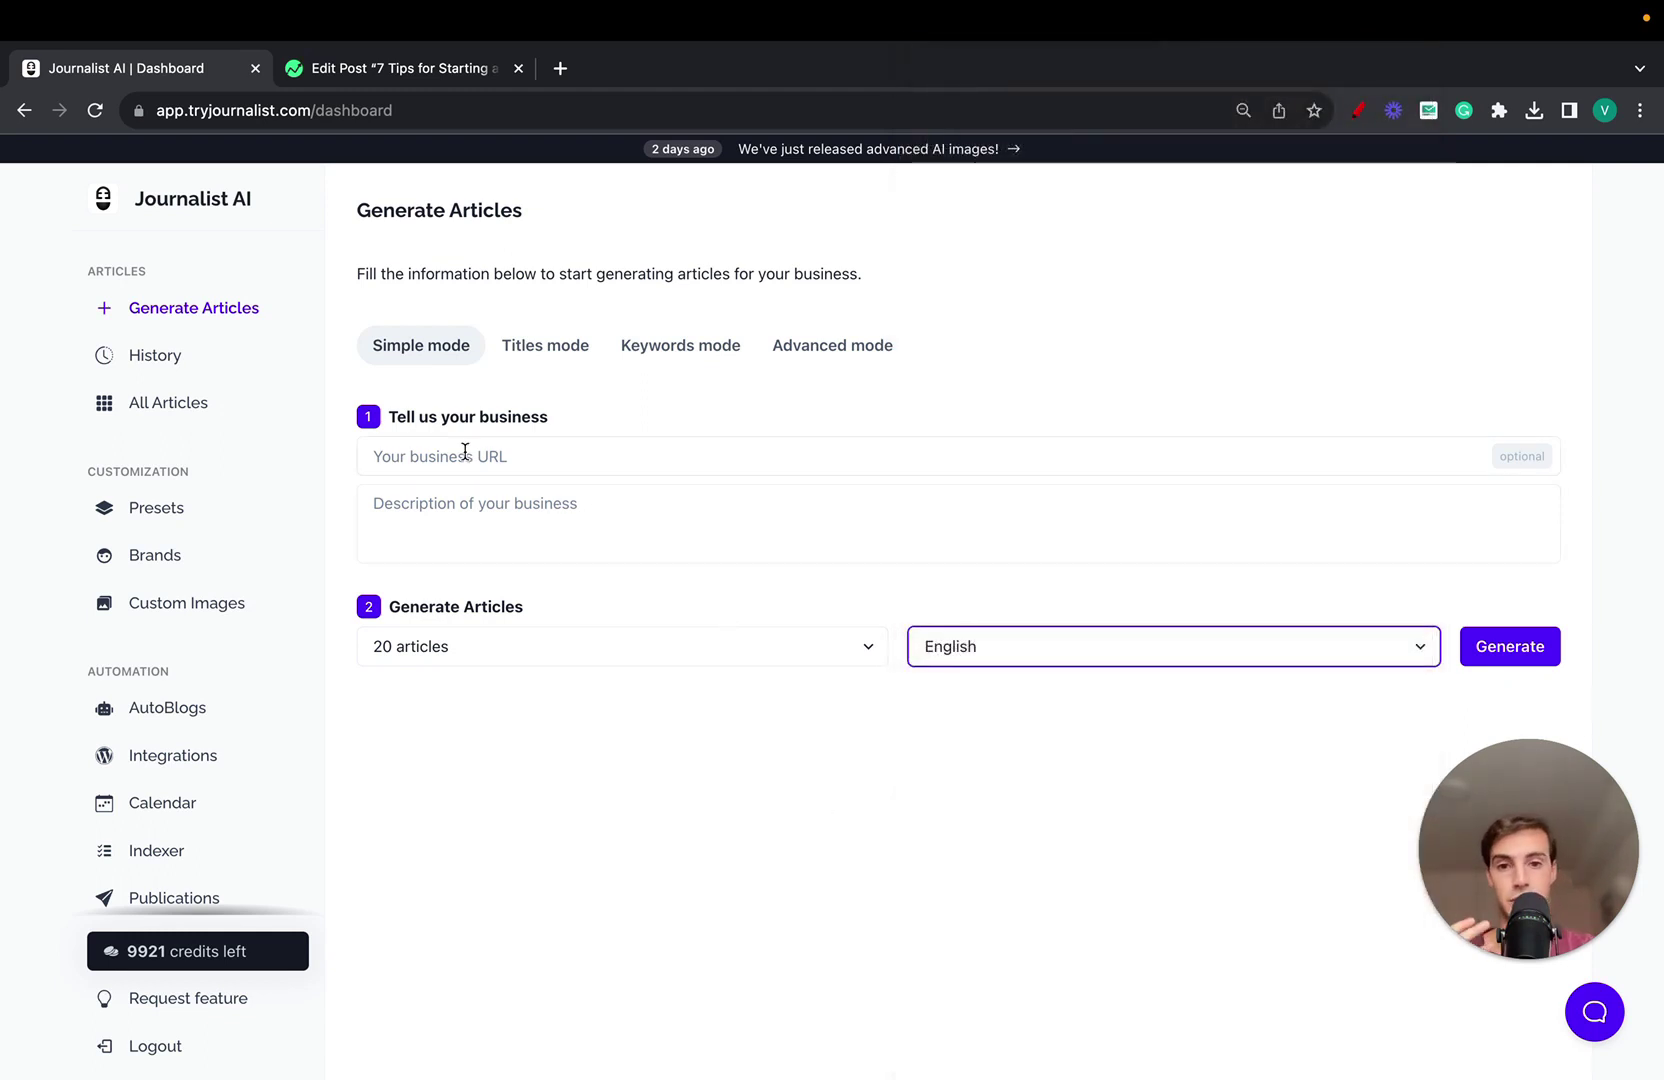
{"action": "left_click", "coordinate": [978, 660]}
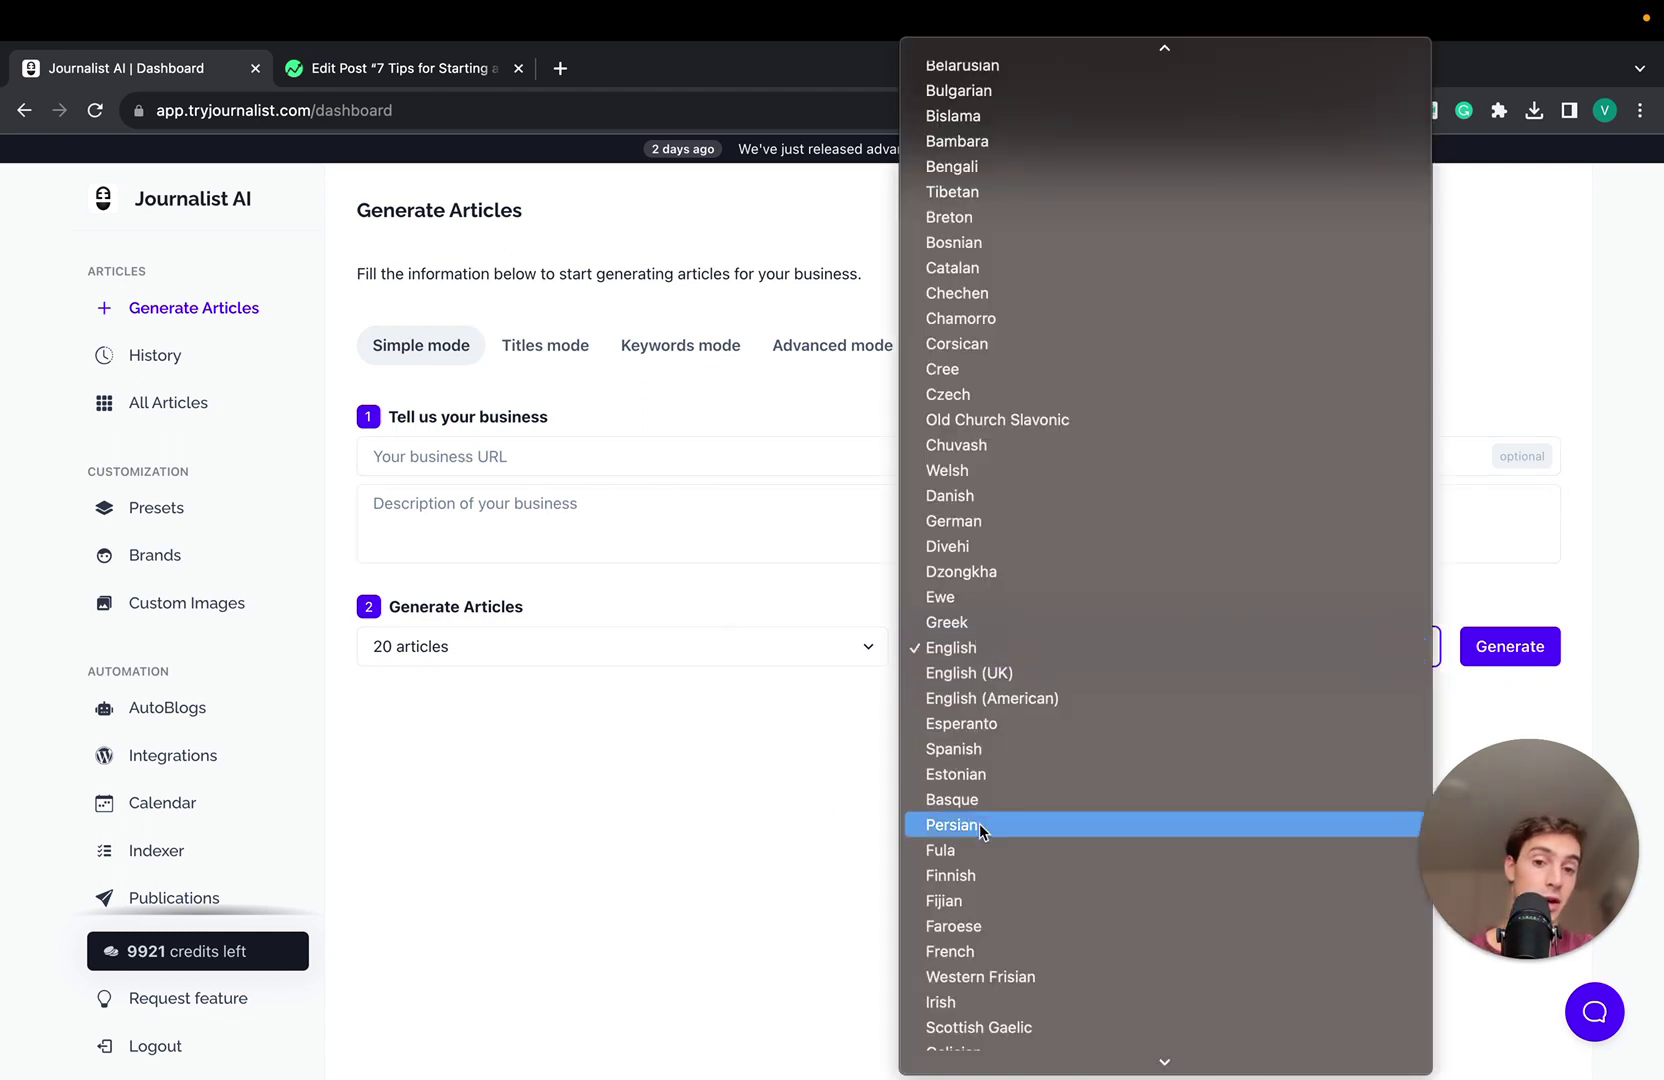
{"action": "scroll", "coordinate": [975, 828], "scroll_direction": "down", "scroll_amount": 15}
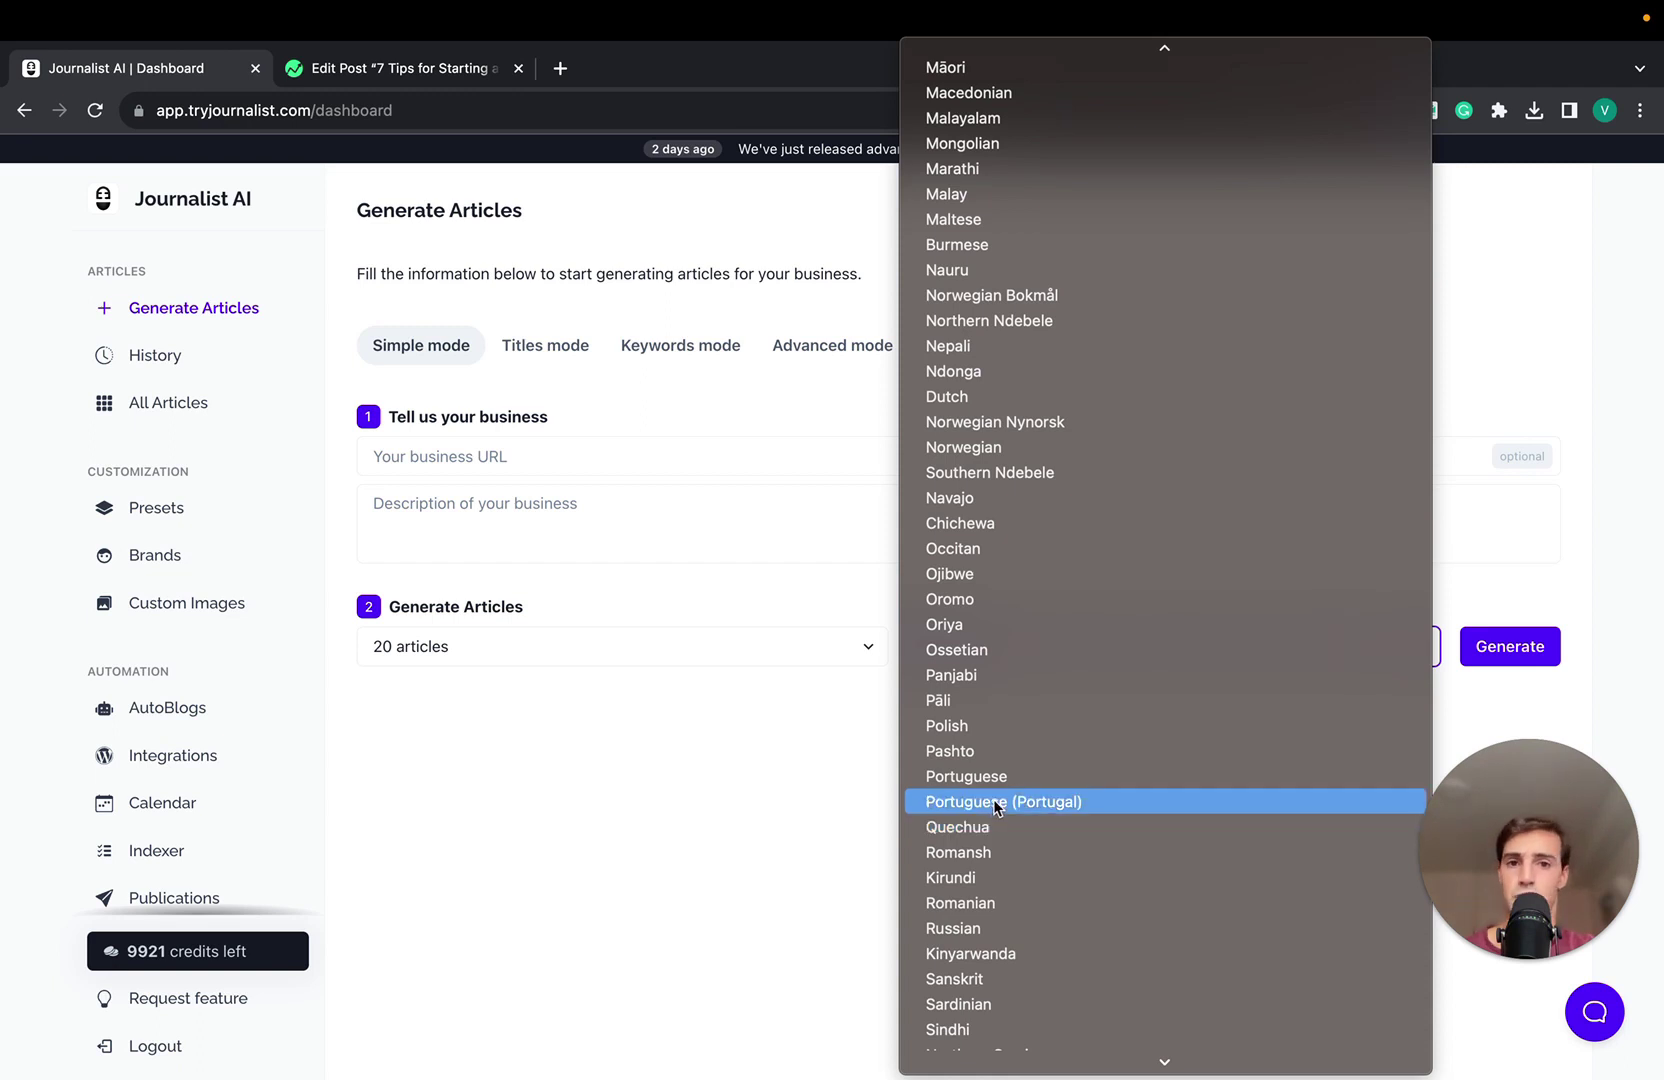
{"action": "left_click", "coordinate": [778, 810]}
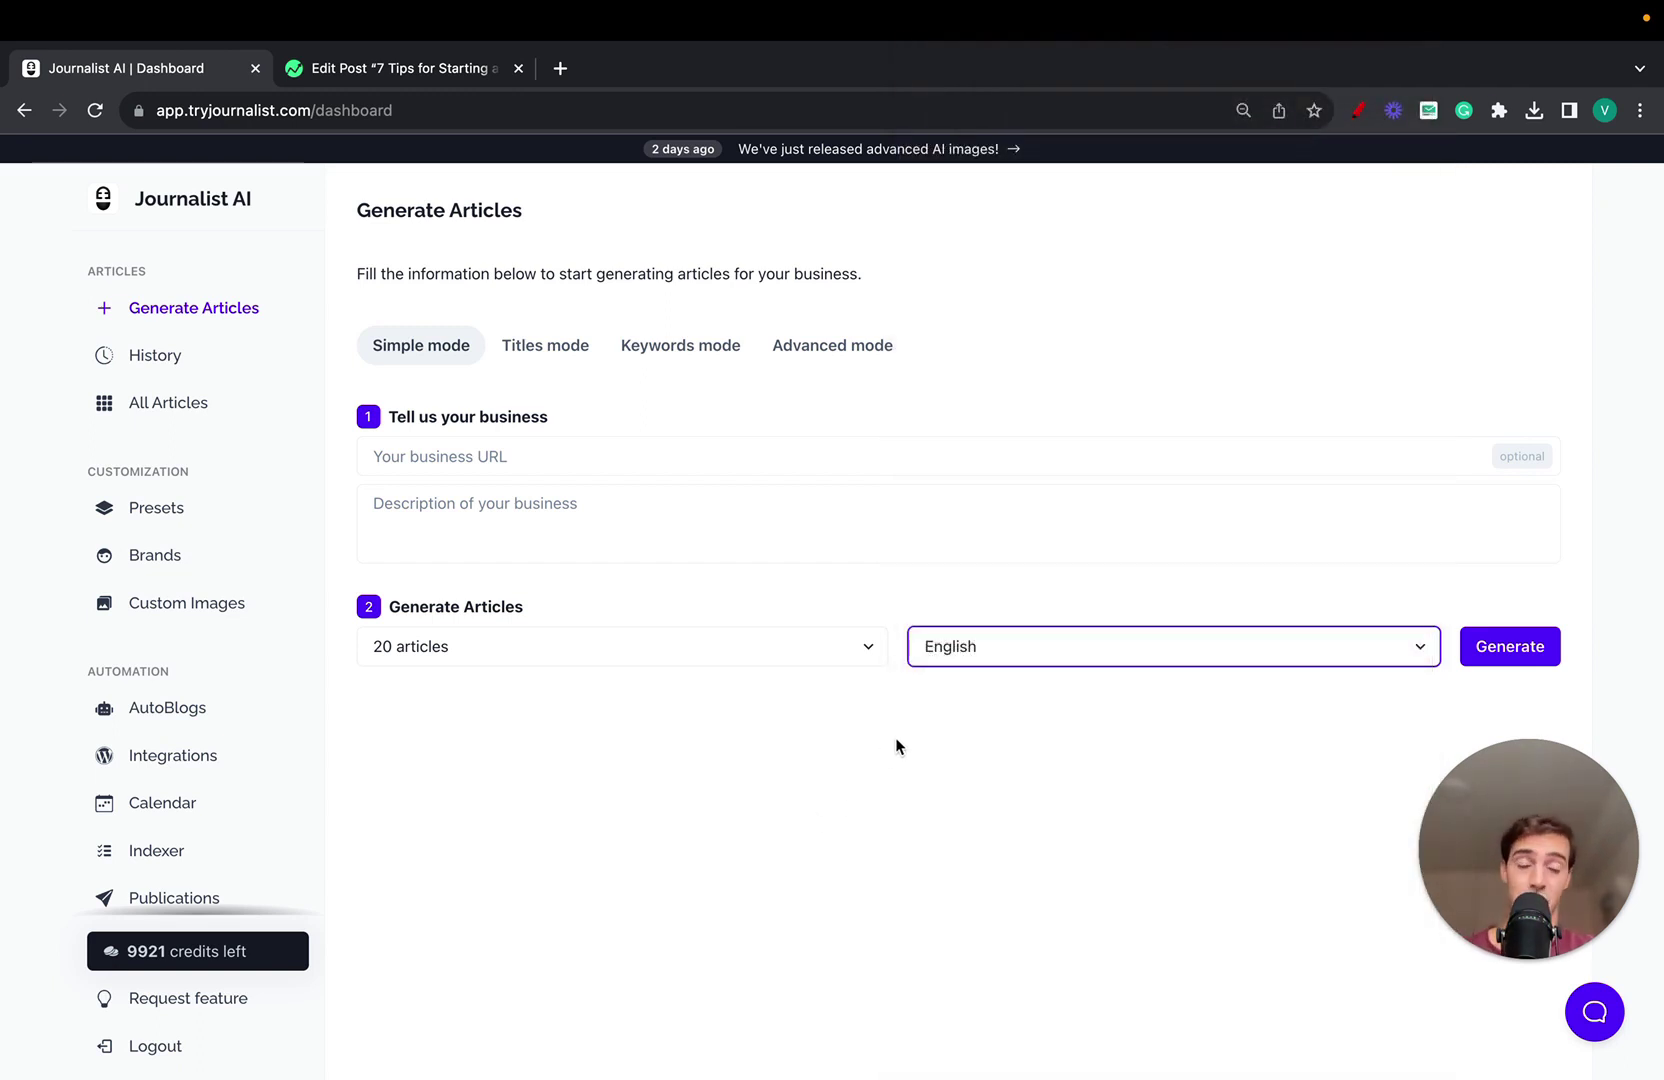
Examine the Titles, Keywords and Advanced article generation modes and open the form for creating a preset.
{"action": "left_click", "coordinate": [556, 350]}
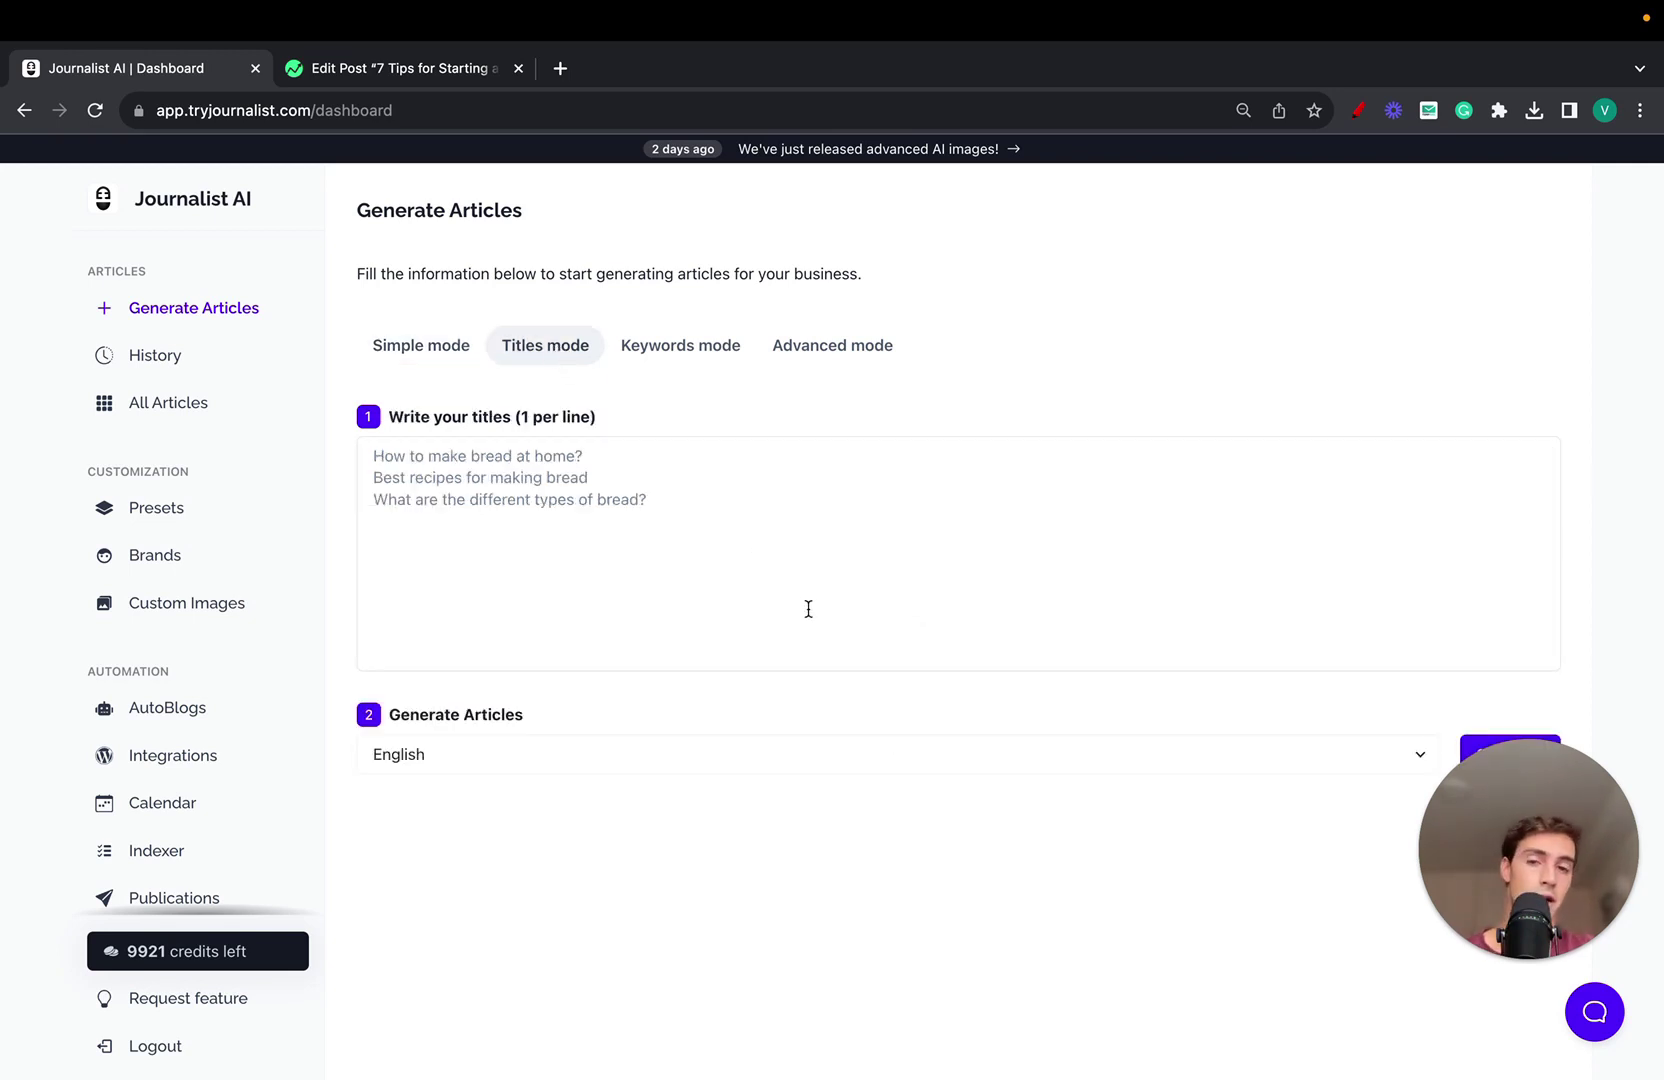
{"action": "left_click", "coordinate": [655, 358]}
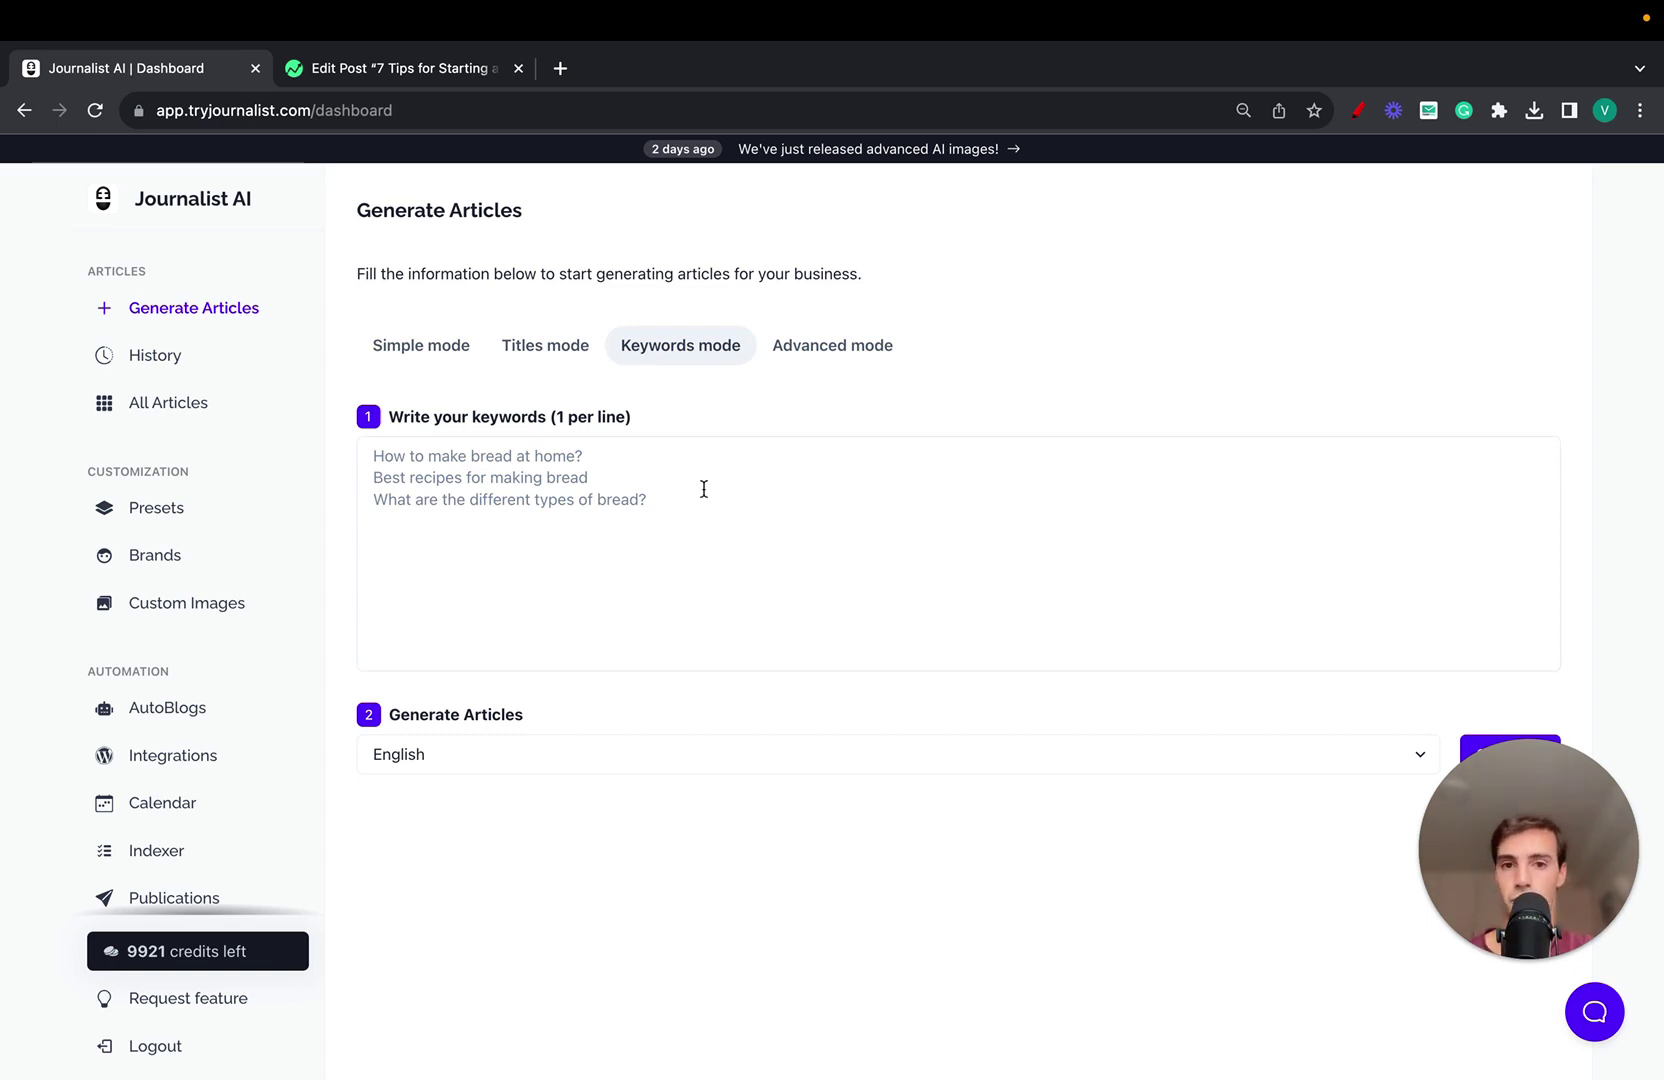
{"action": "left_click", "coordinate": [810, 371]}
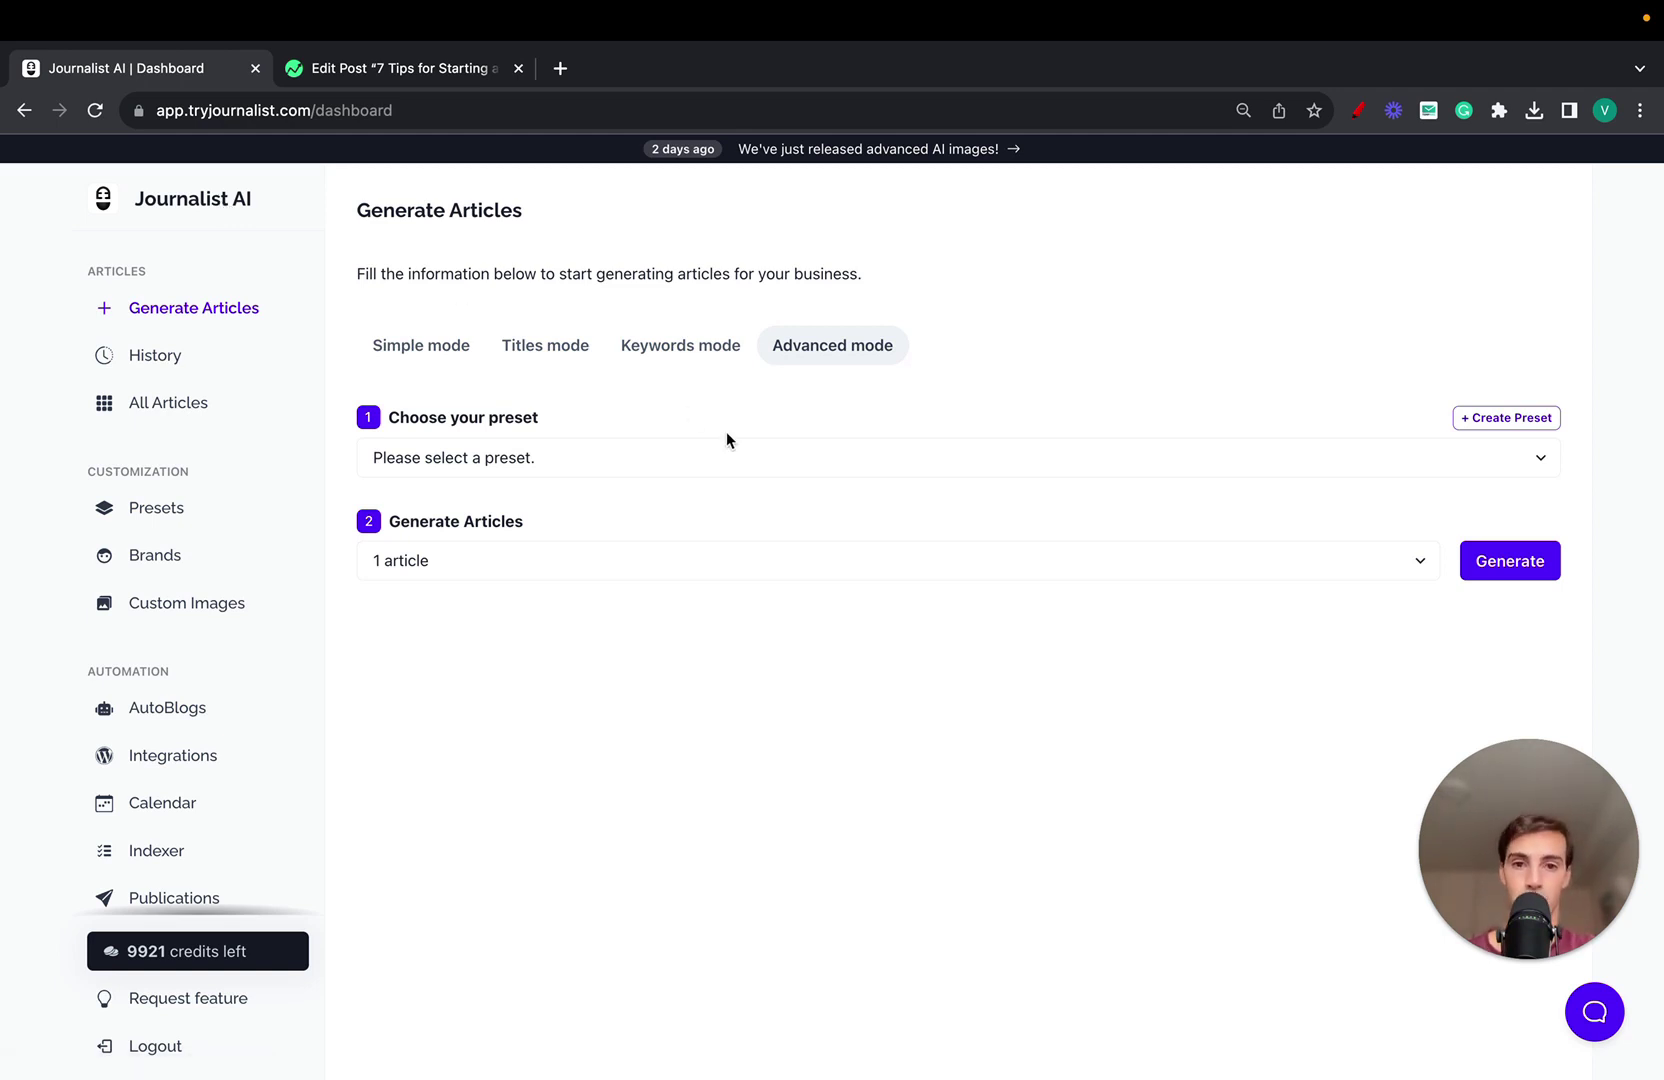
{"action": "left_click", "coordinate": [1474, 425]}
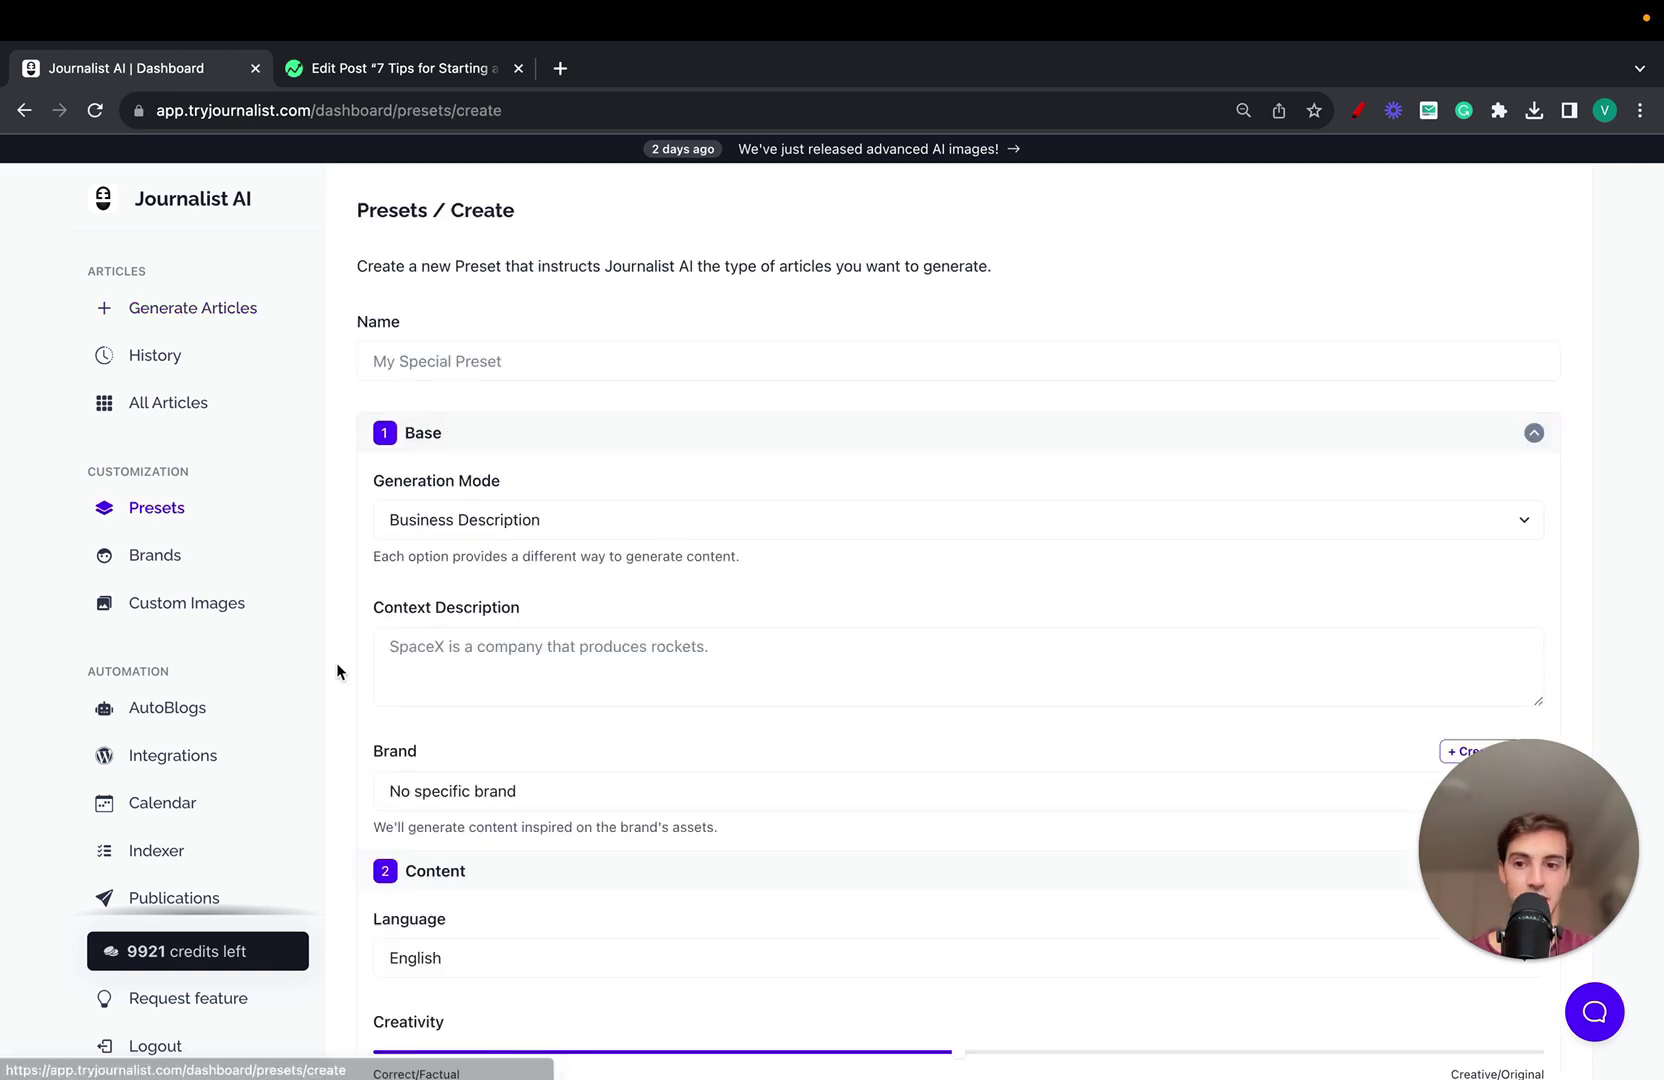
Open the existing "wp" AutoBlog for editing, switch its status to Active and examine its preset options.
{"action": "left_click", "coordinate": [248, 720]}
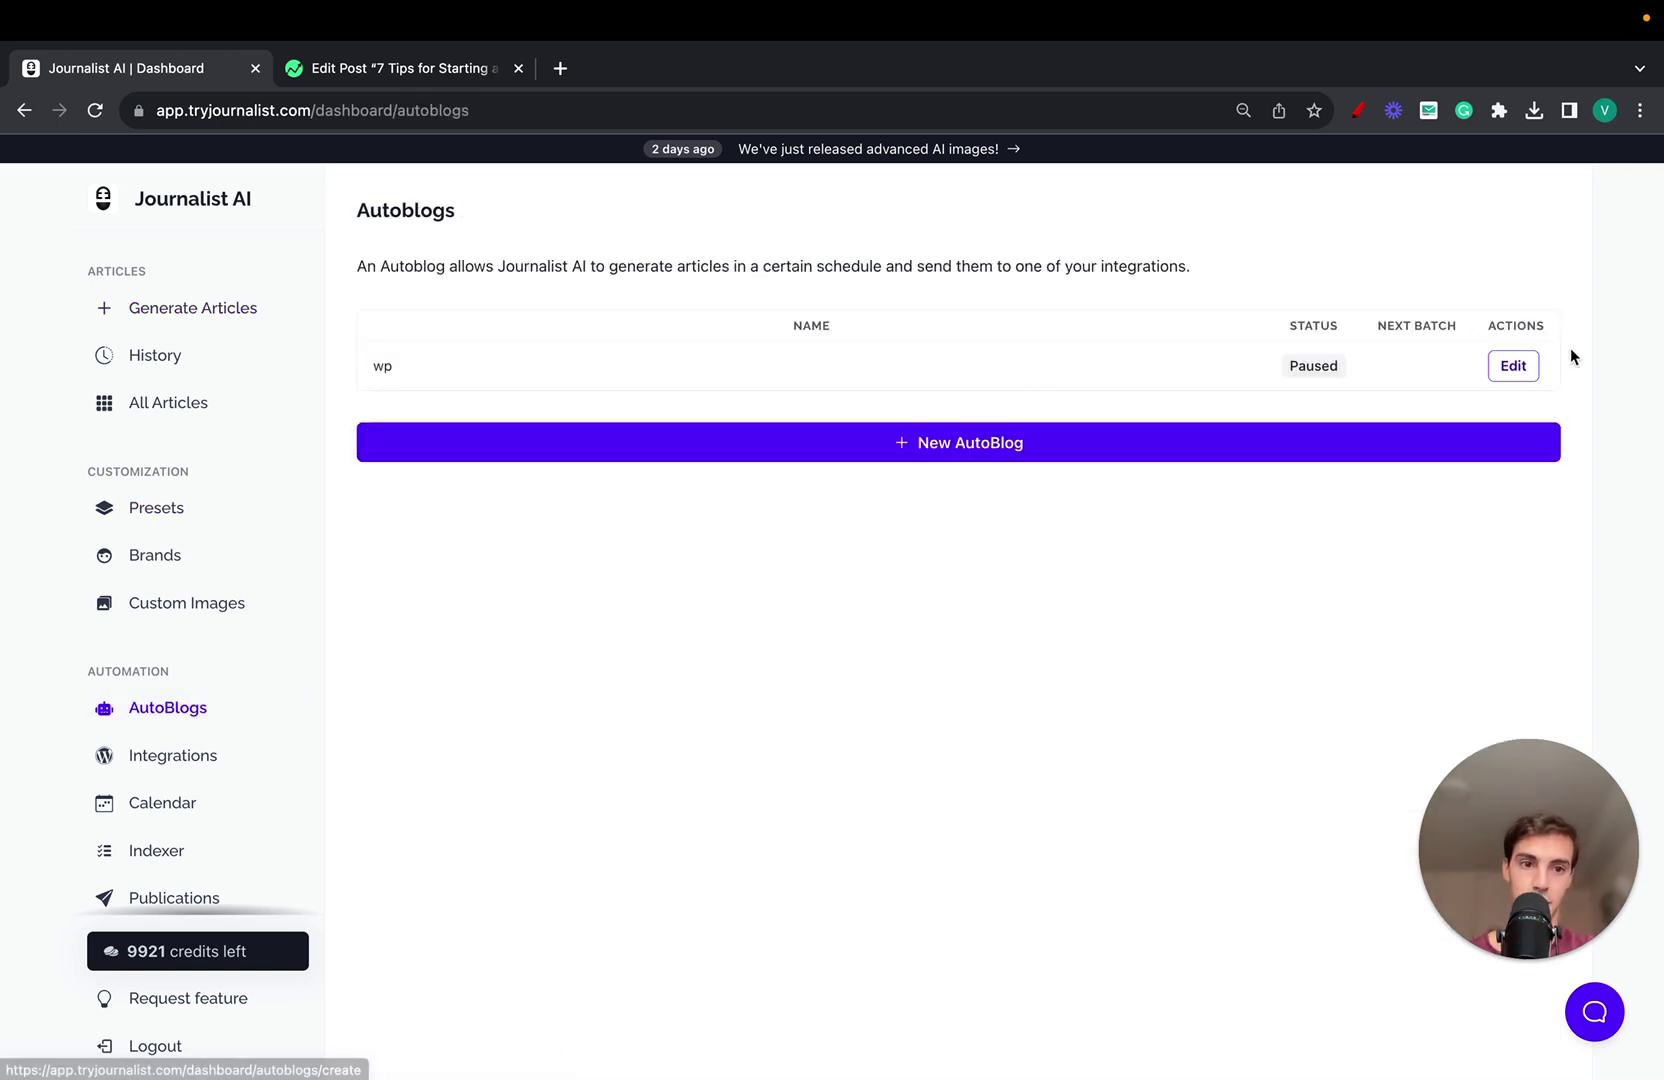
{"action": "left_click", "coordinate": [1513, 366]}
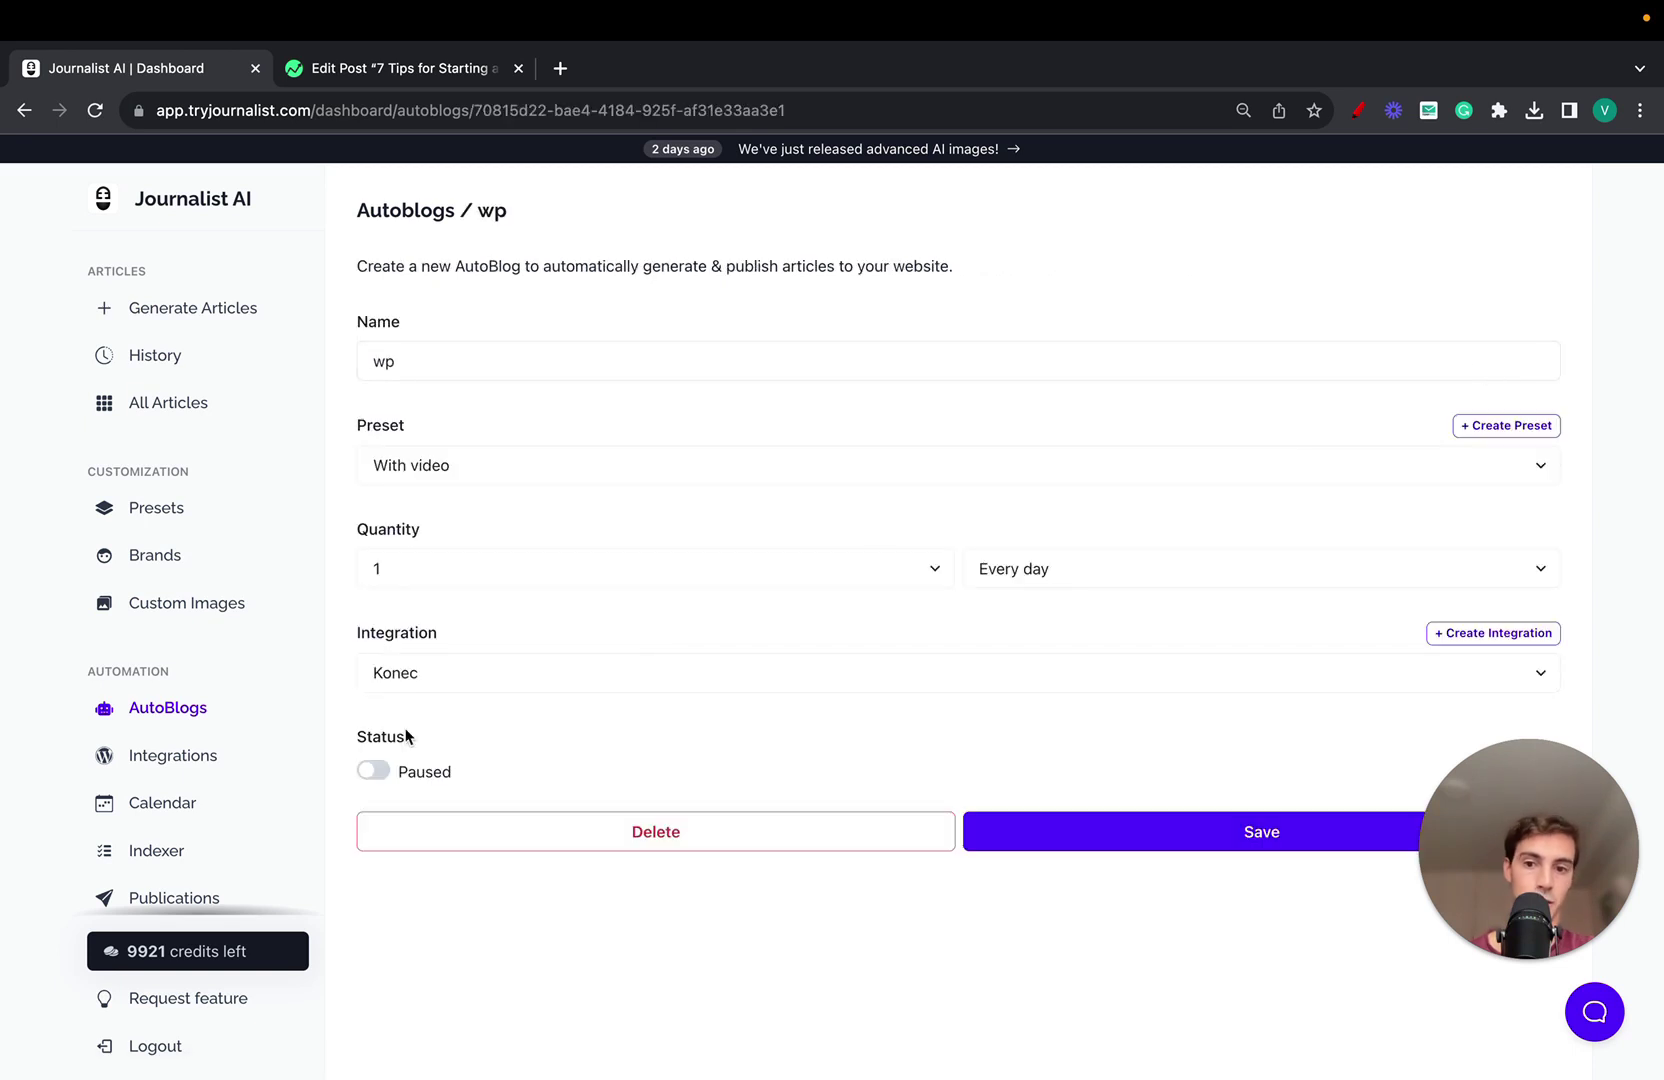
{"action": "left_click", "coordinate": [375, 771]}
{"action": "left_click", "coordinate": [491, 458]}
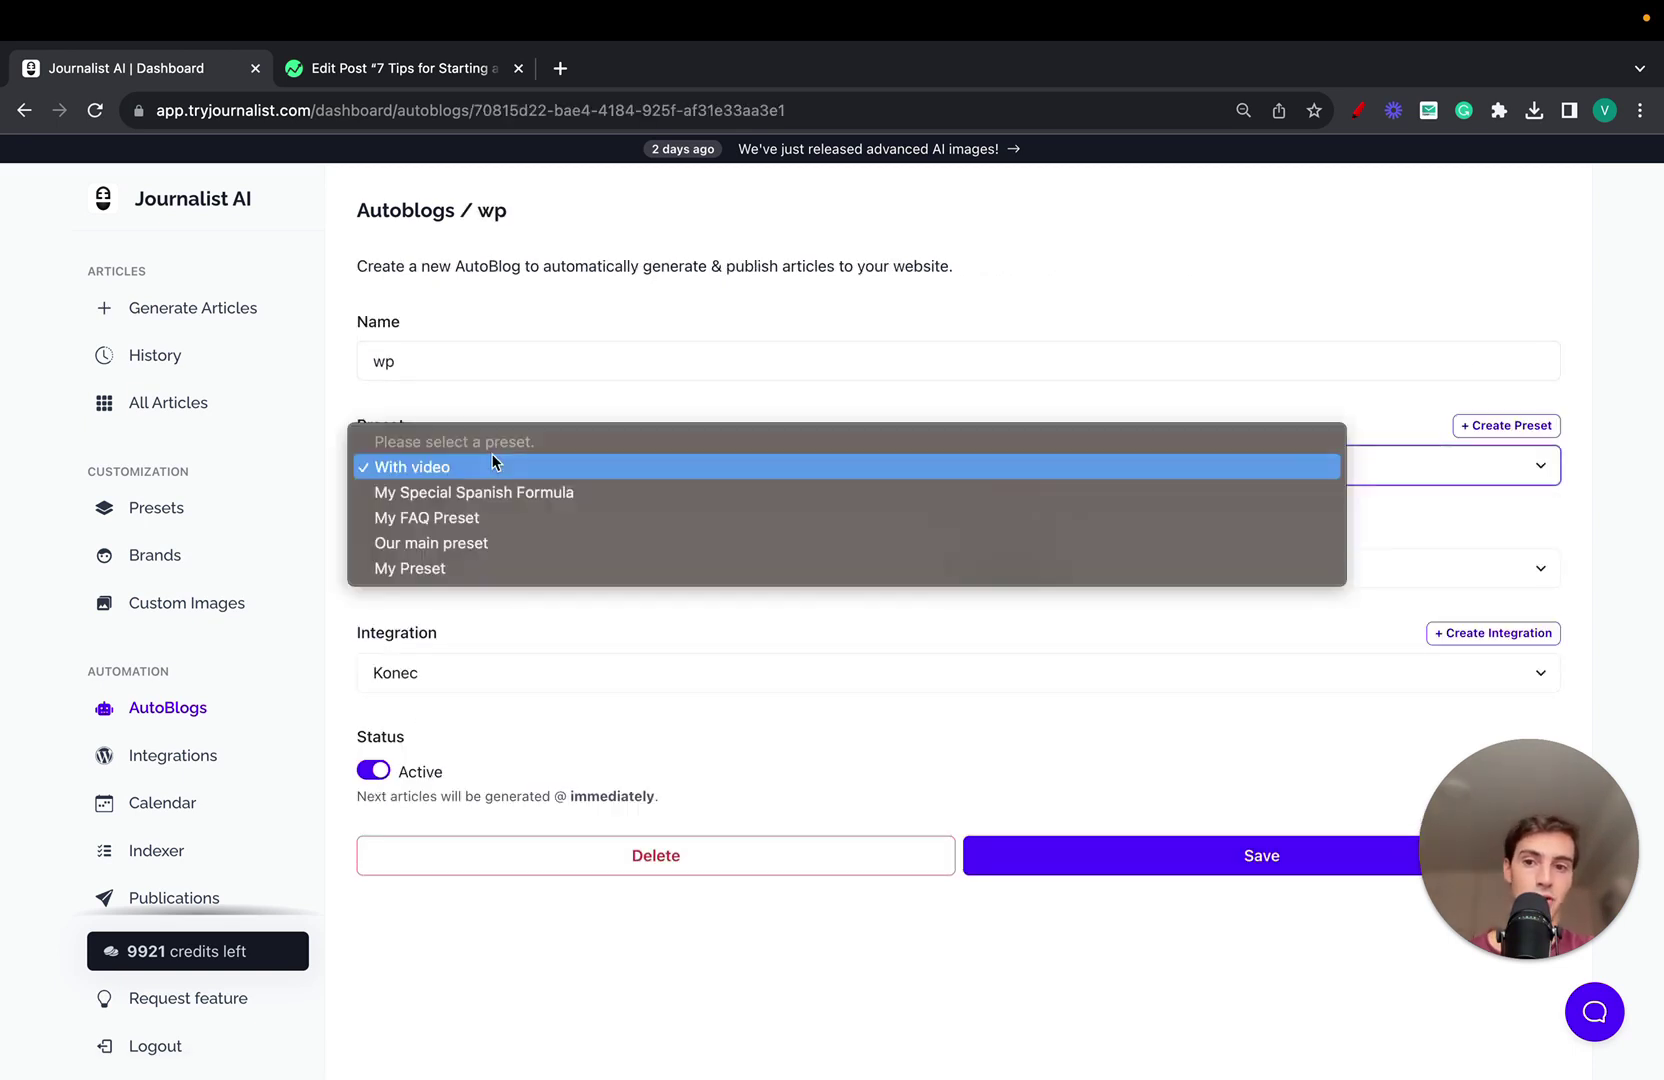
{"action": "left_click", "coordinate": [507, 376]}
Return to article generation in Advanced mode, open the new preset form and look through all its sections.
{"action": "left_click", "coordinate": [190, 310]}
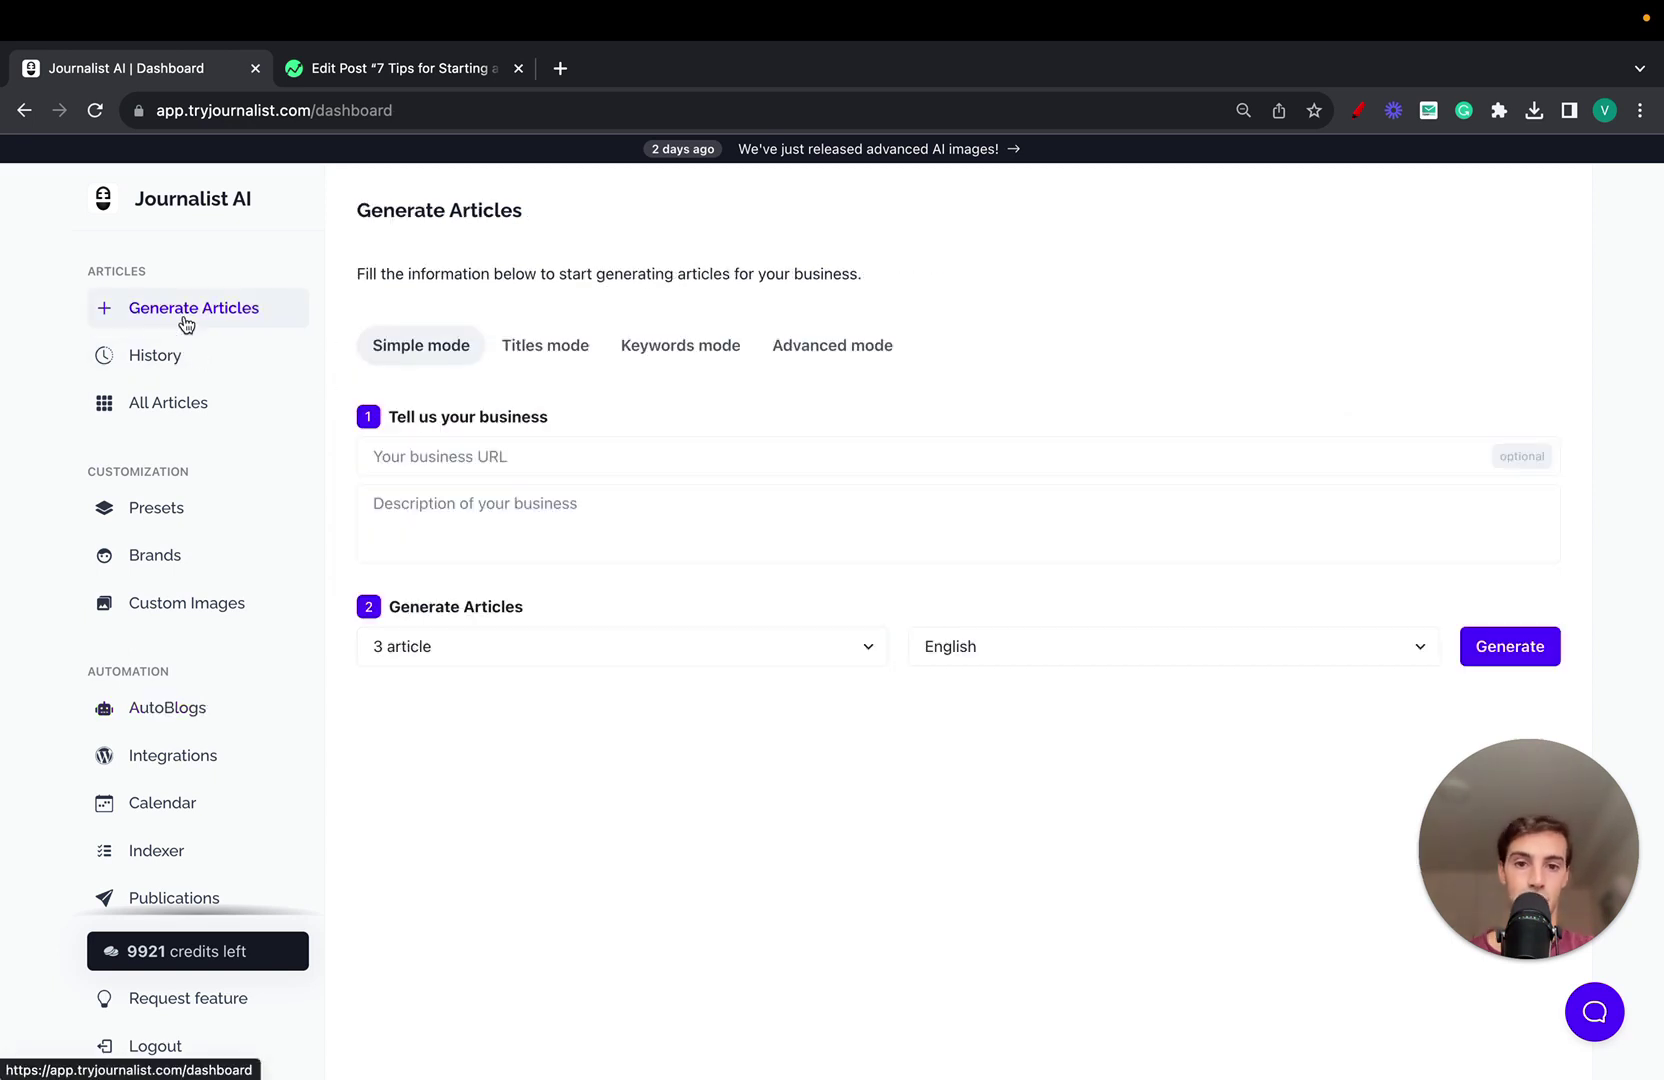
{"action": "left_click", "coordinate": [873, 364]}
{"action": "left_click", "coordinate": [1512, 422]}
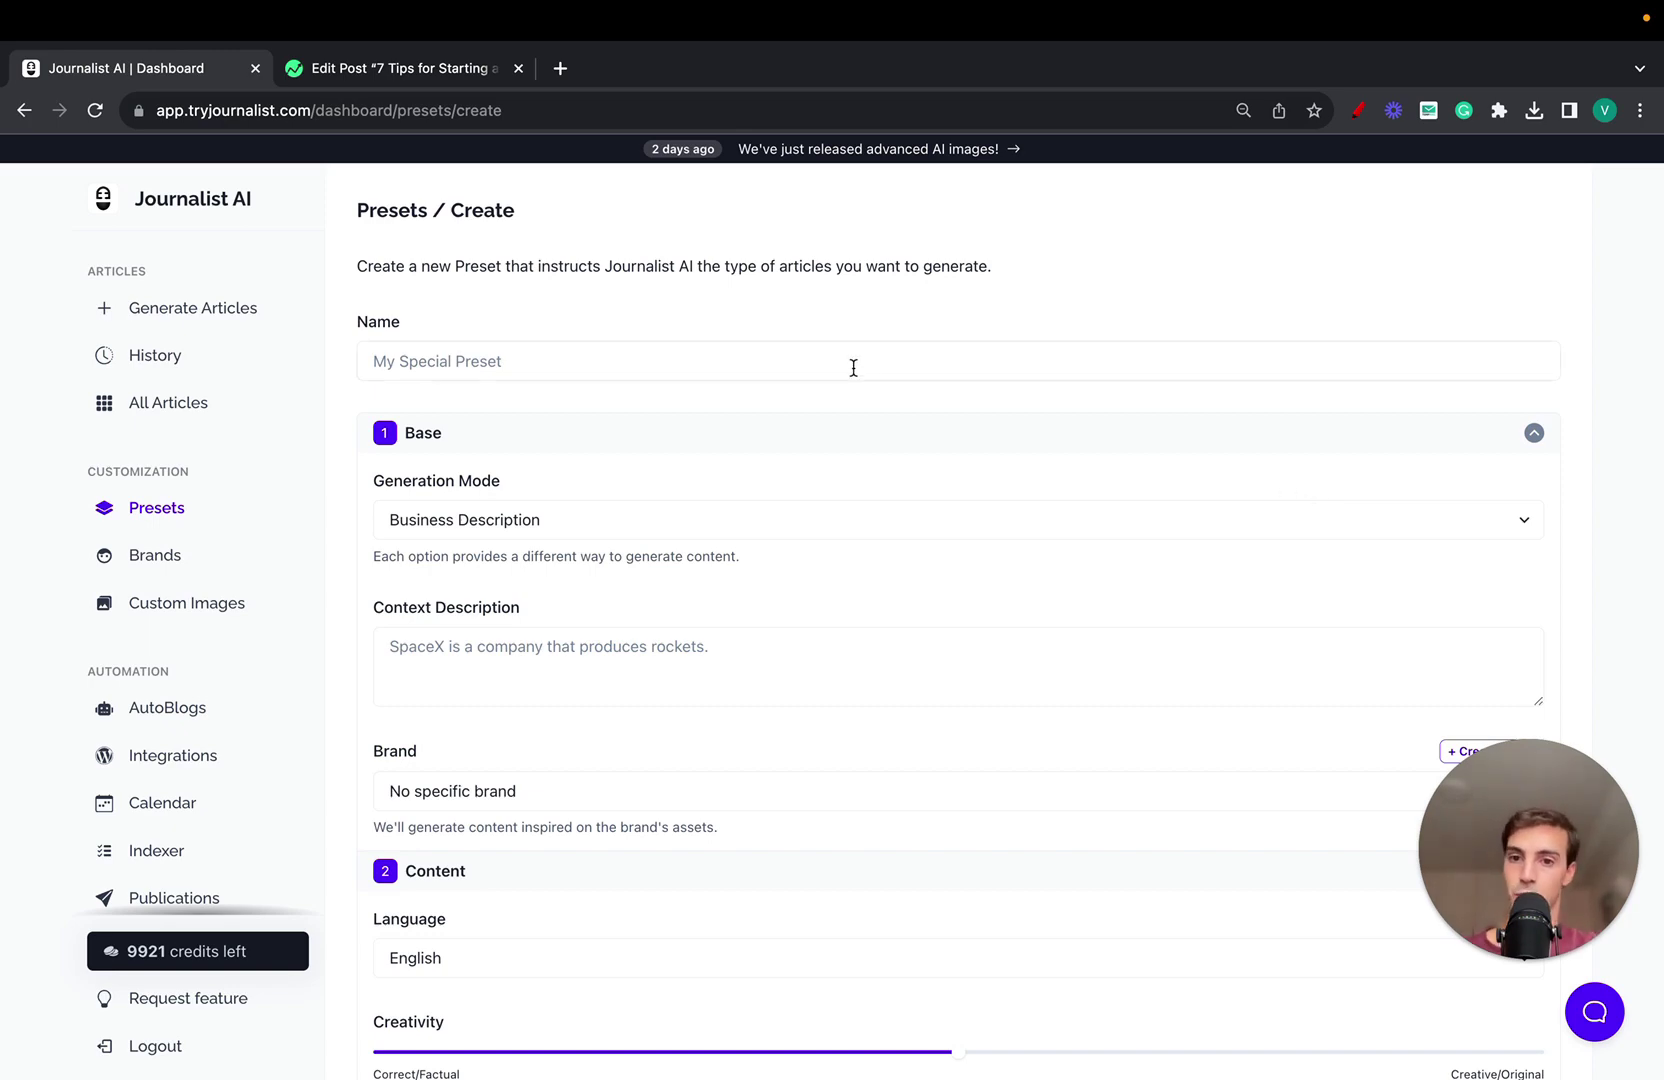
{"action": "scroll", "coordinate": [853, 367], "scroll_direction": "down", "scroll_amount": 20}
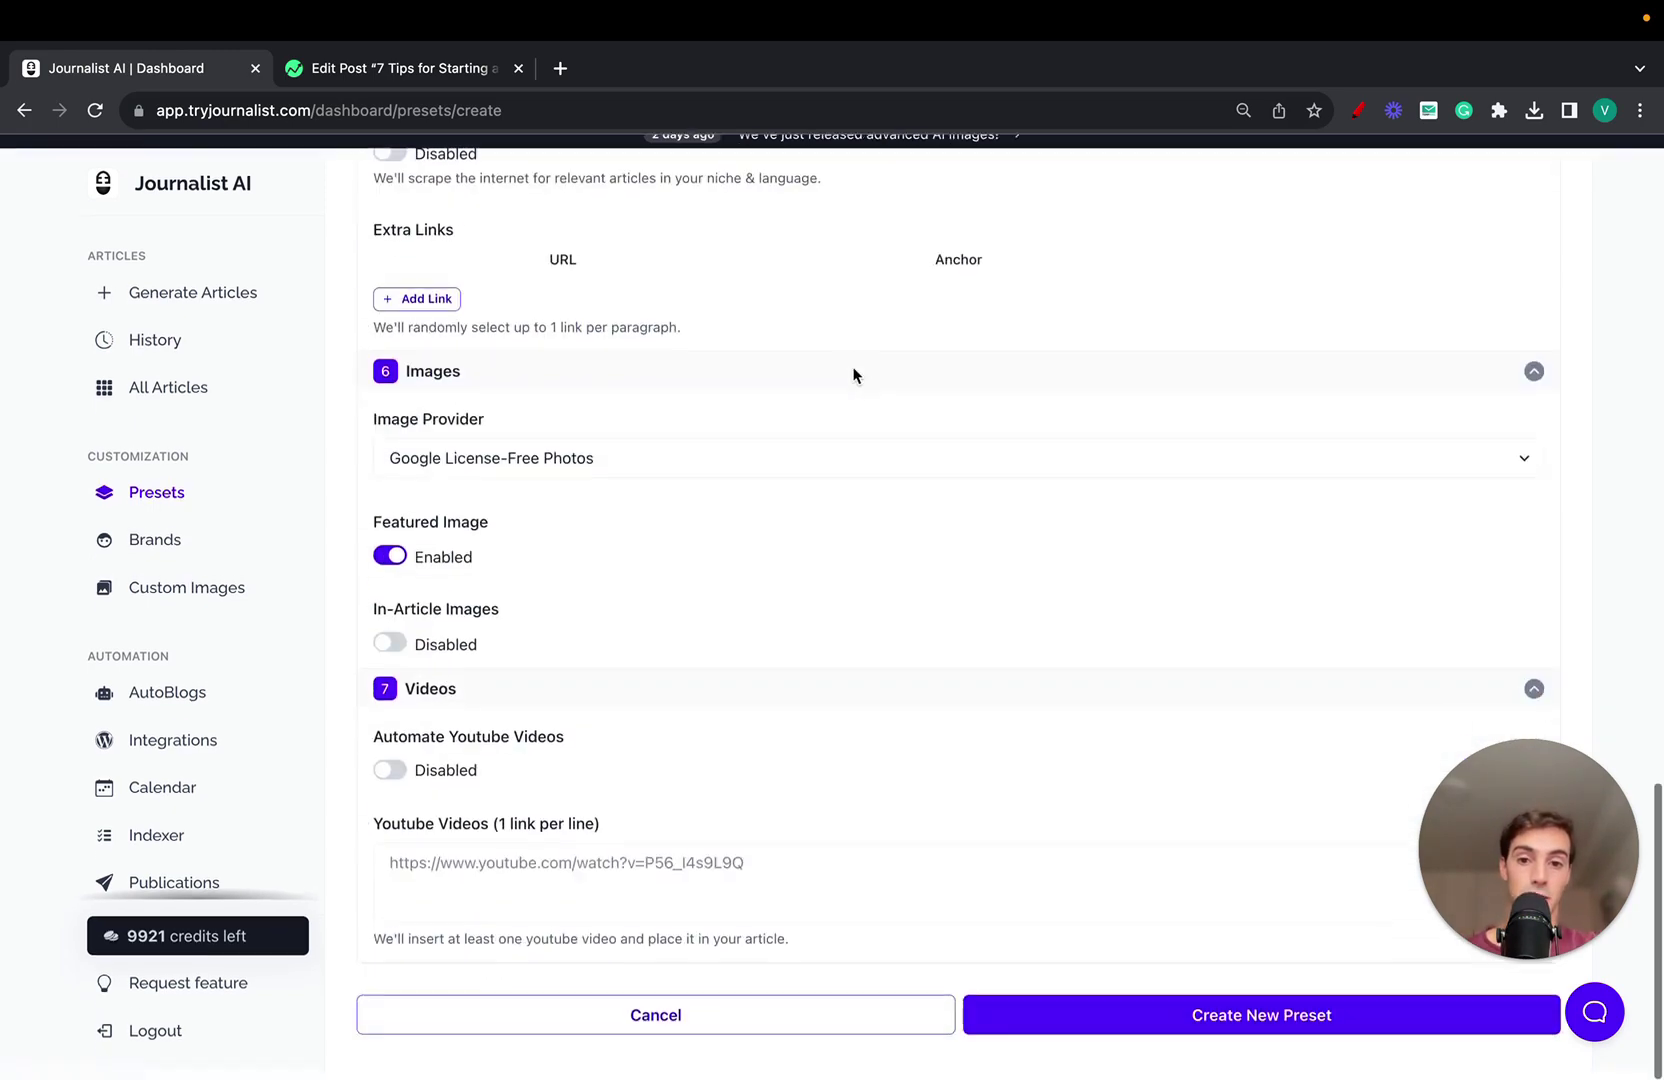
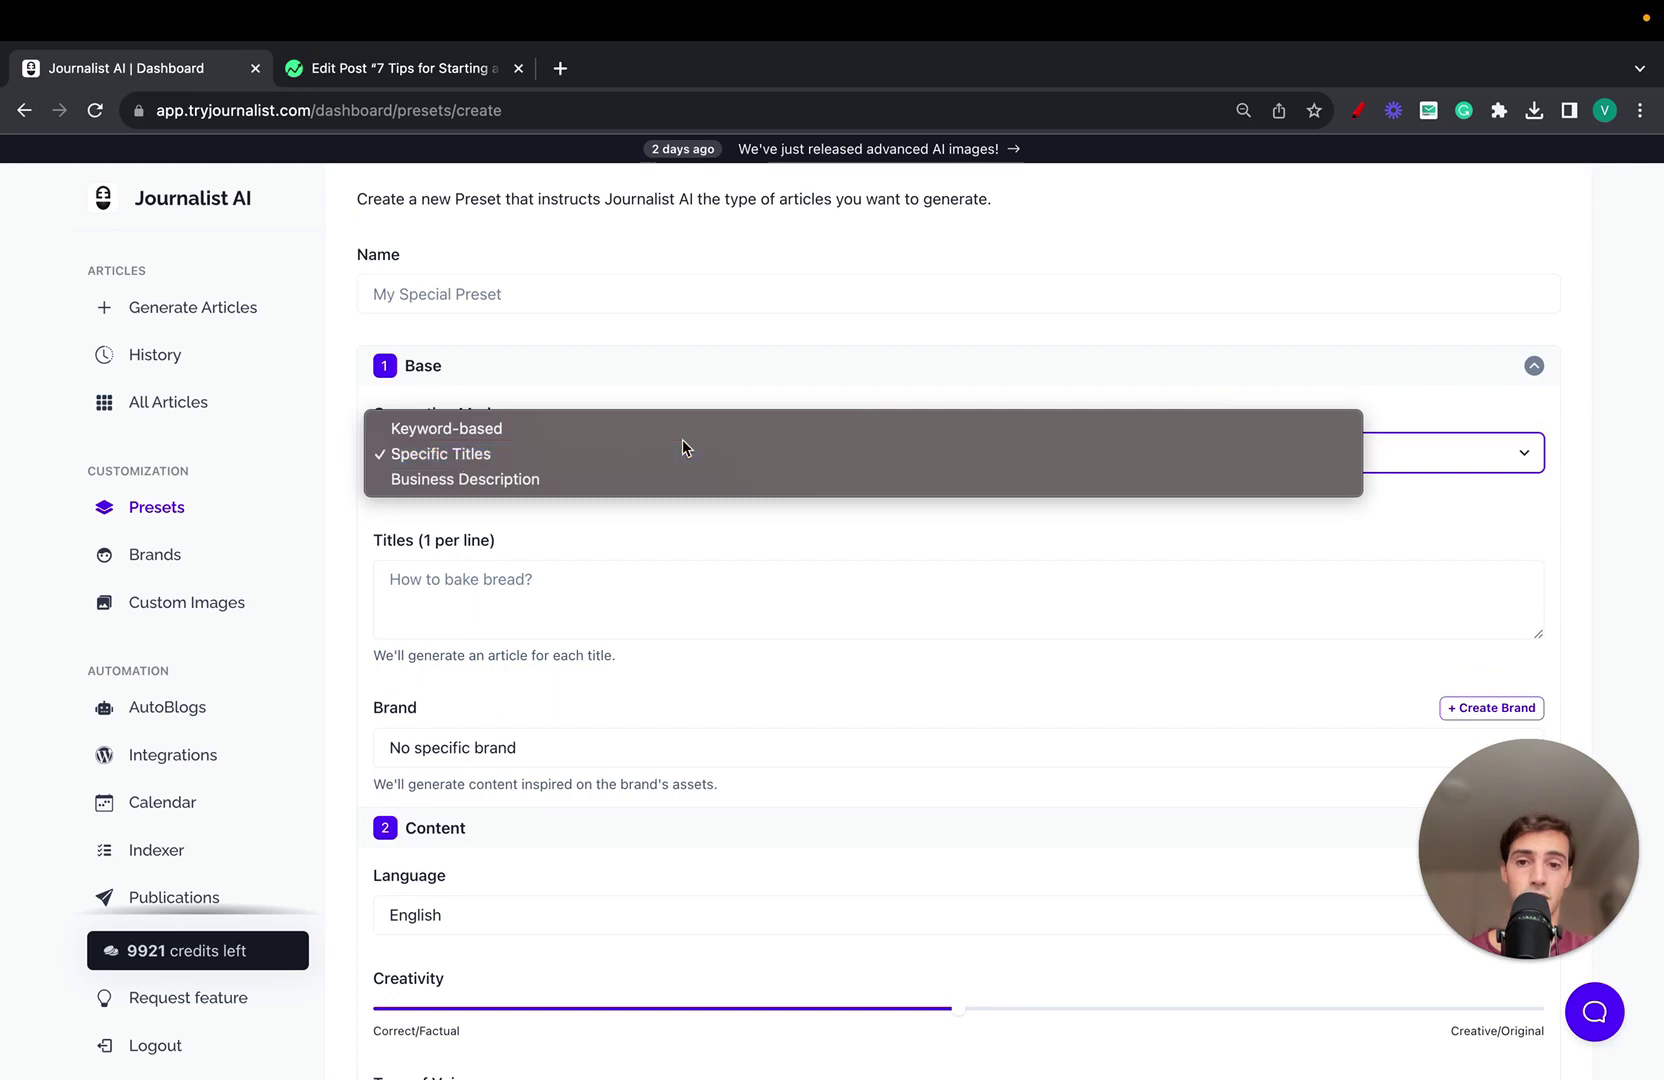
Go through the new preset's generation modes, select Business Description and highlight the Brand label.
{"action": "left_click", "coordinate": [682, 440]}
{"action": "left_click", "coordinate": [680, 471]}
{"action": "left_click", "coordinate": [680, 478]}
{"action": "scroll", "coordinate": [742, 506], "scroll_direction": "down", "scroll_amount": 1}
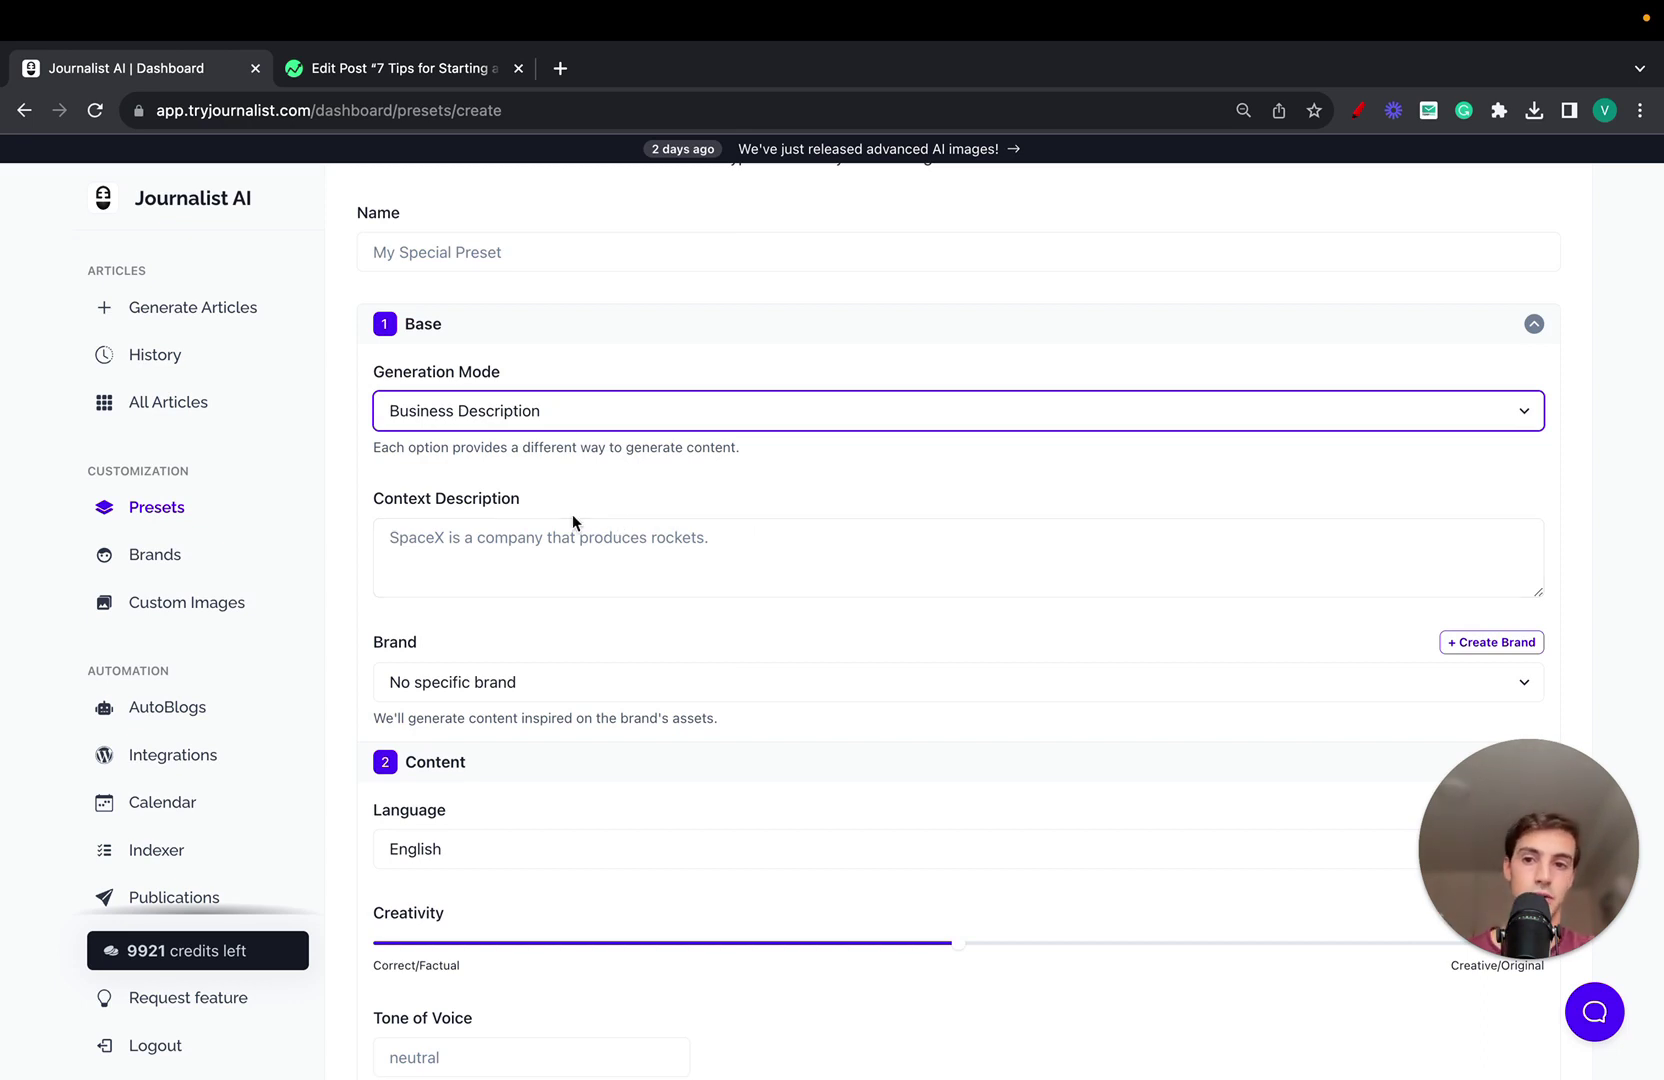
{"action": "scroll", "coordinate": [591, 410], "scroll_direction": "down", "scroll_amount": 3}
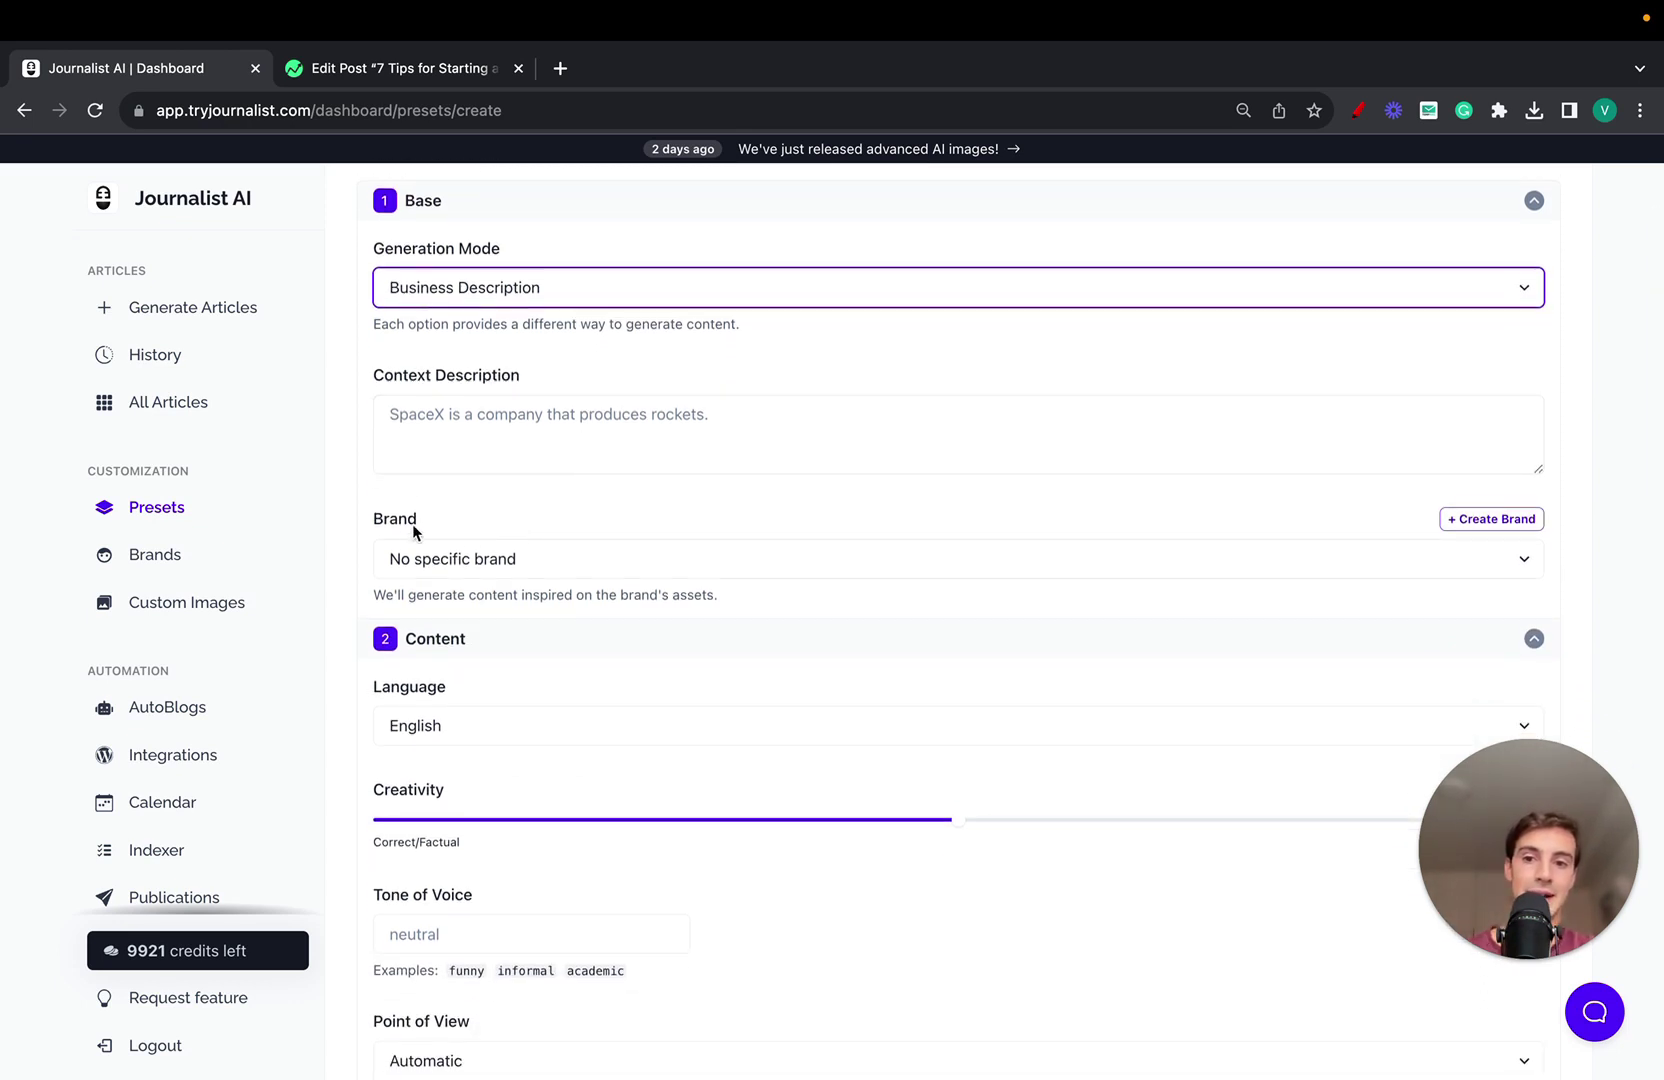
{"action": "left_click_drag", "start_coordinate": [368, 522], "coordinate": [495, 522]}
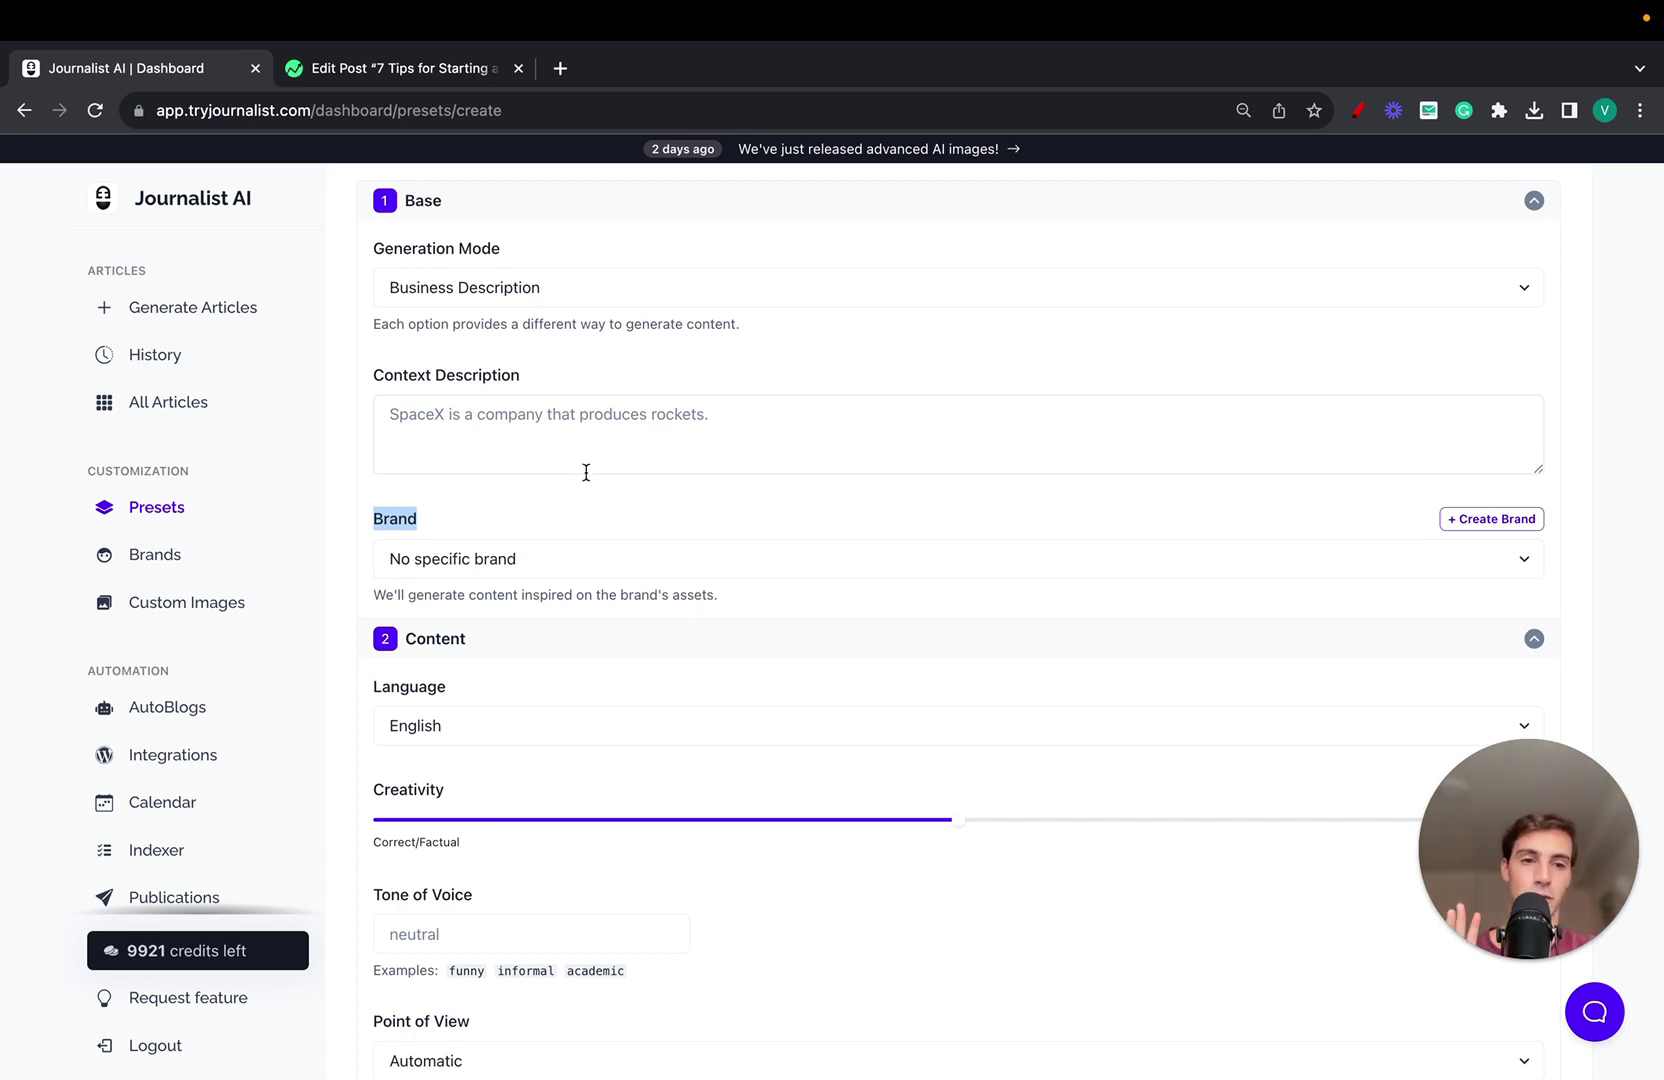
Set the new preset's language to Greek and lower its creativity slightly toward Correct/Factual.
{"action": "scroll", "coordinate": [582, 491], "scroll_direction": "down", "scroll_amount": 5}
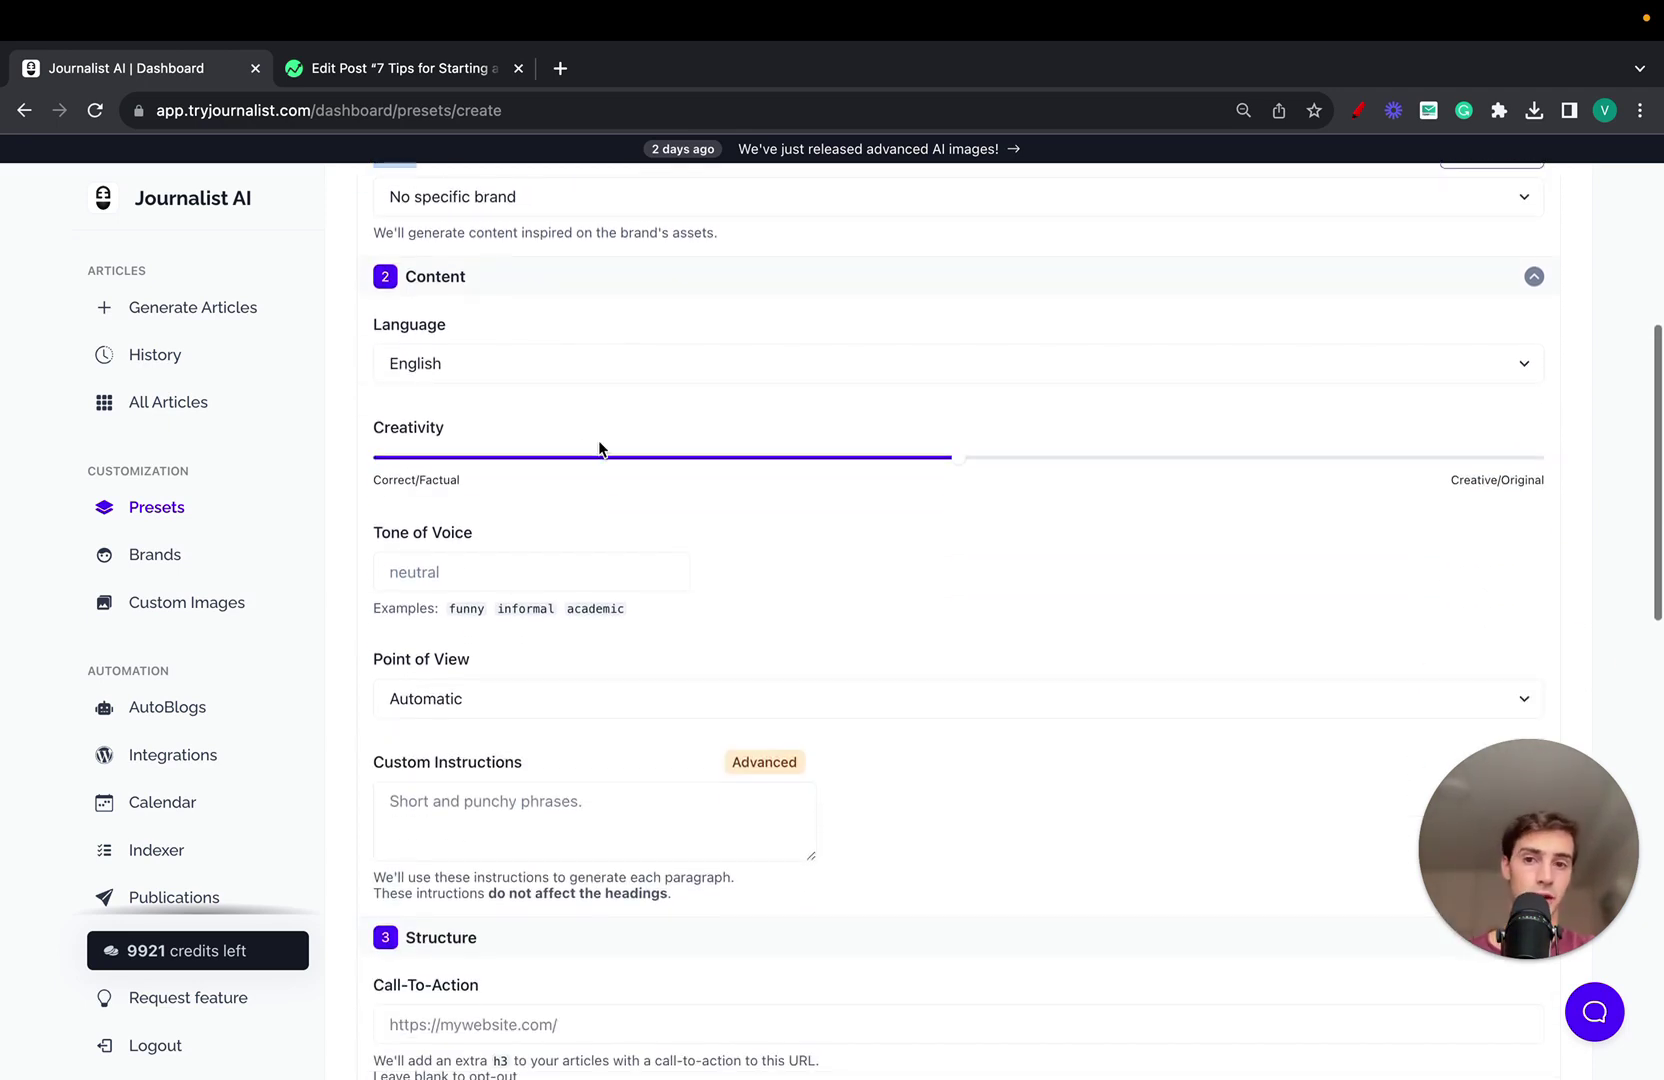
{"action": "left_click", "coordinate": [527, 376]}
{"action": "left_click", "coordinate": [594, 337]}
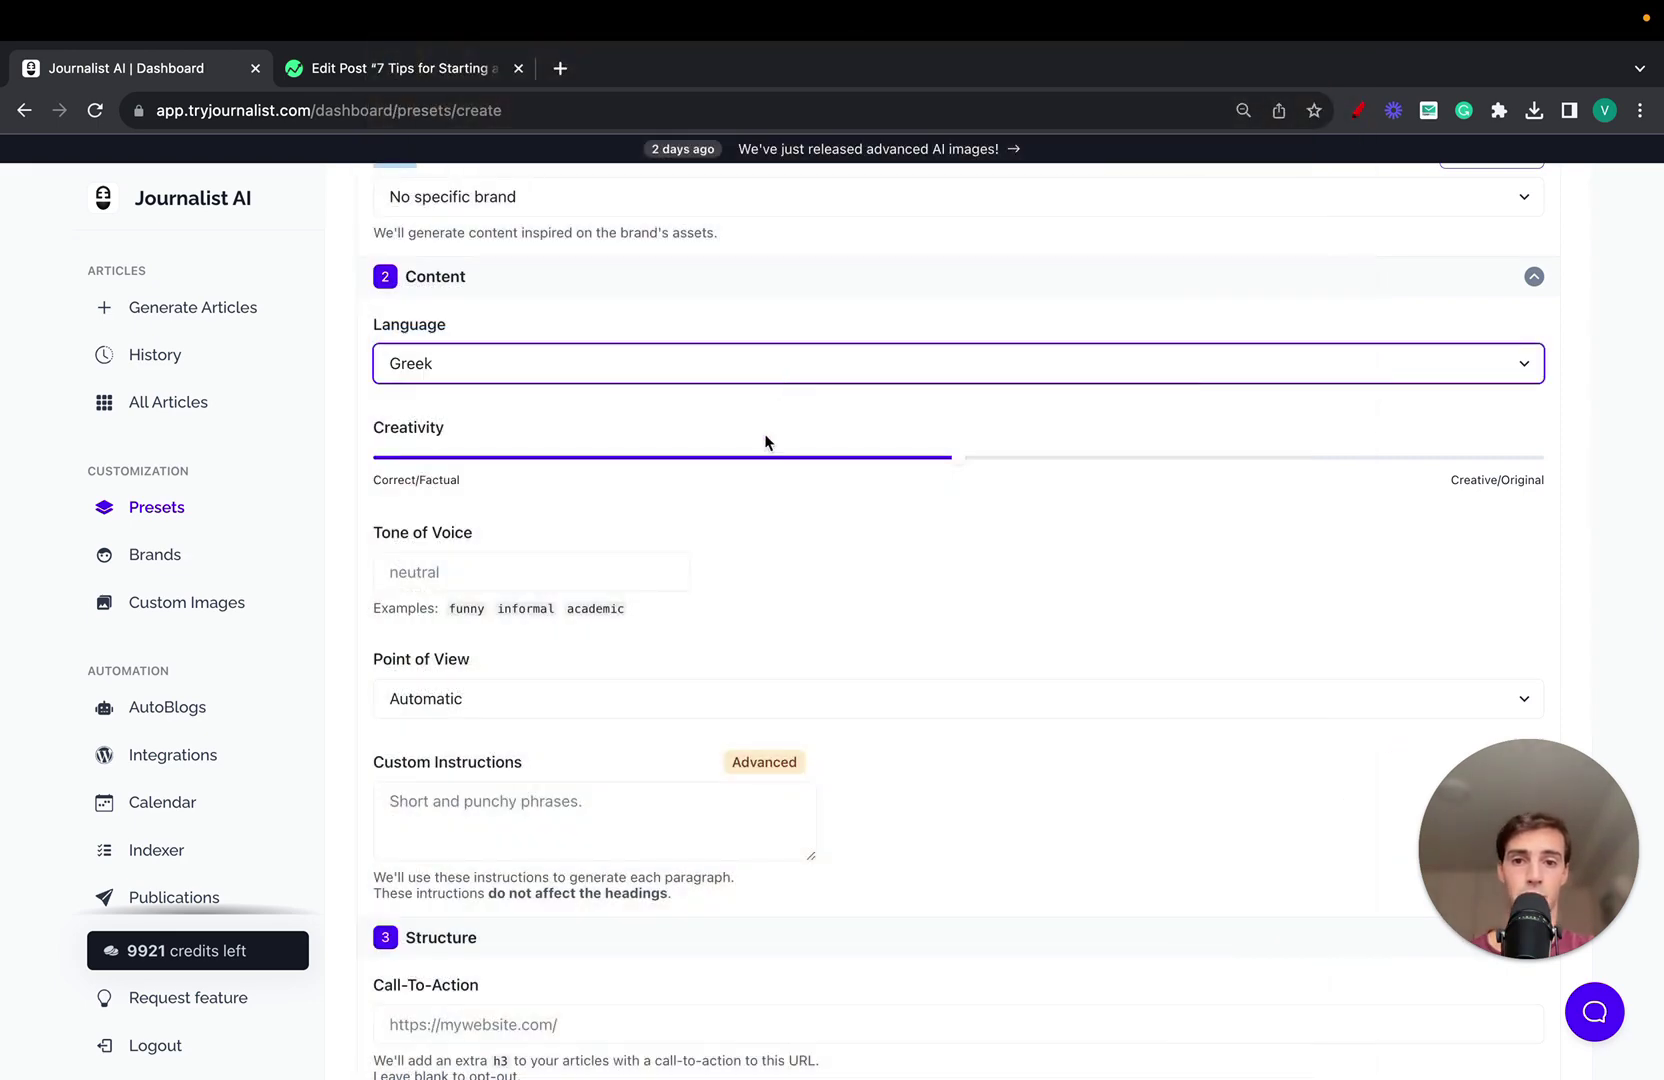
{"action": "left_click_drag", "start_coordinate": [955, 458], "coordinate": [926, 489]}
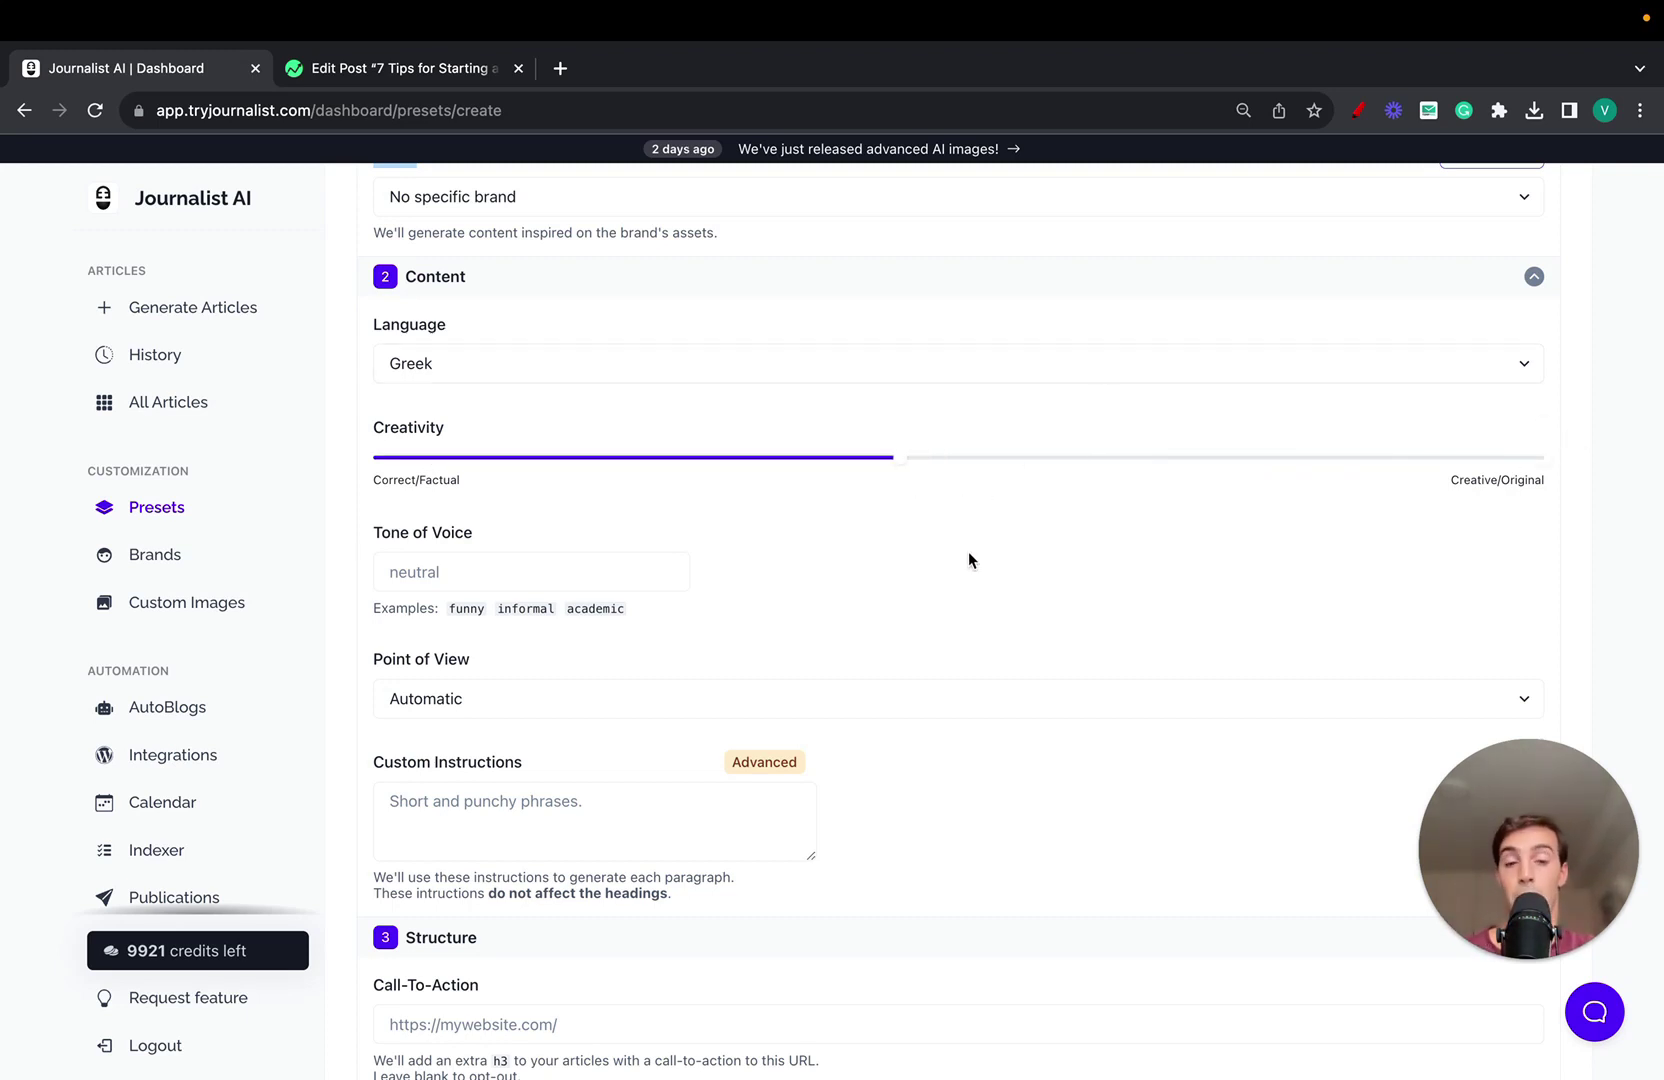
Examine the new preset's tone of voice examples and point of view options, keeping the point of view on Automatic.
{"action": "scroll", "coordinate": [968, 560], "scroll_direction": "down", "scroll_amount": 3}
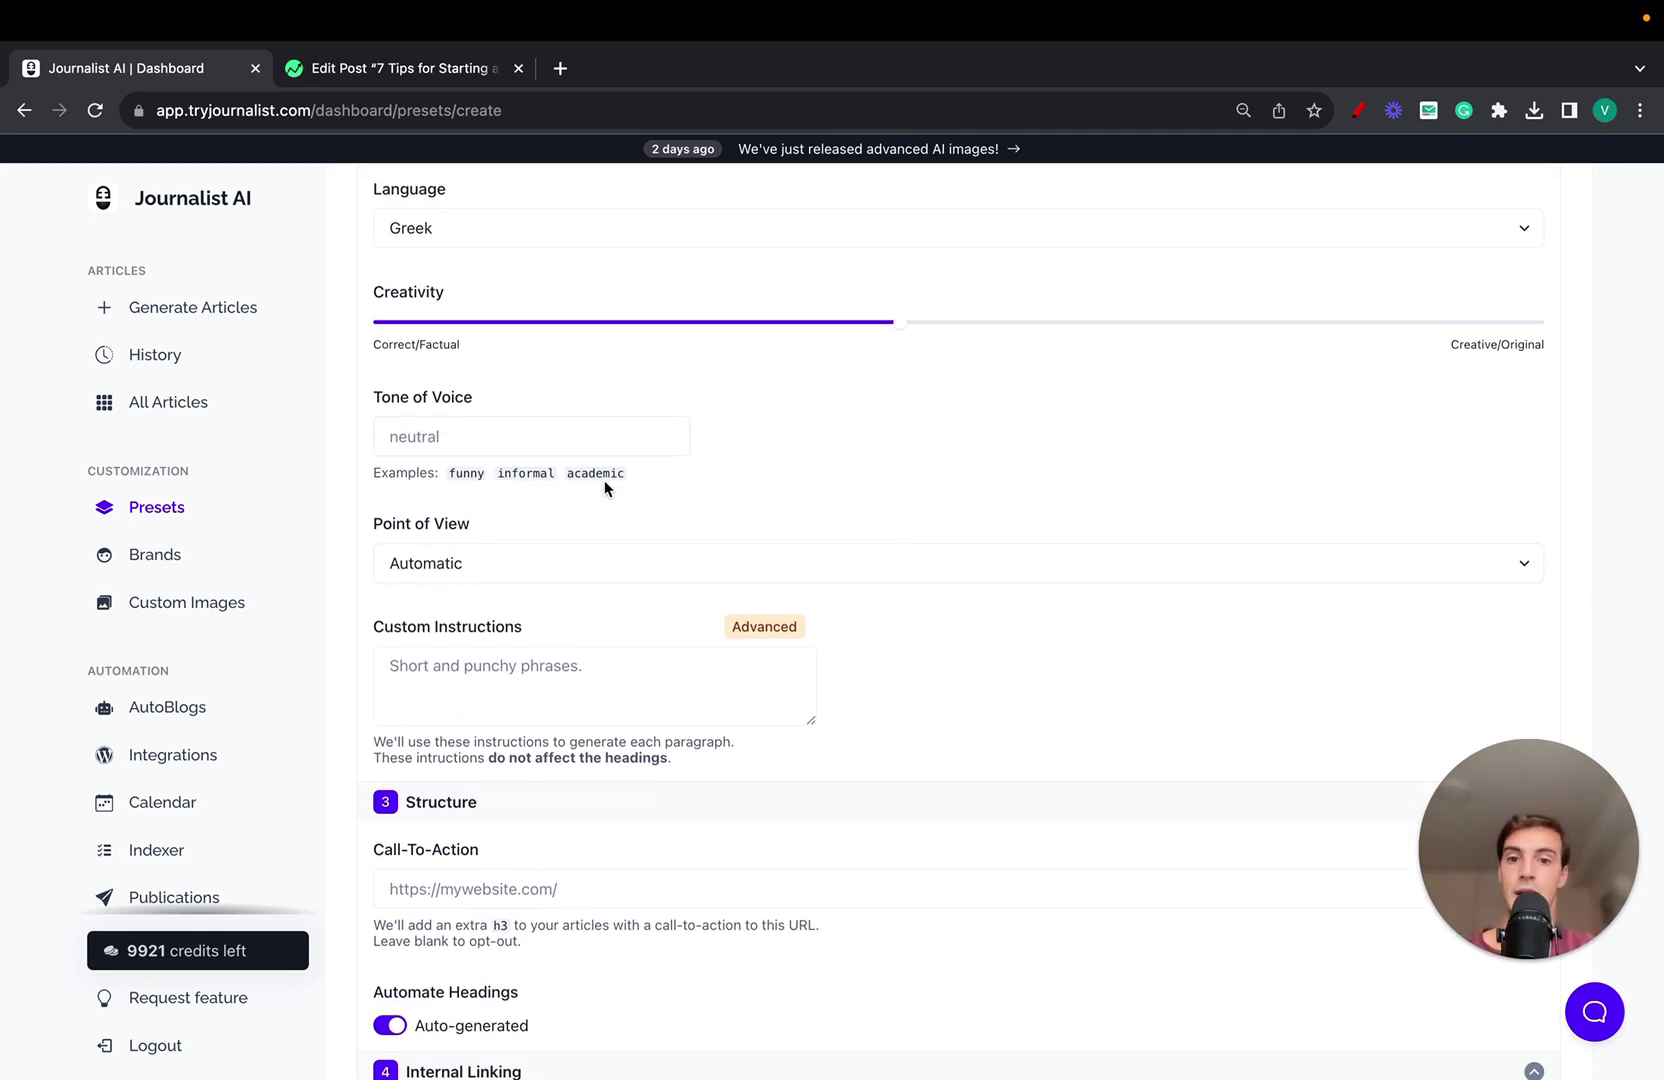
{"action": "left_click", "coordinate": [616, 545]}
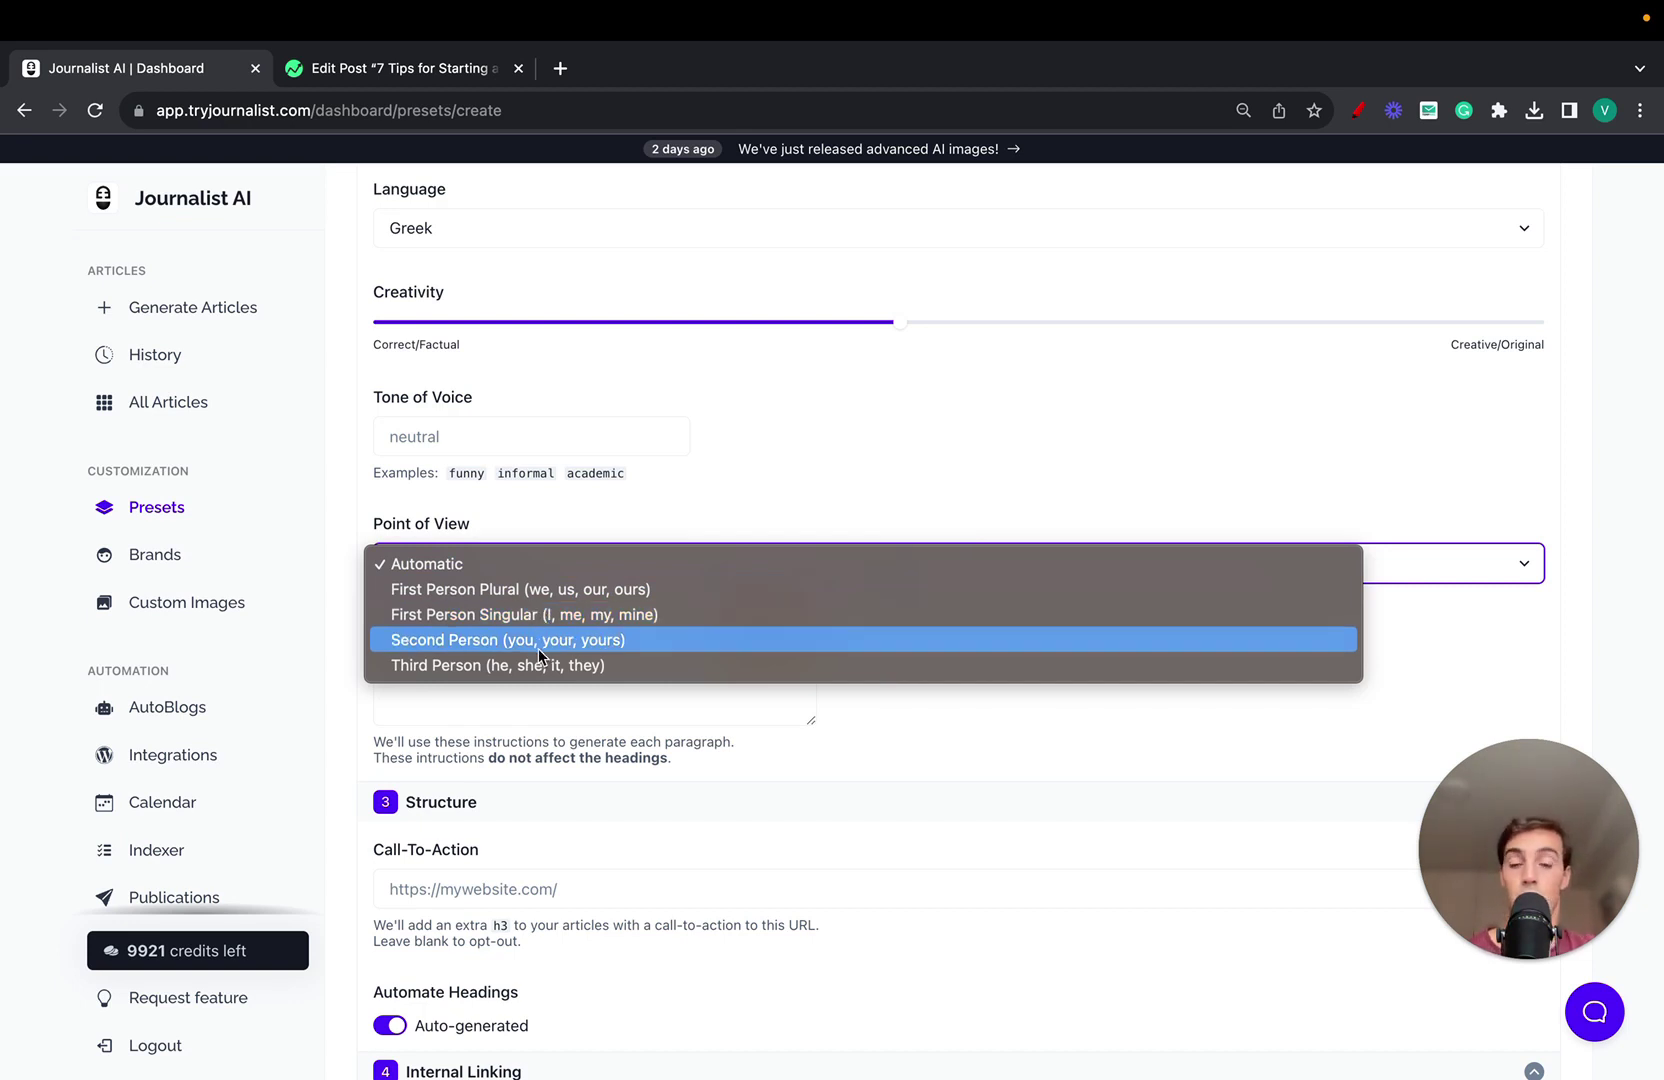
{"action": "left_click", "coordinate": [595, 500]}
{"action": "scroll", "coordinate": [595, 505], "scroll_direction": "down", "scroll_amount": 2}
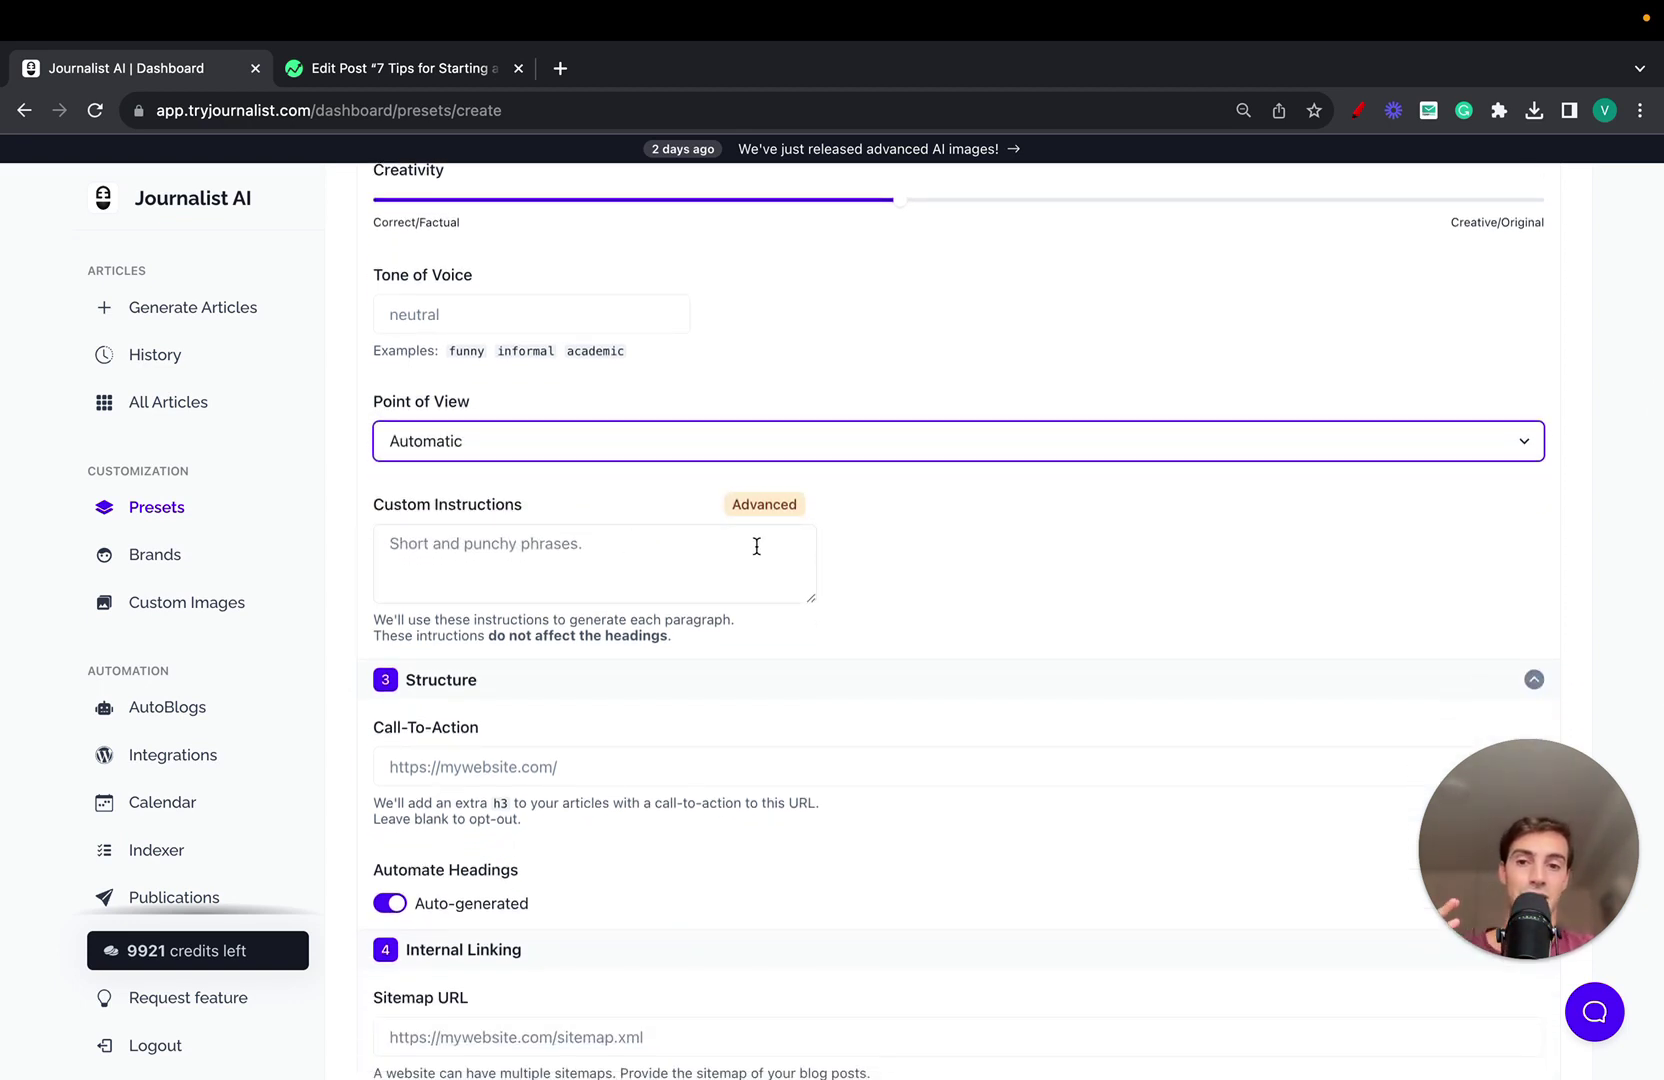
Switch the new preset's headings to Custom to view the heading structure and return them to Auto-generated.
{"action": "scroll", "coordinate": [757, 546], "scroll_direction": "down", "scroll_amount": 3}
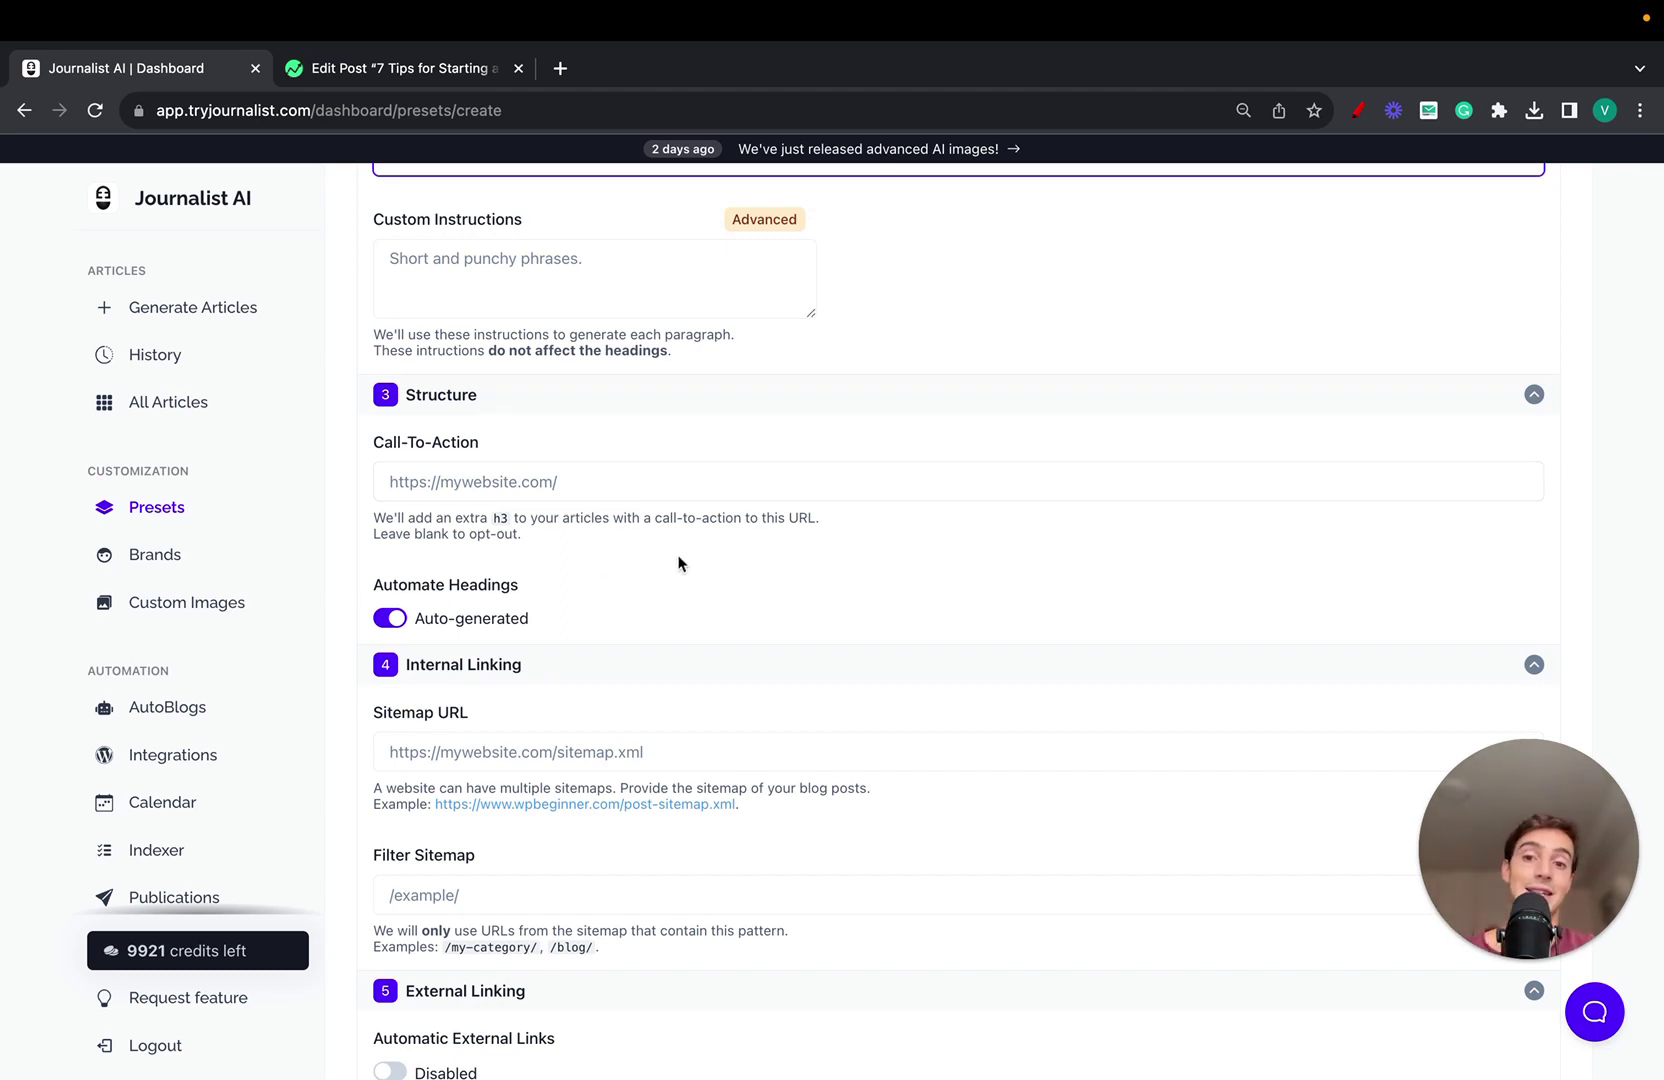
{"action": "scroll", "coordinate": [509, 458], "scroll_direction": "down", "scroll_amount": 3}
{"action": "left_click", "coordinate": [392, 468]}
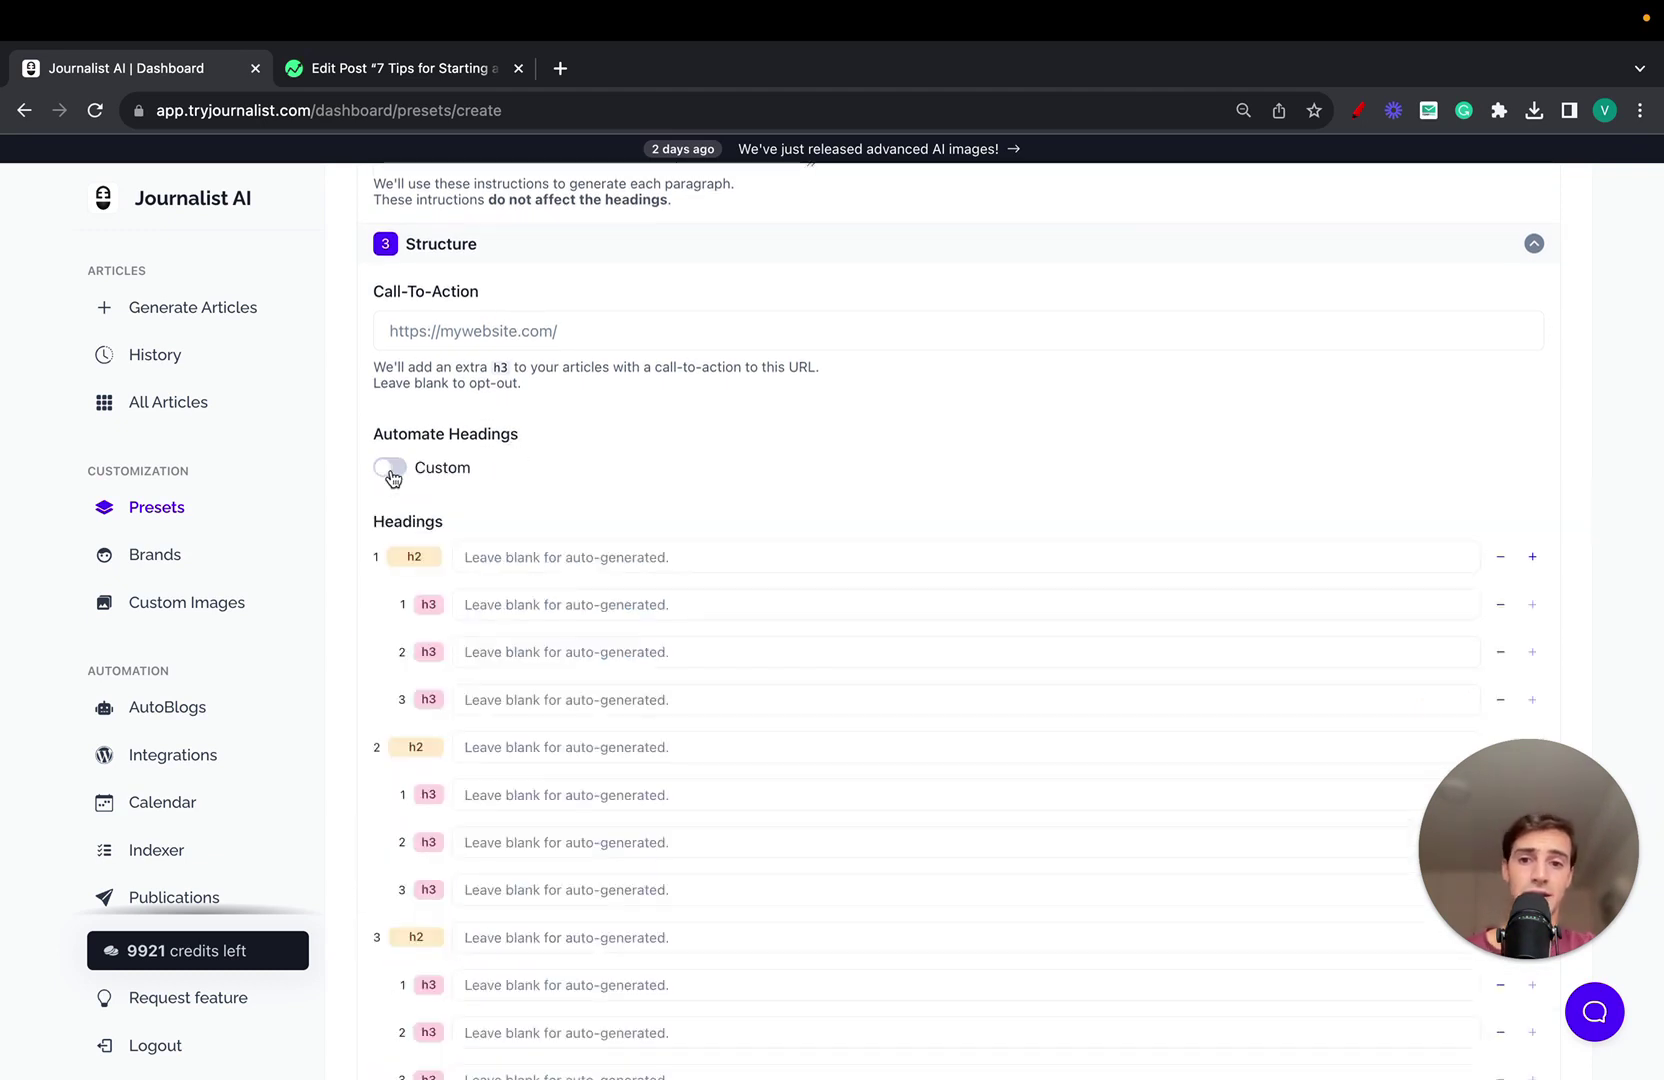
{"action": "left_click", "coordinate": [386, 470]}
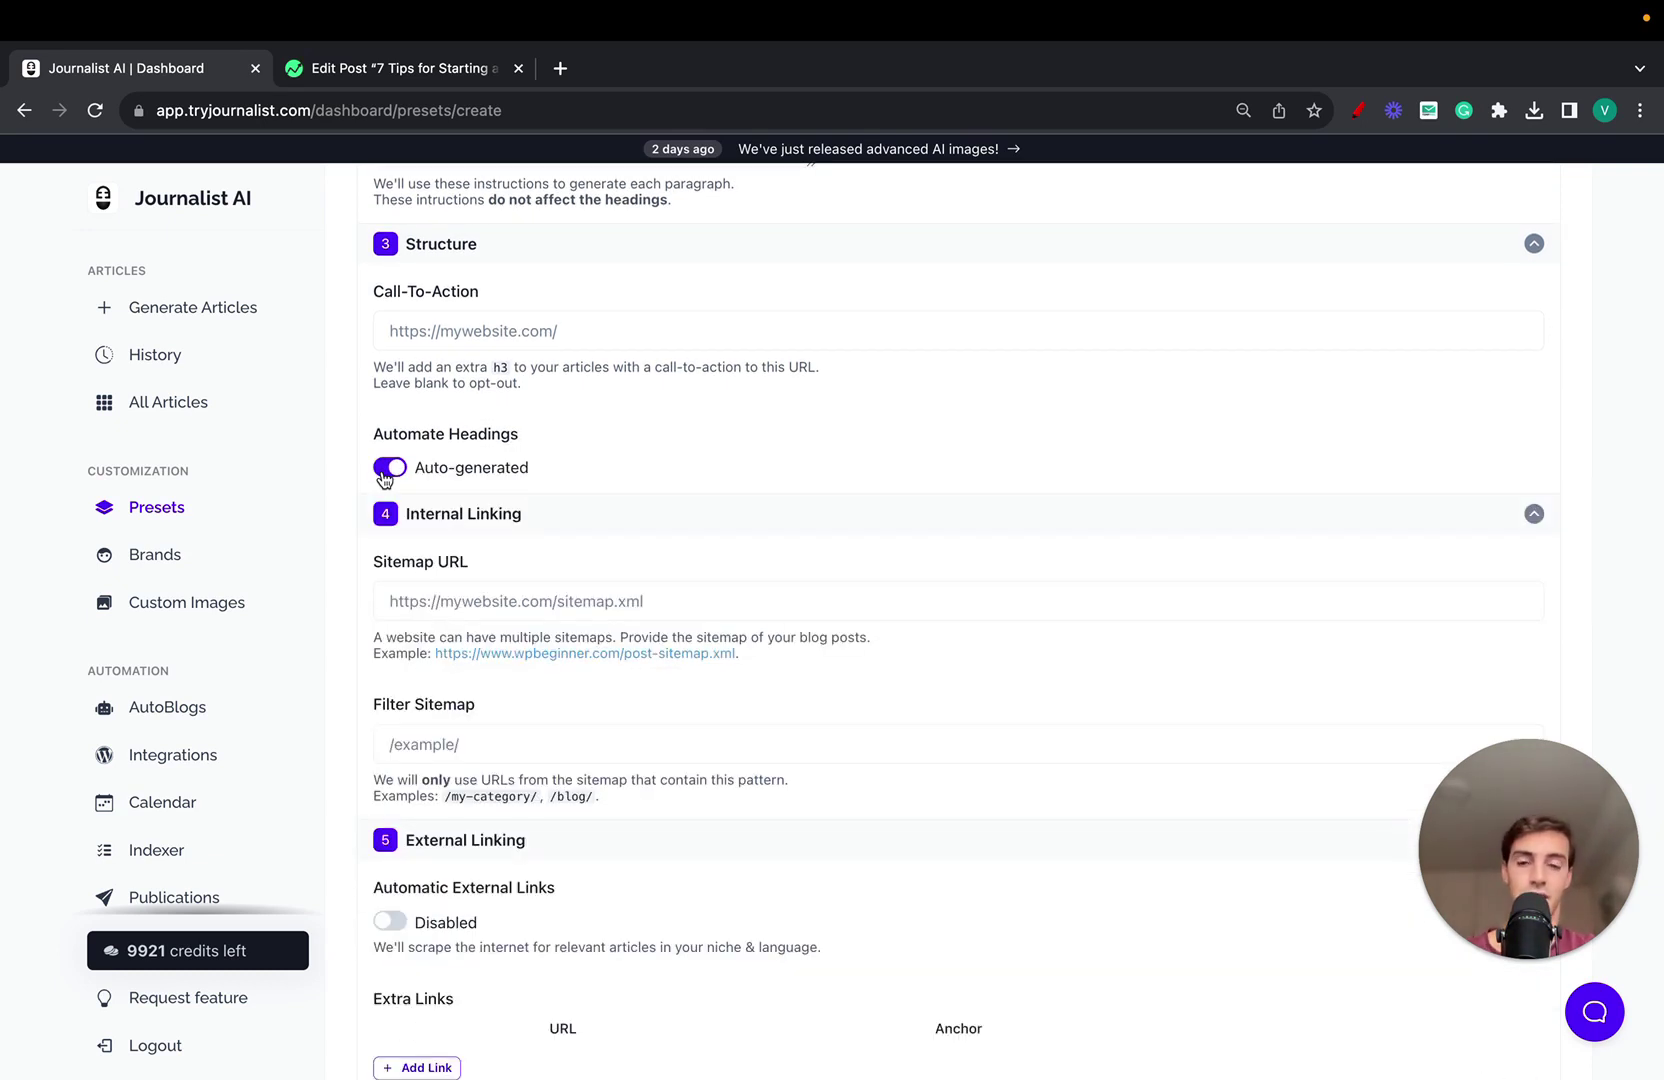
Examine the preset's internal linking, external linking and image provider options, keeping Google License-Free Photos.
{"action": "scroll", "coordinate": [385, 478], "scroll_direction": "down", "scroll_amount": 3}
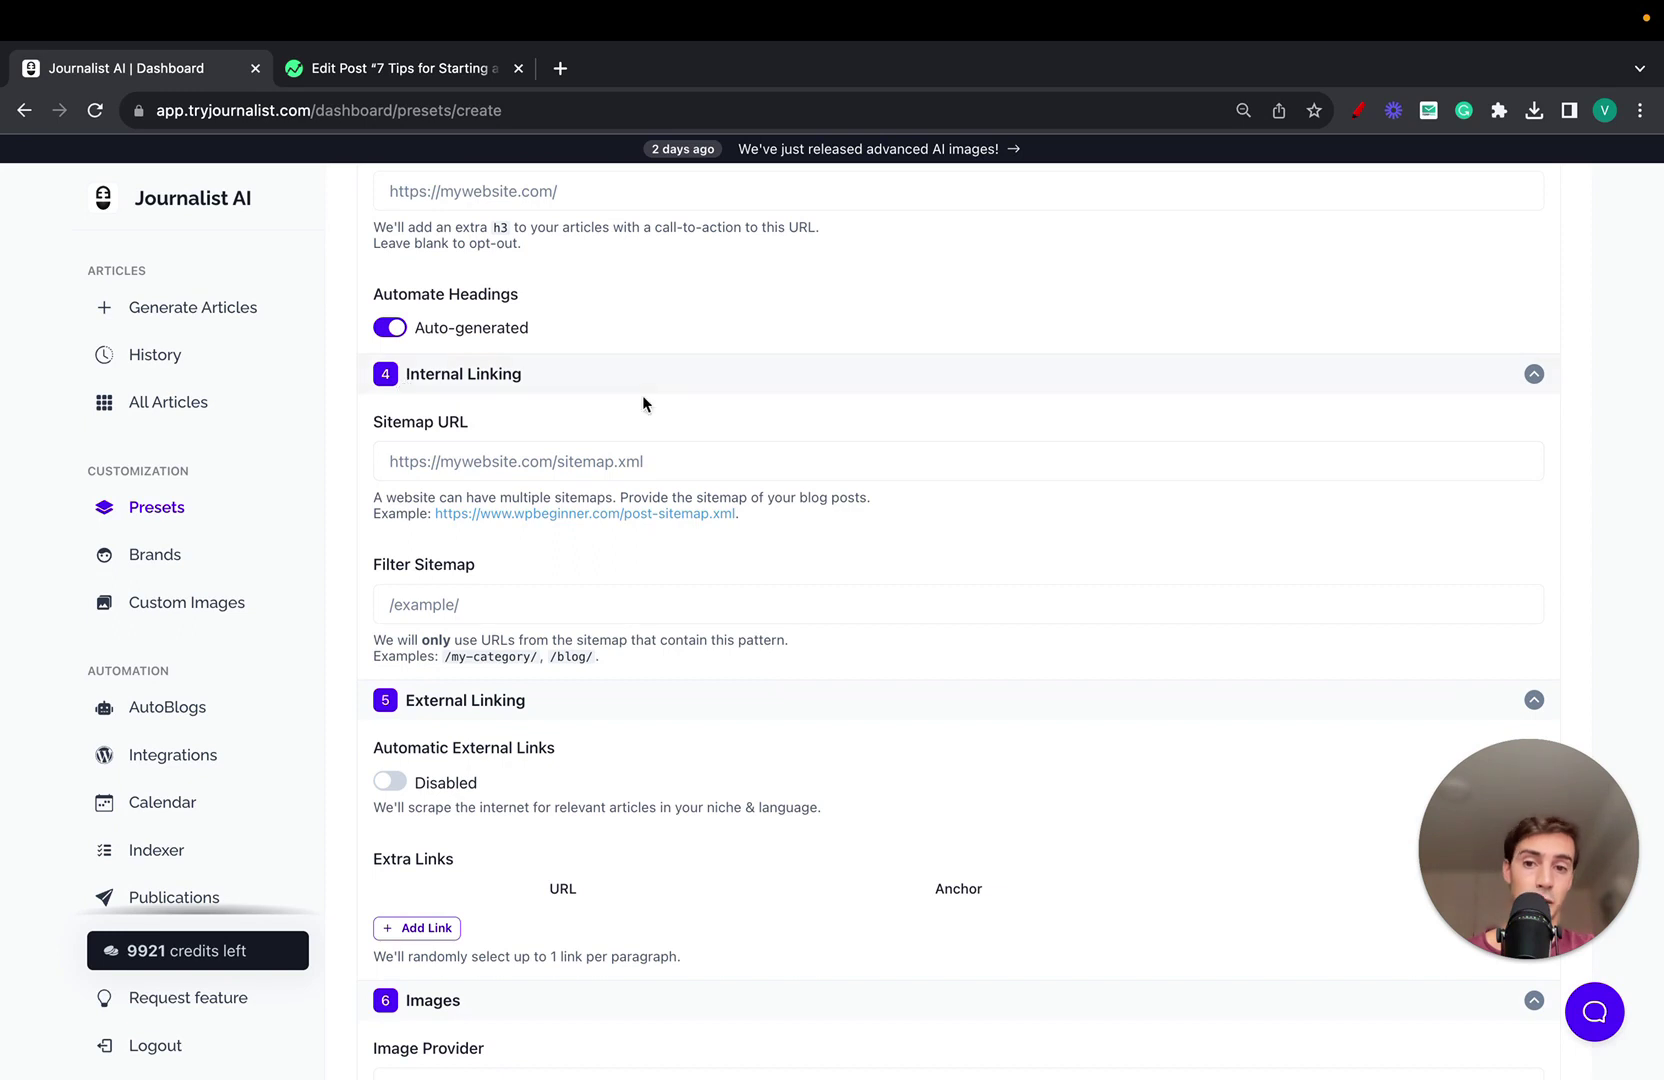
{"action": "scroll", "coordinate": [642, 397], "scroll_direction": "down", "scroll_amount": 4}
{"action": "scroll", "coordinate": [594, 490], "scroll_direction": "down", "scroll_amount": 5}
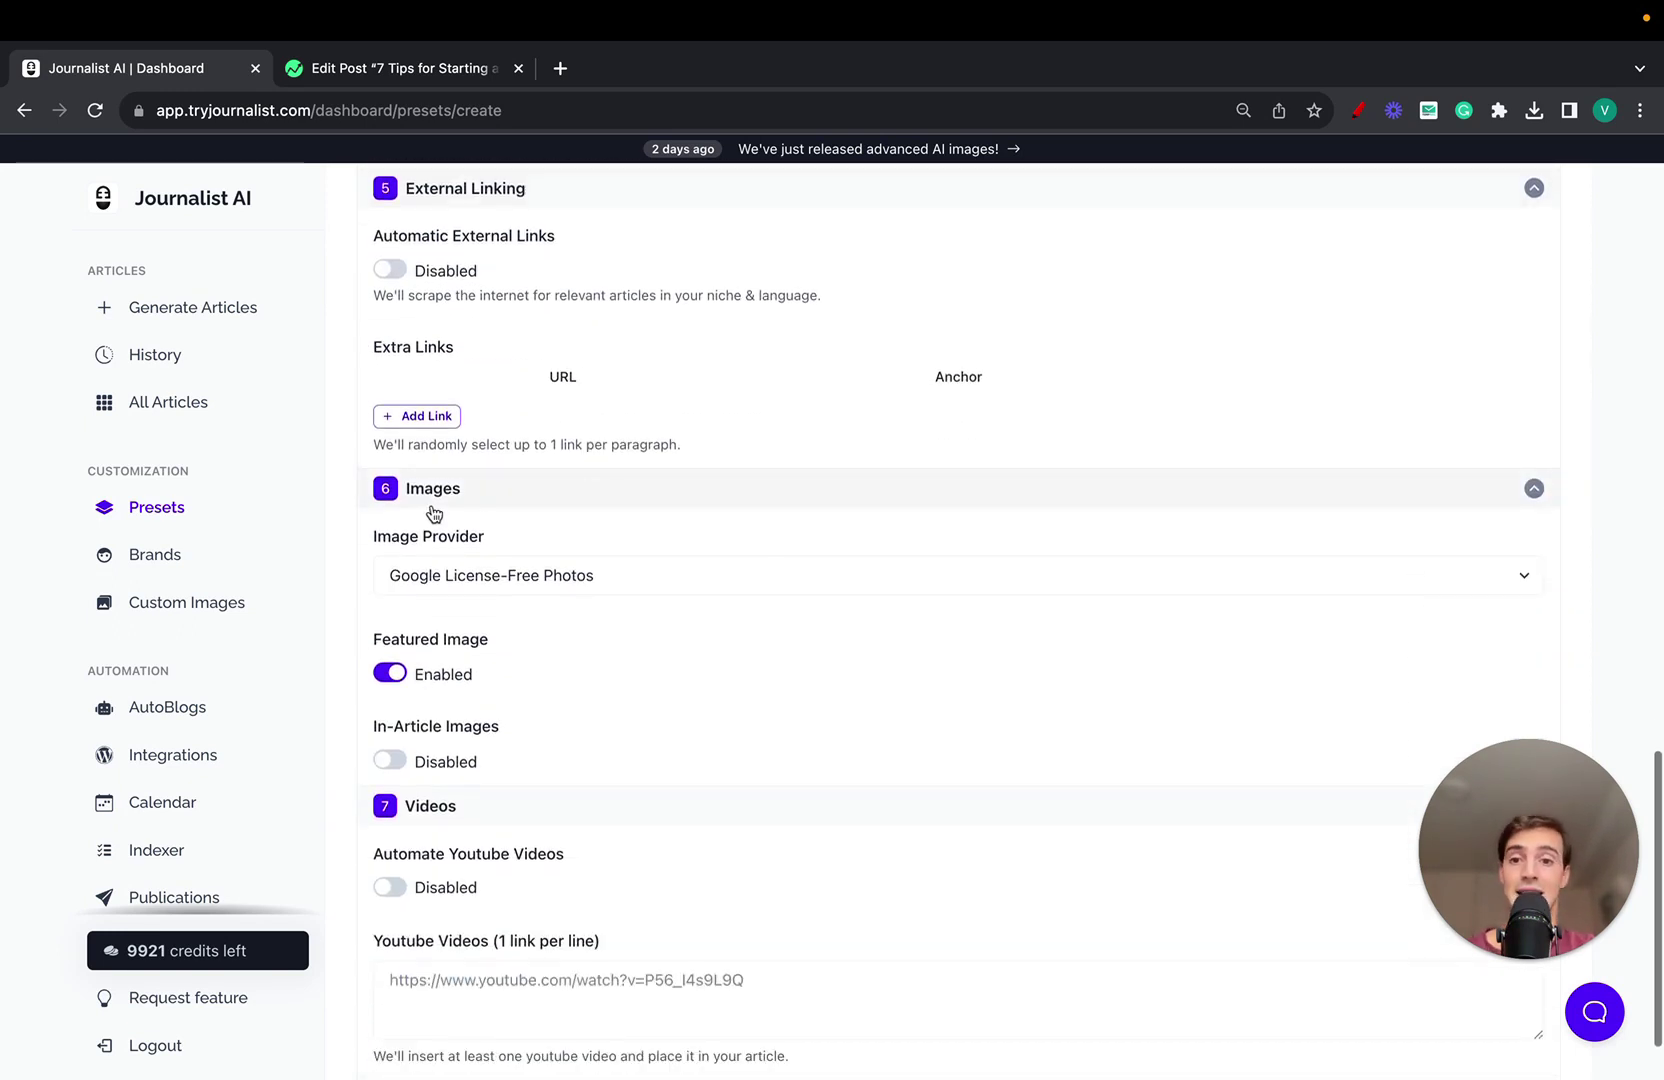
{"action": "left_click", "coordinate": [538, 577]}
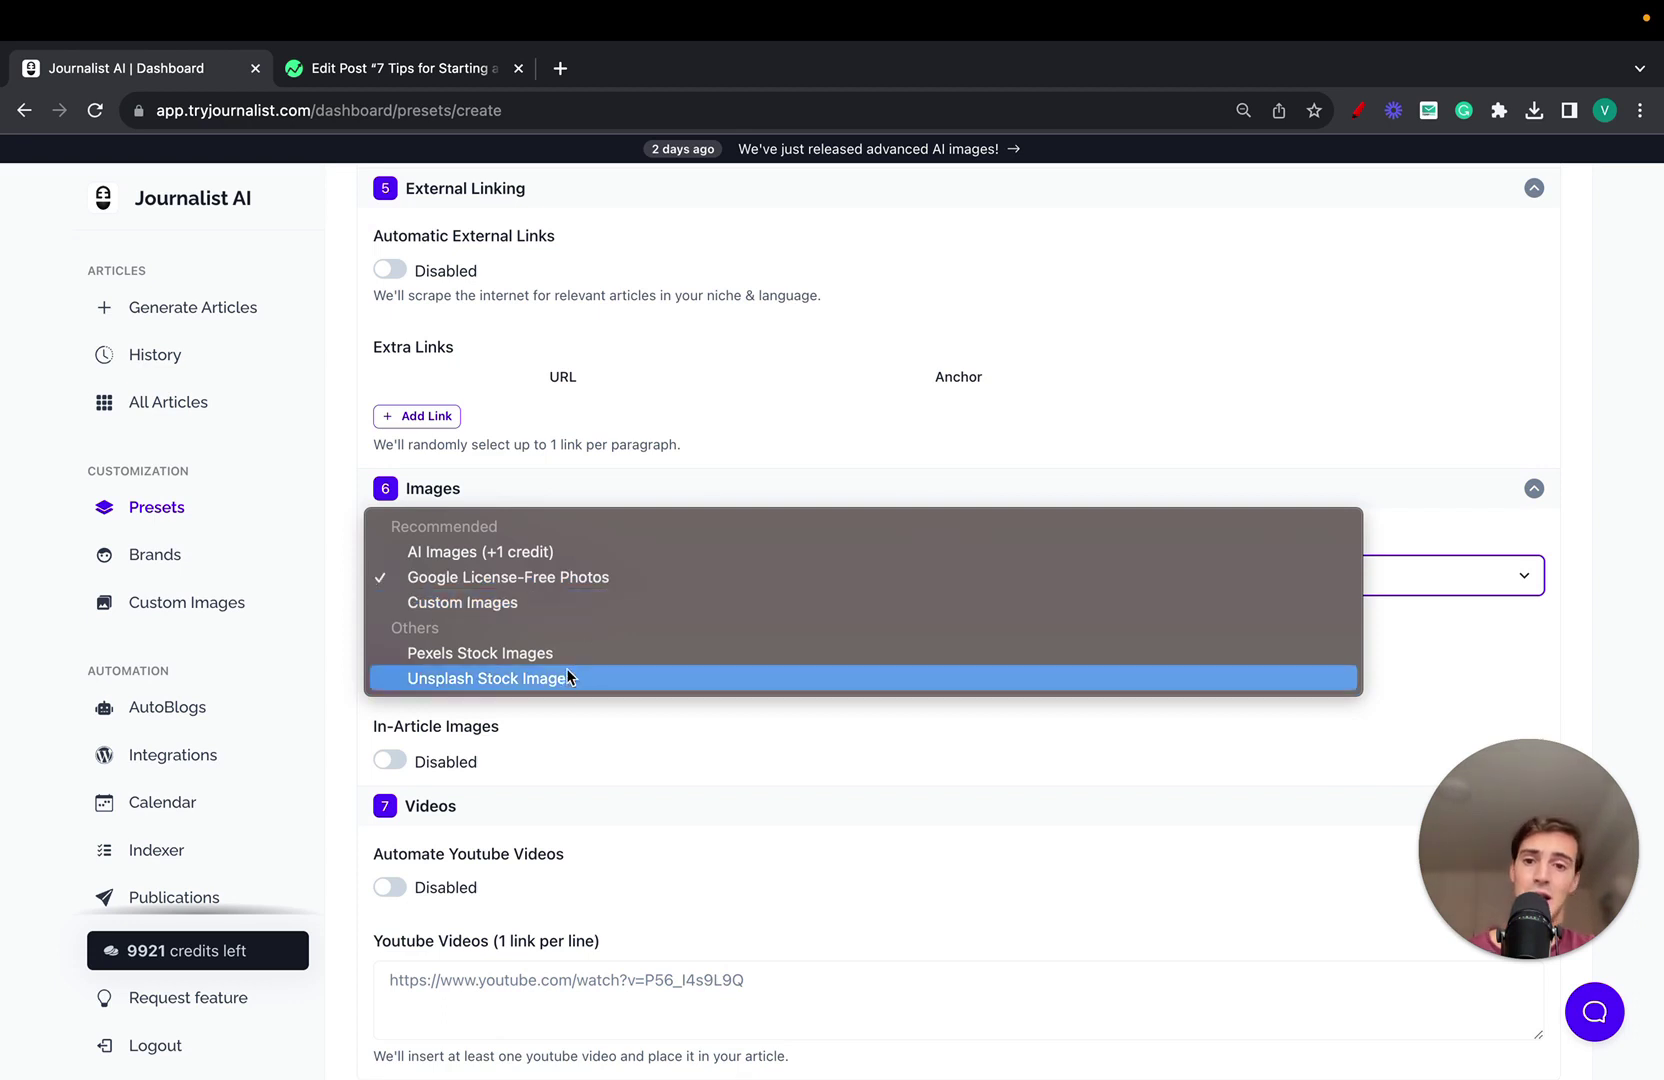
{"action": "left_click", "coordinate": [584, 714]}
Enable in-article images and automated YouTube videos for the new preset.
{"action": "scroll", "coordinate": [500, 700], "scroll_direction": "down", "scroll_amount": 2}
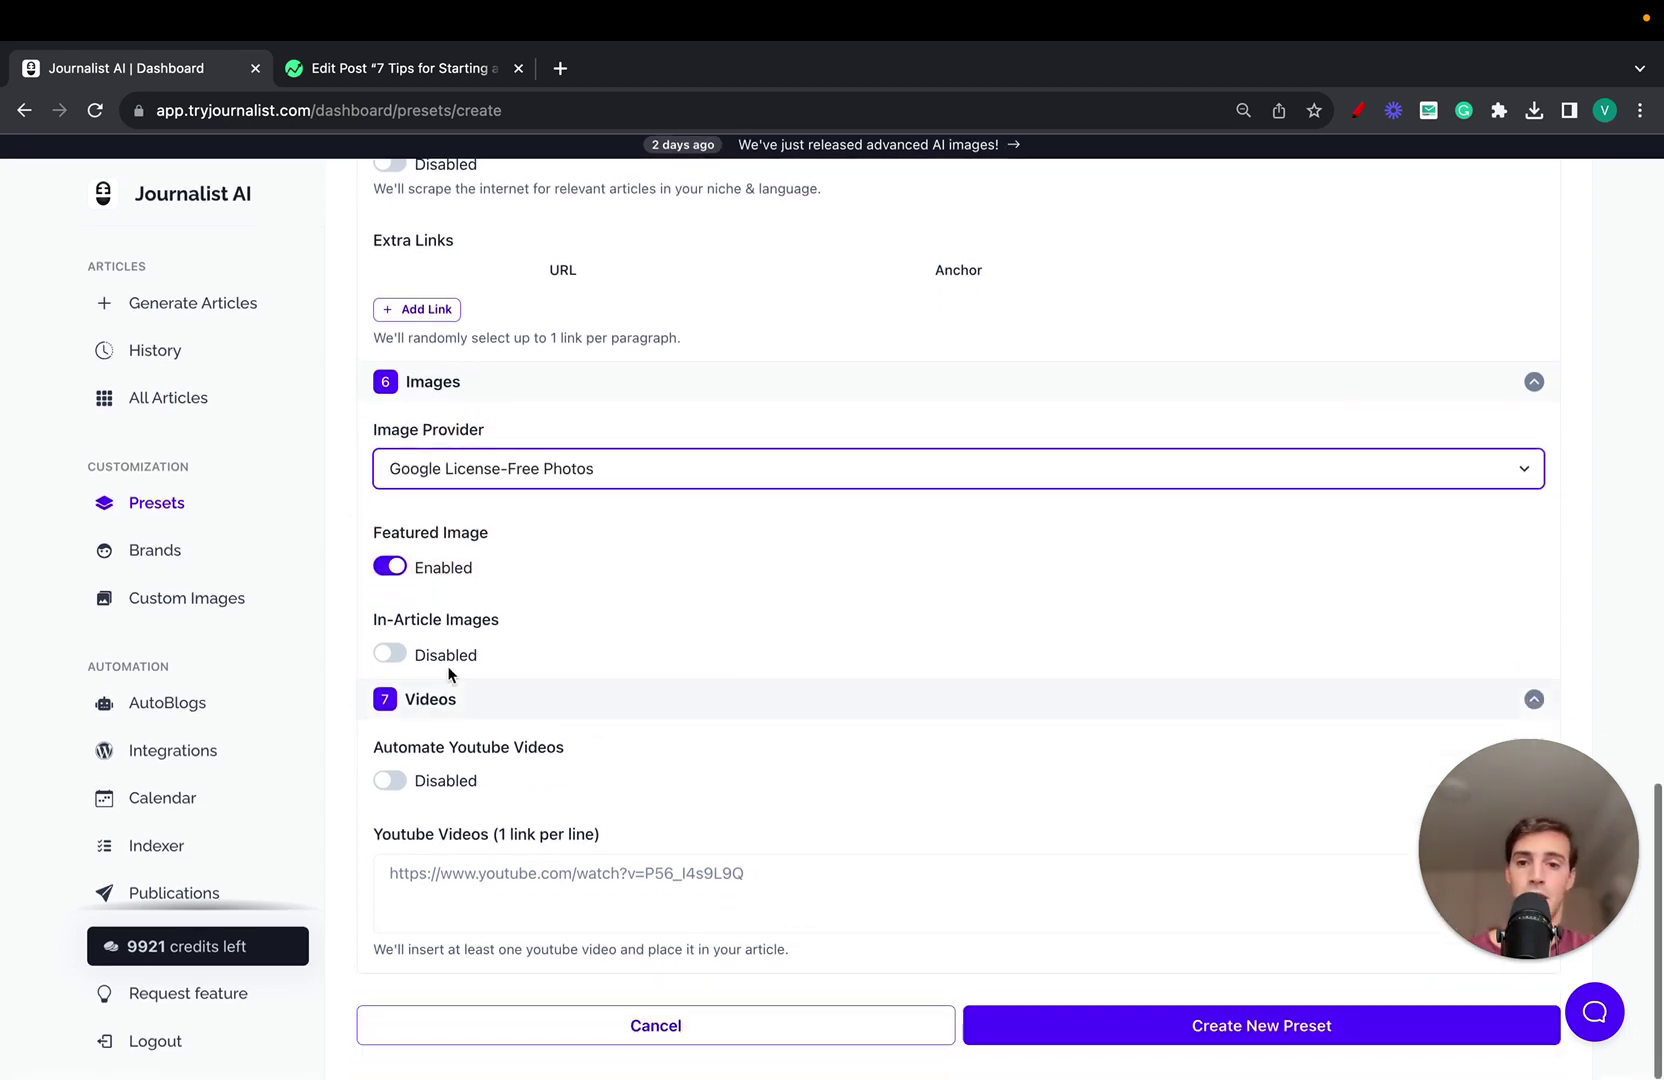
{"action": "left_click", "coordinate": [389, 657]}
{"action": "left_click", "coordinate": [389, 785]}
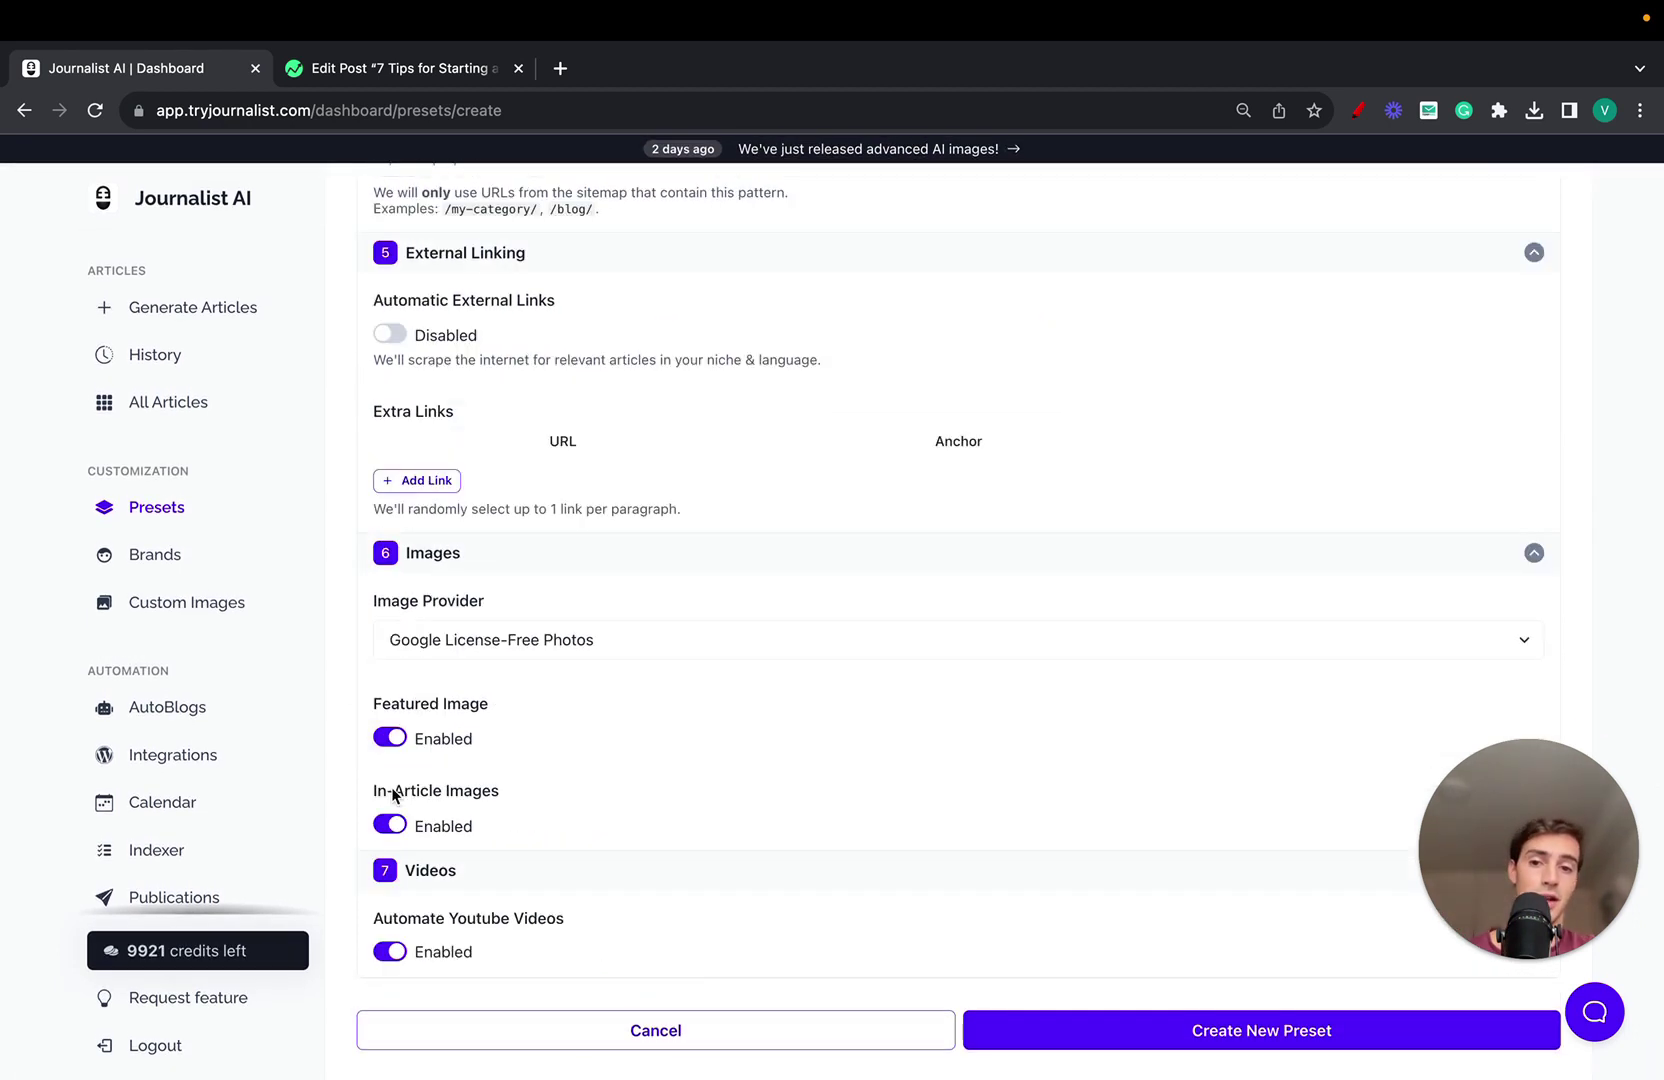
Collapse all seven sections of the new preset form, from Base through Videos.
{"action": "scroll", "coordinate": [753, 582], "scroll_direction": "up", "scroll_amount": 15}
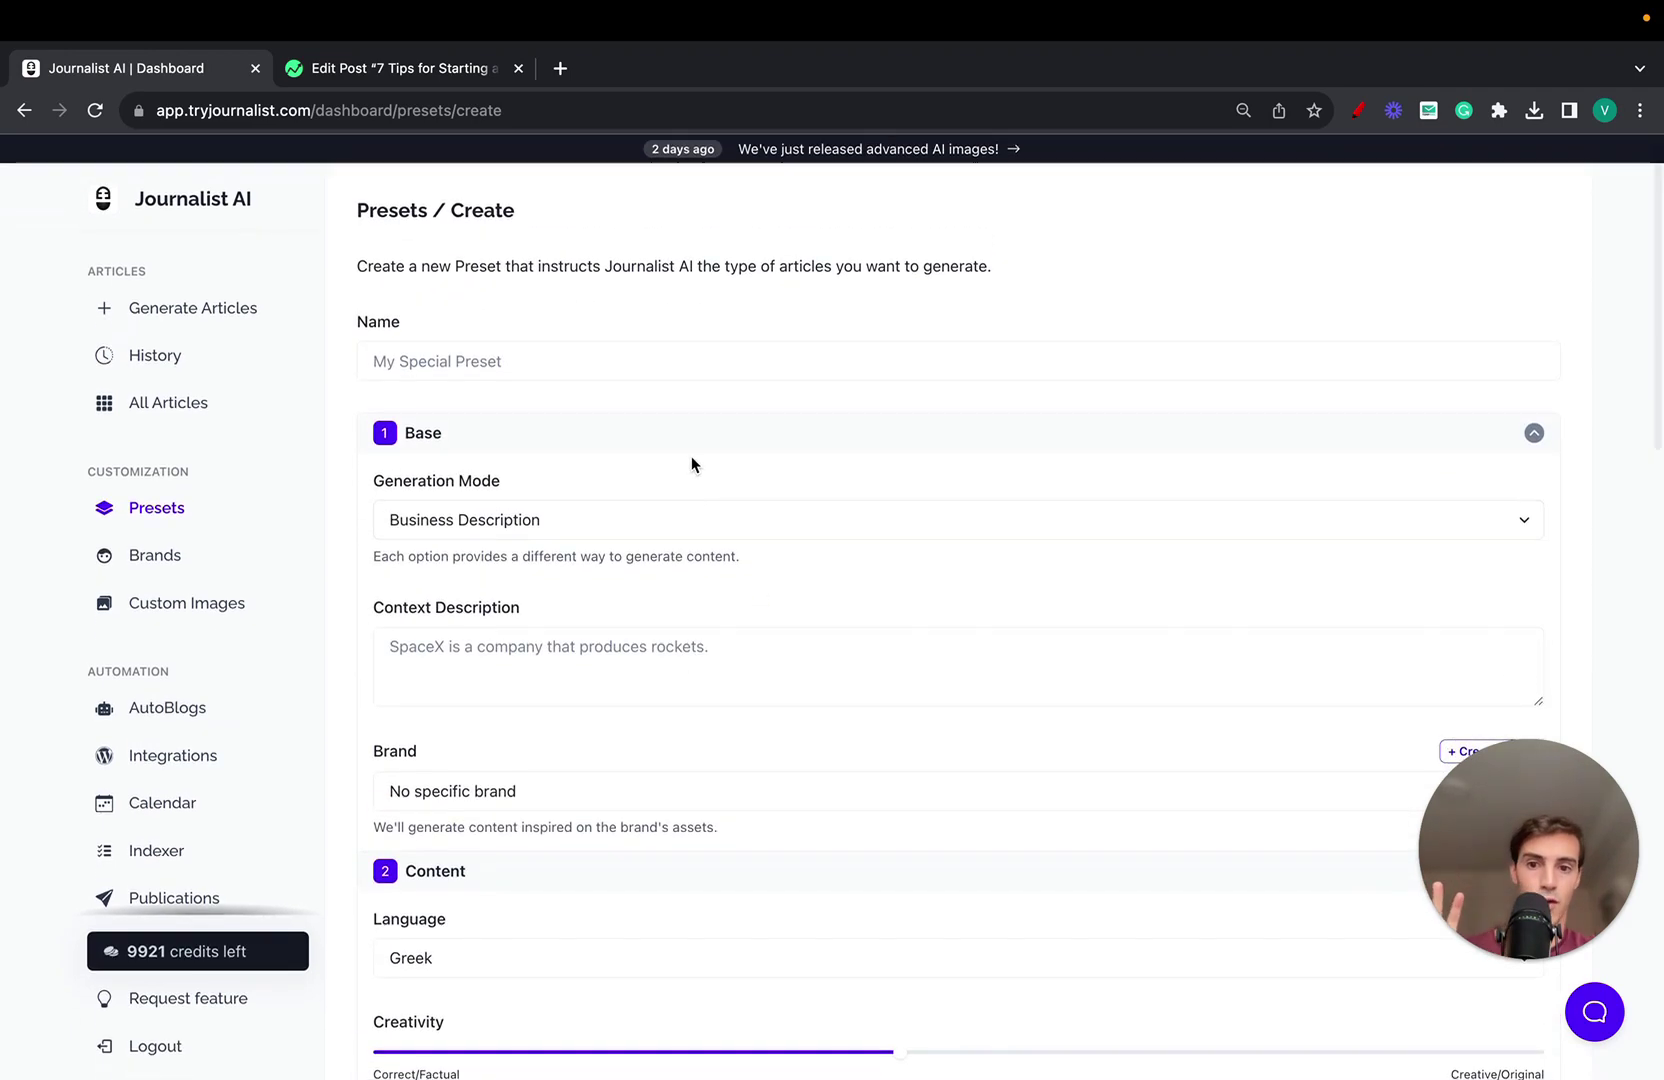
{"action": "left_click", "coordinate": [690, 451]}
{"action": "left_click", "coordinate": [630, 474]}
{"action": "left_click", "coordinate": [622, 513]}
{"action": "left_click", "coordinate": [602, 553]}
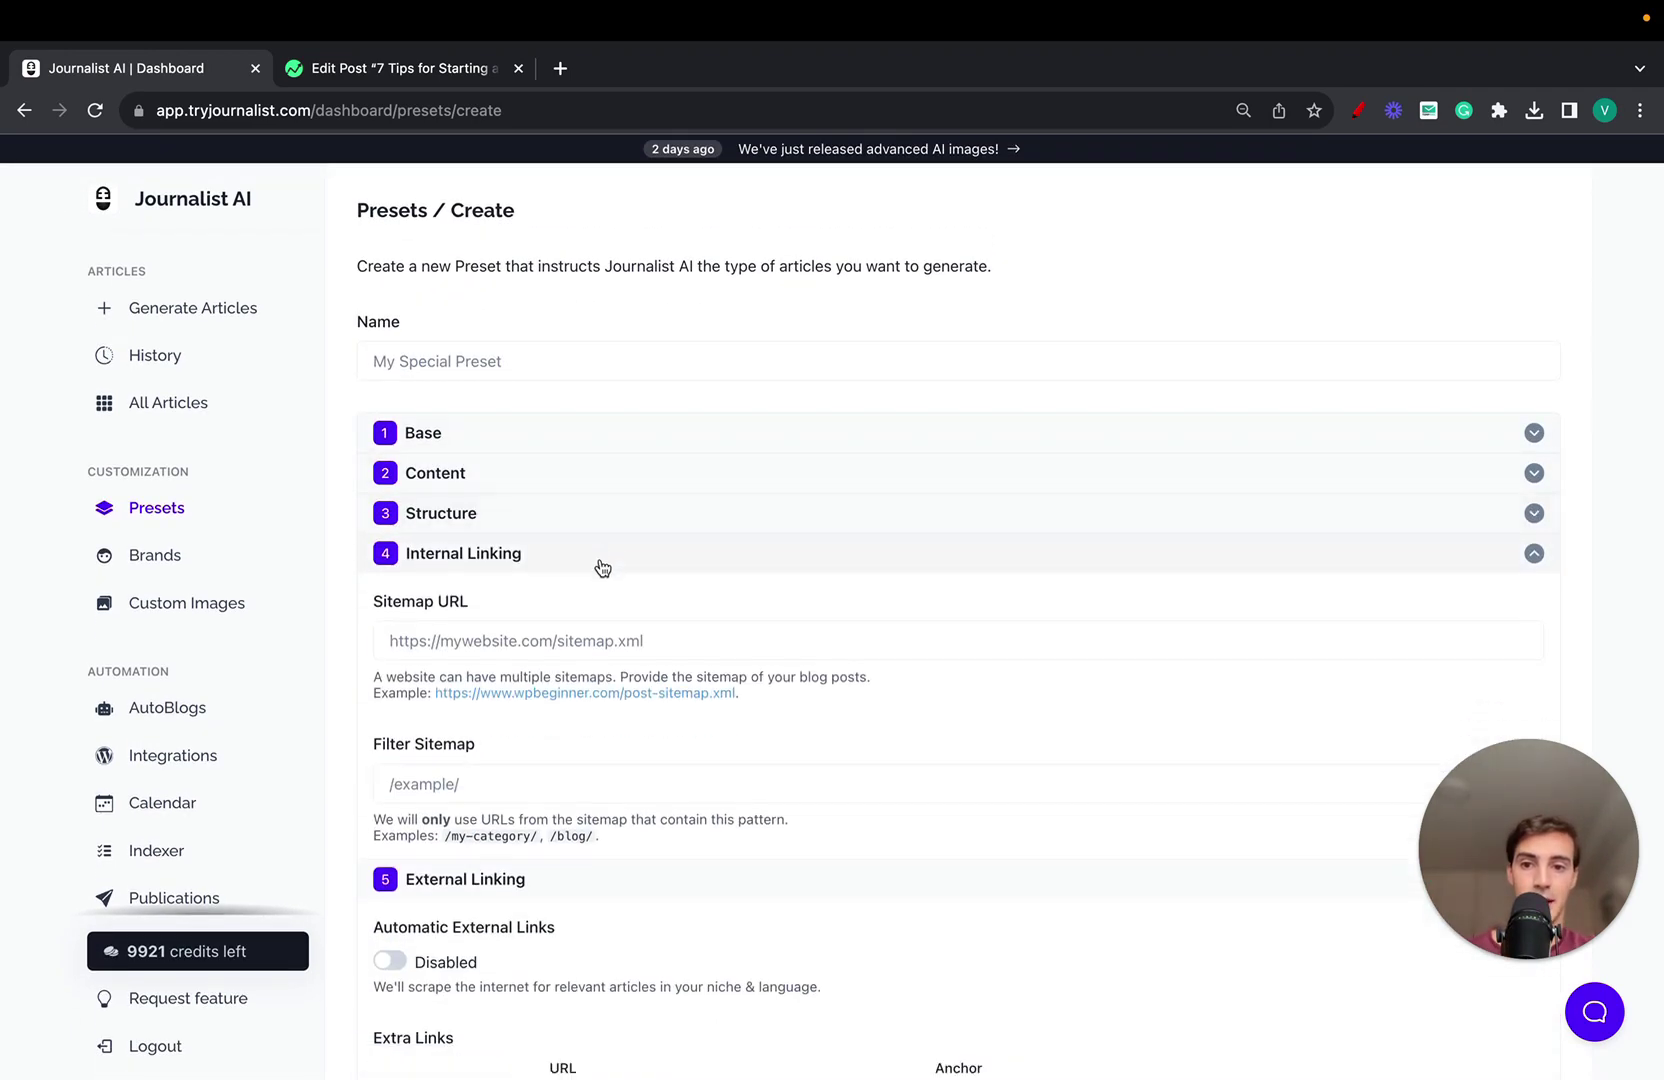
{"action": "left_click", "coordinate": [590, 596]}
{"action": "left_click", "coordinate": [586, 608]}
{"action": "left_click", "coordinate": [576, 645]}
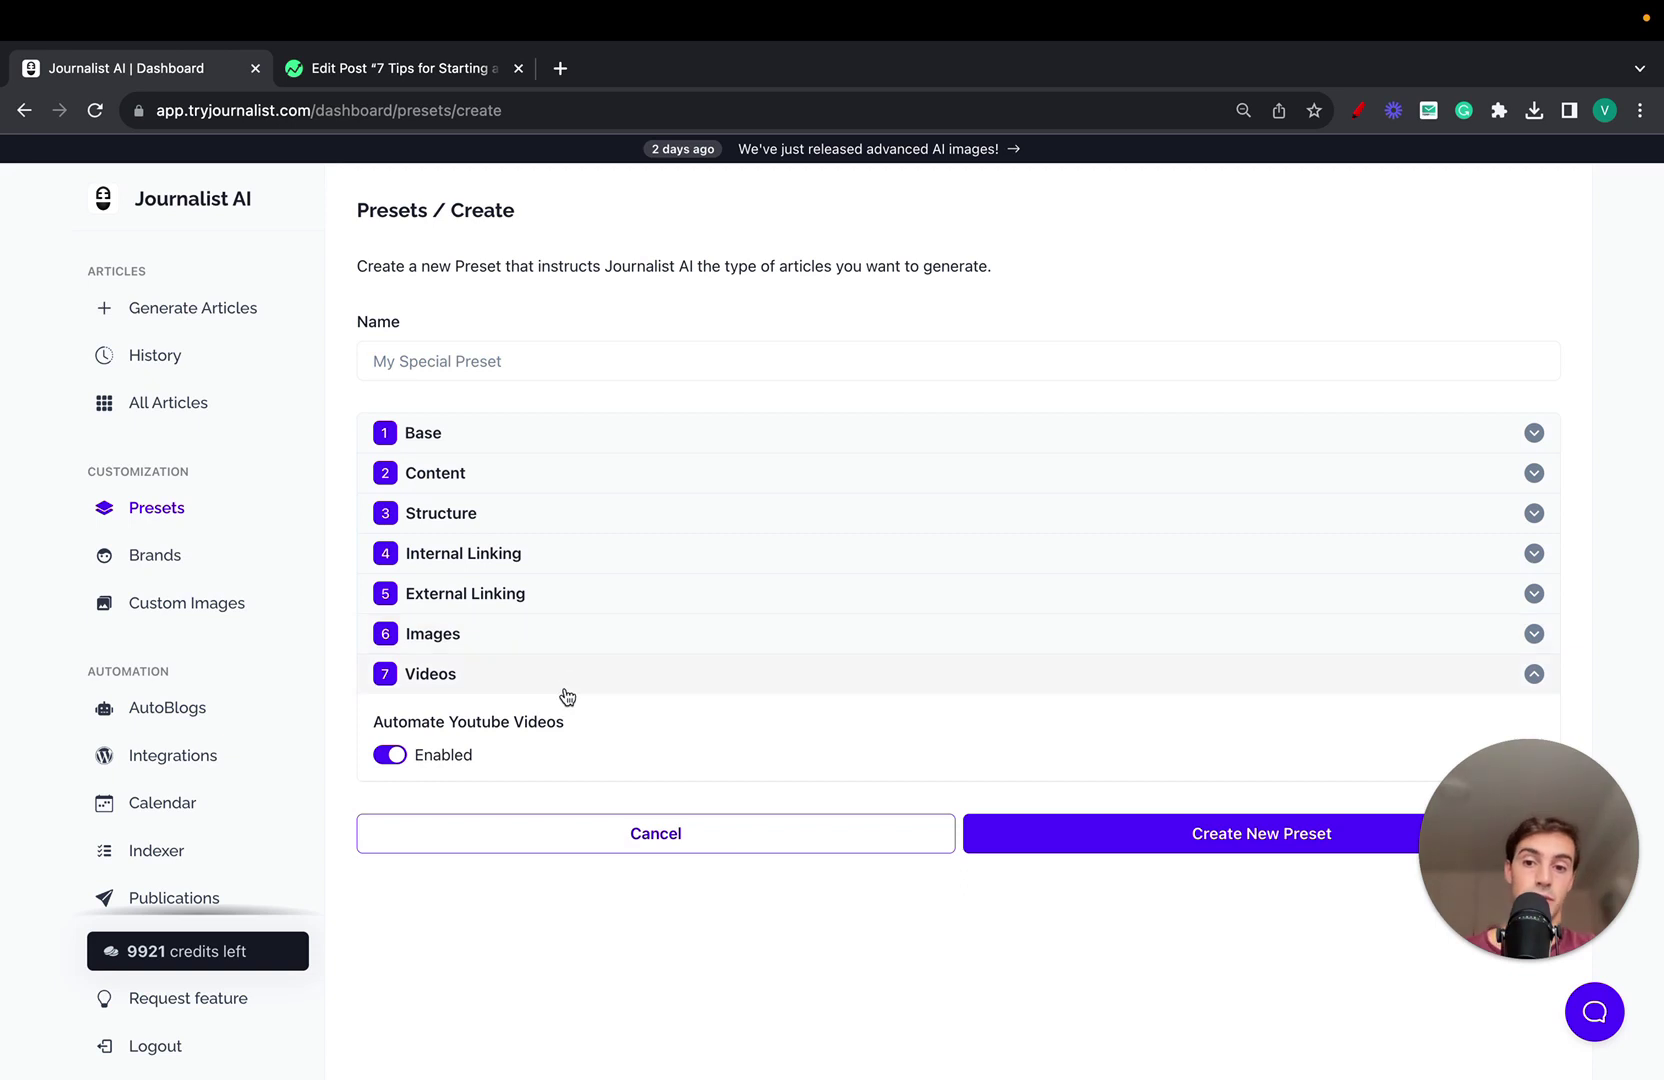
{"action": "left_click", "coordinate": [566, 690]}
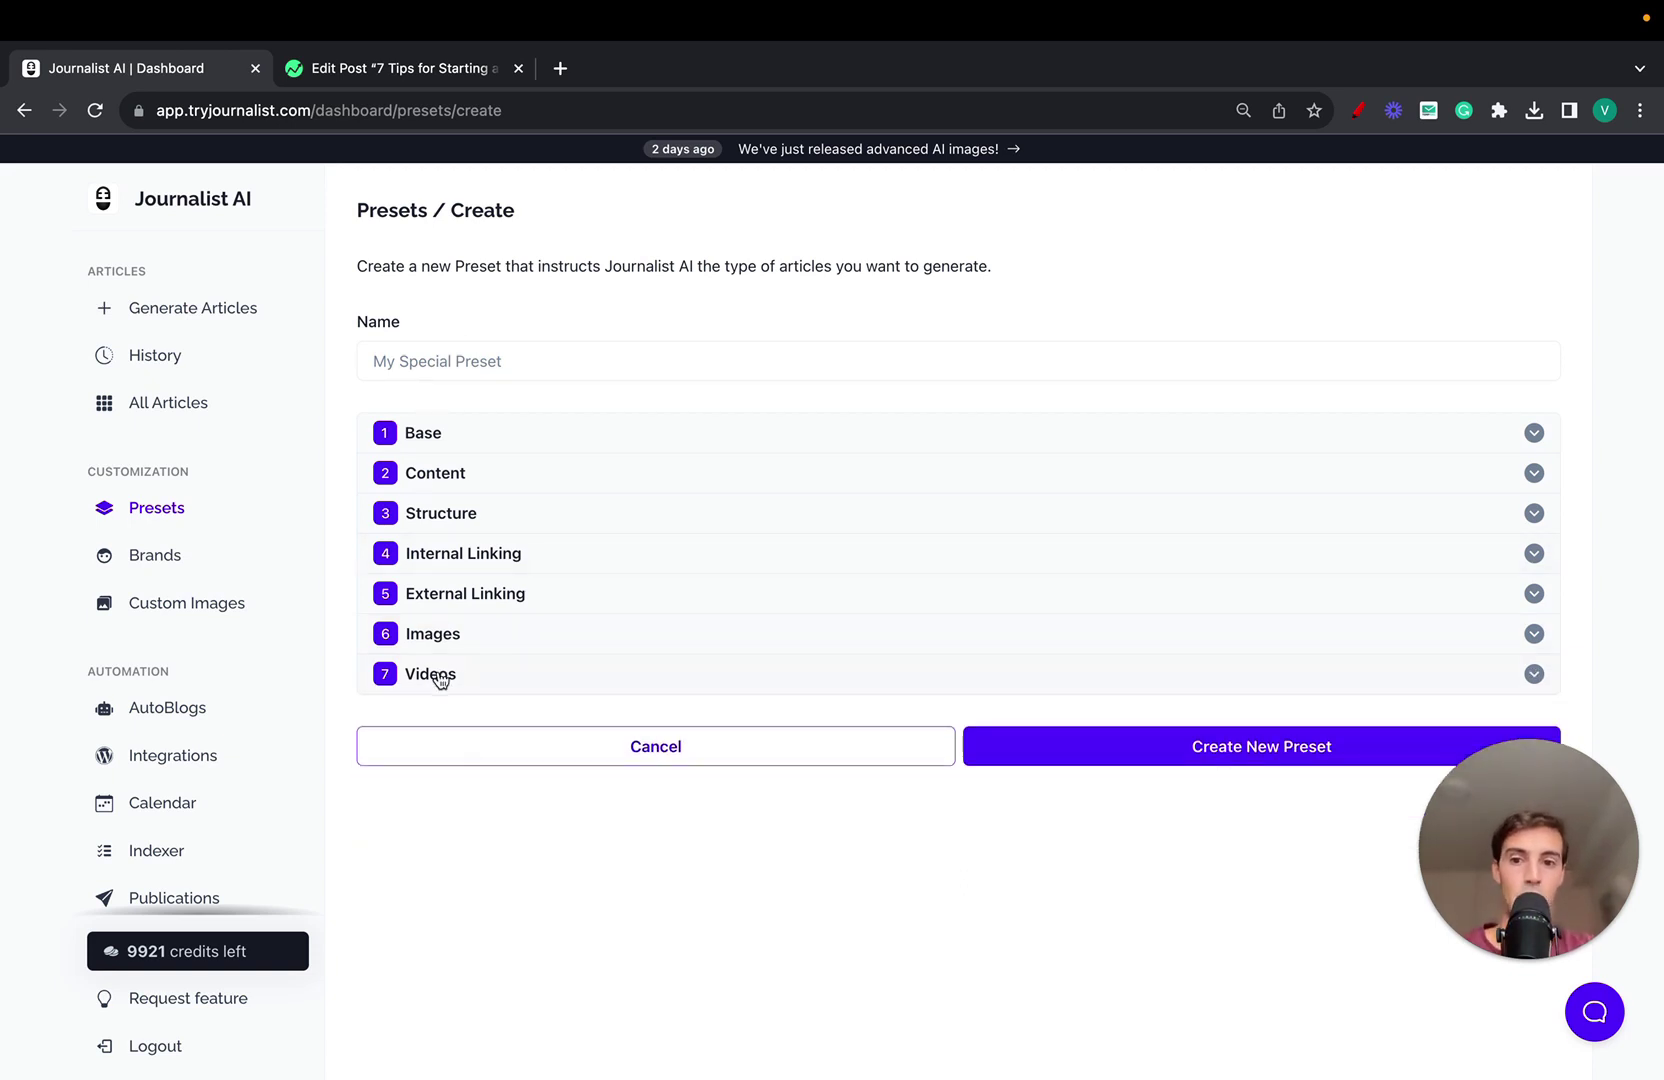
Leave the preset form without creating the preset, open the "wp" AutoBlog for editing and examine its selectable presets.
{"action": "left_click", "coordinate": [224, 716]}
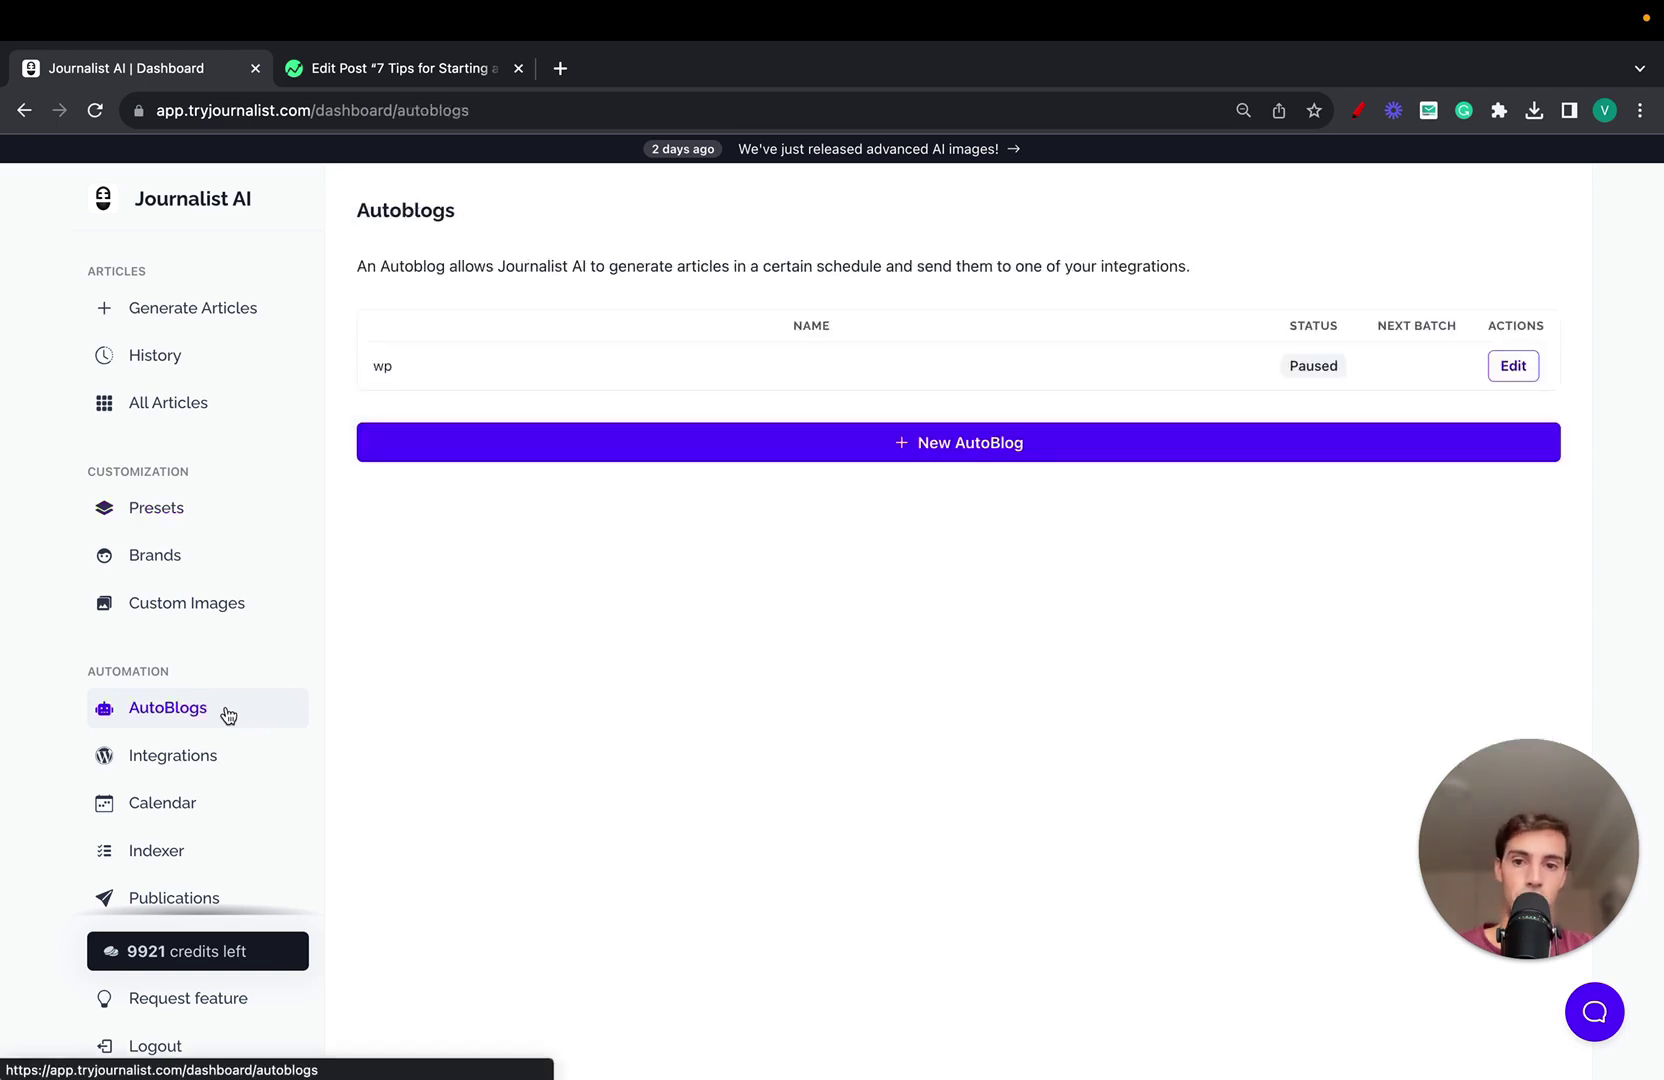
{"action": "left_click", "coordinate": [1510, 366]}
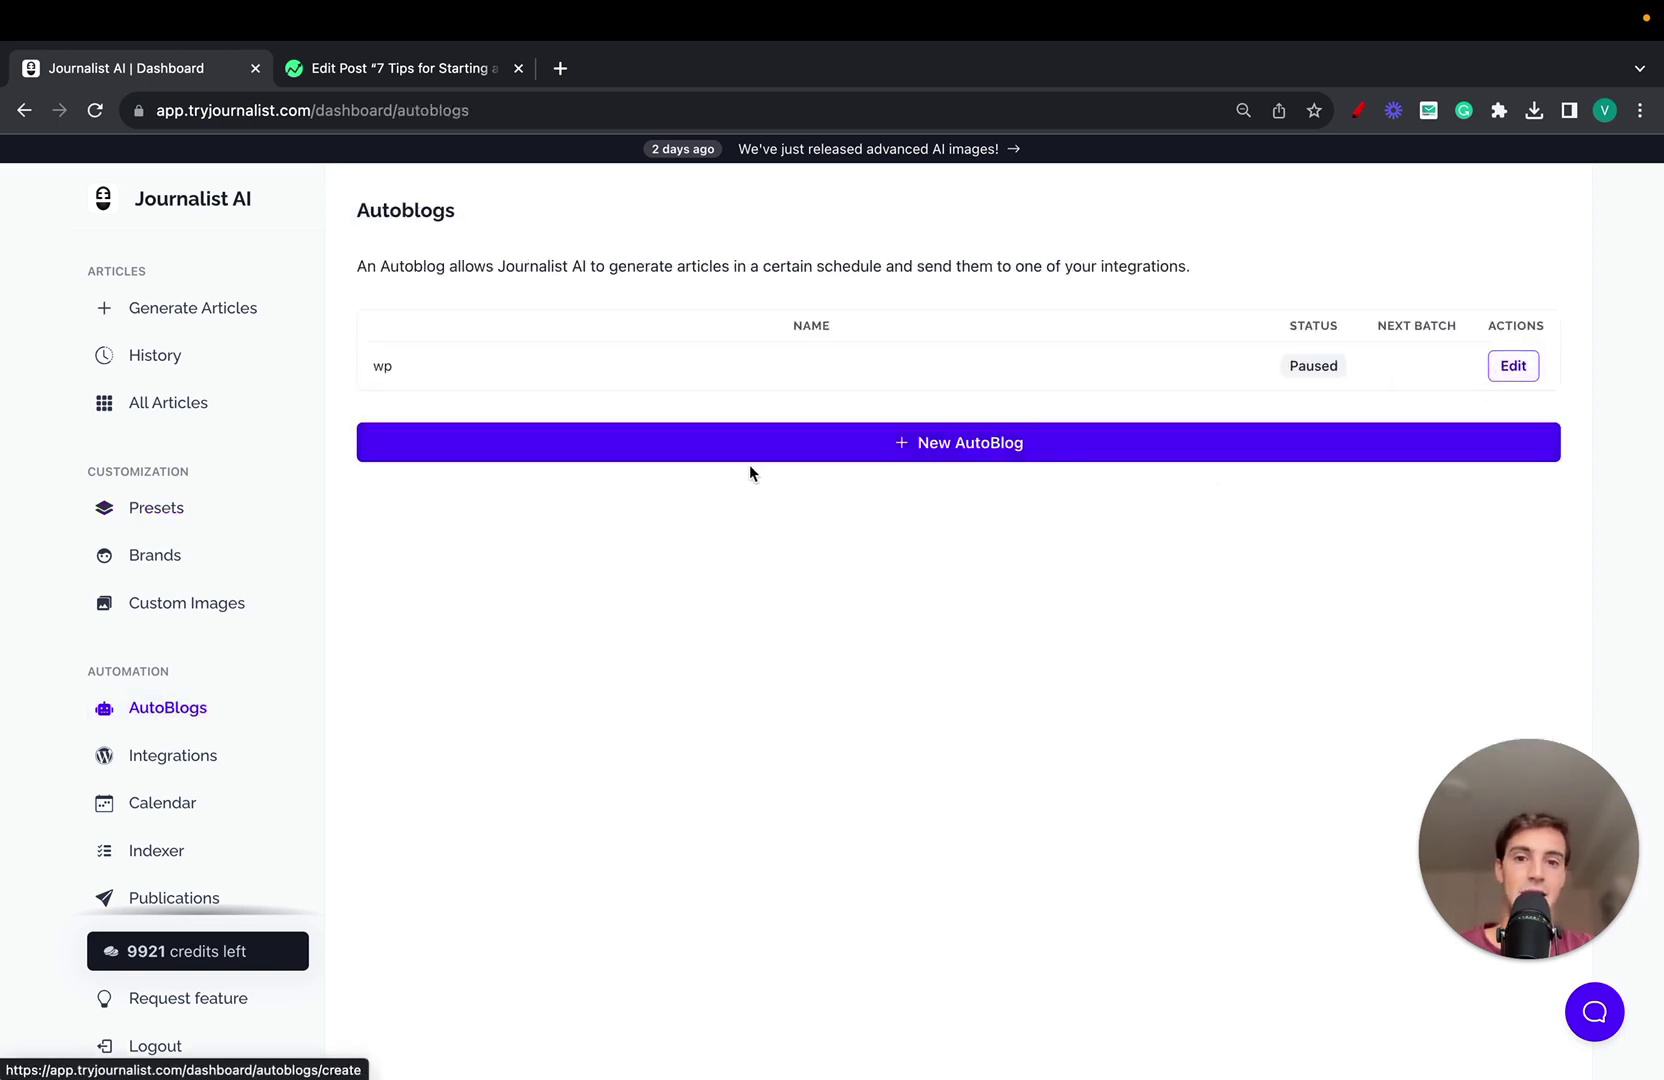
{"action": "left_click", "coordinate": [697, 466]}
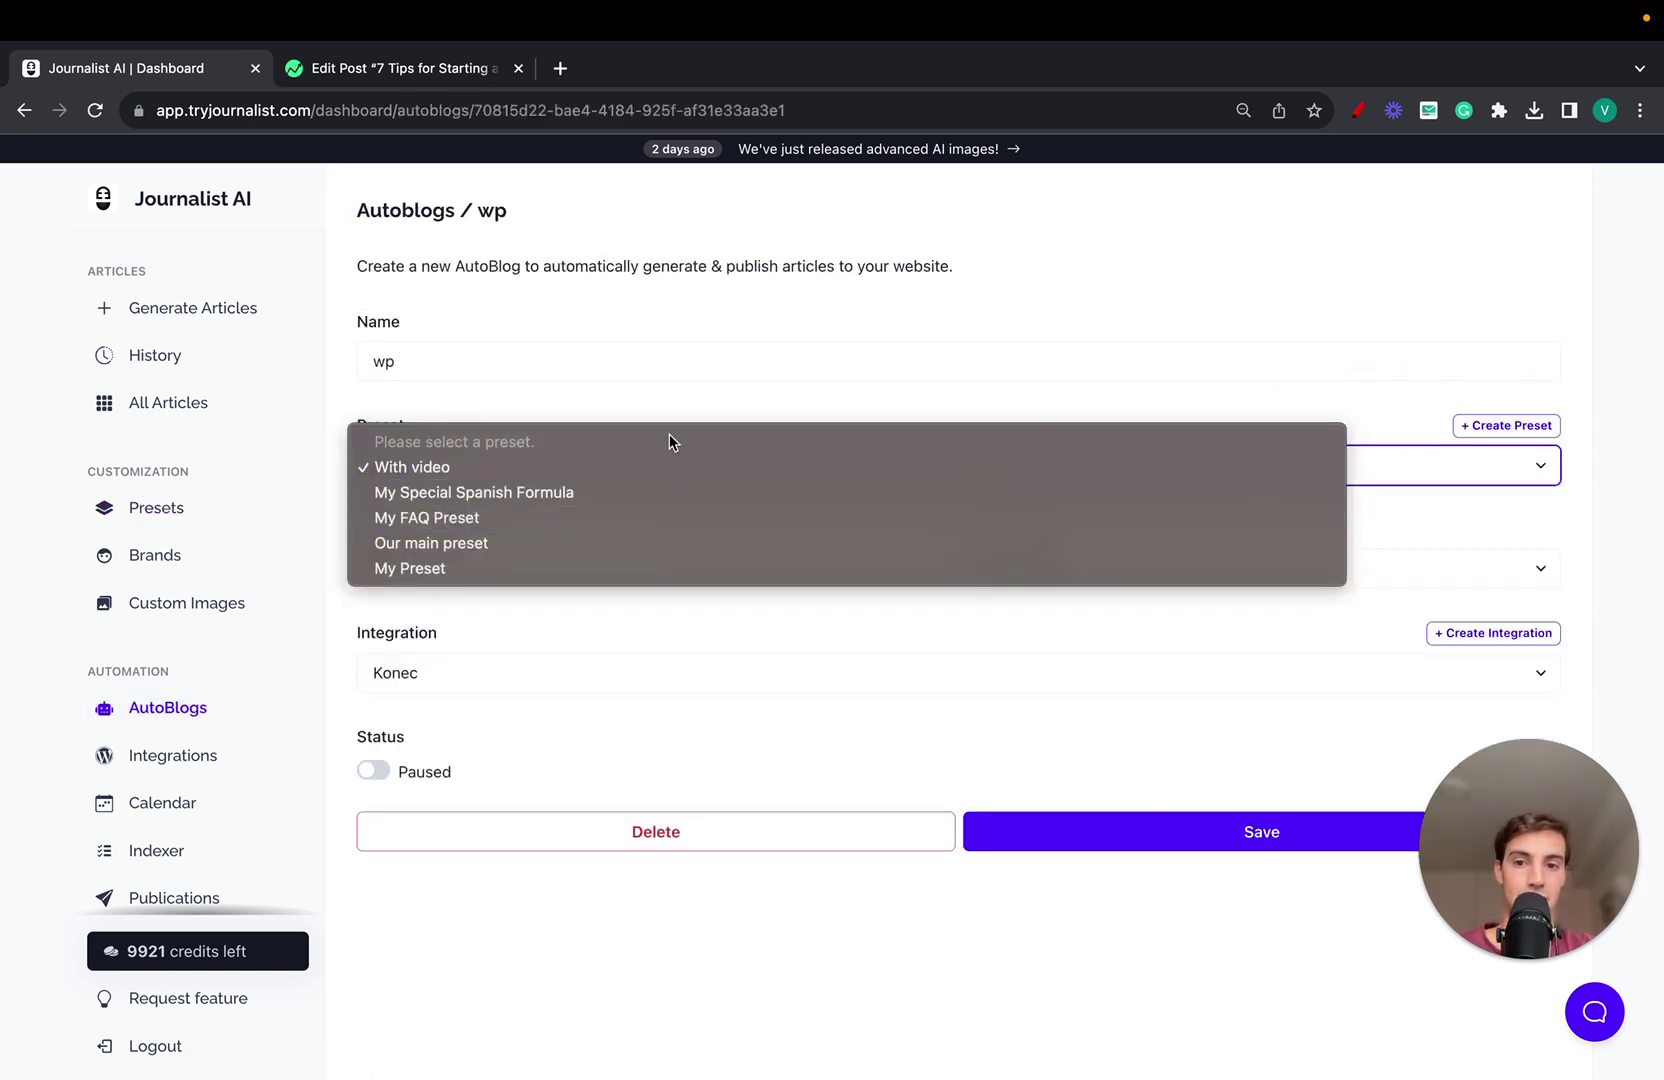
Set the "wp" AutoBlog's status to Active without saving, examine its next generation time and preset choices, and keep the "With video" preset.
{"action": "left_click", "coordinate": [669, 400]}
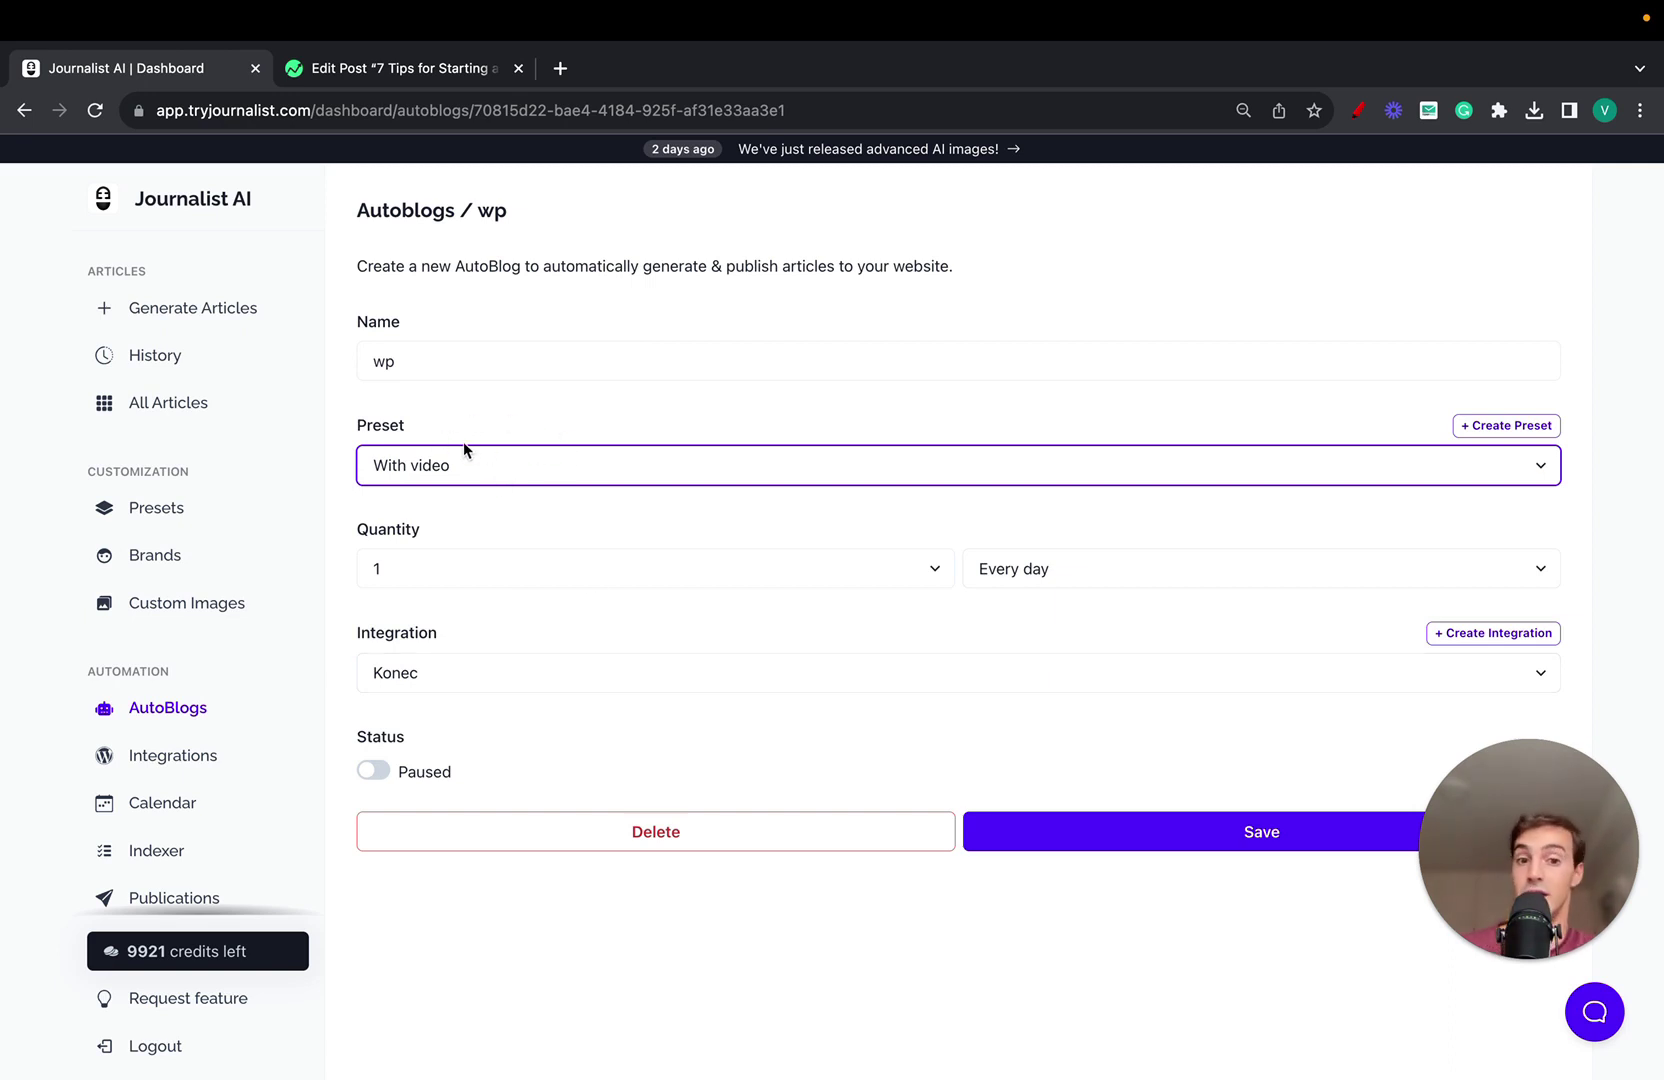
{"action": "left_click", "coordinate": [376, 771]}
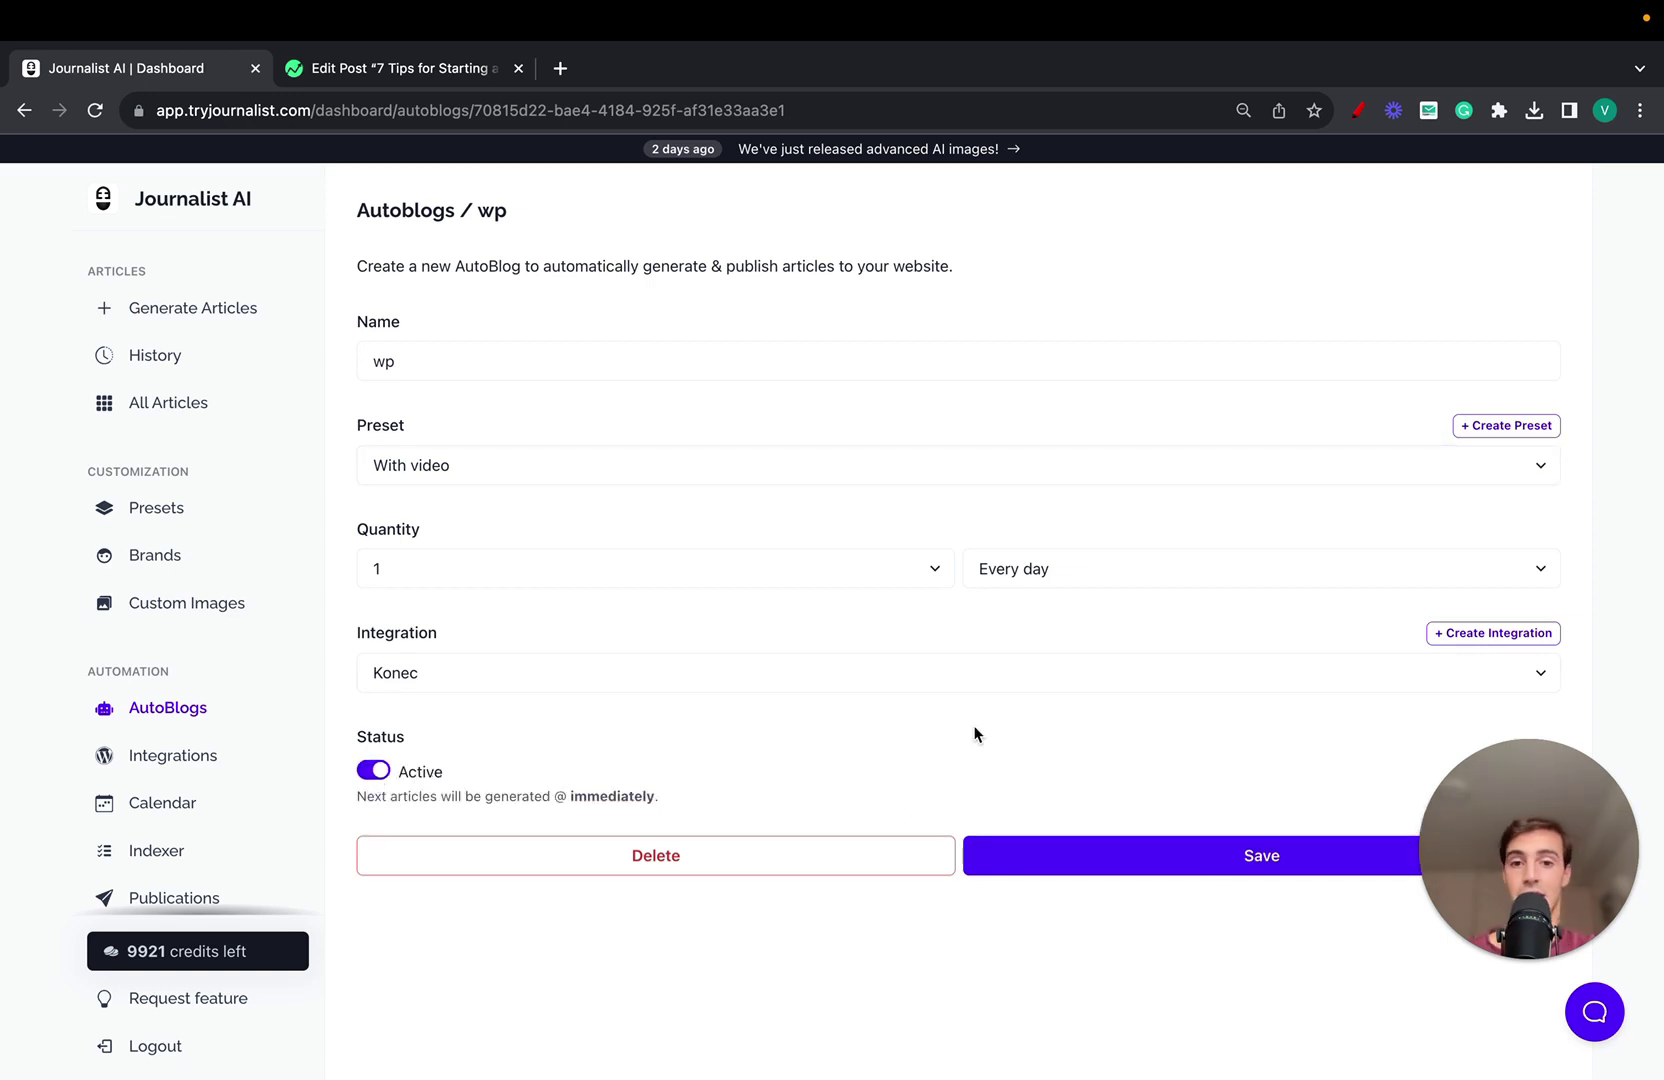
{"action": "left_click_drag", "start_coordinate": [588, 796], "coordinate": [718, 797]}
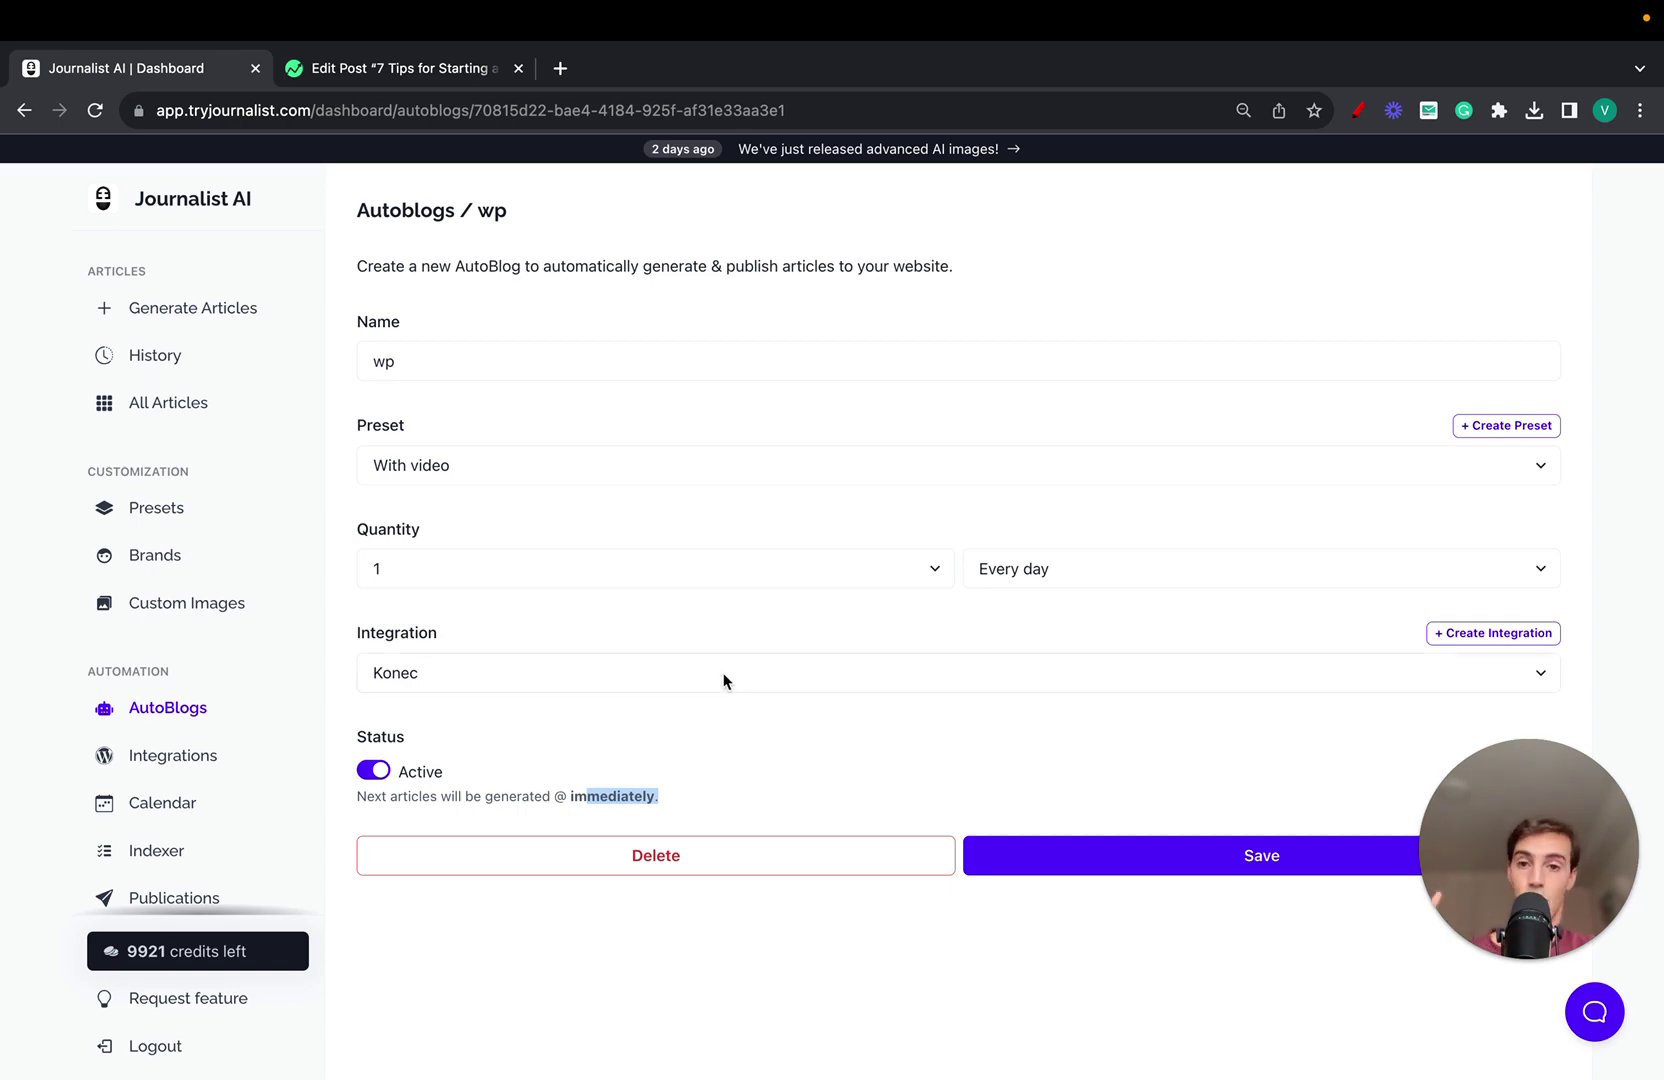
{"action": "left_click", "coordinate": [374, 74]}
{"action": "left_click", "coordinate": [196, 80]}
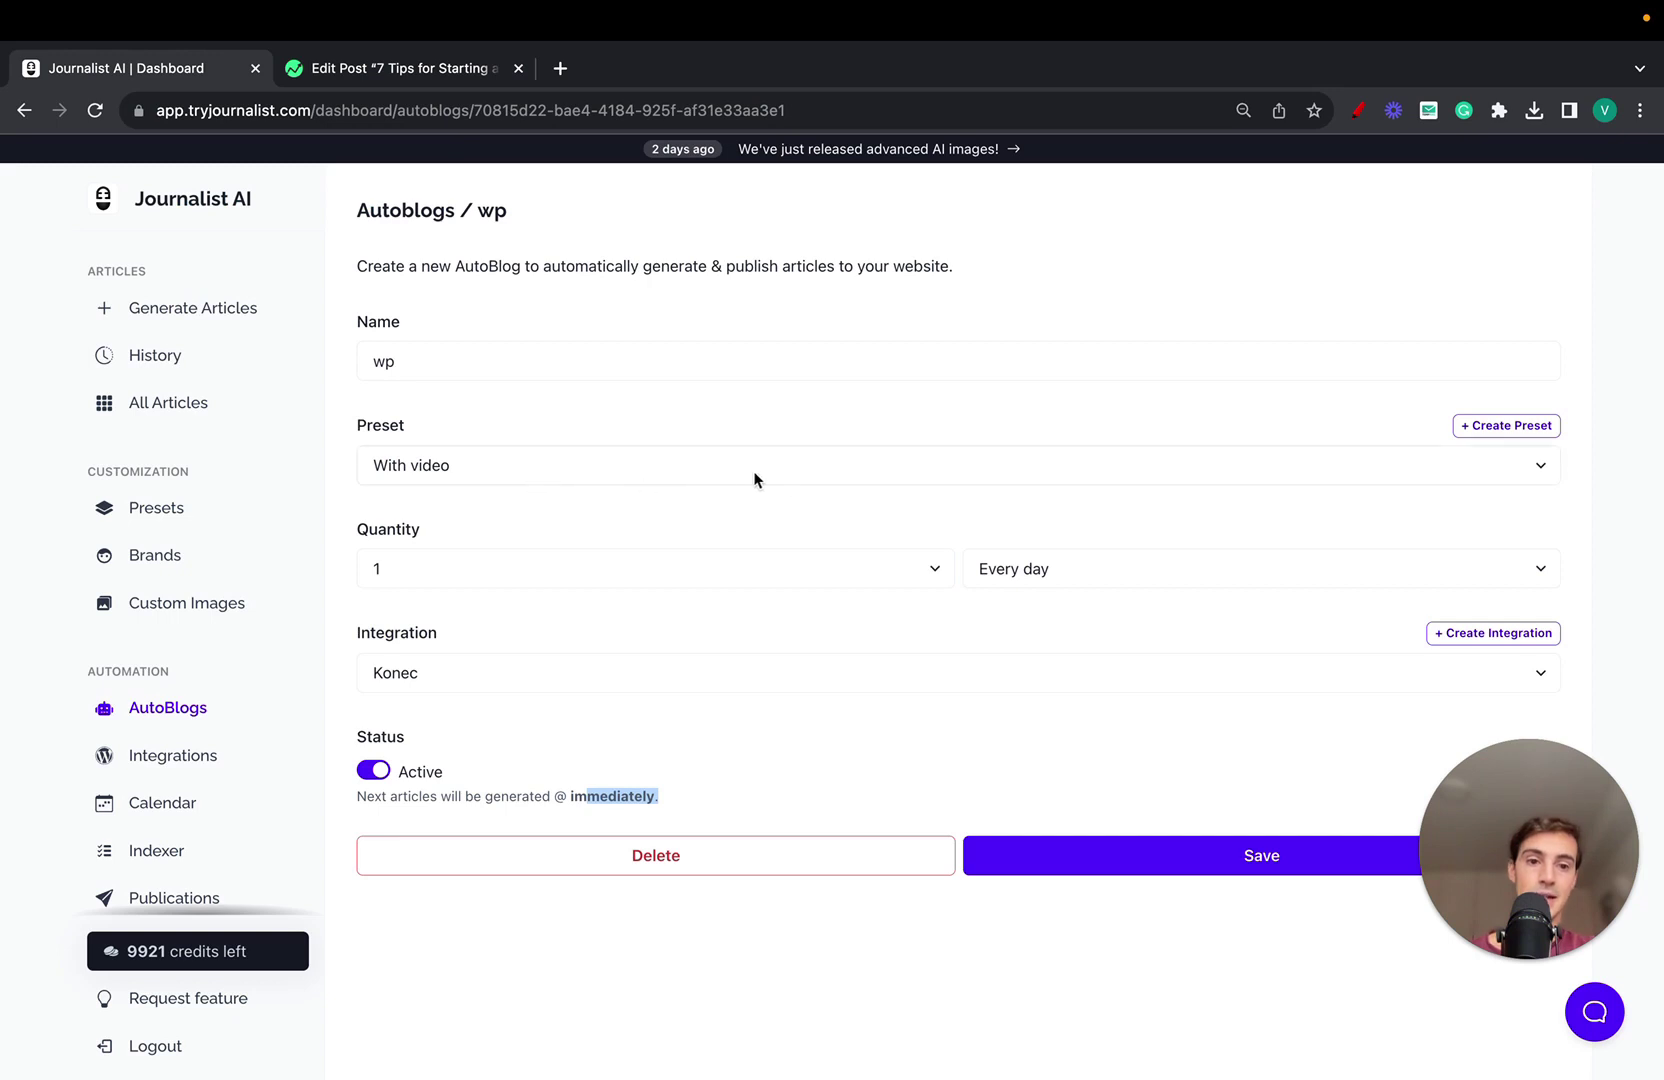
{"action": "left_click", "coordinate": [640, 468]}
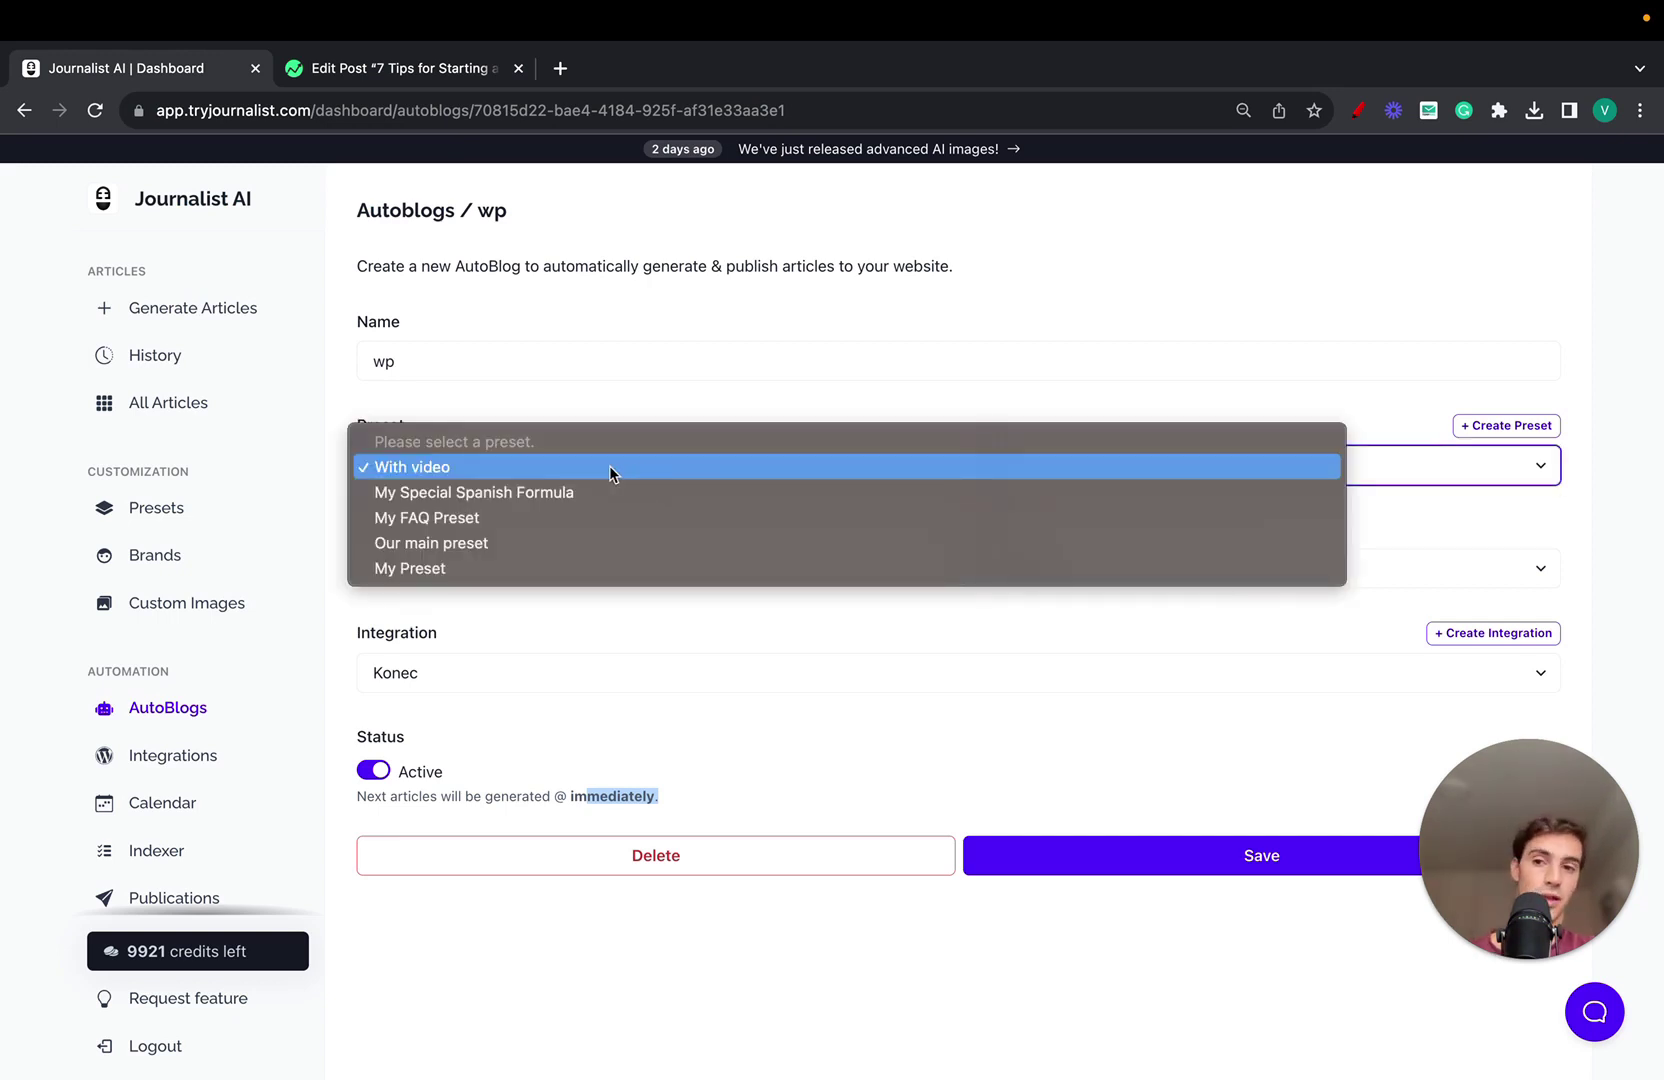
{"action": "left_click", "coordinate": [168, 516]}
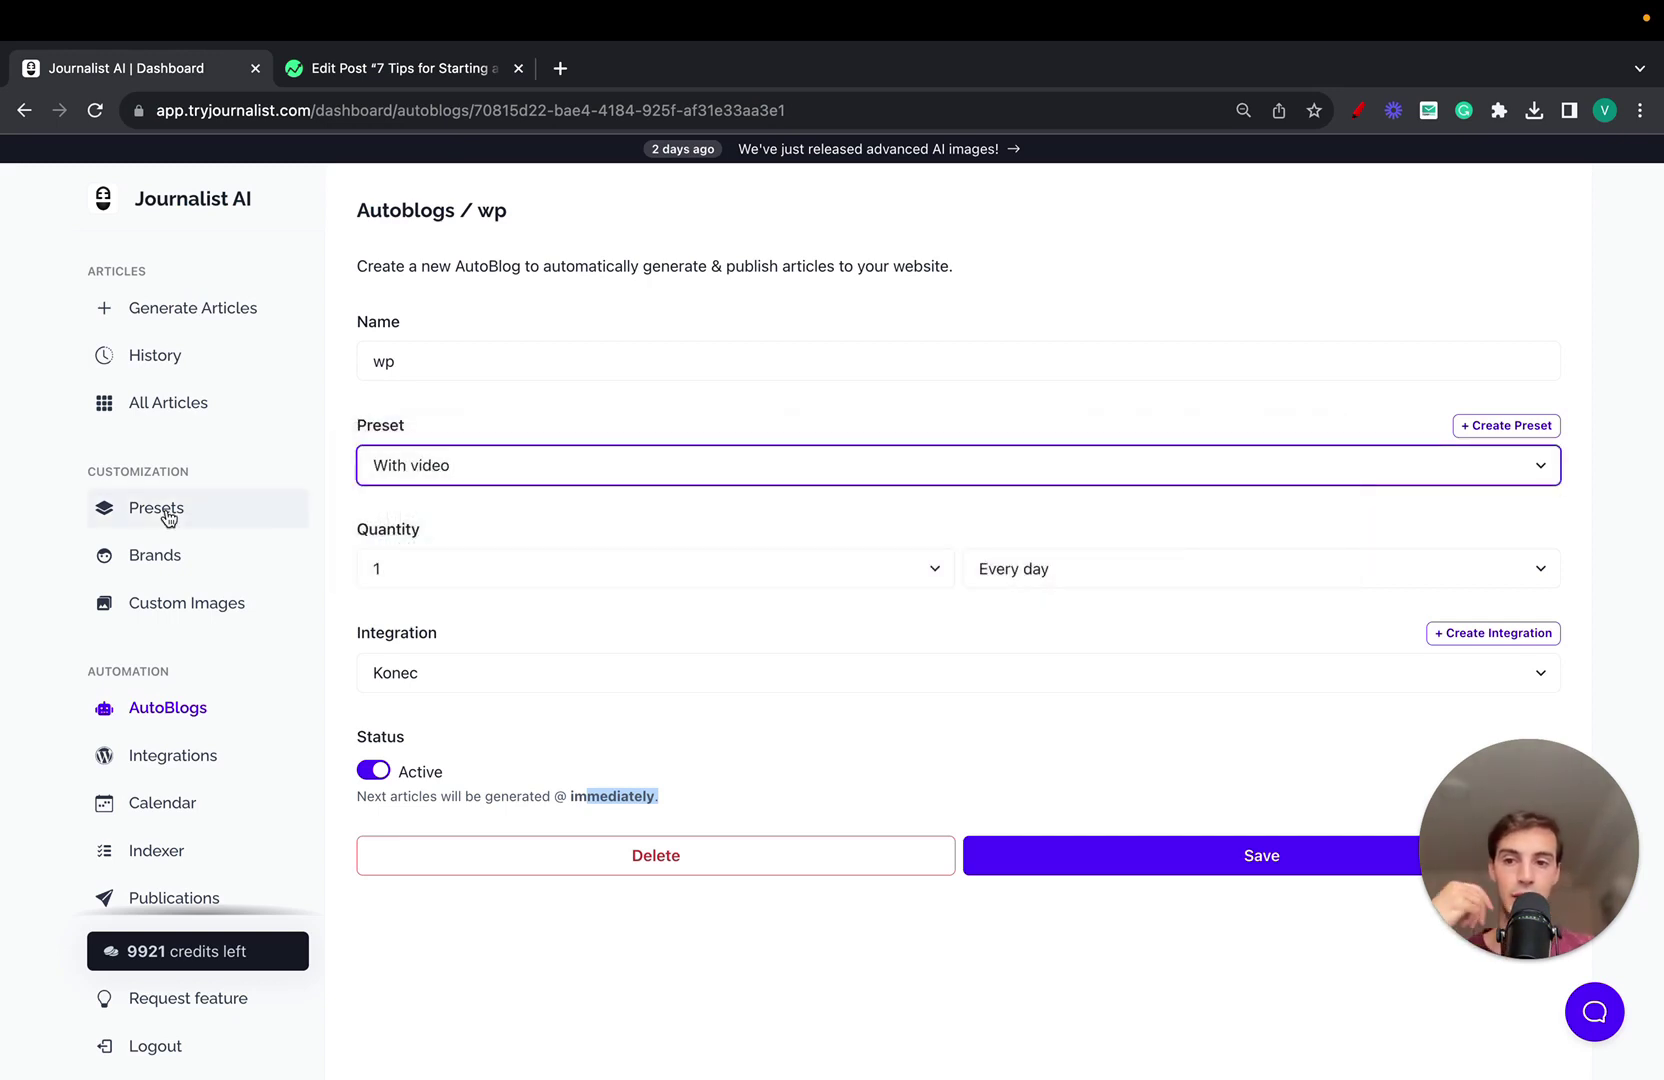
Start a new preset and examine its generation modes and all sections from Base through Videos, keeping Business Description.
{"action": "left_click", "coordinate": [168, 516]}
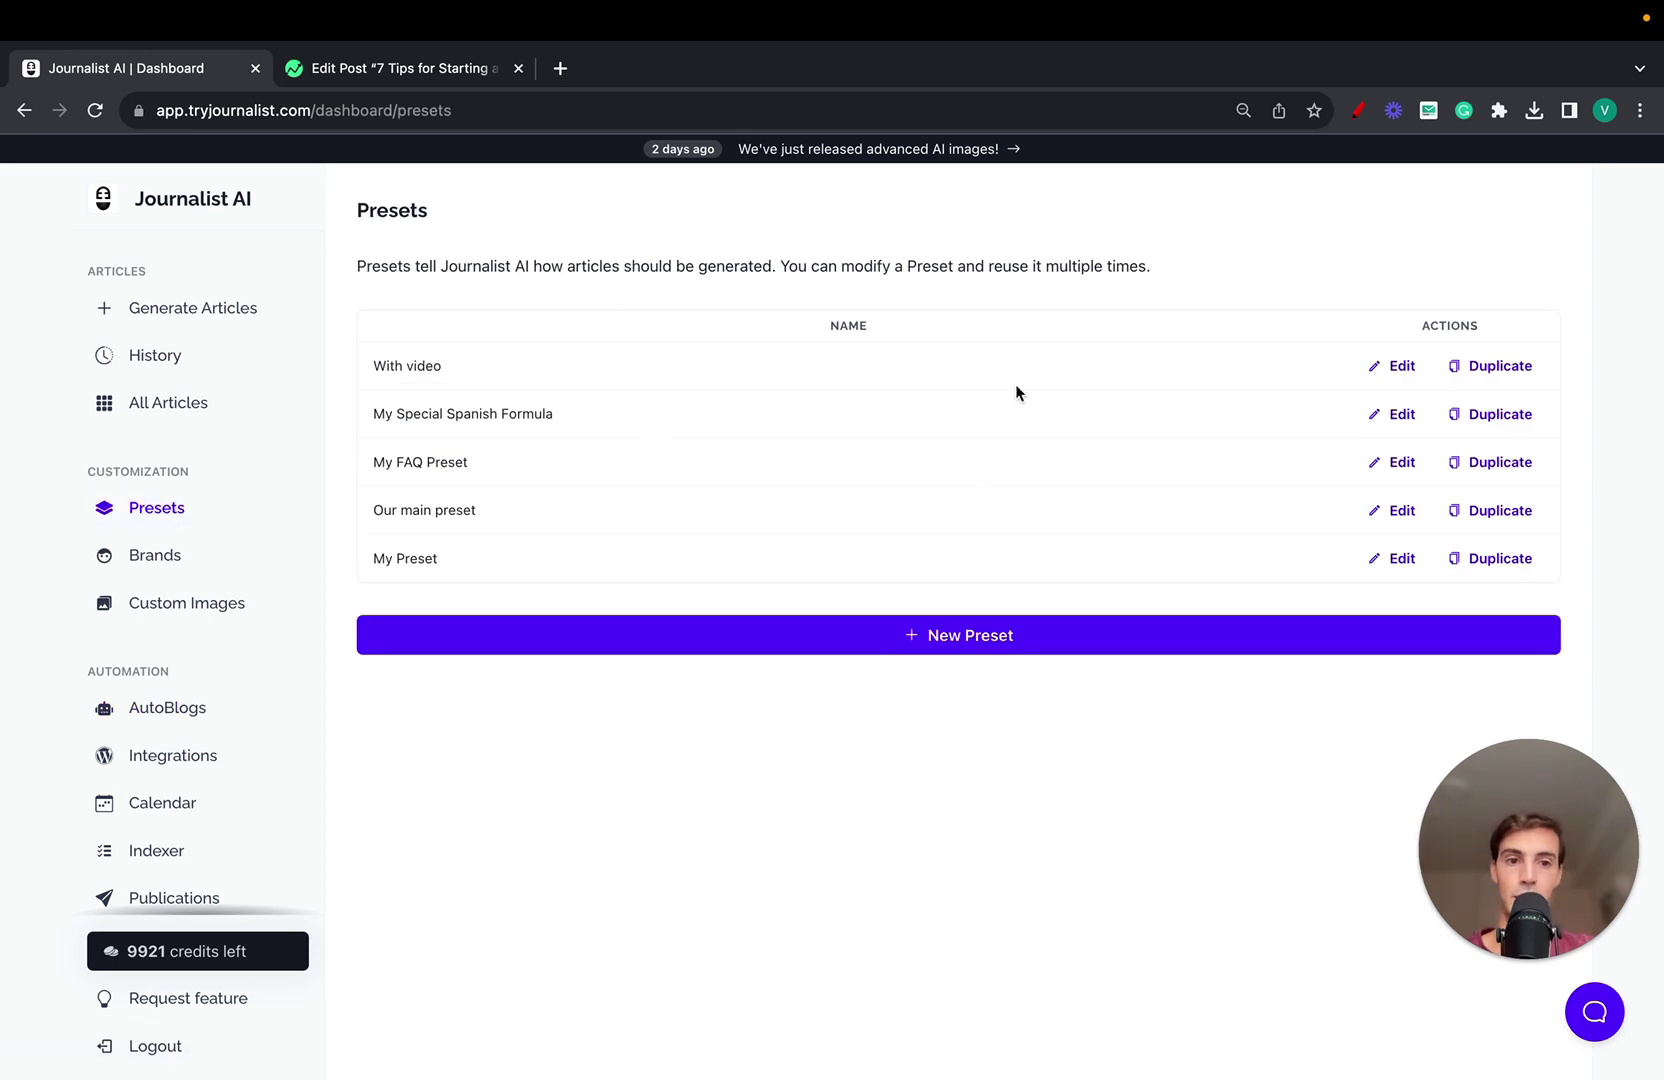
{"action": "left_click", "coordinate": [1062, 644]}
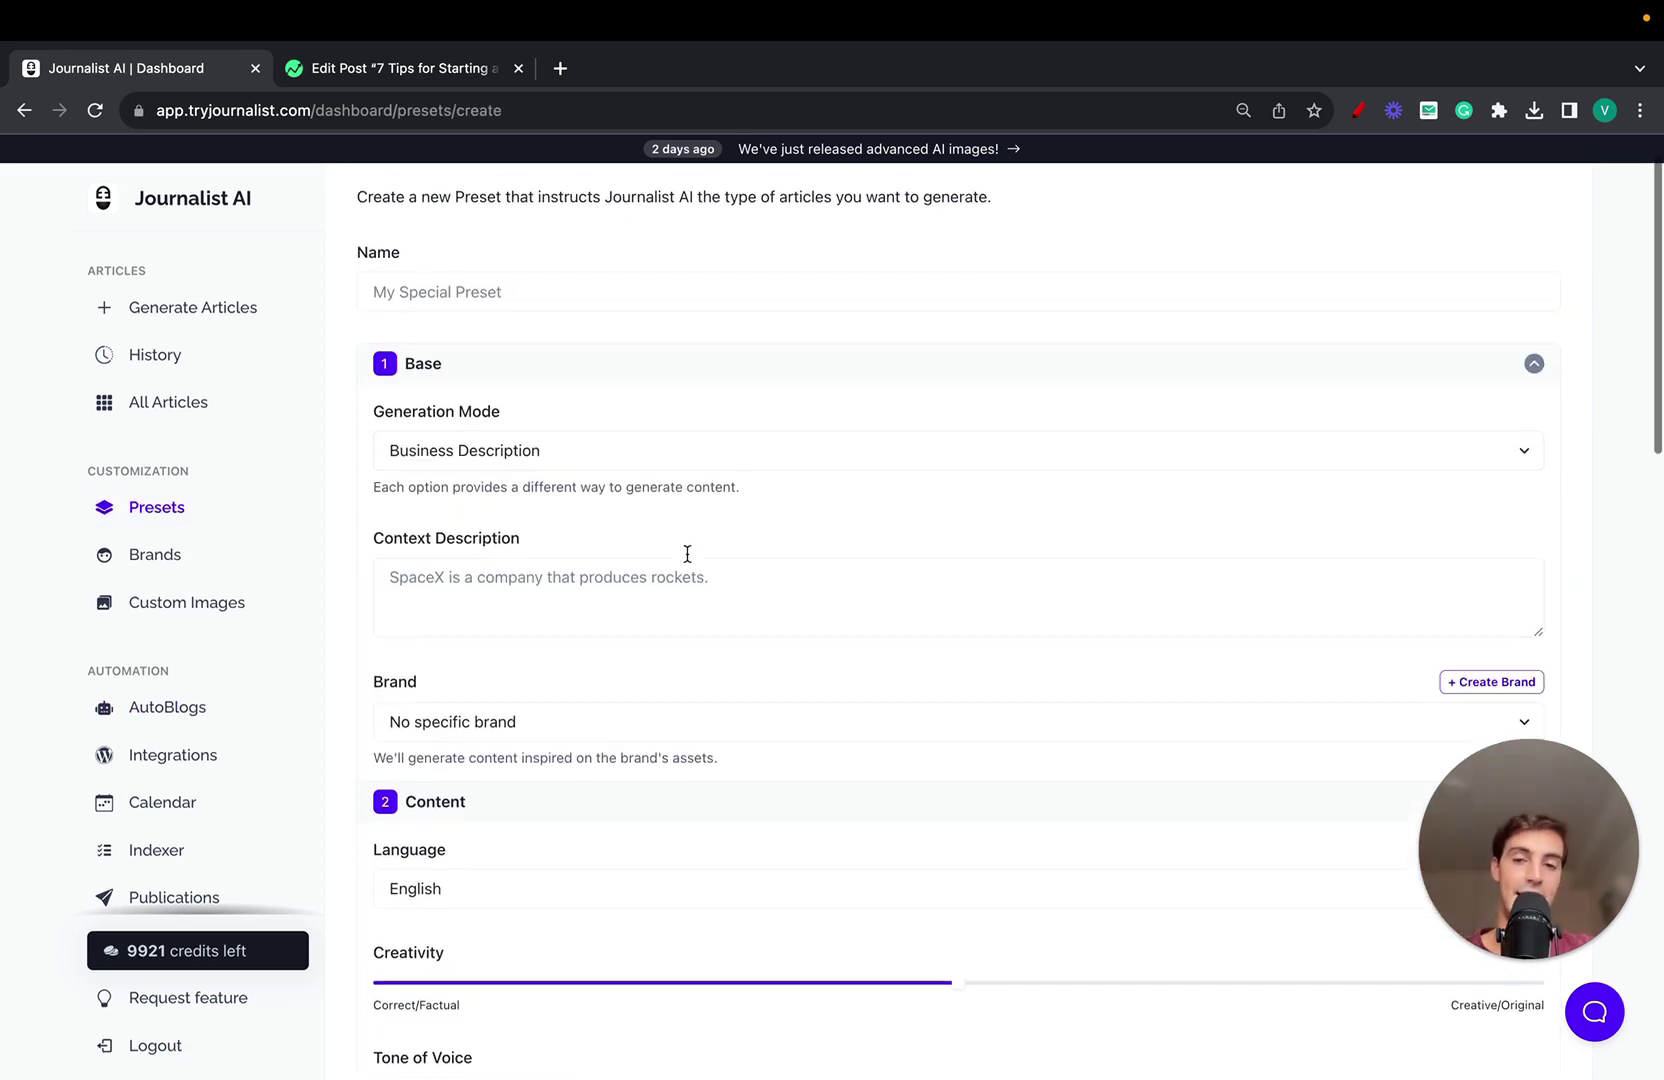
{"action": "scroll", "coordinate": [687, 553], "scroll_direction": "up", "scroll_amount": 2}
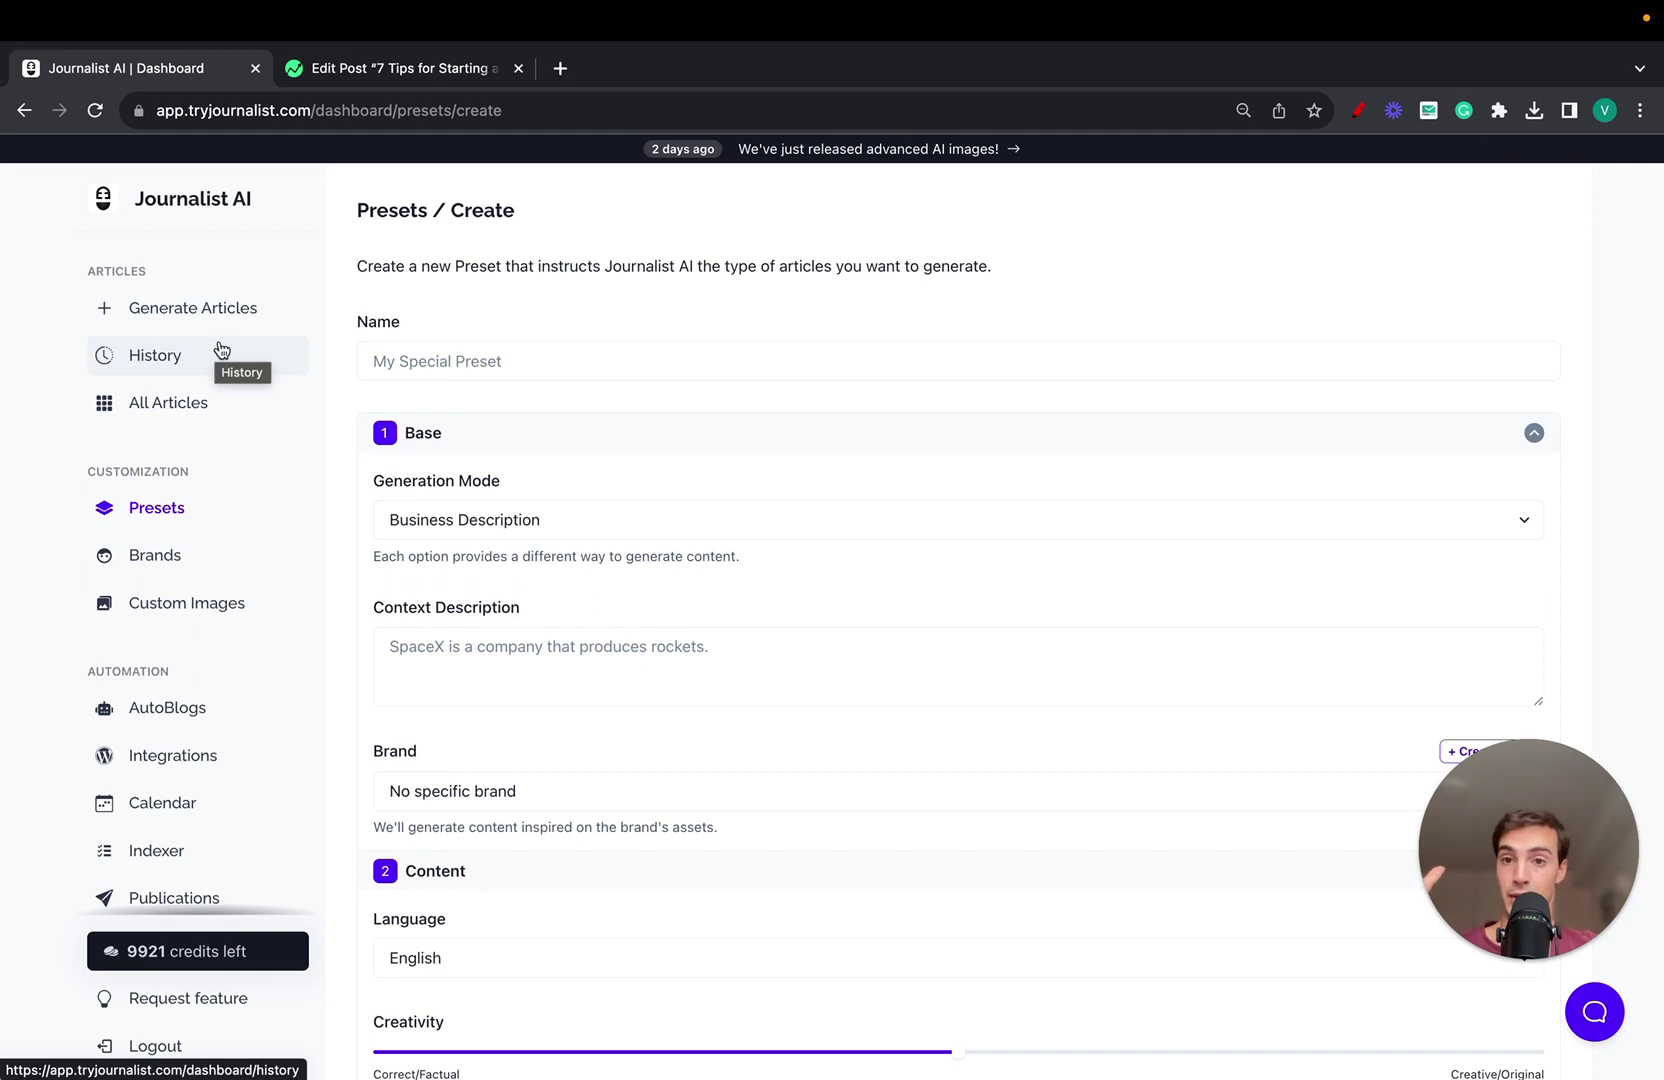
{"action": "left_click", "coordinate": [561, 524]}
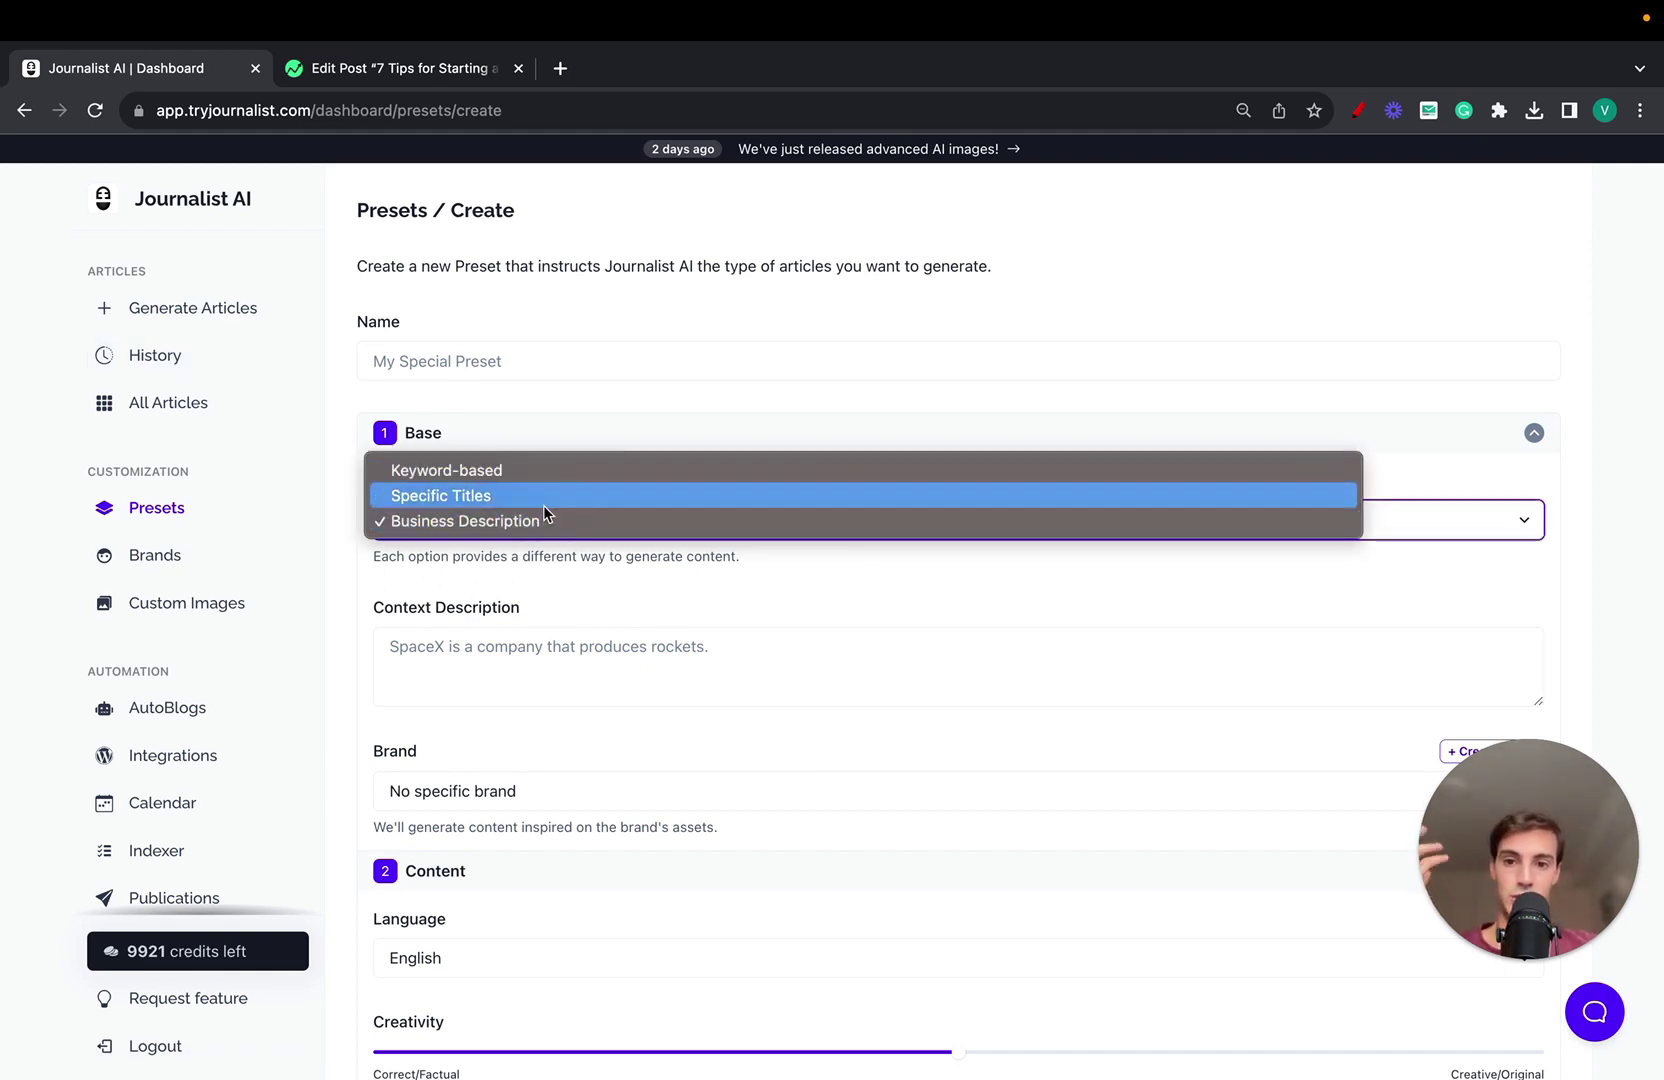
{"action": "left_click", "coordinate": [549, 566]}
{"action": "scroll", "coordinate": [549, 566], "scroll_direction": "down", "scroll_amount": 5}
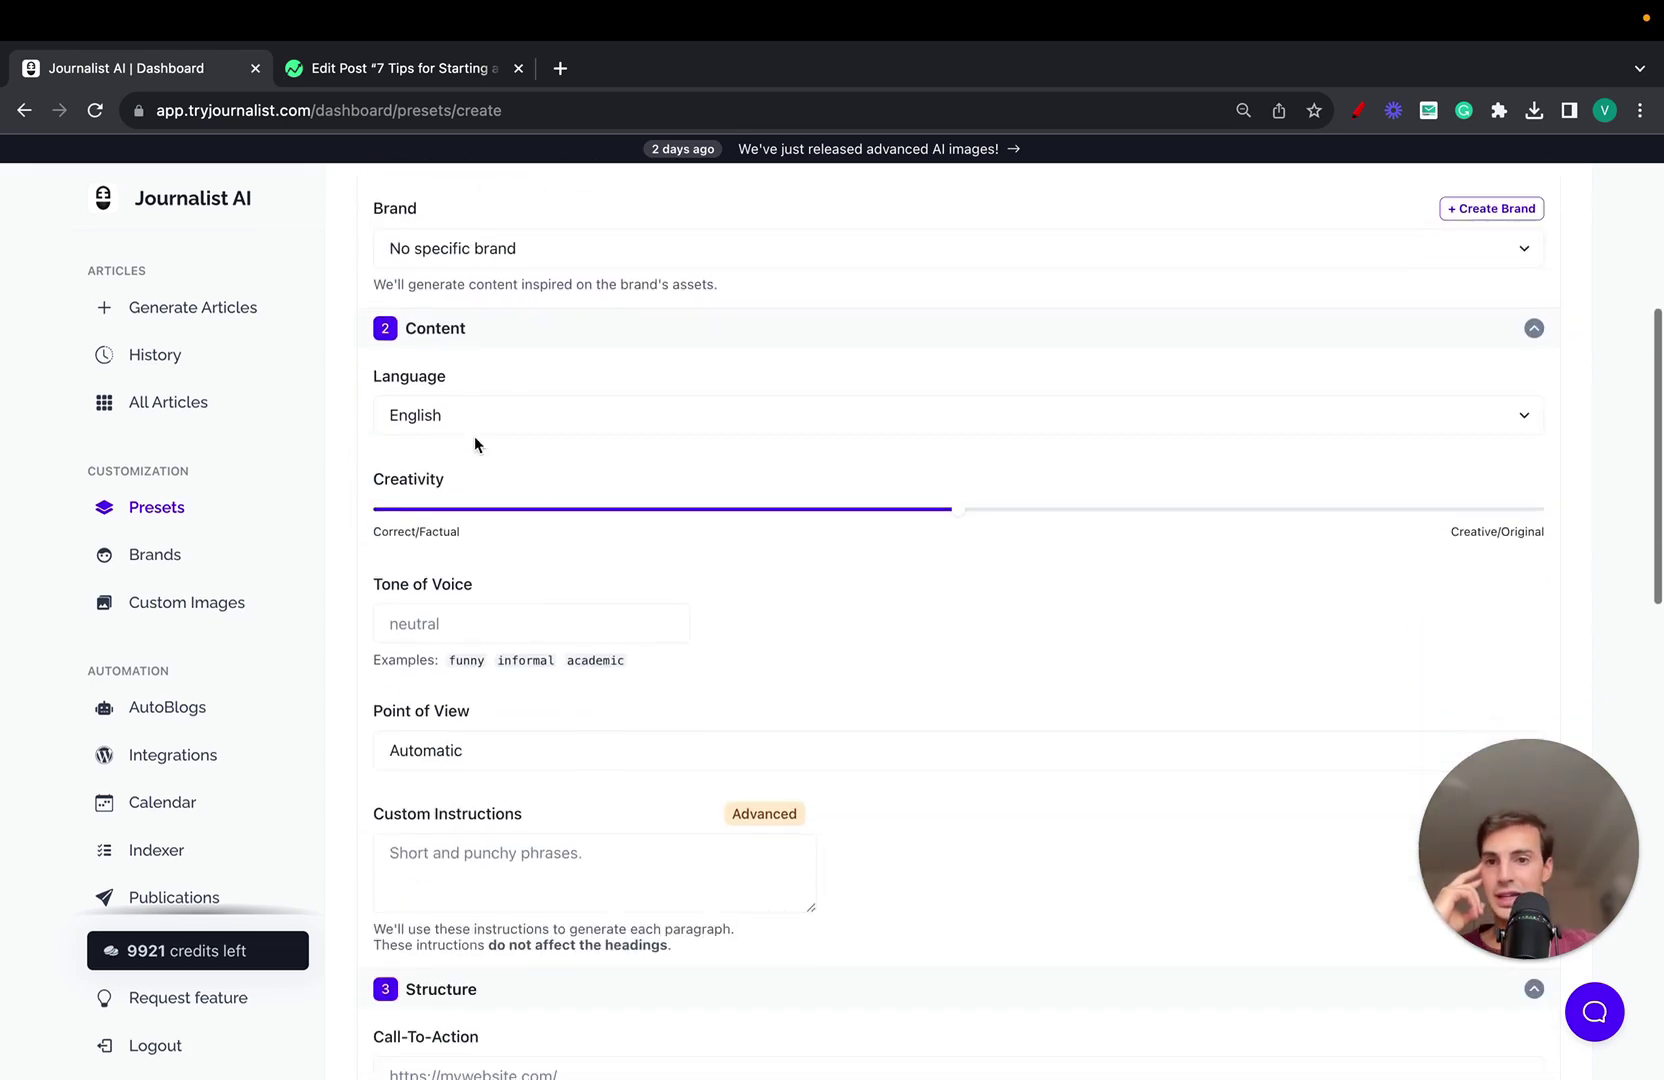
{"action": "scroll", "coordinate": [790, 599], "scroll_direction": "down", "scroll_amount": 15}
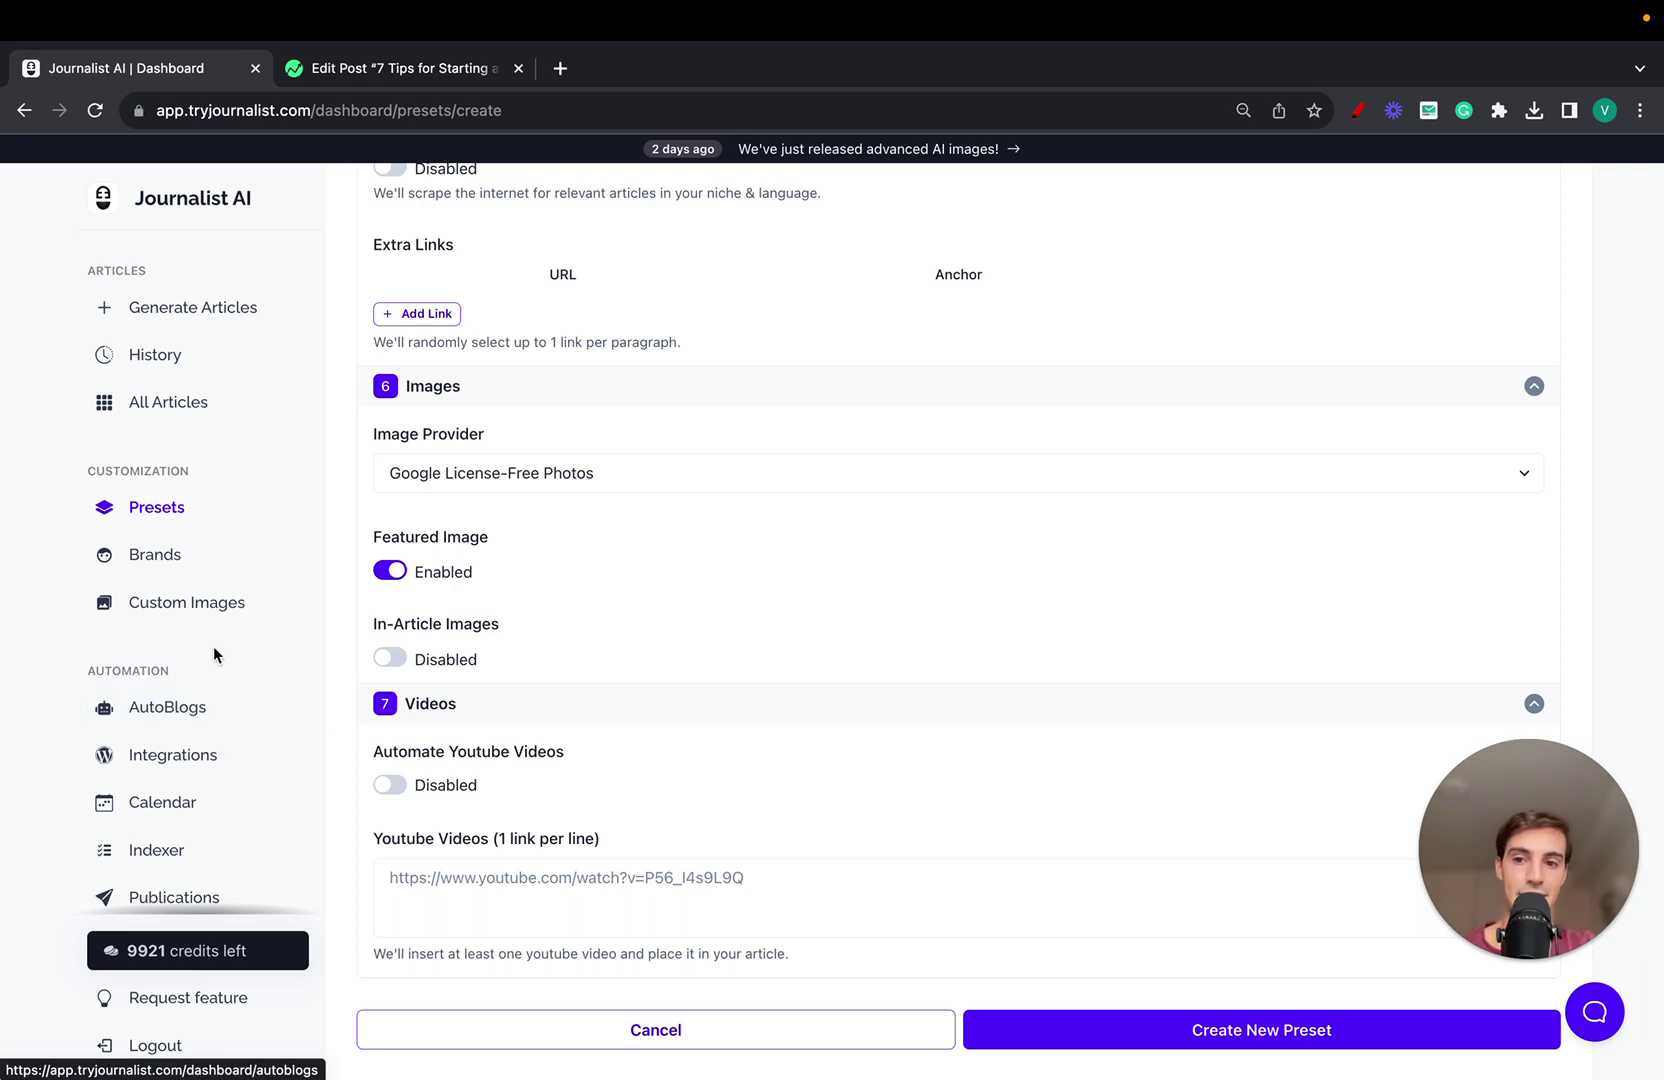
On the Brands page, annotate in red by underlining the Journalist AI logo and drawing a letter B with an arrow to it.
{"action": "left_click", "coordinate": [176, 571]}
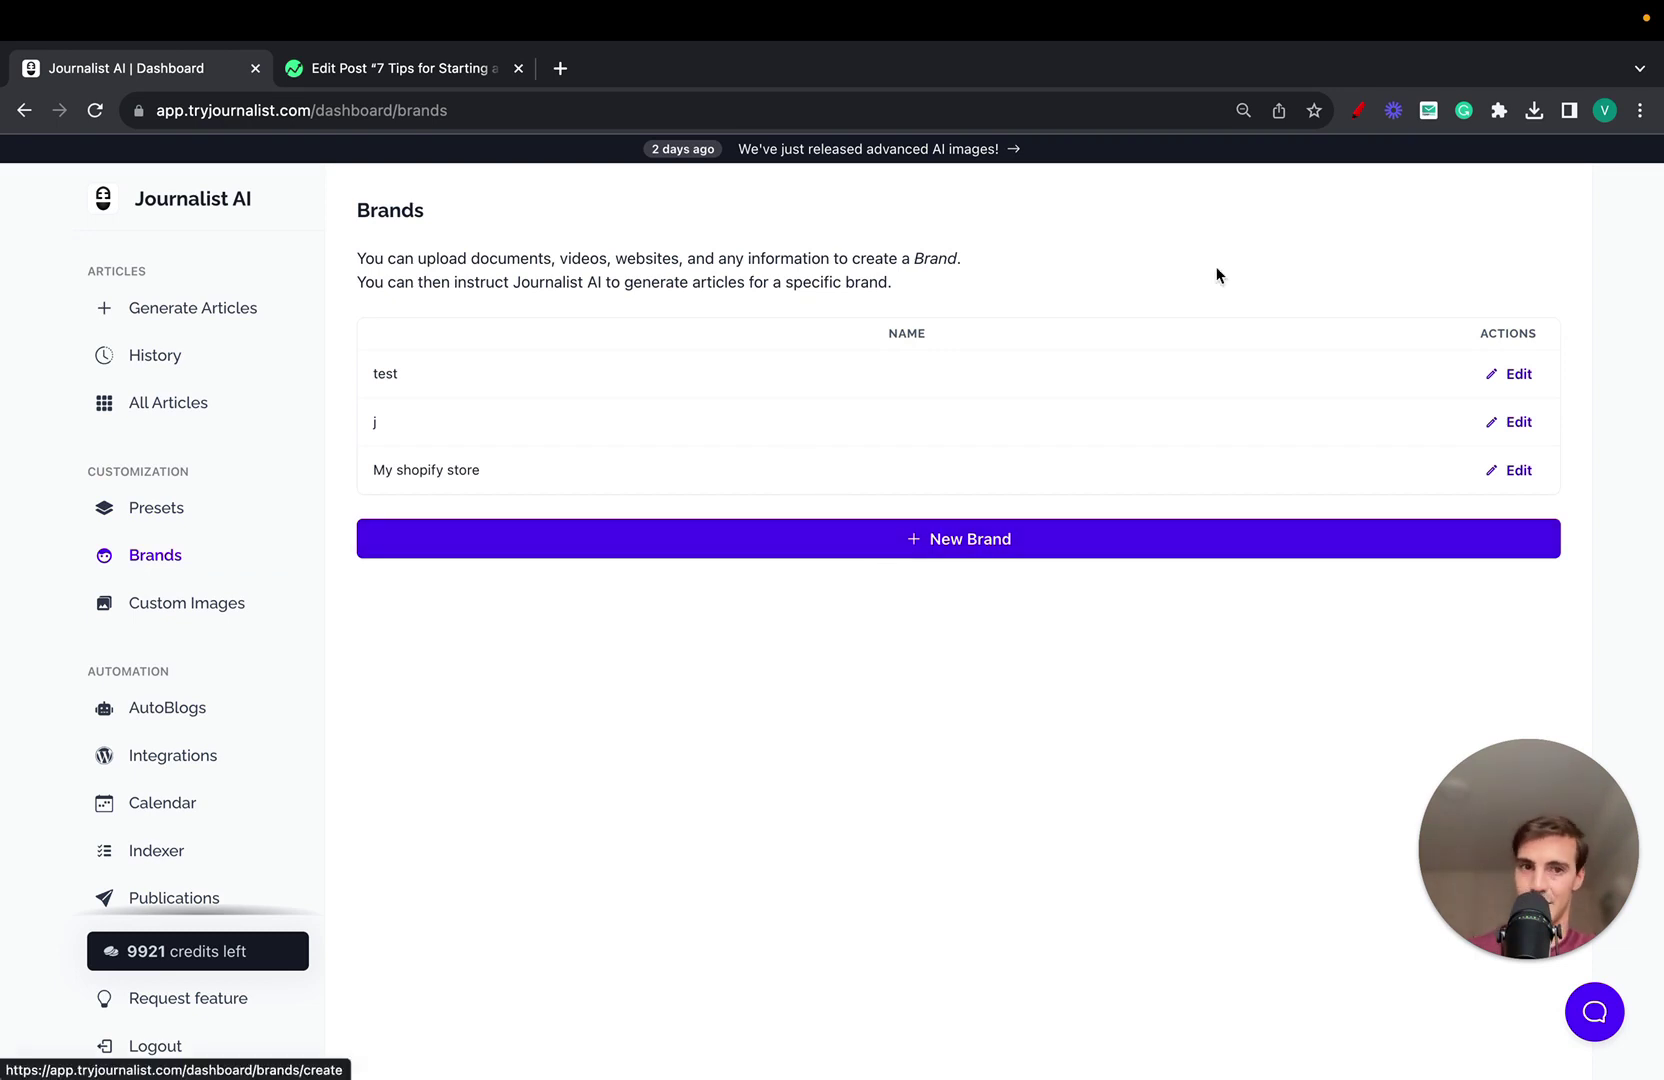
{"action": "left_click", "coordinate": [1357, 110]}
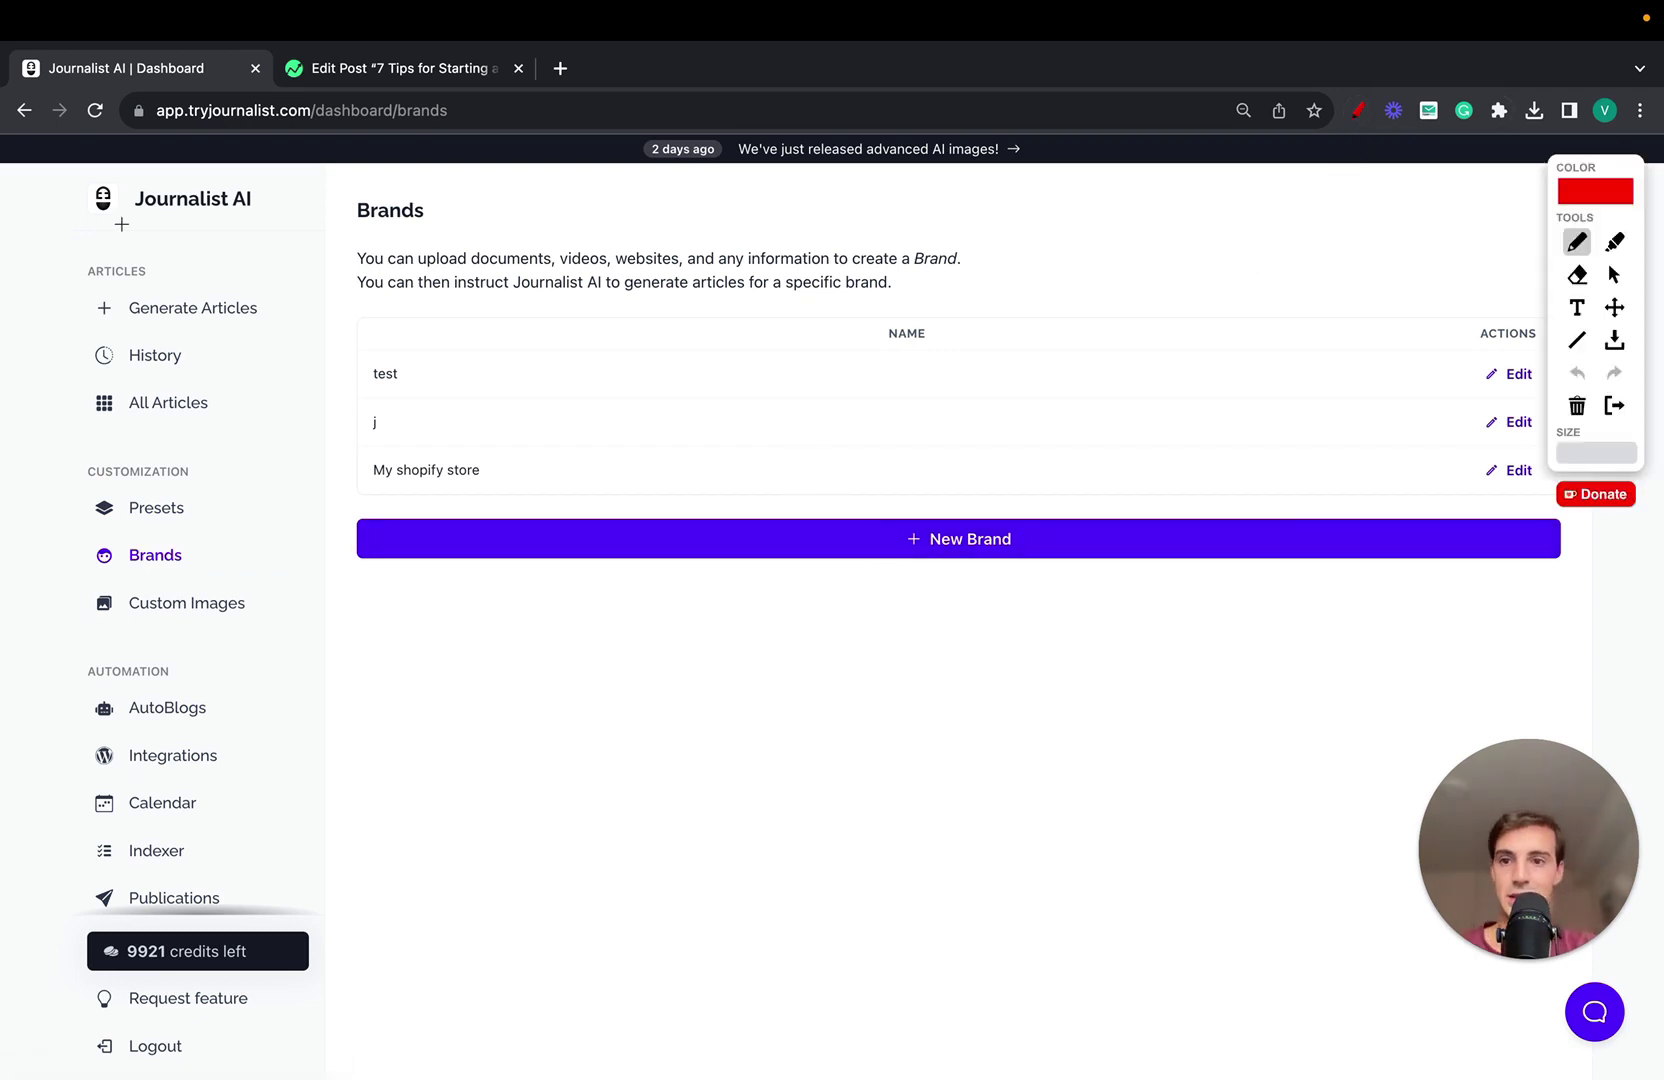
{"action": "left_click_drag", "start_coordinate": [99, 222], "coordinate": [297, 222]}
{"action": "mouse_move", "coordinate": [762, 870]}
{"action": "left_mouse_down"}
{"action": "mouse_move", "coordinate": [765, 772]}
{"action": "mouse_move", "coordinate": [845, 826]}
{"action": "mouse_move", "coordinate": [737, 858]}
{"action": "left_mouse_up"}
{"action": "mouse_move", "coordinate": [711, 775]}
{"action": "left_mouse_down"}
{"action": "mouse_move", "coordinate": [299, 482]}
{"action": "mouse_move", "coordinate": [232, 228]}
{"action": "mouse_move", "coordinate": [220, 250]}
{"action": "mouse_move", "coordinate": [233, 232]}
{"action": "mouse_move", "coordinate": [248, 244]}
{"action": "left_mouse_up"}
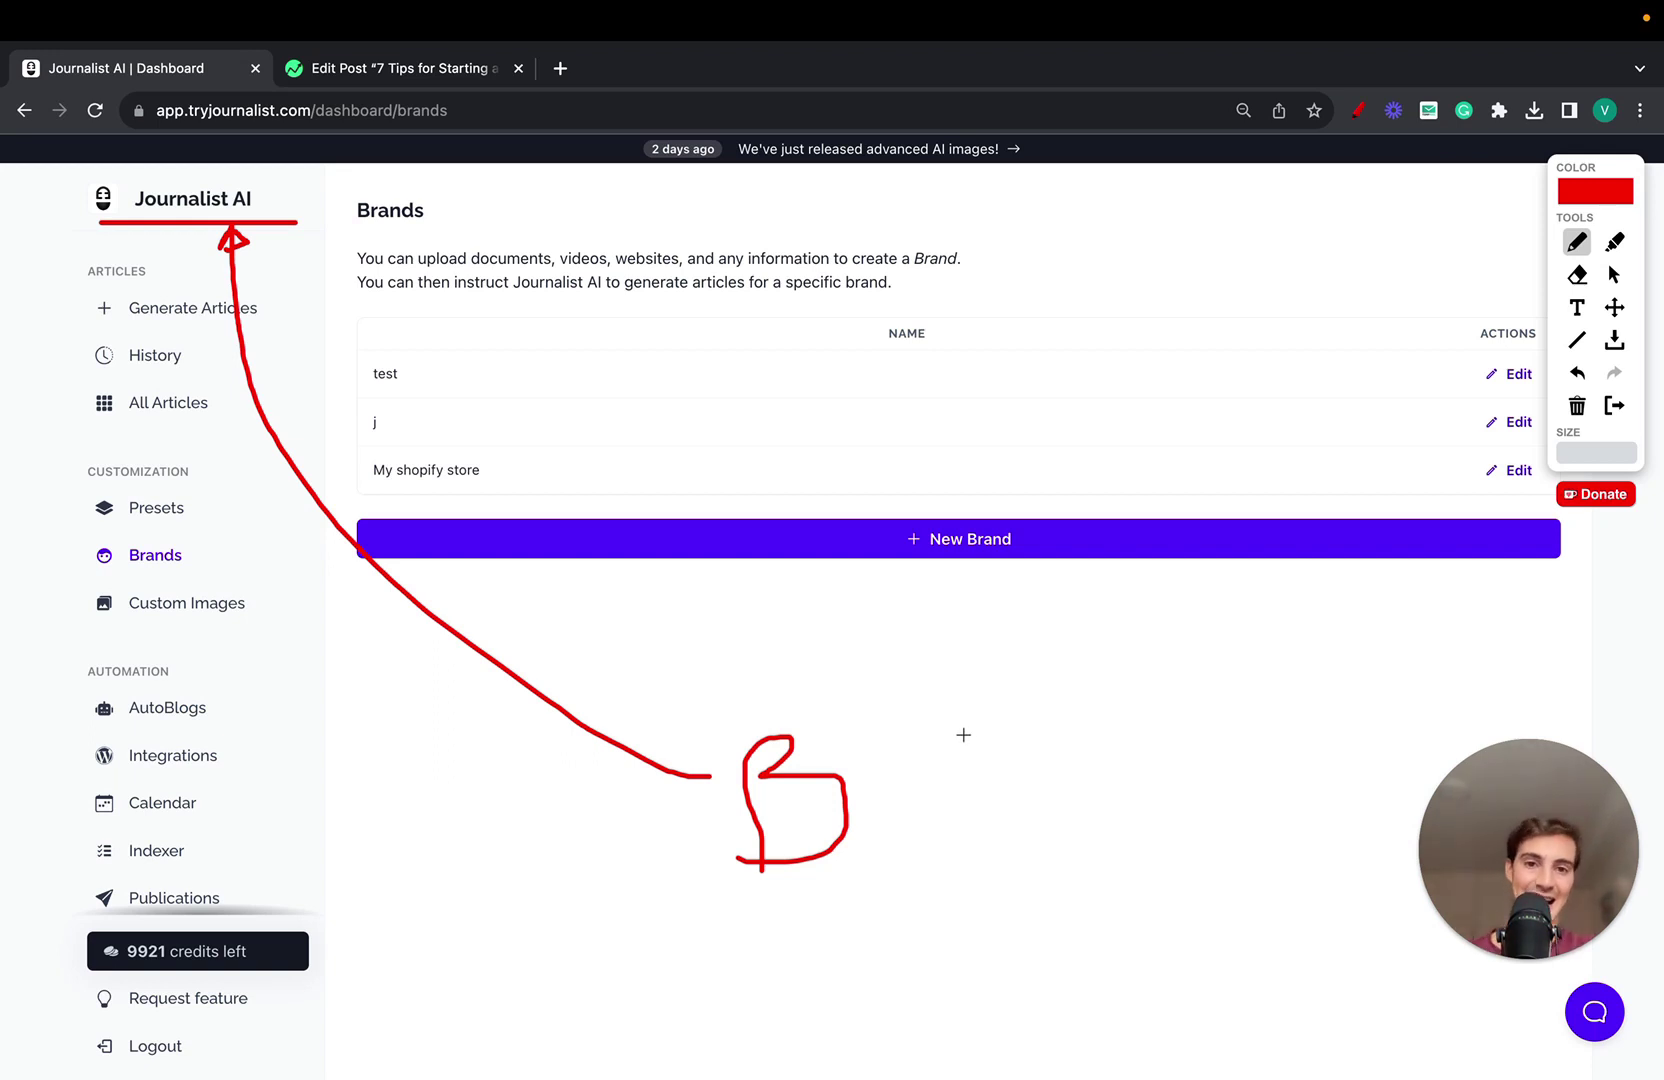
Draw the letters Y, T, F and W beside the B with connecting strokes, and leave the annotation tool.
{"action": "left_click_drag", "start_coordinate": [988, 598], "coordinate": [976, 690]}
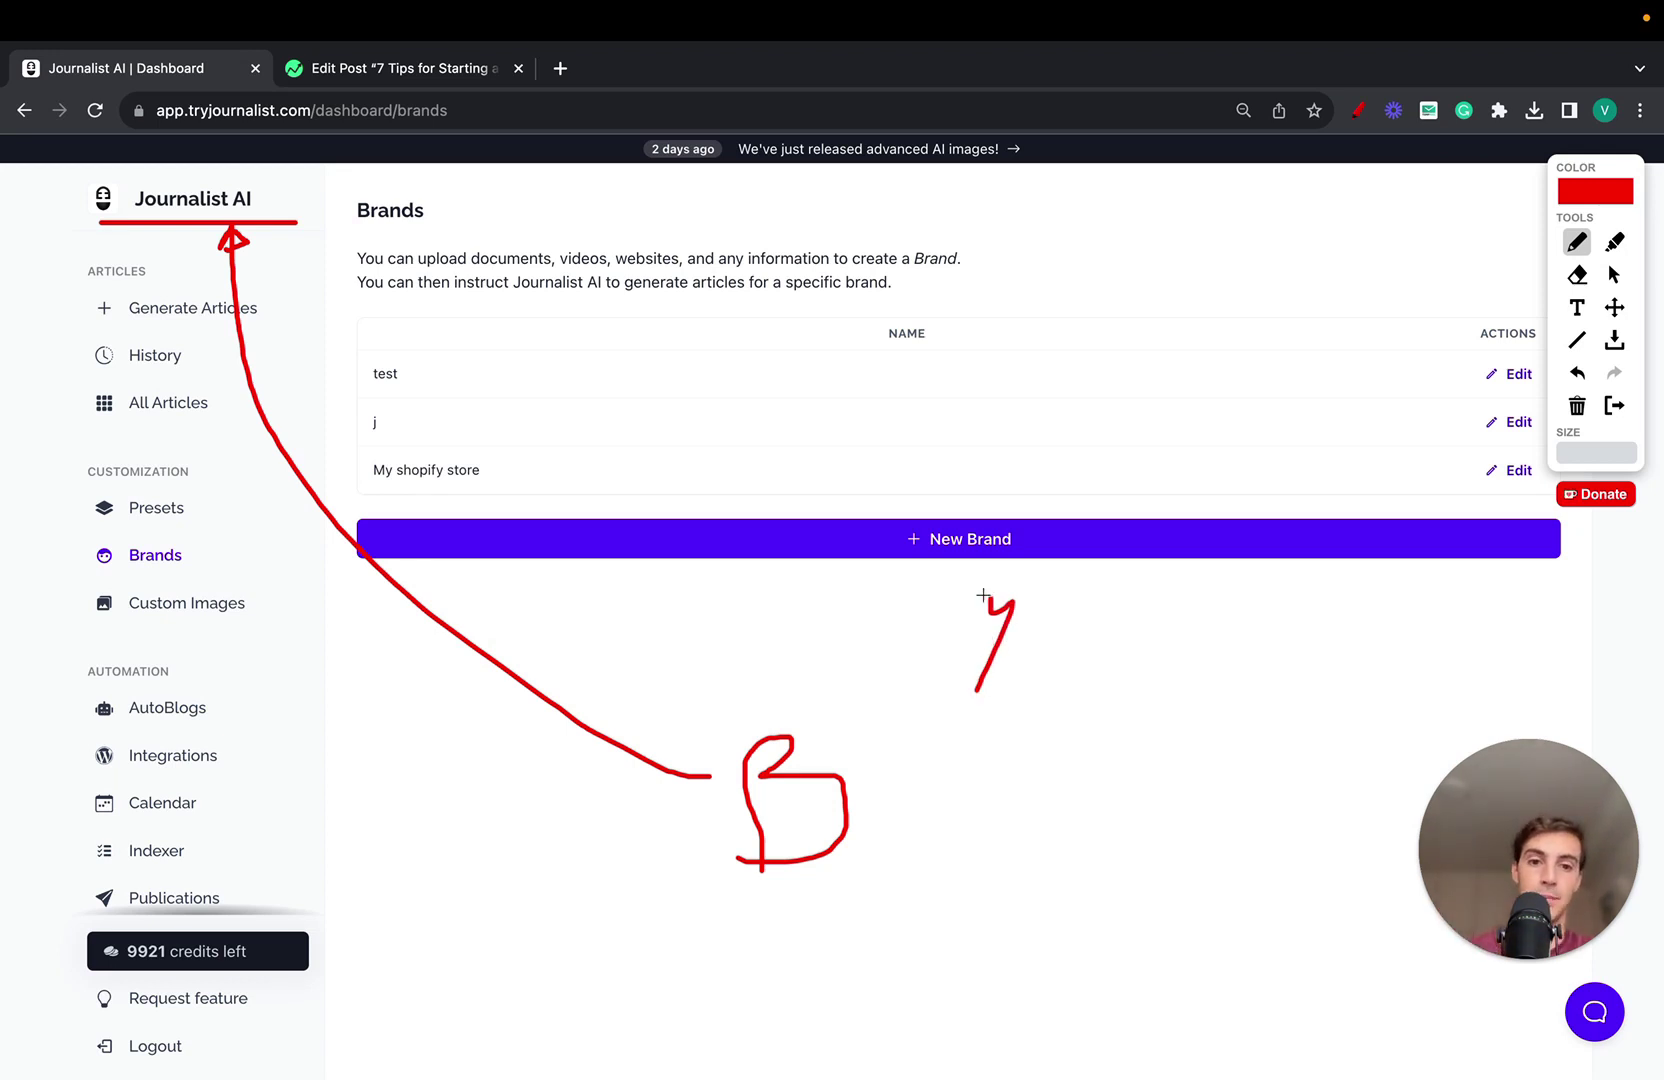
{"action": "mouse_move", "coordinate": [985, 595]}
{"action": "left_mouse_down"}
{"action": "mouse_move", "coordinate": [1000, 640]}
{"action": "mouse_move", "coordinate": [977, 697]}
{"action": "left_mouse_up"}
{"action": "mouse_move", "coordinate": [1043, 622]}
{"action": "left_mouse_down"}
{"action": "mouse_move", "coordinate": [1157, 622]}
{"action": "mouse_move", "coordinate": [1103, 673]}
{"action": "left_mouse_up"}
{"action": "mouse_move", "coordinate": [1212, 669]}
{"action": "left_mouse_down"}
{"action": "mouse_move", "coordinate": [1210, 610]}
{"action": "mouse_move", "coordinate": [1245, 600]}
{"action": "mouse_move", "coordinate": [1215, 625]}
{"action": "left_mouse_up"}
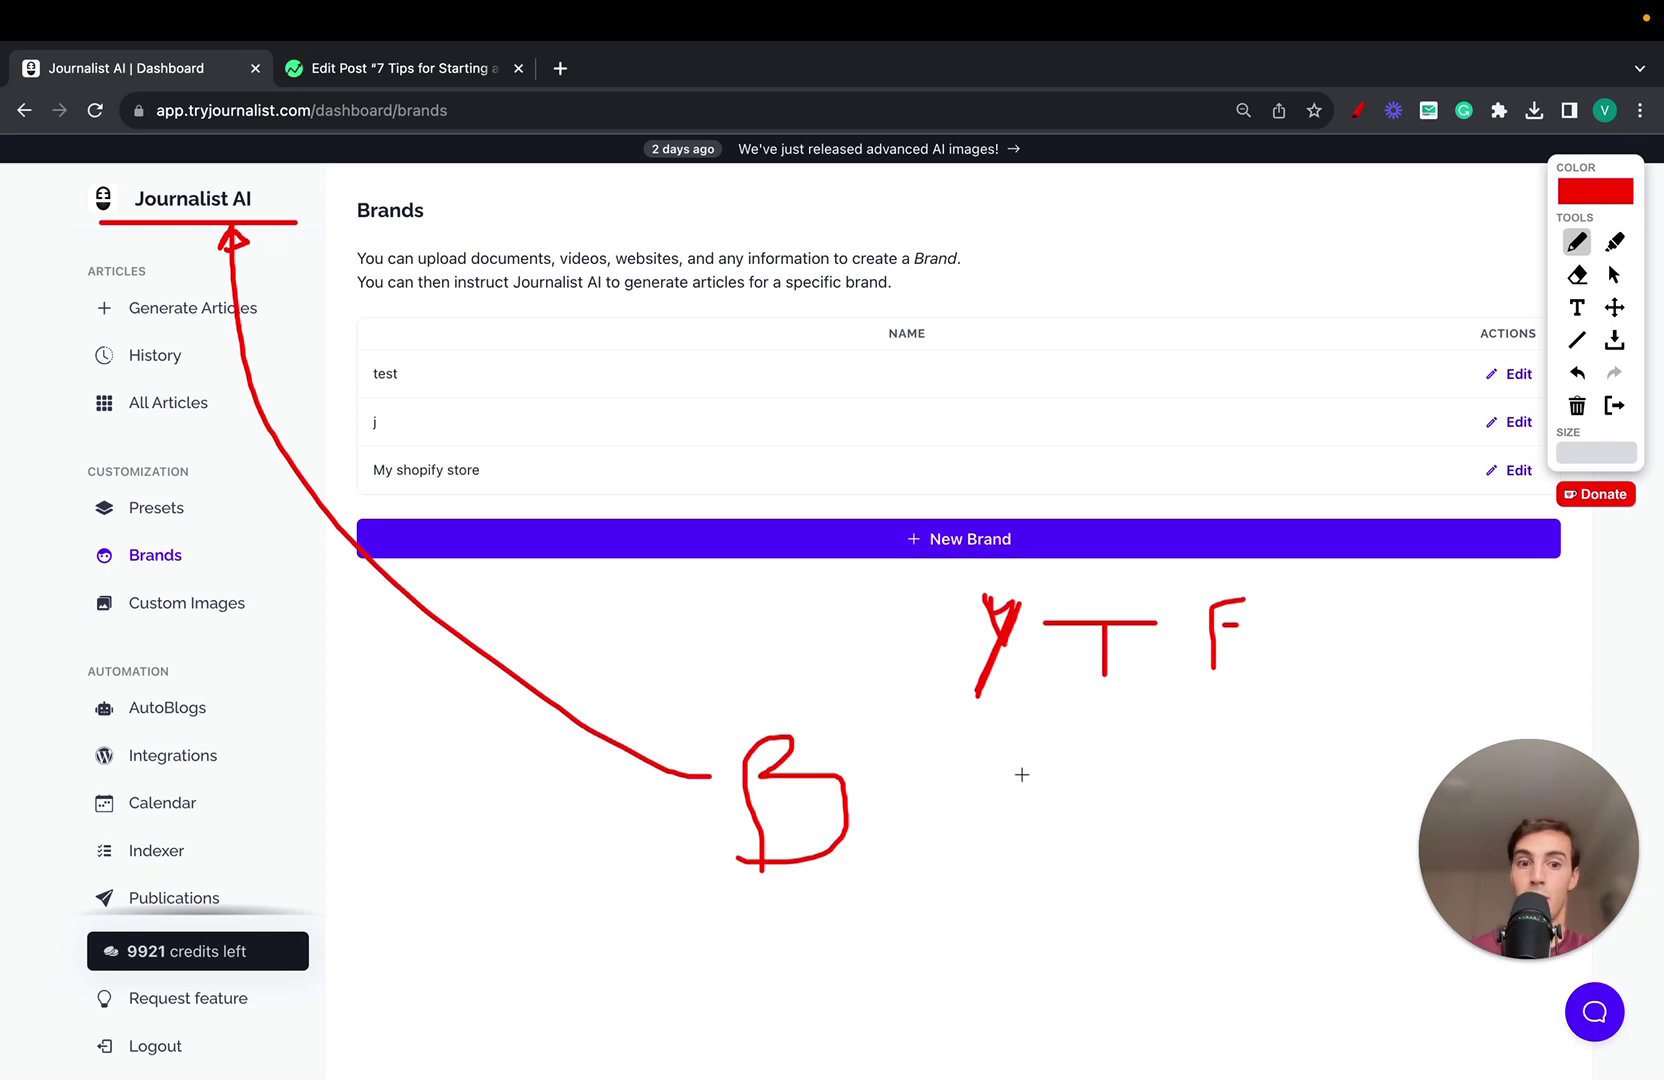
{"action": "mouse_move", "coordinate": [1018, 765]}
{"action": "left_mouse_down"}
{"action": "mouse_move", "coordinate": [1017, 797]}
{"action": "mouse_move", "coordinate": [1075, 783]}
{"action": "left_mouse_up"}
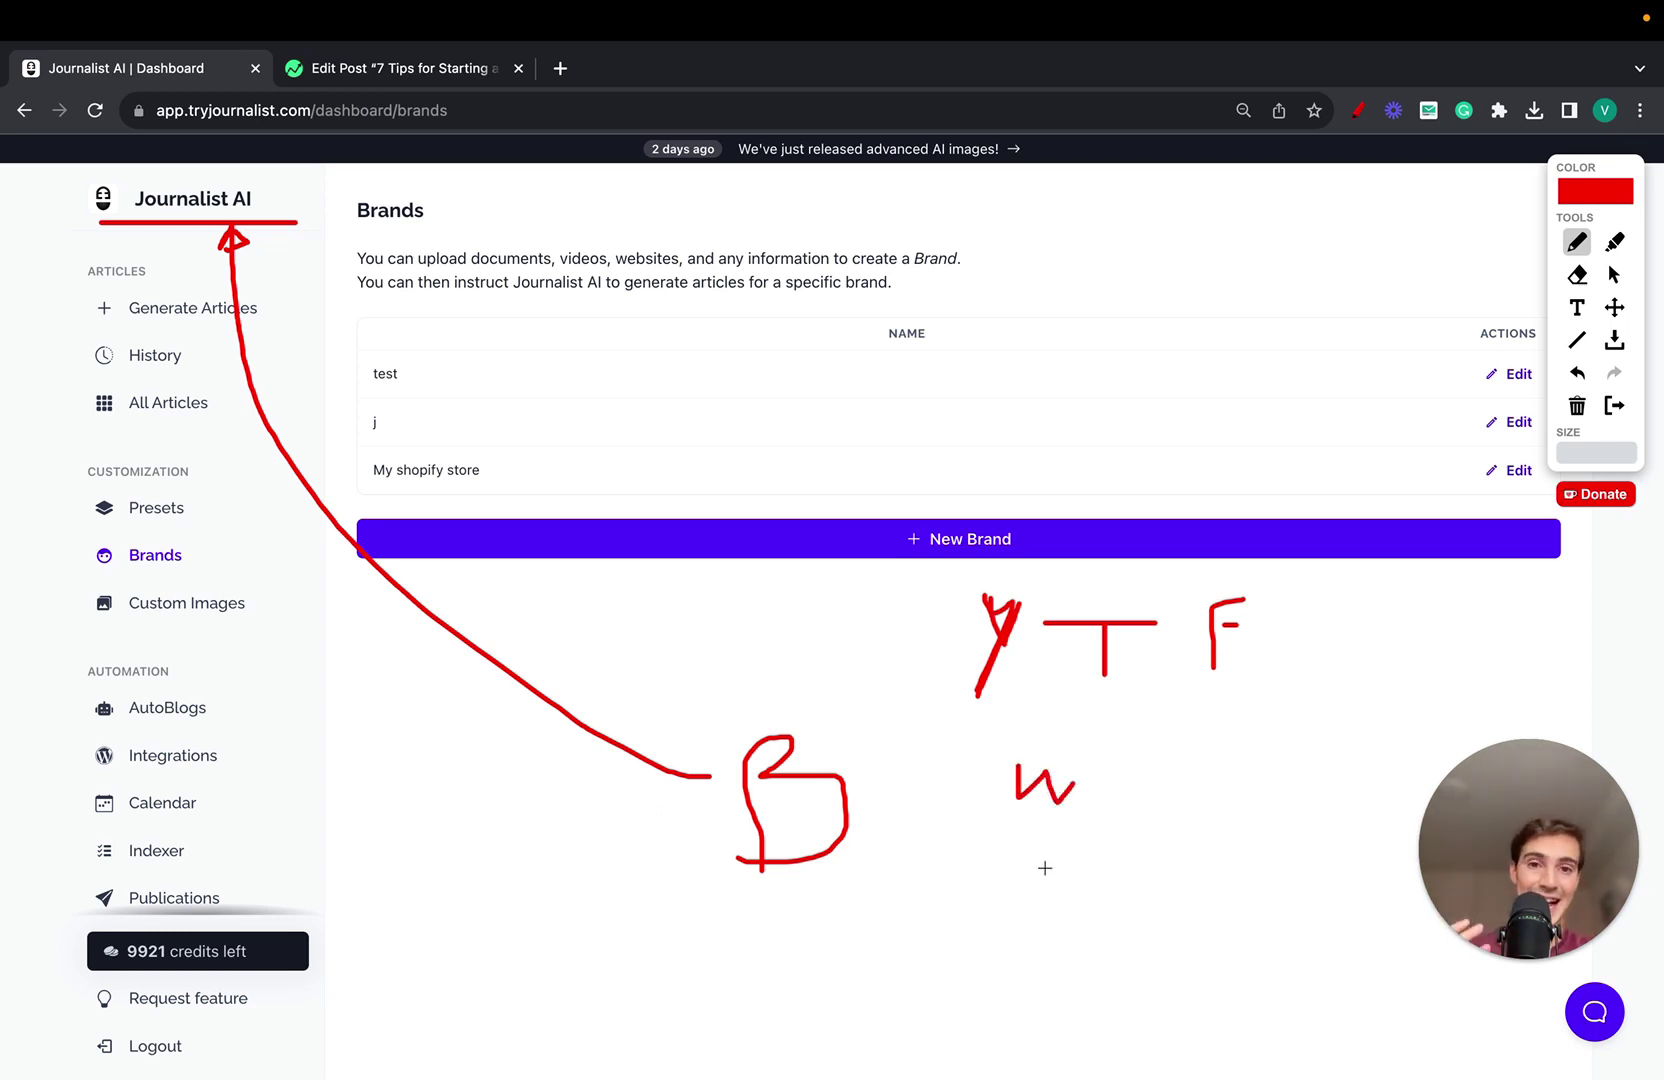
{"action": "left_click_drag", "start_coordinate": [852, 757], "coordinate": [882, 711]}
{"action": "left_click_drag", "start_coordinate": [880, 797], "coordinate": [962, 797]}
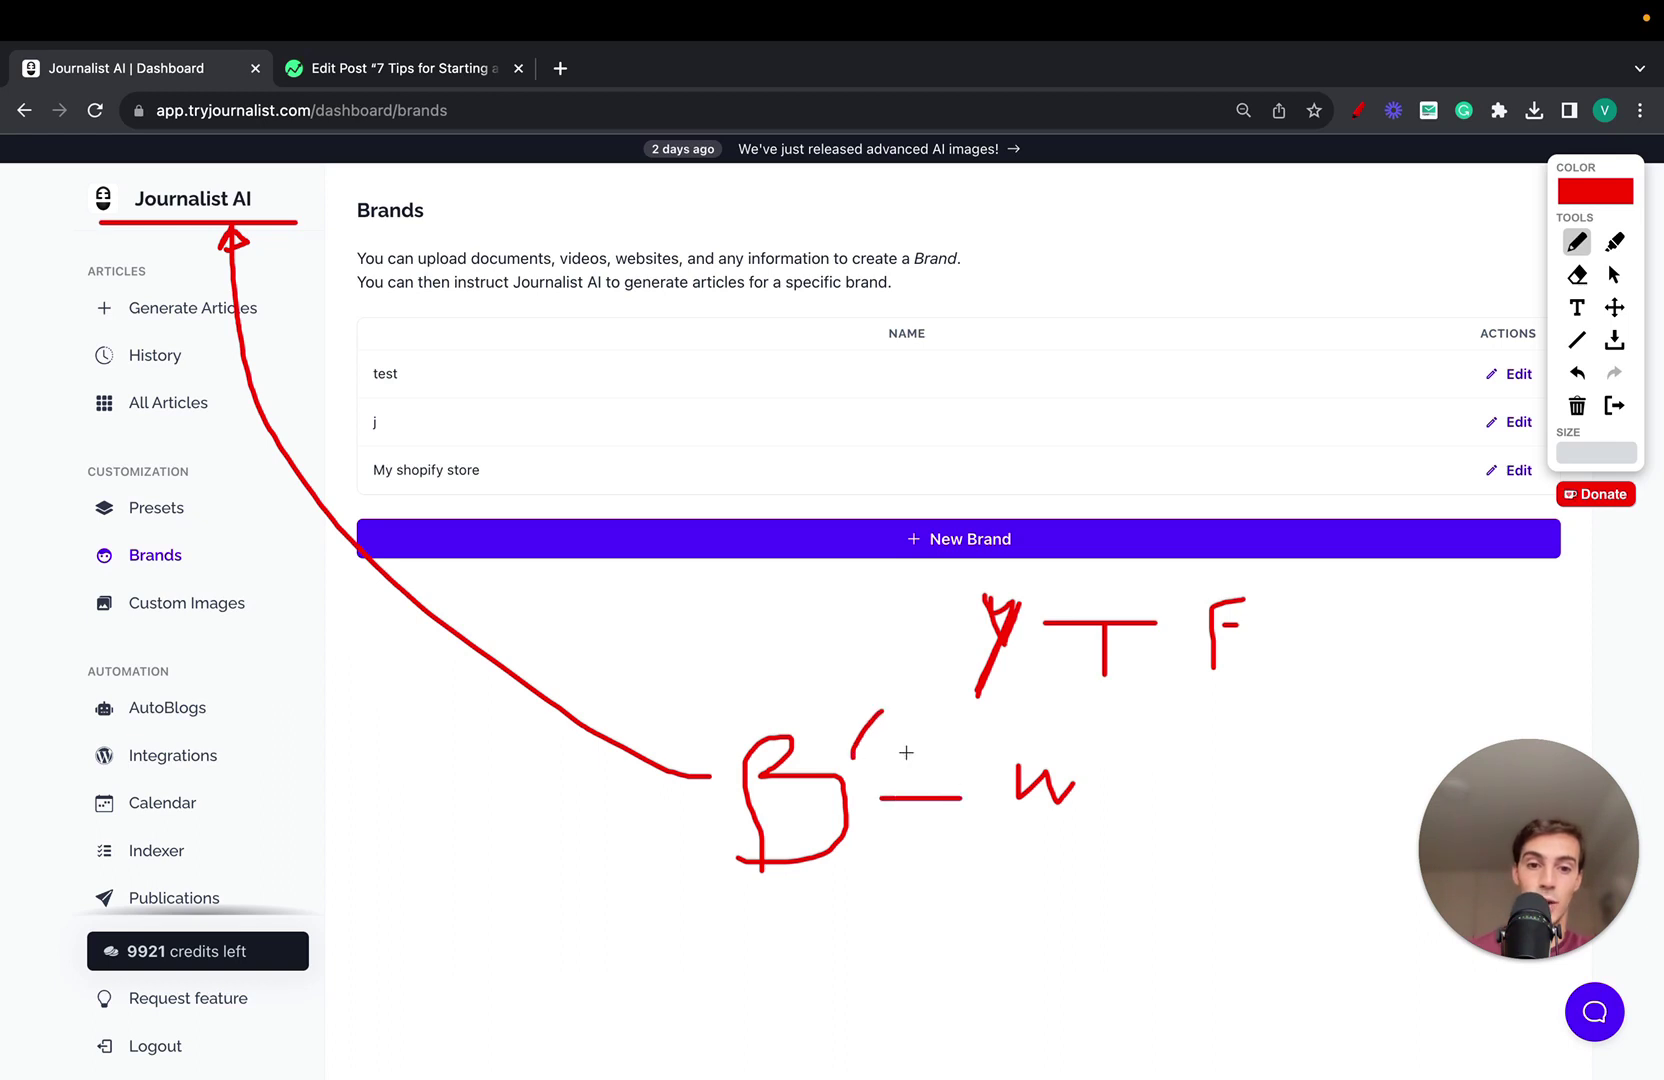
{"action": "mouse_move", "coordinate": [898, 747]}
{"action": "left_mouse_down"}
{"action": "mouse_move", "coordinate": [1045, 711]}
{"action": "mouse_move", "coordinate": [1158, 711]}
{"action": "left_mouse_up"}
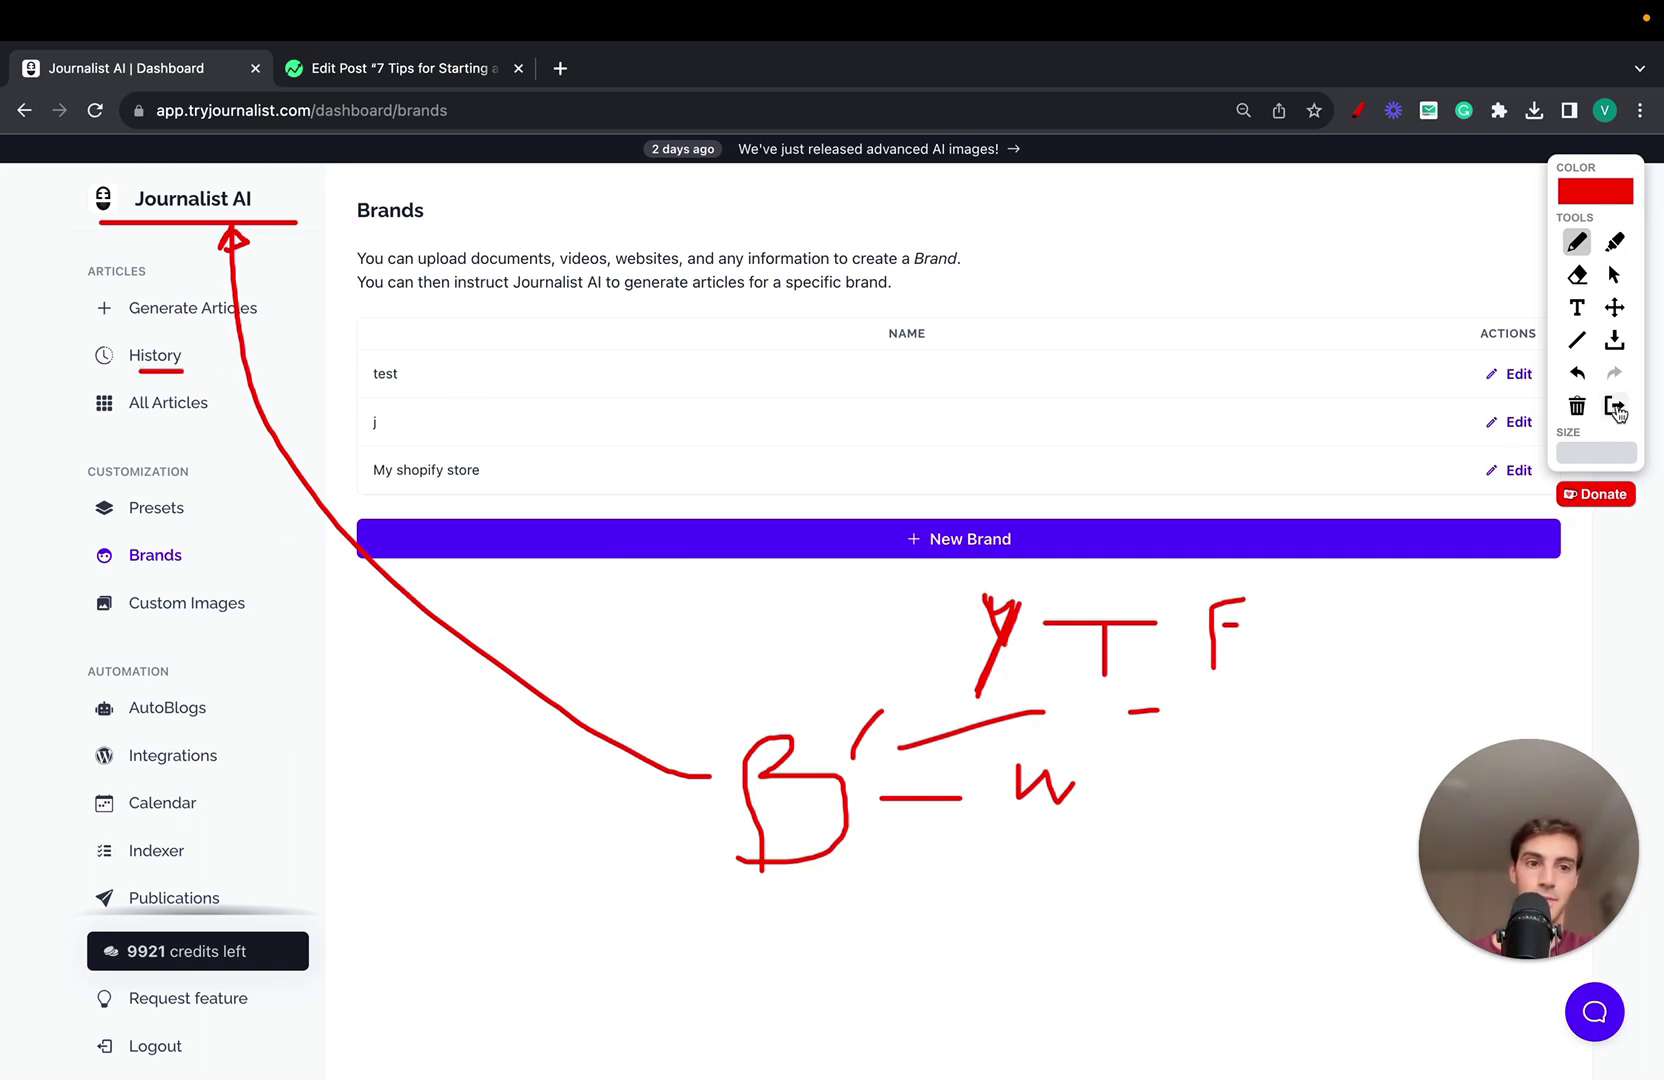
{"action": "left_click", "coordinate": [1615, 407]}
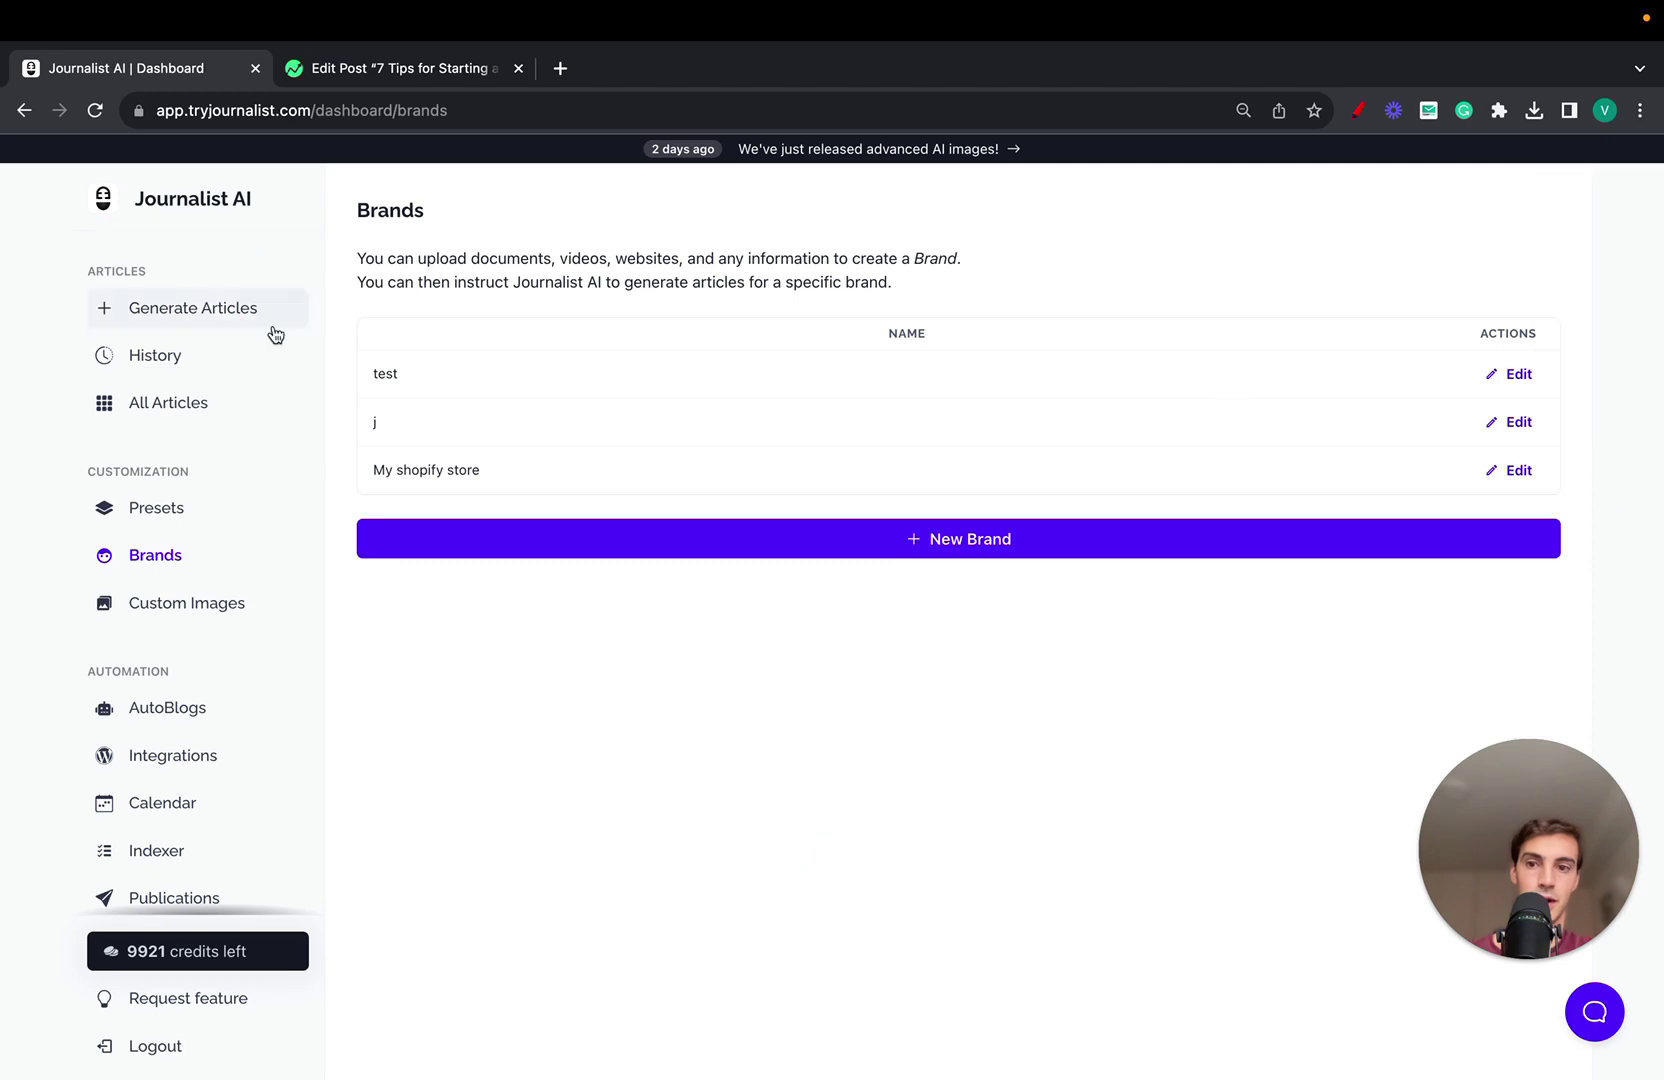
Open the third batch in the article history, examine its "7 Tips for Starting a Garden as a Newbie" article and return to the history.
{"action": "left_click", "coordinate": [194, 373]}
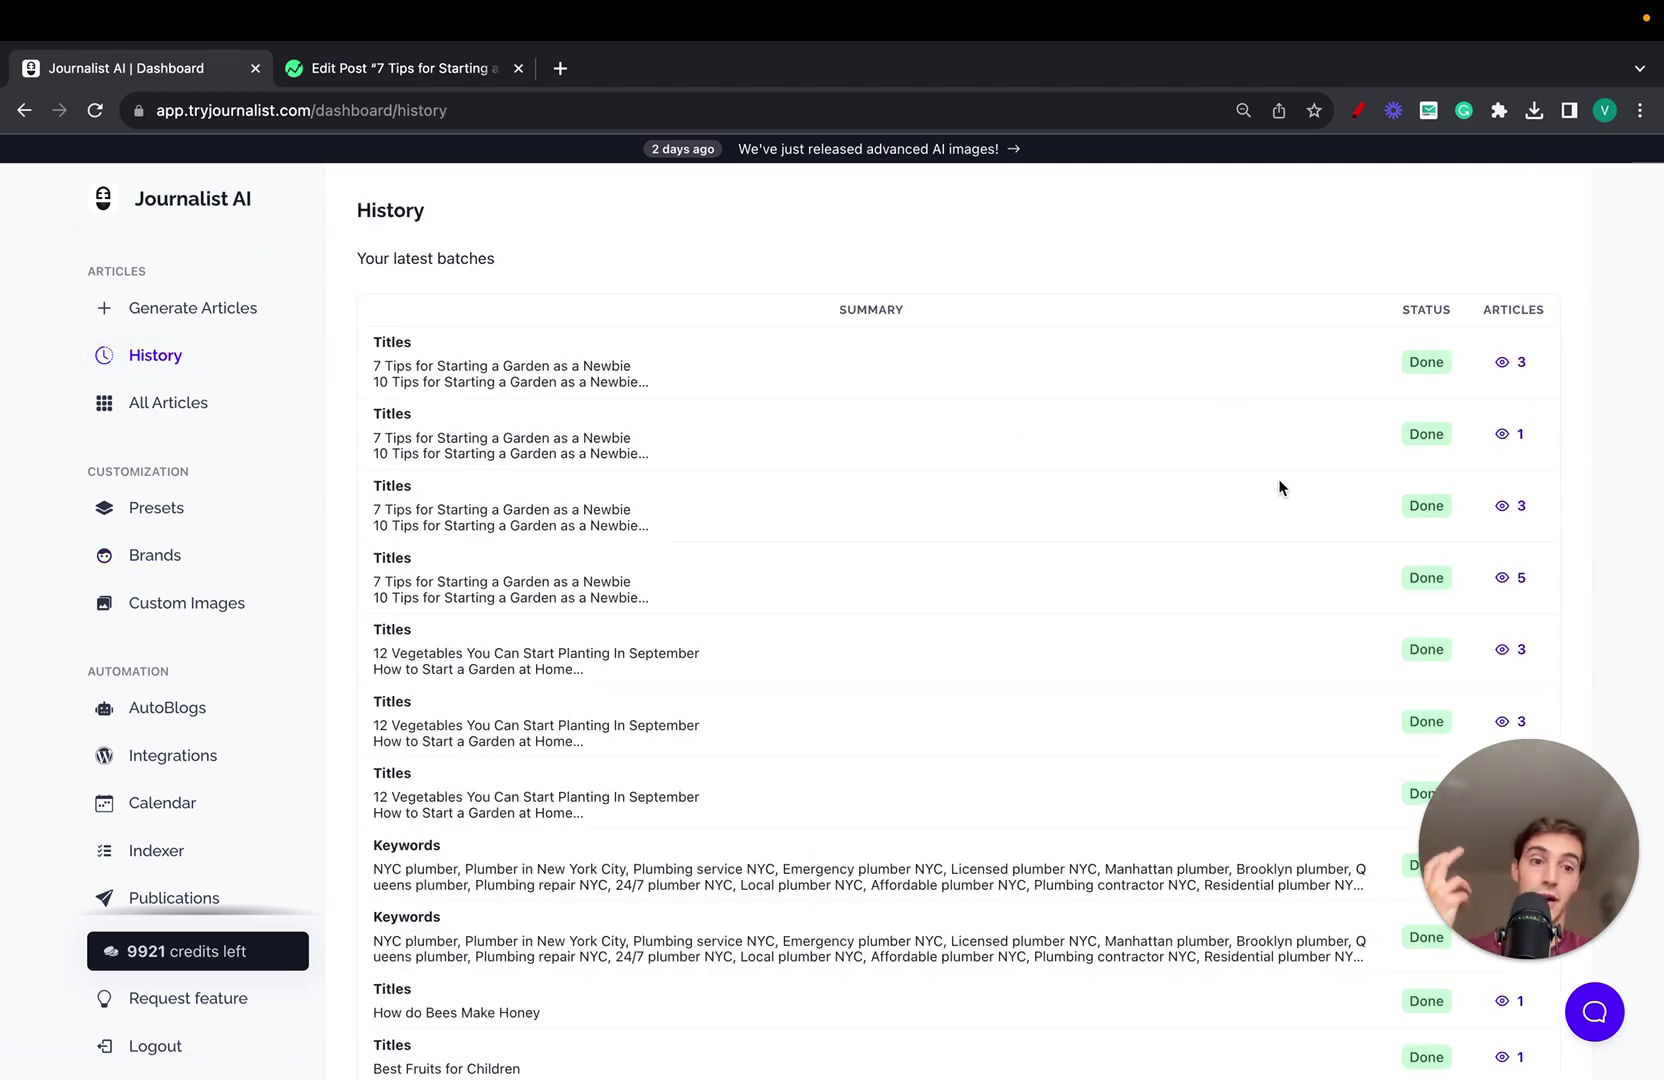
{"action": "left_click", "coordinate": [1523, 507]}
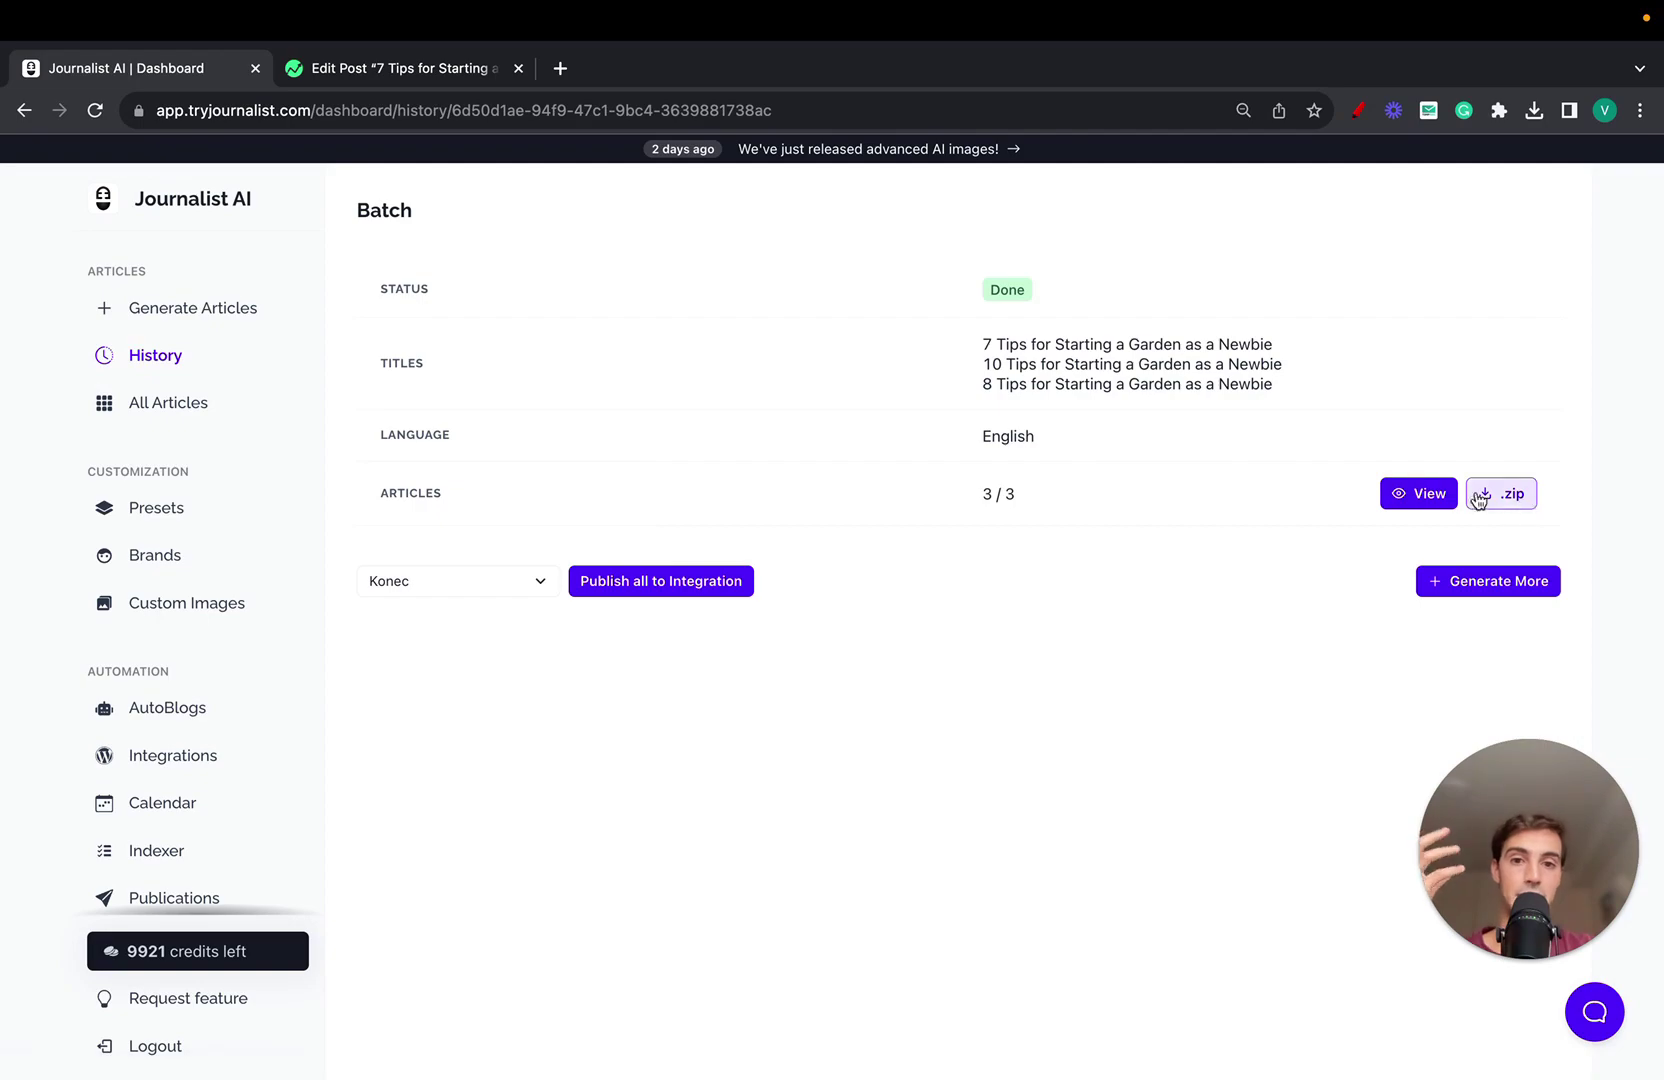
{"action": "left_click", "coordinate": [1426, 494]}
{"action": "scroll", "coordinate": [777, 660], "scroll_direction": "down", "scroll_amount": 7}
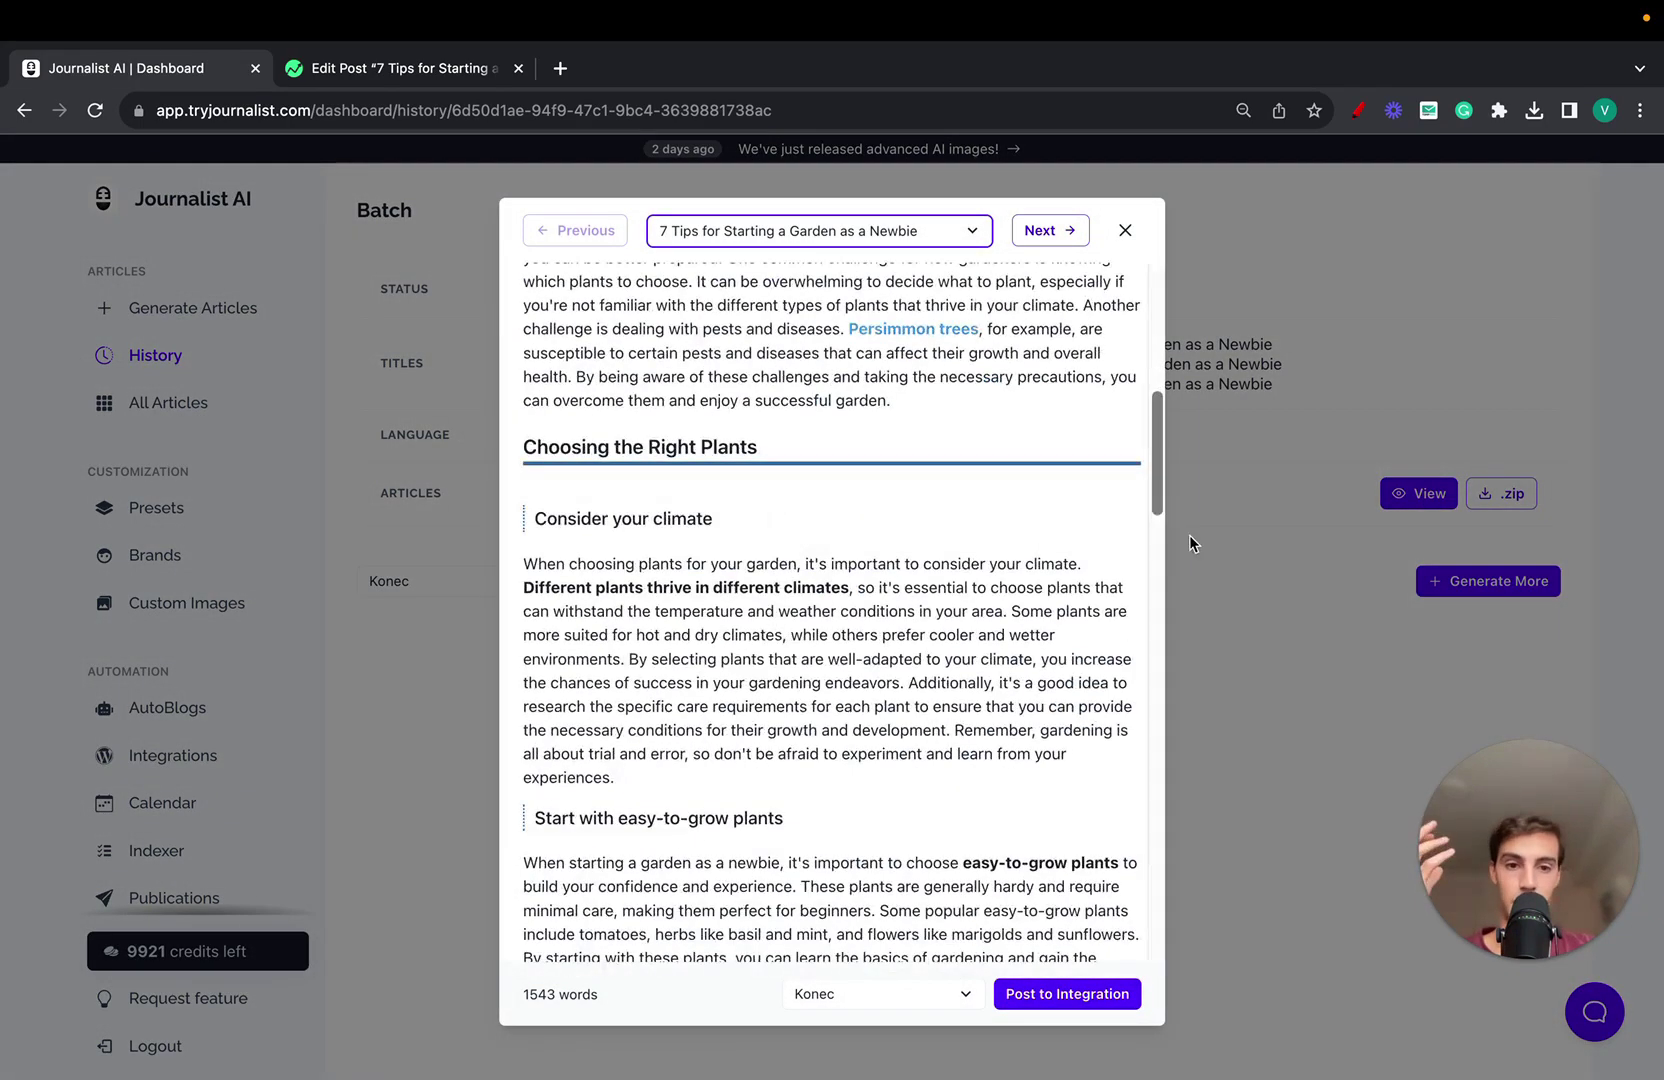
{"action": "left_click", "coordinate": [1192, 546]}
{"action": "left_click", "coordinate": [152, 356]}
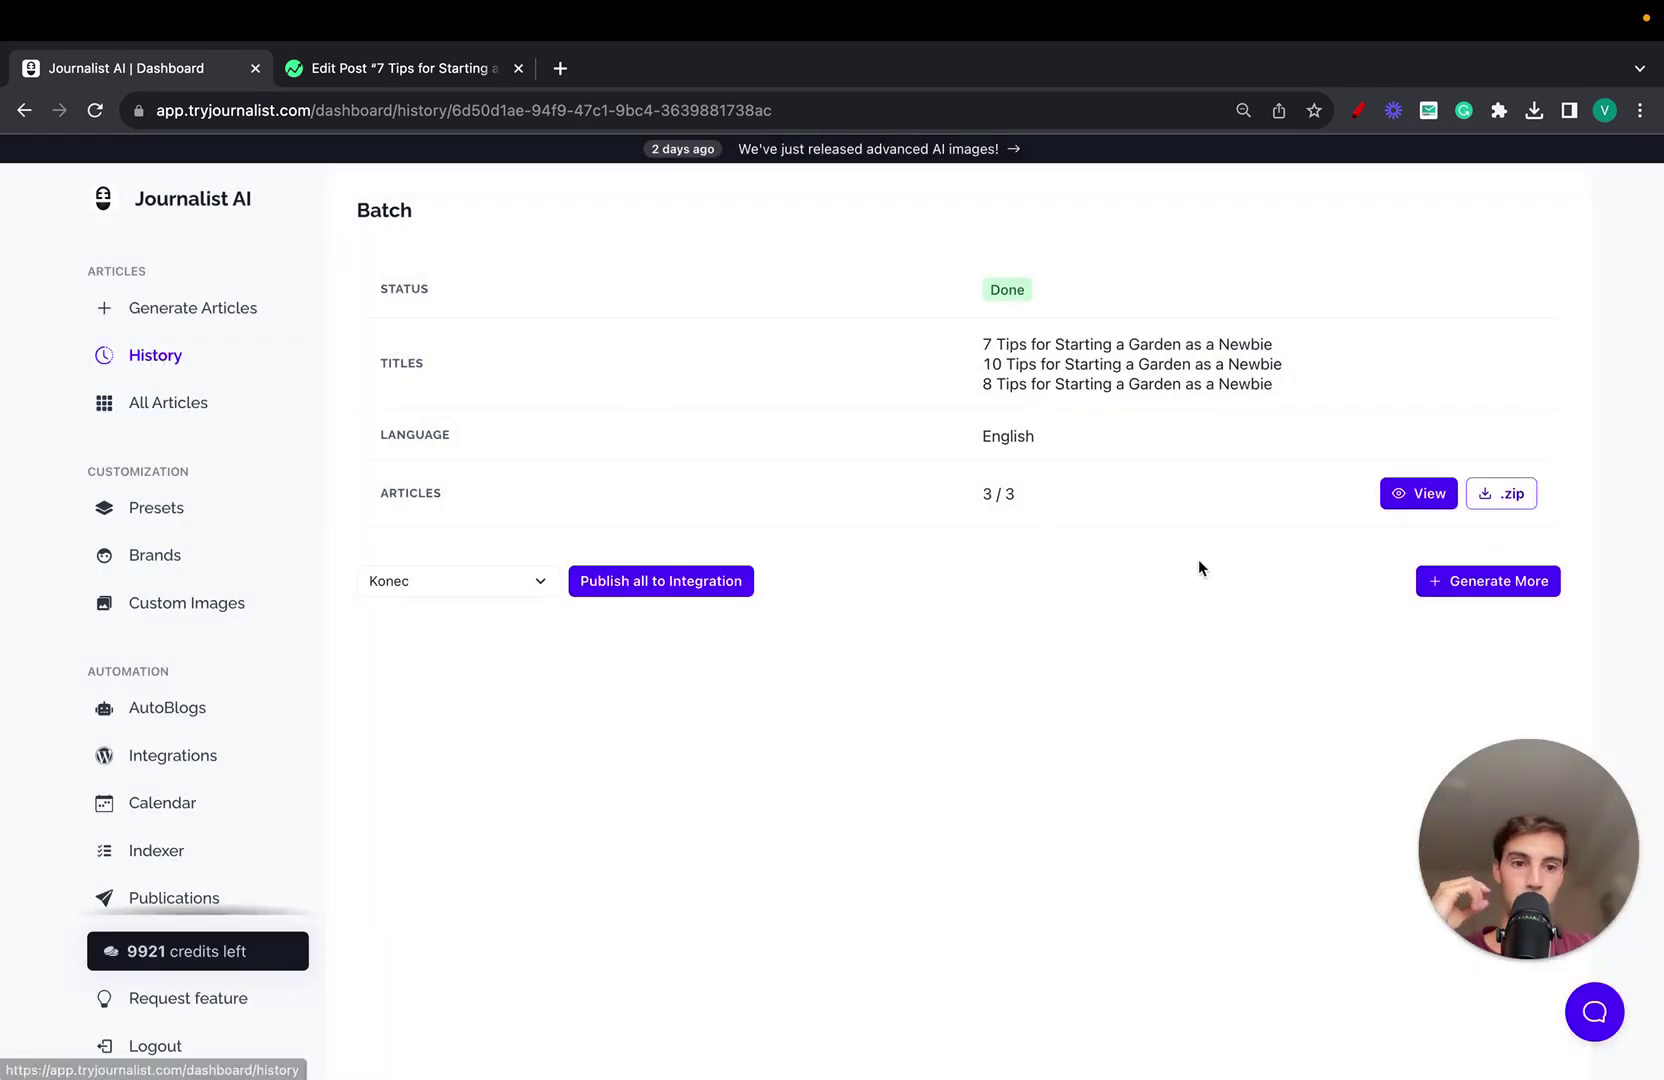
Open the fourth batch and examine its "7 Tips for Starting a Garden as a Newbie" article from title to embedded video, then close the article.
{"action": "left_click", "coordinate": [1506, 577]}
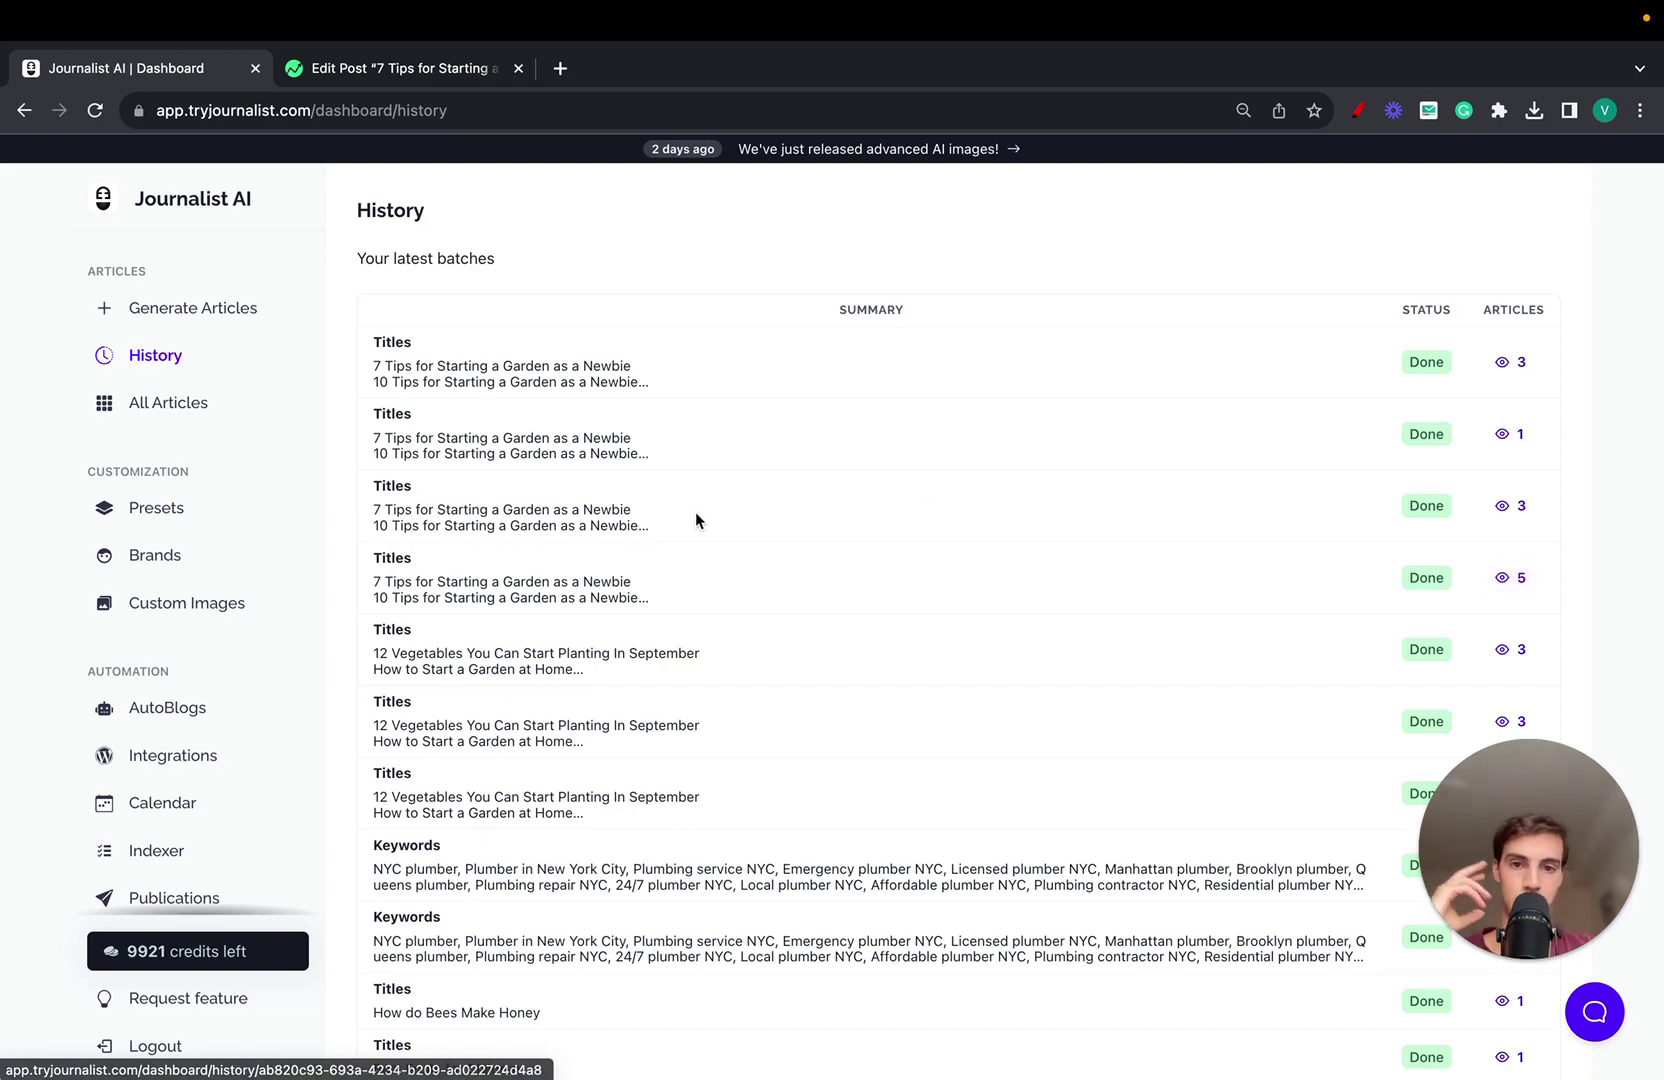
{"action": "left_click", "coordinate": [1425, 497]}
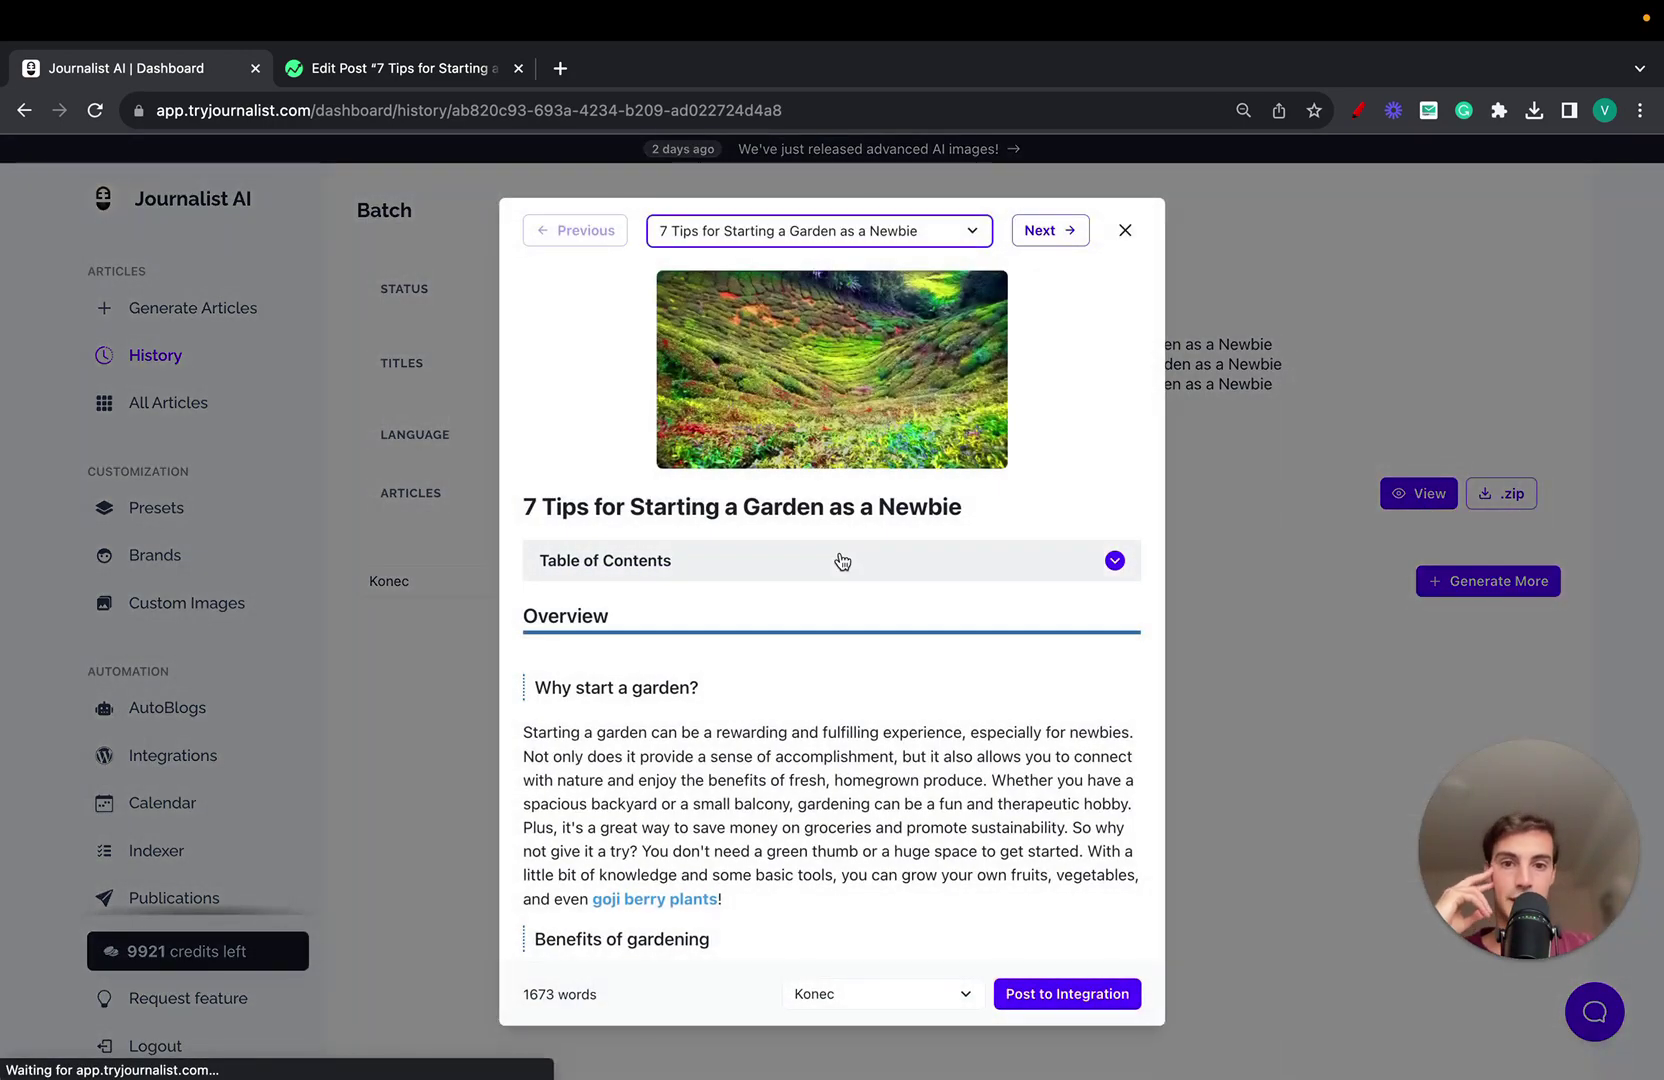
{"action": "scroll", "coordinate": [840, 560], "scroll_direction": "down", "scroll_amount": 4}
{"action": "scroll", "coordinate": [843, 560], "scroll_direction": "down", "scroll_amount": 5}
{"action": "scroll", "coordinate": [840, 555], "scroll_direction": "up", "scroll_amount": 10}
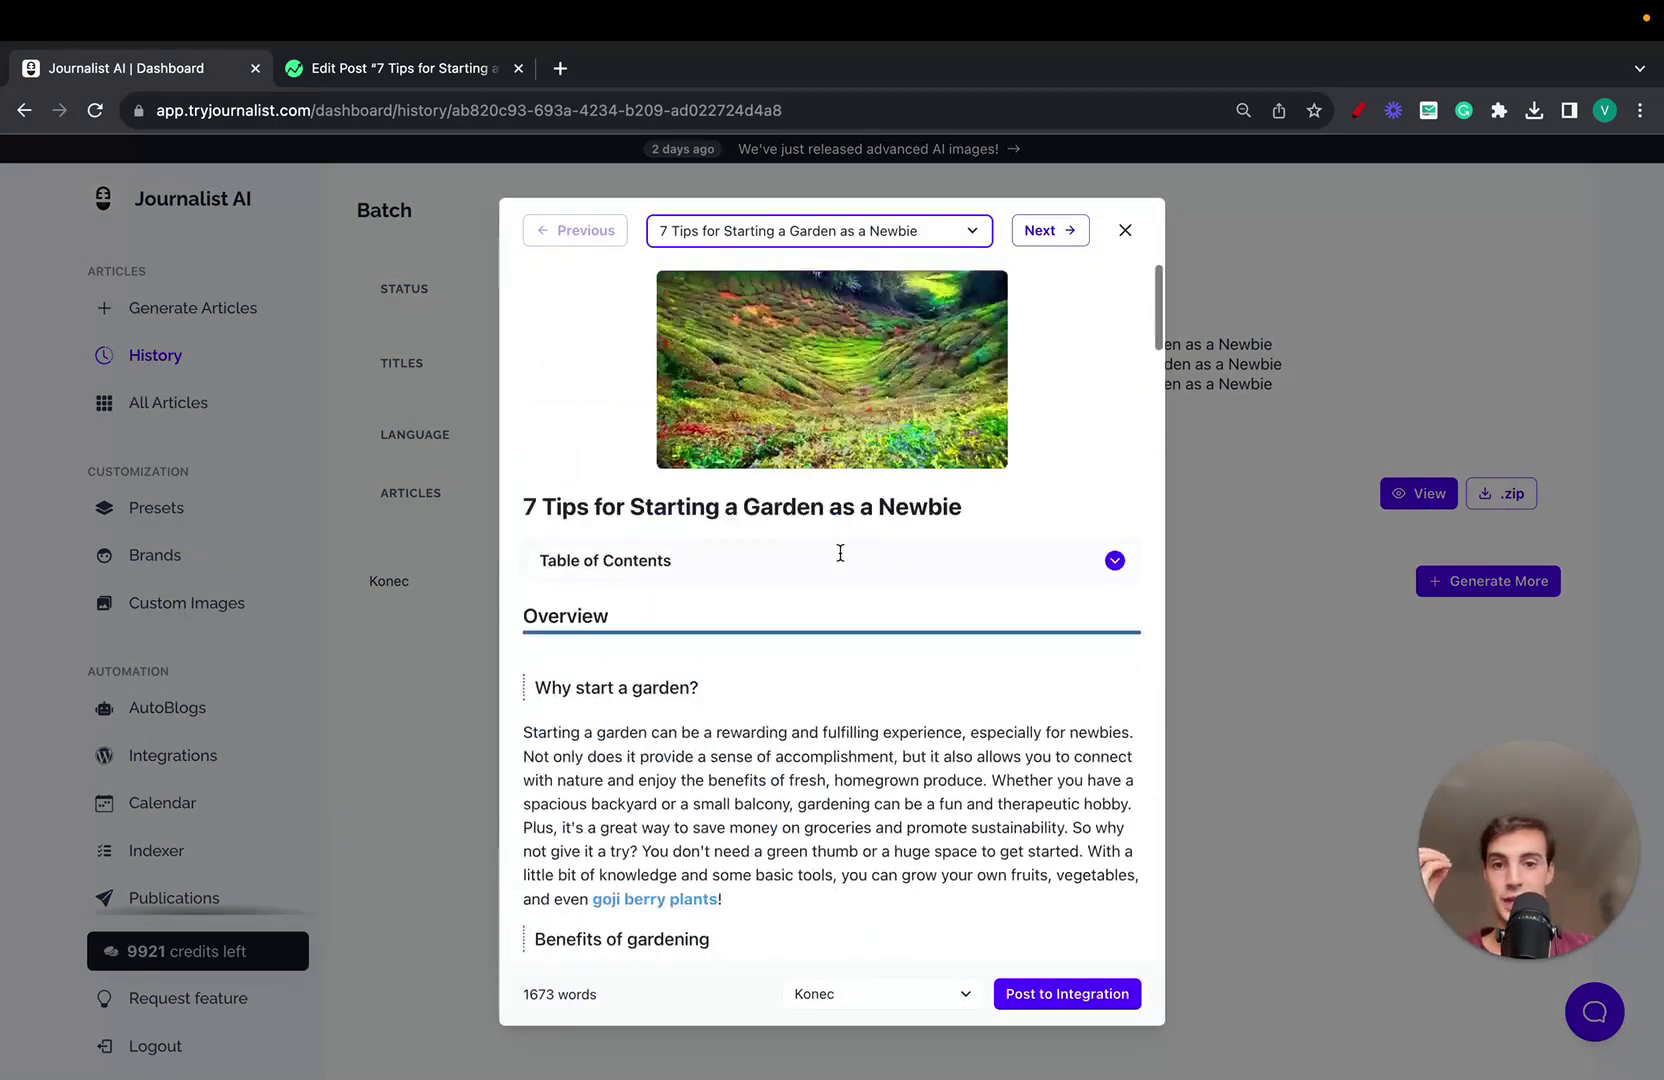
{"action": "left_click_drag", "start_coordinate": [577, 506], "coordinate": [938, 505]}
{"action": "triple_click", "coordinate": [938, 505]}
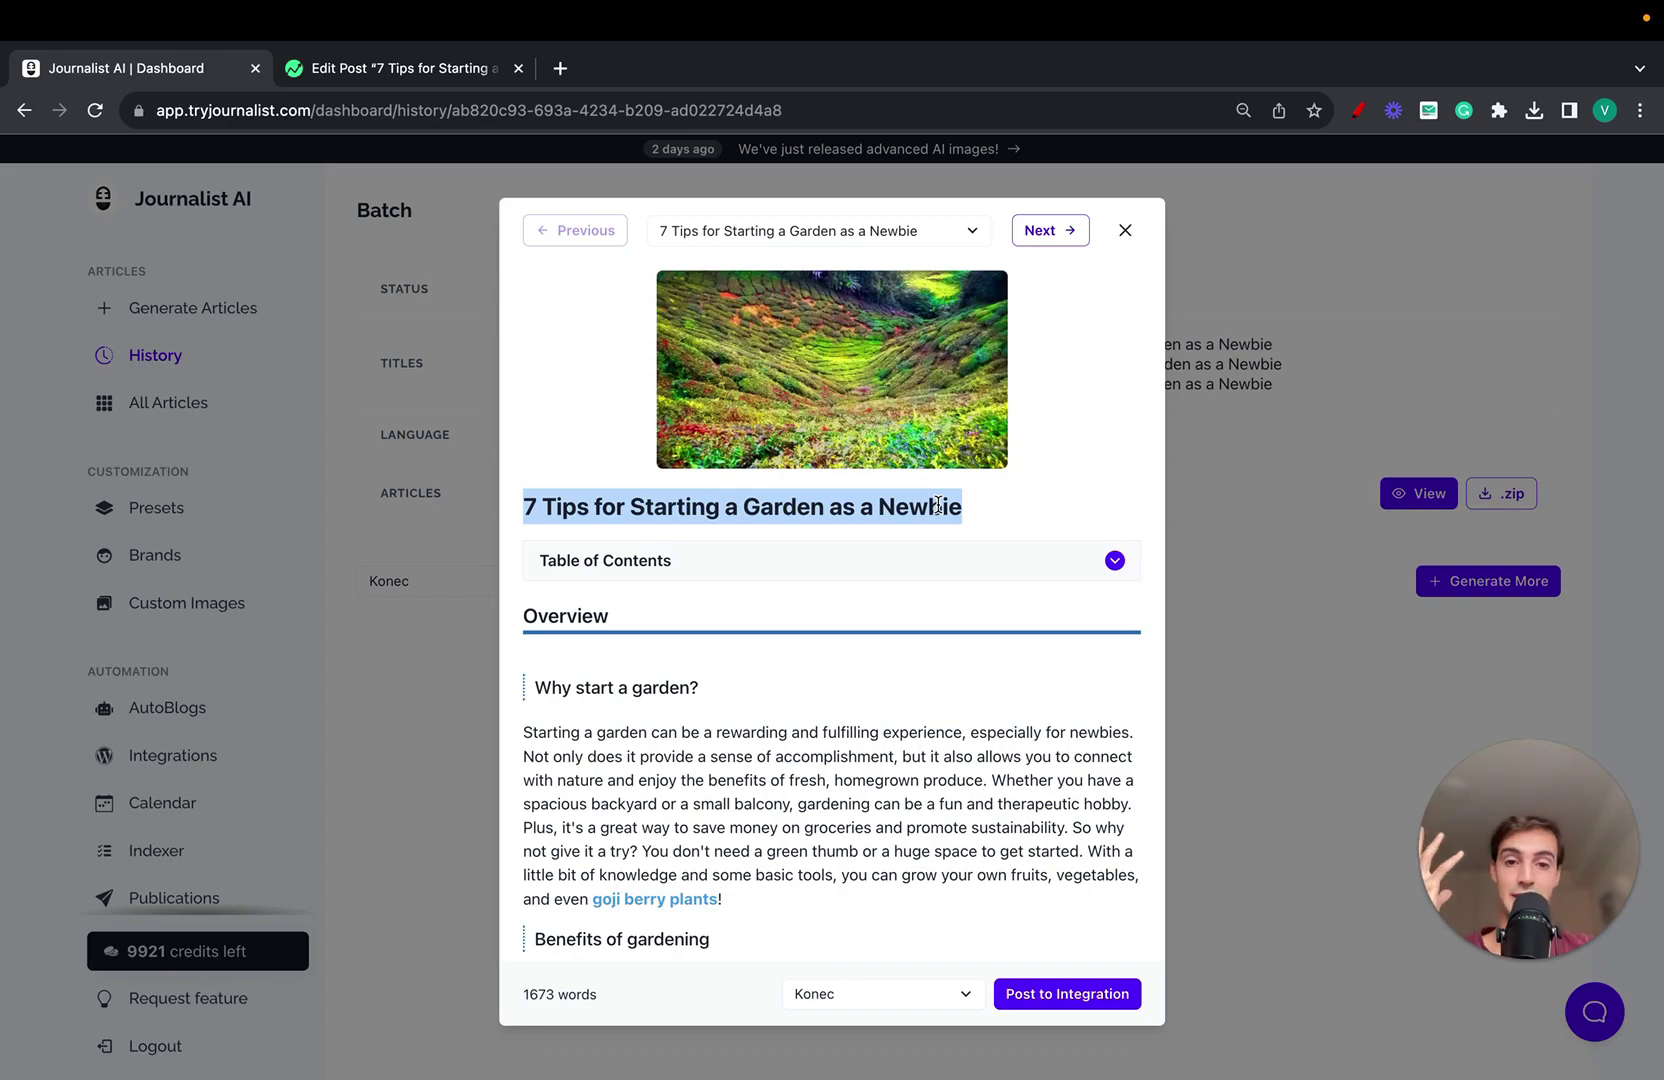
{"action": "scroll", "coordinate": [938, 505], "scroll_direction": "down", "scroll_amount": 20}
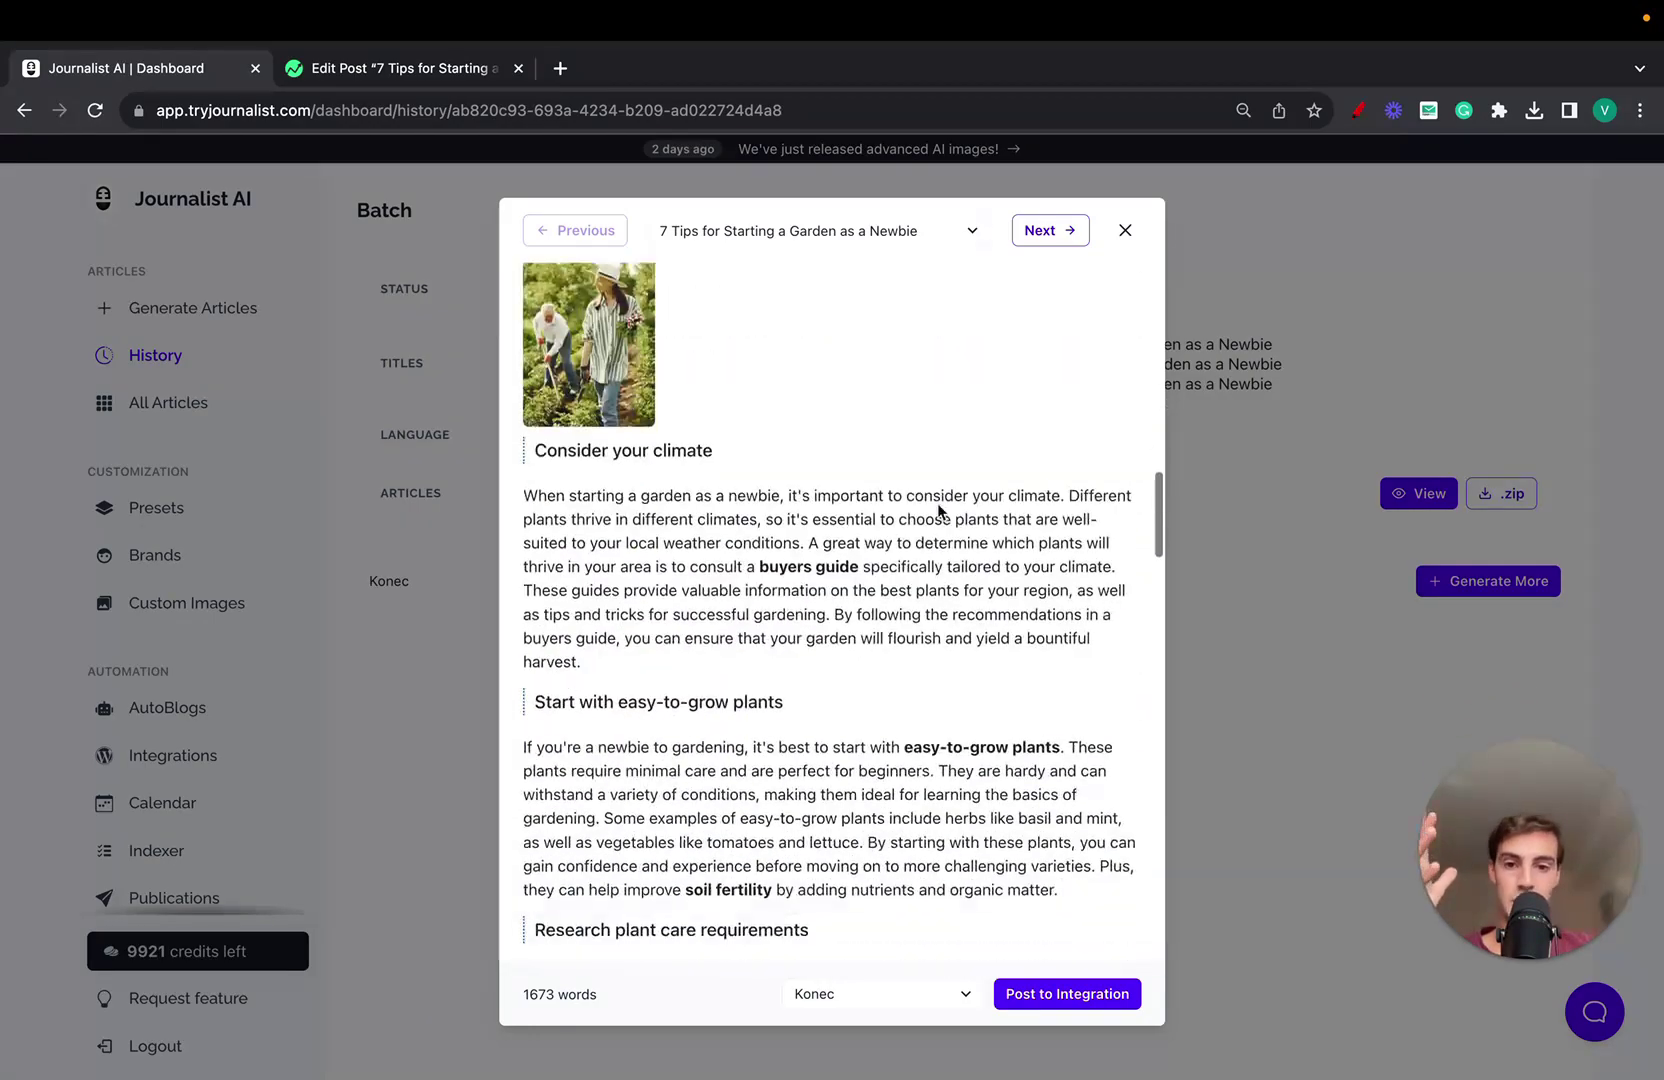
{"action": "scroll", "coordinate": [938, 512], "scroll_direction": "down", "scroll_amount": 20}
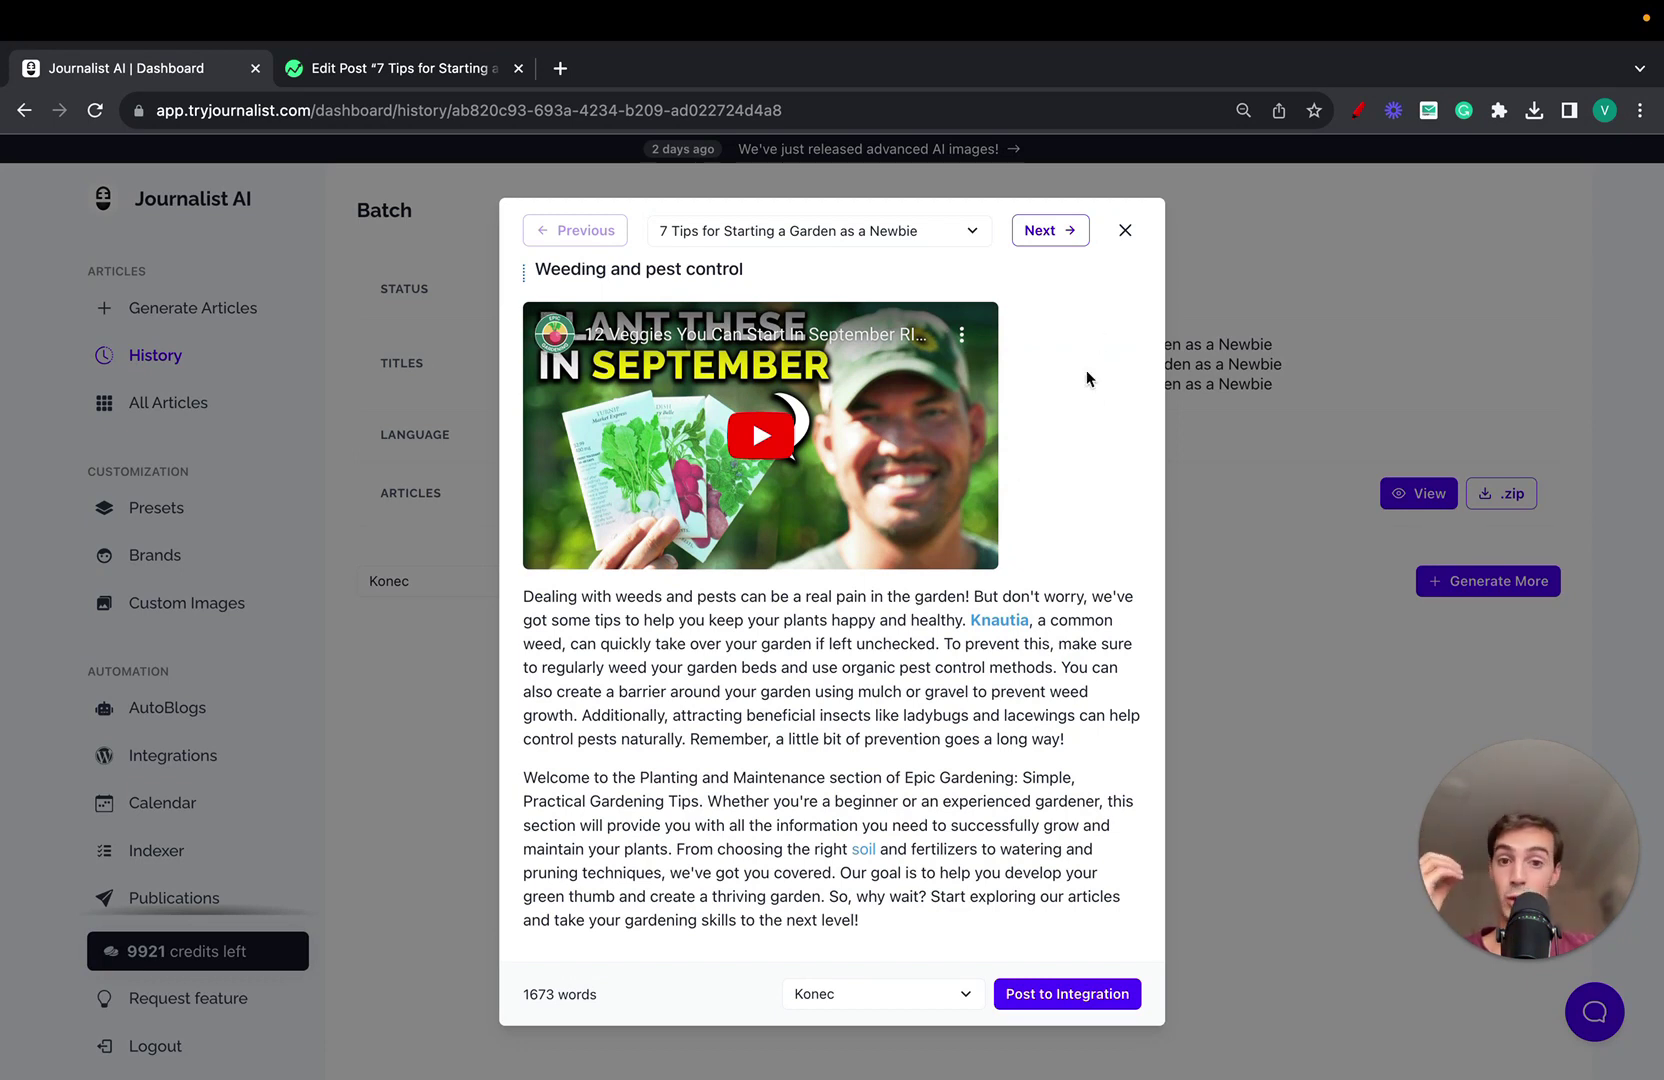
{"action": "scroll", "coordinate": [1086, 370], "scroll_direction": "up", "scroll_amount": 1}
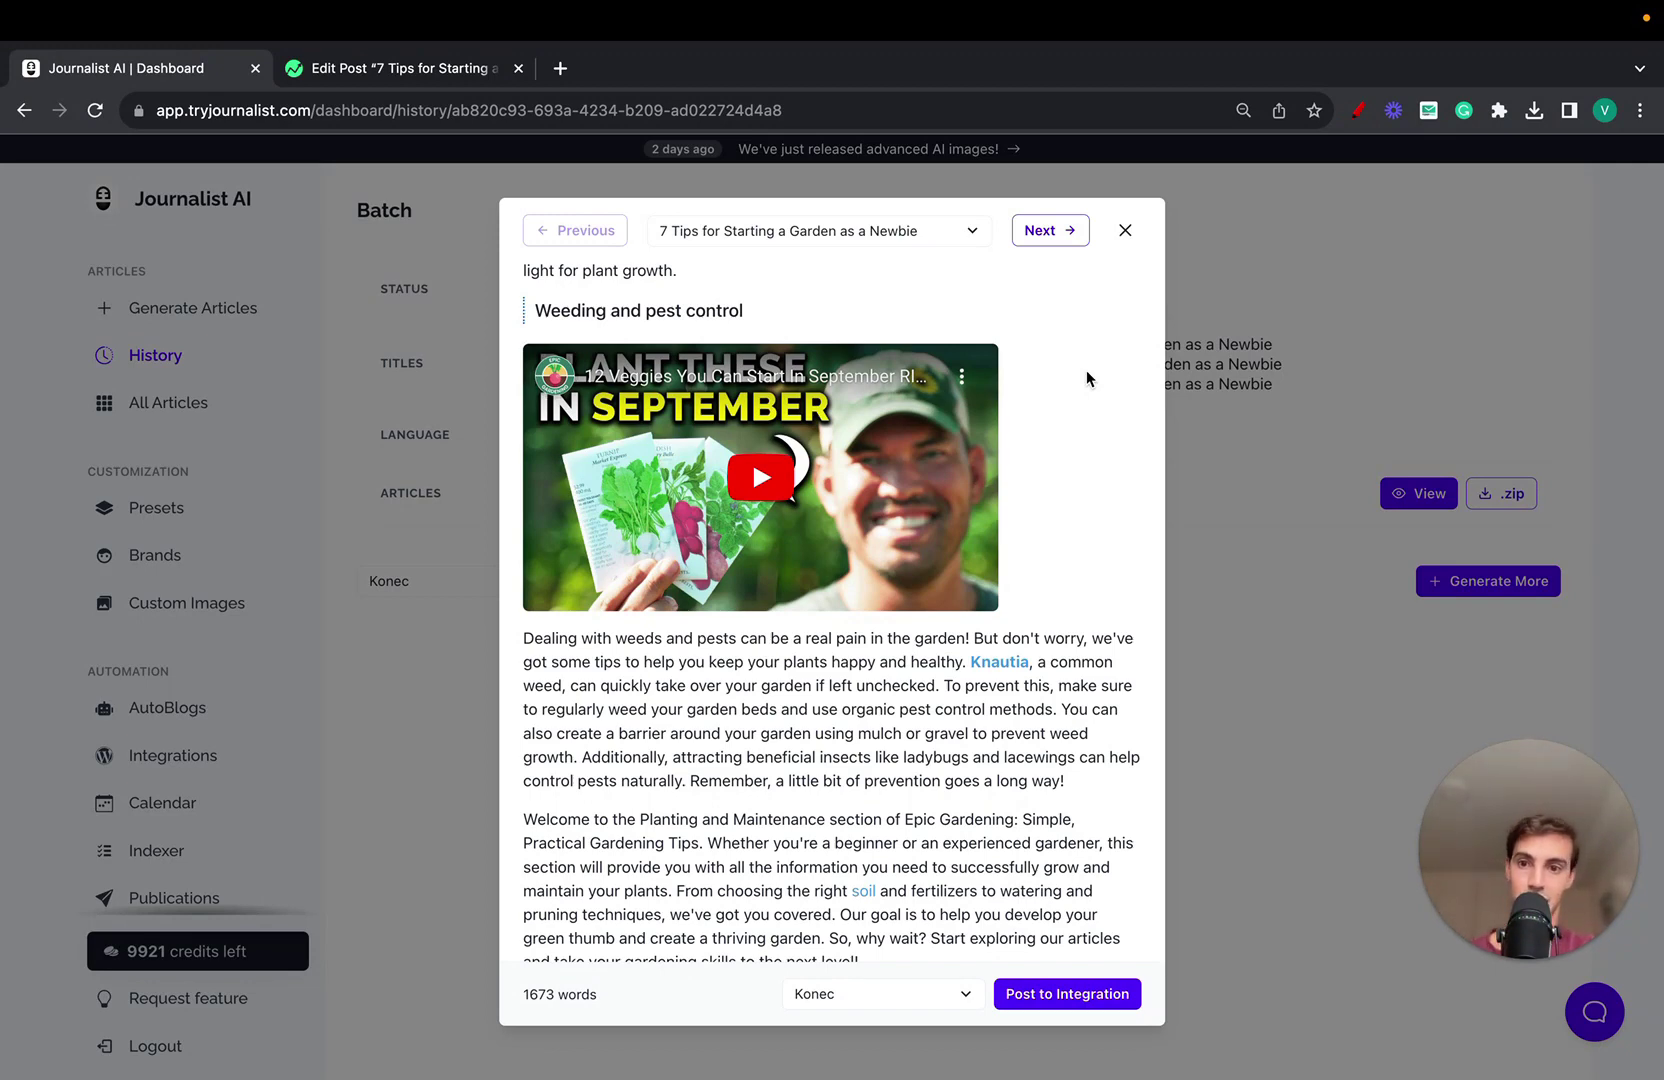
{"action": "left_click", "coordinate": [1125, 230]}
View the Brands page and open the "wp" AutoBlog for editing.
{"action": "left_click", "coordinate": [241, 564]}
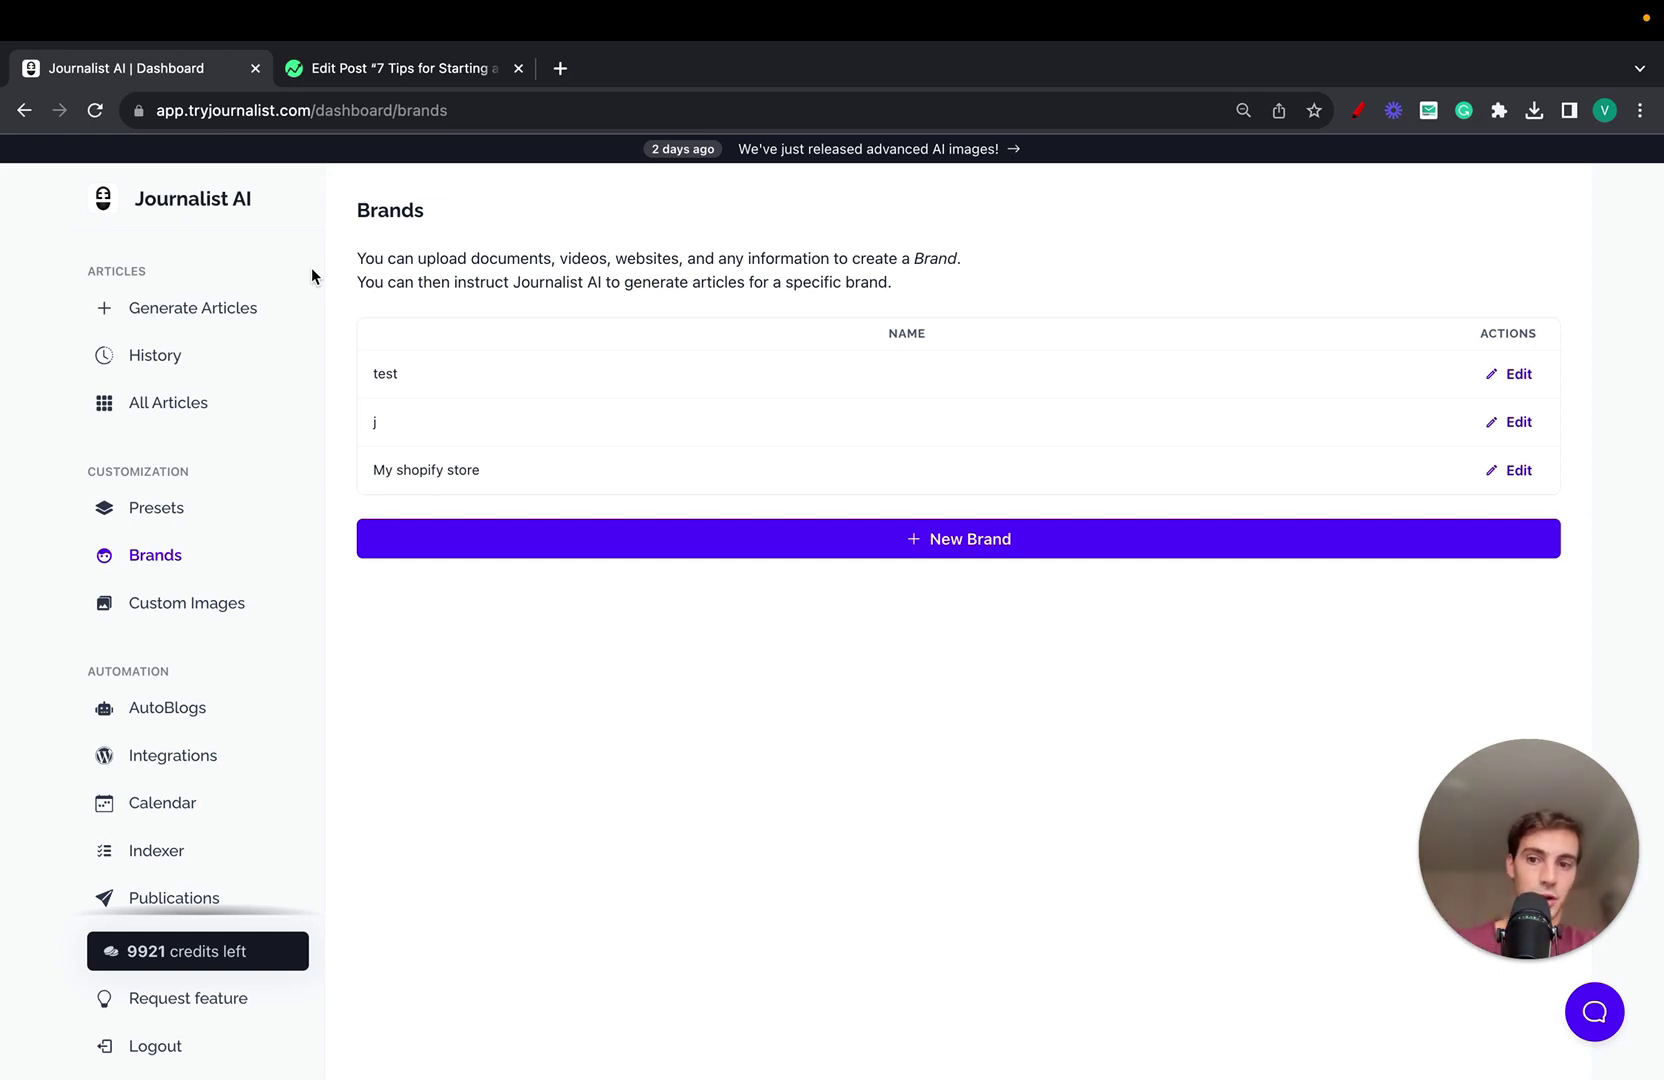
{"action": "left_click", "coordinate": [167, 709]}
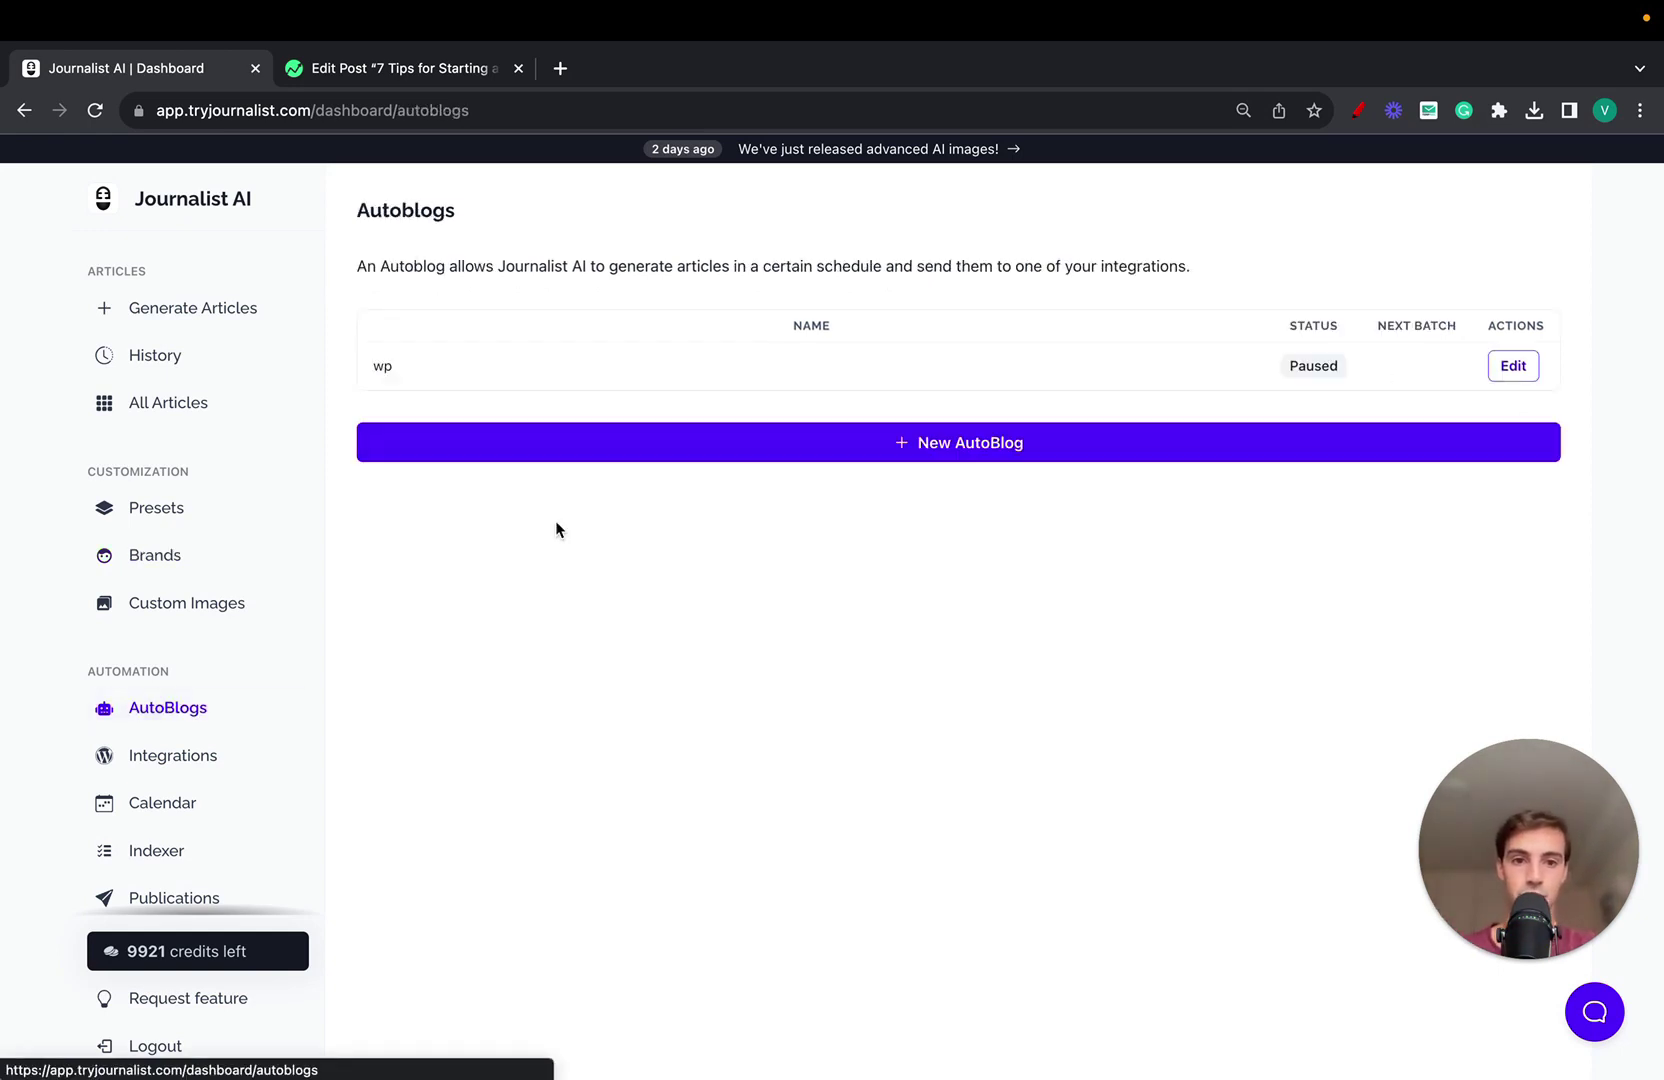
{"action": "left_click", "coordinate": [1508, 370]}
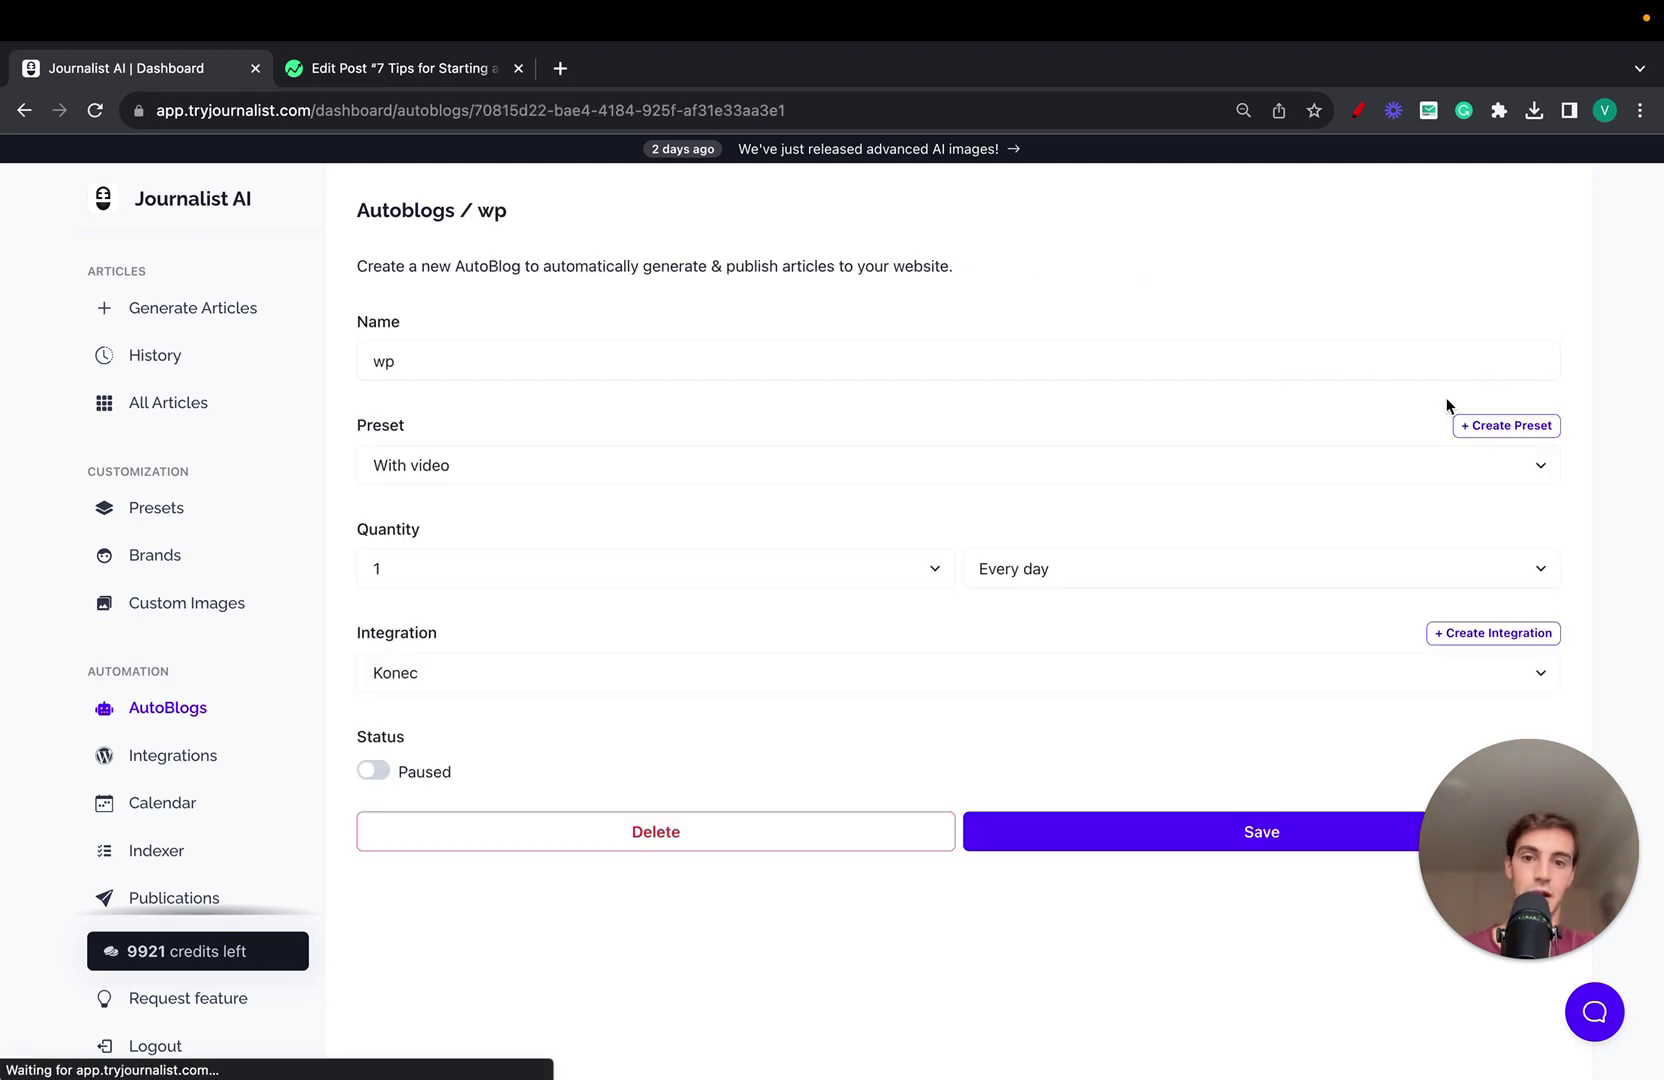
Check the preset choices for the "wp" AutoBlog, open a new preset form and examine its Base and Content settings.
{"action": "left_click", "coordinate": [602, 471]}
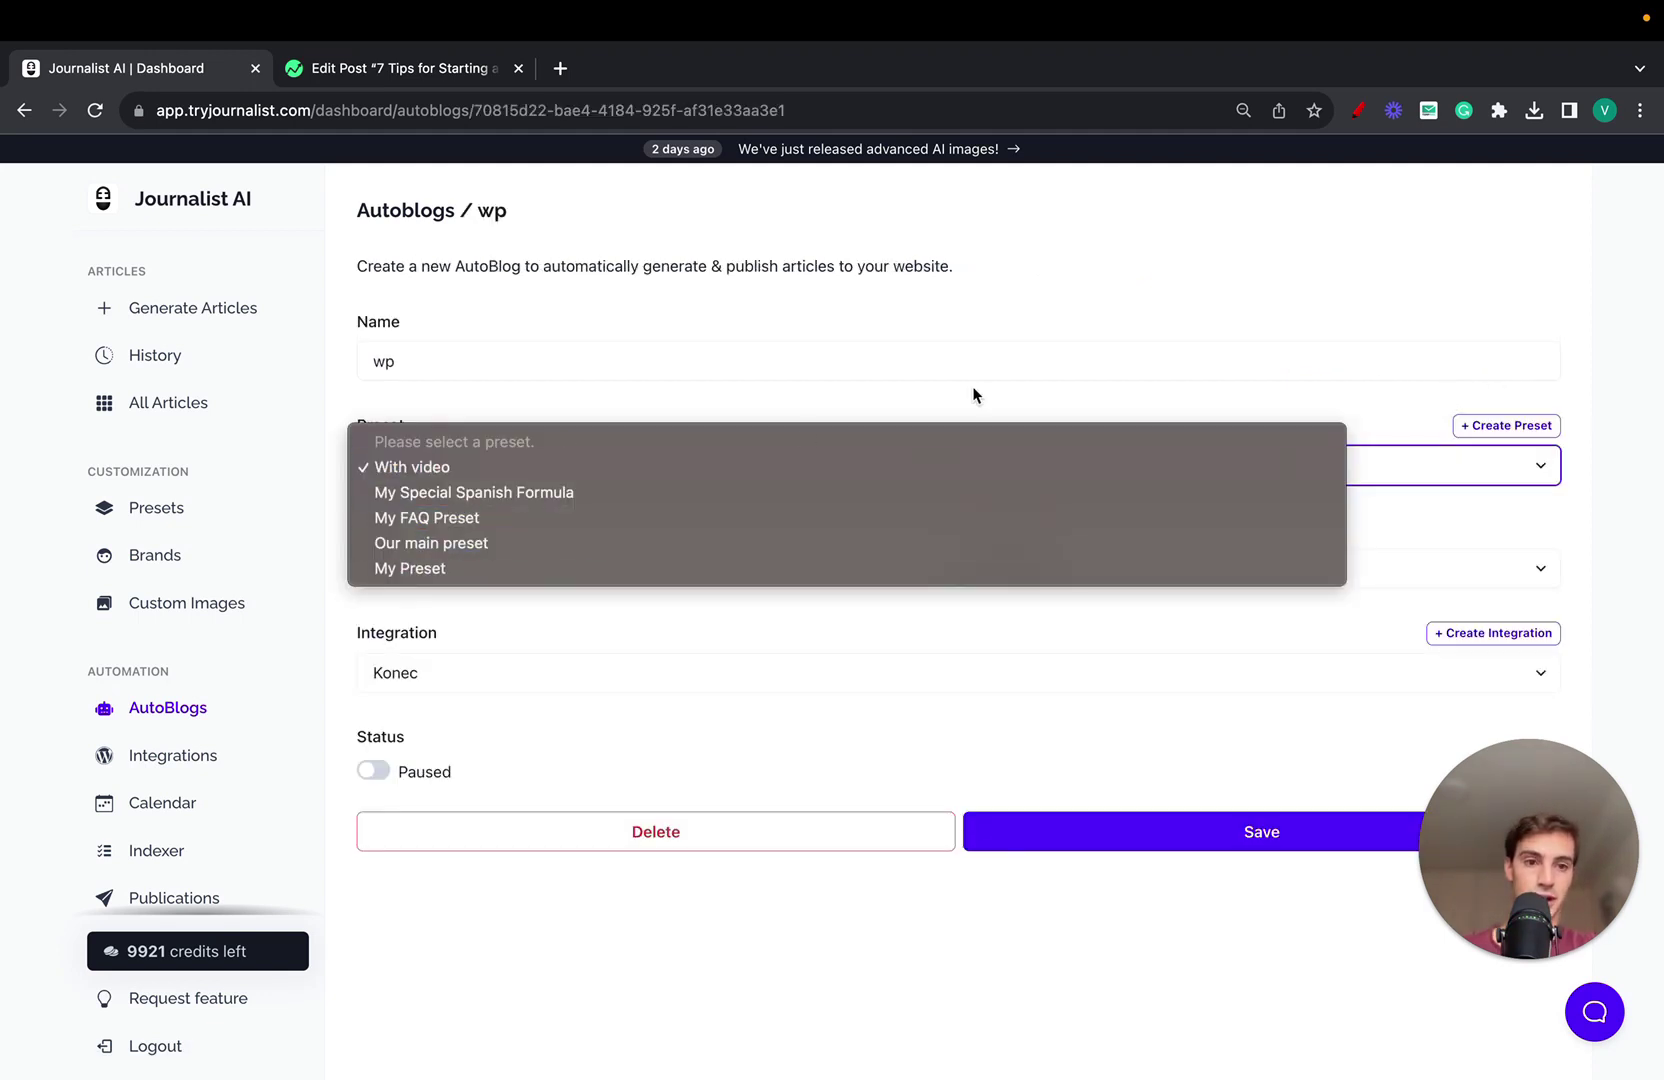
{"action": "left_click", "coordinate": [1443, 412]}
{"action": "left_click", "coordinate": [1507, 426]}
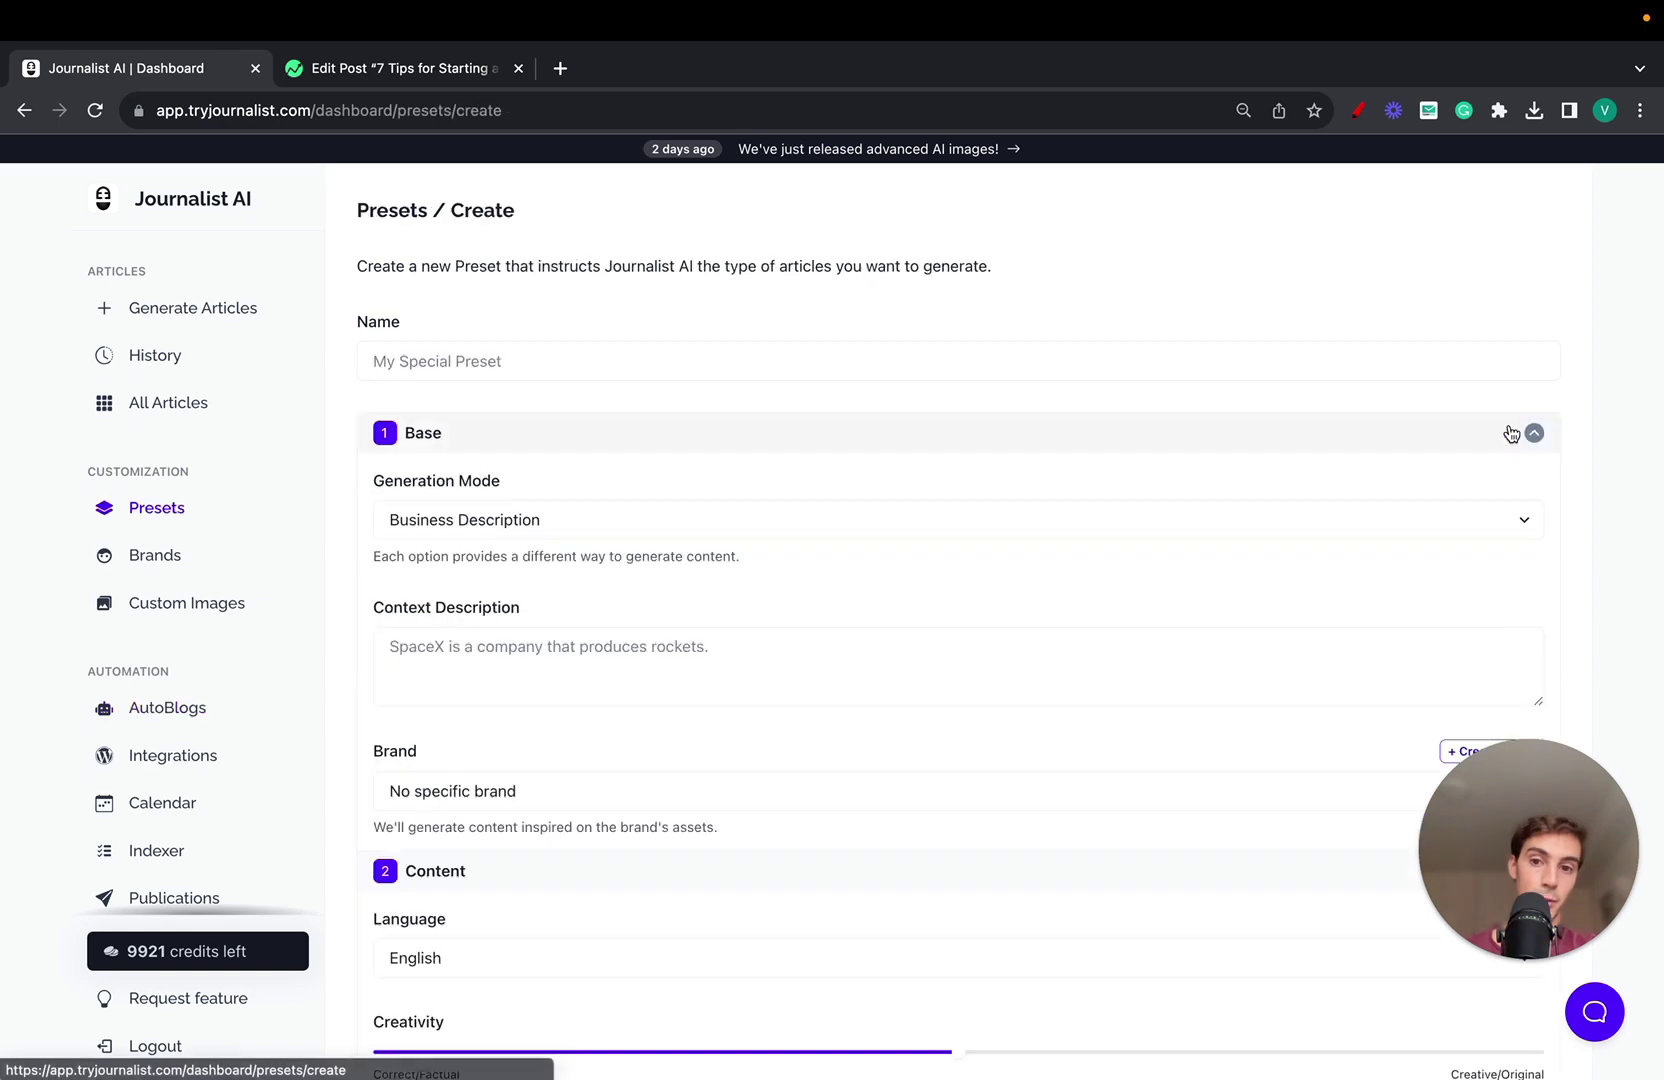
{"action": "scroll", "coordinate": [681, 600], "scroll_direction": "down", "scroll_amount": 2}
{"action": "scroll", "coordinate": [681, 600], "scroll_direction": "up", "scroll_amount": 1}
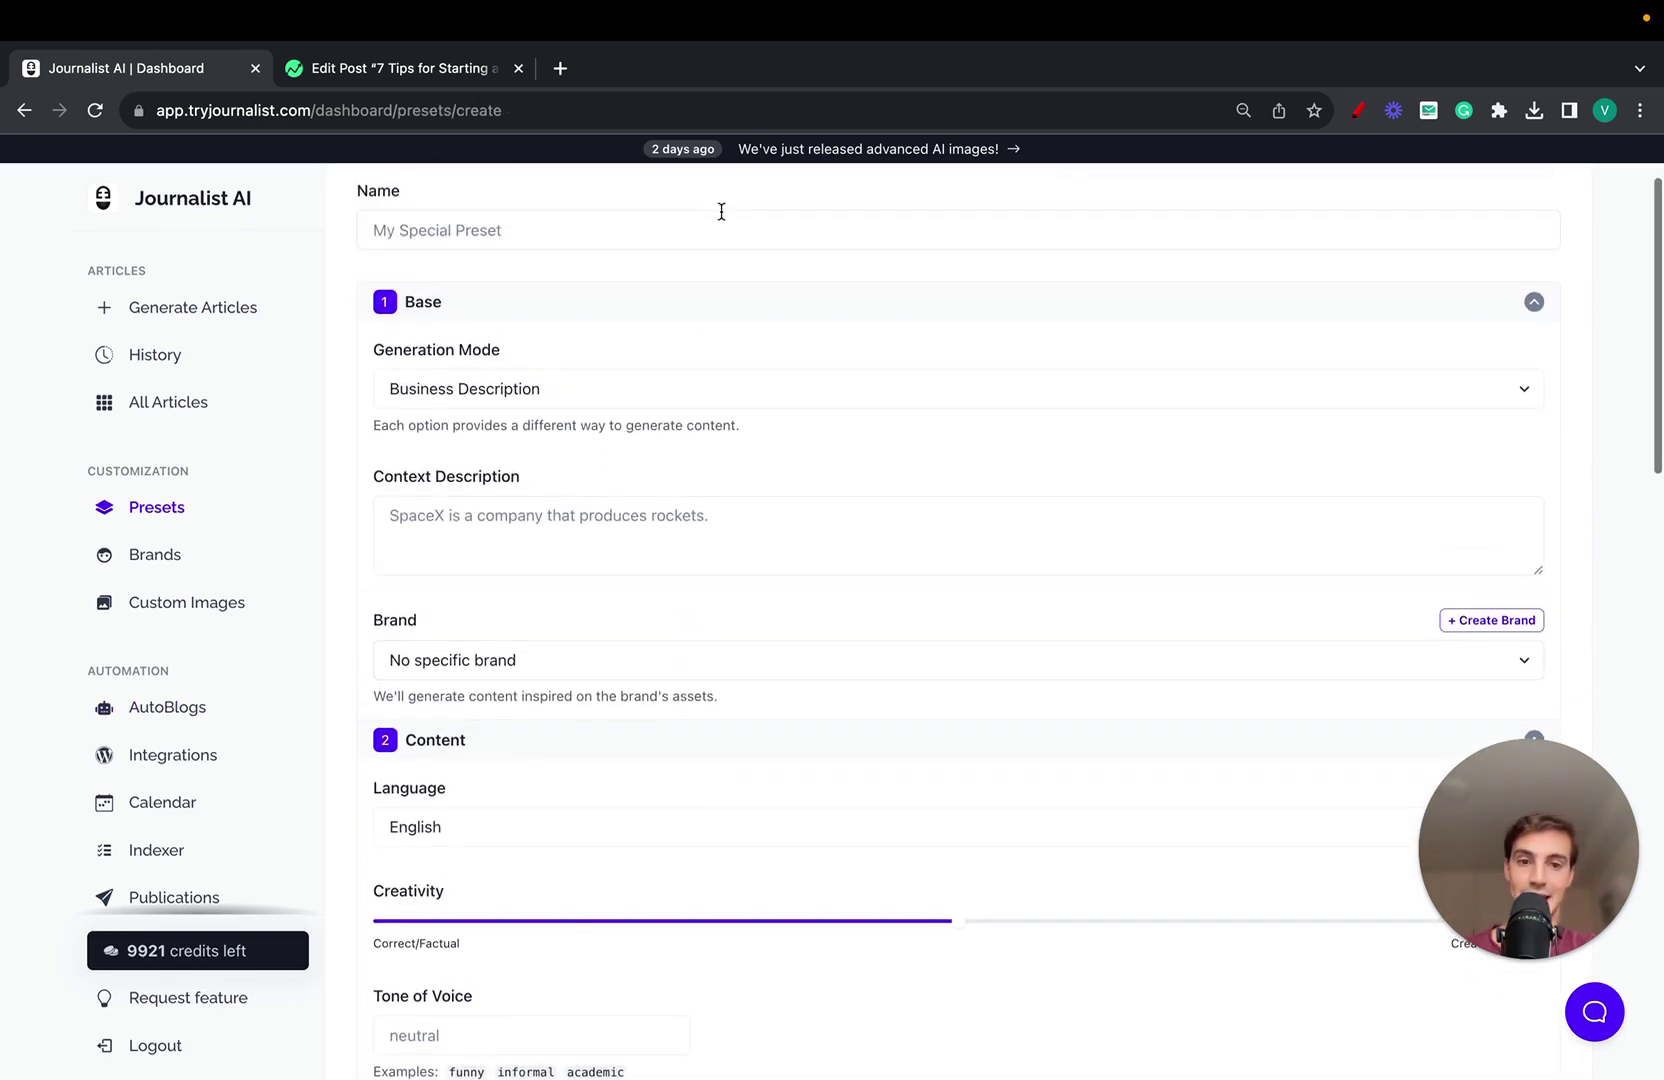
{"action": "scroll", "coordinate": [721, 212], "scroll_direction": "down", "scroll_amount": 3}
{"action": "scroll", "coordinate": [683, 371], "scroll_direction": "down", "scroll_amount": 3}
{"action": "scroll", "coordinate": [583, 576], "scroll_direction": "up", "scroll_amount": 5}
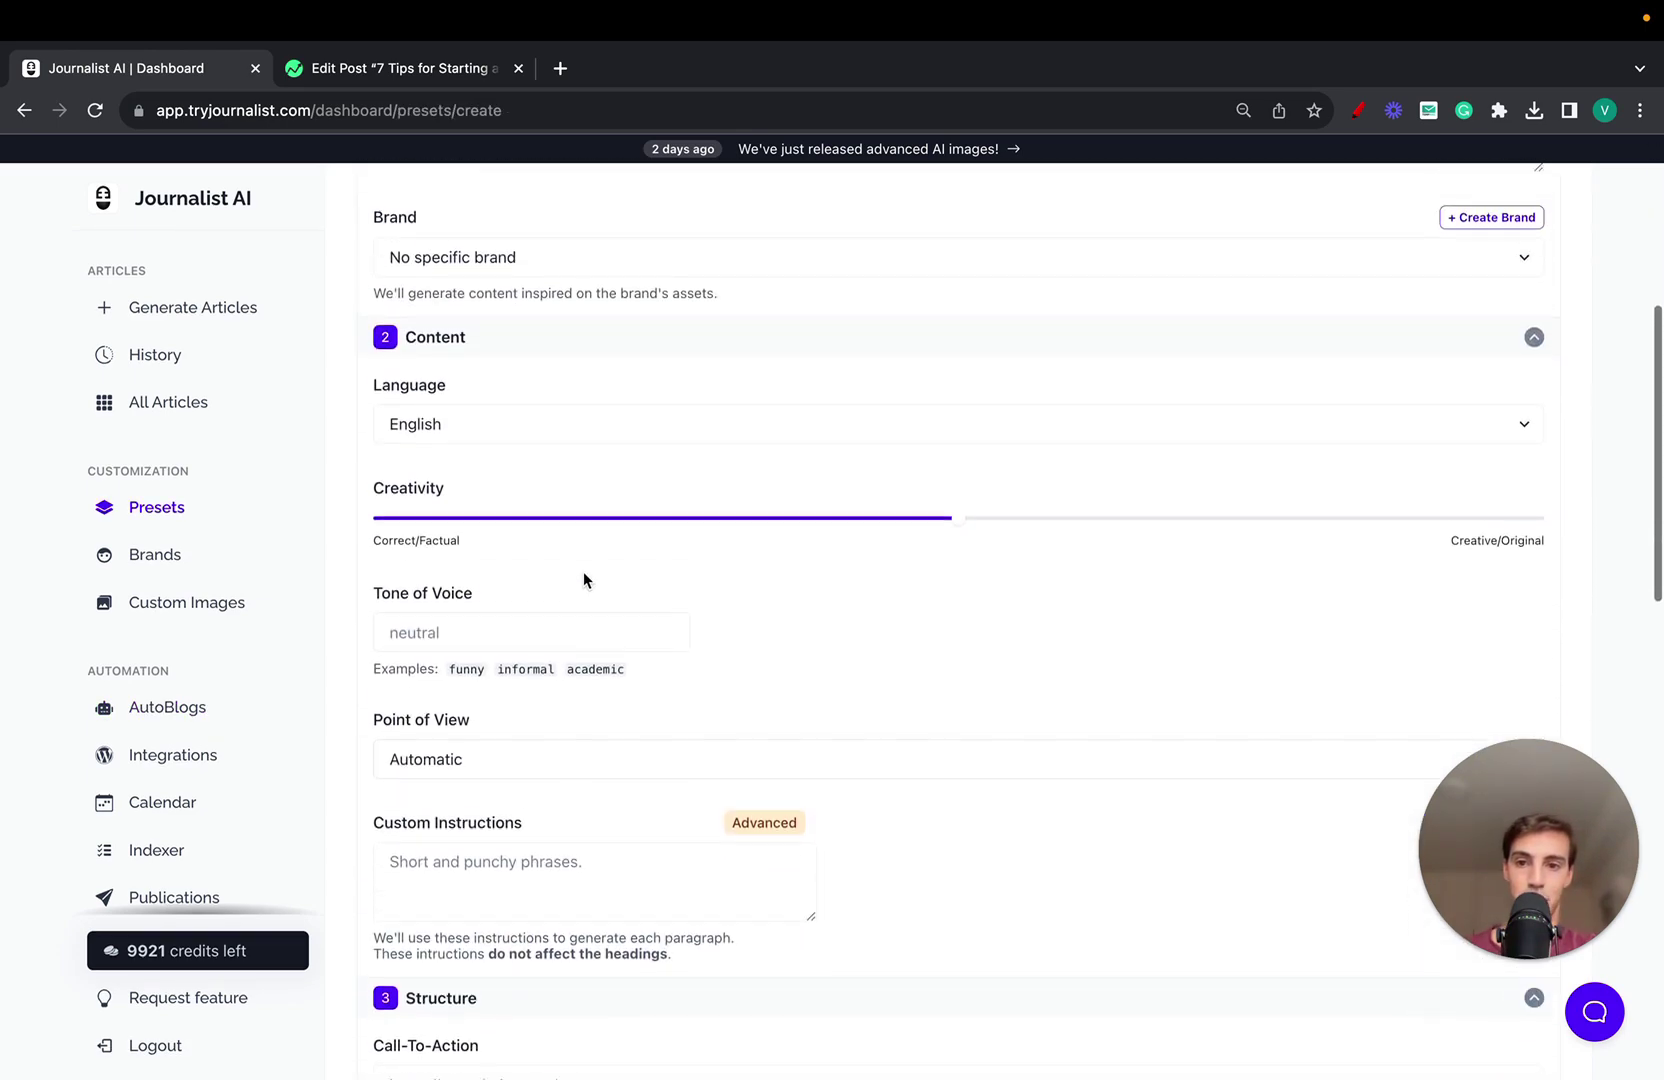
Look through the brand and generation mode choices in the new preset's Base section.
{"action": "left_click", "coordinate": [600, 480]}
{"action": "left_click", "coordinate": [594, 433]}
{"action": "scroll", "coordinate": [595, 420], "scroll_direction": "up", "scroll_amount": 2}
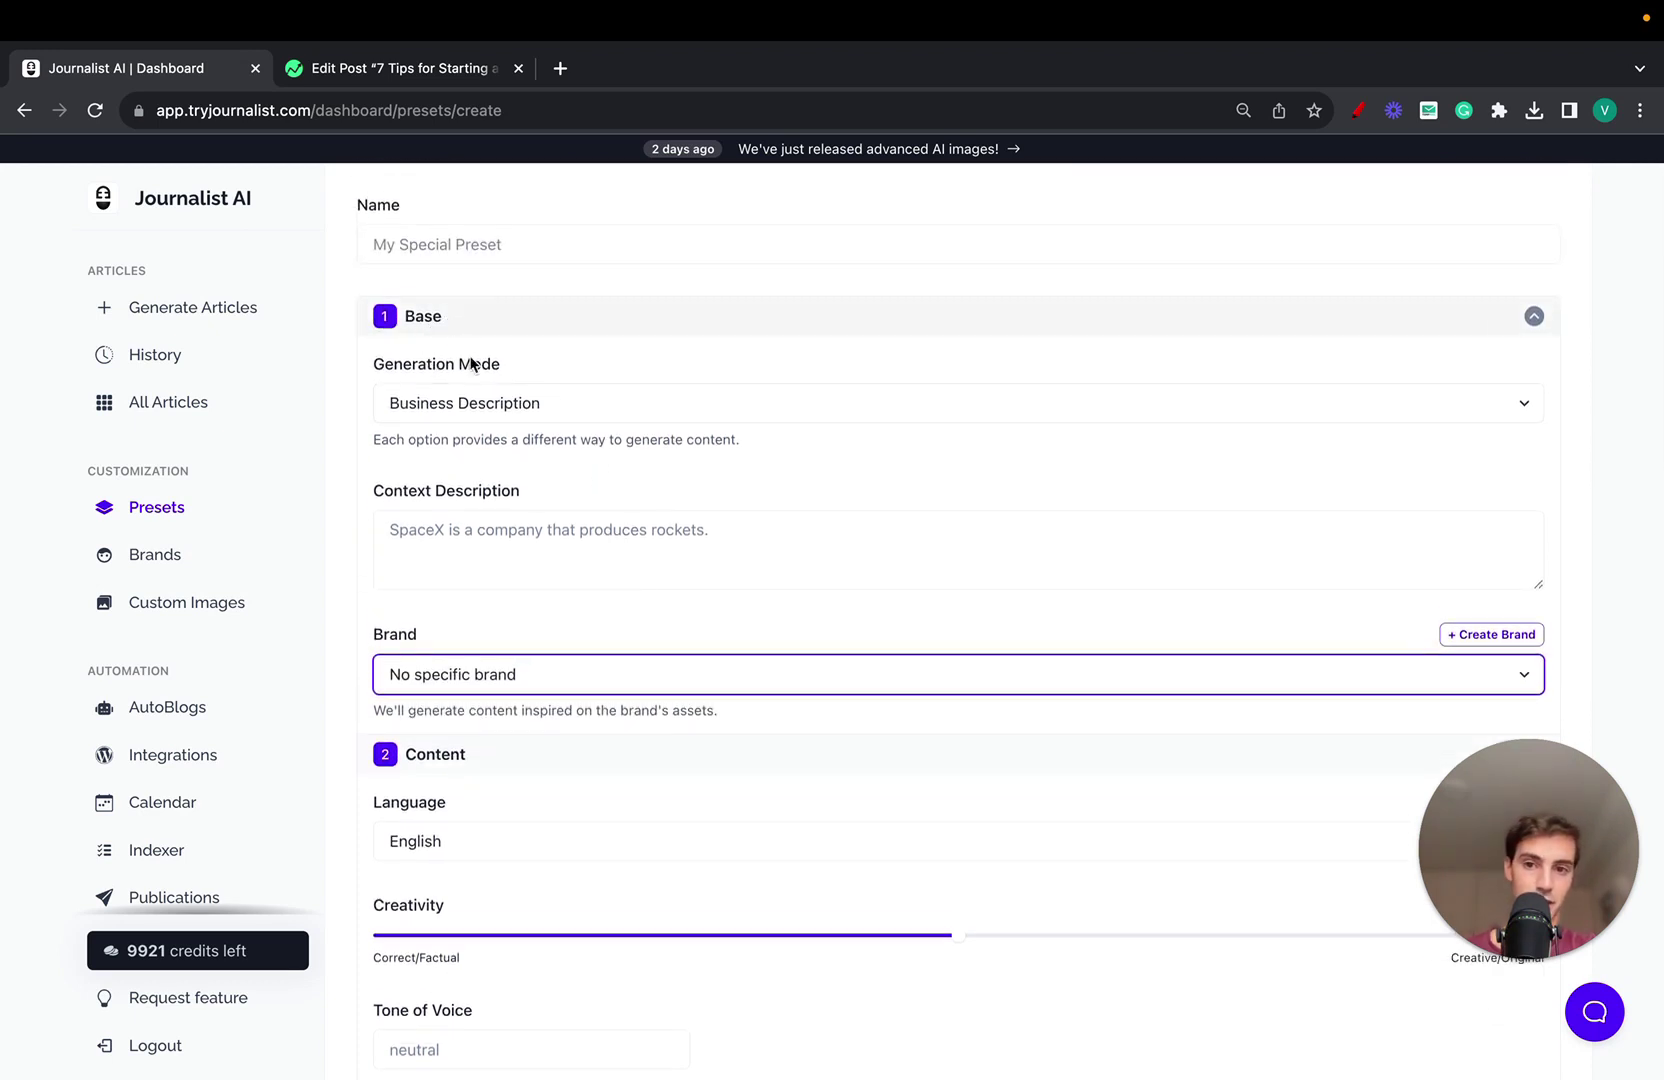
{"action": "left_click", "coordinate": [486, 403]}
{"action": "left_click", "coordinate": [483, 490]}
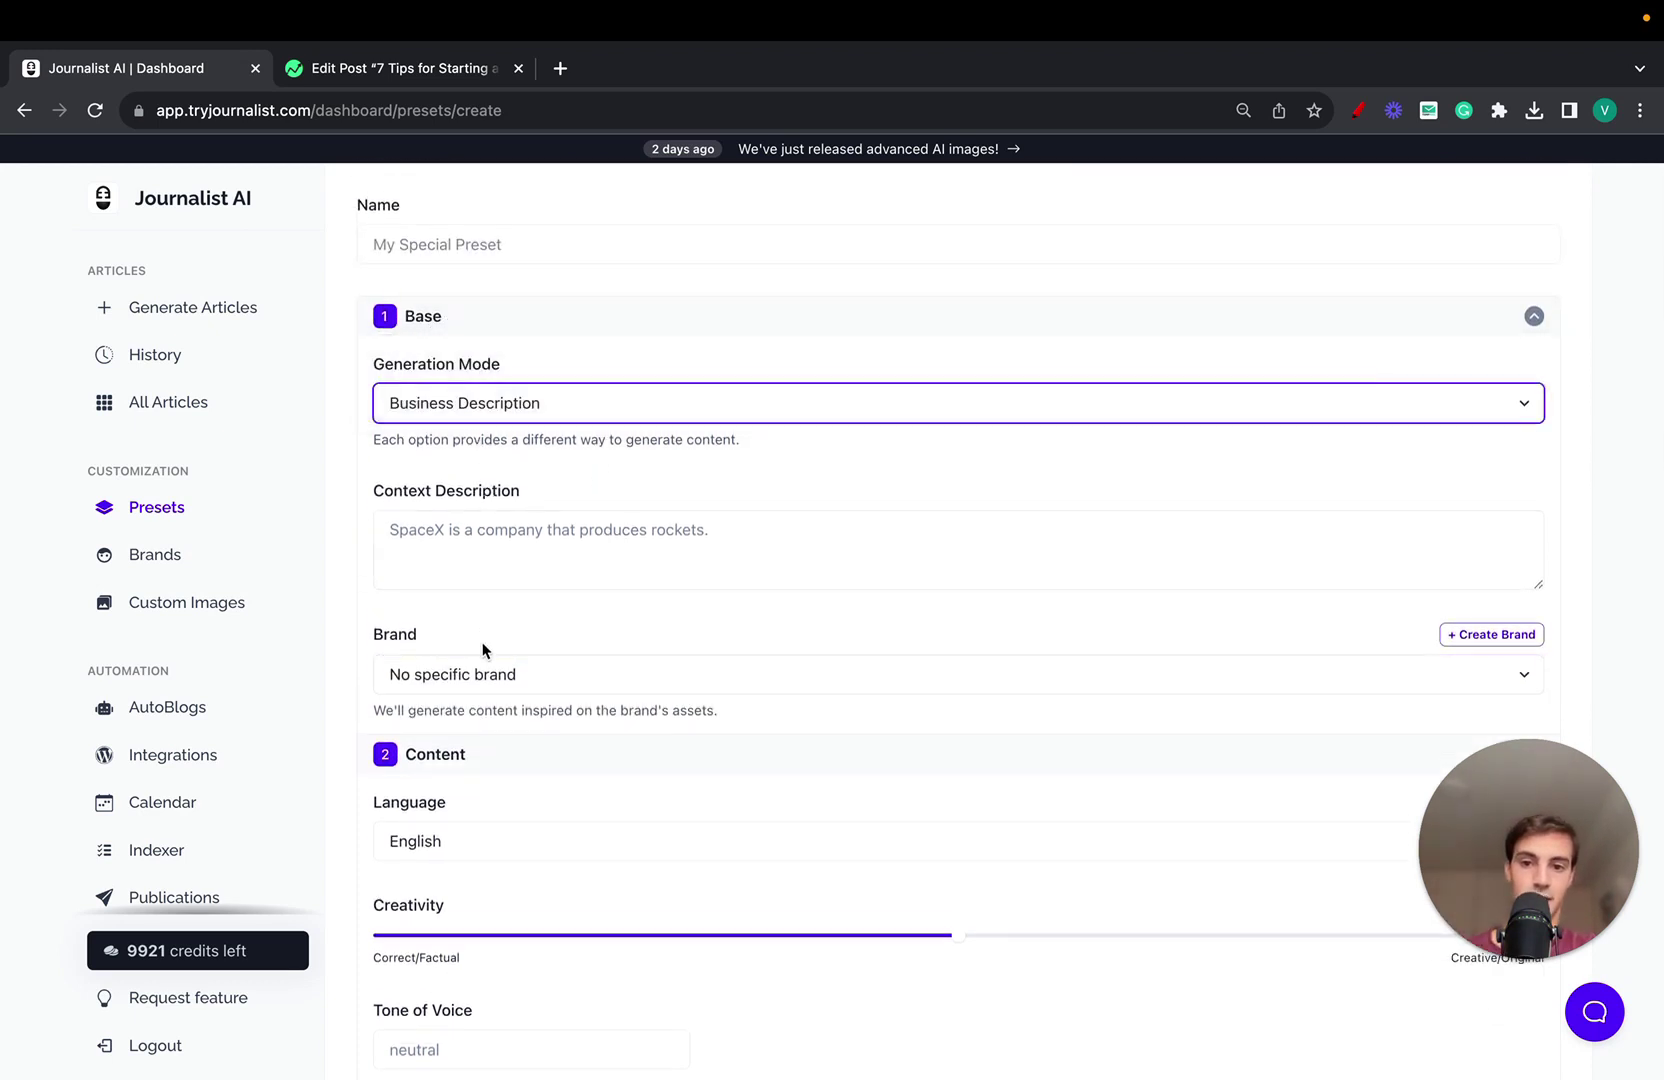
Try the brands "test", "j" and "My shopify store" for the preset, and set it back to "No specific brand".
{"action": "left_click", "coordinate": [483, 668]}
{"action": "left_click", "coordinate": [483, 698]}
{"action": "left_click", "coordinate": [480, 673]}
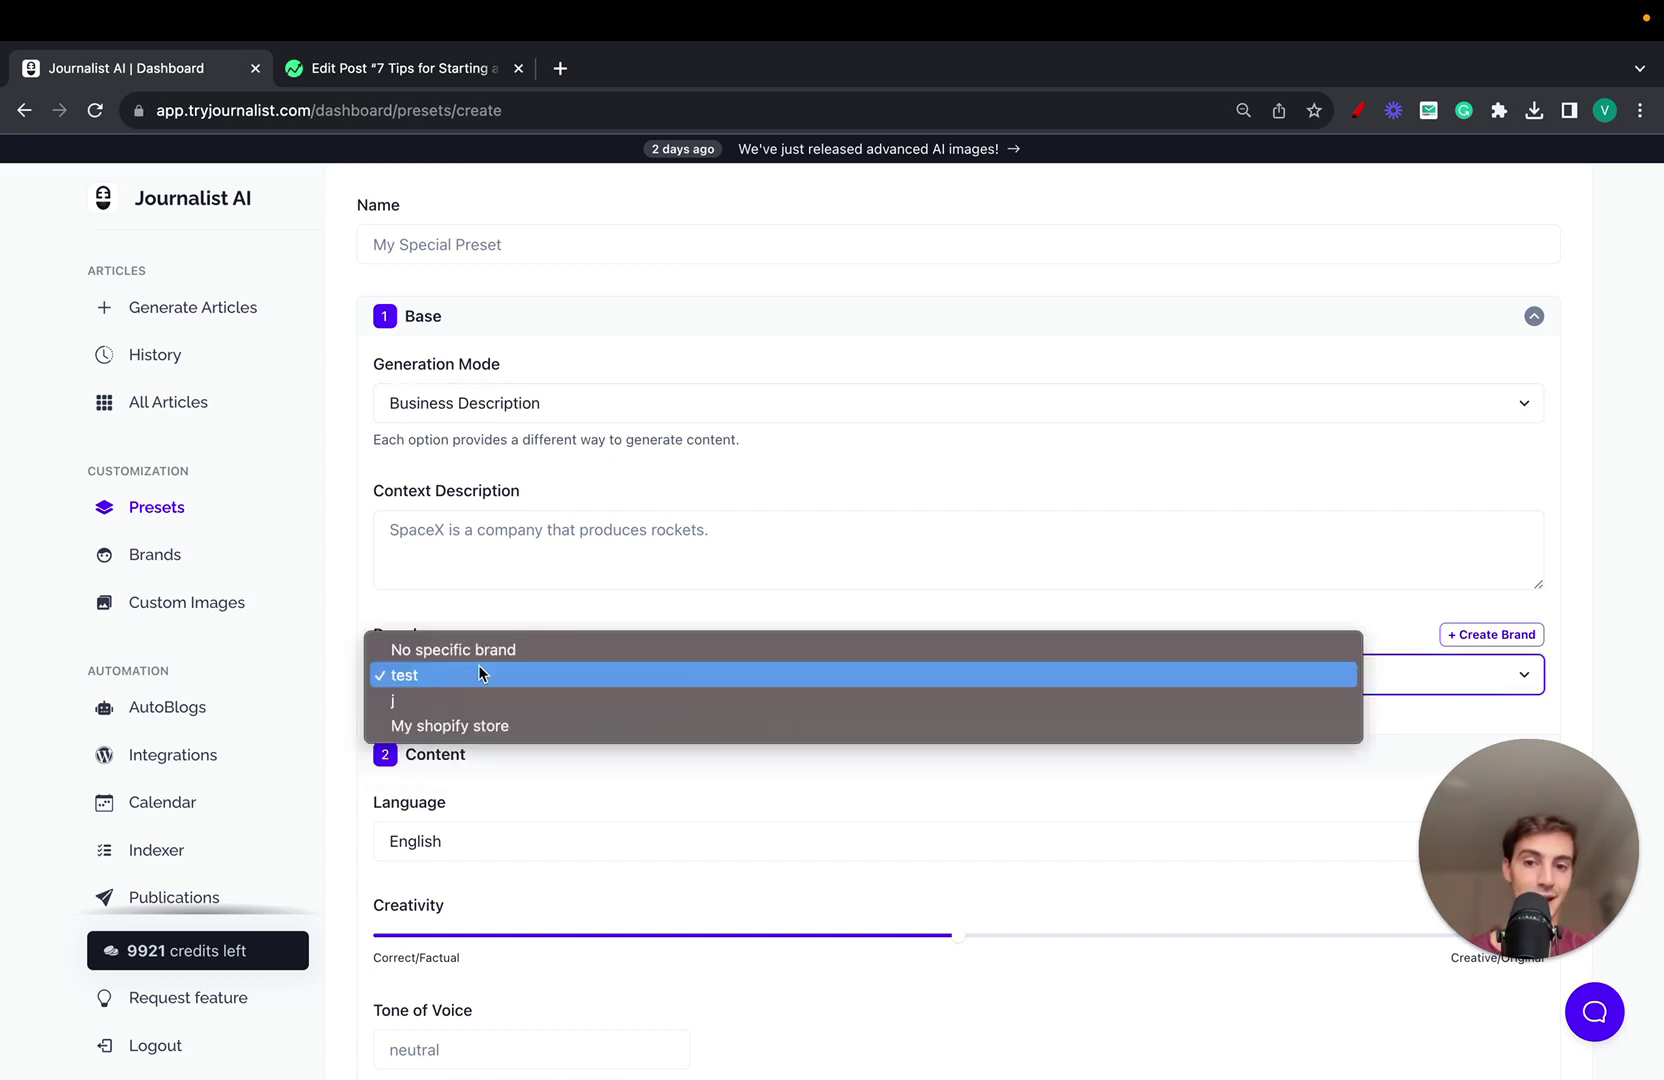
{"action": "left_click", "coordinate": [474, 702]}
{"action": "left_click", "coordinate": [474, 679]}
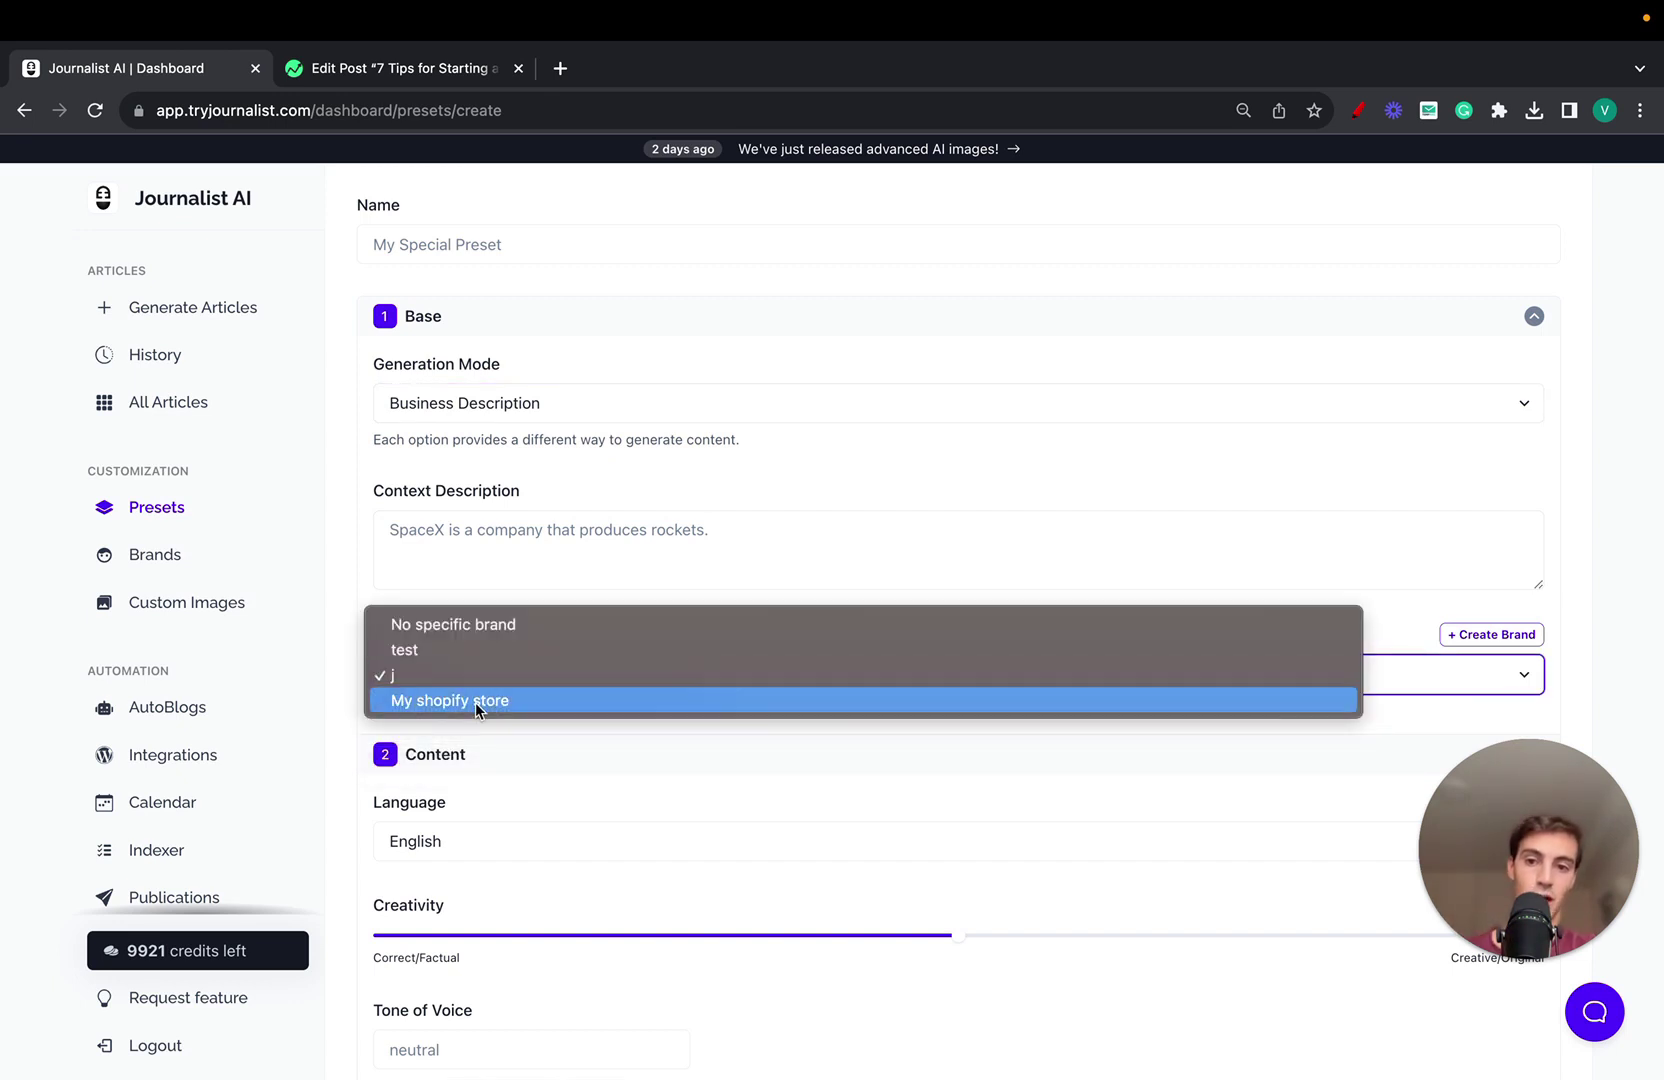
{"action": "left_click", "coordinate": [474, 702]}
{"action": "left_click", "coordinate": [478, 688]}
{"action": "left_click", "coordinate": [462, 606]}
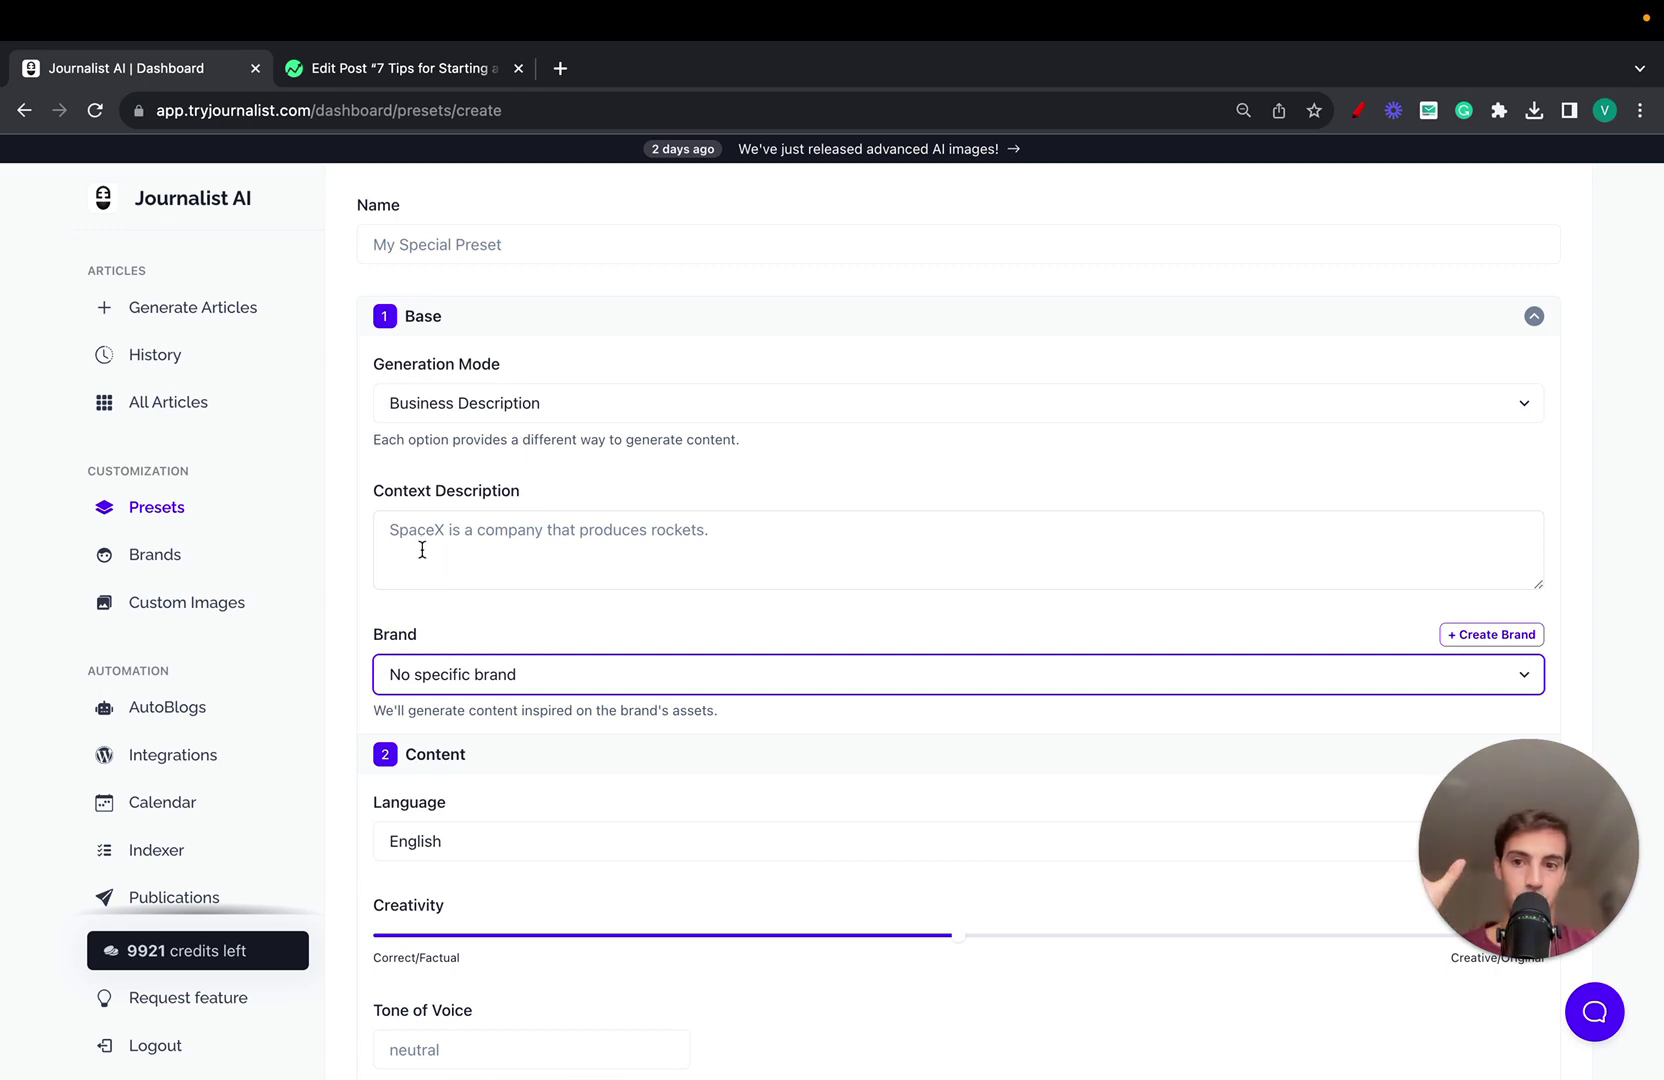
View the AutoBlogs and Integrations pages and open the form for creating a new integration.
{"action": "left_click", "coordinate": [168, 712]}
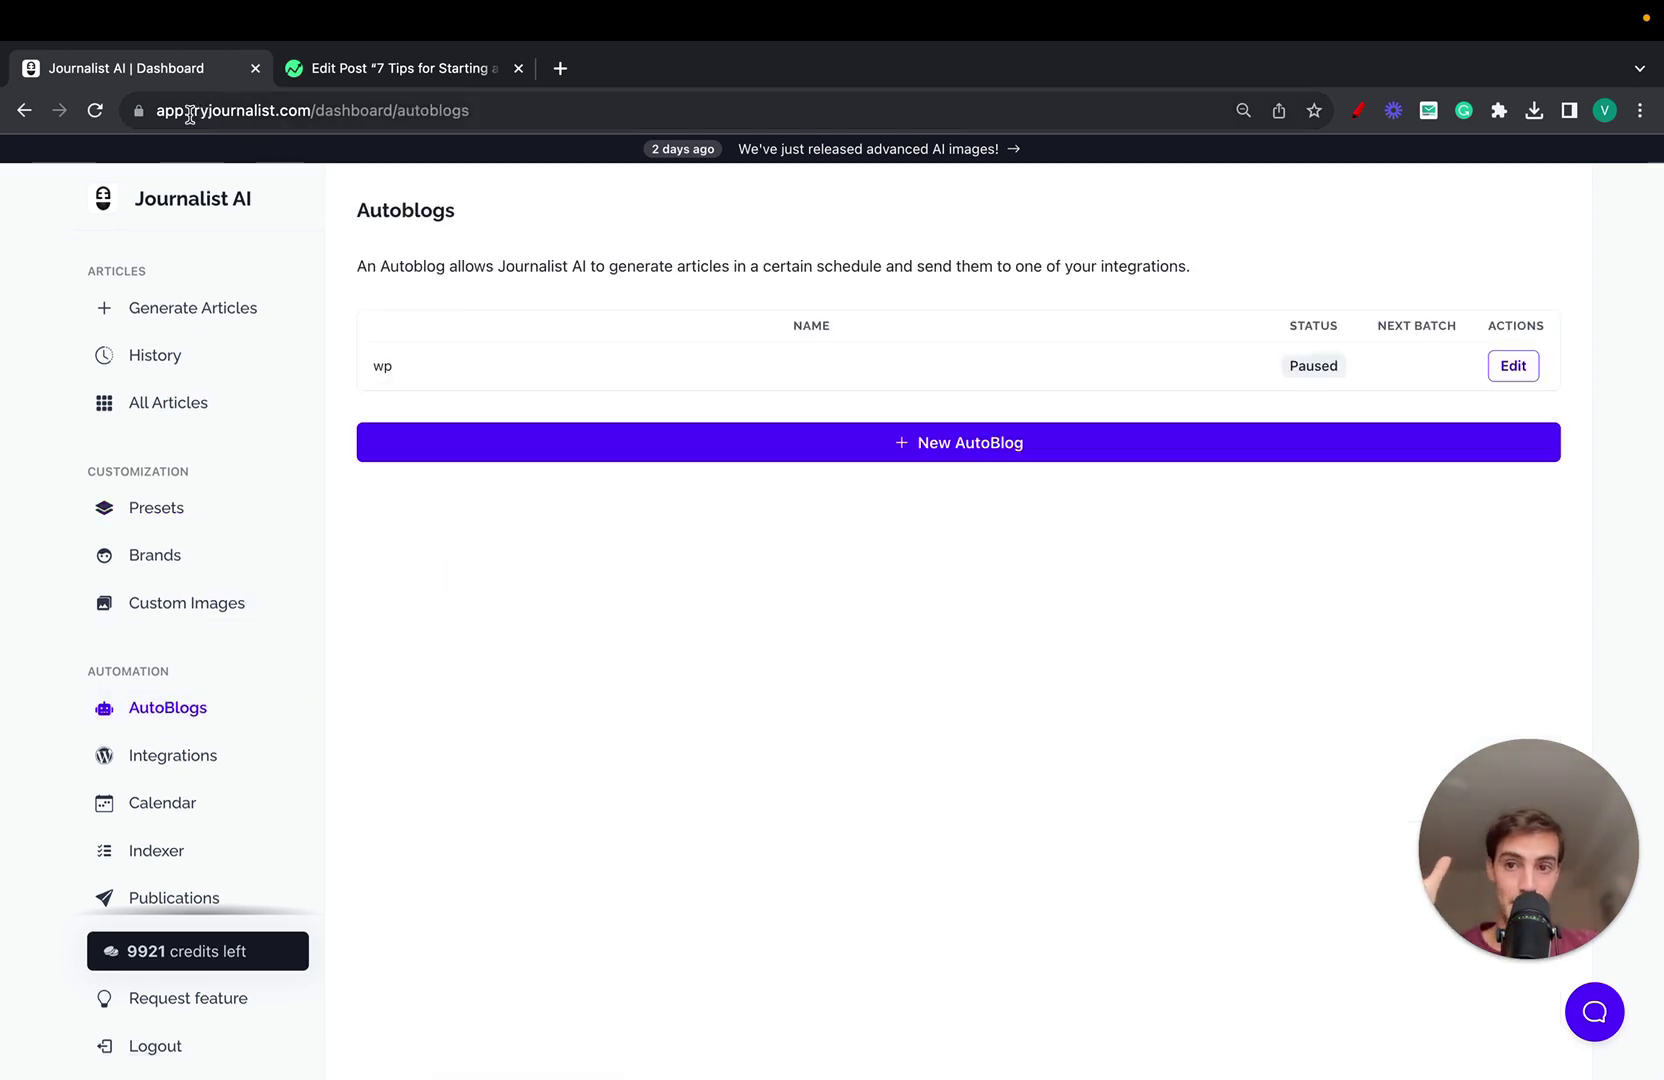
{"action": "left_click_drag", "start_coordinate": [190, 113], "coordinate": [303, 113]}
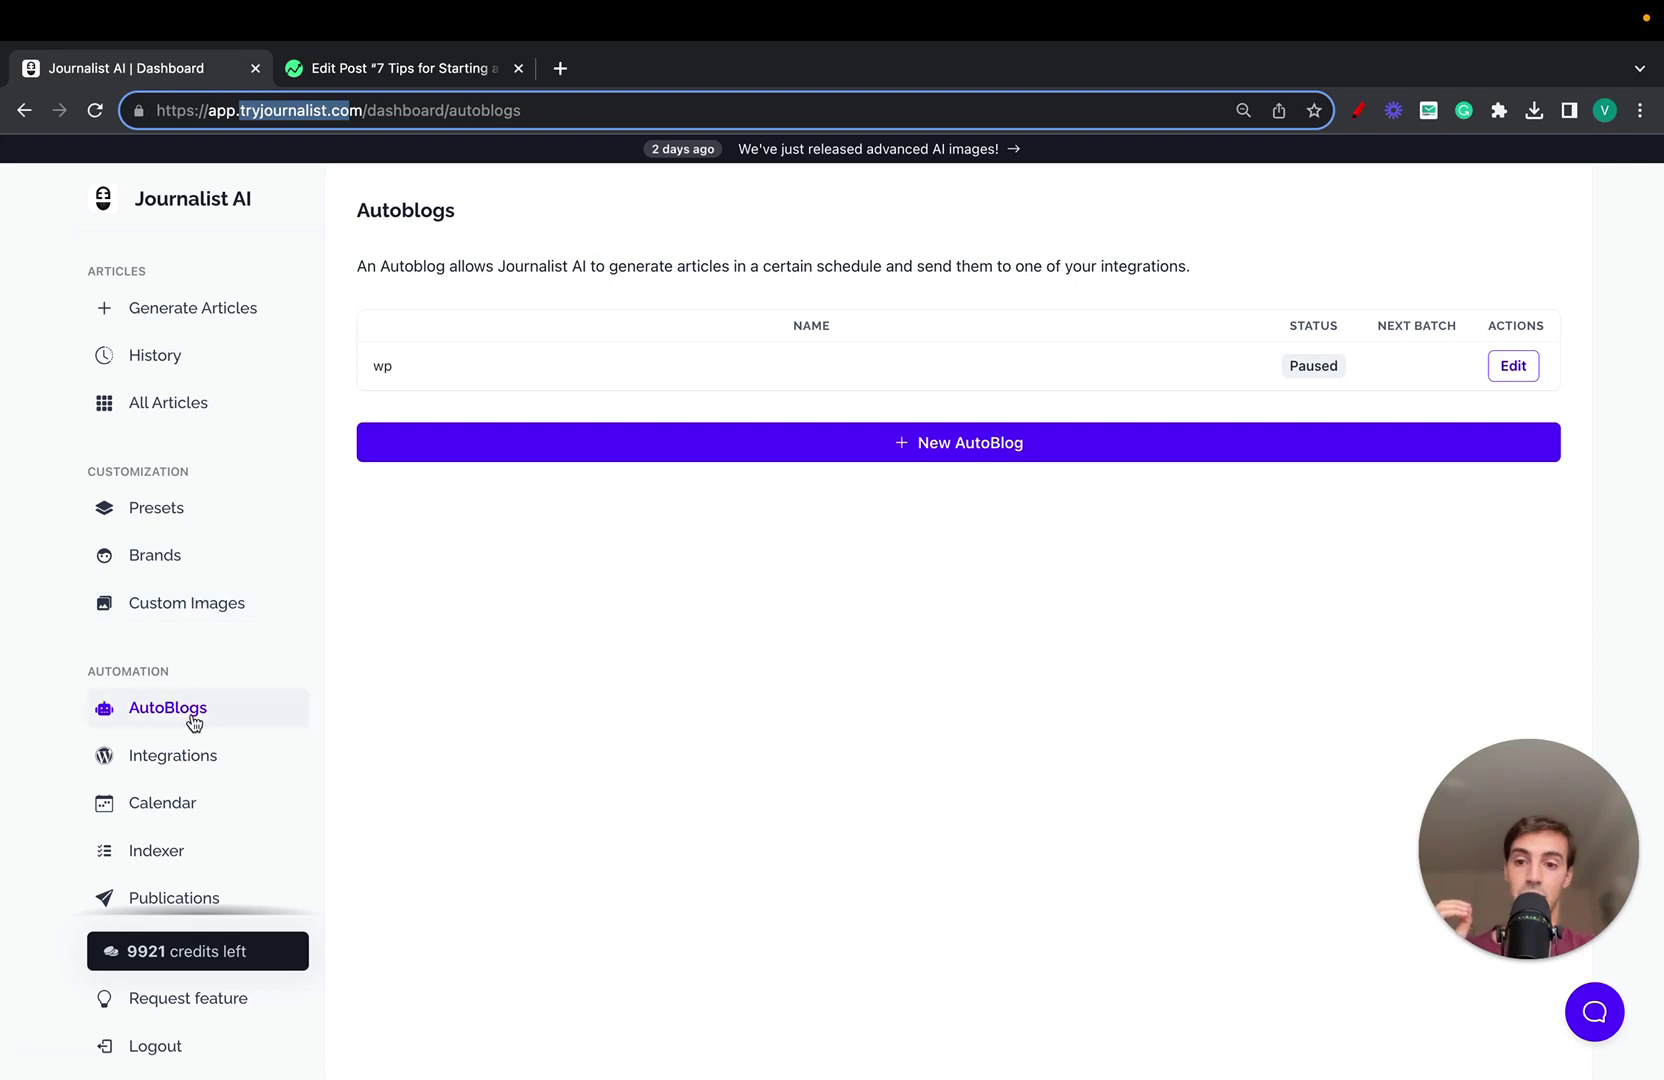
{"action": "left_click", "coordinate": [190, 752]}
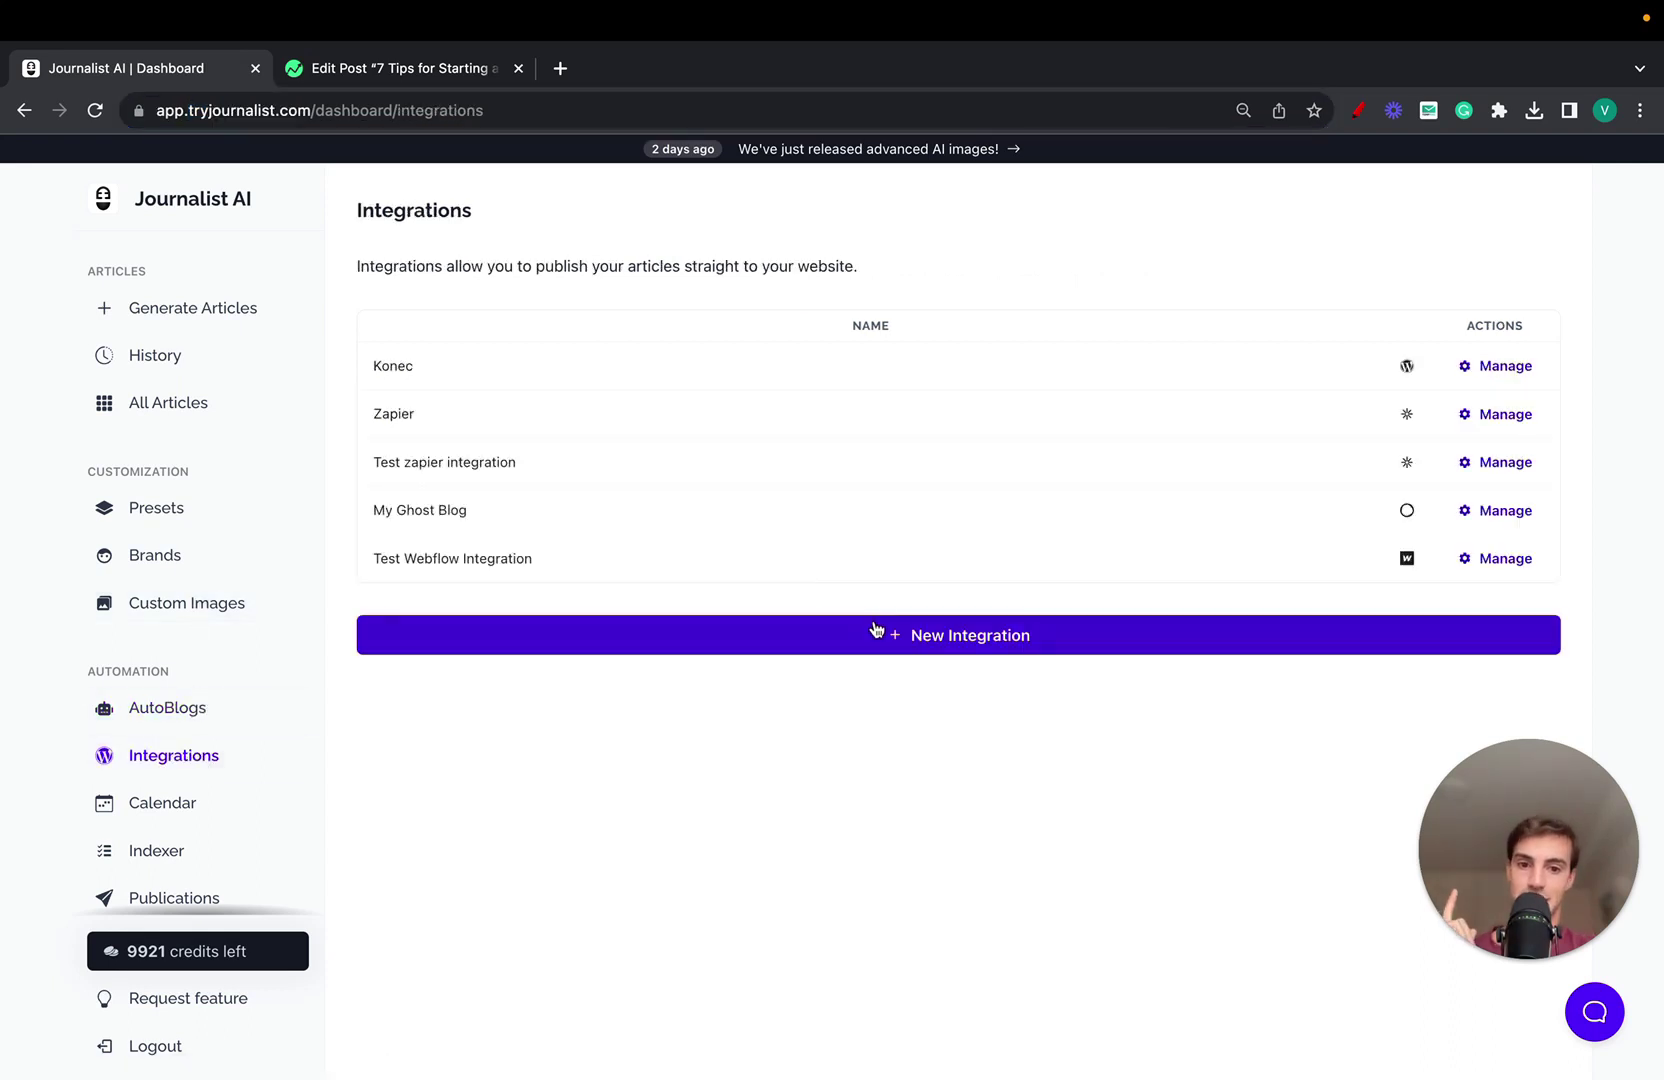
{"action": "left_click", "coordinate": [873, 629]}
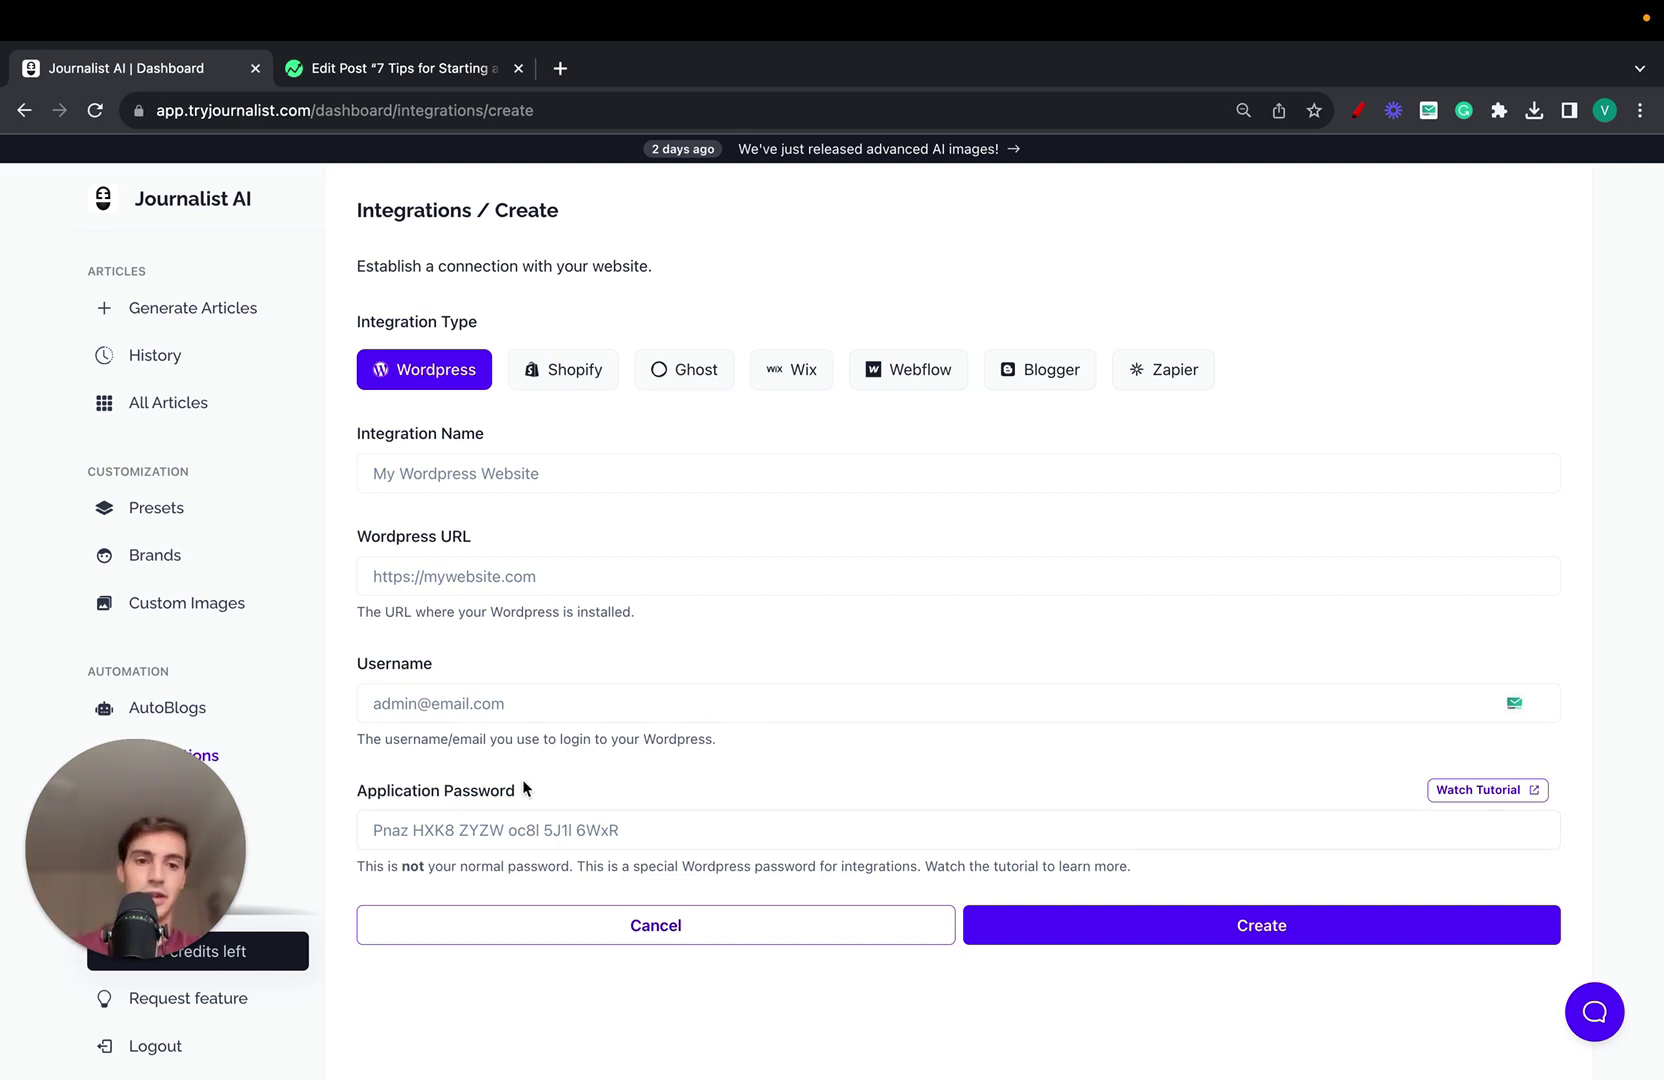
{"action": "mouse_move", "coordinate": [236, 878]}
{"action": "left_click_drag", "start_coordinate": [236, 878], "coordinate": [1620, 720]}
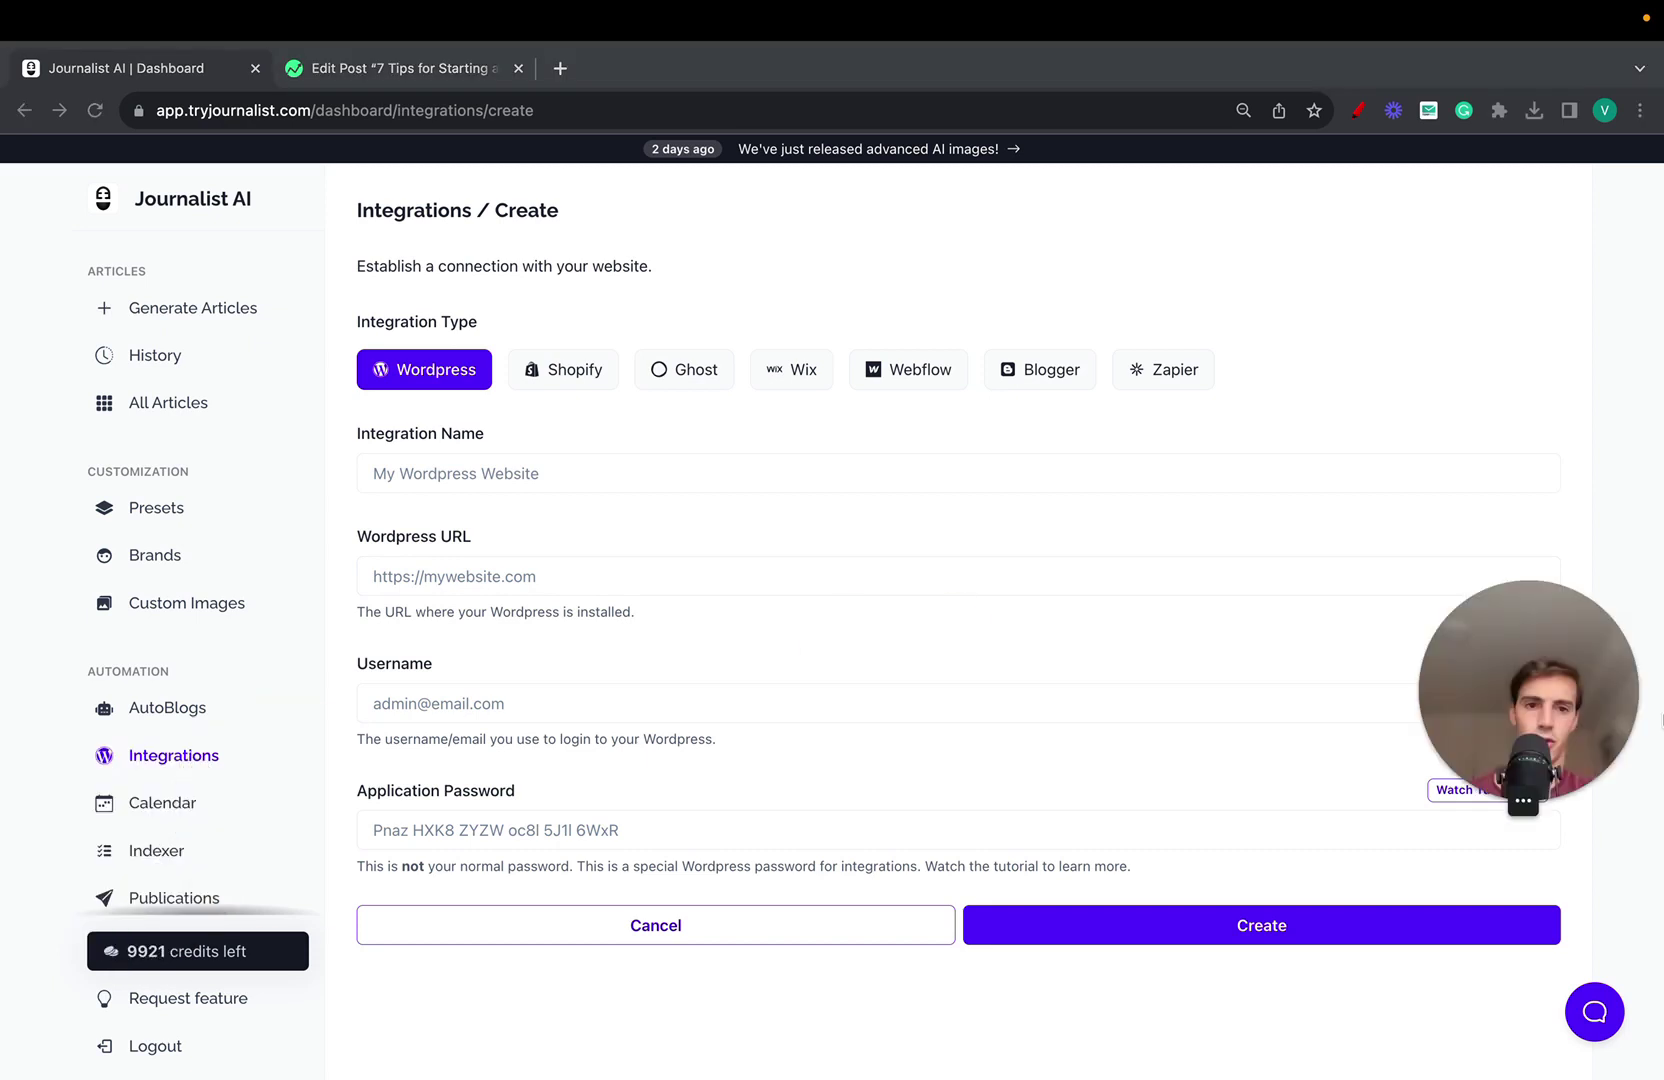
{"action": "left_click", "coordinate": [1470, 365]}
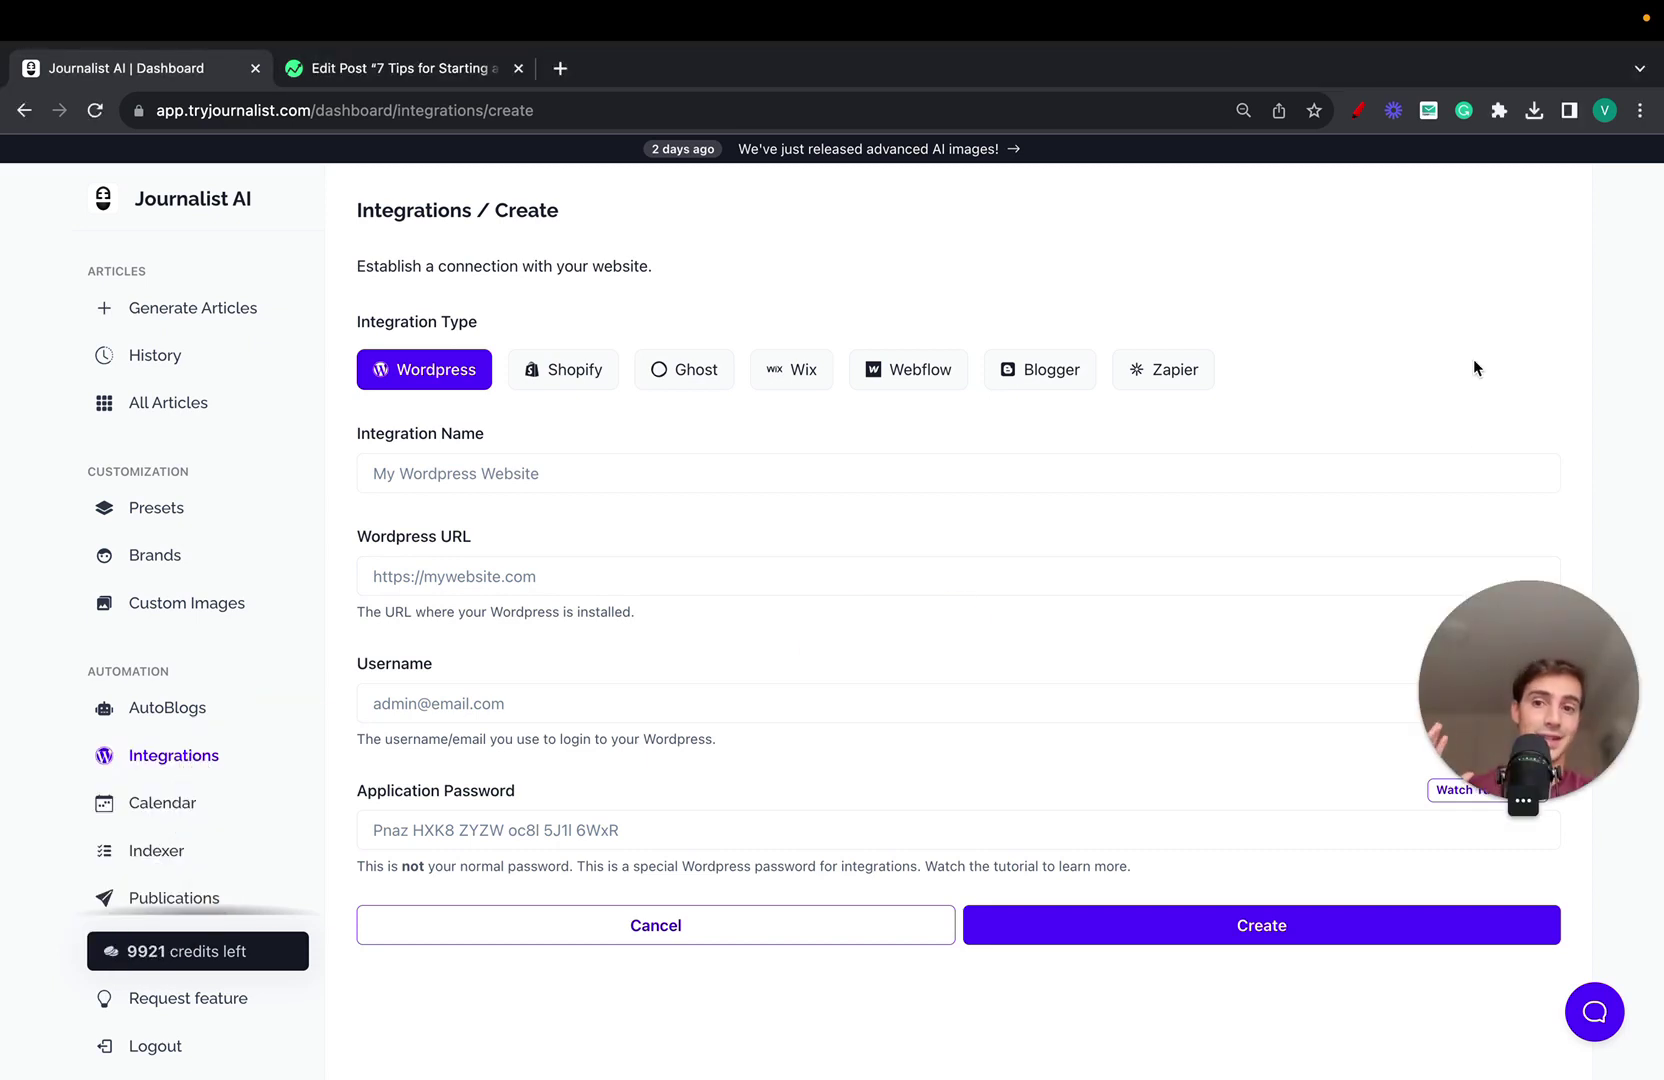
Start a new AutoBlog and set its integration to "Konec".
{"action": "left_click", "coordinate": [223, 720]}
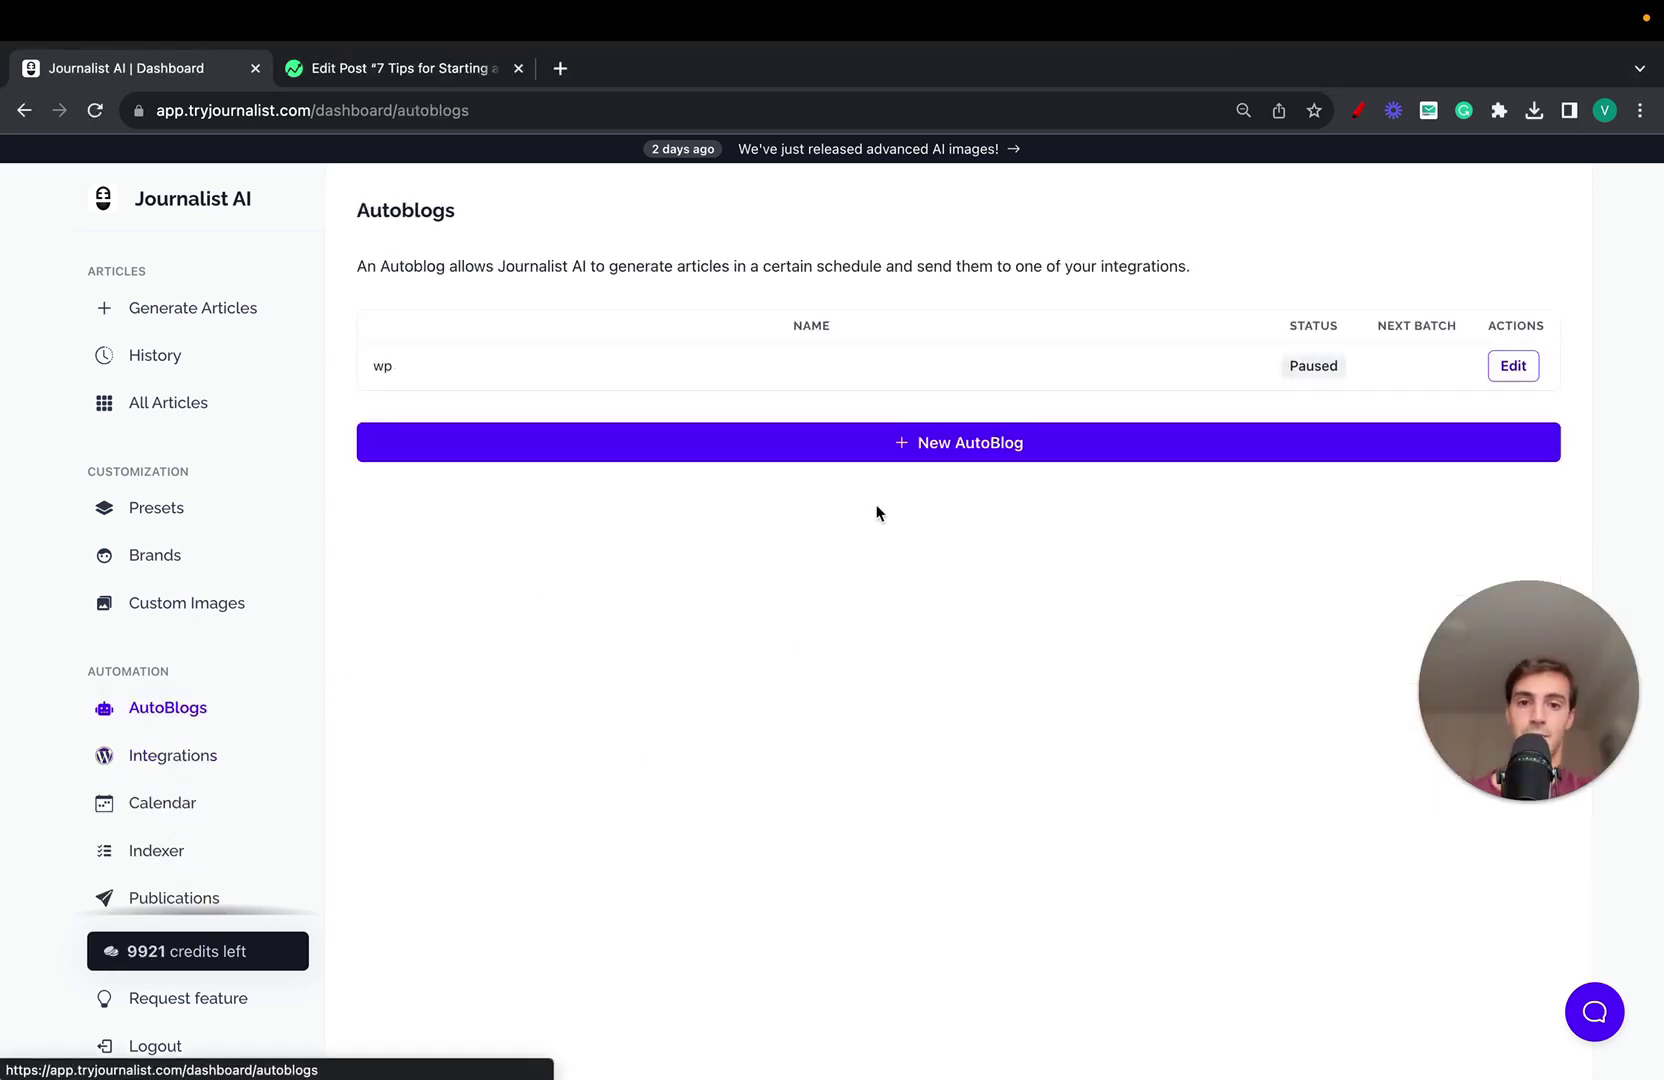
{"action": "left_click", "coordinate": [1010, 442]}
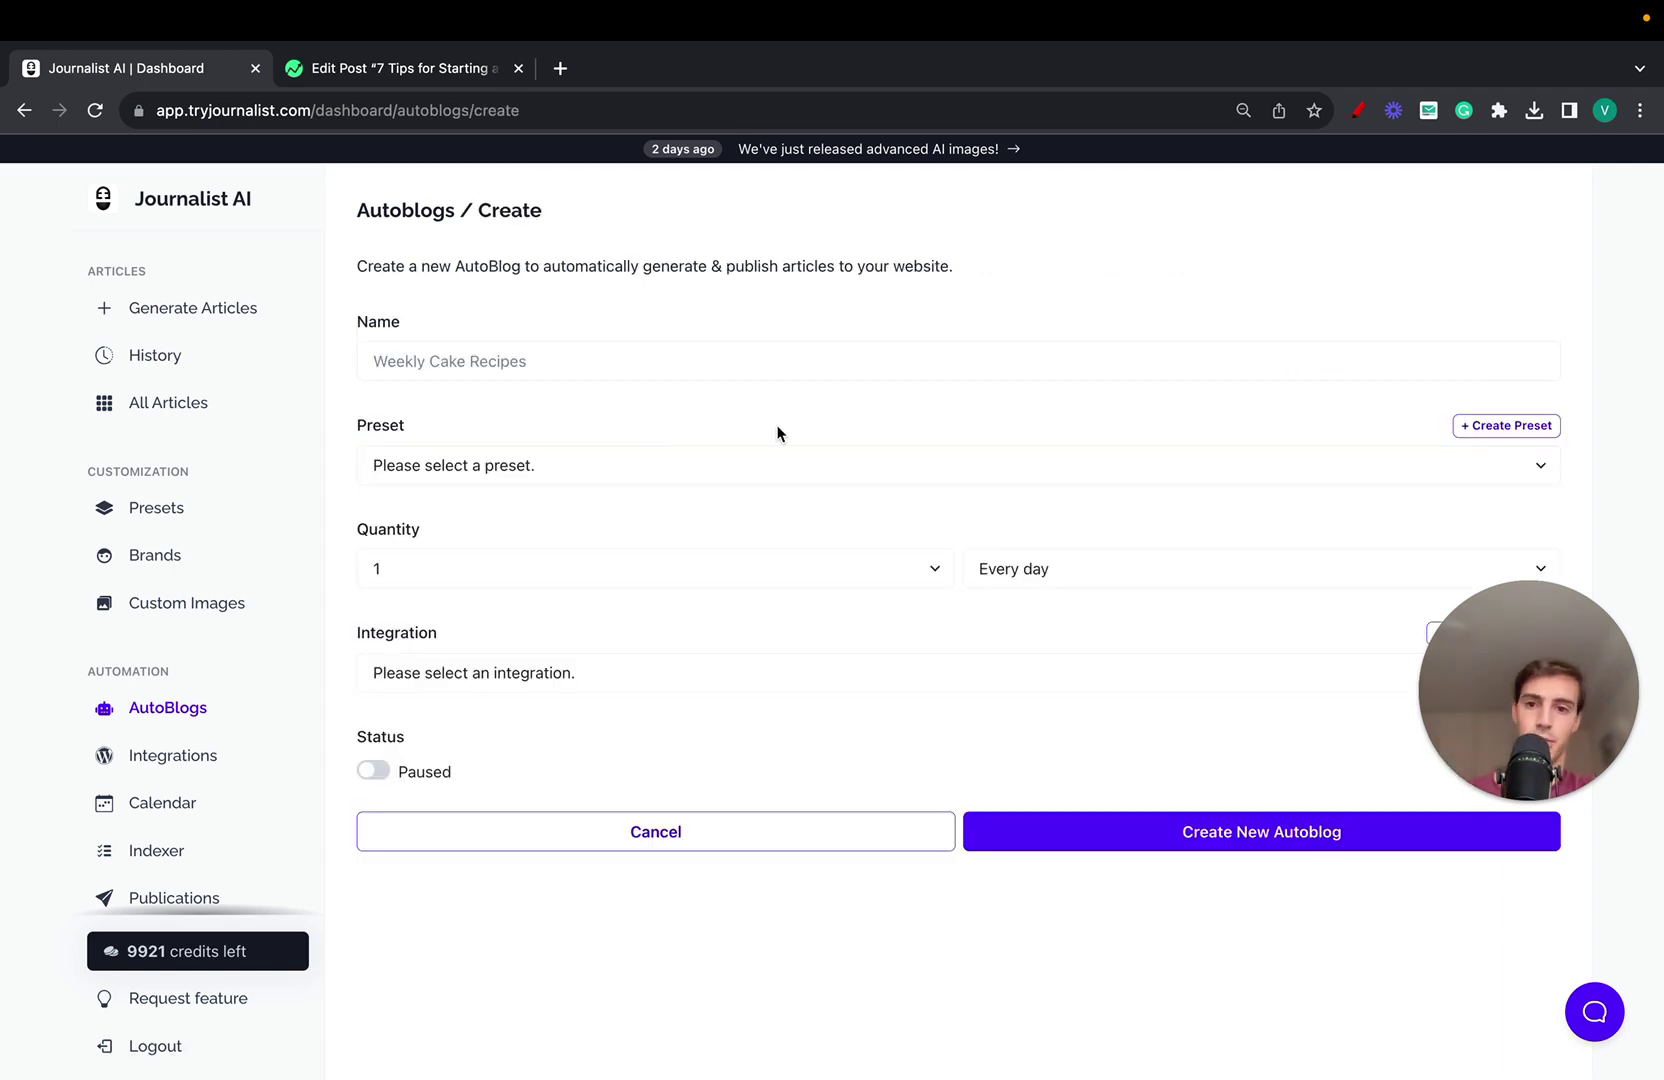
{"action": "left_click", "coordinate": [553, 662]}
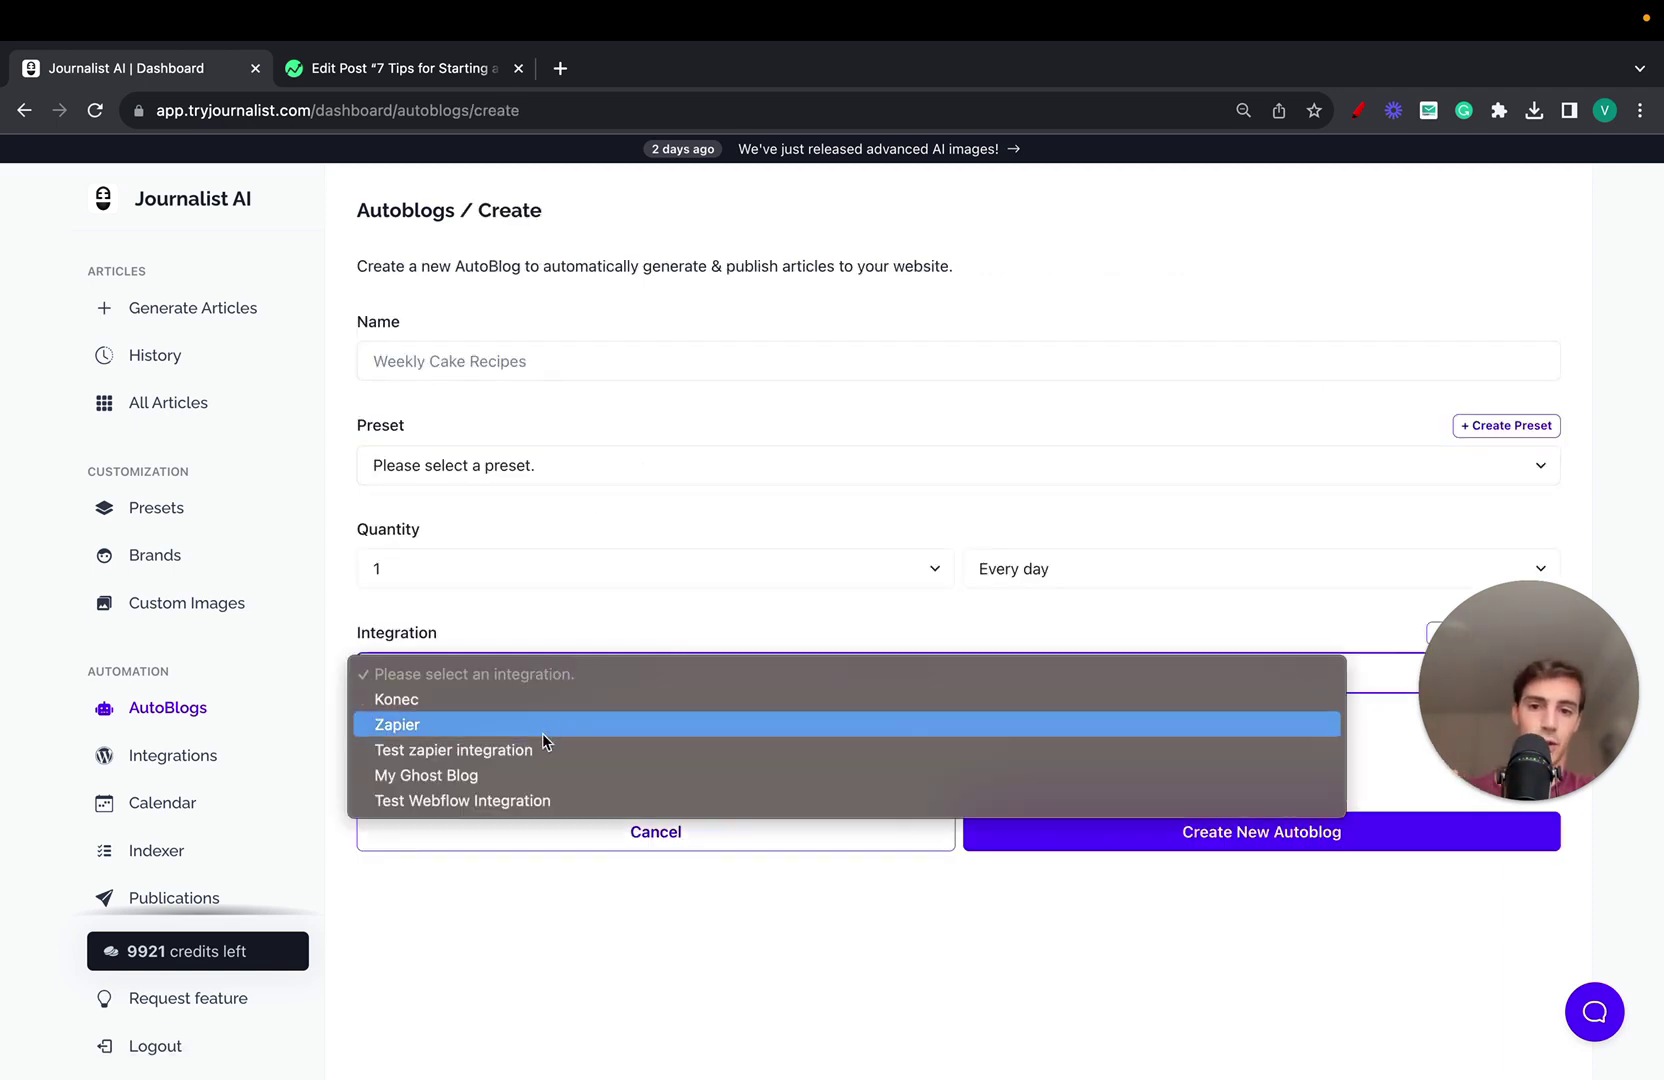
{"action": "left_click", "coordinate": [540, 692]}
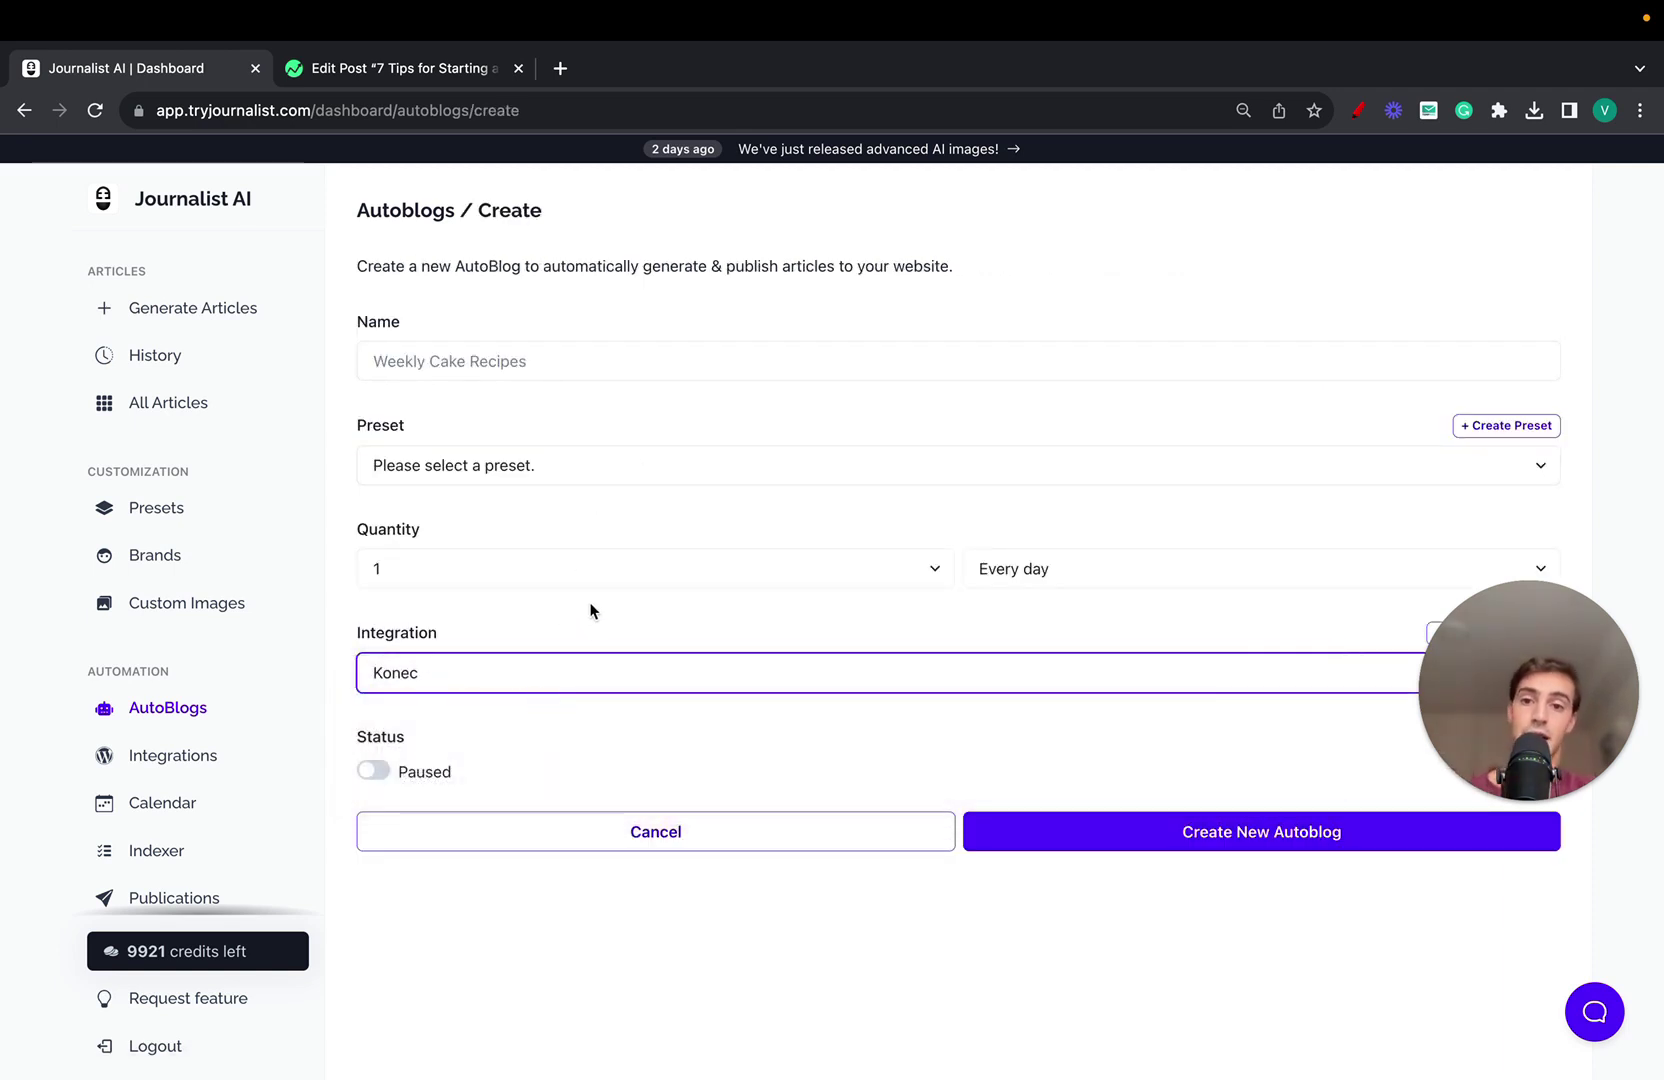
Set the new AutoBlog's quantity to 80 articles every week.
{"action": "left_click", "coordinate": [590, 572]}
{"action": "left_click", "coordinate": [702, 746]}
{"action": "left_click", "coordinate": [1072, 585]}
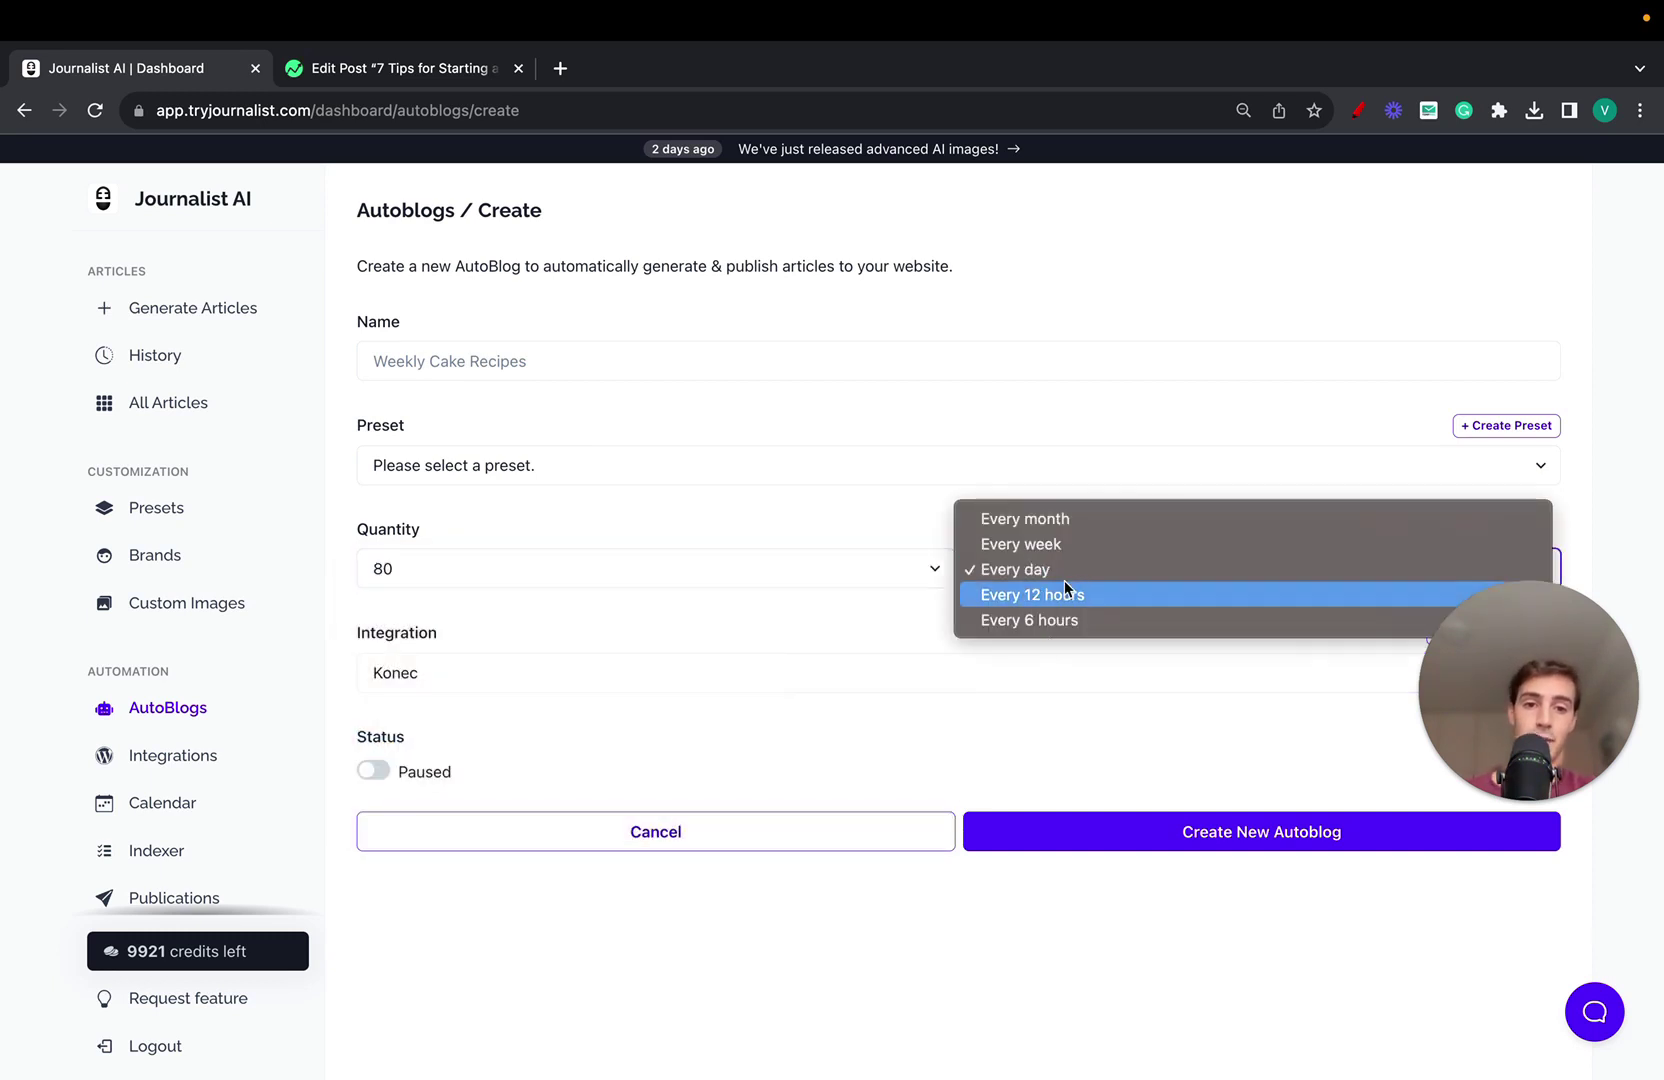
{"action": "left_click", "coordinate": [1061, 543]}
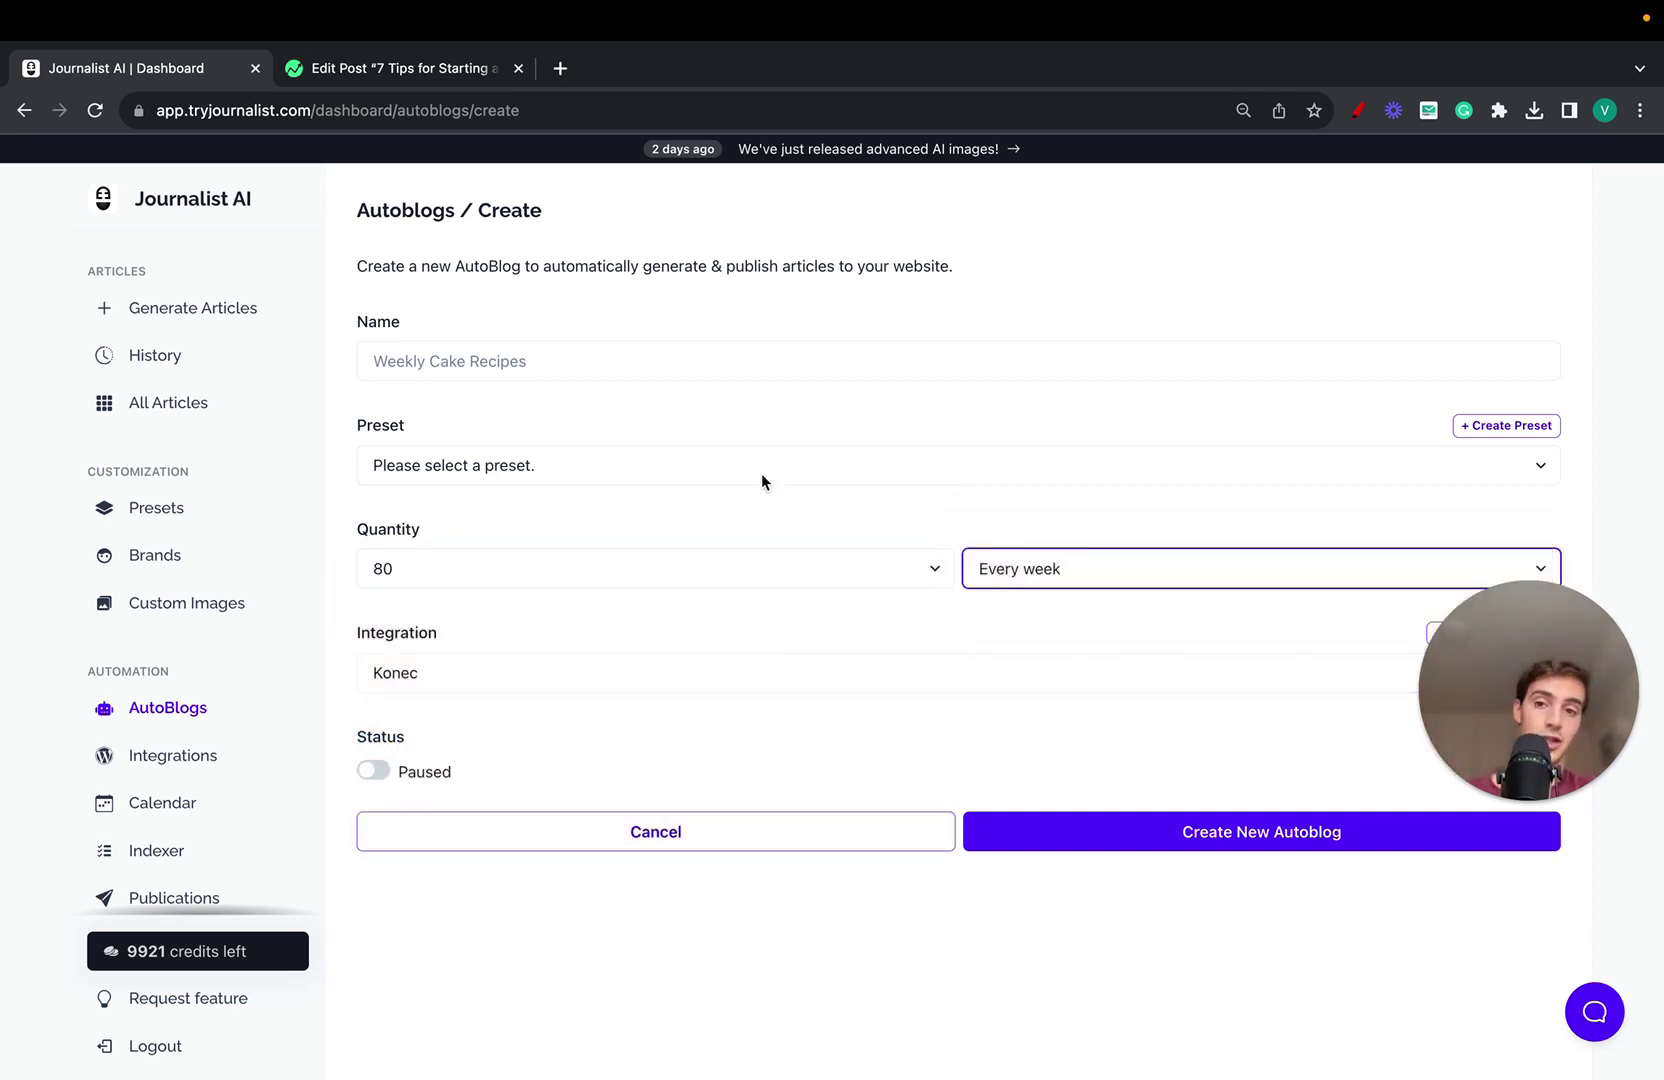
Check the presets available to the new AutoBlog, open a new preset form and examine its settings through to the Videos section.
{"action": "left_click", "coordinate": [662, 472]}
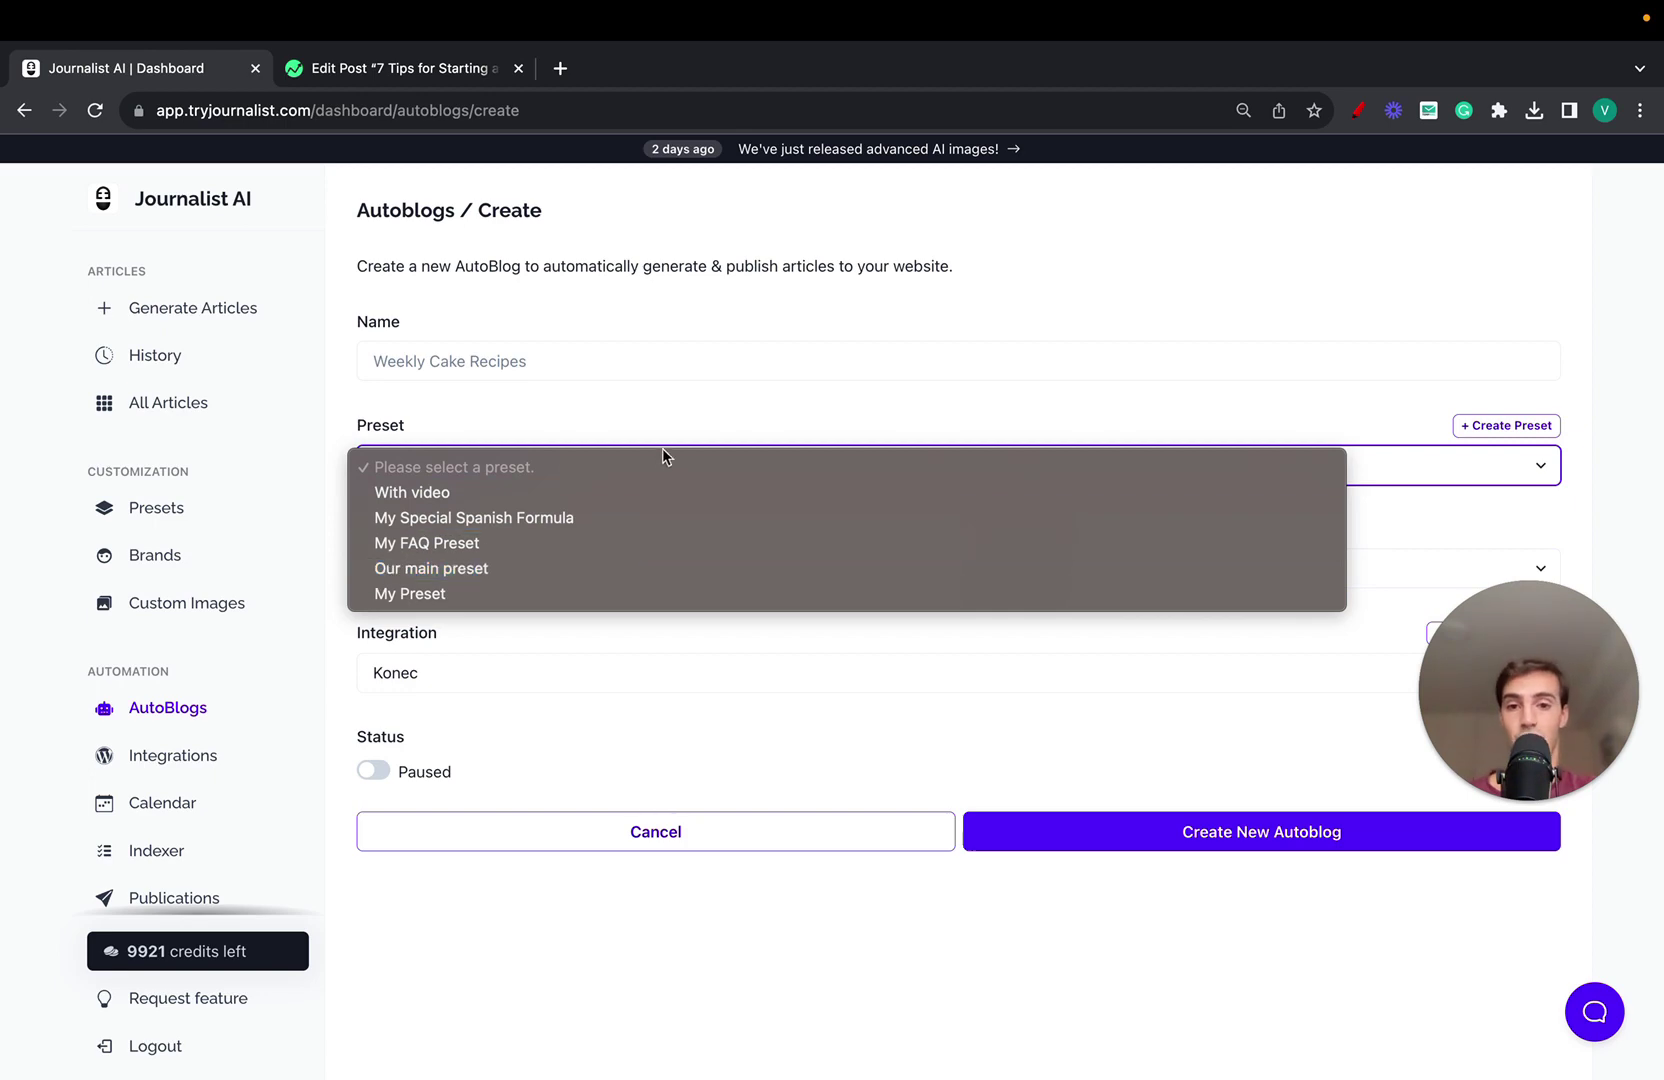
{"action": "left_click", "coordinate": [662, 452]}
{"action": "left_click", "coordinate": [1545, 428]}
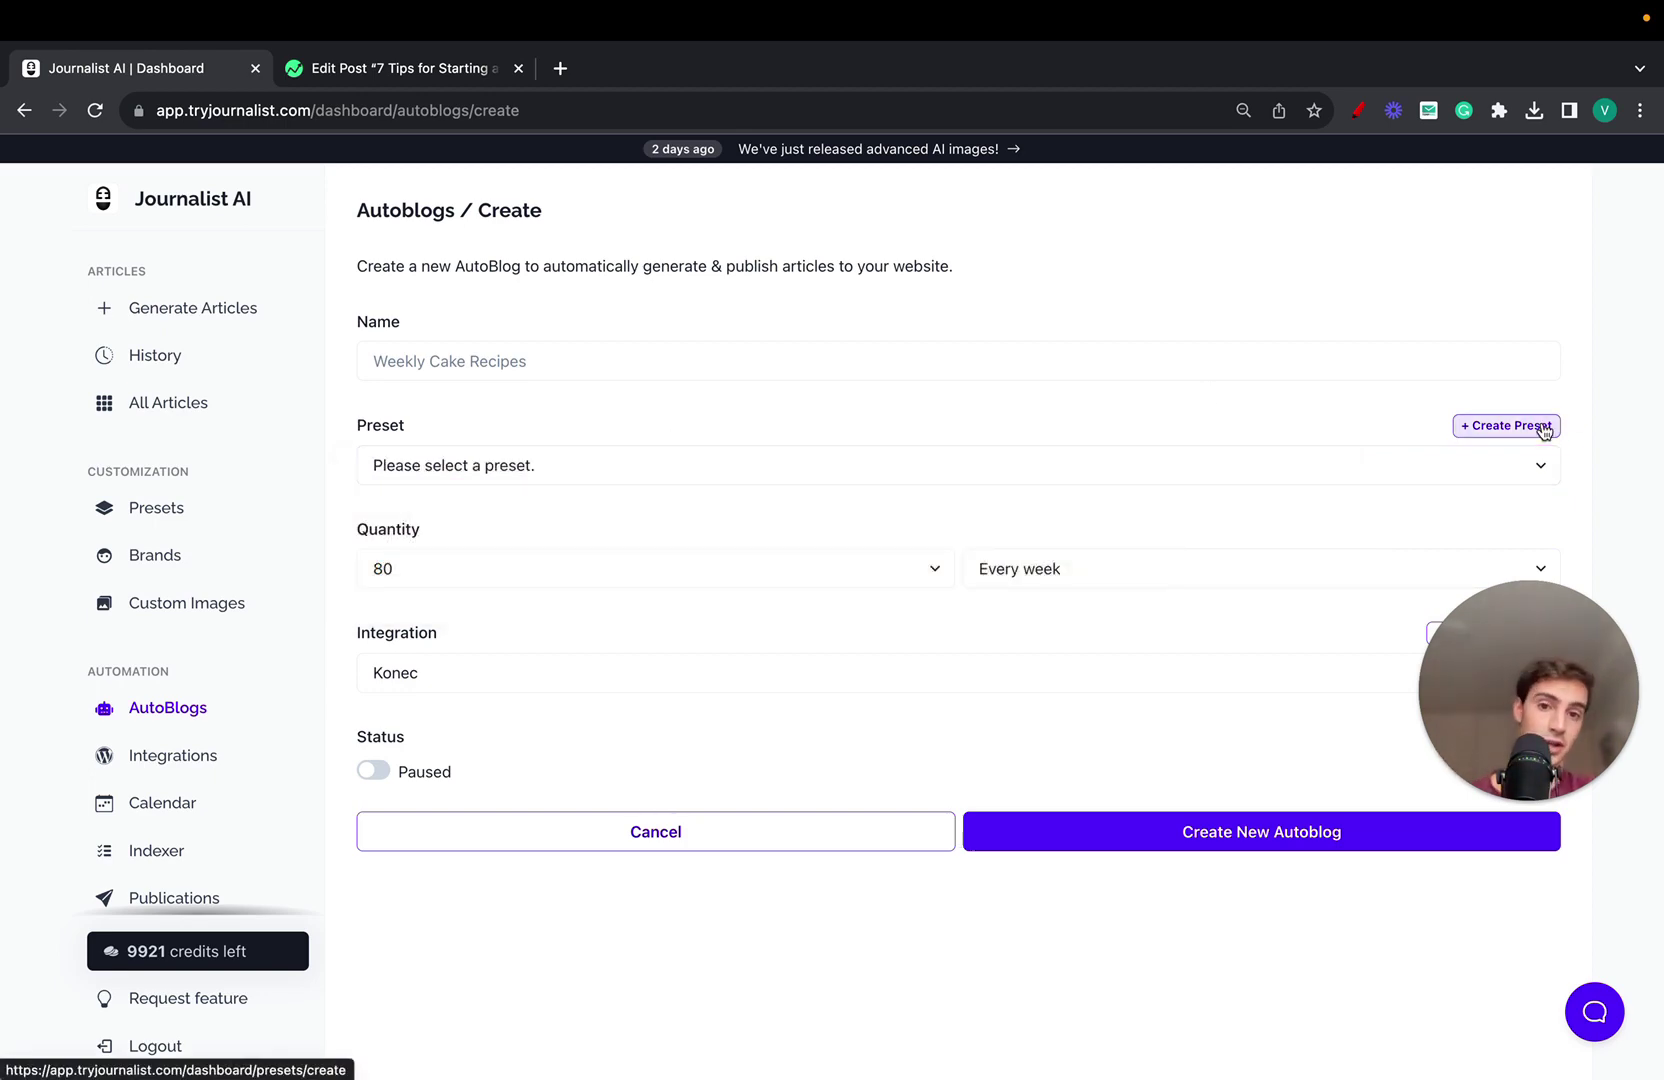
{"action": "scroll", "coordinate": [1069, 620], "scroll_direction": "down", "scroll_amount": 15}
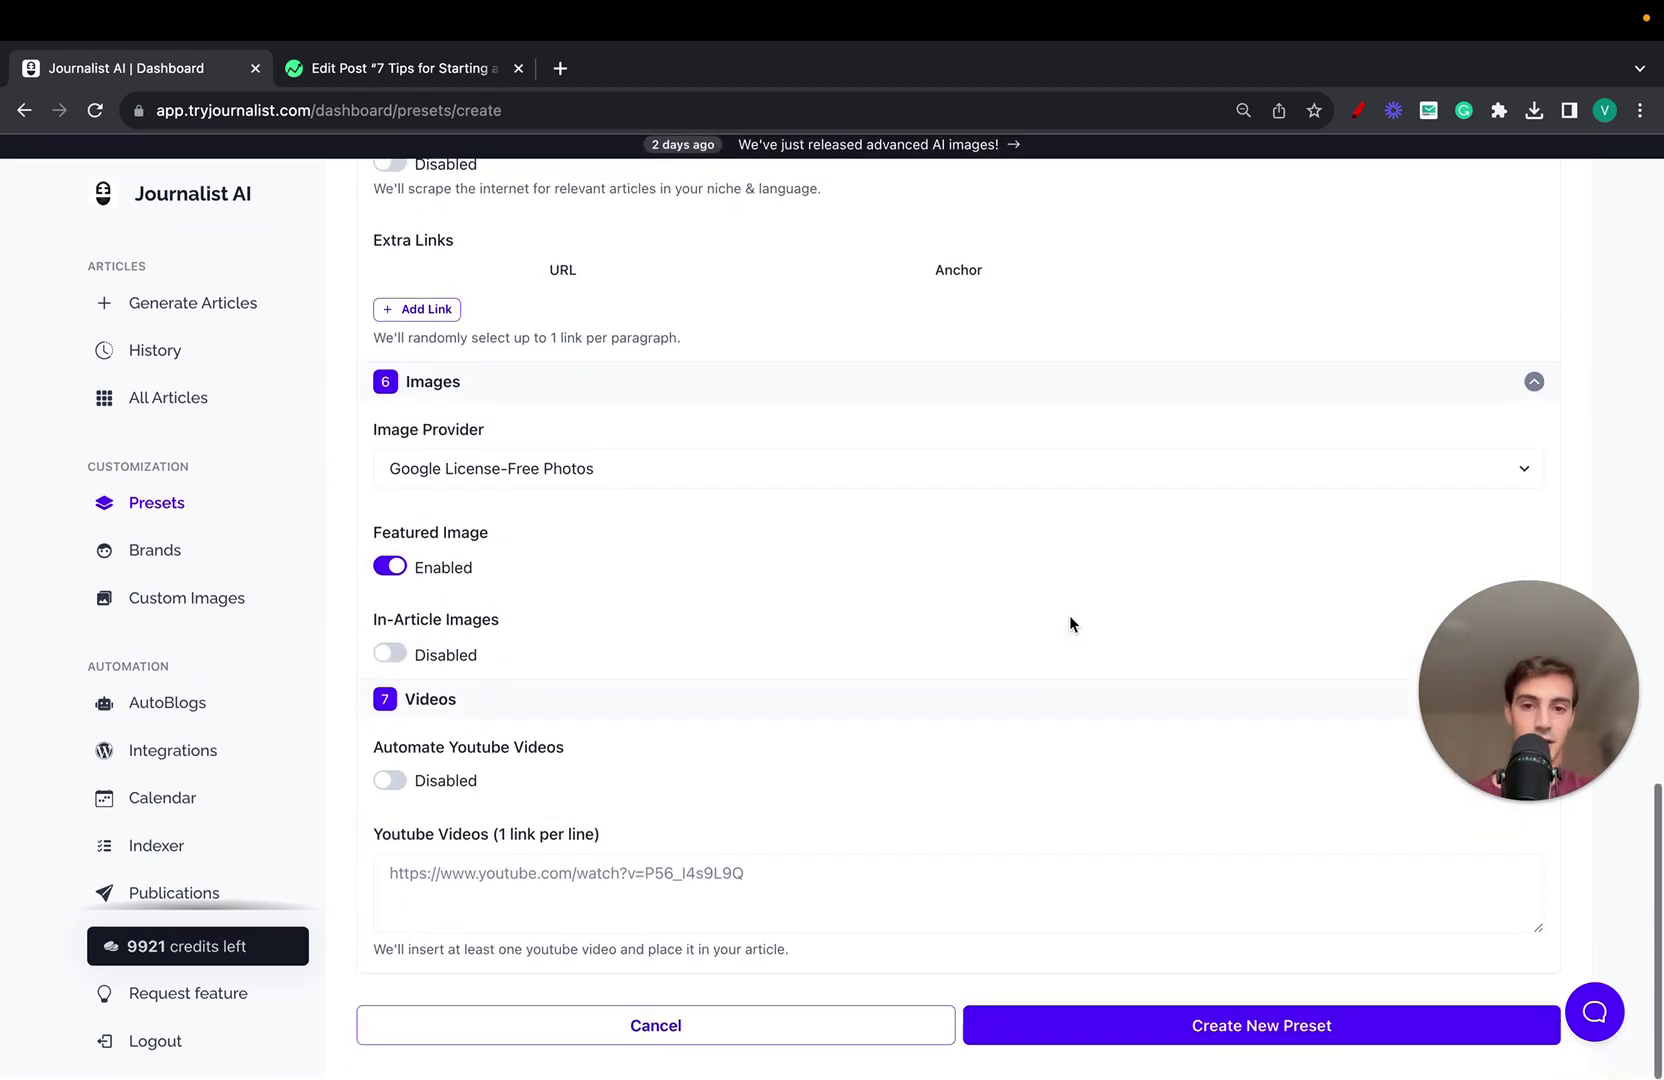
{"action": "scroll", "coordinate": [1069, 615], "scroll_direction": "up", "scroll_amount": 15}
{"action": "scroll", "coordinate": [867, 580], "scroll_direction": "down", "scroll_amount": 3}
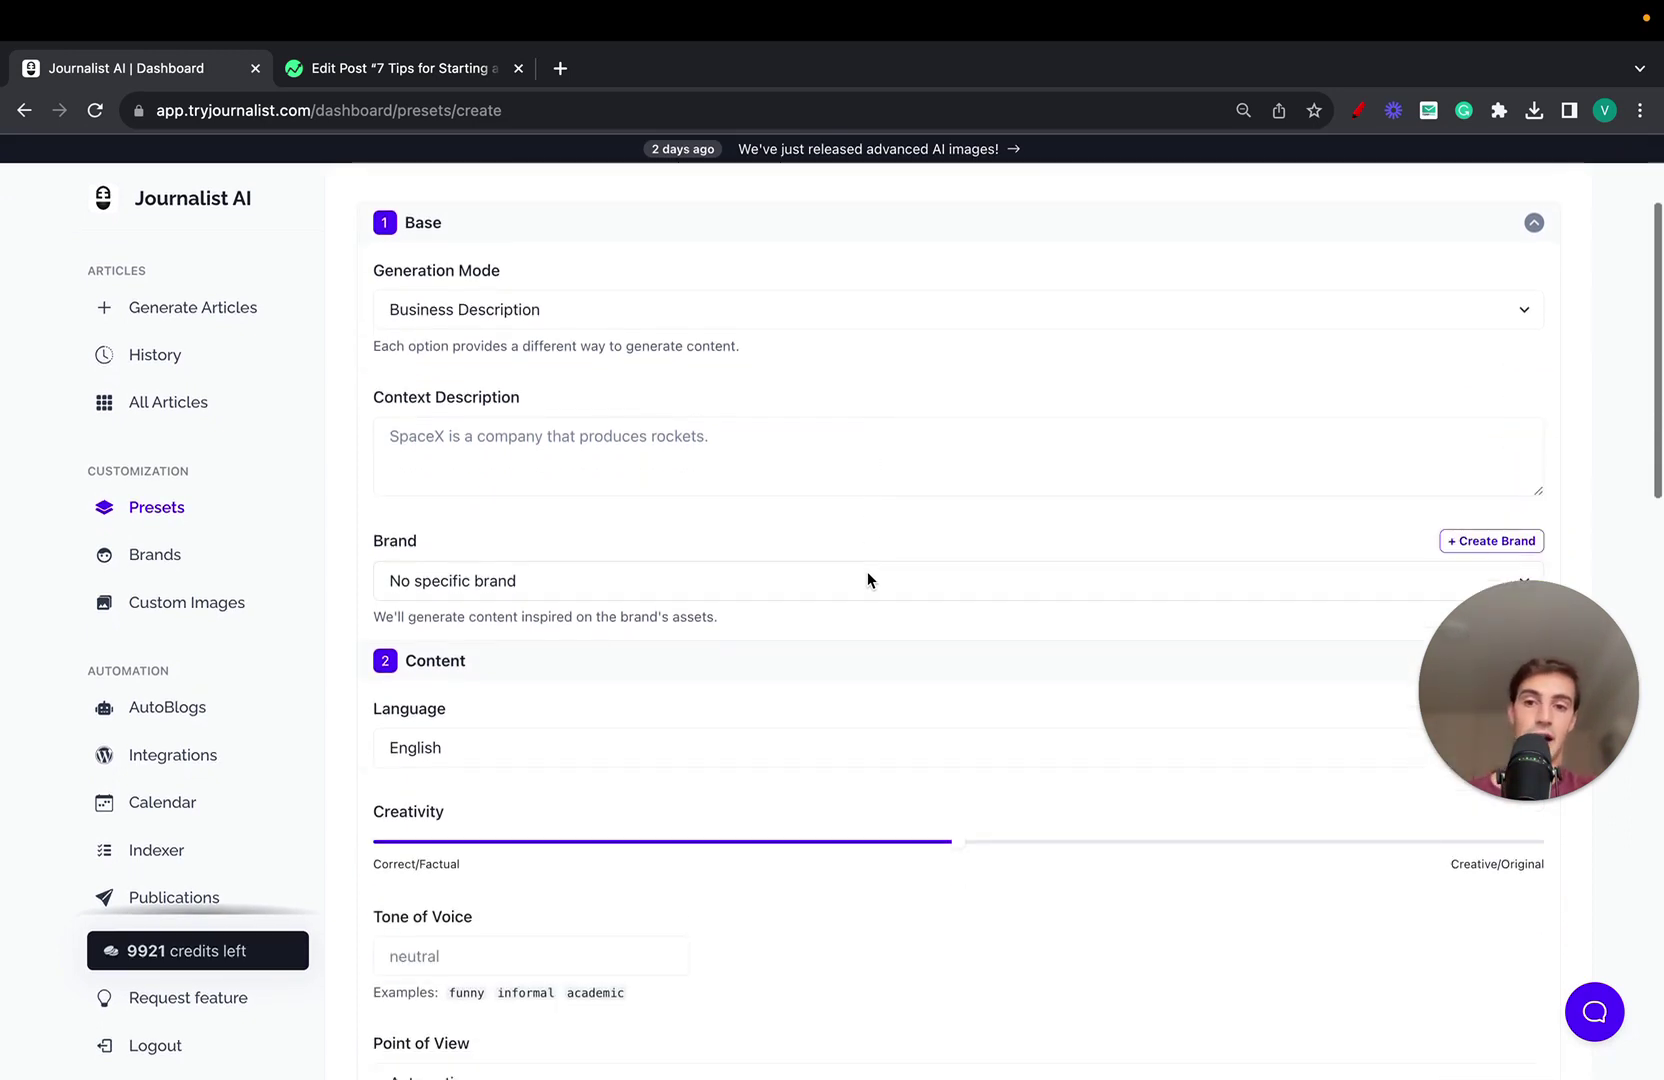
Check the brand choices in the new preset and open the form for creating a brand.
{"action": "left_click", "coordinate": [690, 582]}
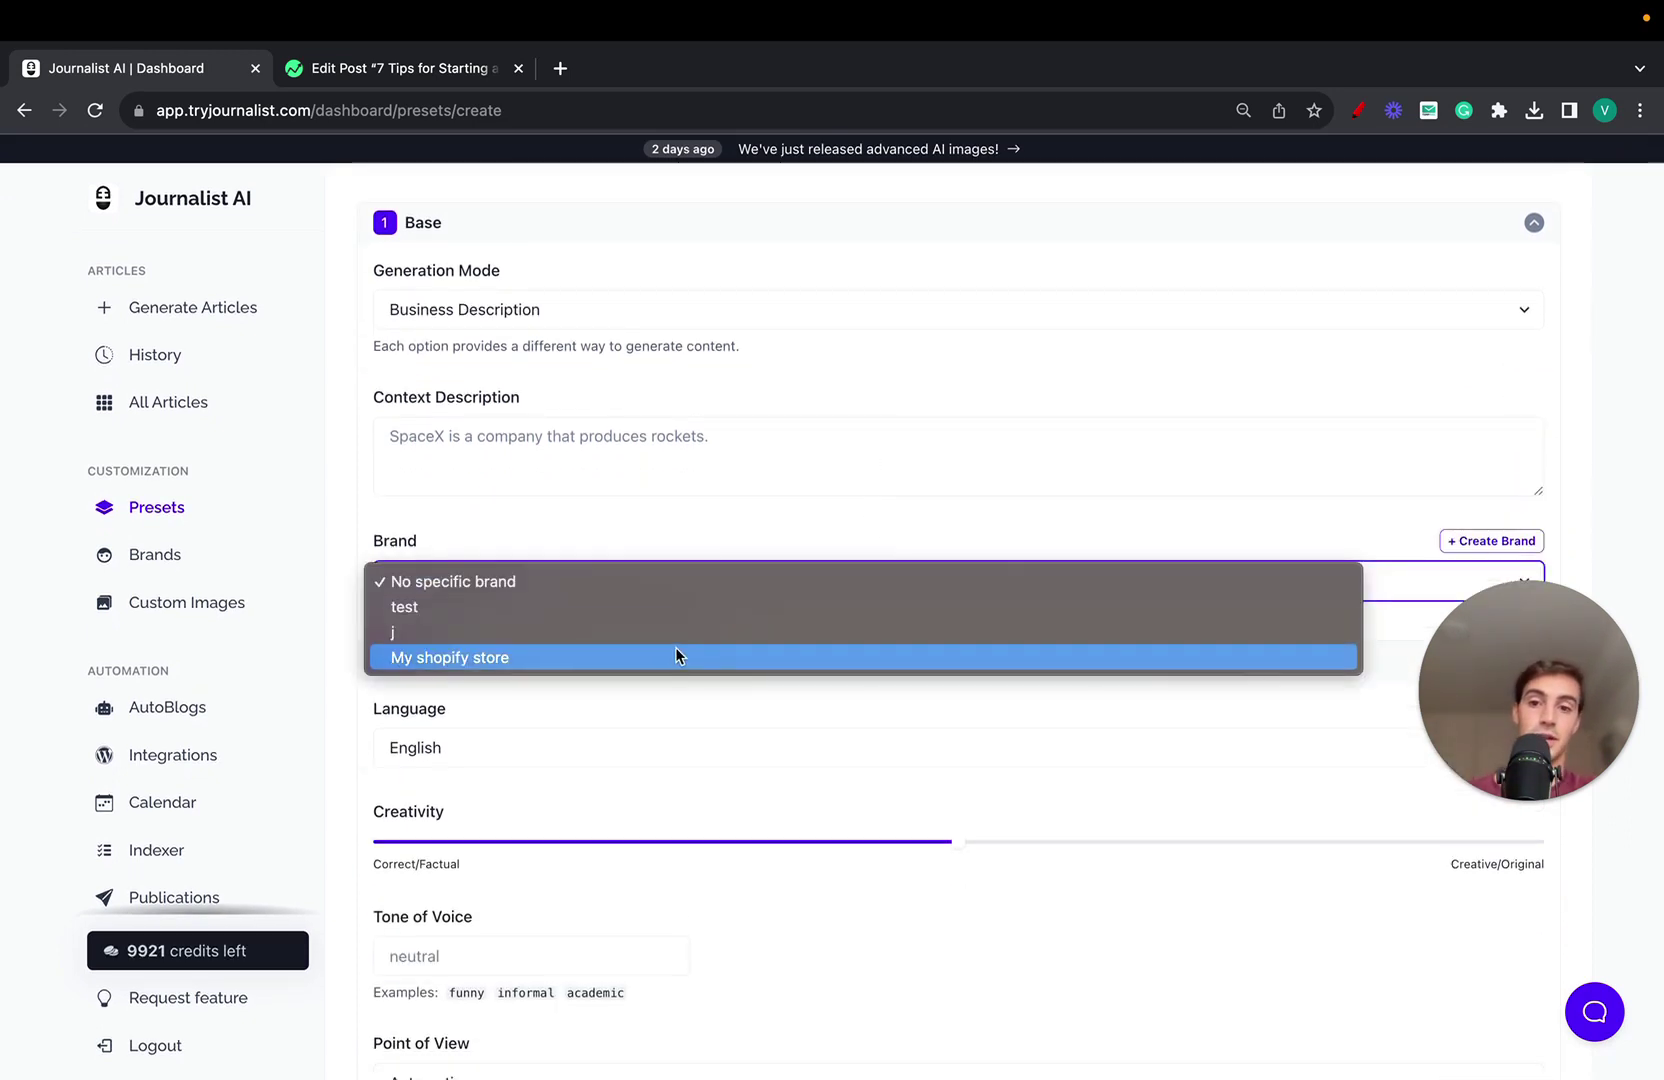
{"action": "left_click", "coordinate": [711, 538]}
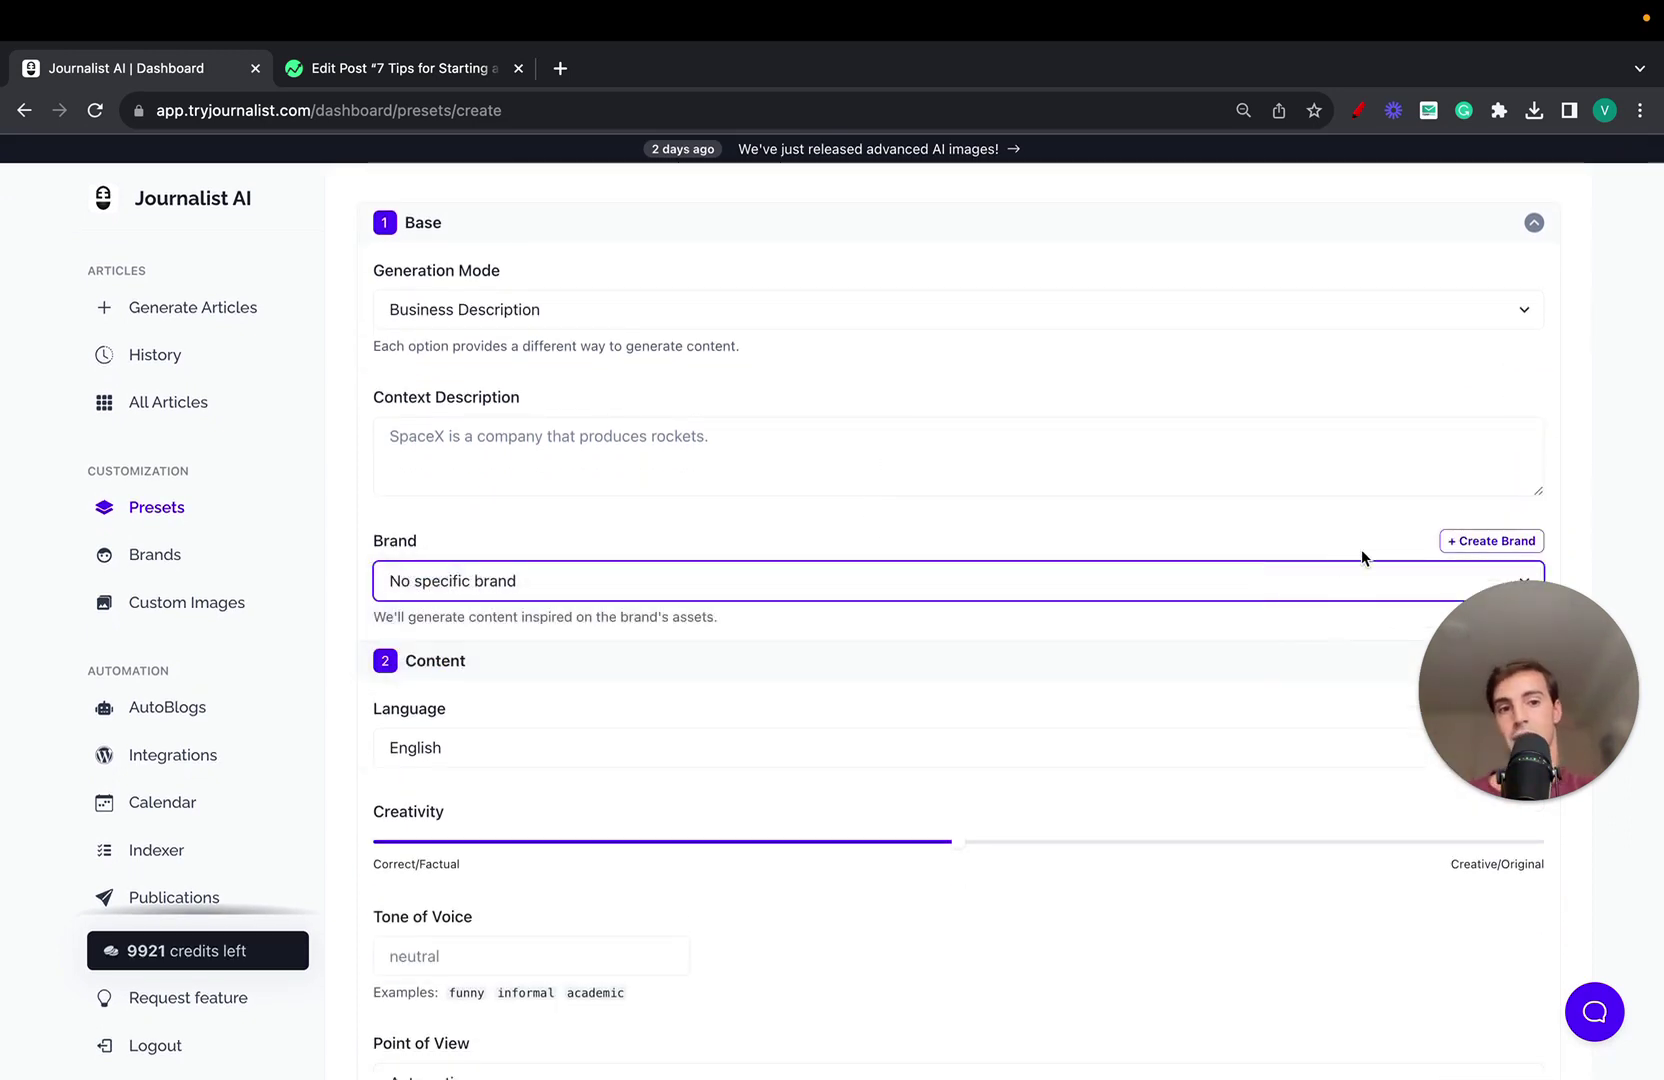
{"action": "left_click", "coordinate": [1461, 541]}
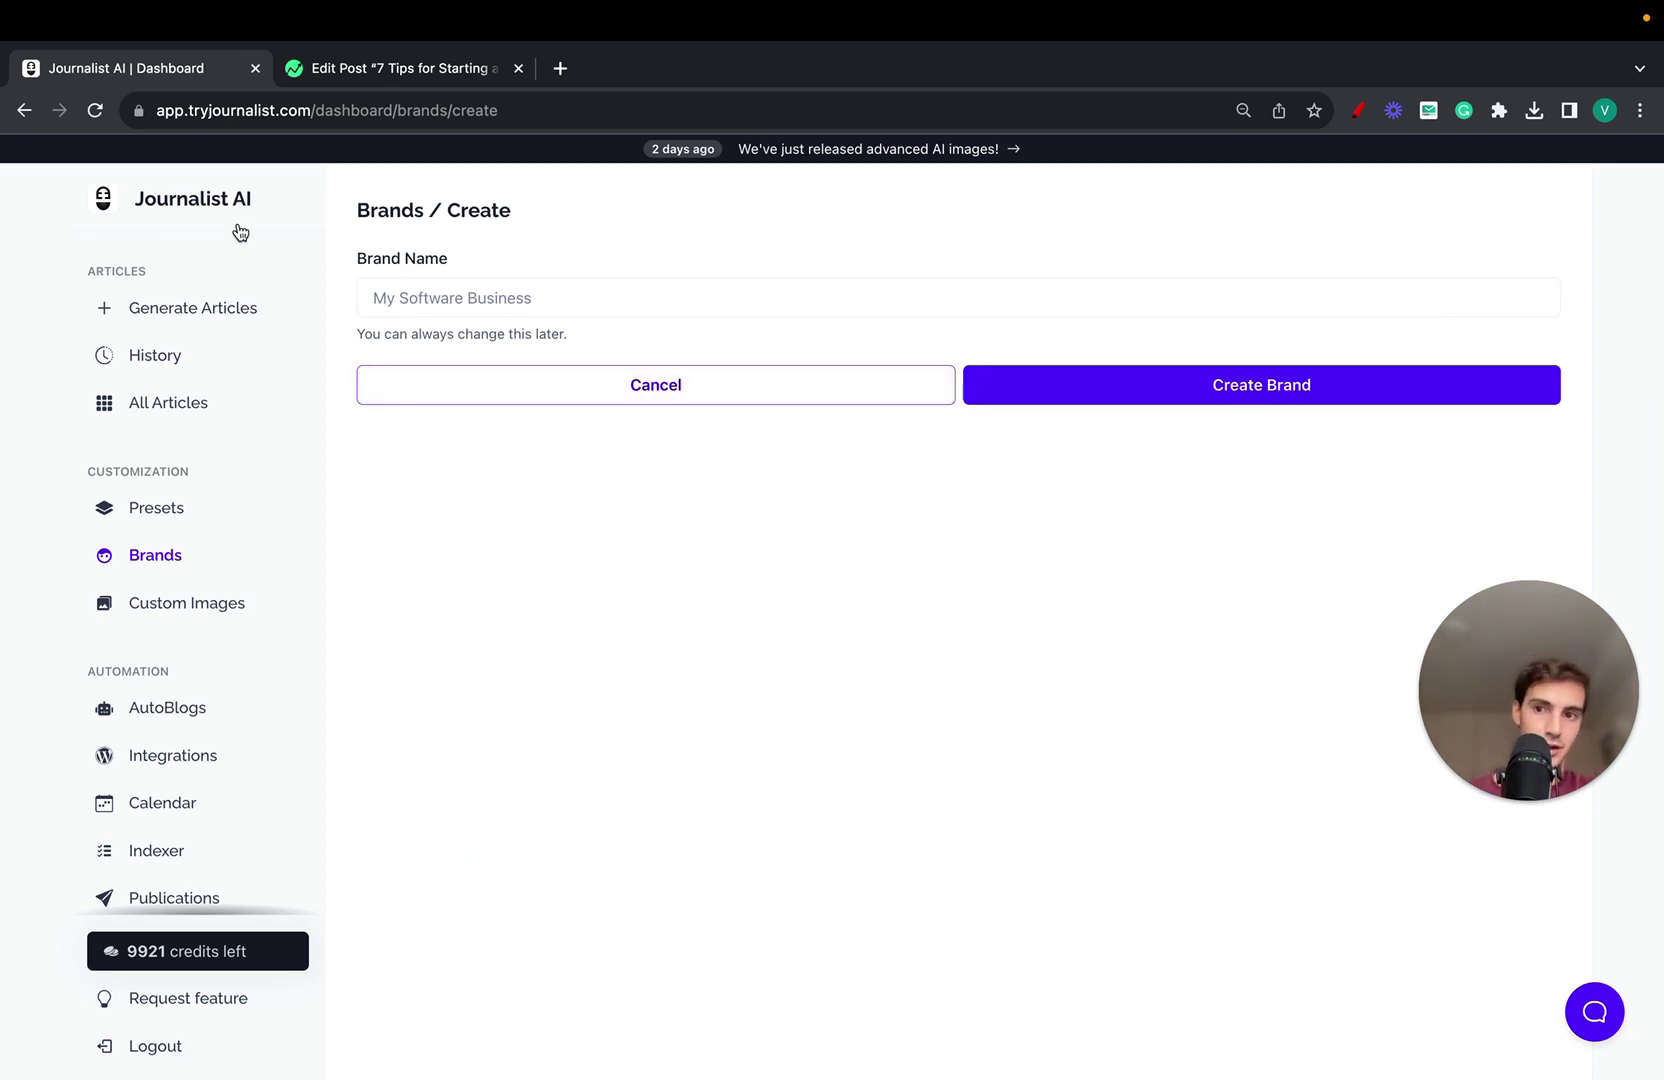